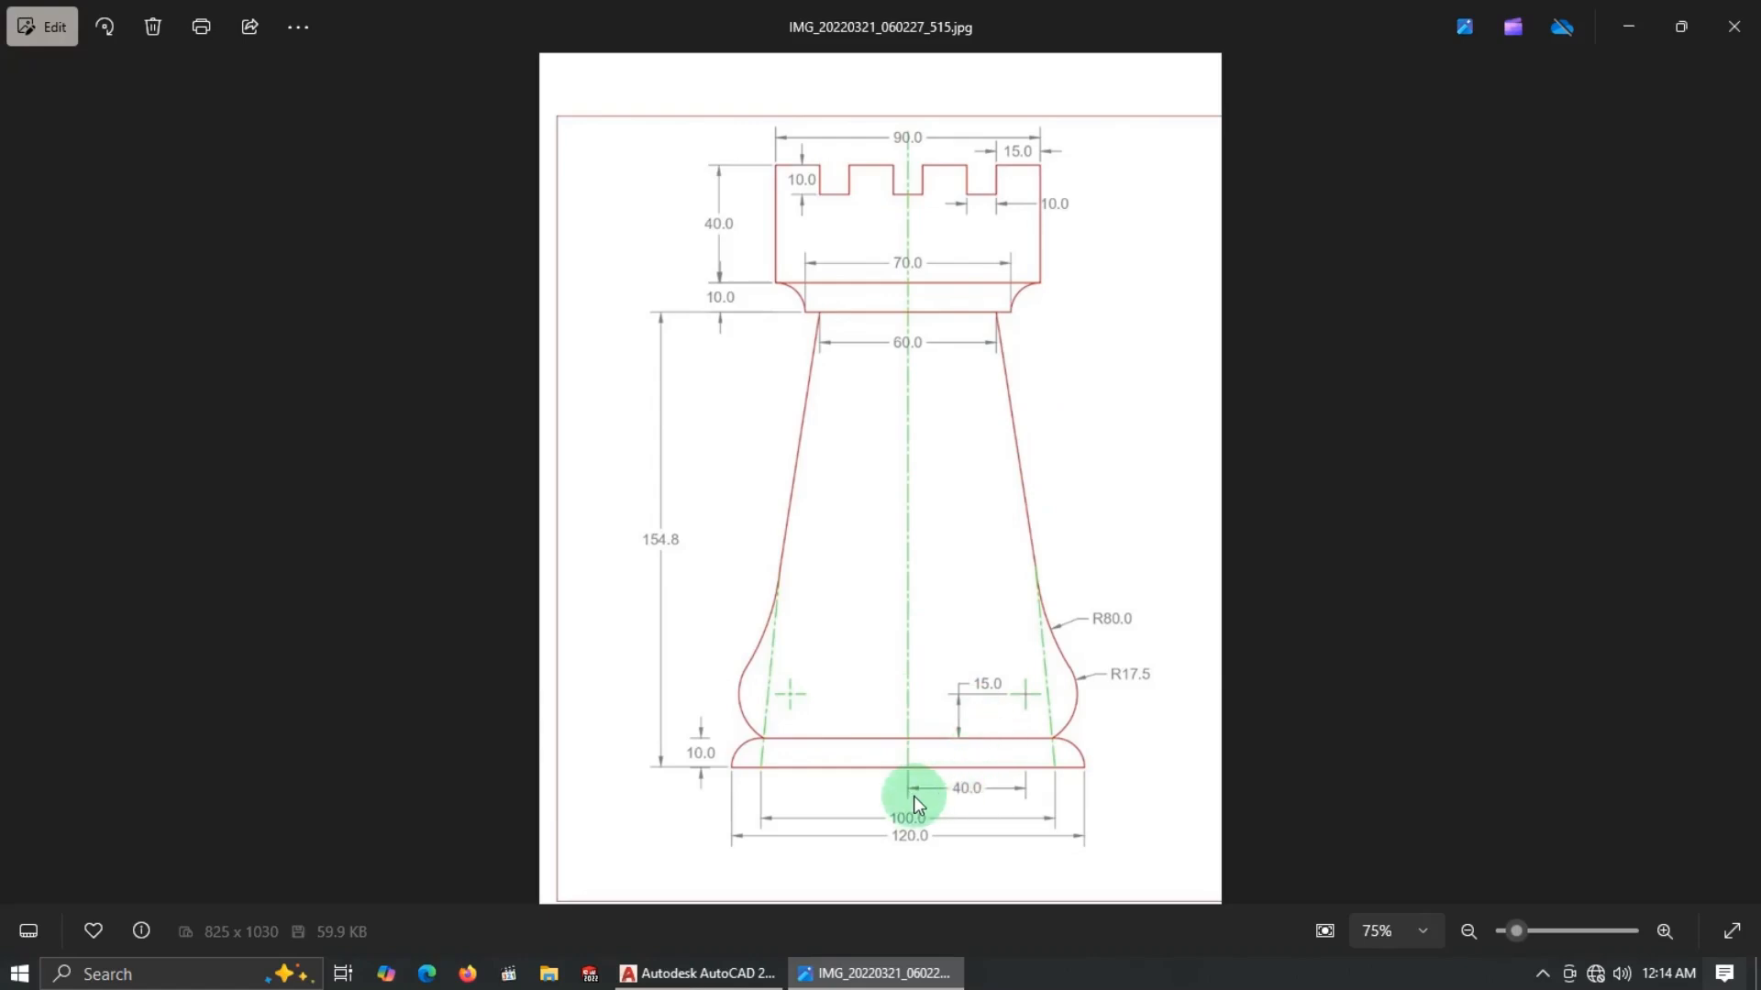
# Review the dimensions in the rook reference drawing and switch to AutoCAD.
pyautogui.scroll(2, 913, 796)
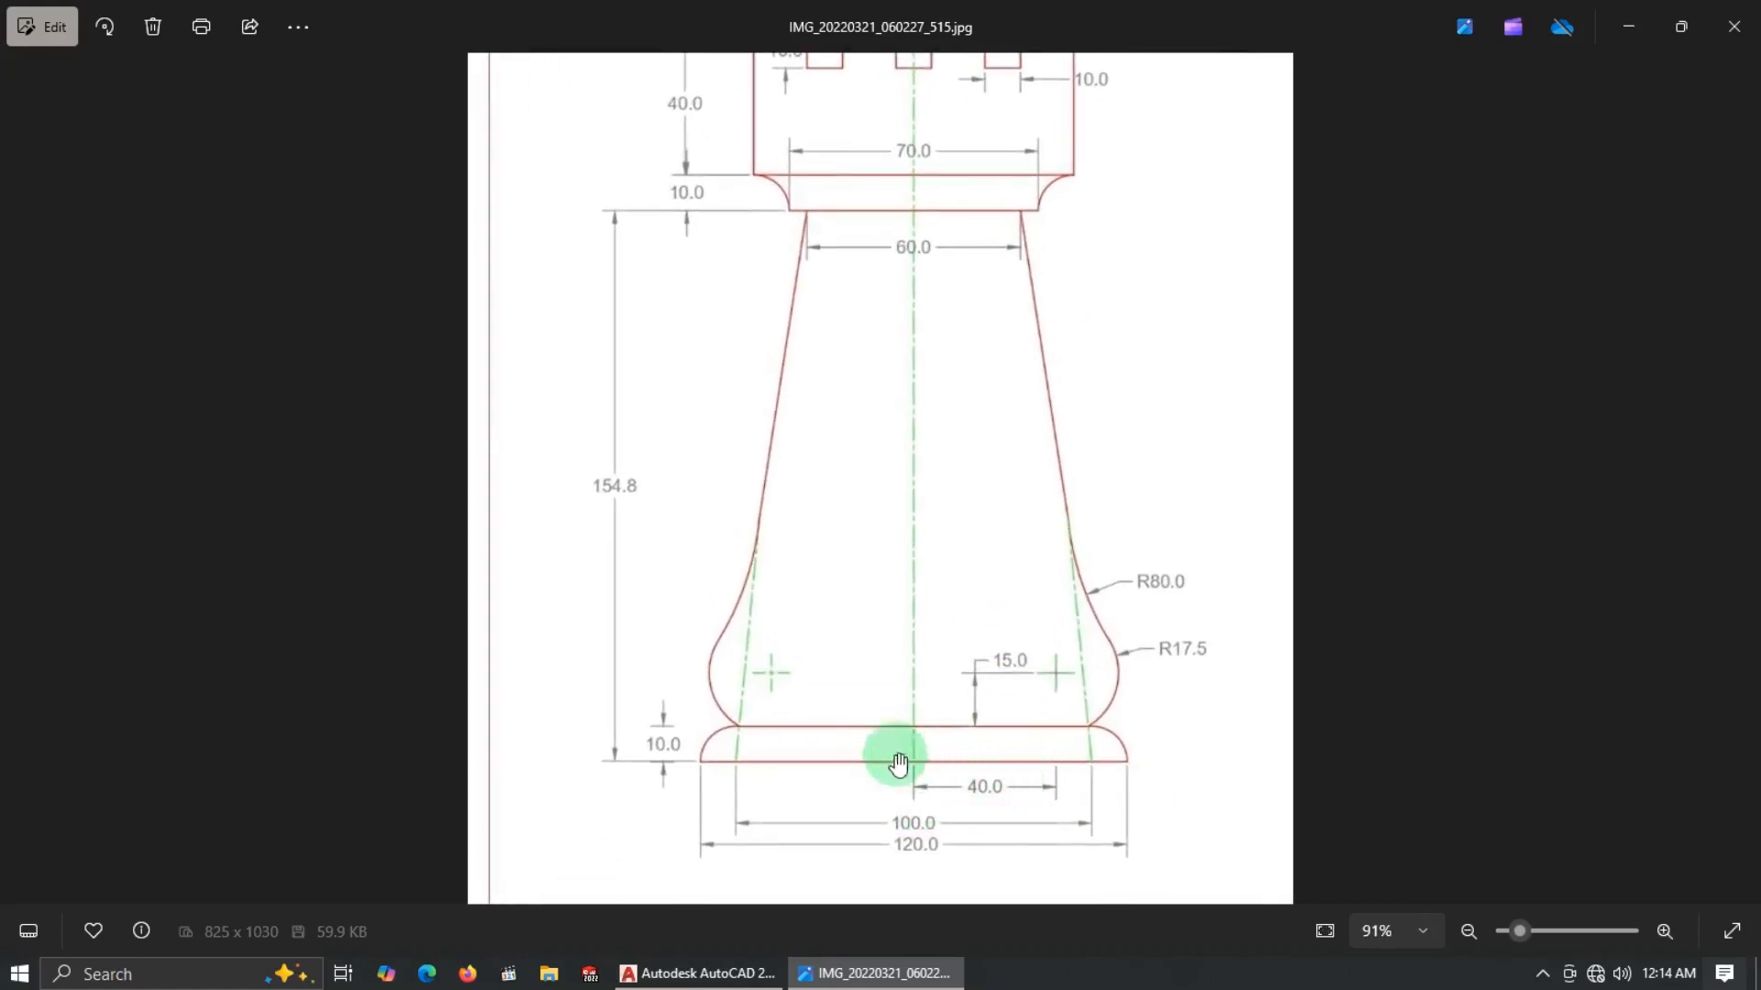
pyautogui.scroll(-1, 889, 731)
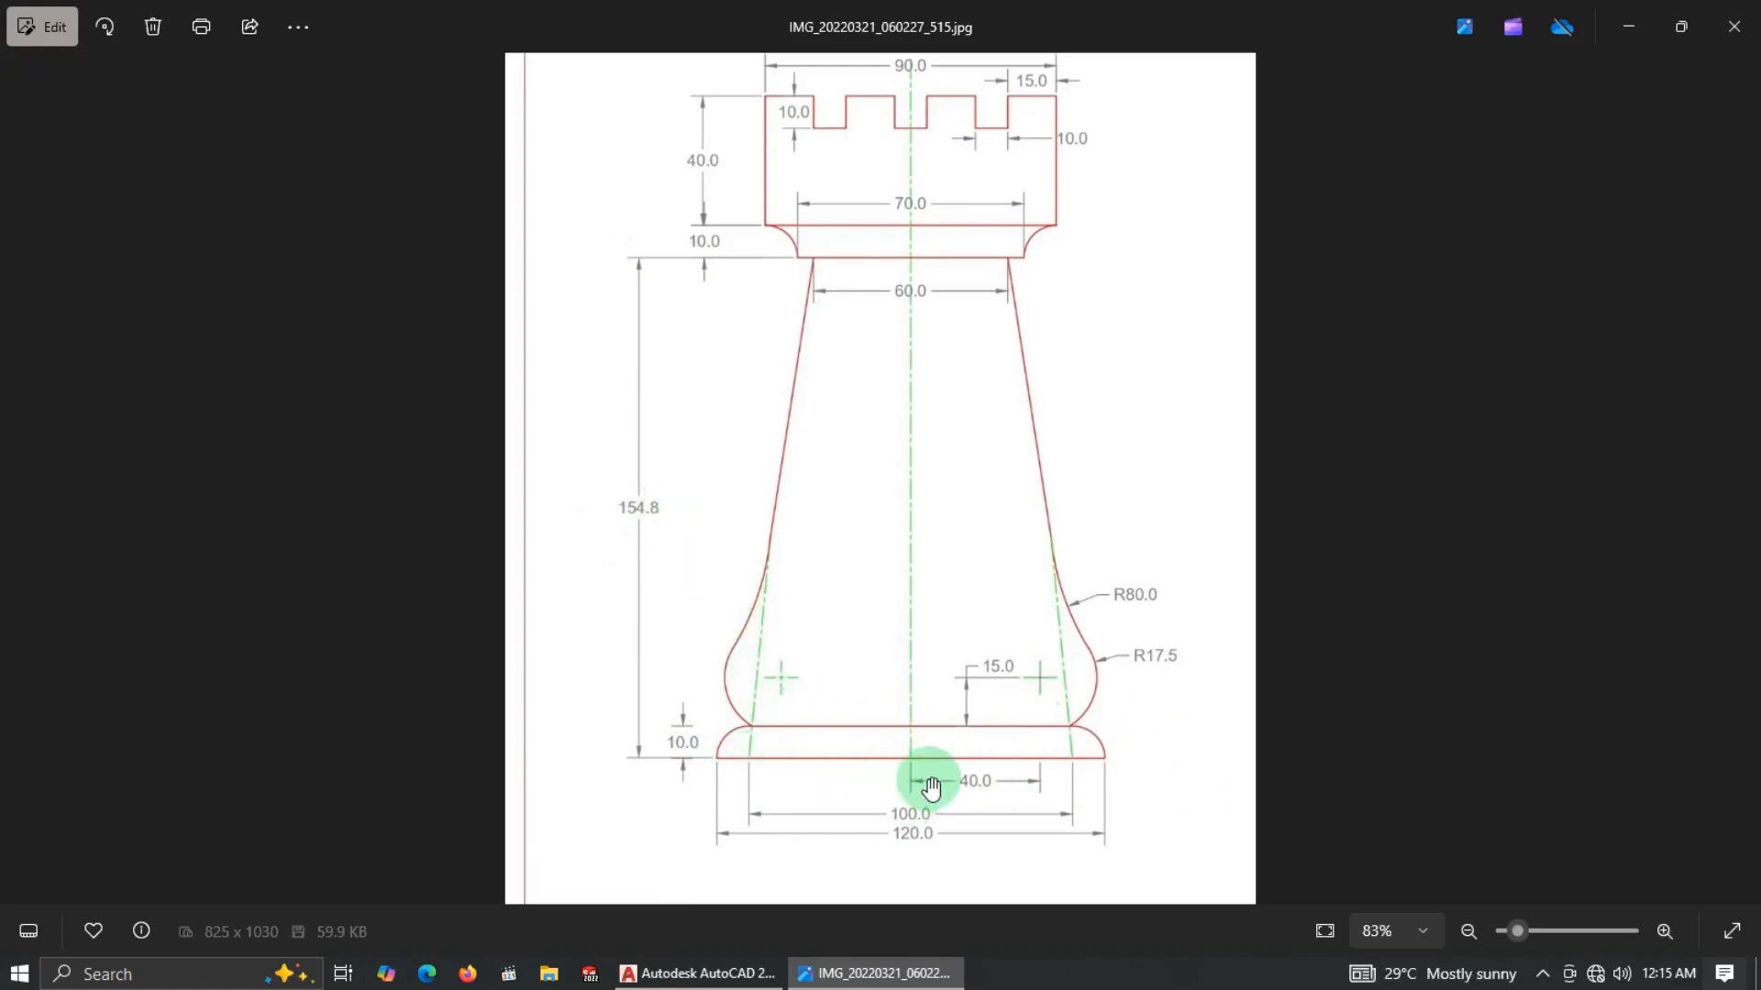
pyautogui.hotkey('alt', 'Tab')
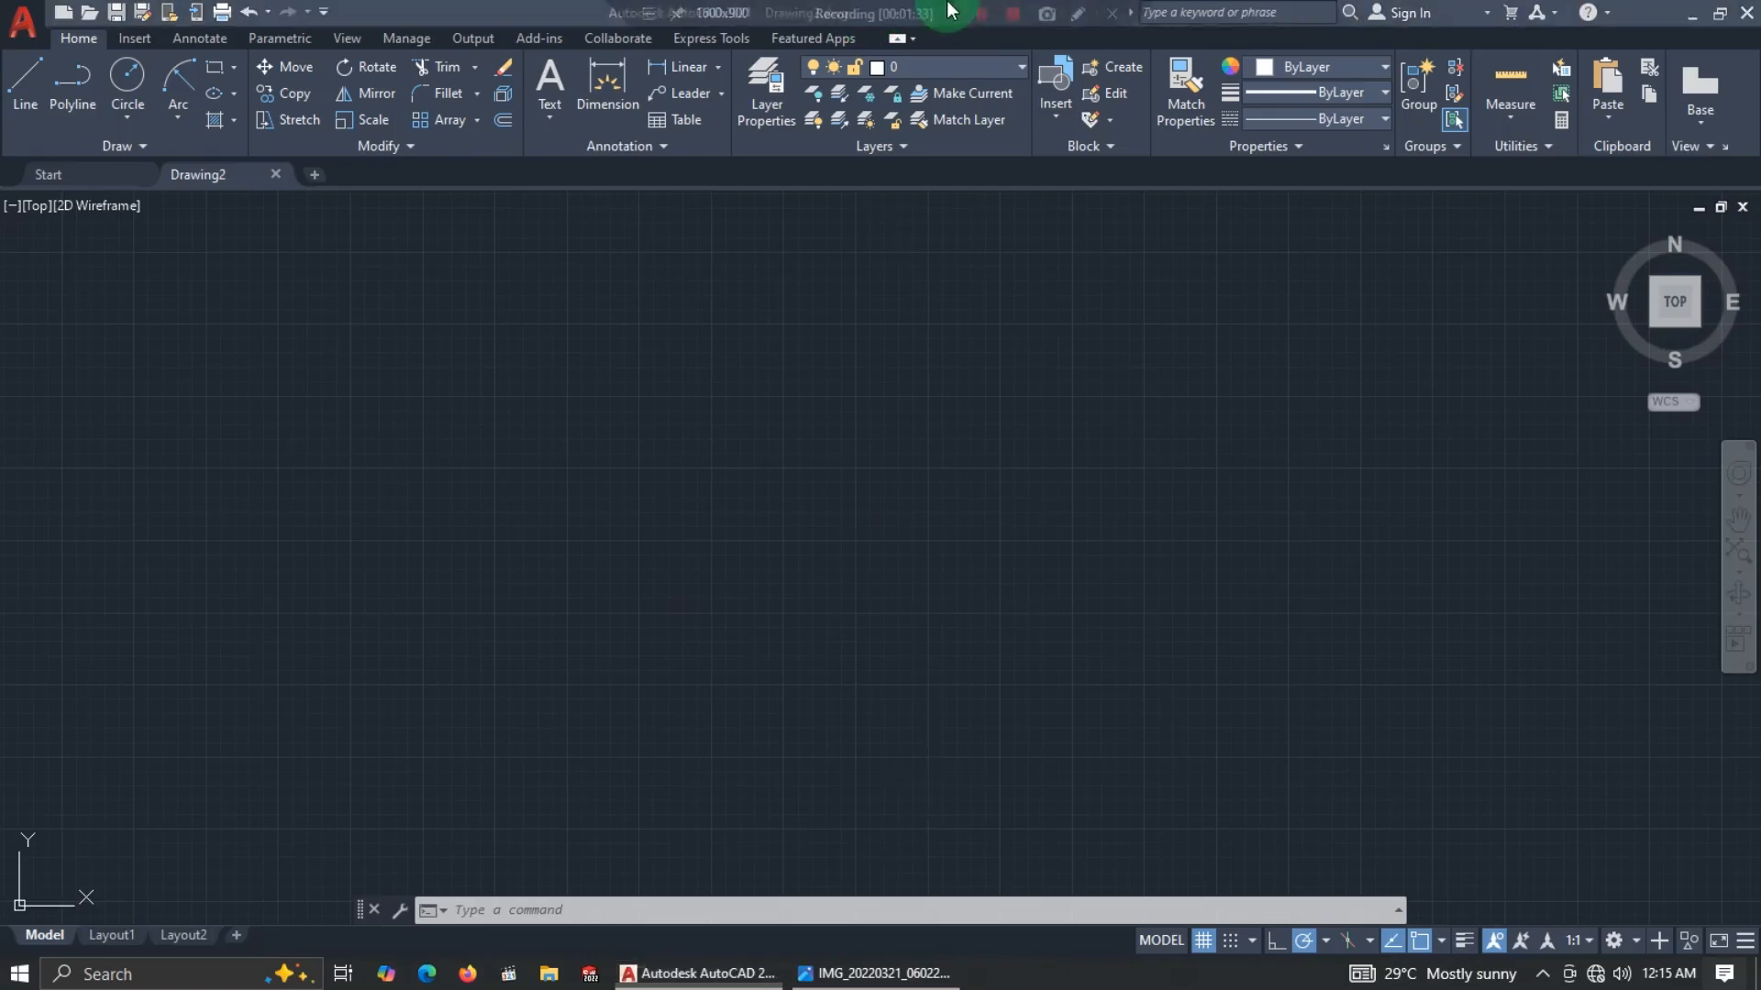
# Draw a long vertical line down the middle of the empty drawing area.
pyautogui.click(19, 87)
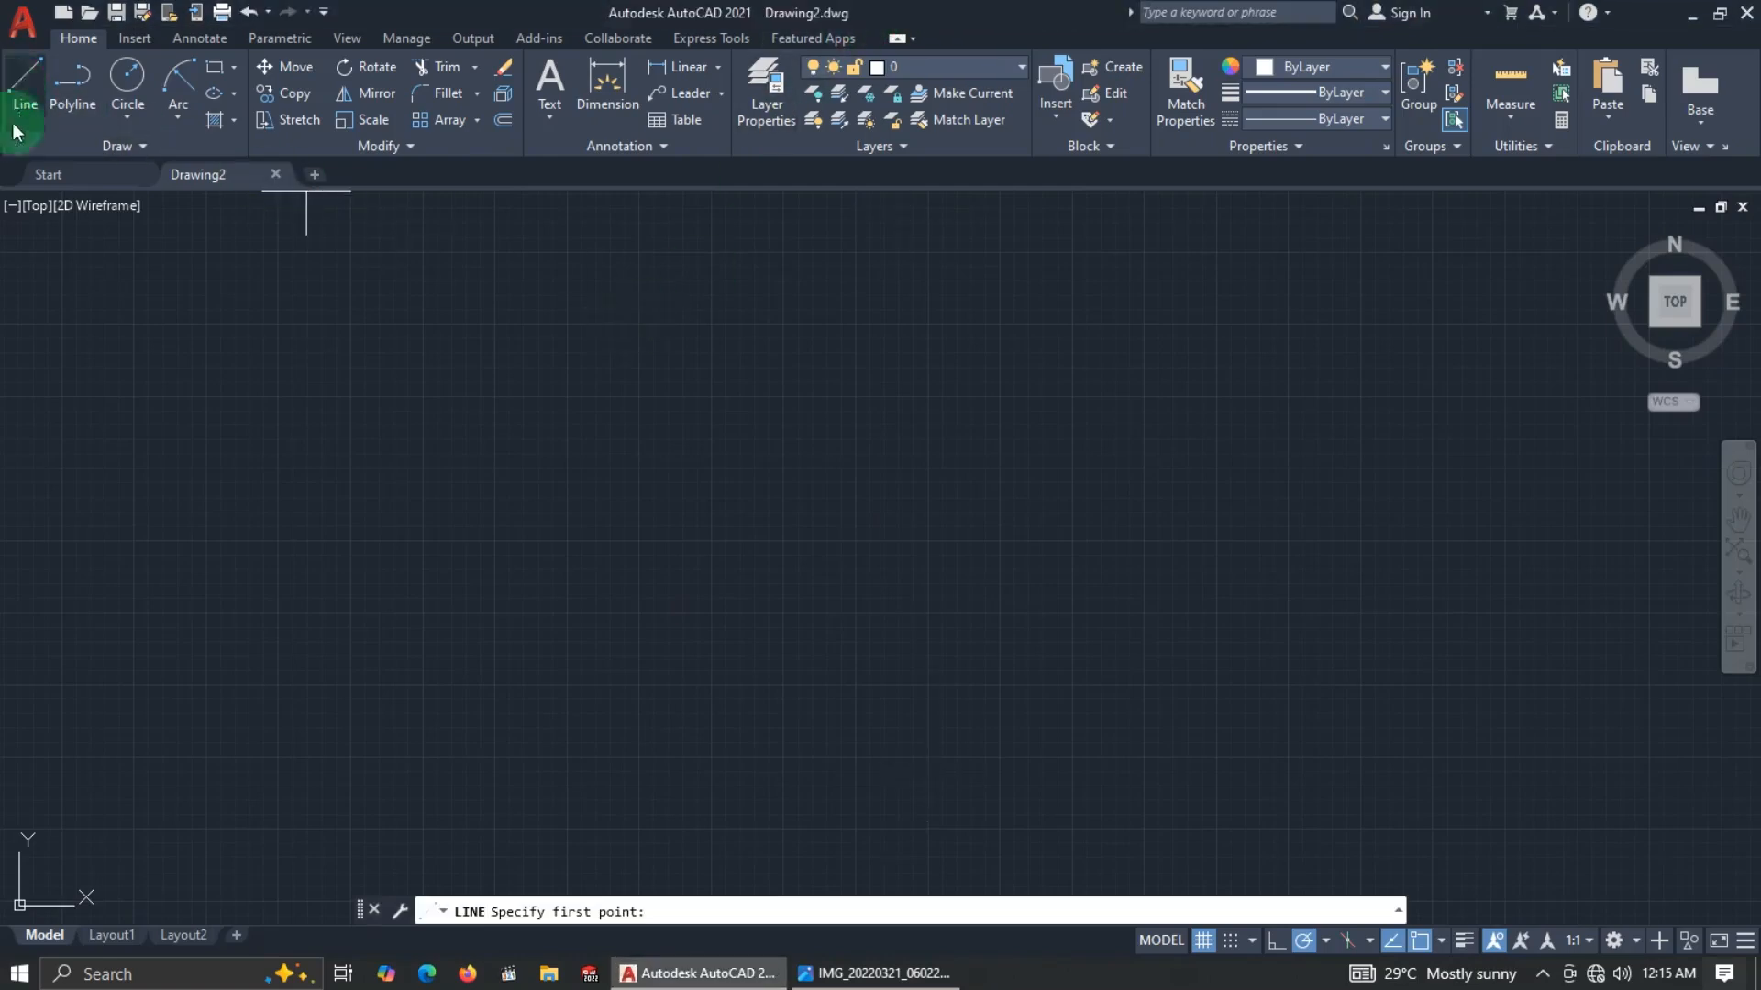
pyautogui.click(879, 267)
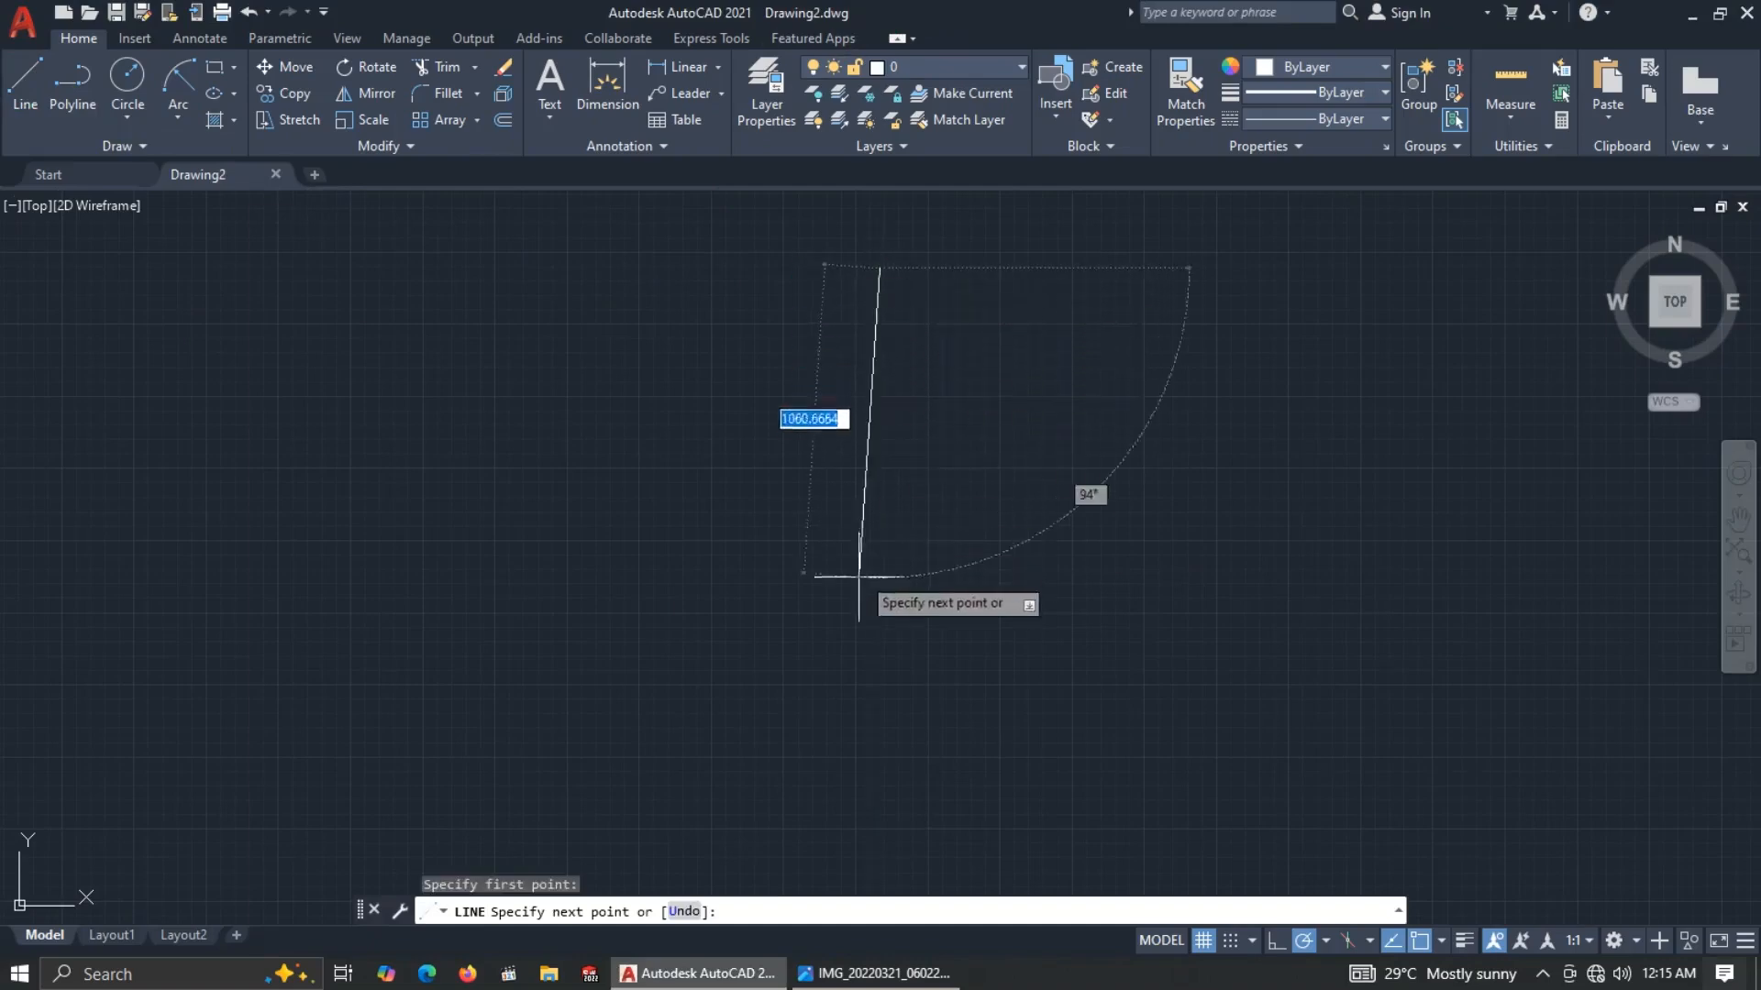
pyautogui.click(883, 748)
pyautogui.press('Escape')
pyautogui.click(18, 87)
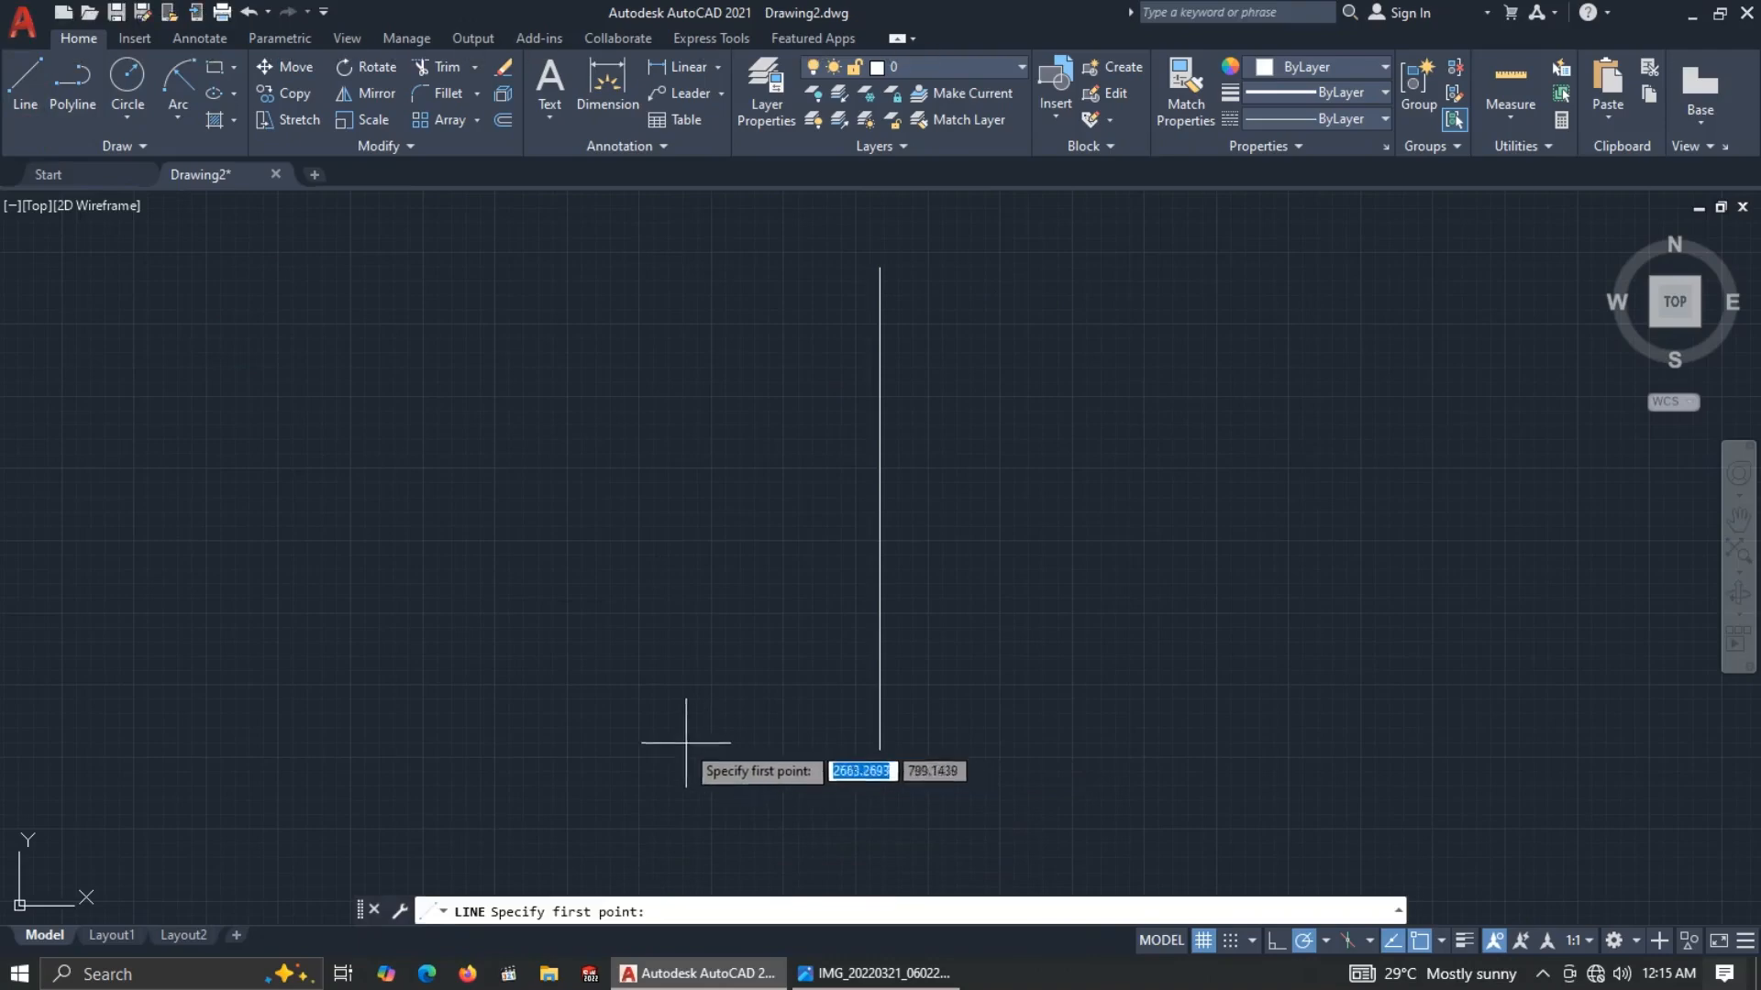
pyautogui.click(683, 741)
pyautogui.press('Escape')
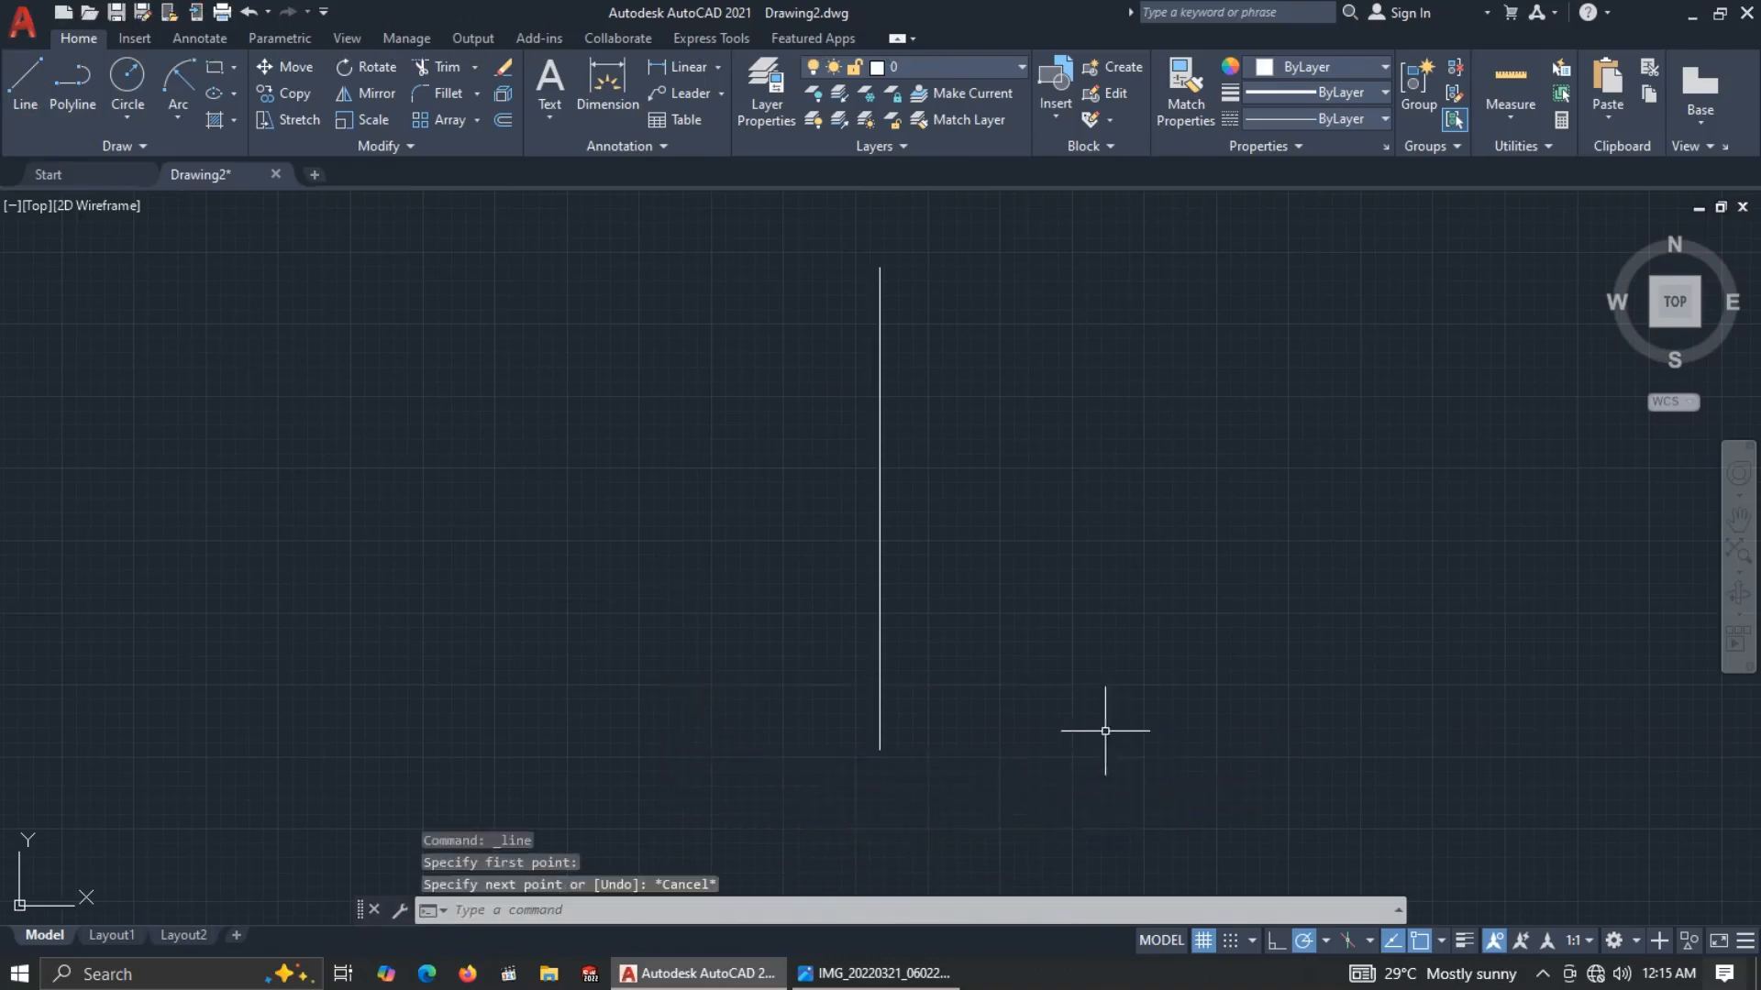
# Draw a horizontal base line 120 units long beside the vertical line.
pyautogui.click(25, 81)
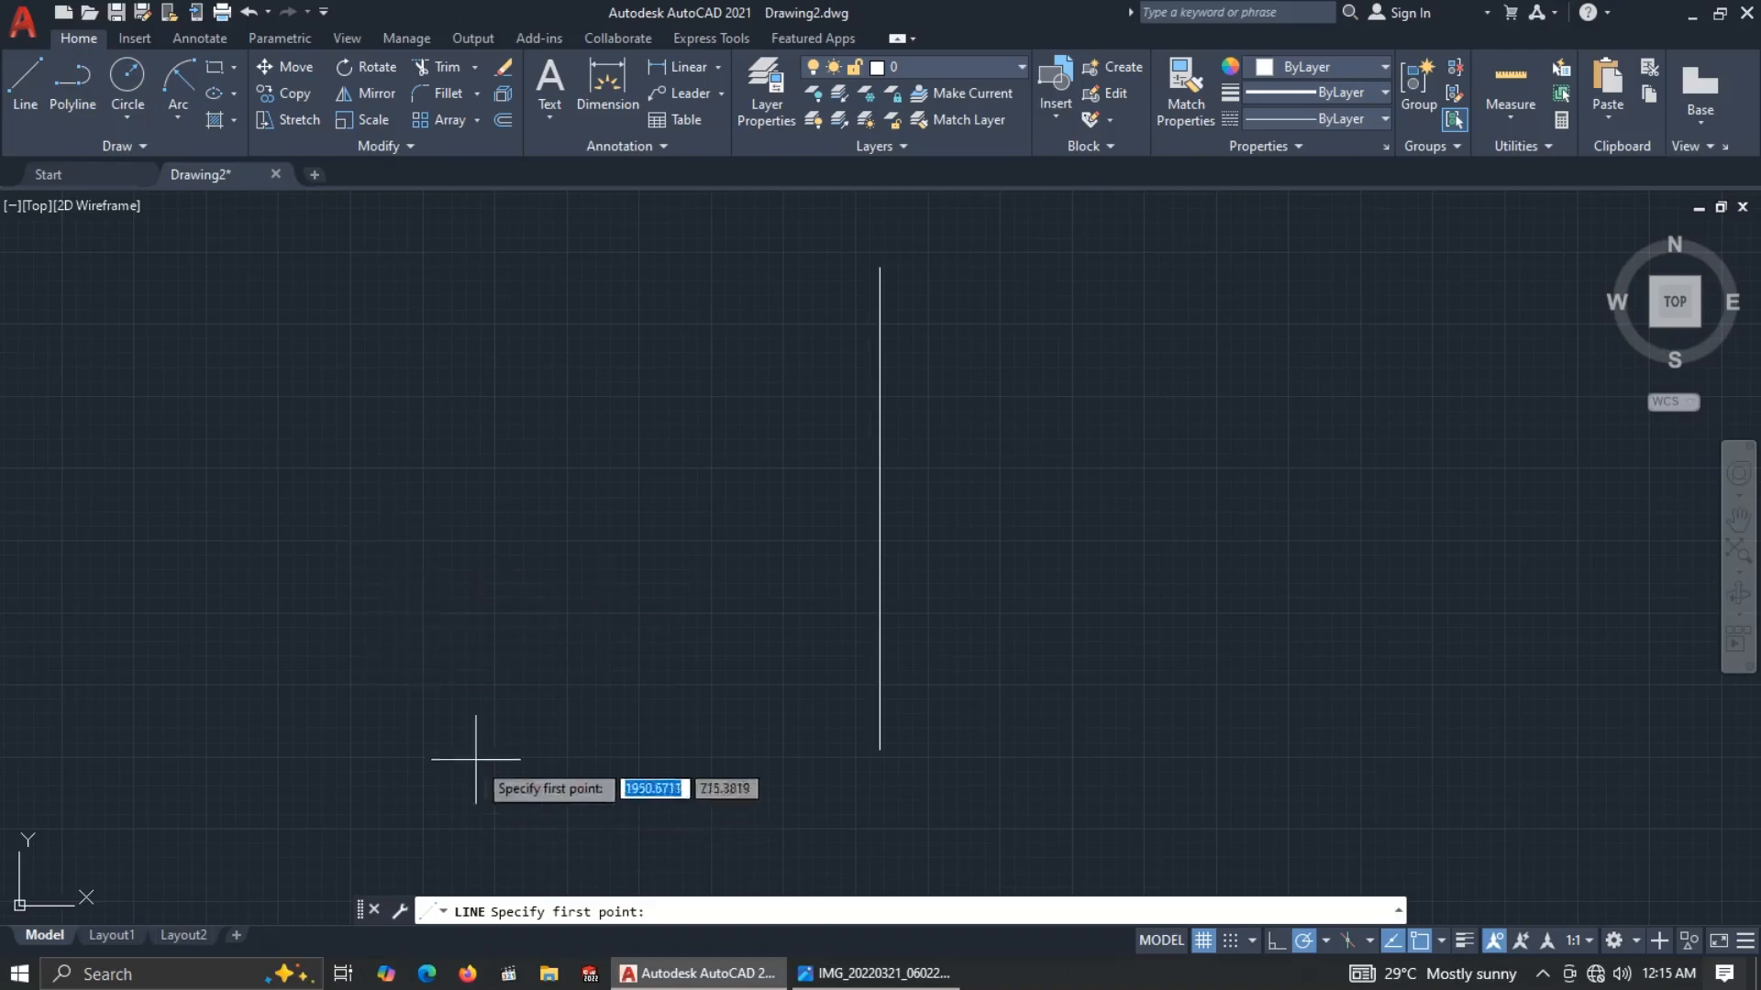
pyautogui.click(385, 686)
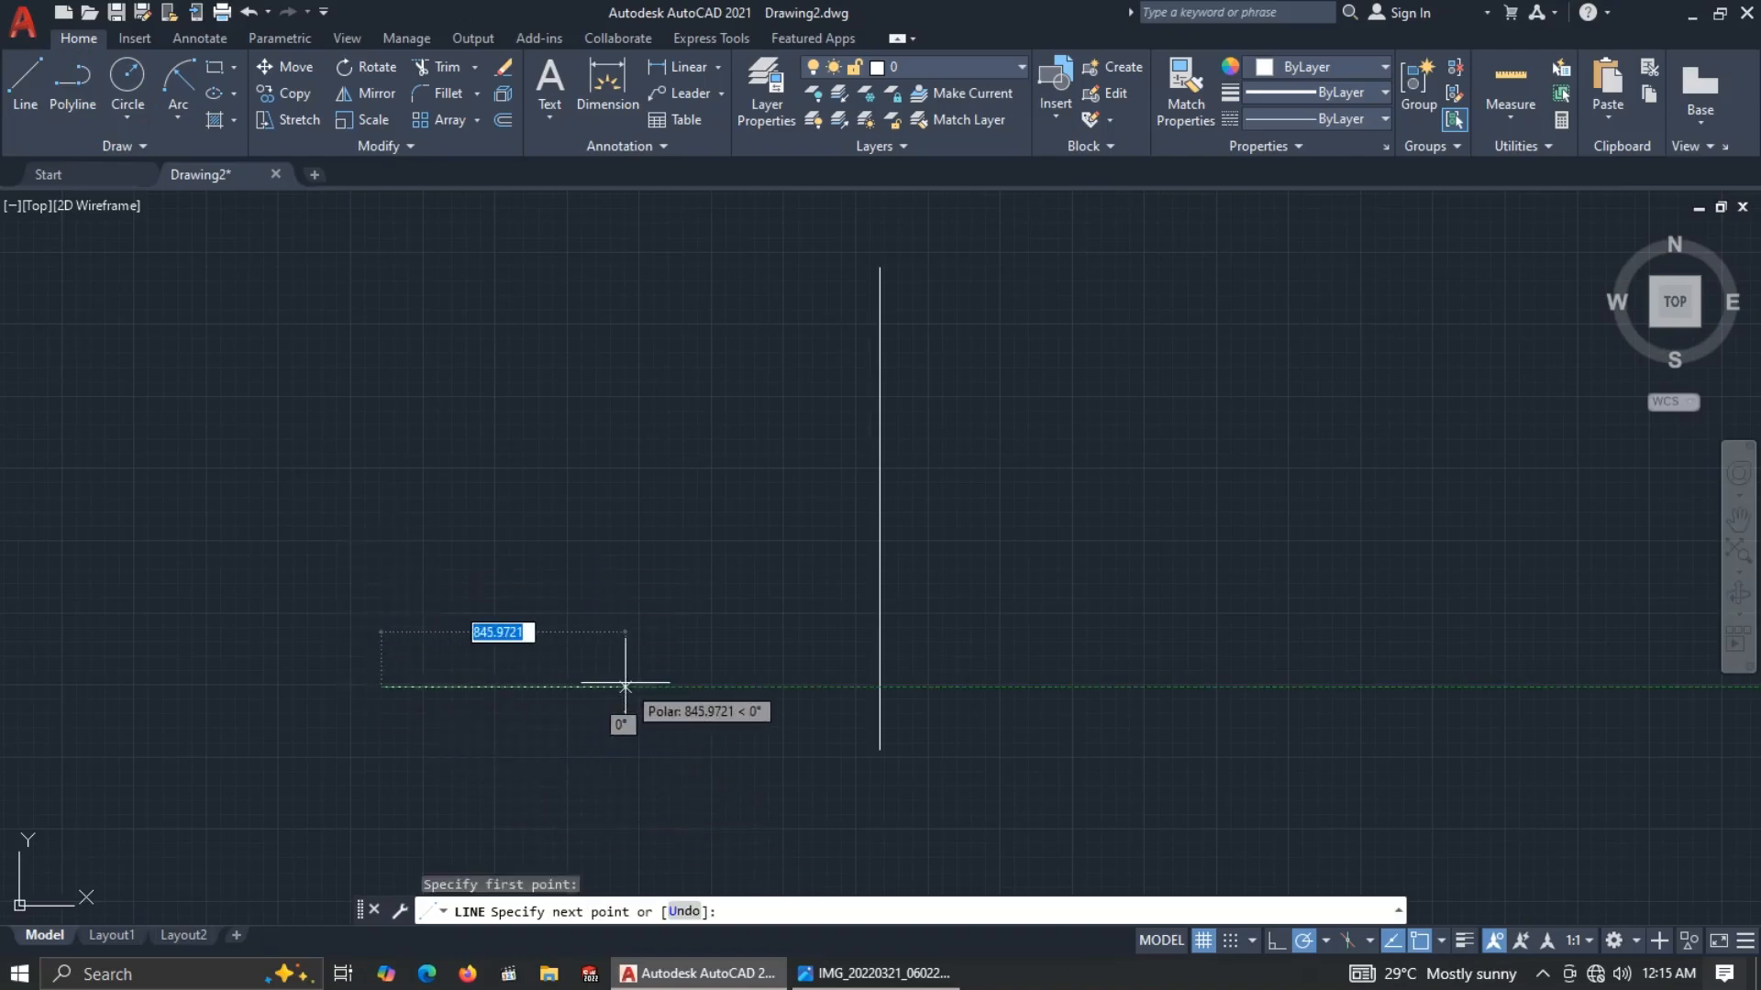
pyautogui.write('120')
pyautogui.press('Return')
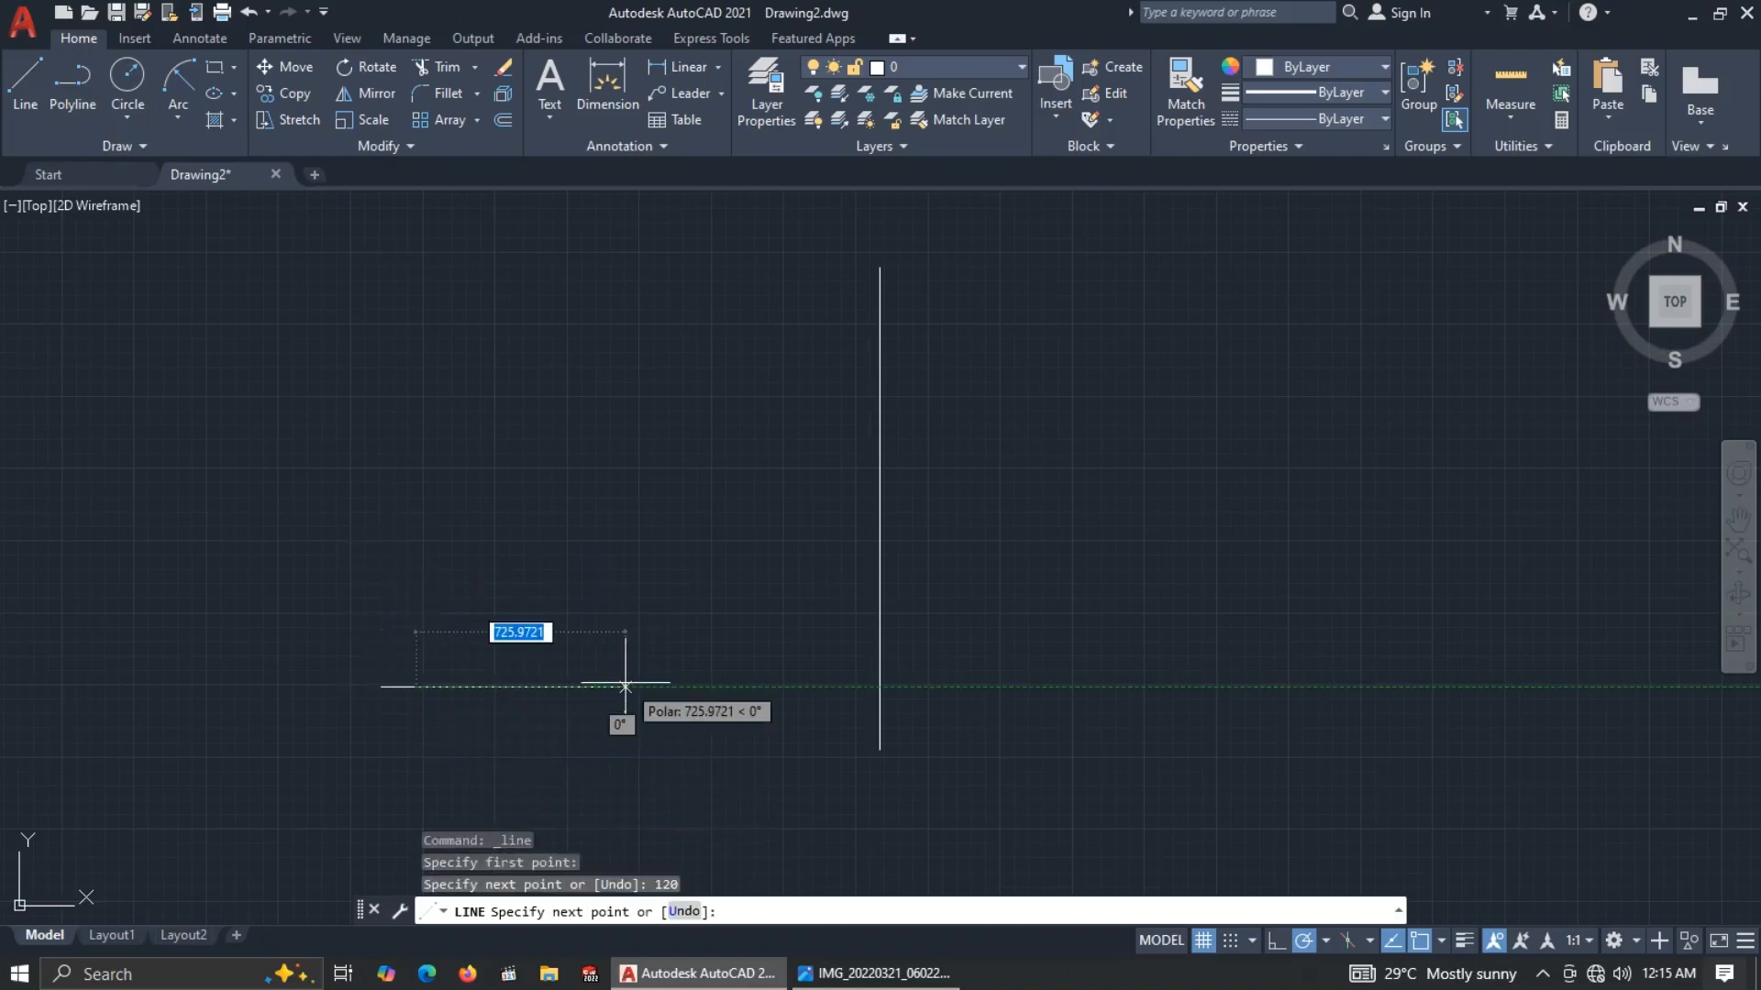
pyautogui.press('Escape')
# Erase the long vertical line.
pyautogui.click(1061, 558)
pyautogui.click(781, 467)
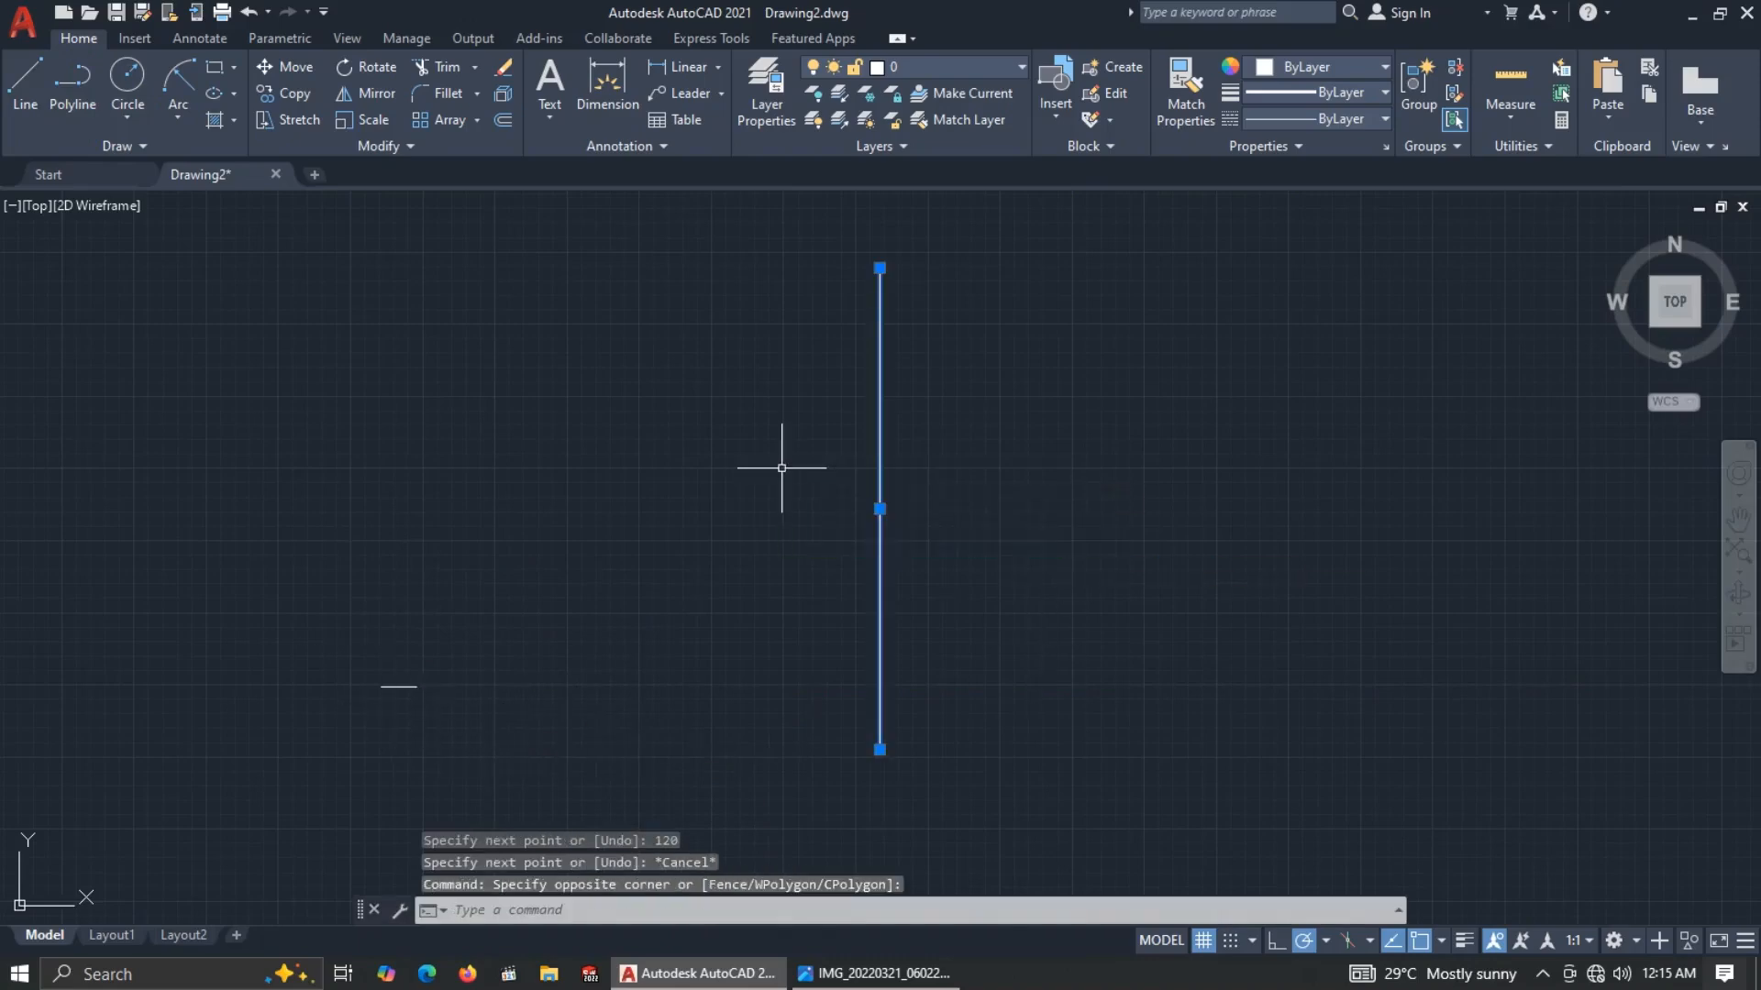
pyautogui.press('Delete')
# Draw a long vertical centre line straight up from the midpoint of the horizontal base line.
pyautogui.scroll(6, 339, 683)
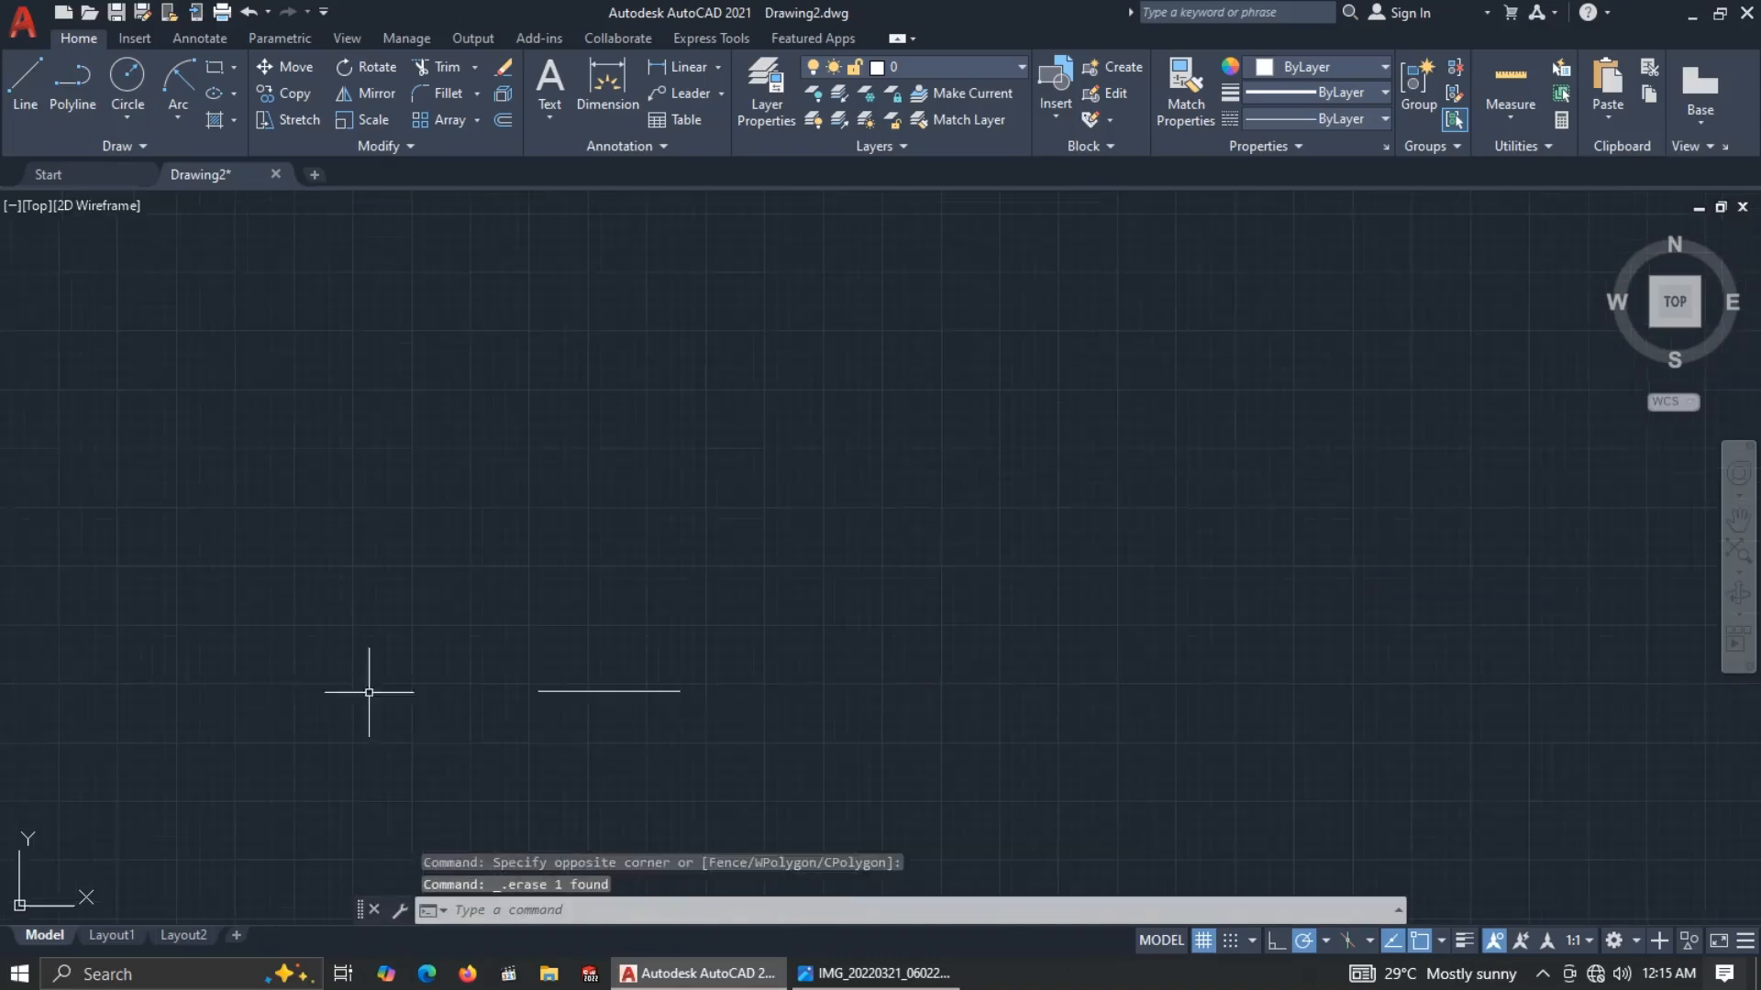
pyautogui.moveTo(1064, 627); pyautogui.dragTo(1016, 660, button='middle')
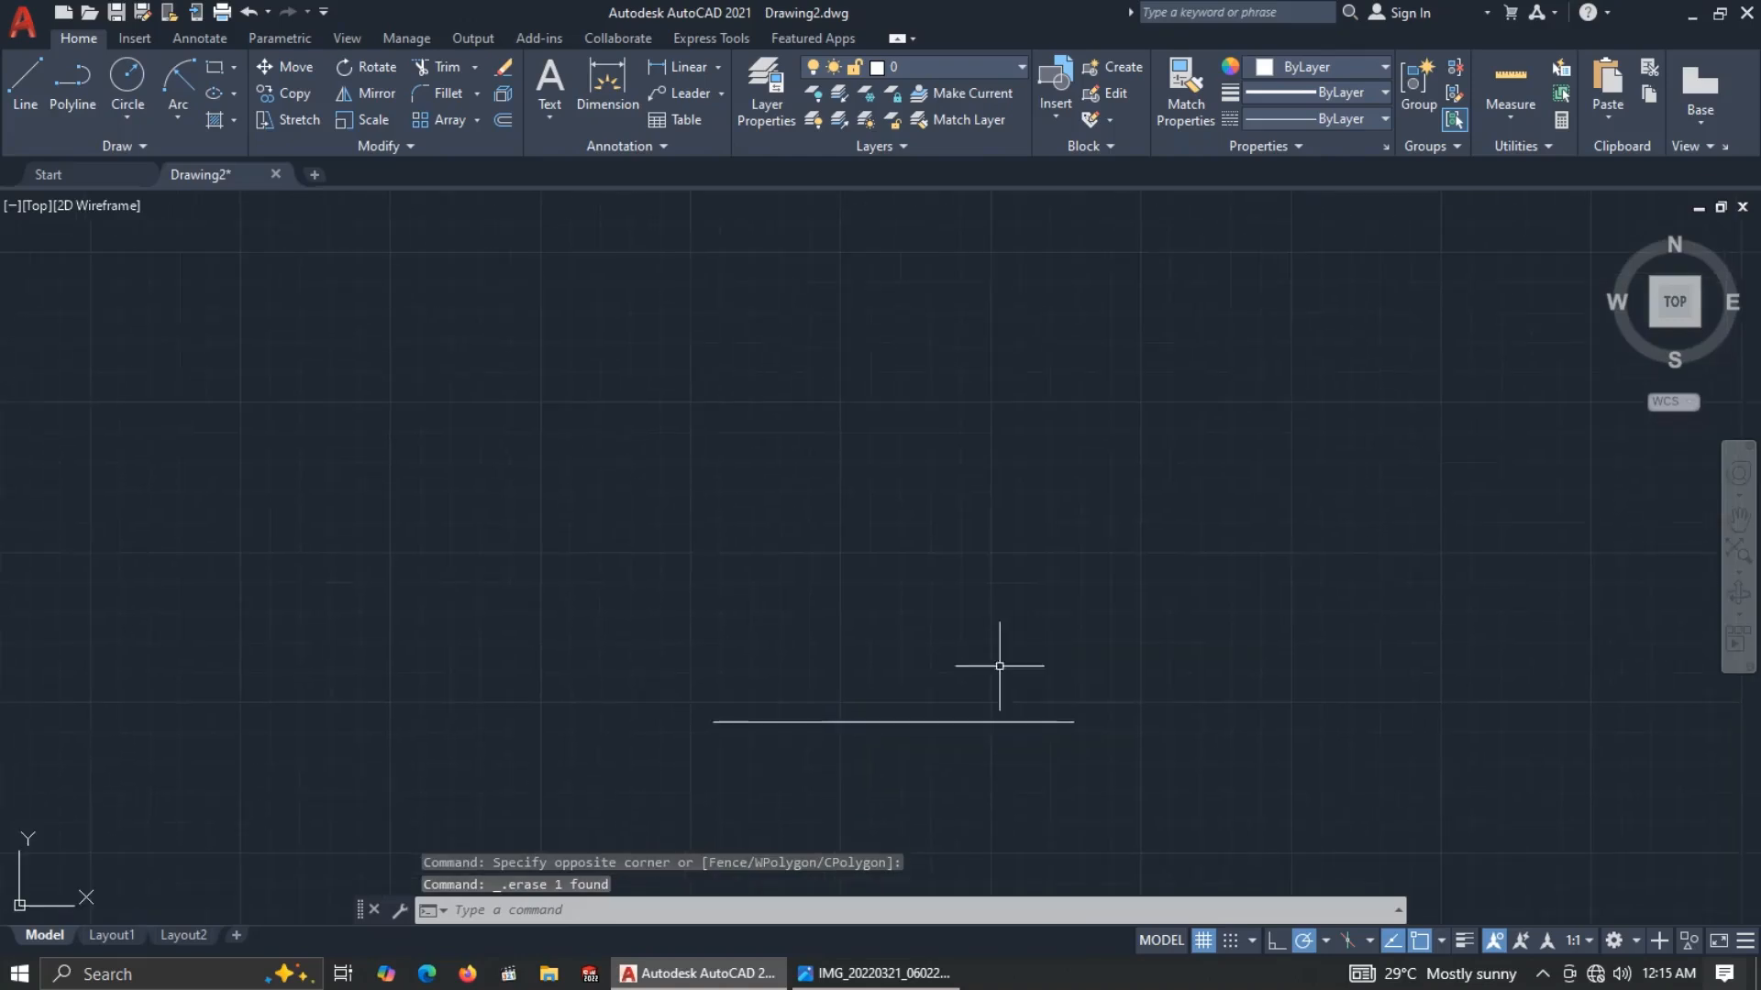
pyautogui.scroll(2, 935, 719)
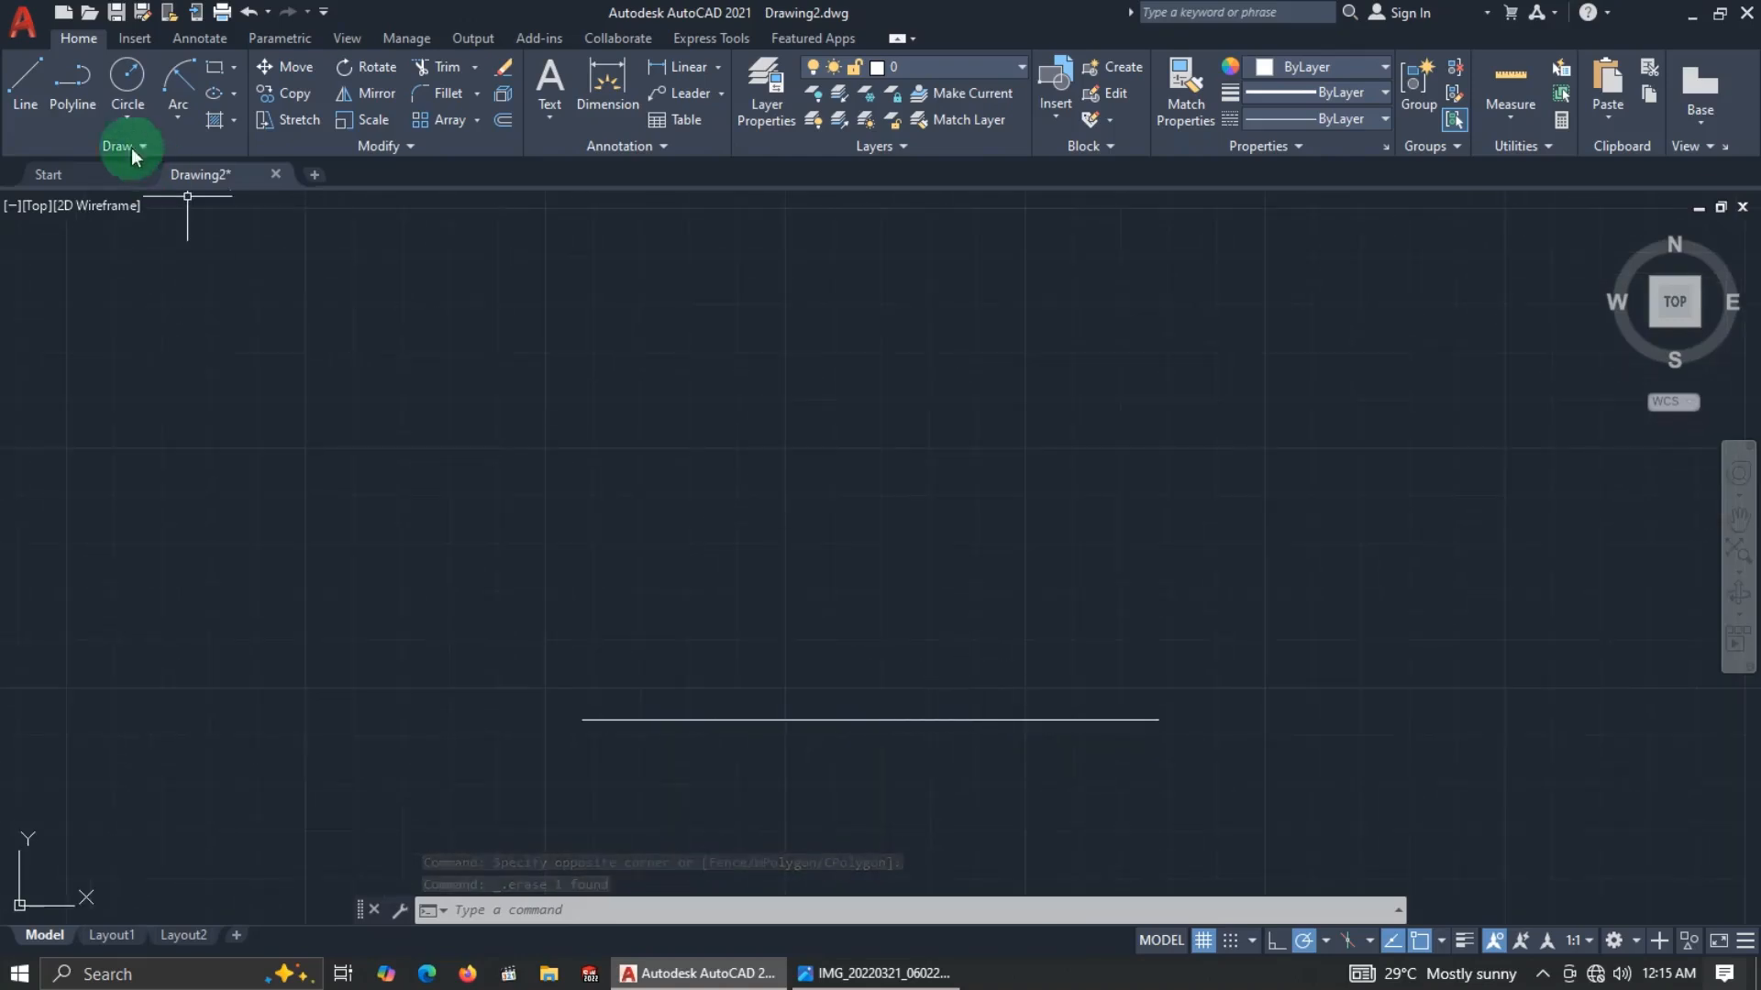
pyautogui.click(25, 81)
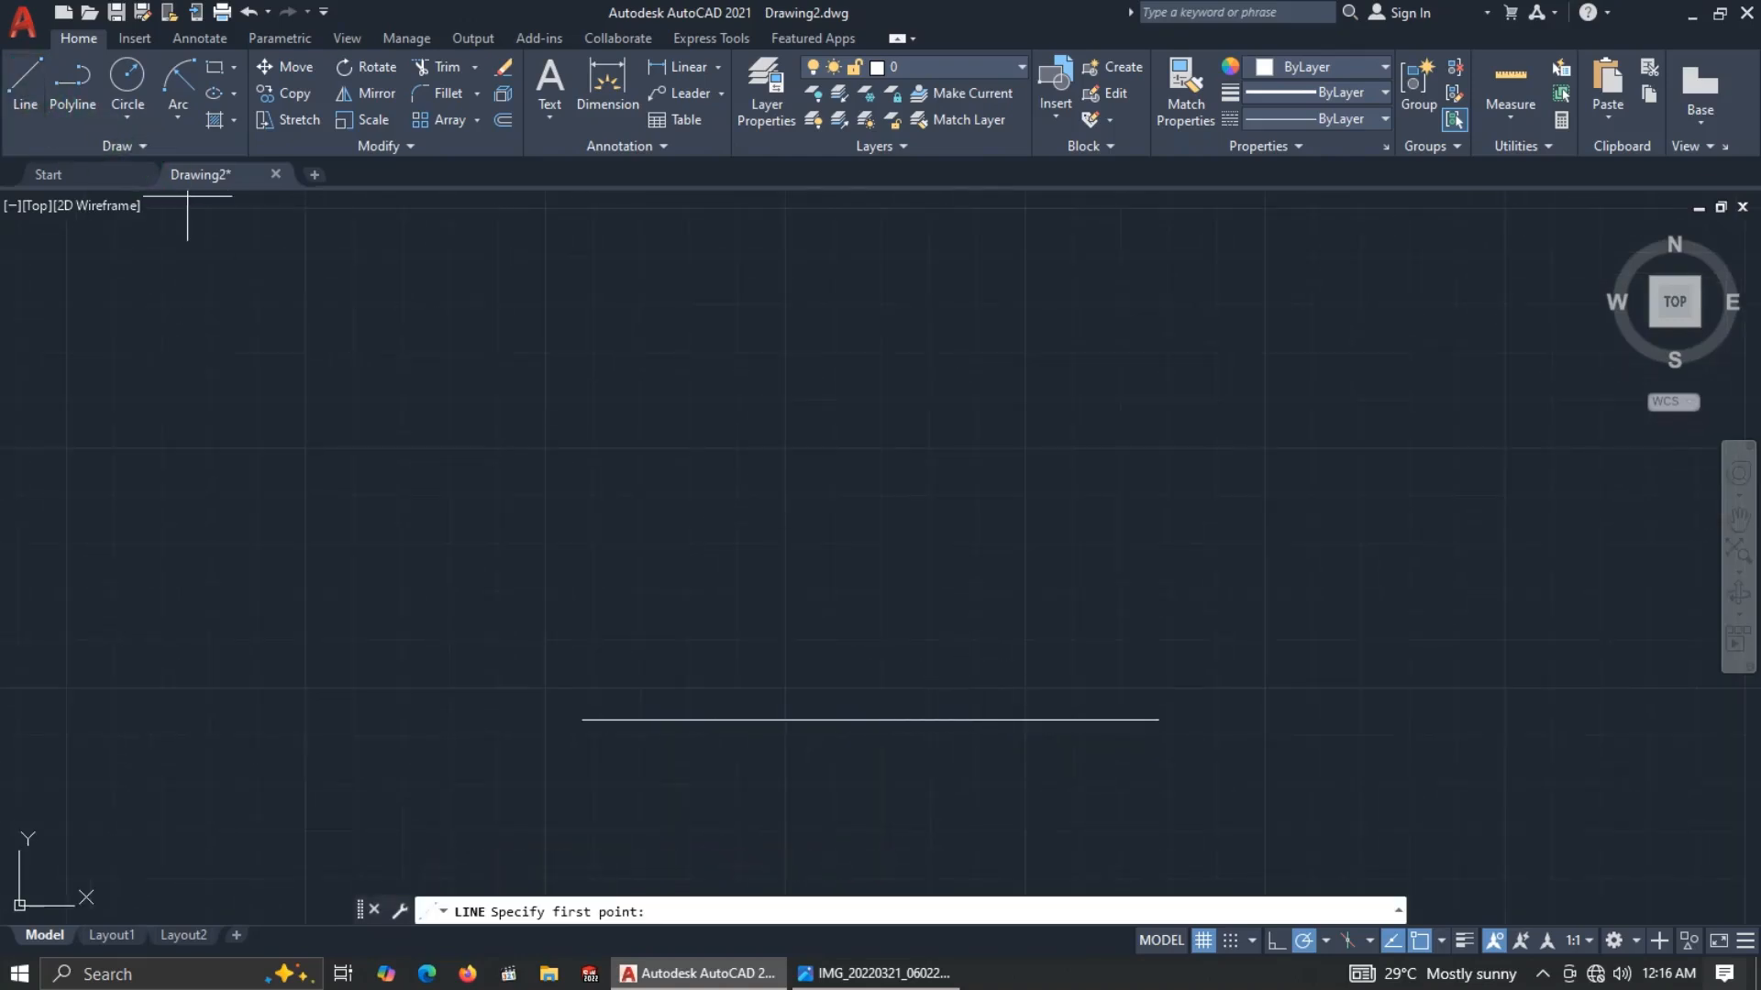
pyautogui.click(870, 720)
pyautogui.scroll(-4, 903, 402)
pyautogui.moveTo(883, 355); pyautogui.dragTo(873, 647, button='middle')
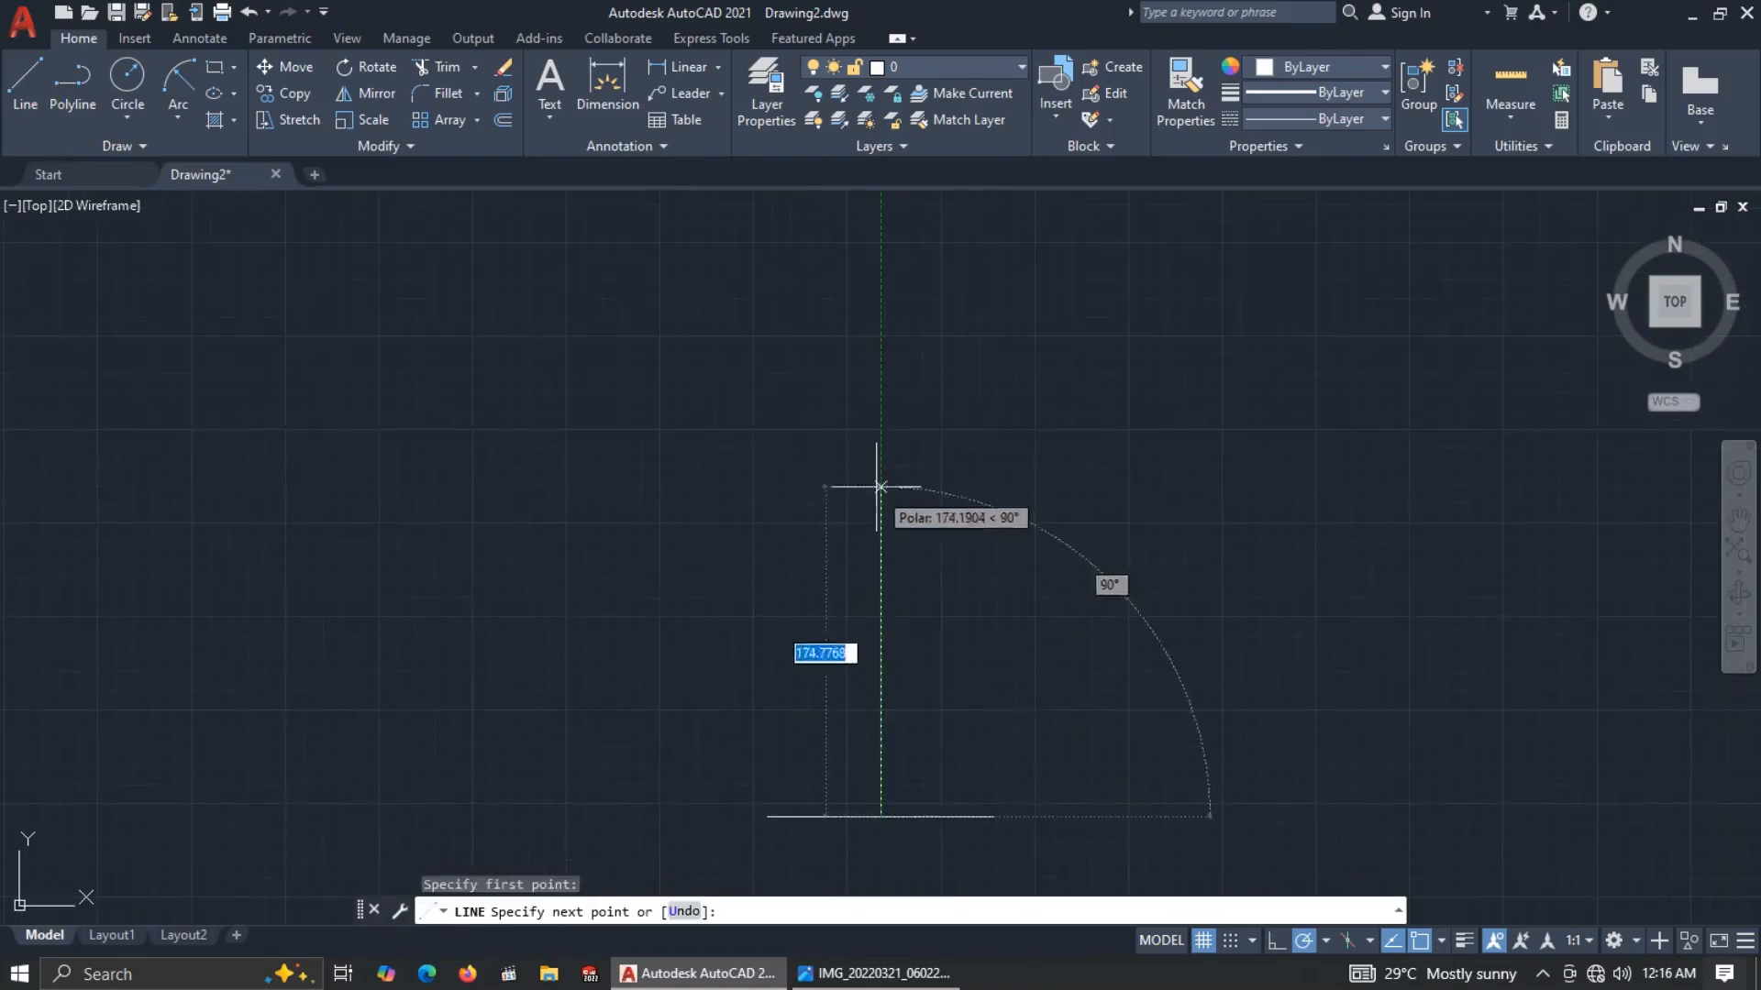
pyautogui.click(879, 260)
pyautogui.press('Escape')
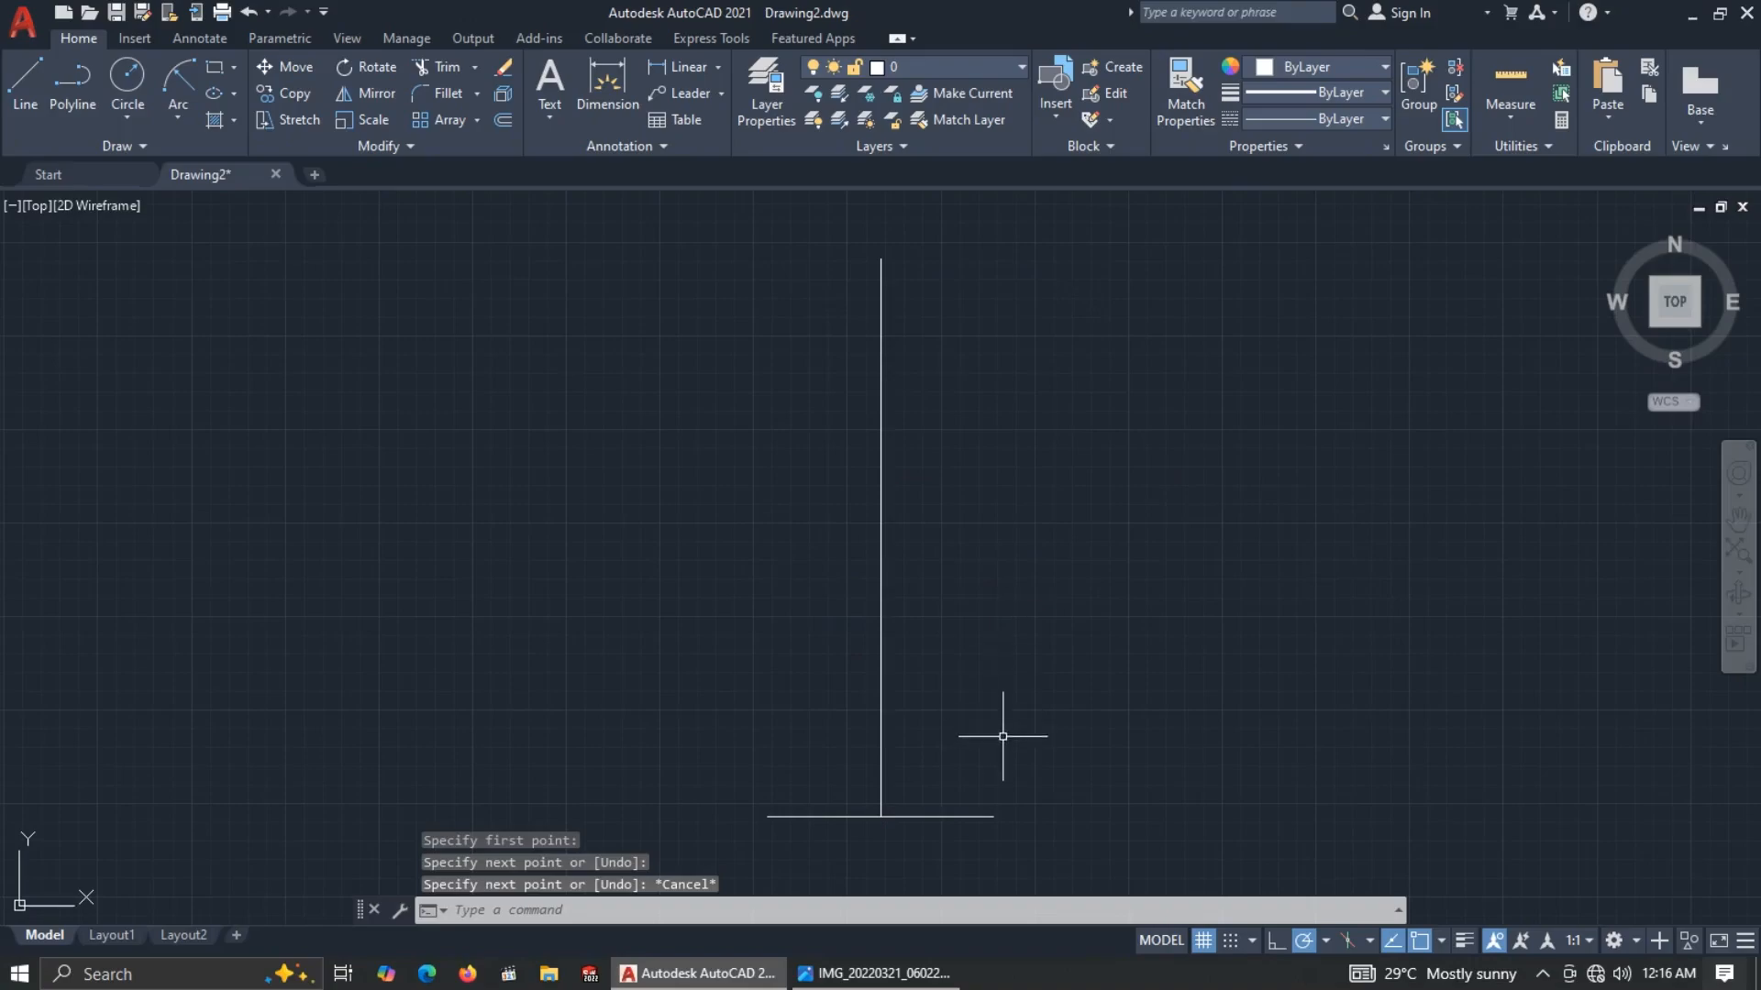
# Check the base height in the reference image and offset the horizontal base line upward by 10 units.
pyautogui.moveTo(1008, 745); pyautogui.dragTo(1030, 575, button='middle')
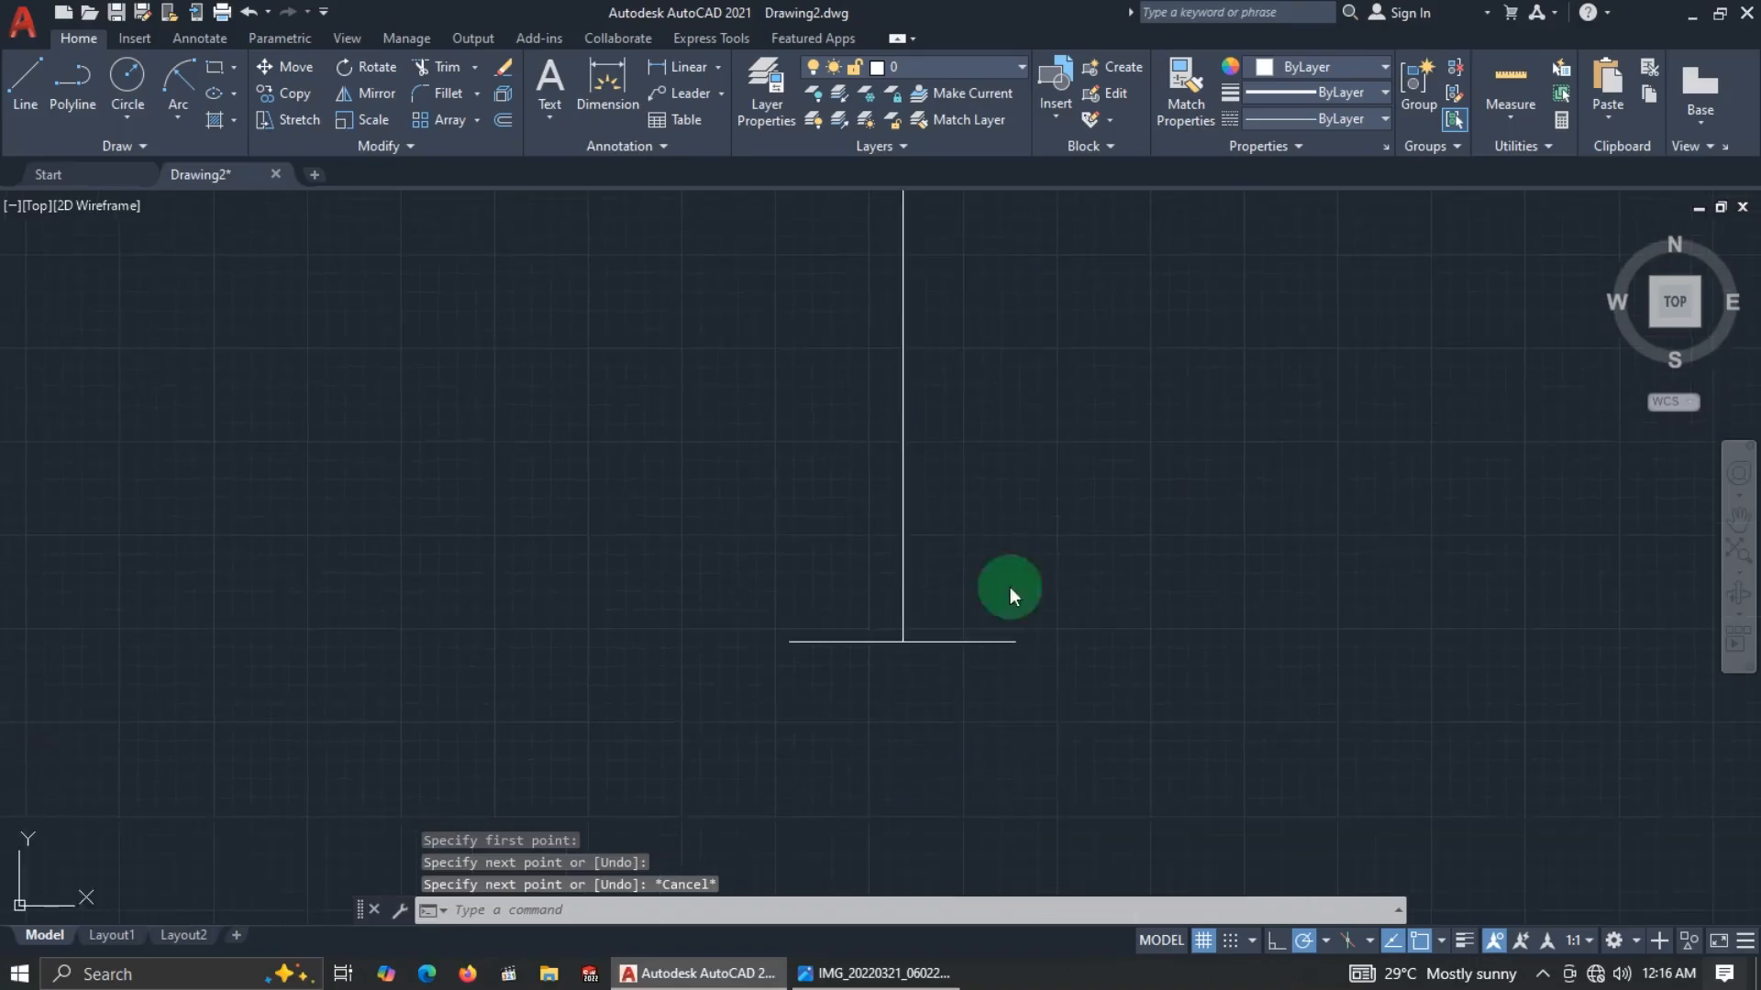
pyautogui.hotkey('alt', 'Tab')
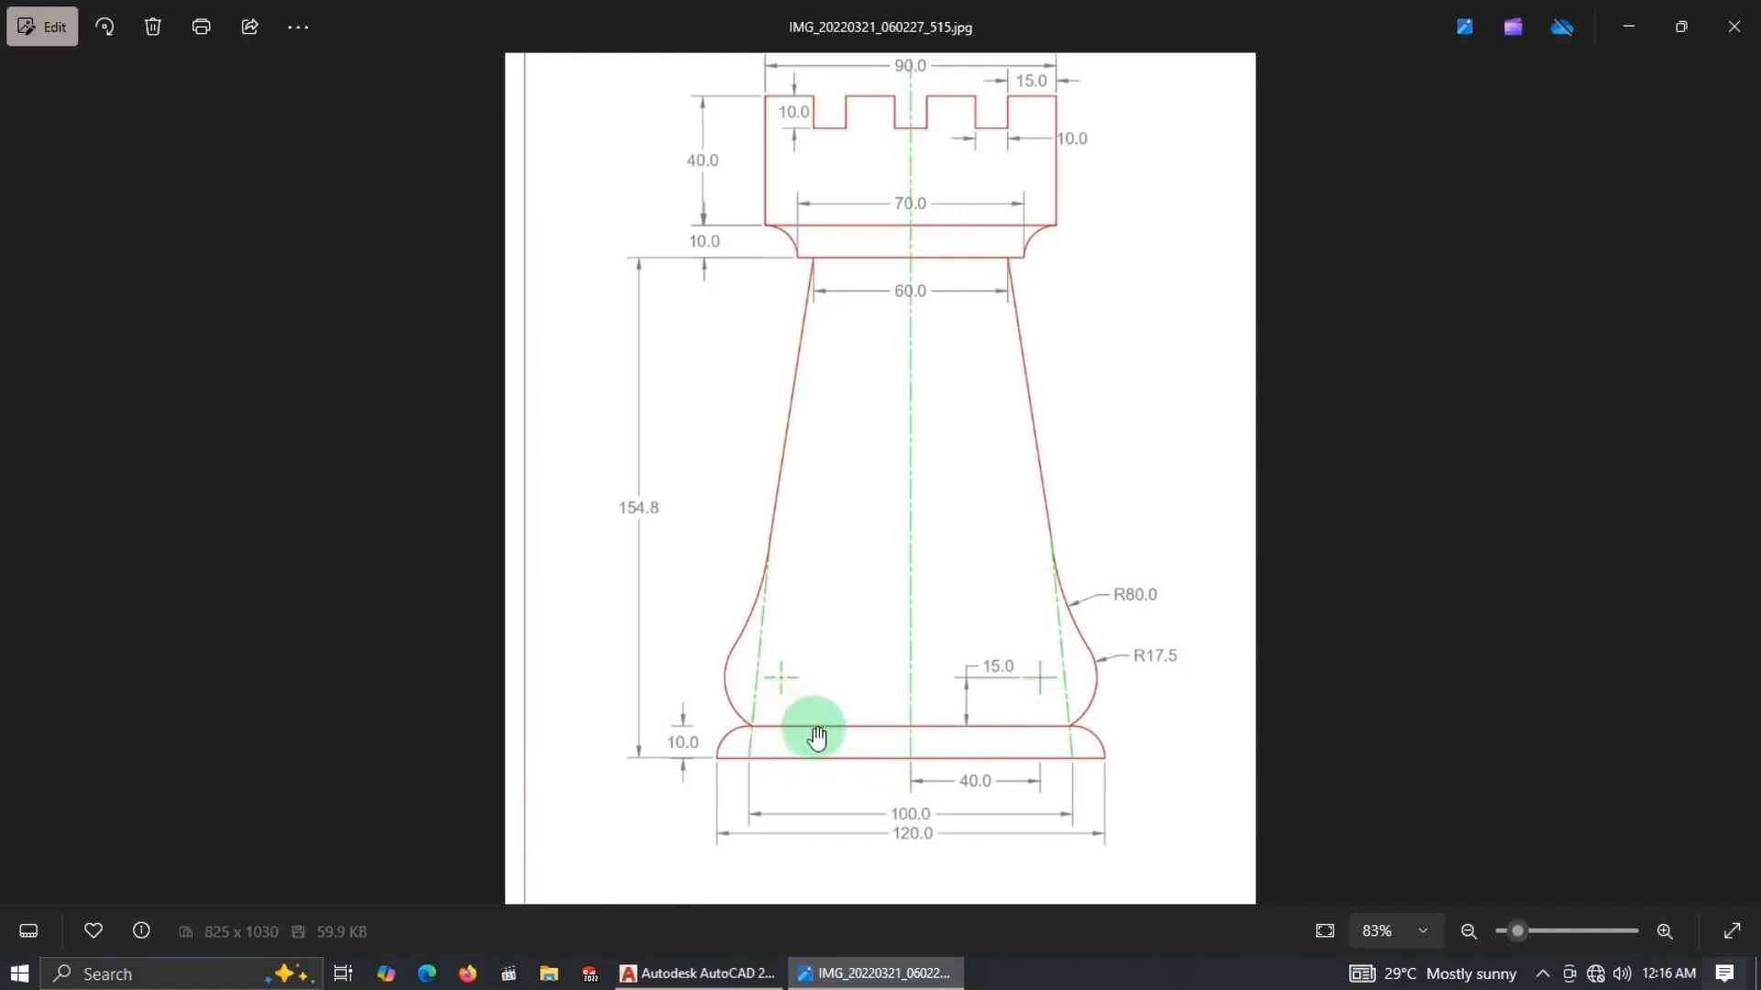
pyautogui.hotkey('alt', 'Tab')
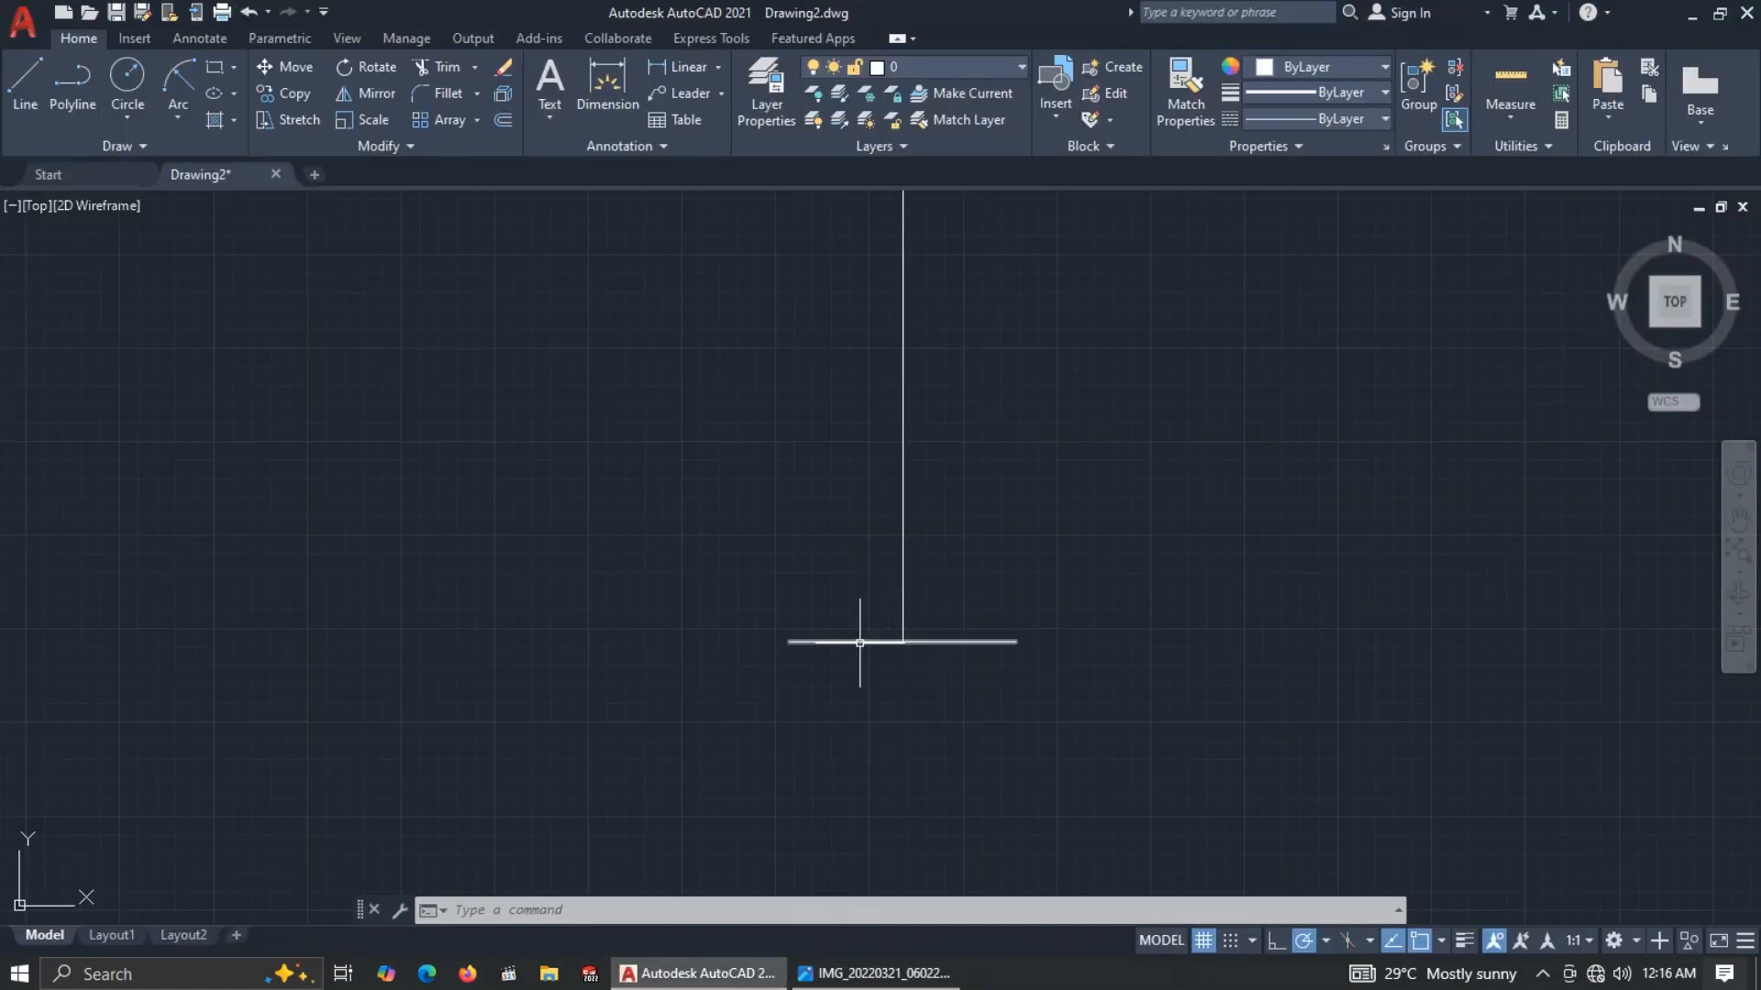
pyautogui.scroll(2, 859, 643)
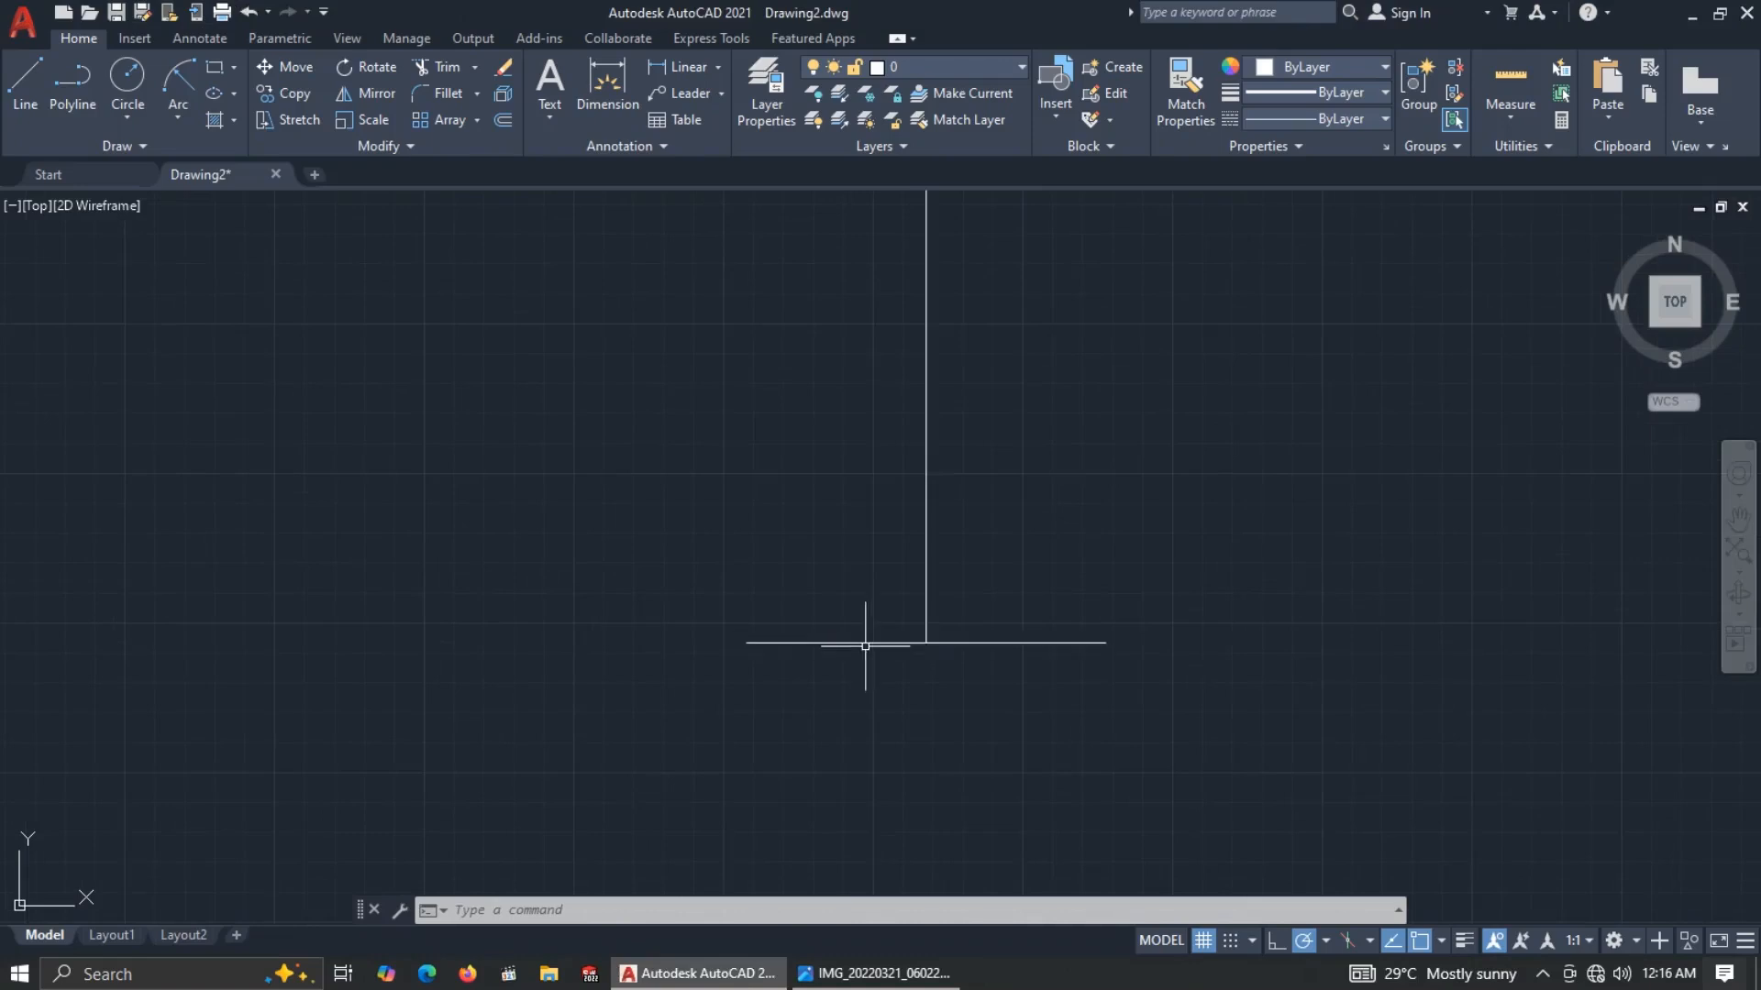
pyautogui.click(864, 644)
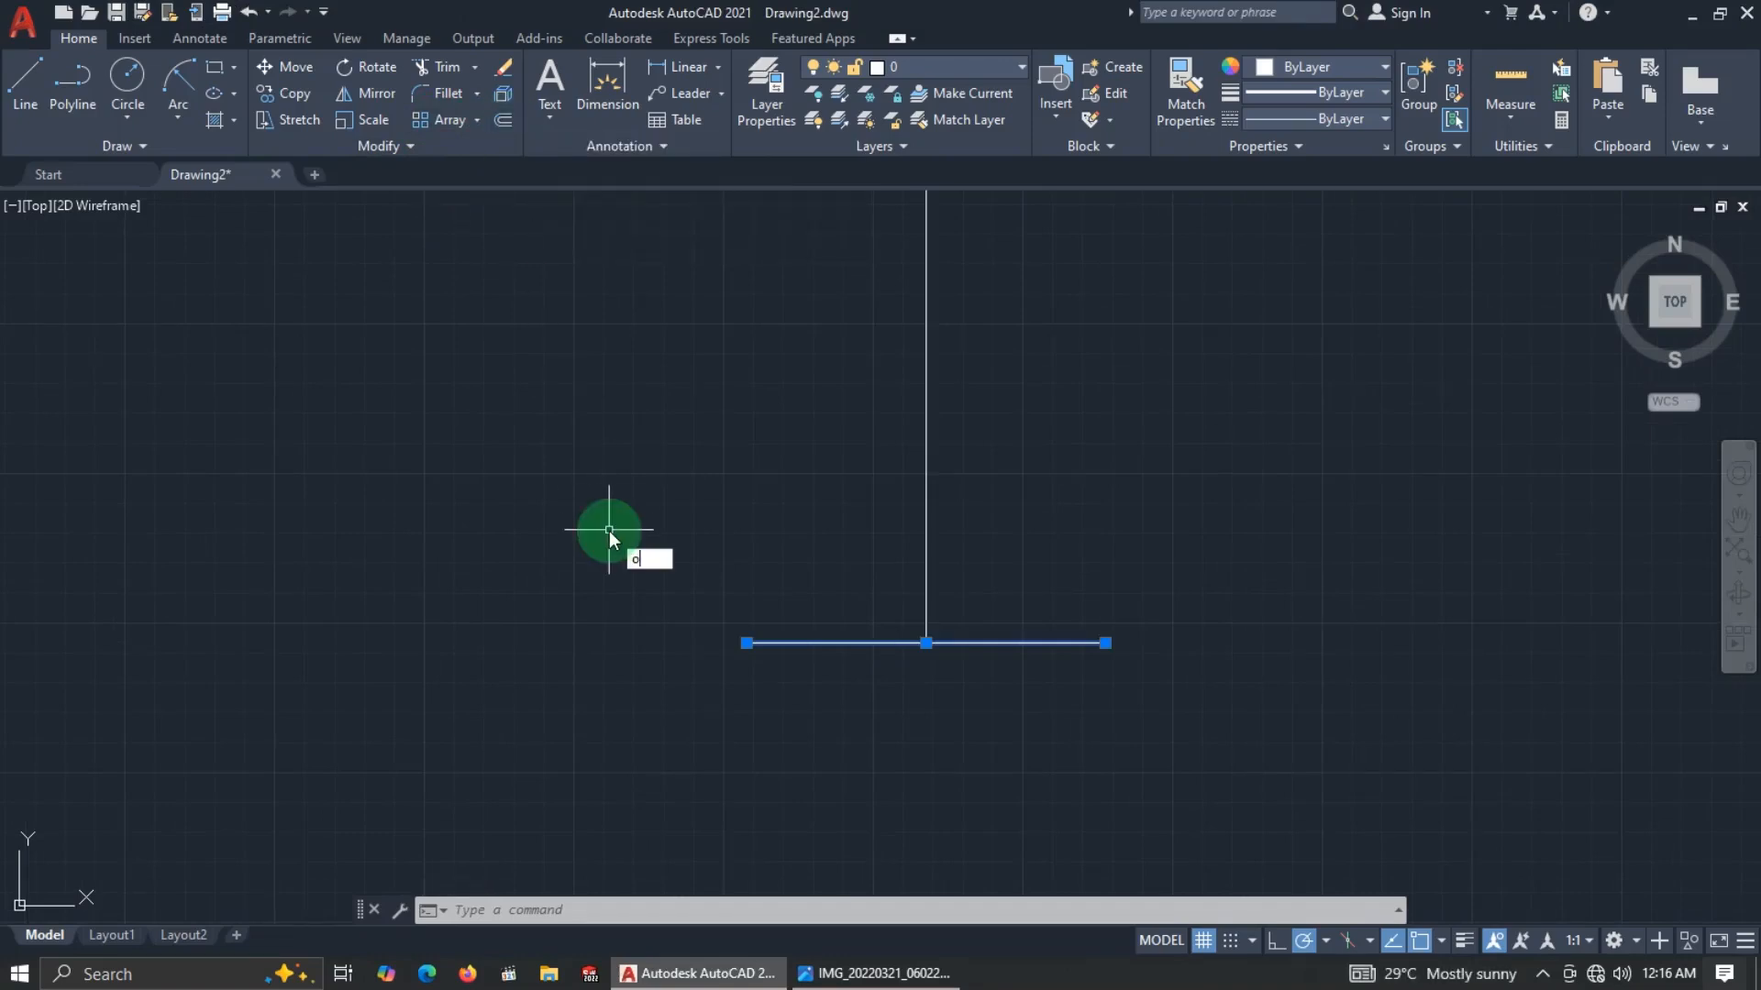
pyautogui.write('o')
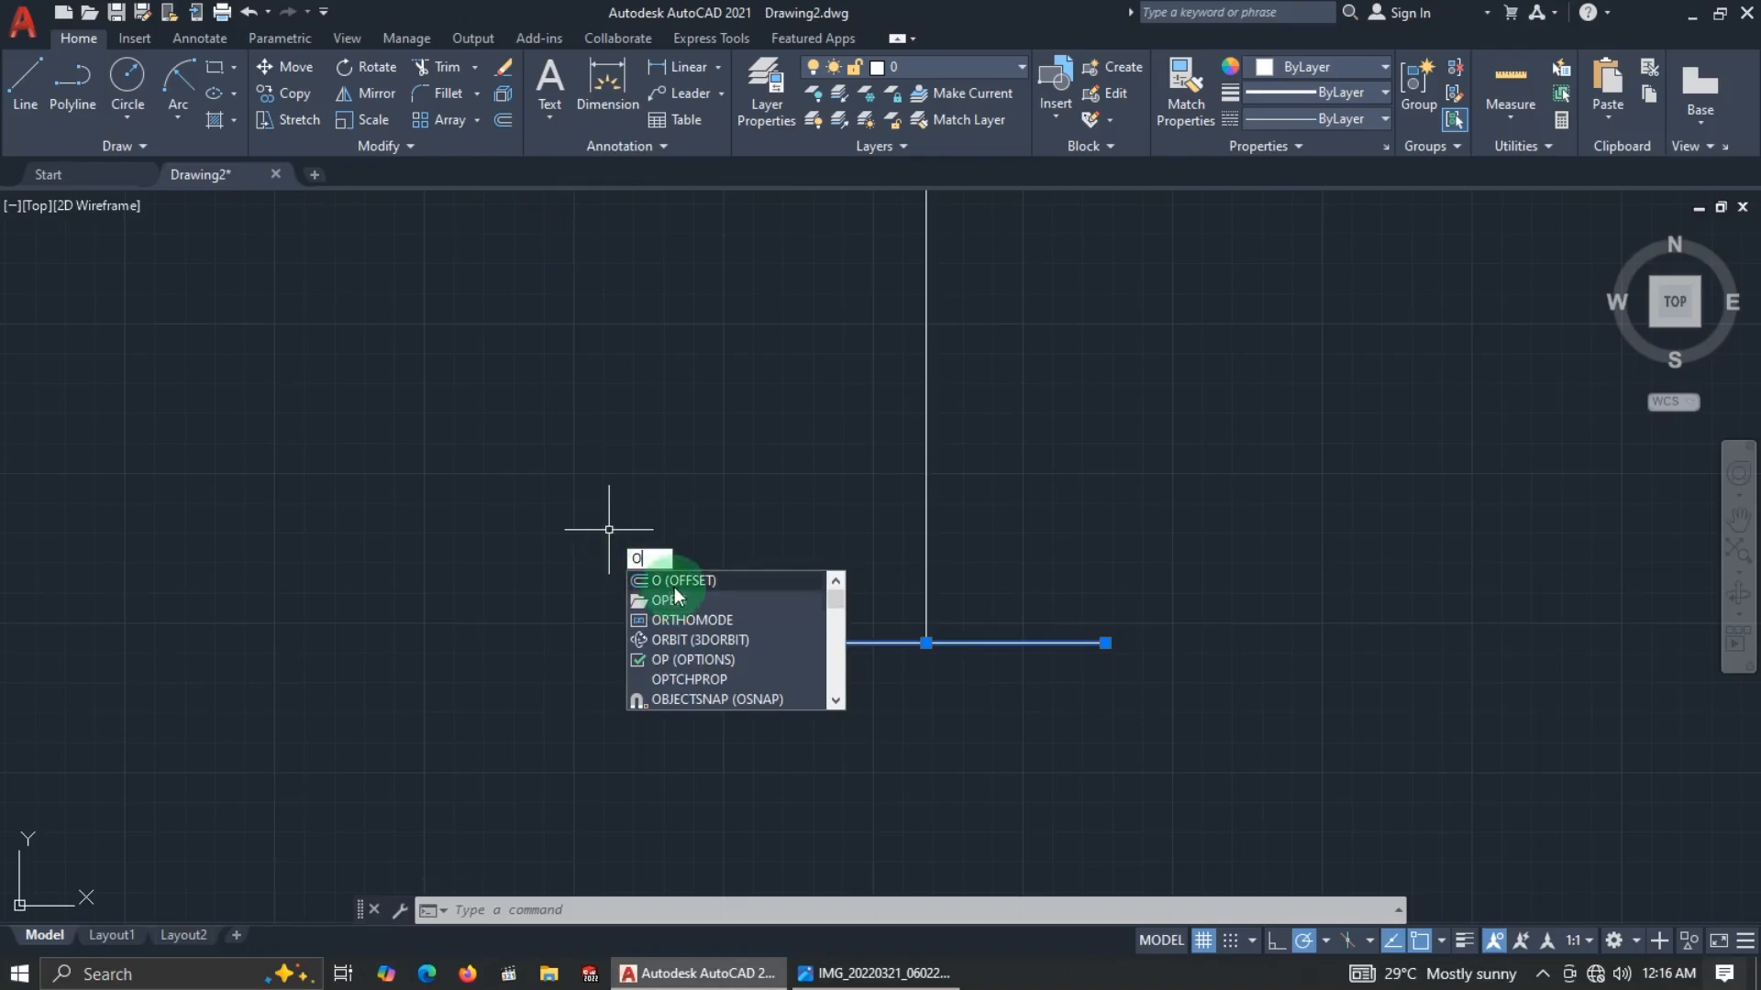
pyautogui.click(622, 561)
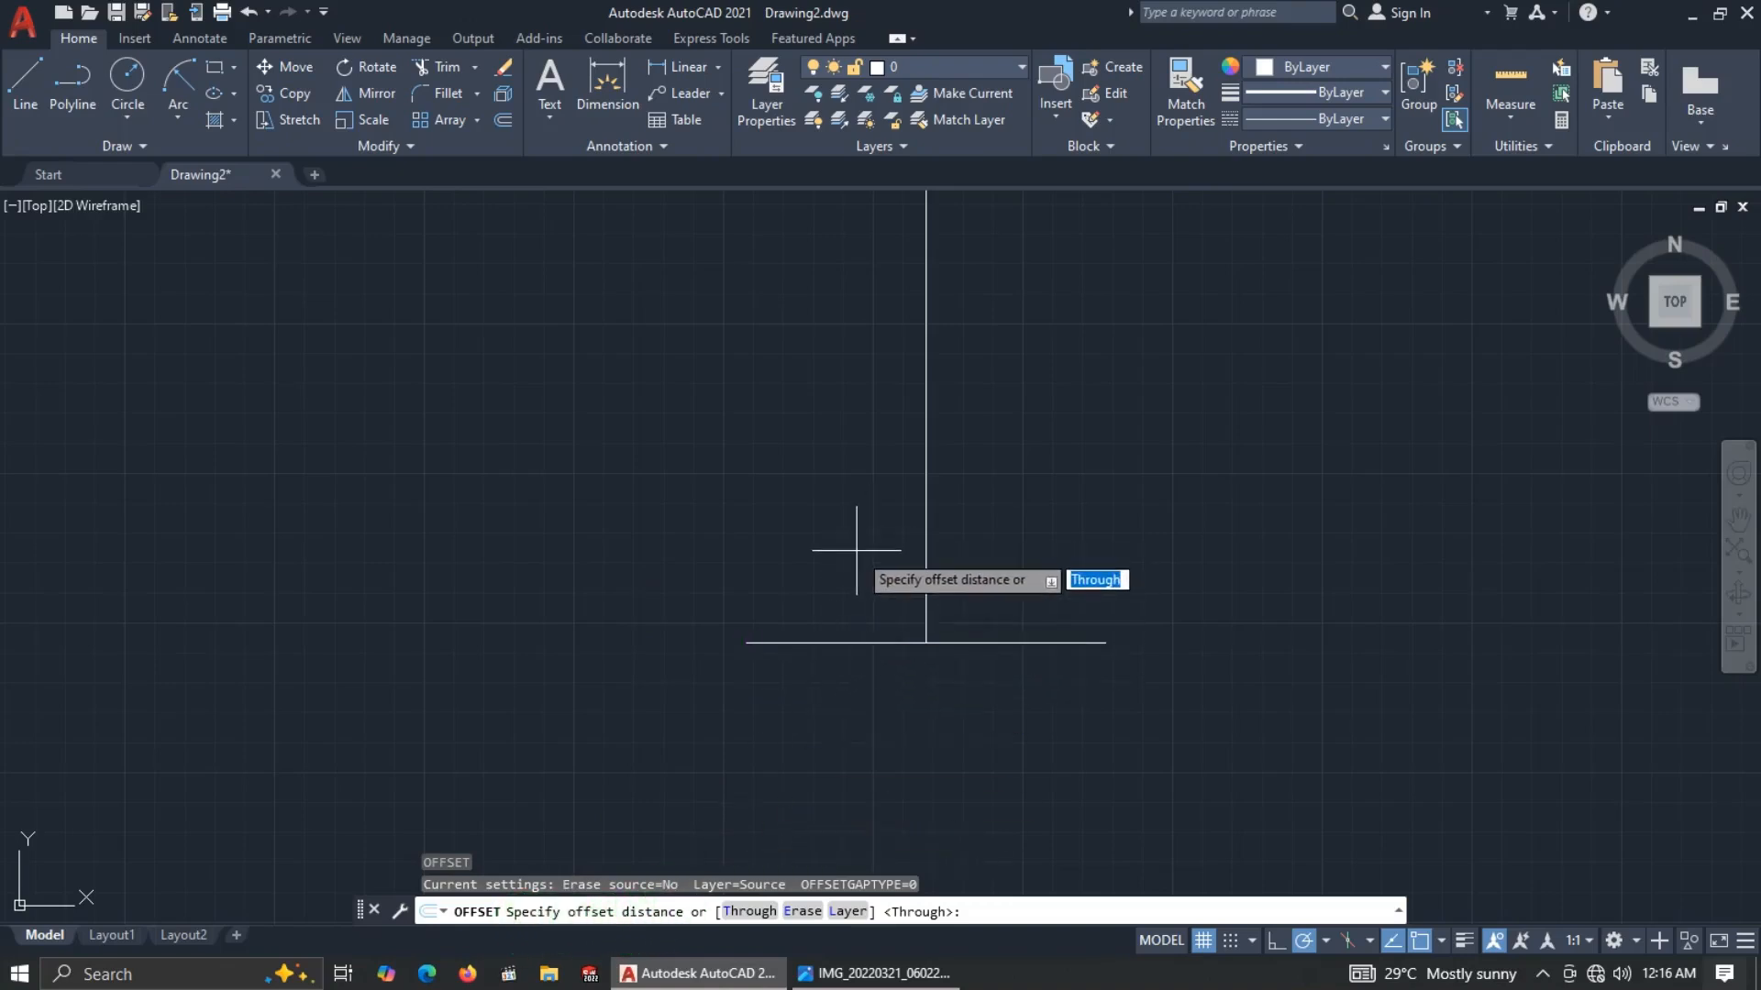
pyautogui.write('10')
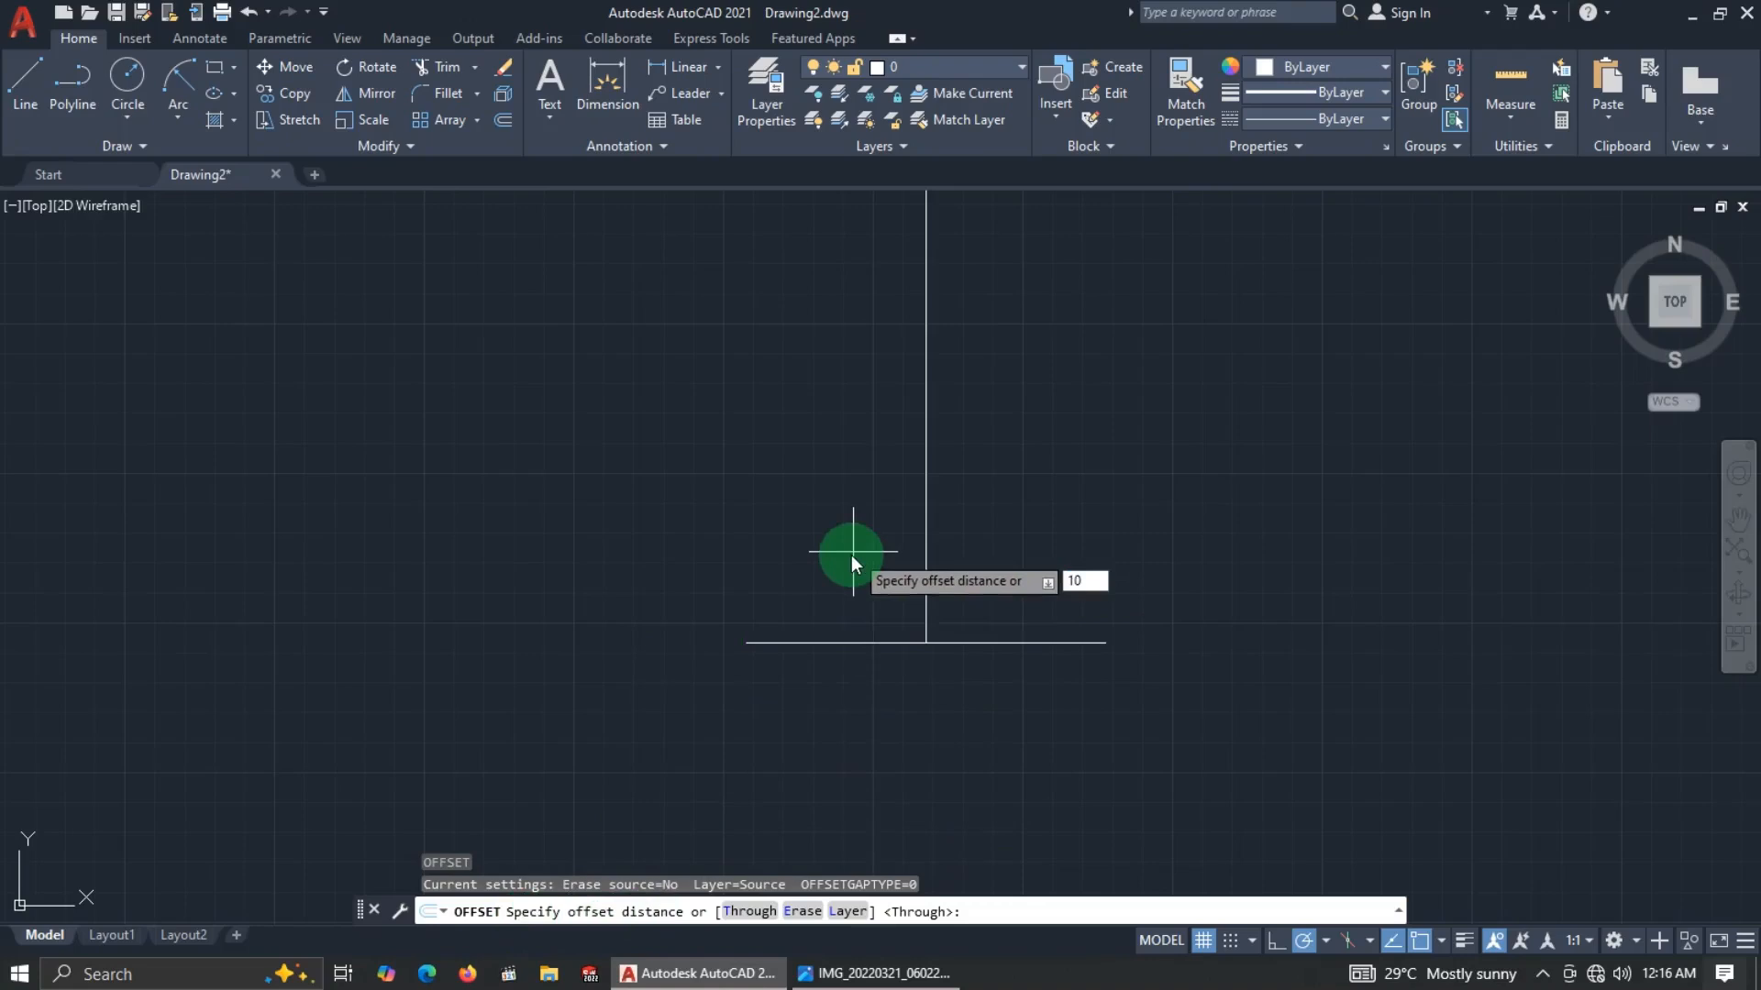
pyautogui.press('Return')
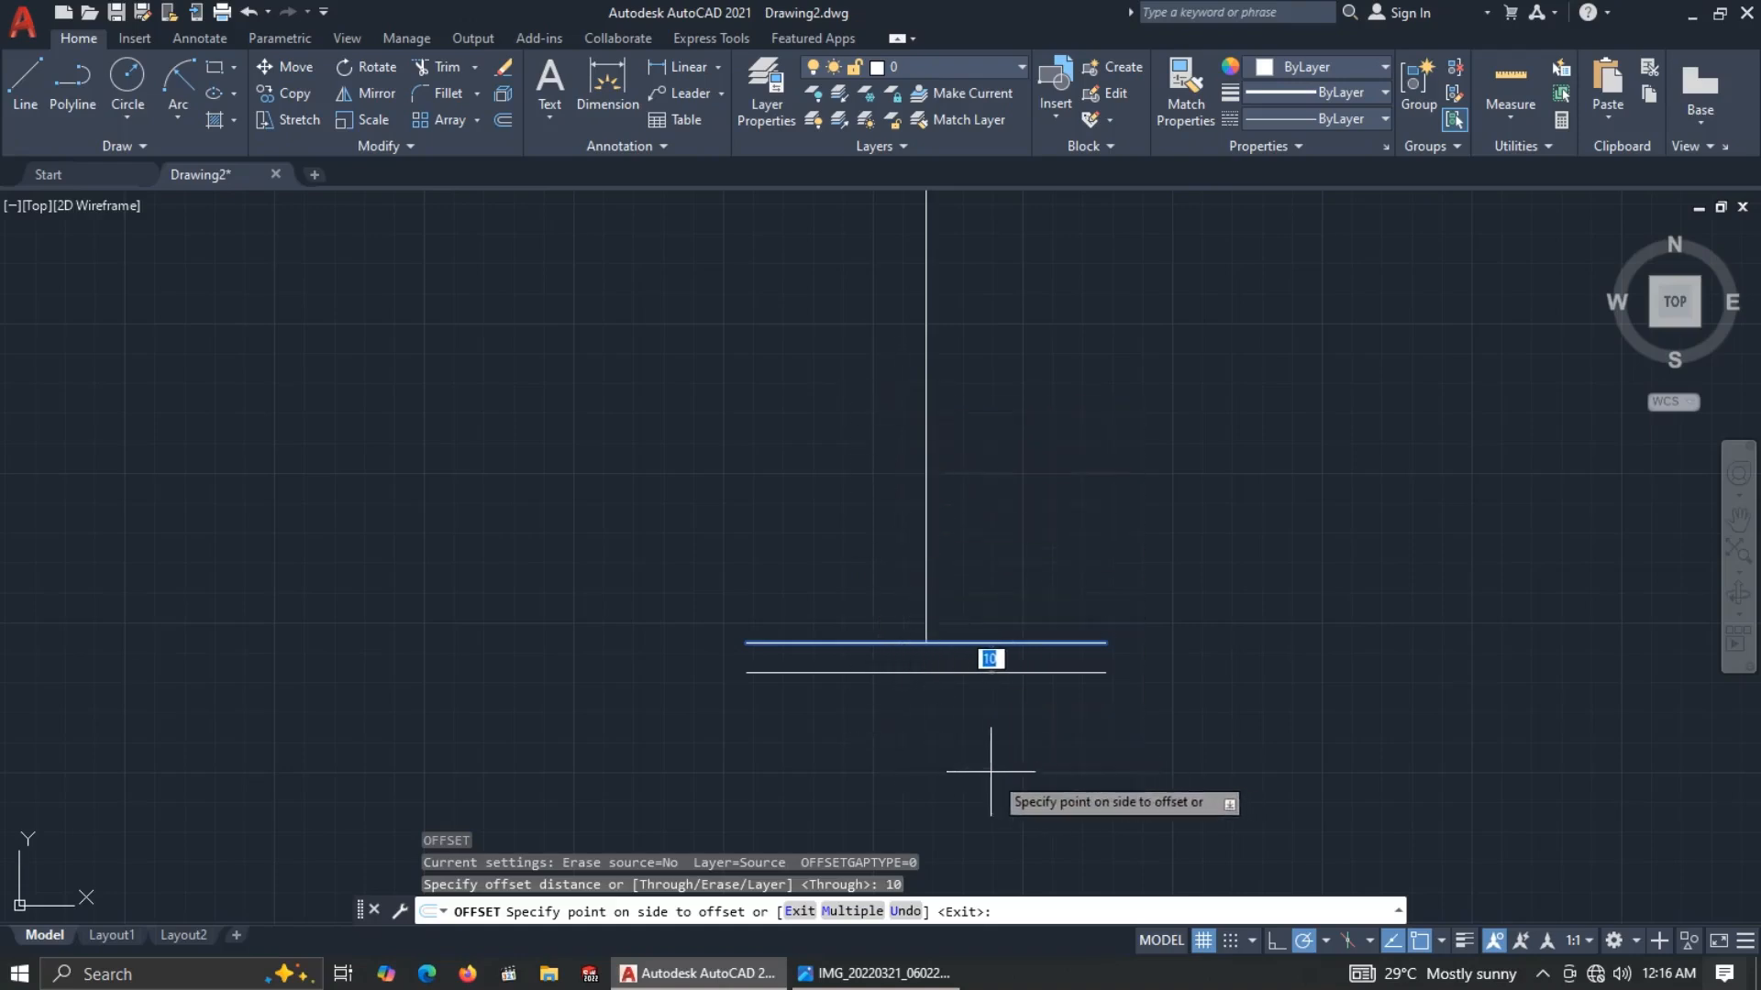
pyautogui.click(870, 494)
pyautogui.press('Escape')
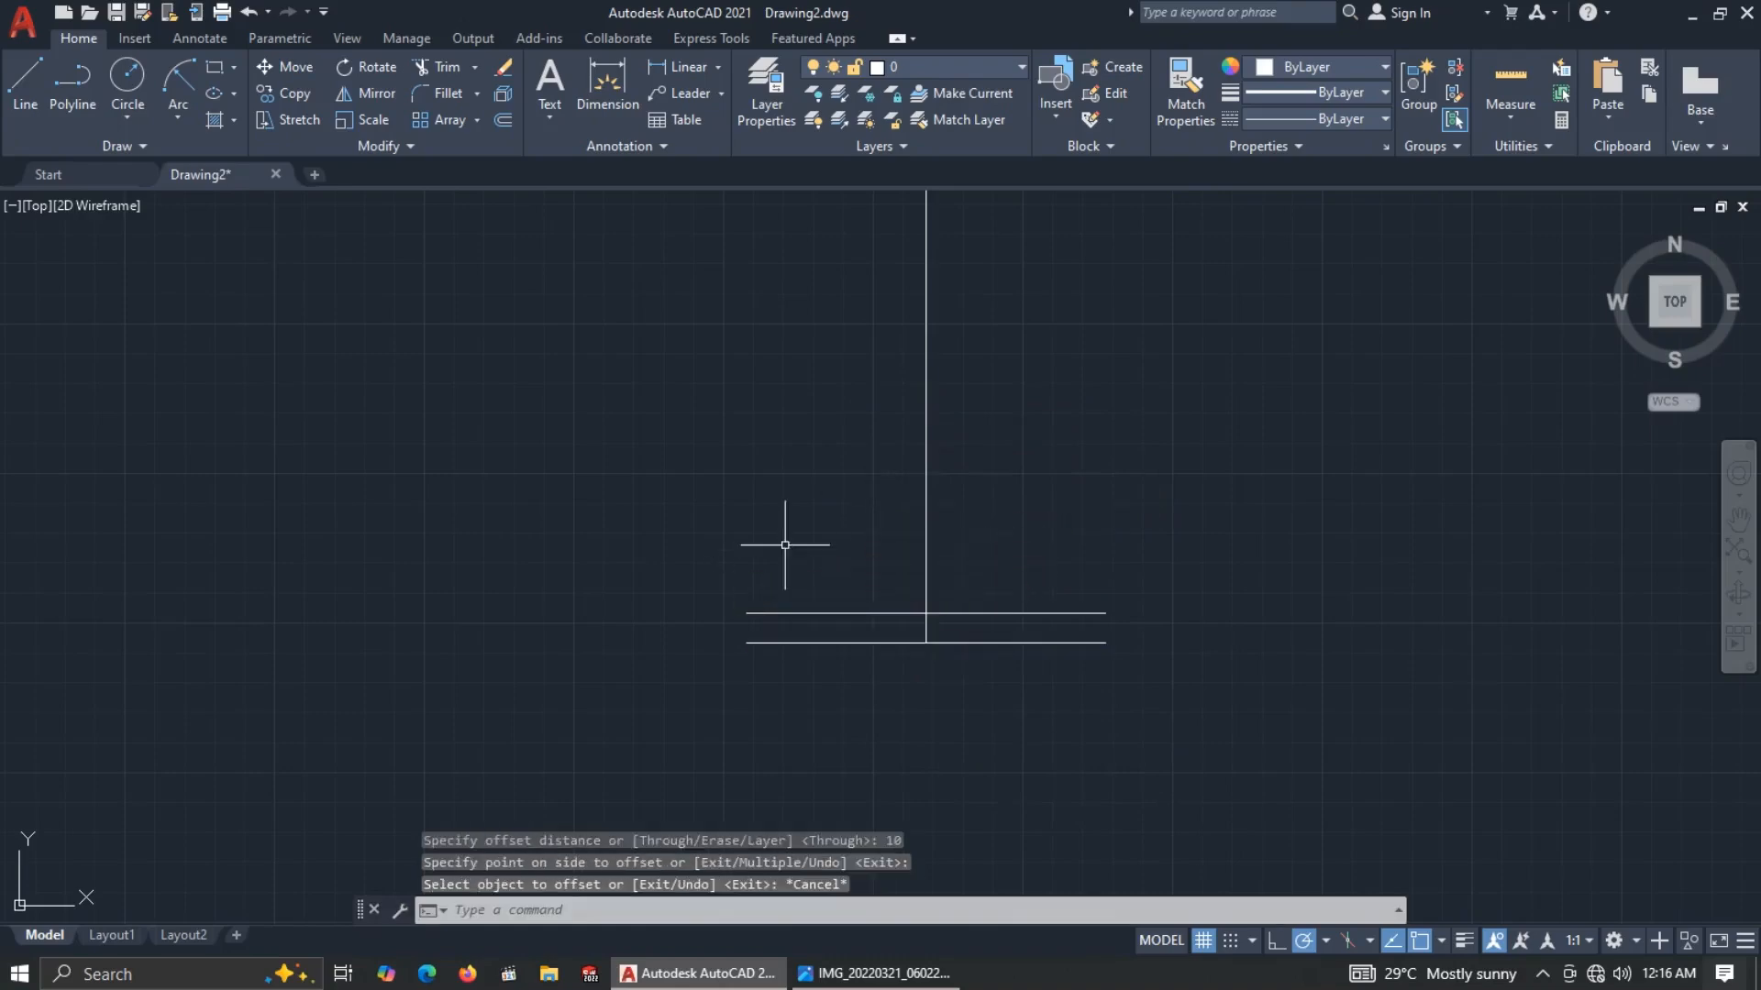
# Check the collar width in the reference image and draw a separate horizontal line 70 units long beside the centre line.
pyautogui.hotkey('alt', 'Tab')
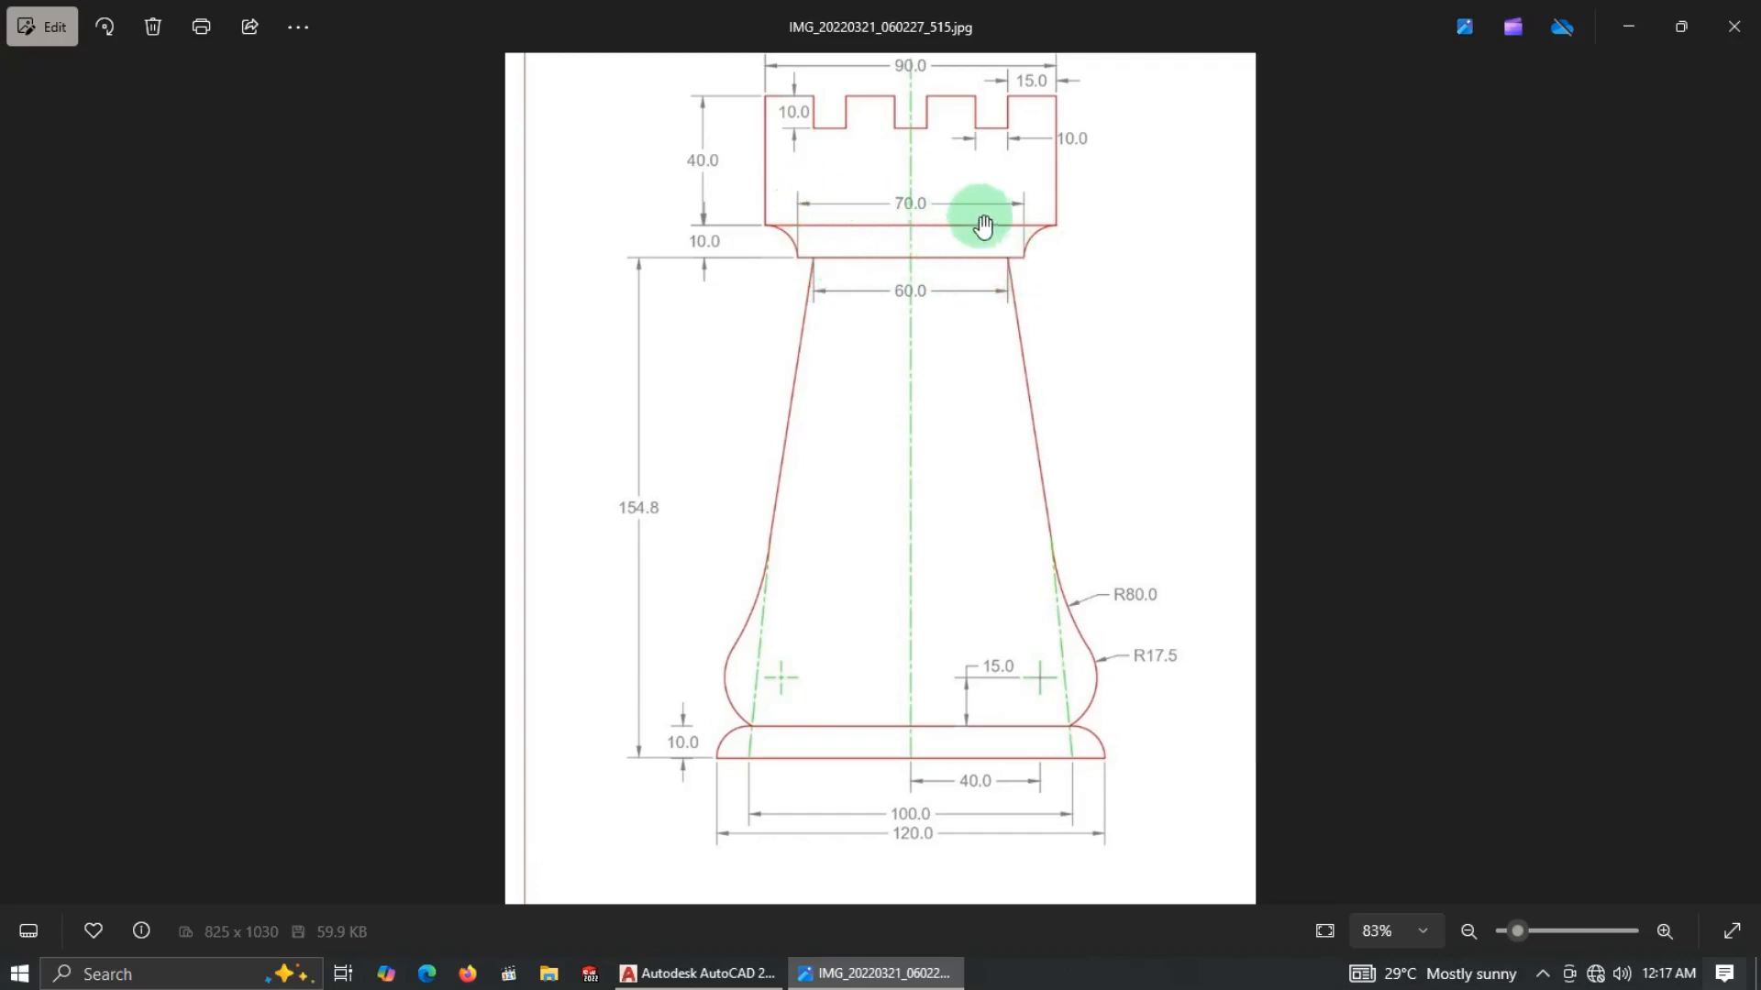
pyautogui.hotkey('alt', 'Tab')
pyautogui.scroll(-2, 1017, 495)
pyautogui.moveTo(1030, 495)
pyautogui.mouseDown(button='middle')
pyautogui.moveTo(976, 500)
pyautogui.moveTo(928, 580)
pyautogui.mouseUp(button='middle')
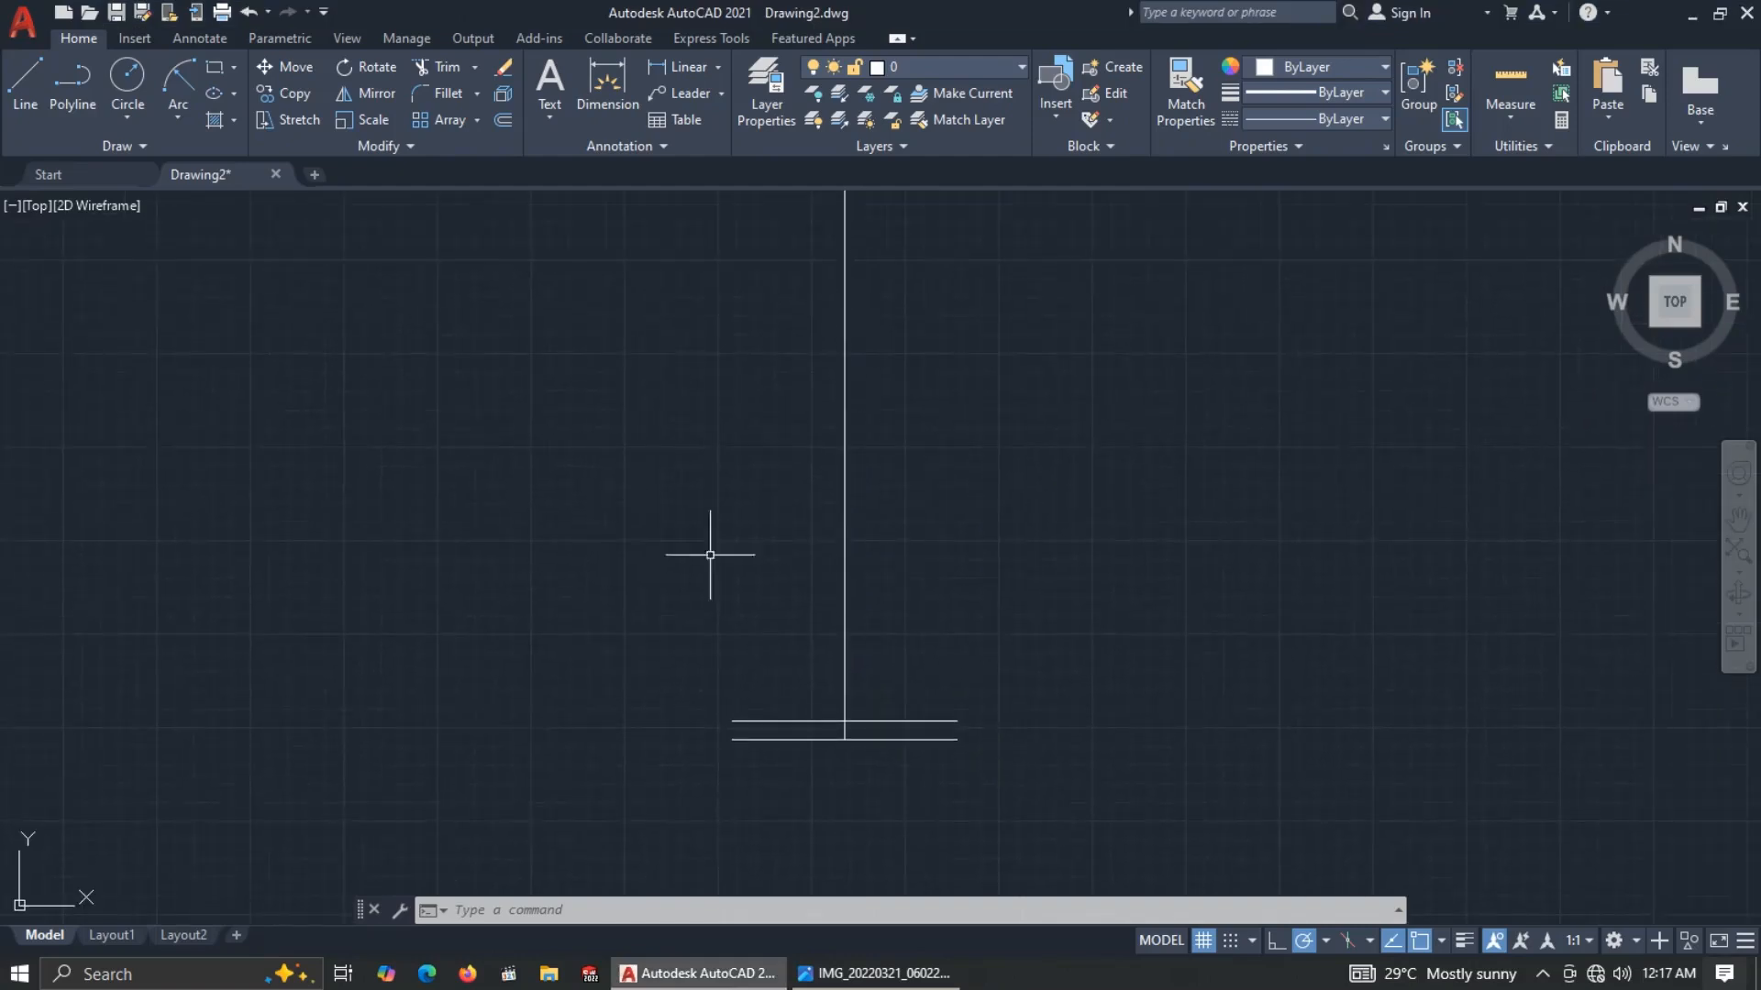
pyautogui.click(24, 84)
pyautogui.click(486, 446)
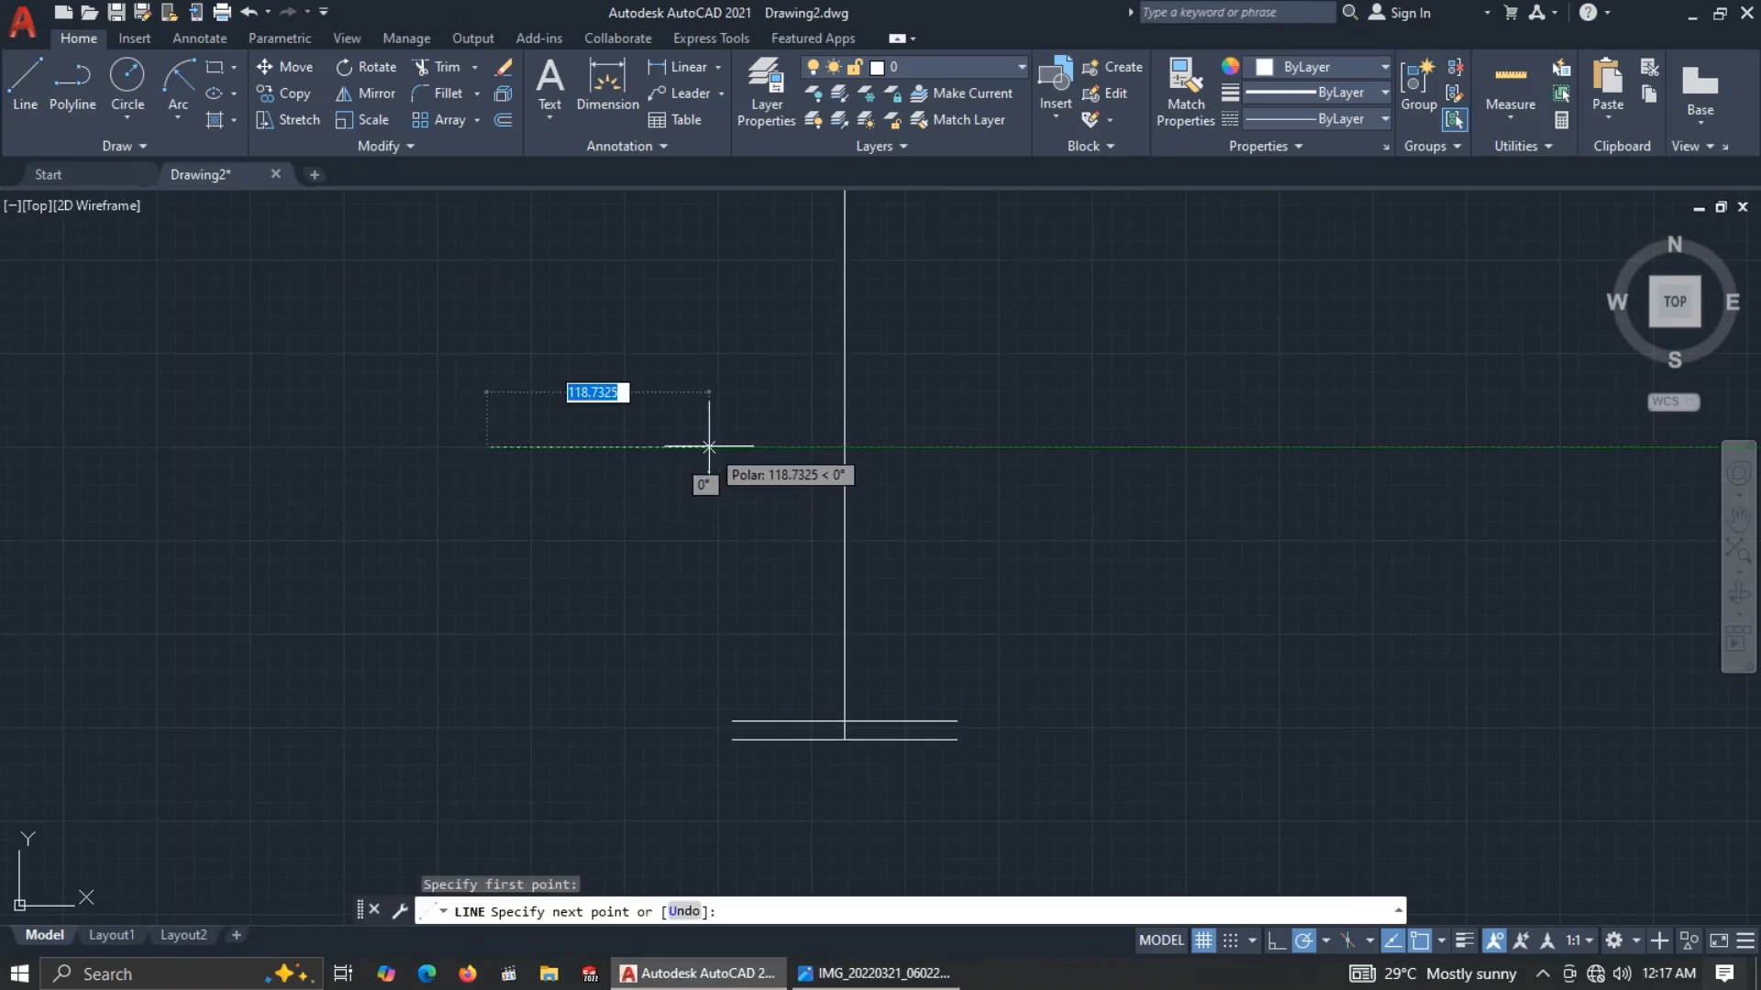
pyautogui.write('70')
pyautogui.press('Return')
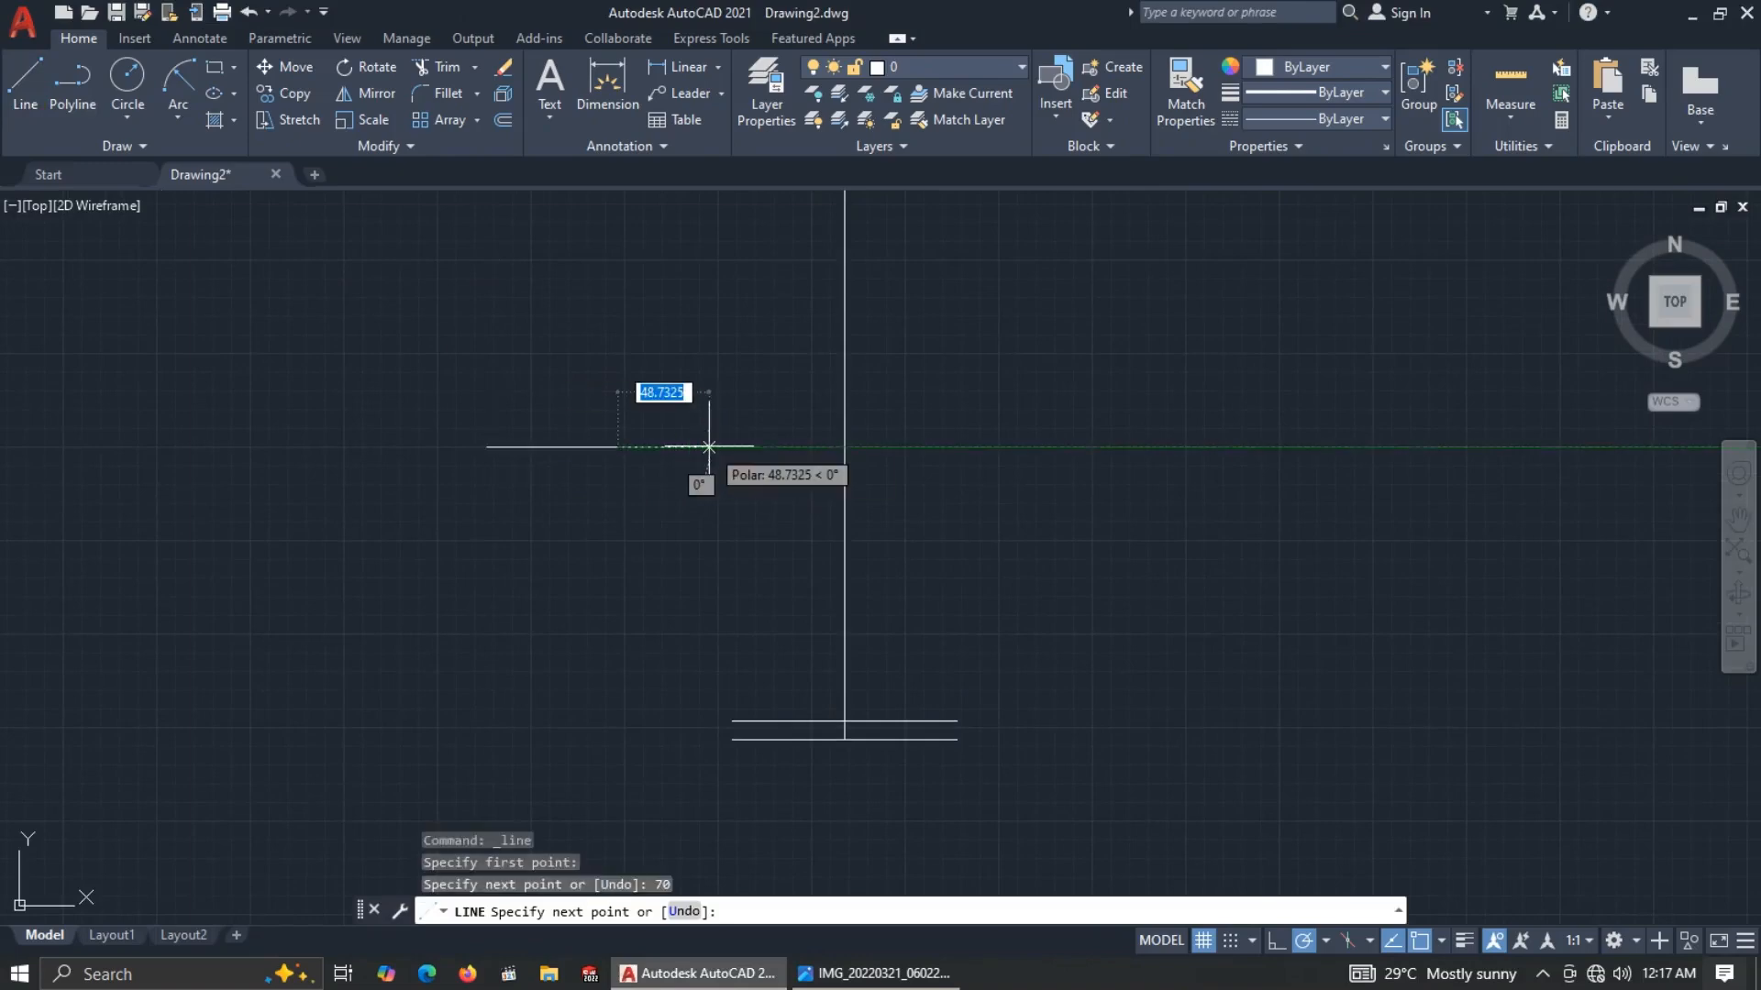
pyautogui.press('Escape')
pyautogui.click(646, 504)
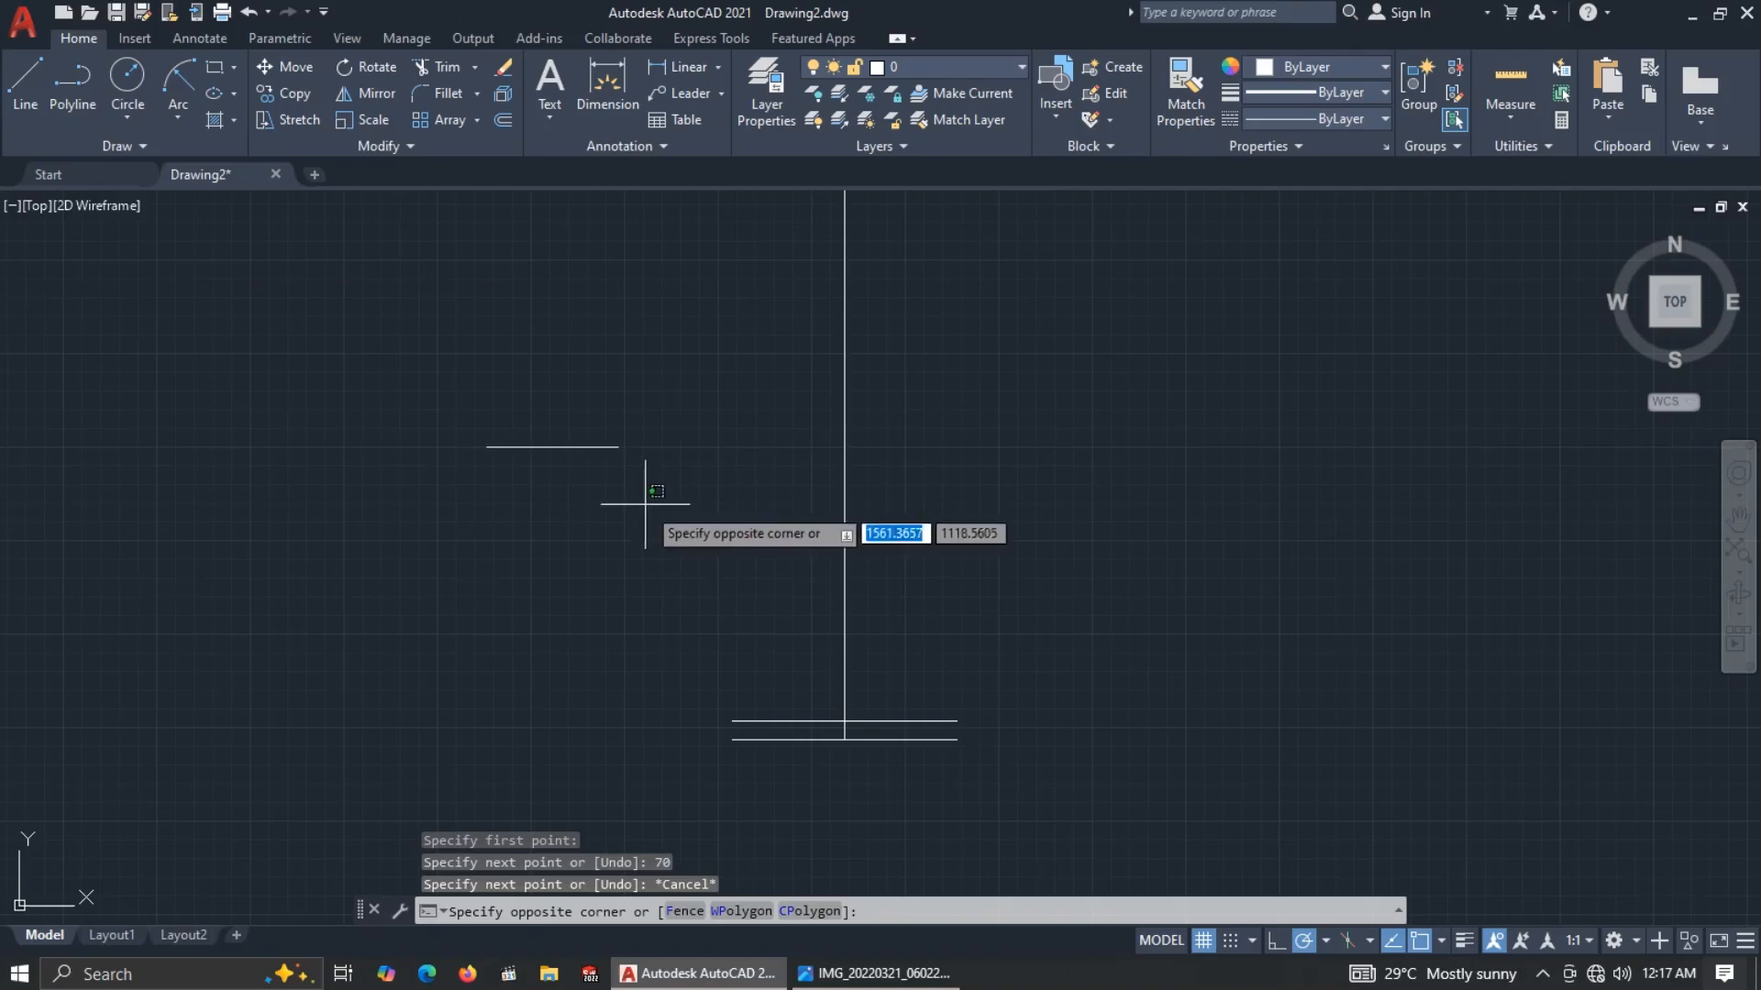
pyautogui.click(571, 433)
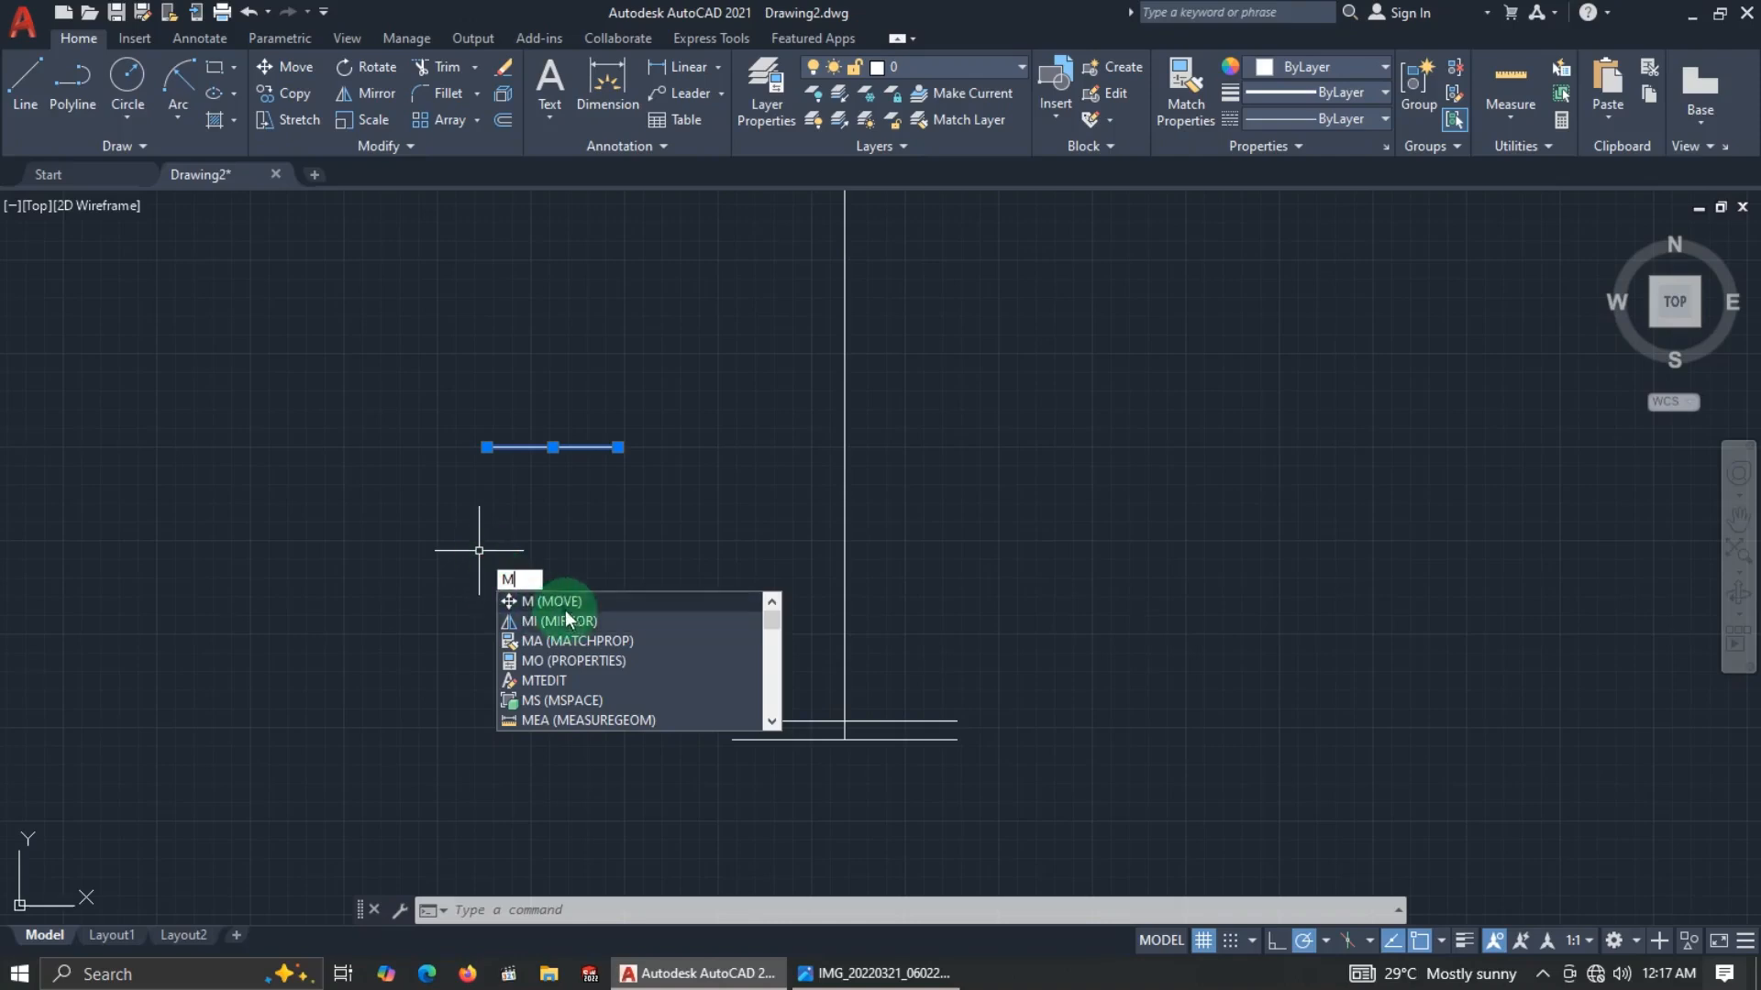
pyautogui.click(549, 601)
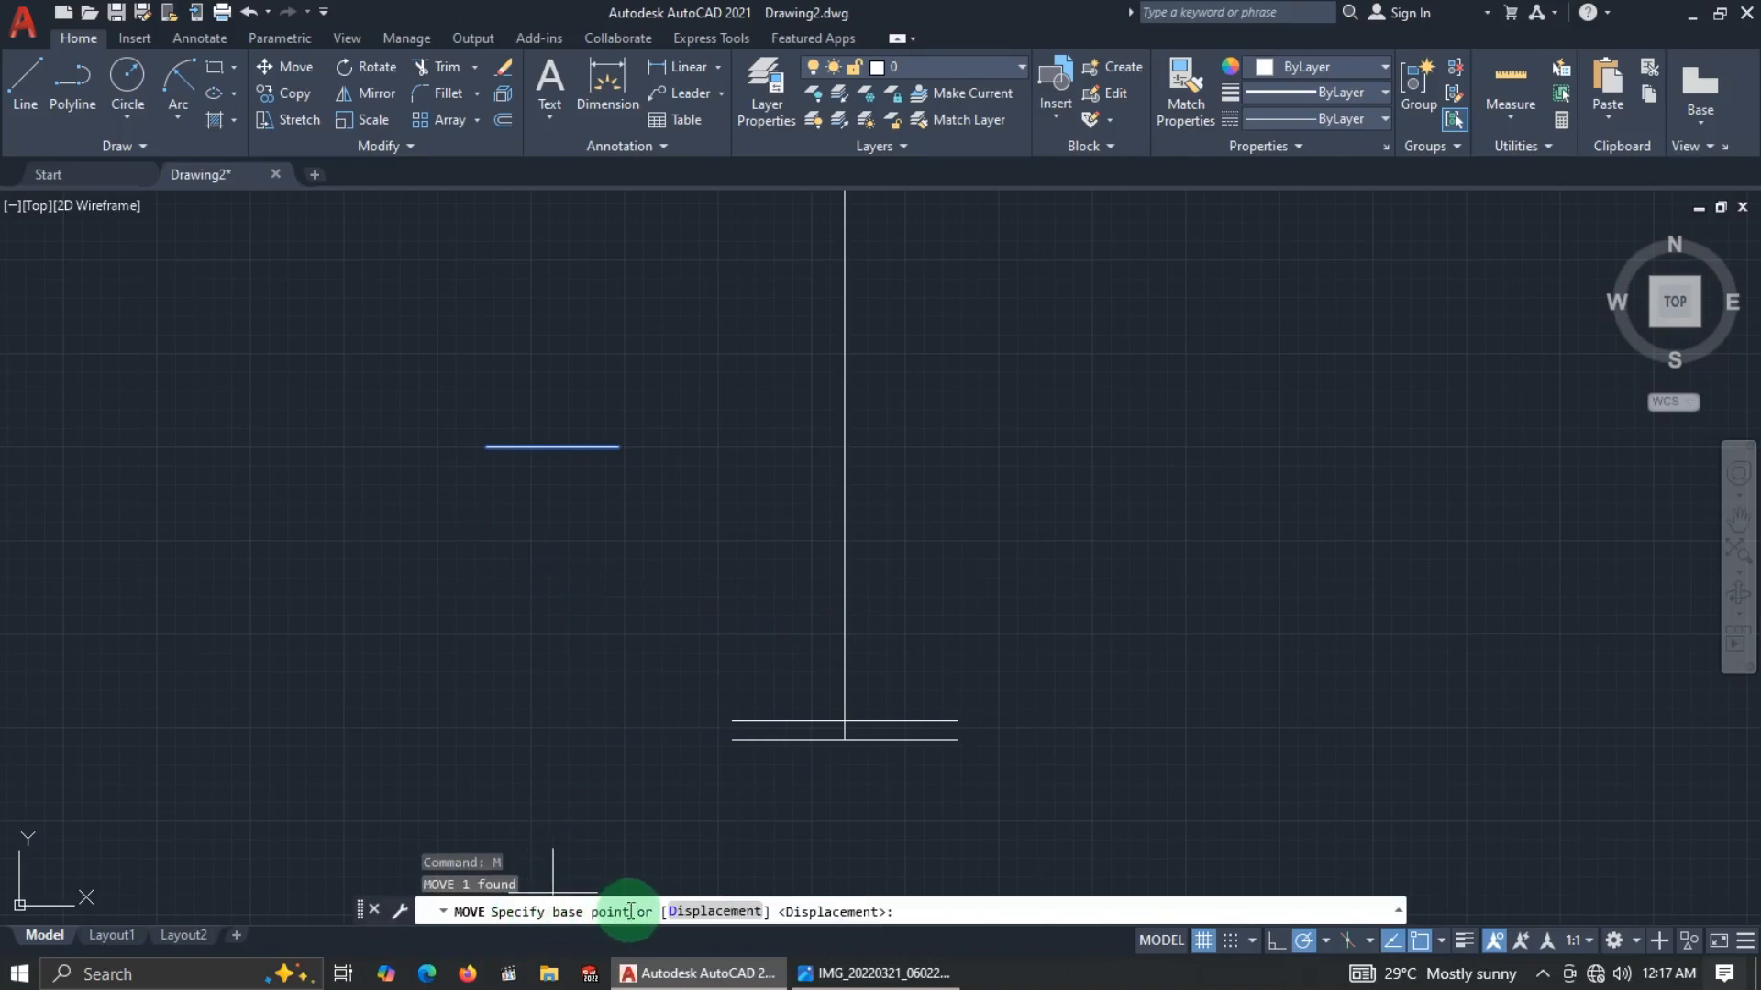
pyautogui.click(553, 446)
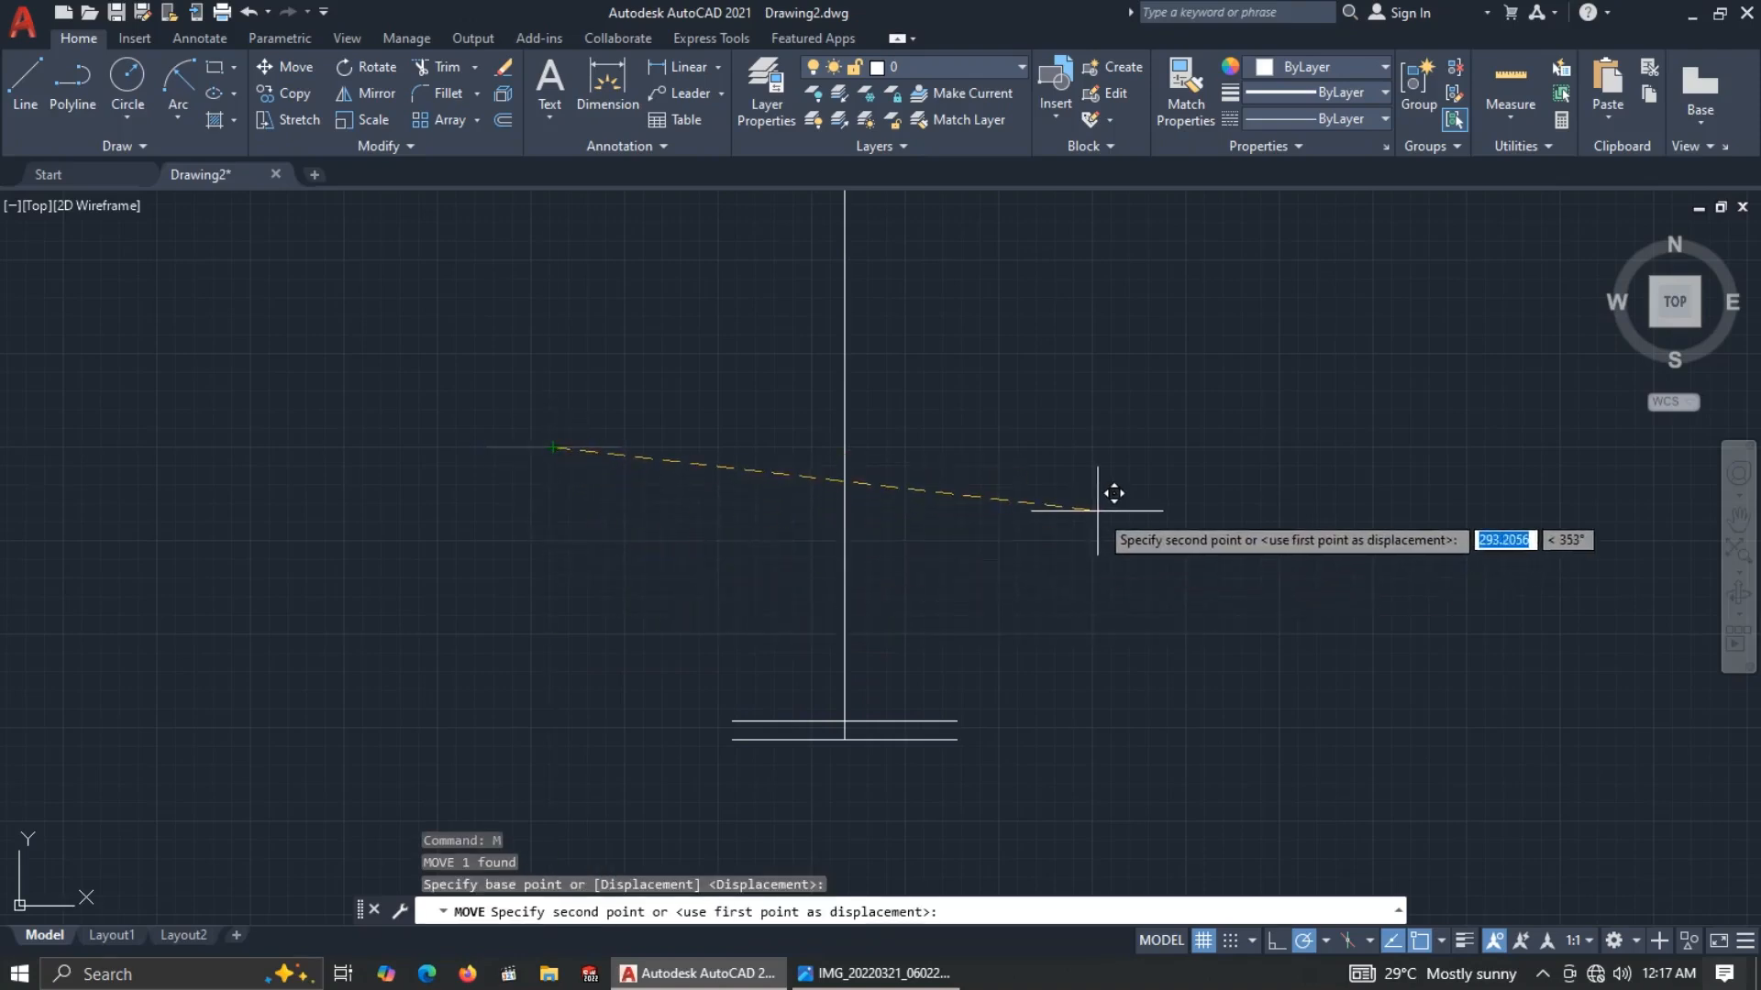
pyautogui.press('F8')
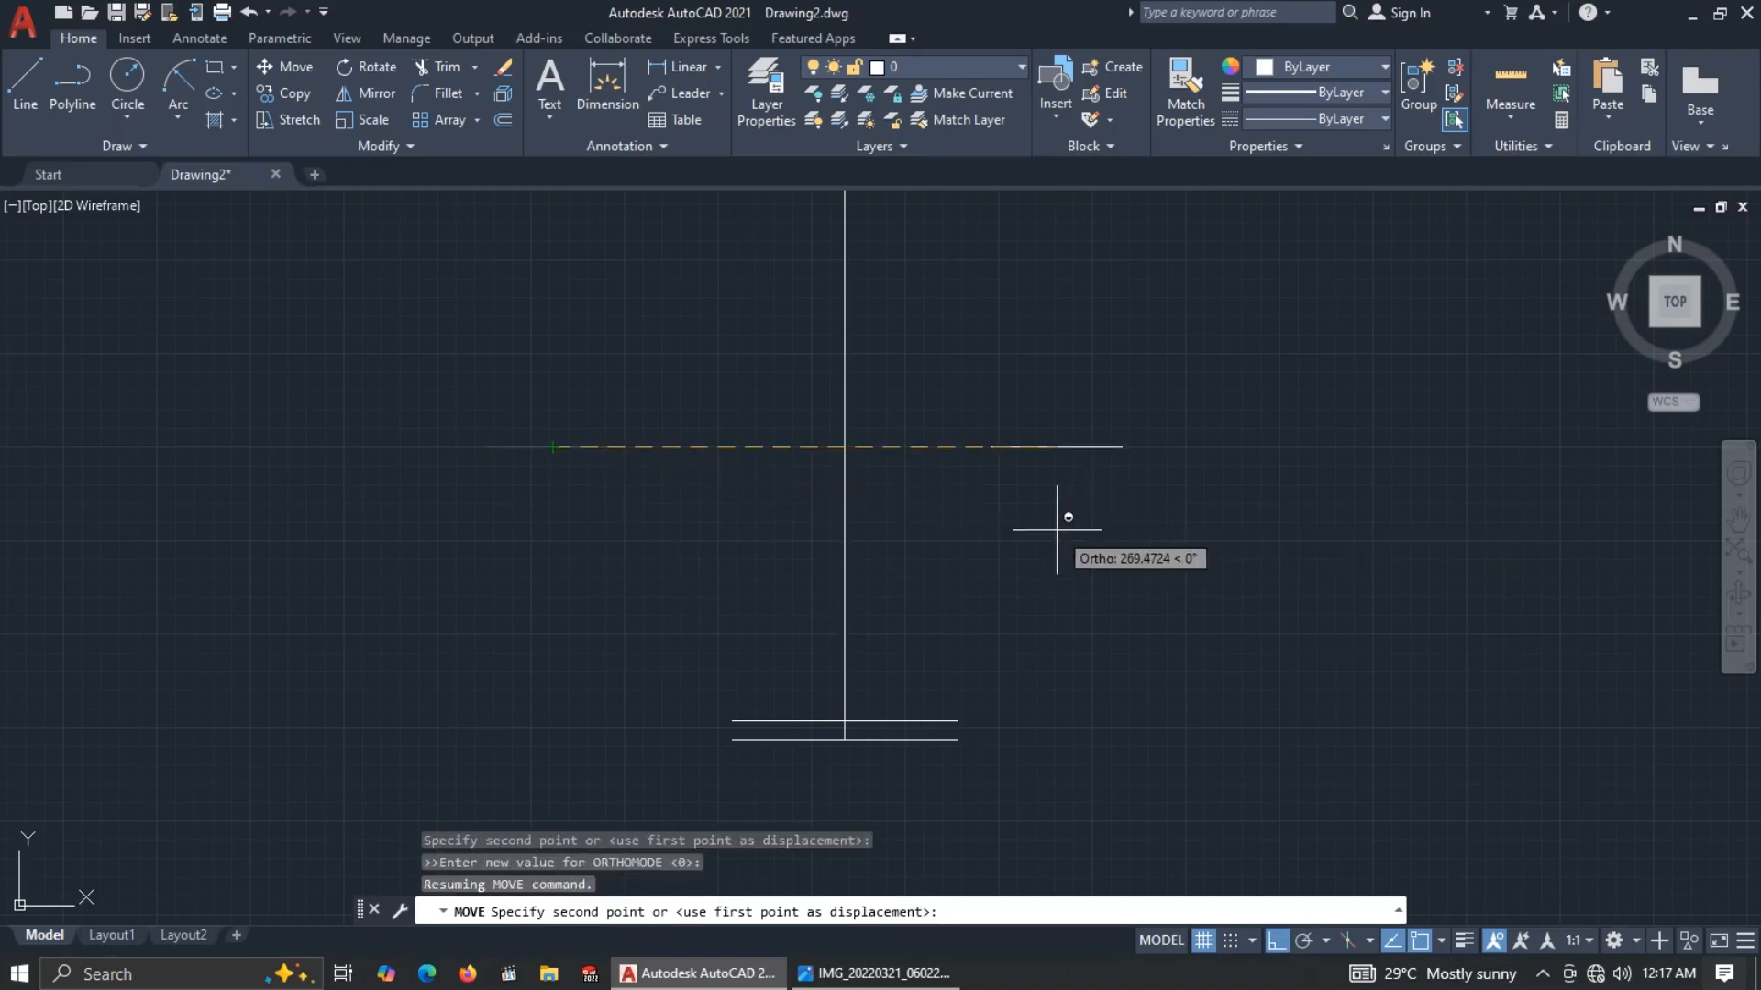
pyautogui.keyDown('shift'); pyautogui.rightClick(1056, 531); pyautogui.keyUp('shift')
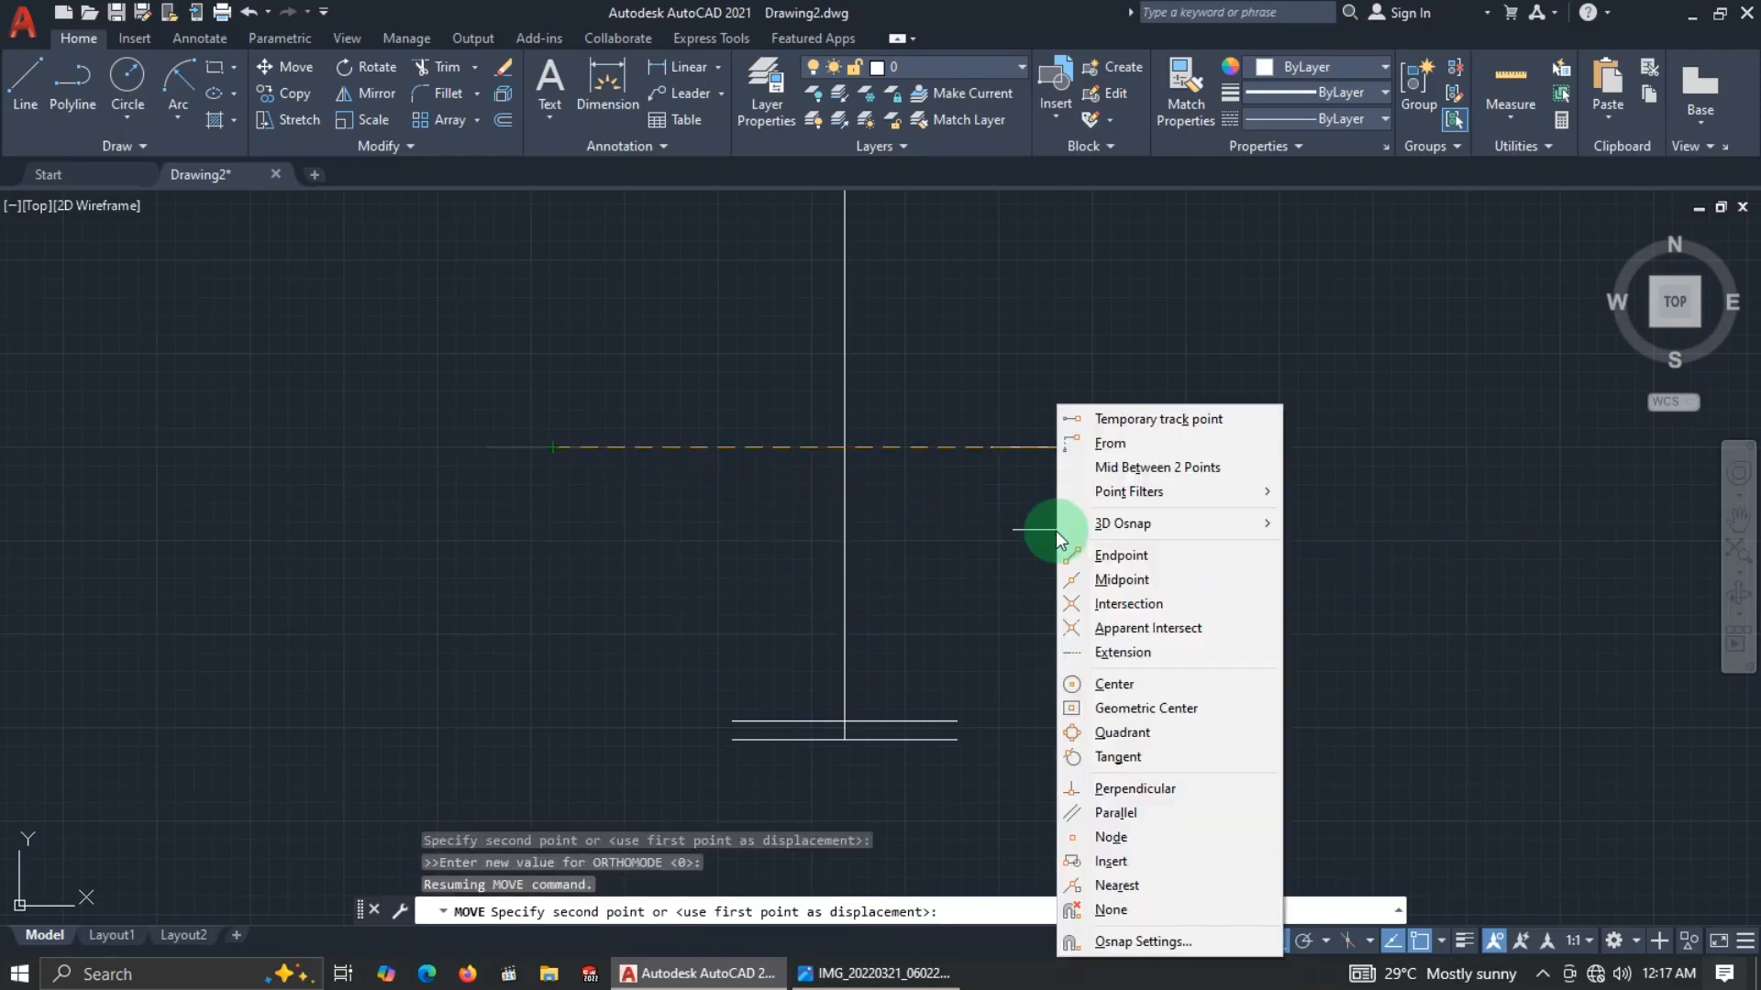
pyautogui.click(1137, 444)
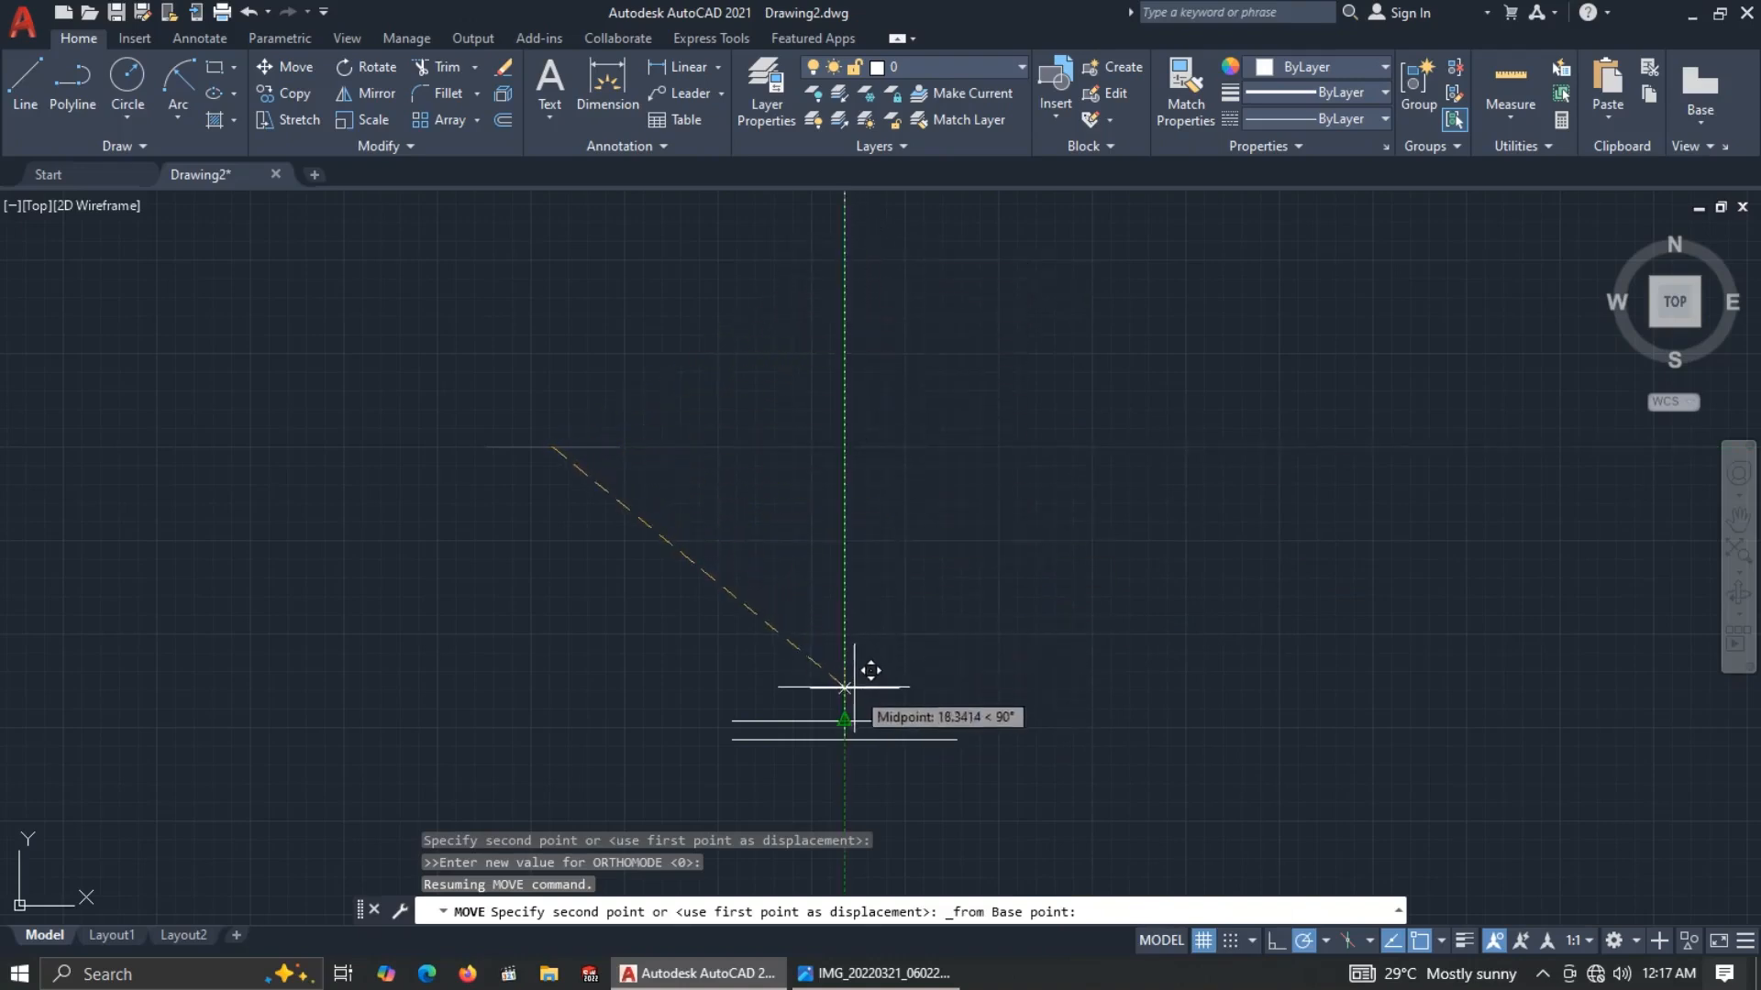
pyautogui.click(845, 721)
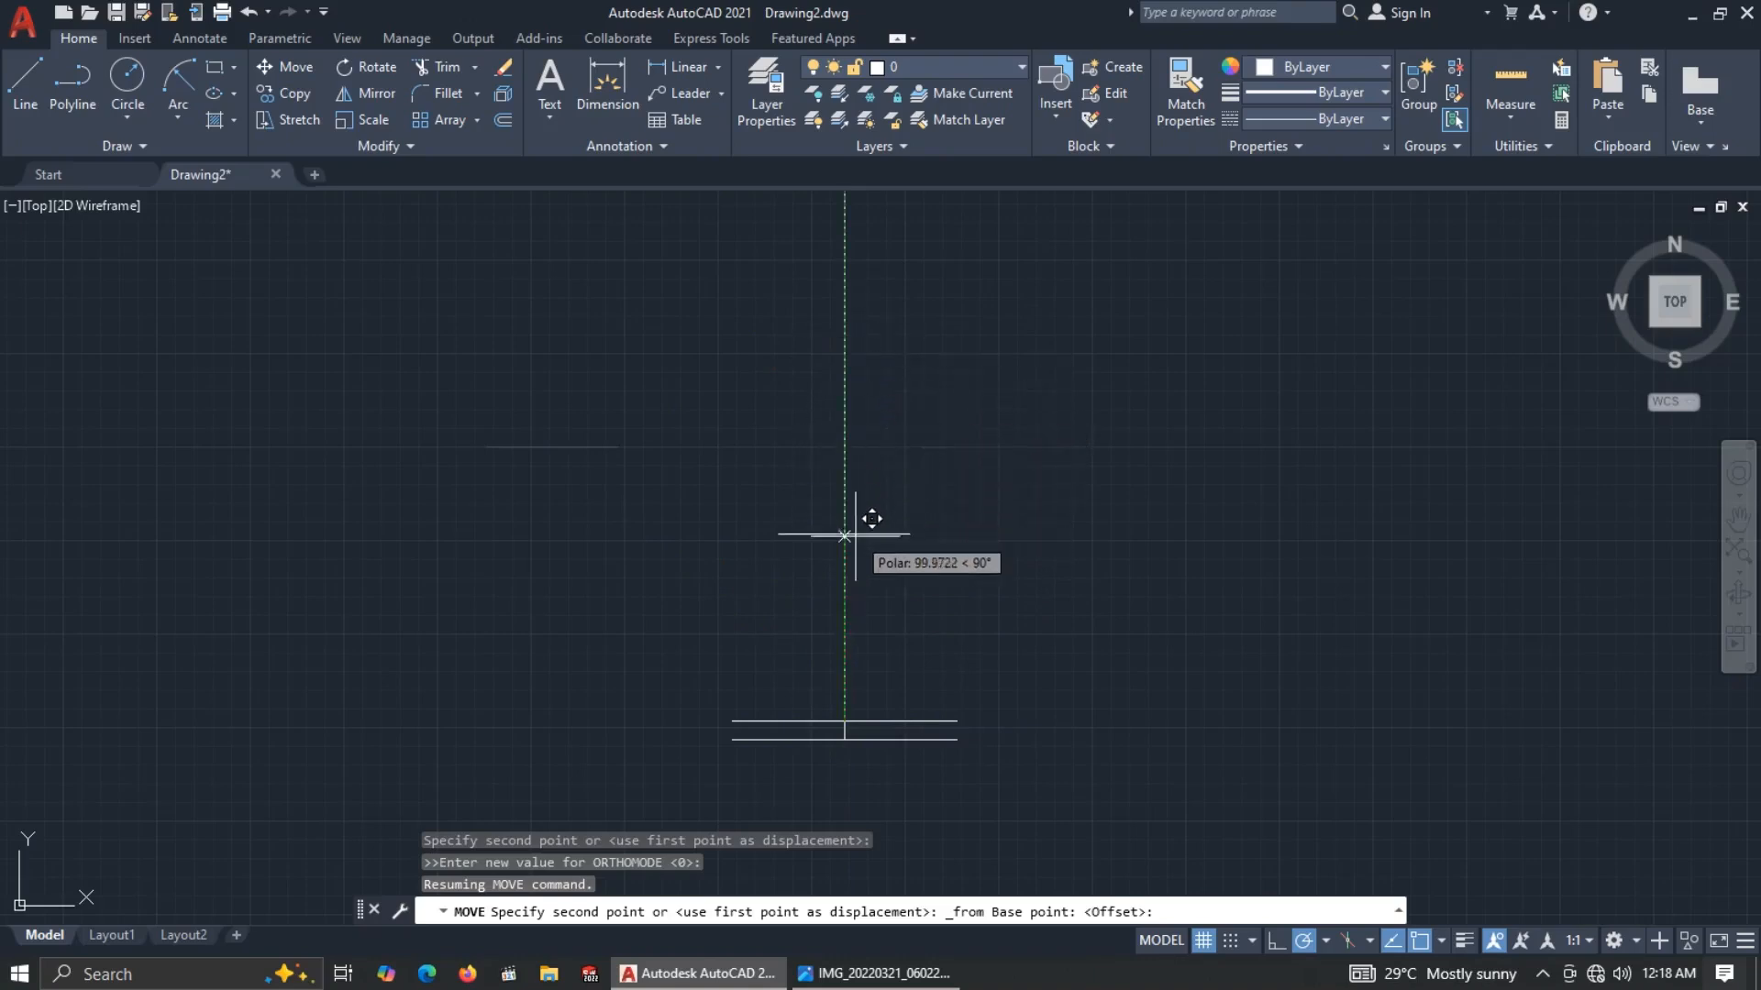
pyautogui.press('Escape')
# Check the collar height in the reference image and move the 70-unit line by its midpoint to 154.8 units above the lower base line's midpoint.
pyautogui.click(656, 516)
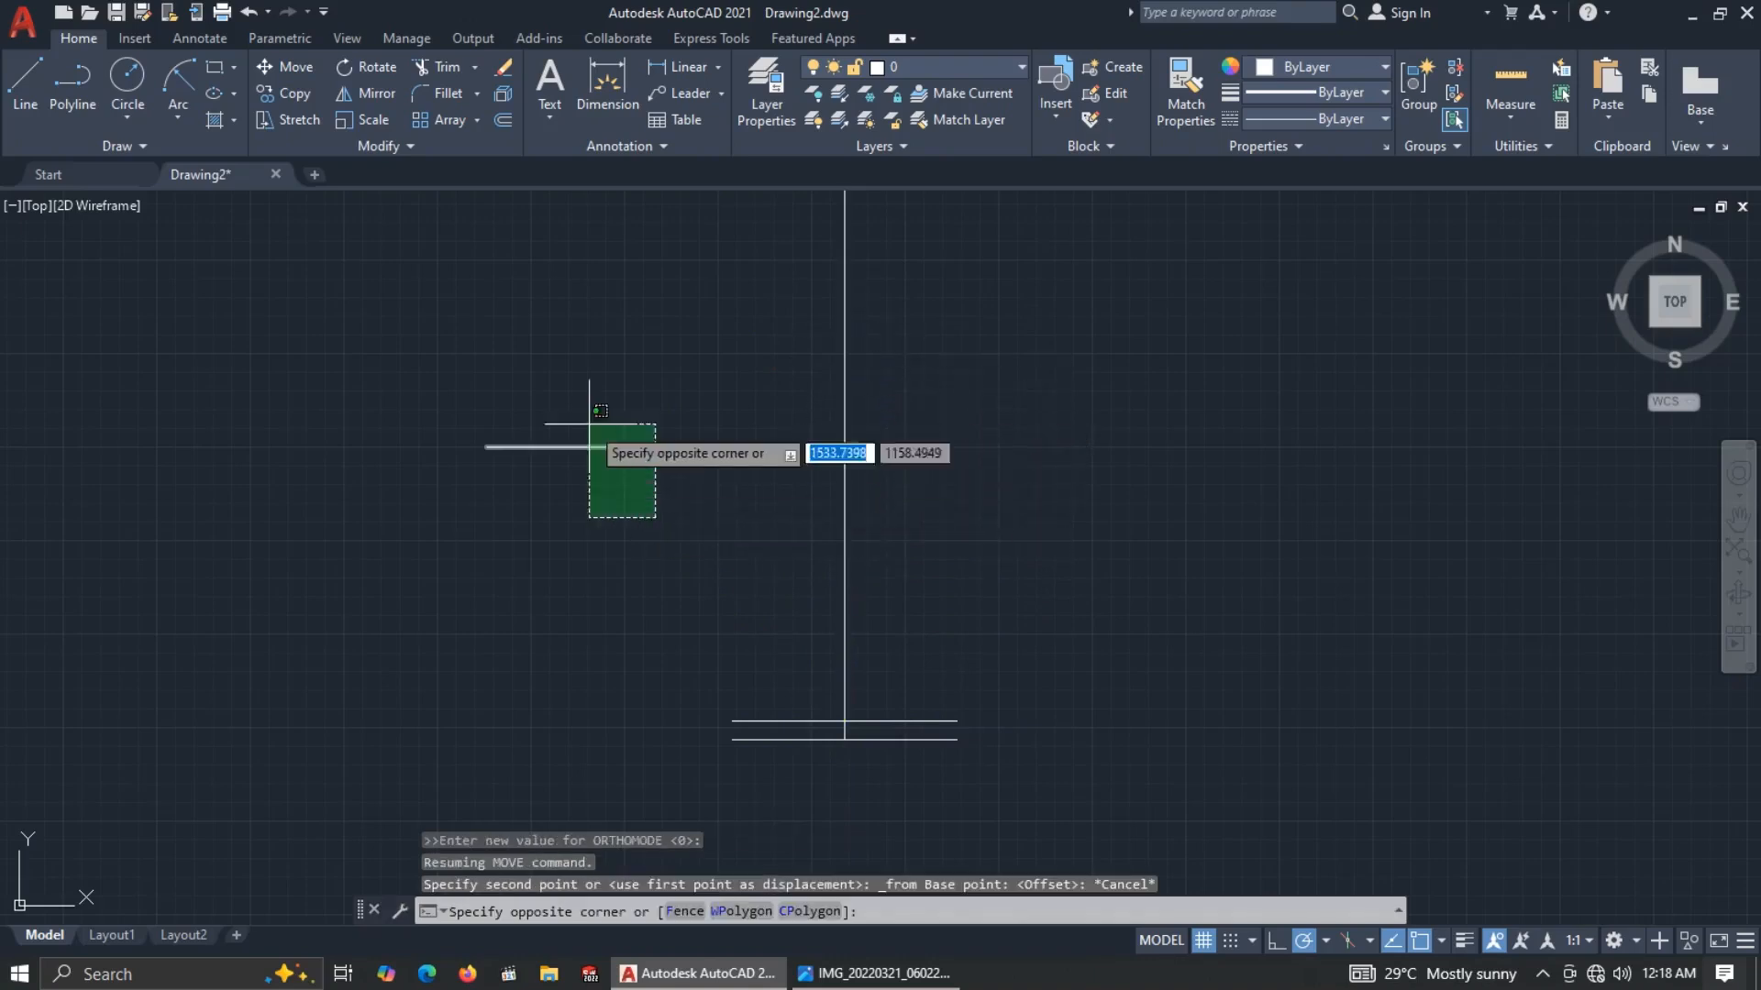
pyautogui.click(550, 361)
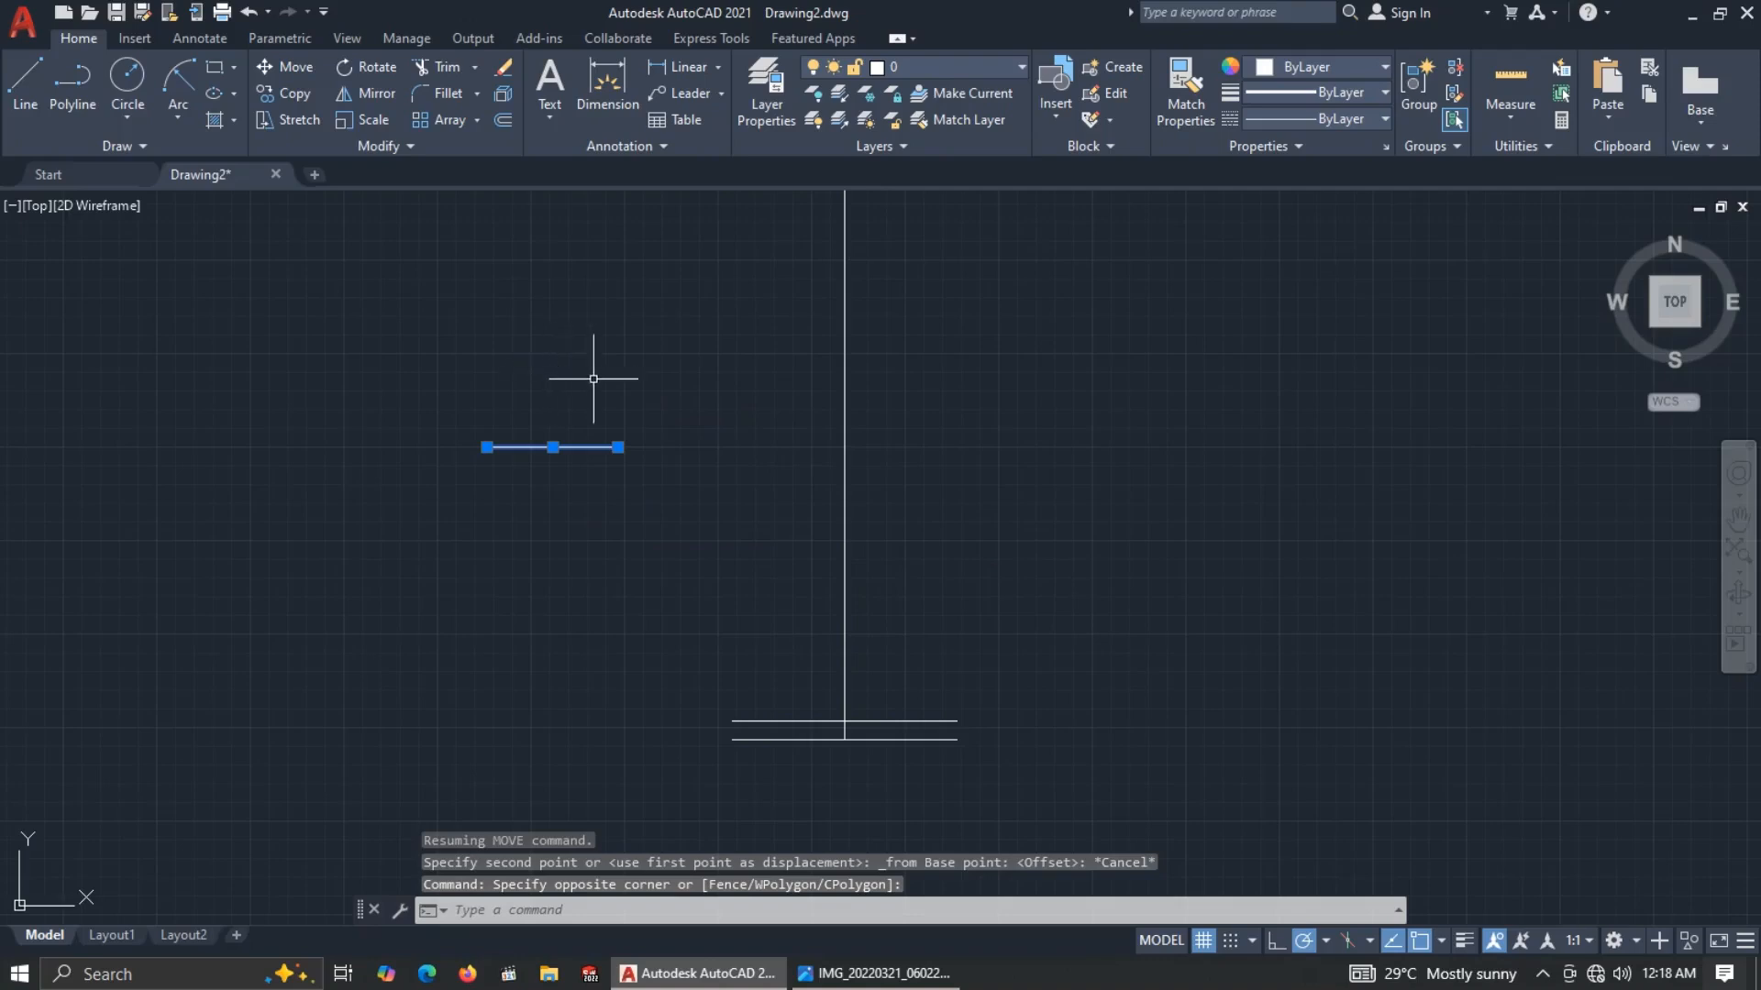
pyautogui.write('M')
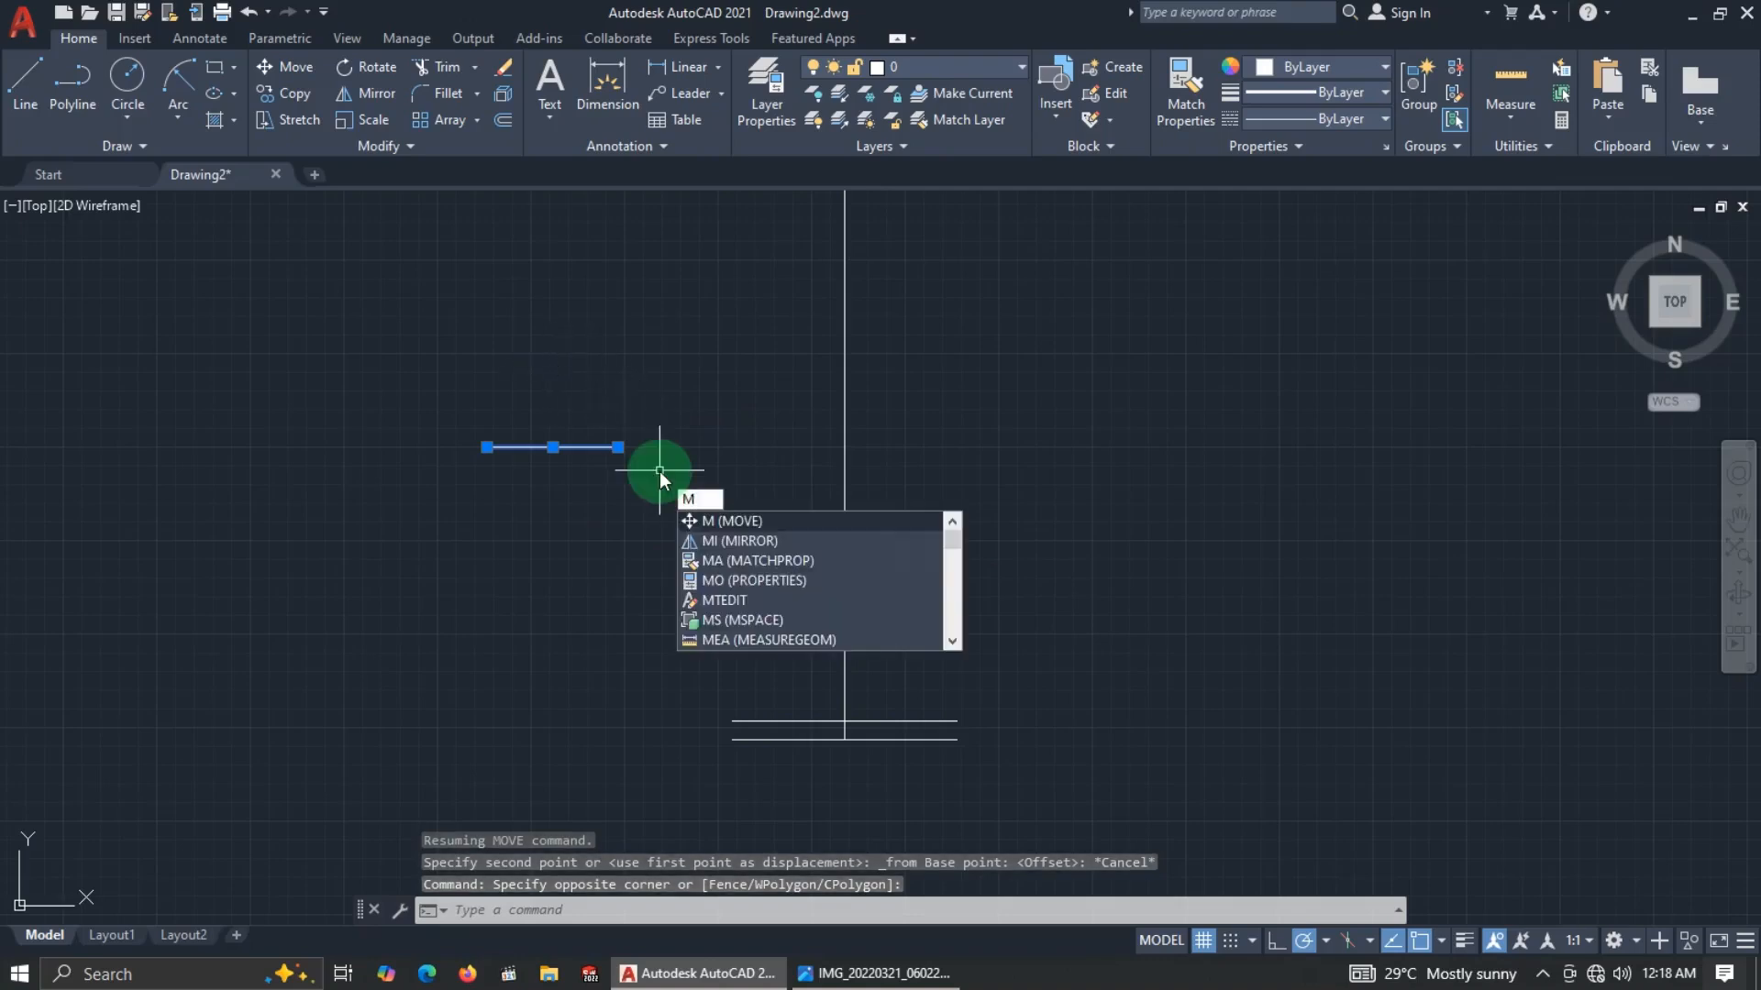
pyautogui.press('Return')
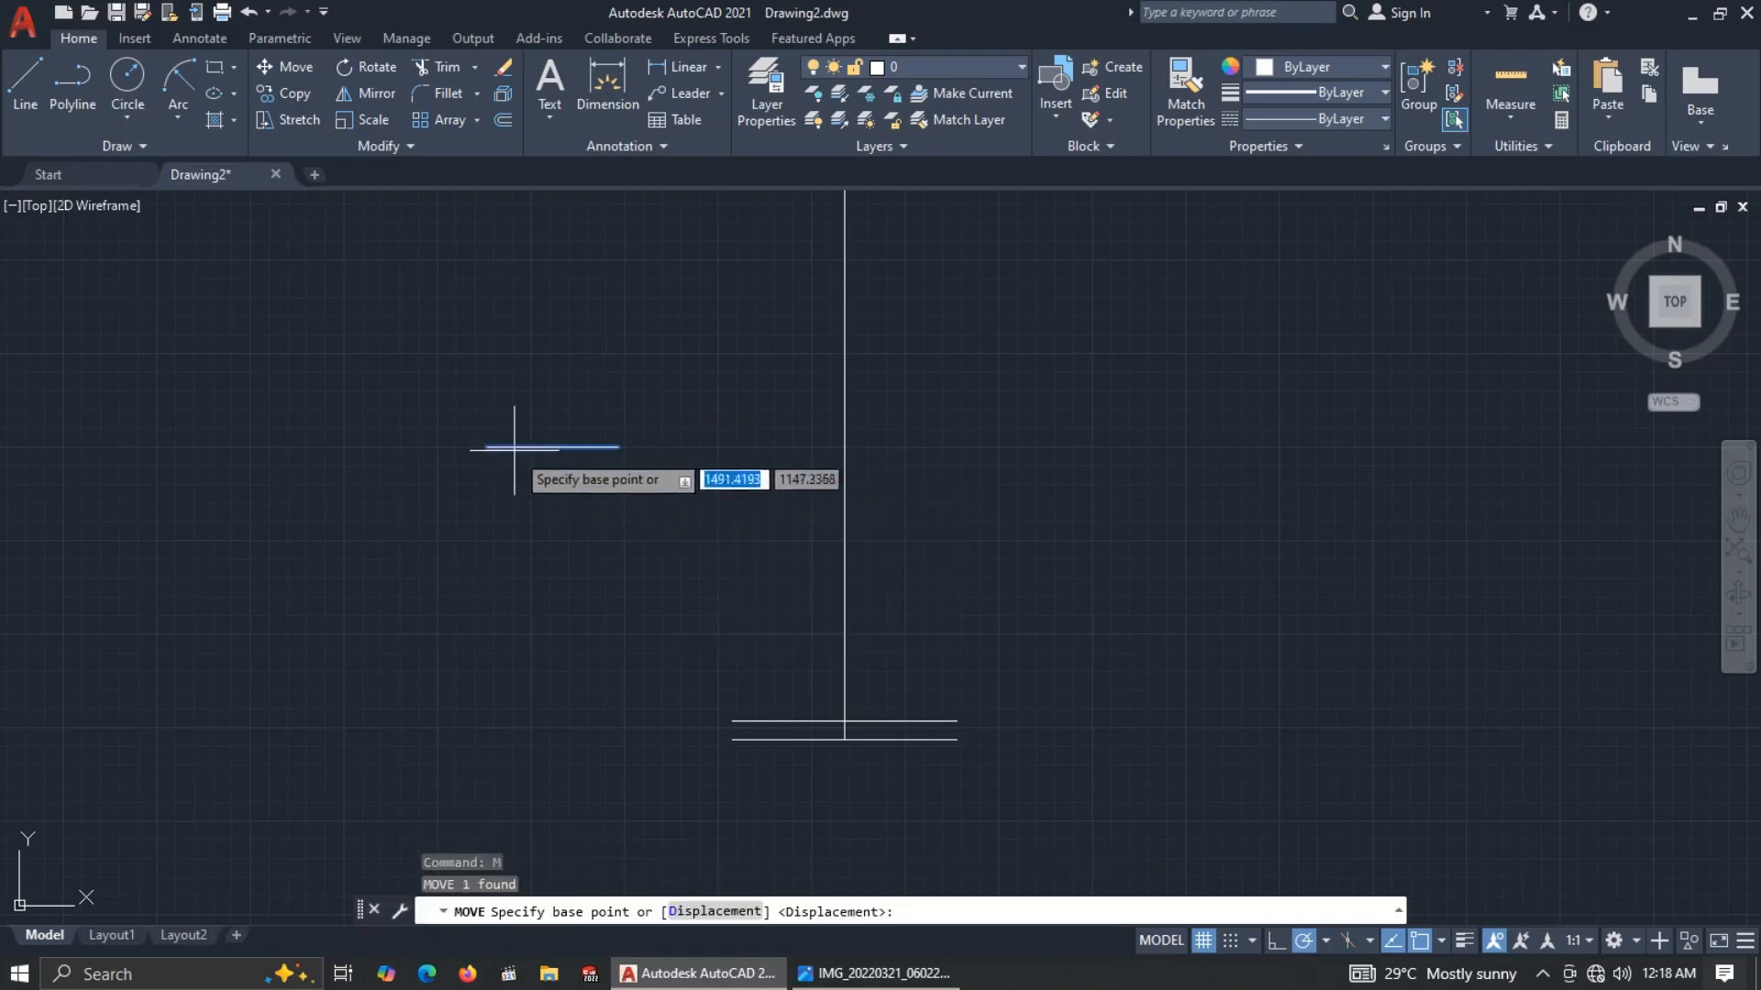
pyautogui.click(553, 447)
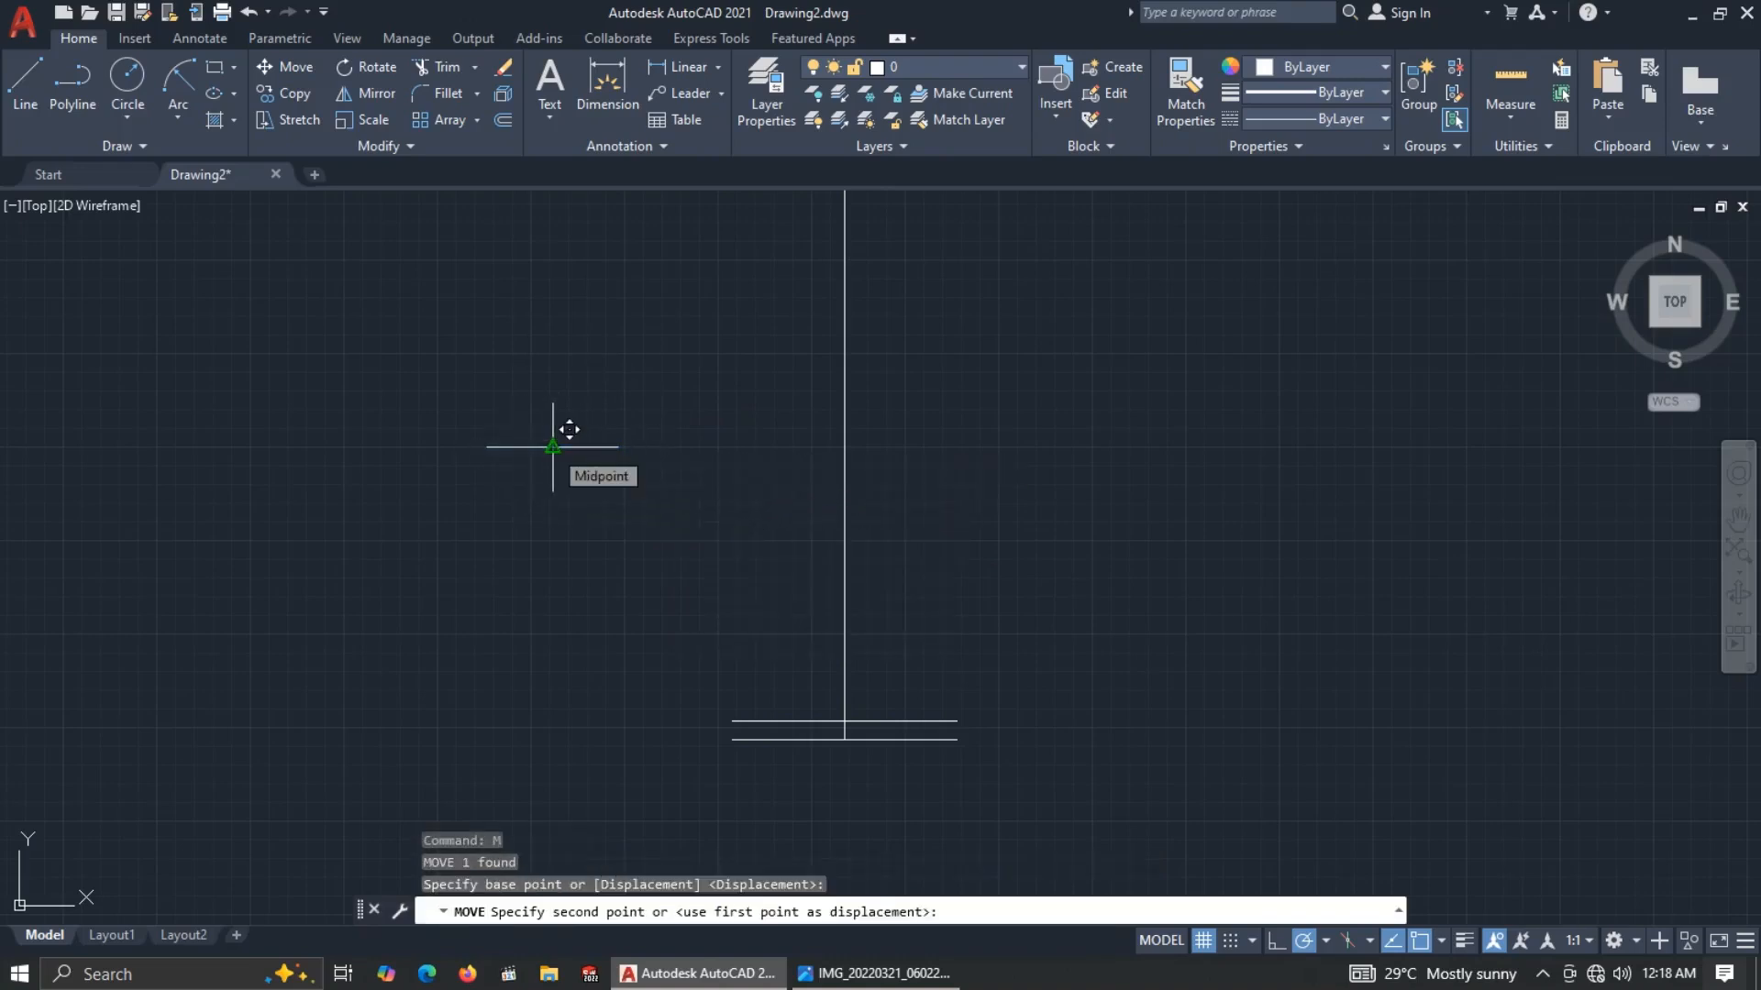
pyautogui.press('F8')
pyautogui.keyDown('shift'); pyautogui.rightClick(993, 532); pyautogui.keyUp('shift')
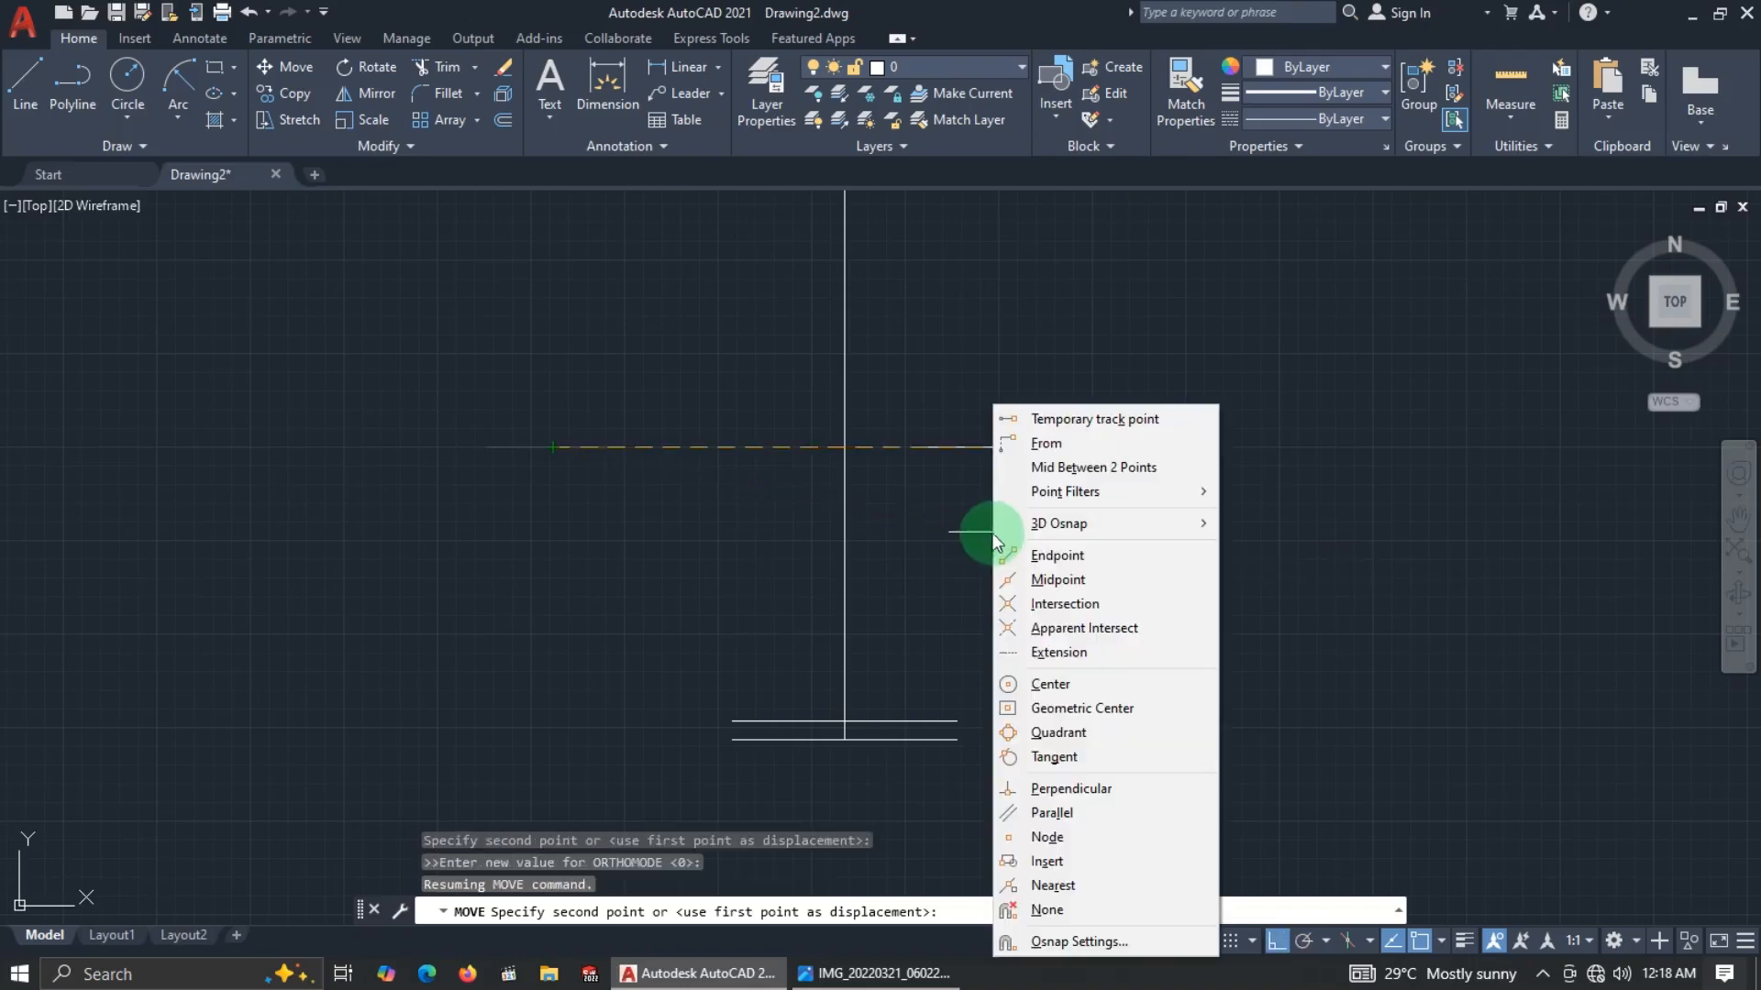
pyautogui.click(1055, 449)
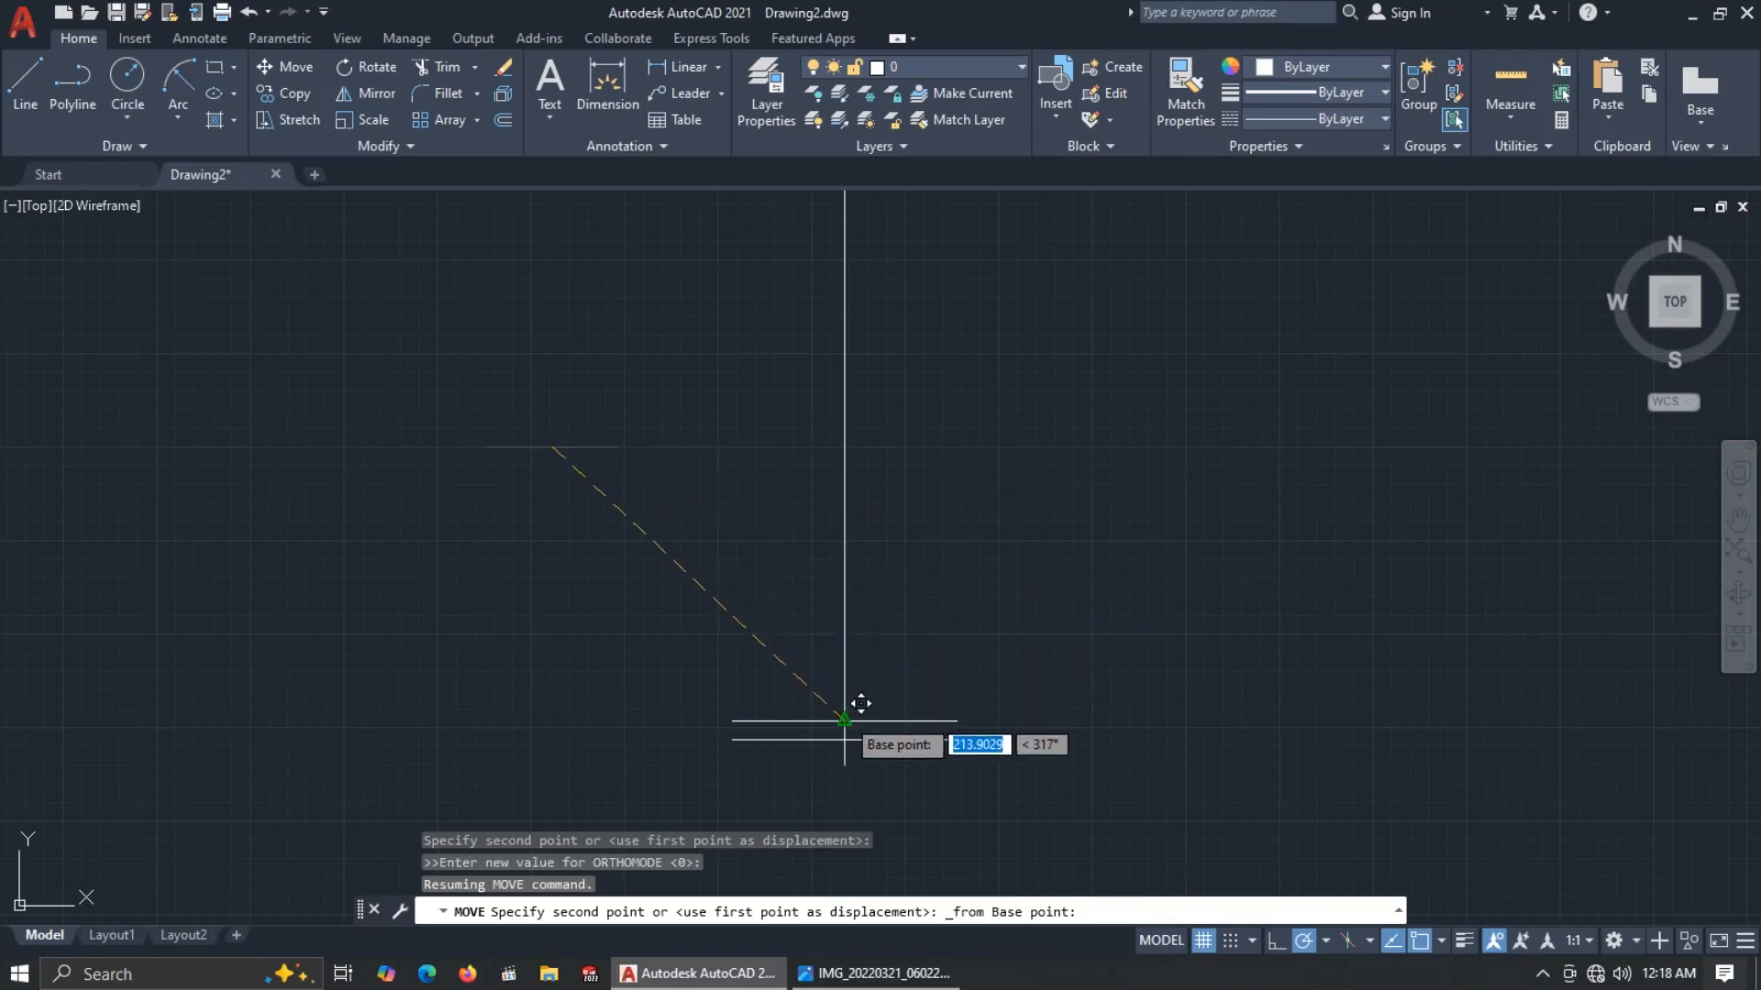
pyautogui.hotkey('alt', 'Tab')
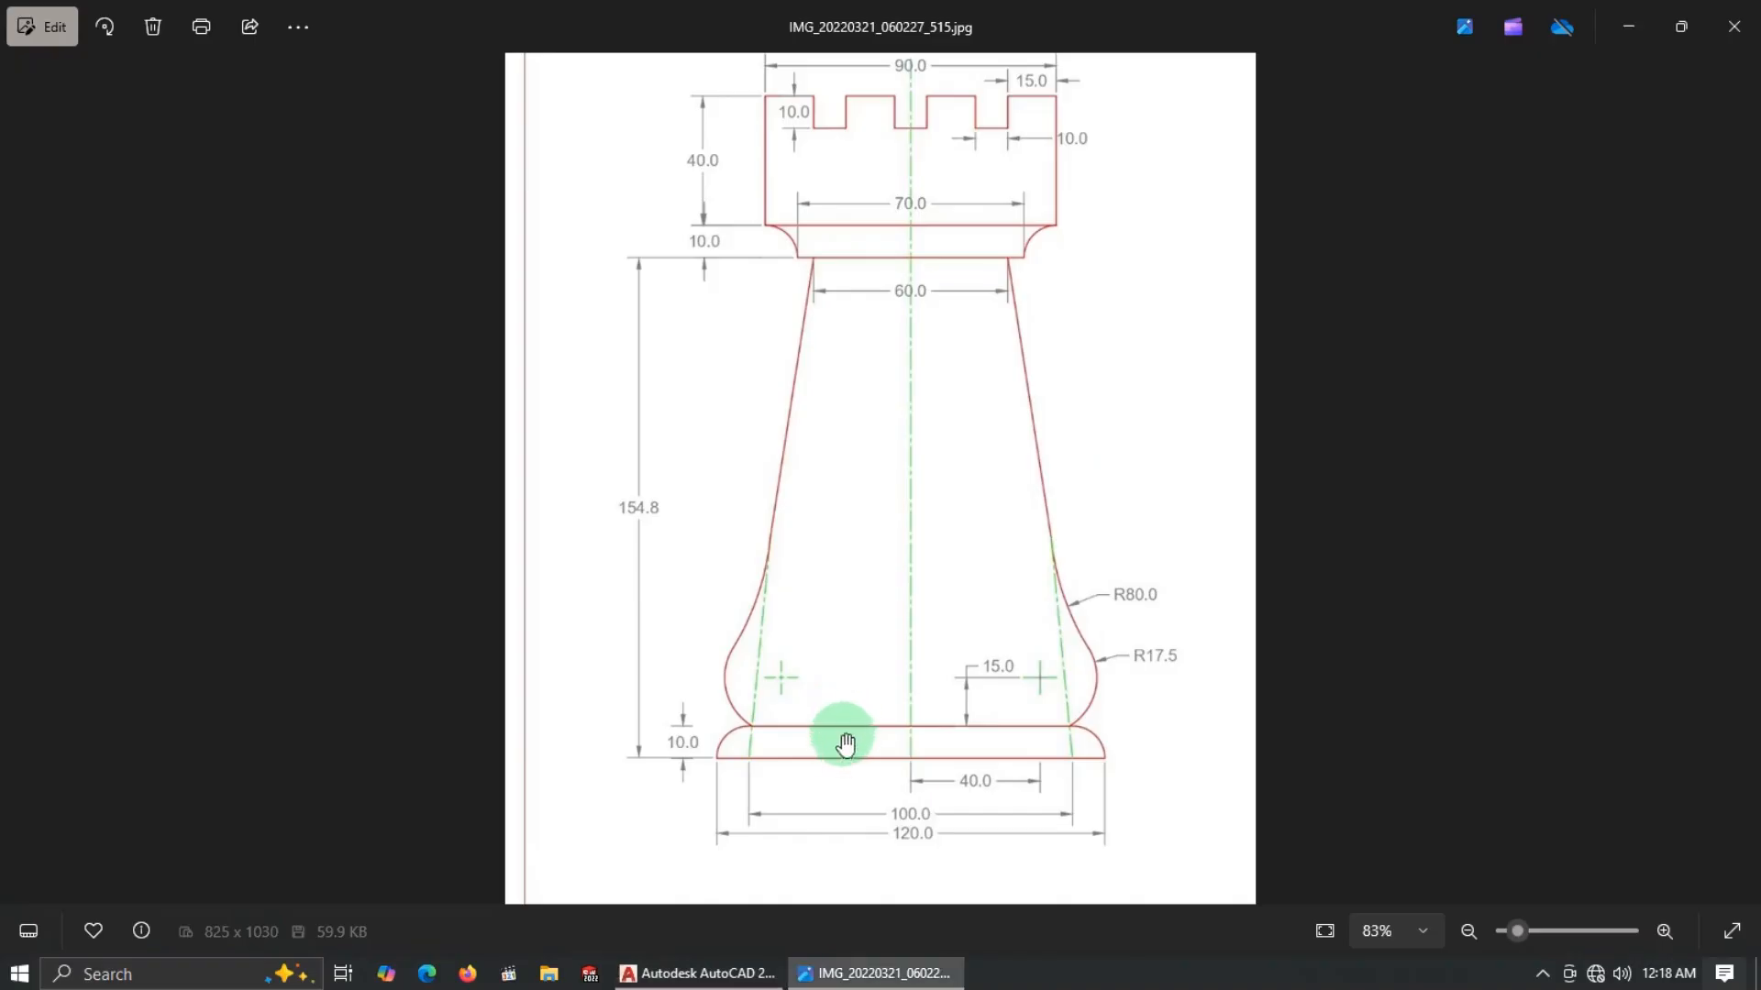
pyautogui.hotkey('alt', 'Tab')
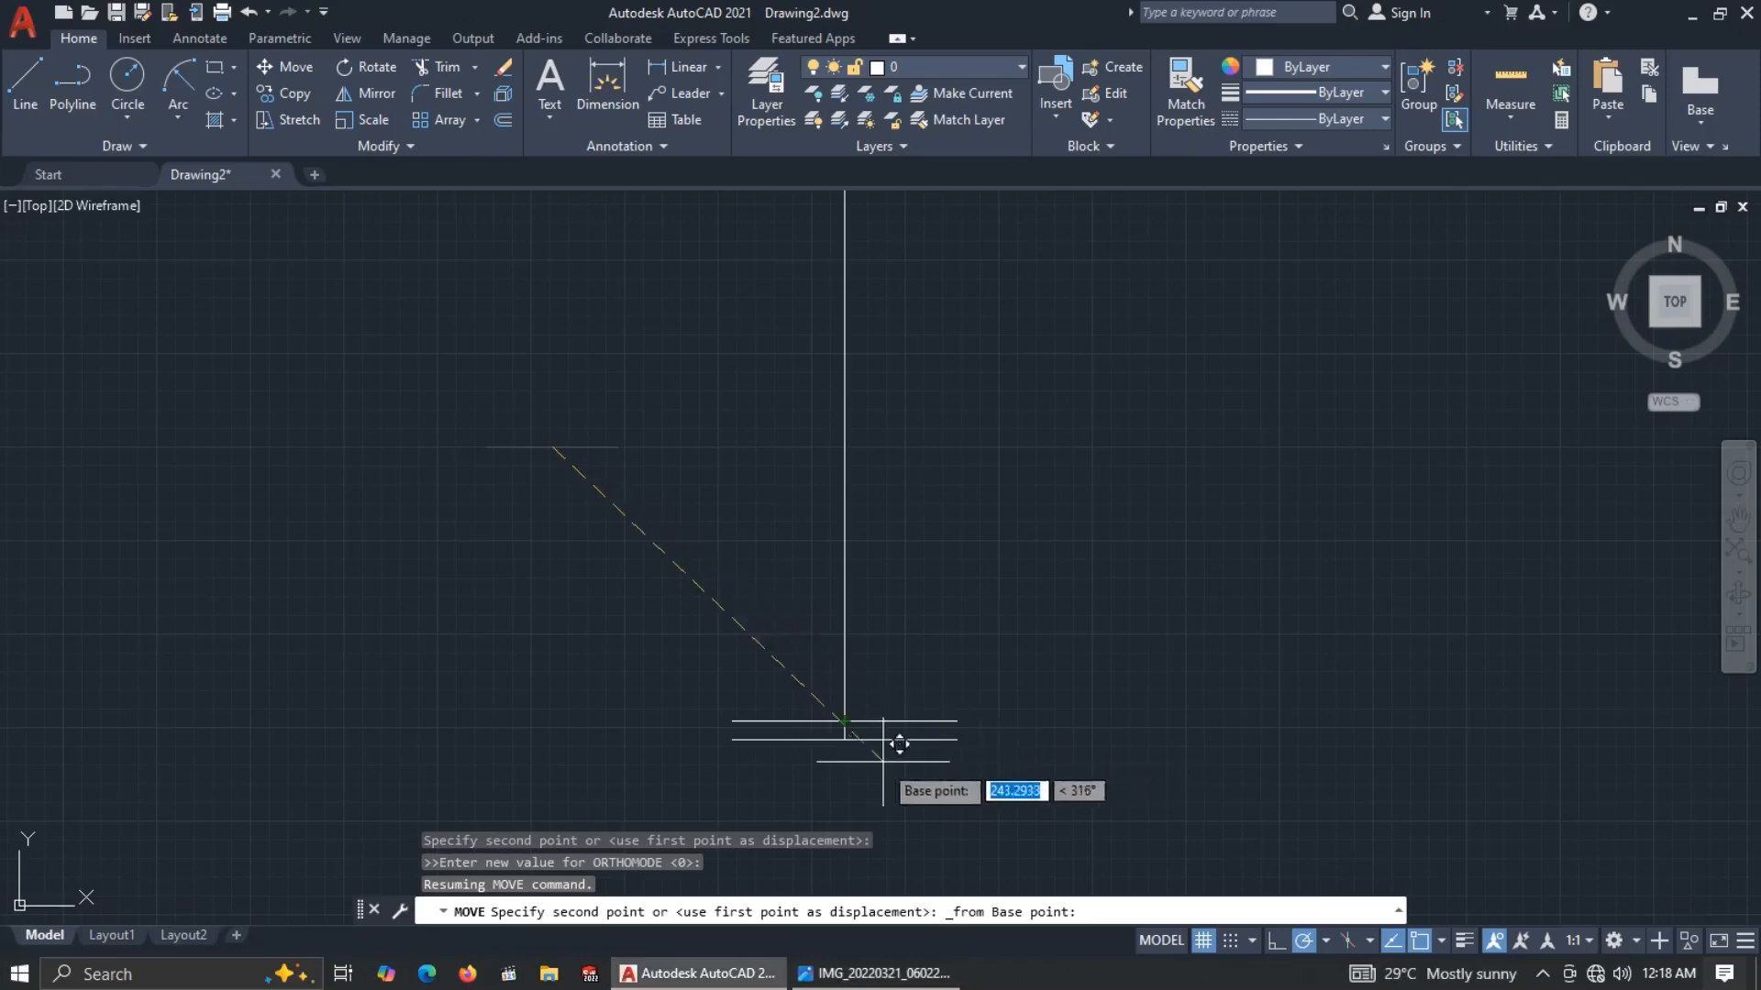
pyautogui.click(845, 739)
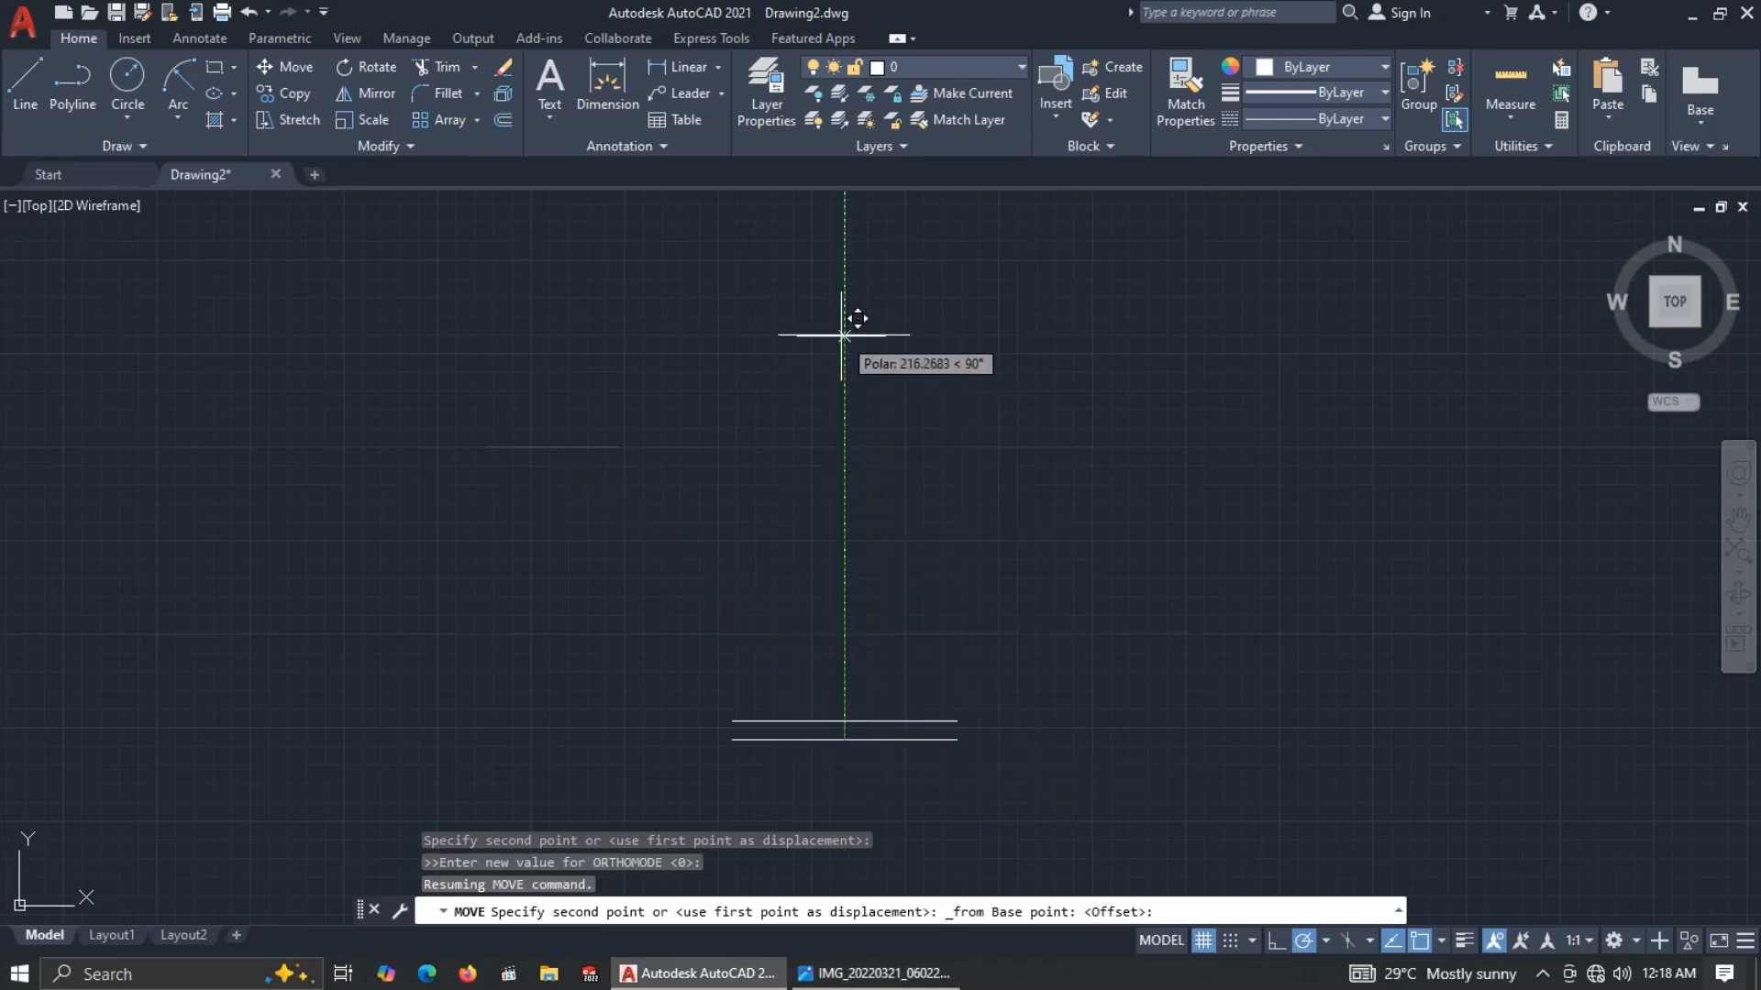
pyautogui.hotkey('alt', 'Tab')
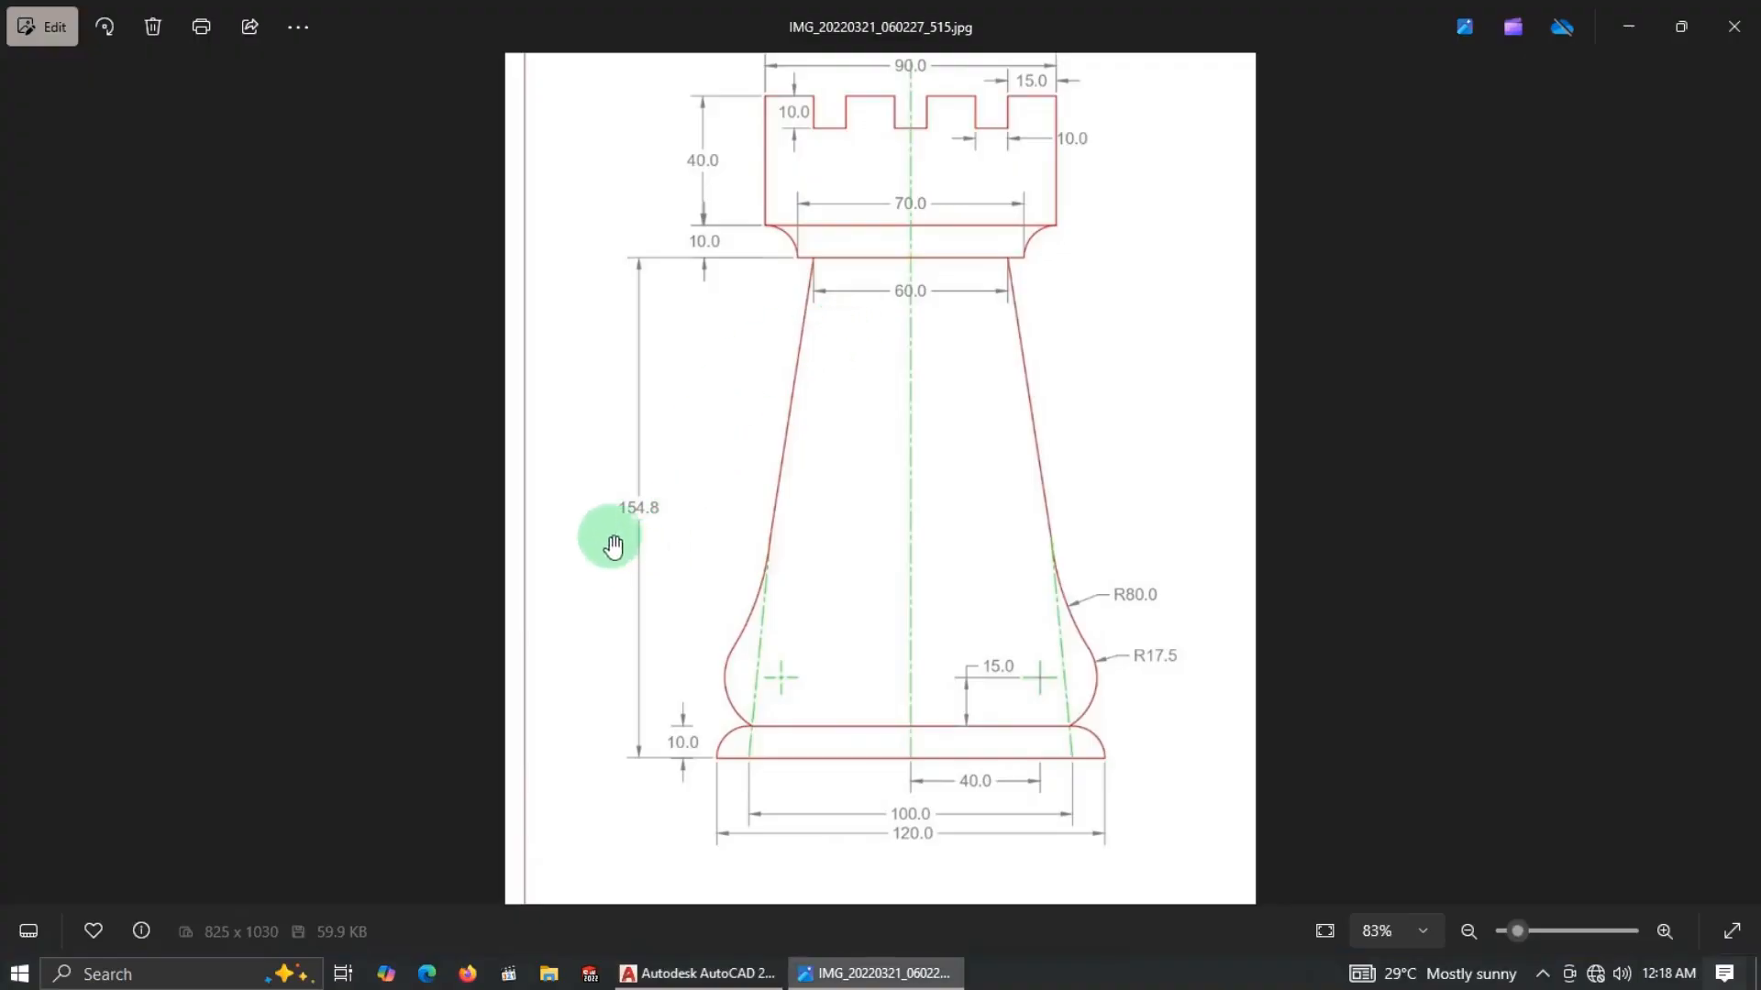
pyautogui.hotkey('alt', 'Tab')
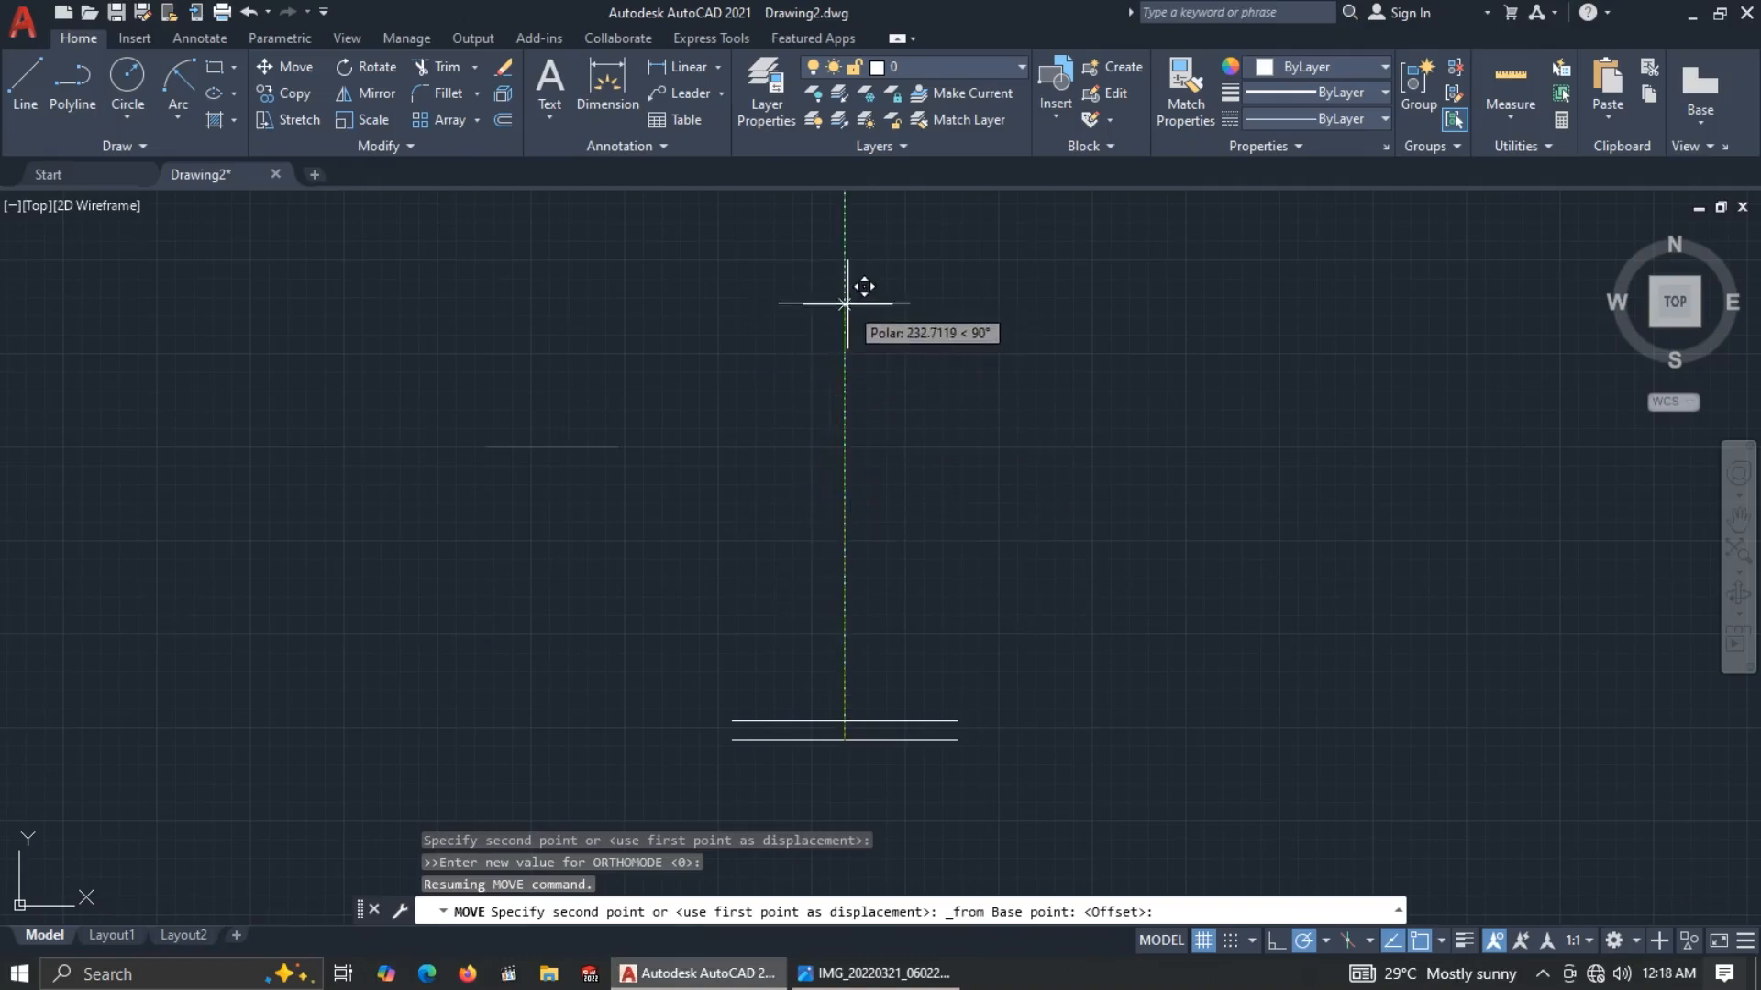
pyautogui.write('154.8')
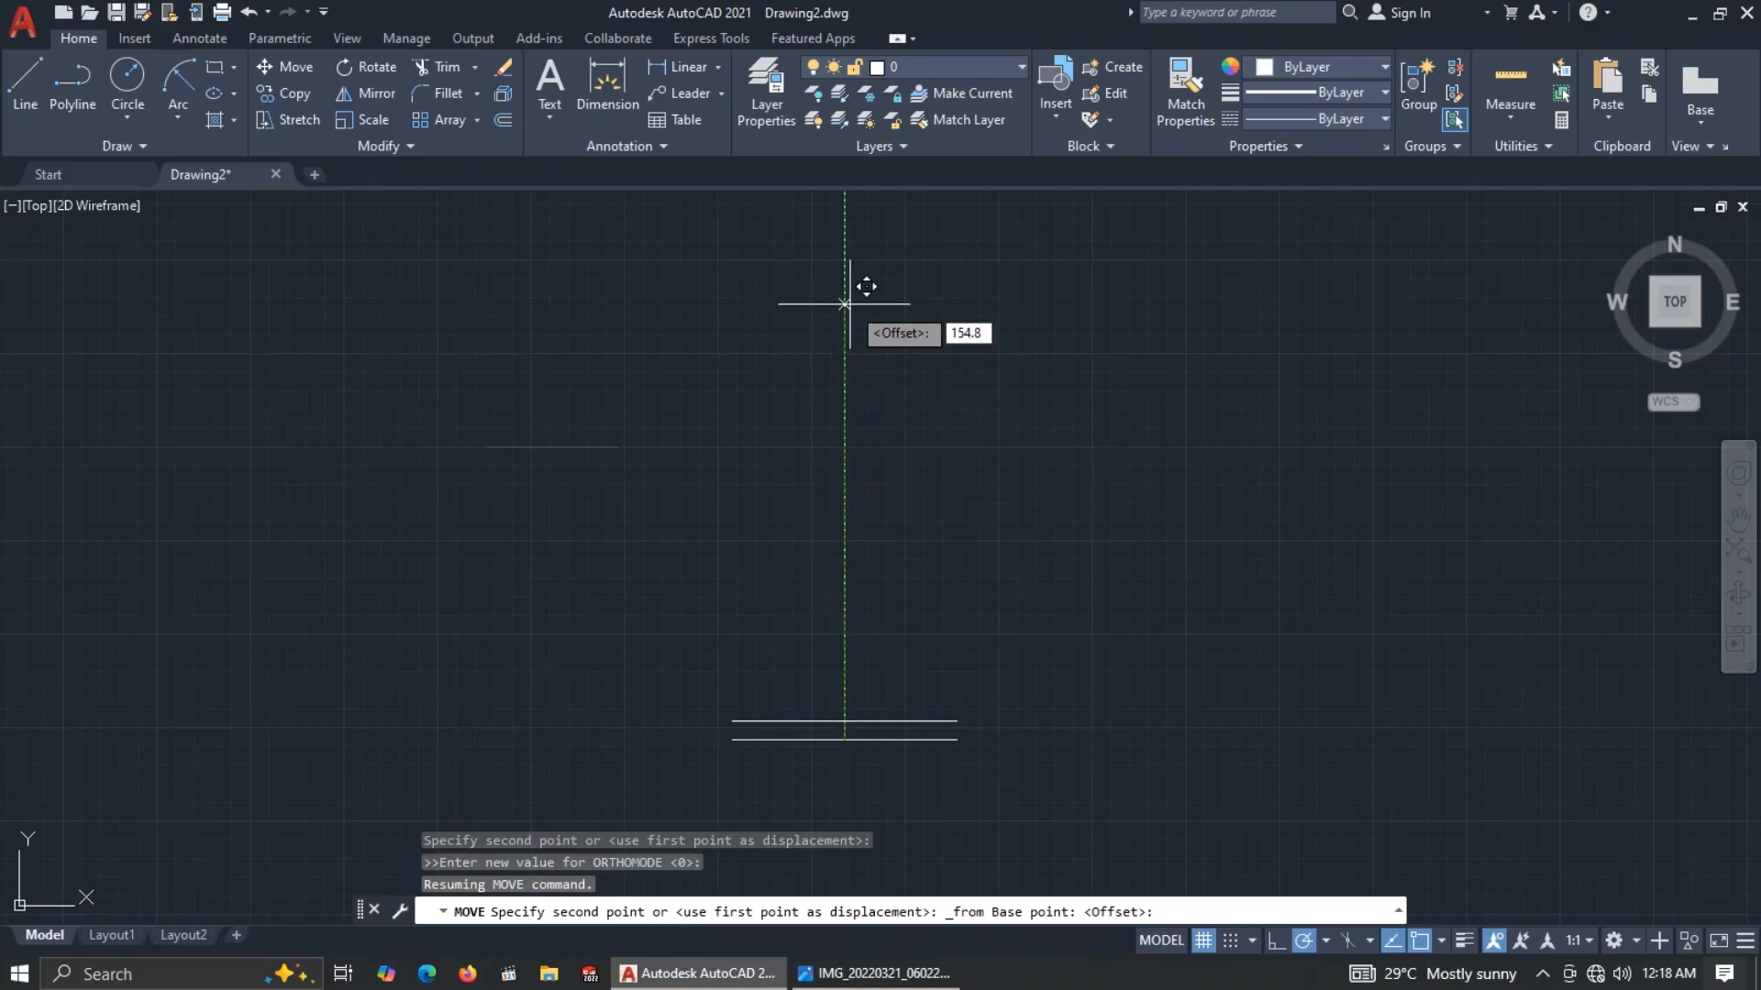
pyautogui.press('Return')
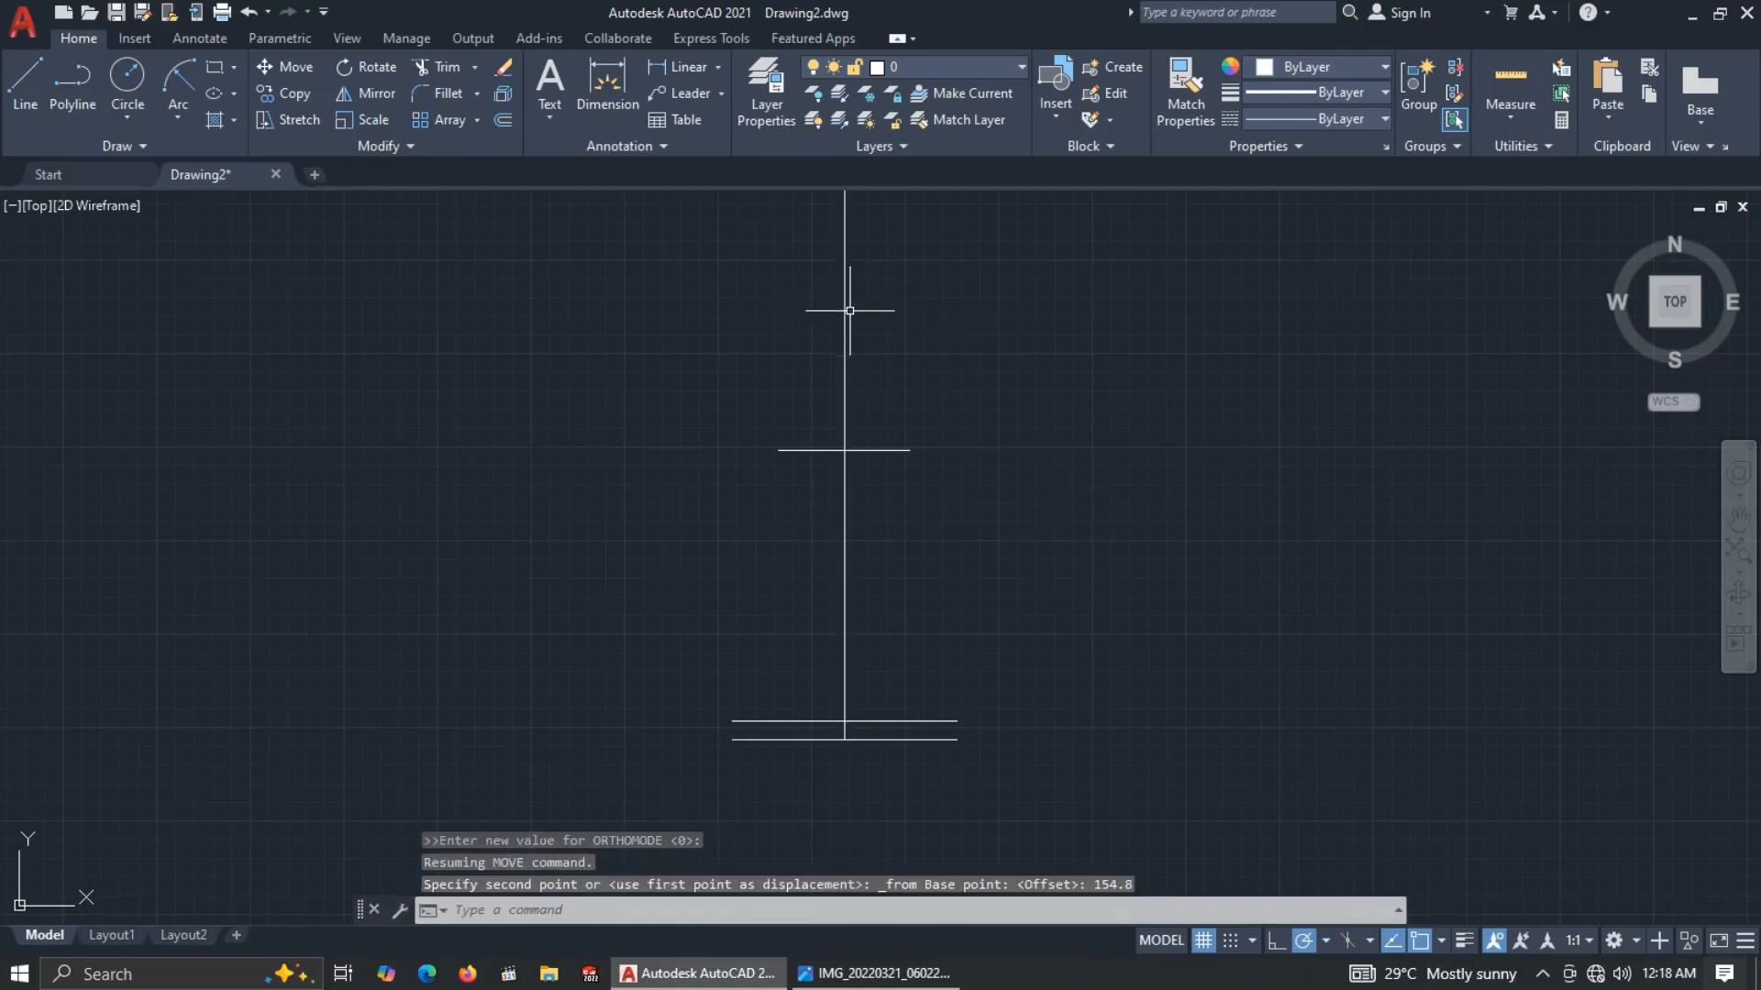
# Measure the vertical distance from the collar line to the upper base line with a linear dimension, and cancel without placing it.
pyautogui.scroll(-1, 837, 459)
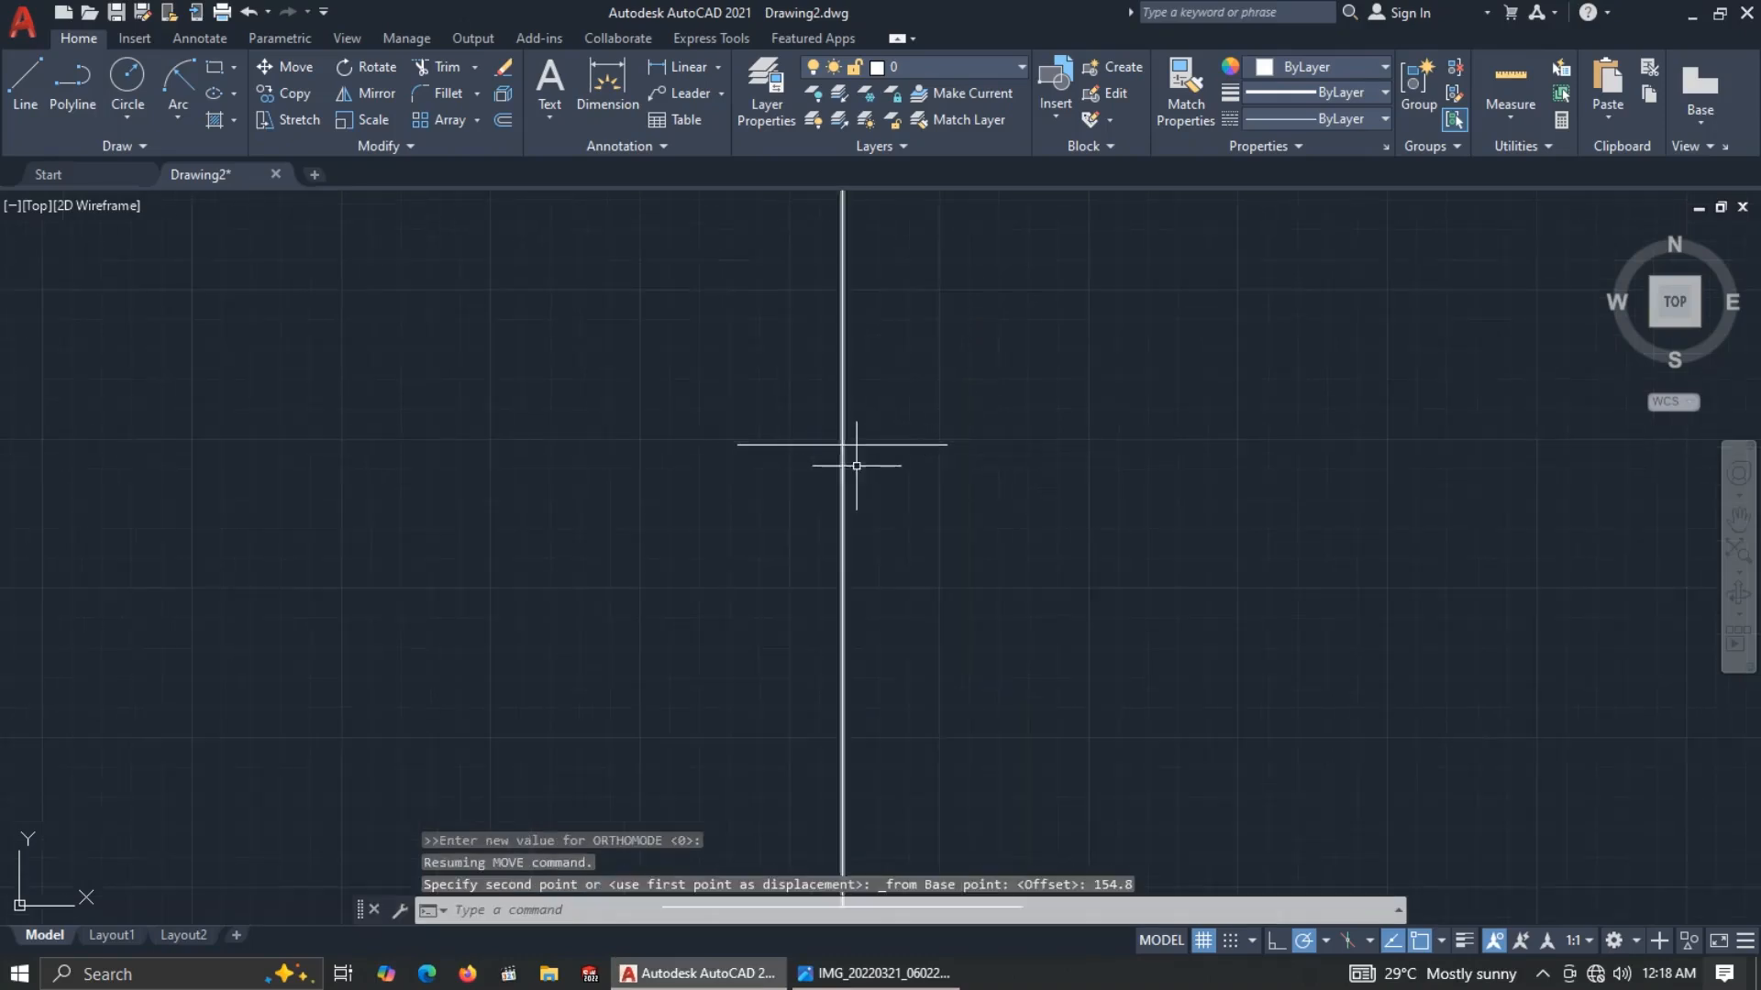
pyautogui.scroll(-1, 844, 486)
pyautogui.scroll(2, 848, 509)
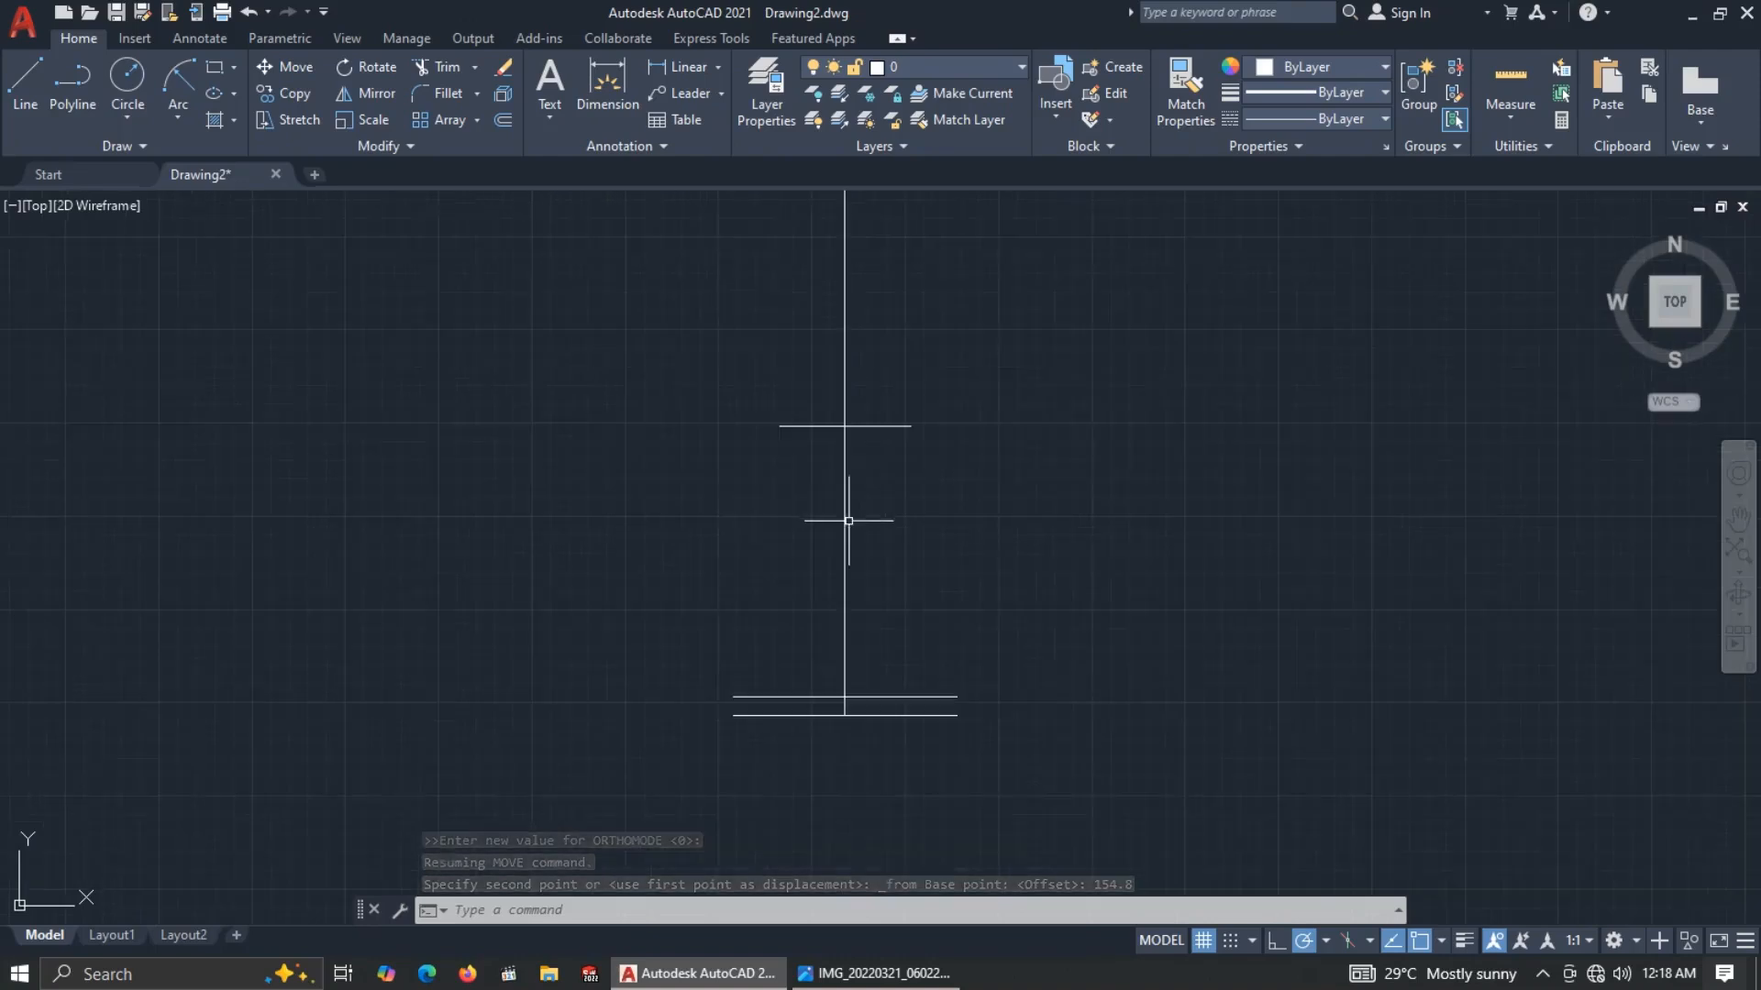
pyautogui.click(674, 64)
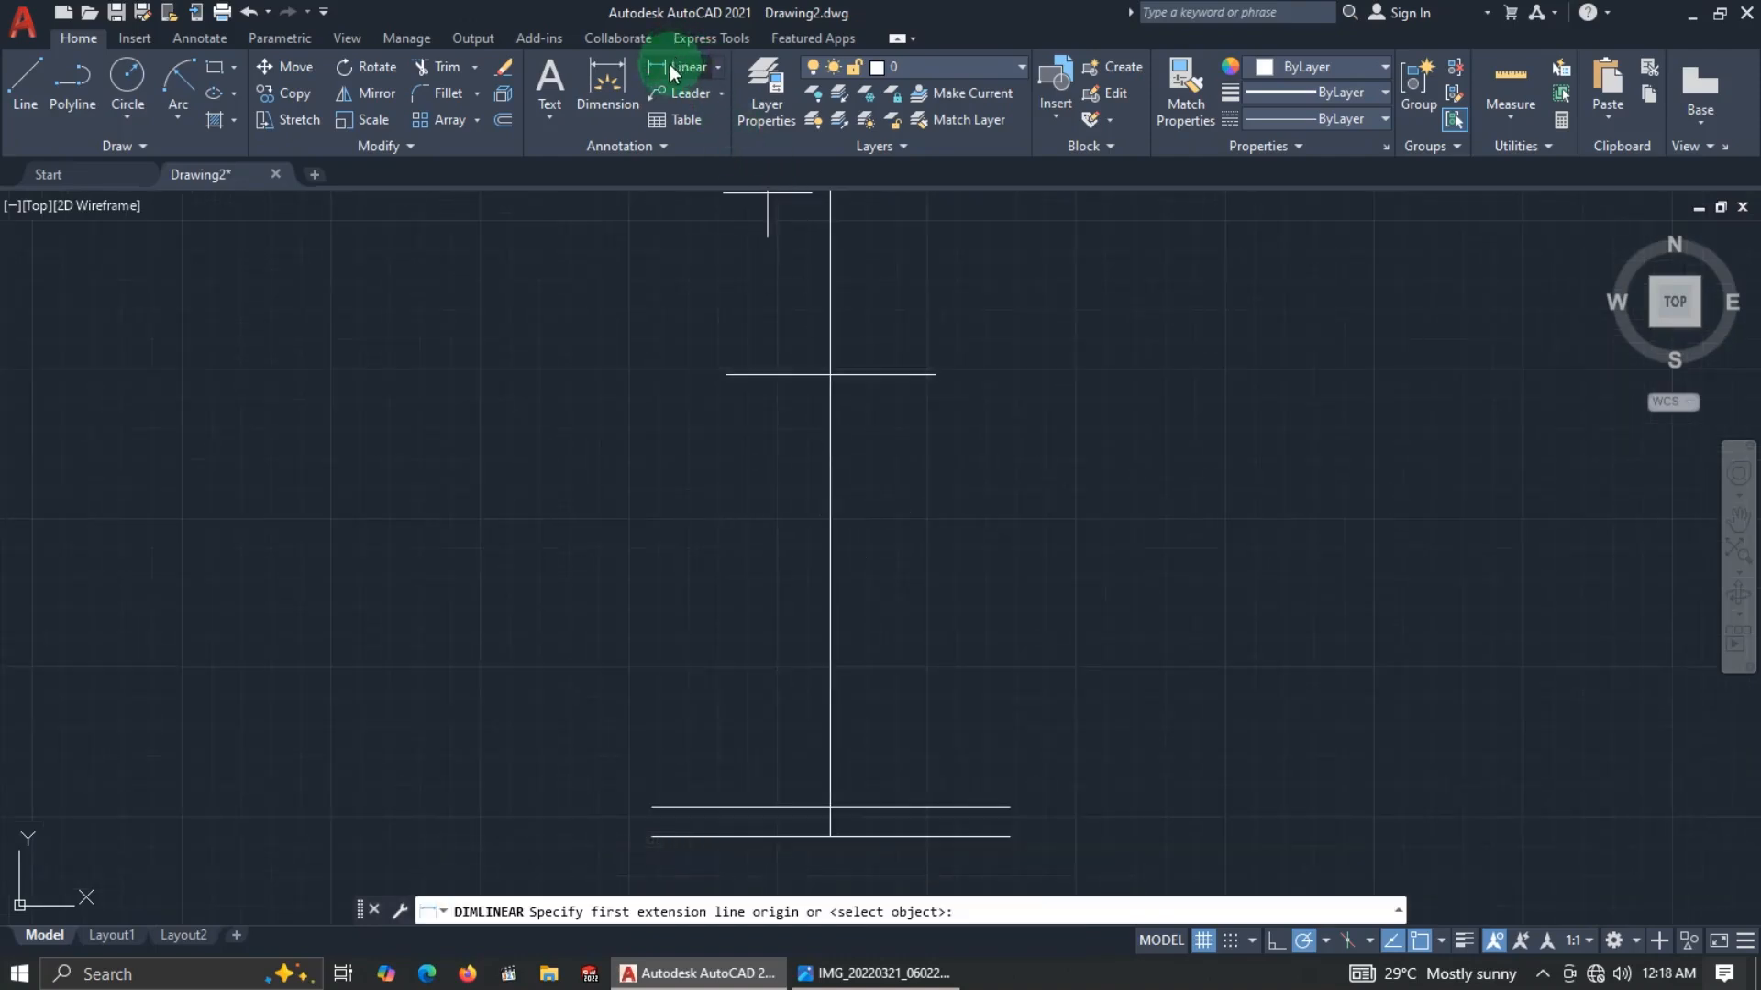
pyautogui.click(830, 375)
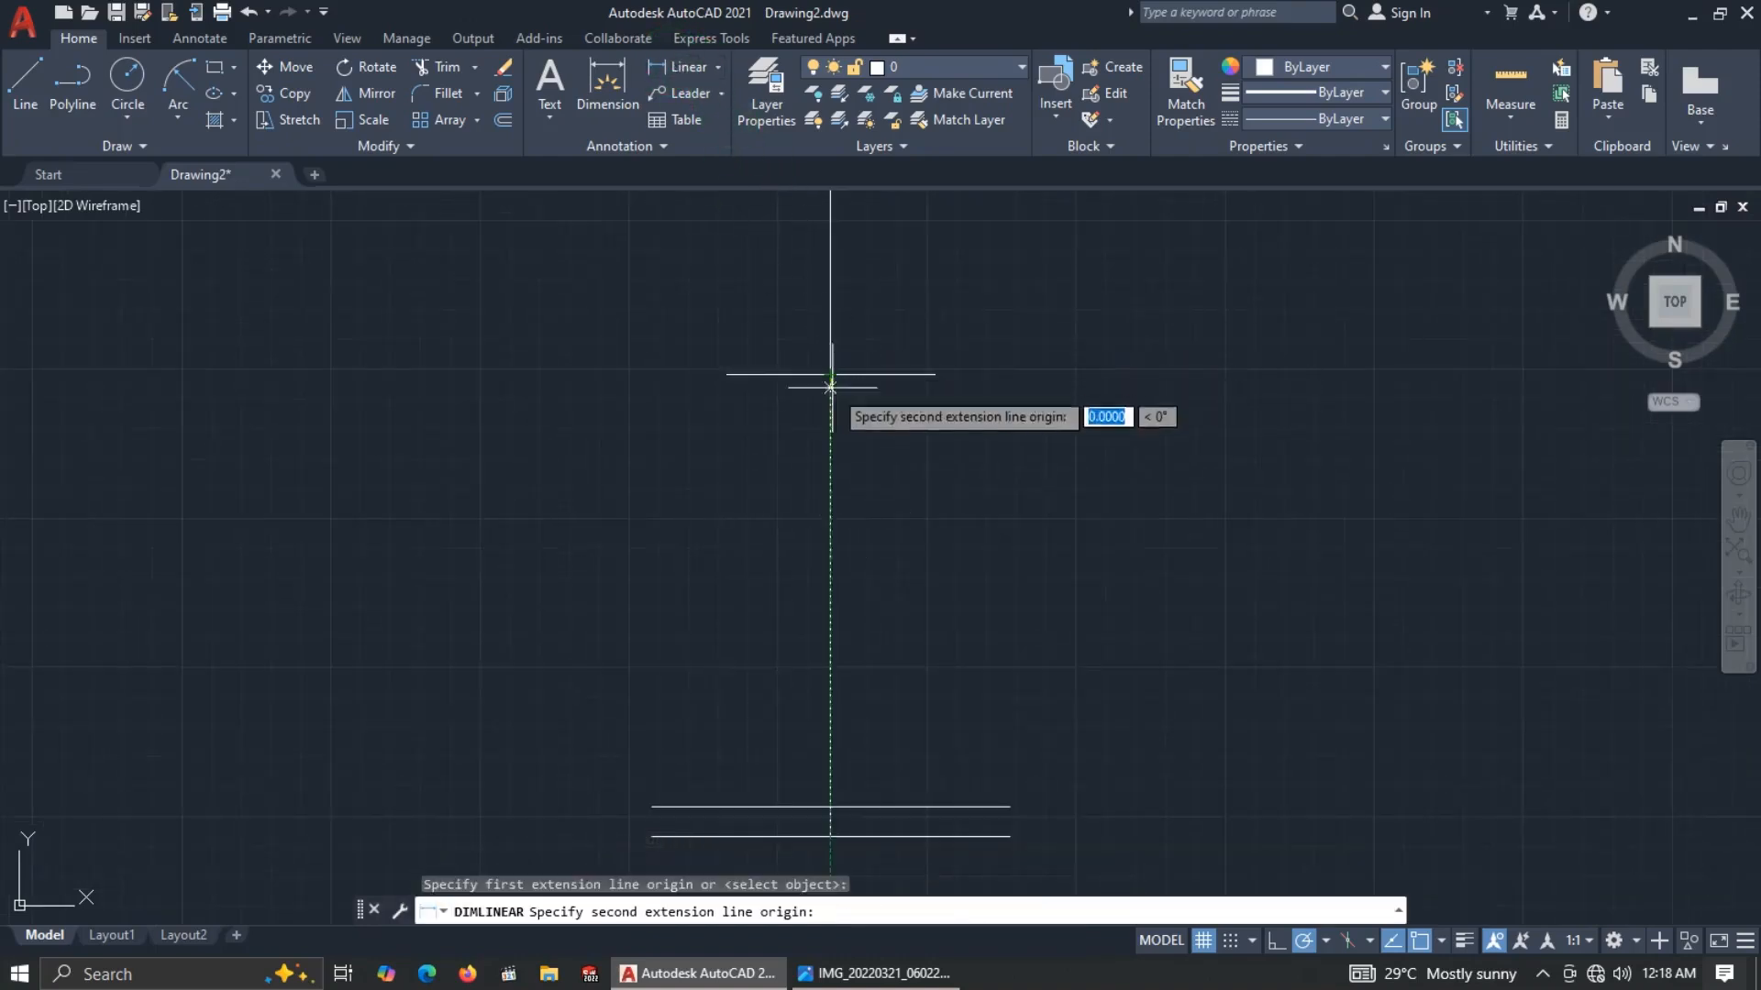
pyautogui.click(830, 807)
pyautogui.scroll(3, 883, 731)
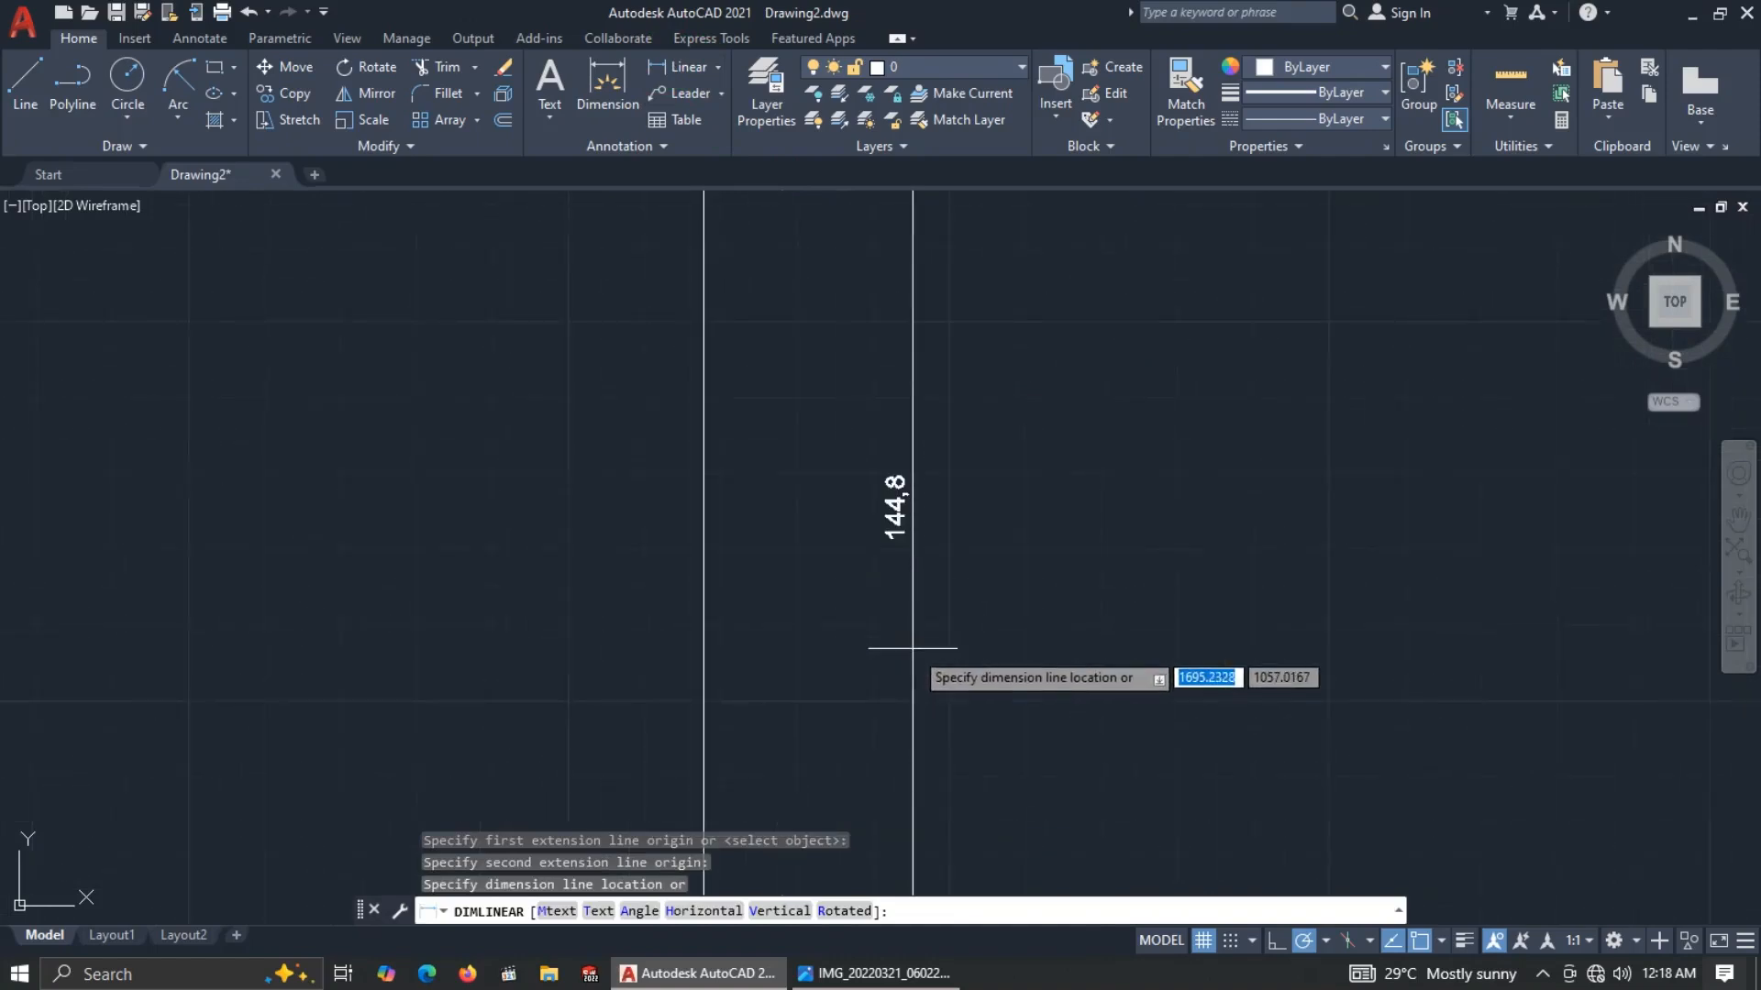
pyautogui.scroll(-3, 912, 647)
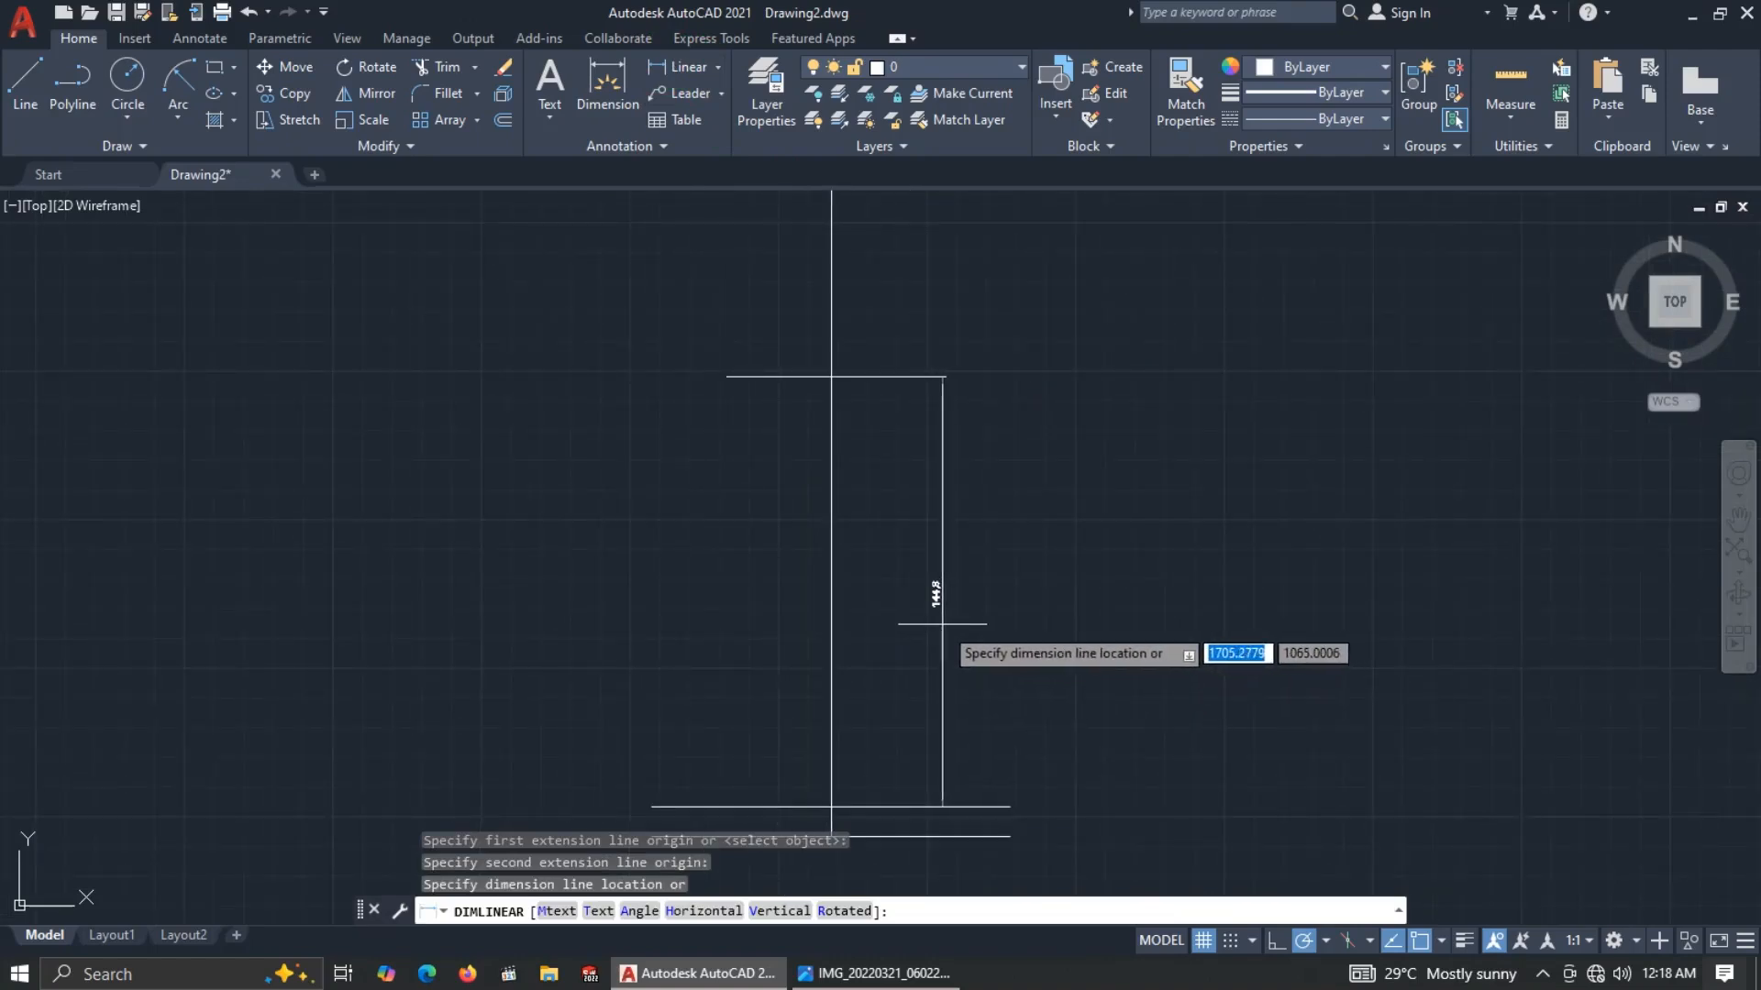
pyautogui.press('Escape')
# Measure the vertical distance from the lower base line to the collar line with a linear dimension, and cancel without placing it.
pyautogui.click(683, 82)
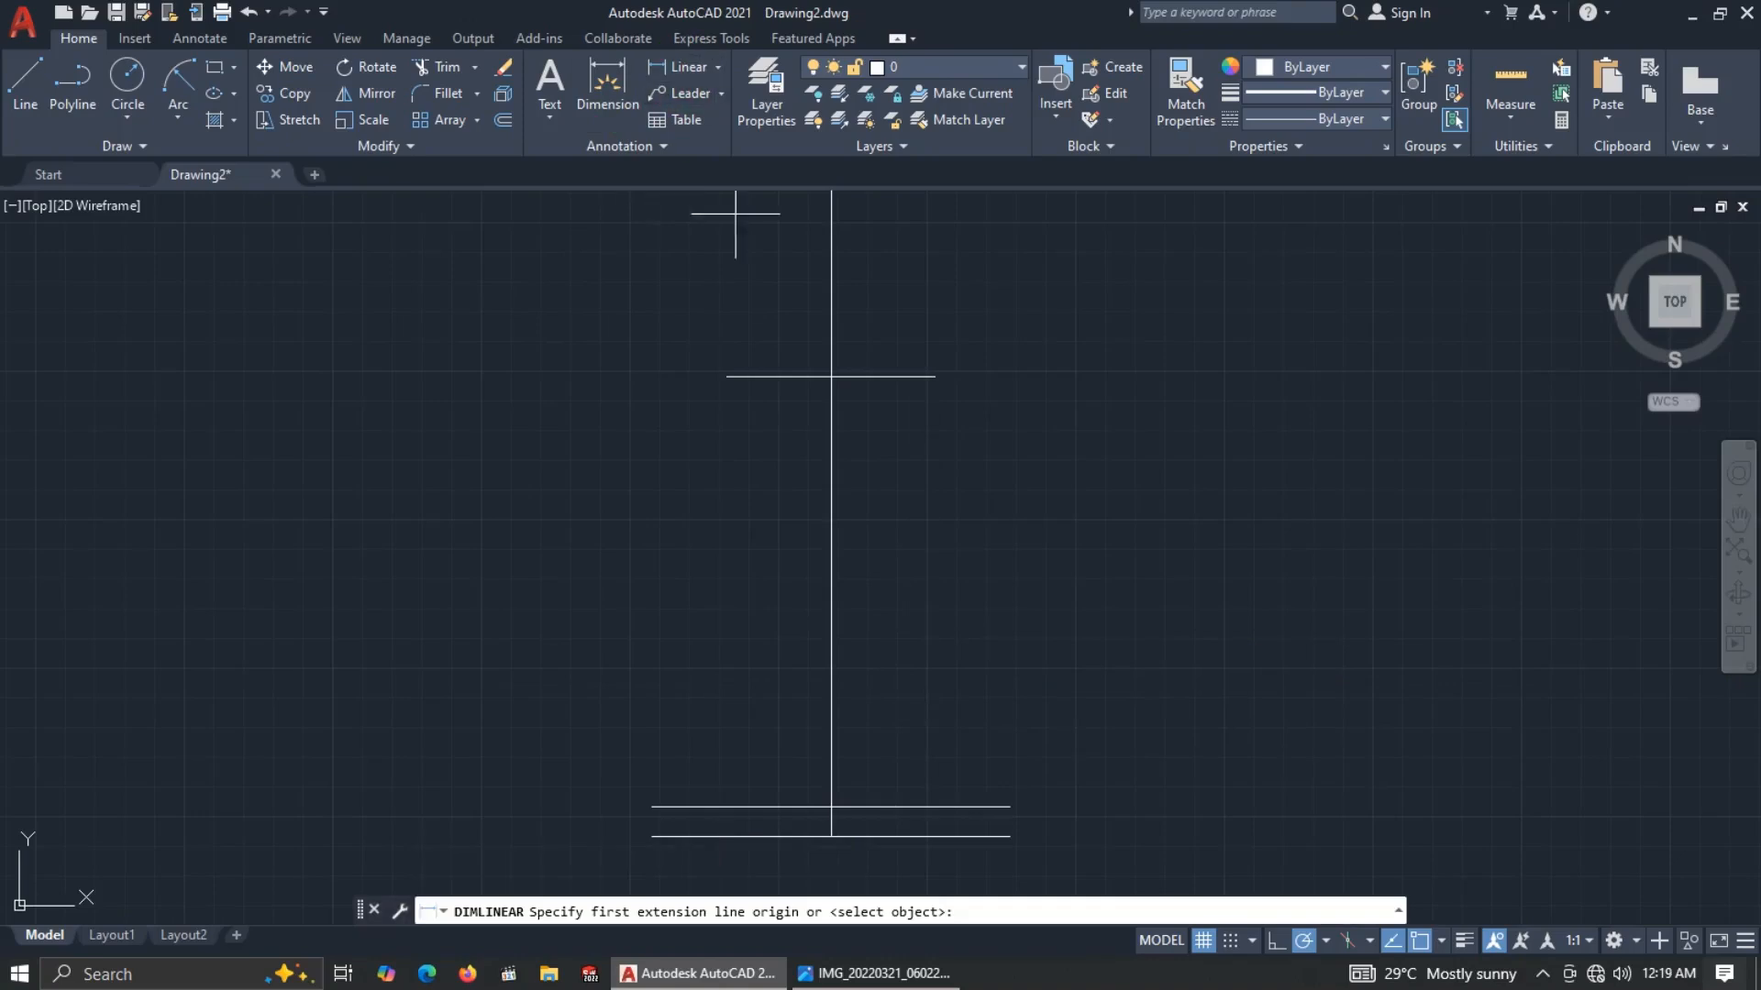
pyautogui.click(830, 837)
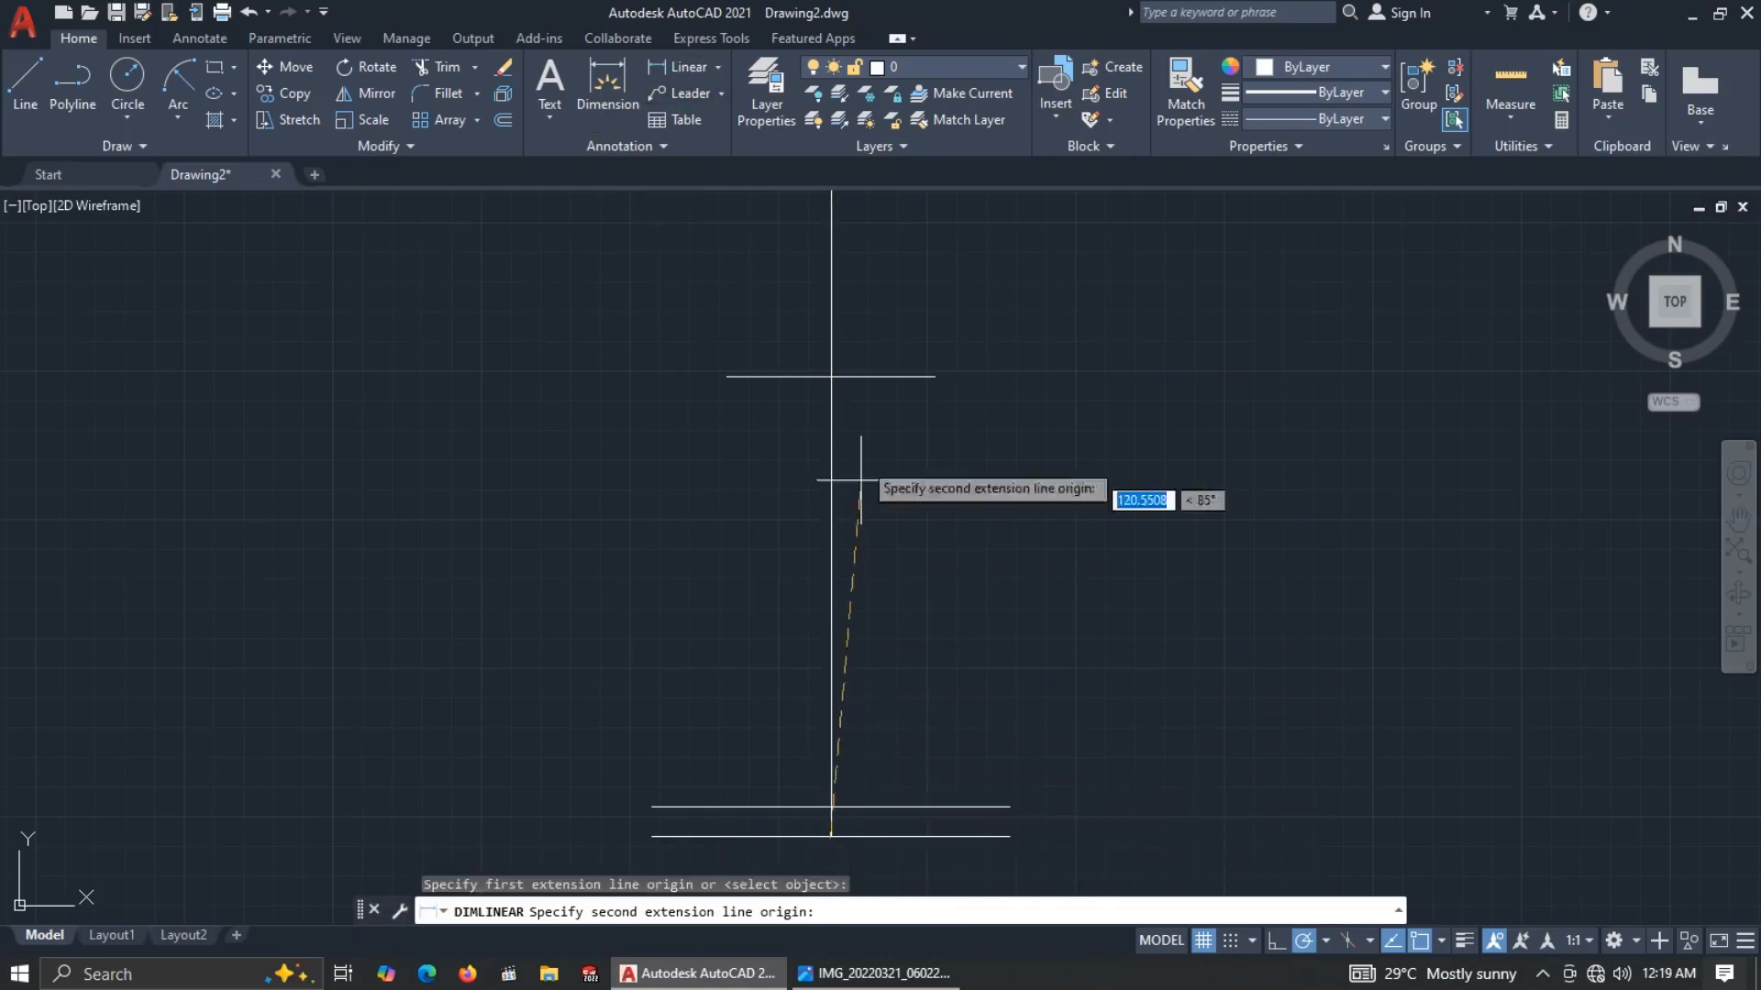
pyautogui.click(831, 376)
pyautogui.scroll(5, 1018, 500)
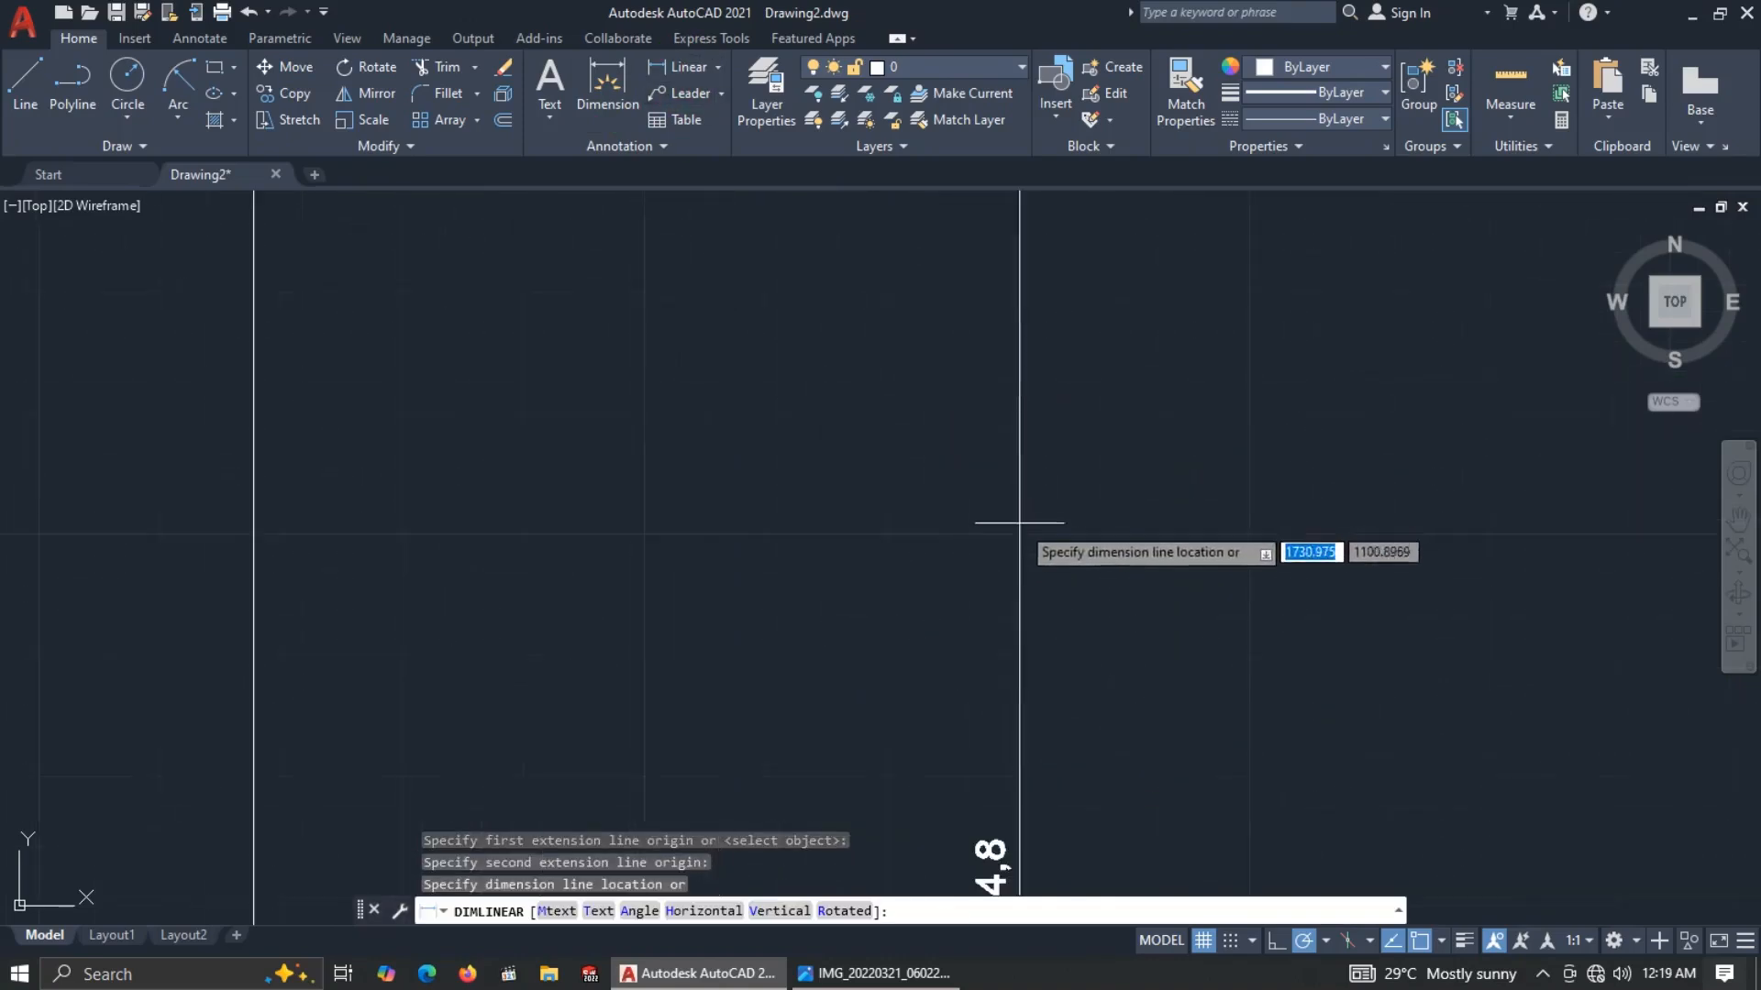
pyautogui.scroll(-3, 1031, 513)
pyautogui.scroll(3, 1041, 632)
pyautogui.scroll(-2, 1013, 574)
pyautogui.scroll(-2, 1004, 587)
pyautogui.press('Escape')
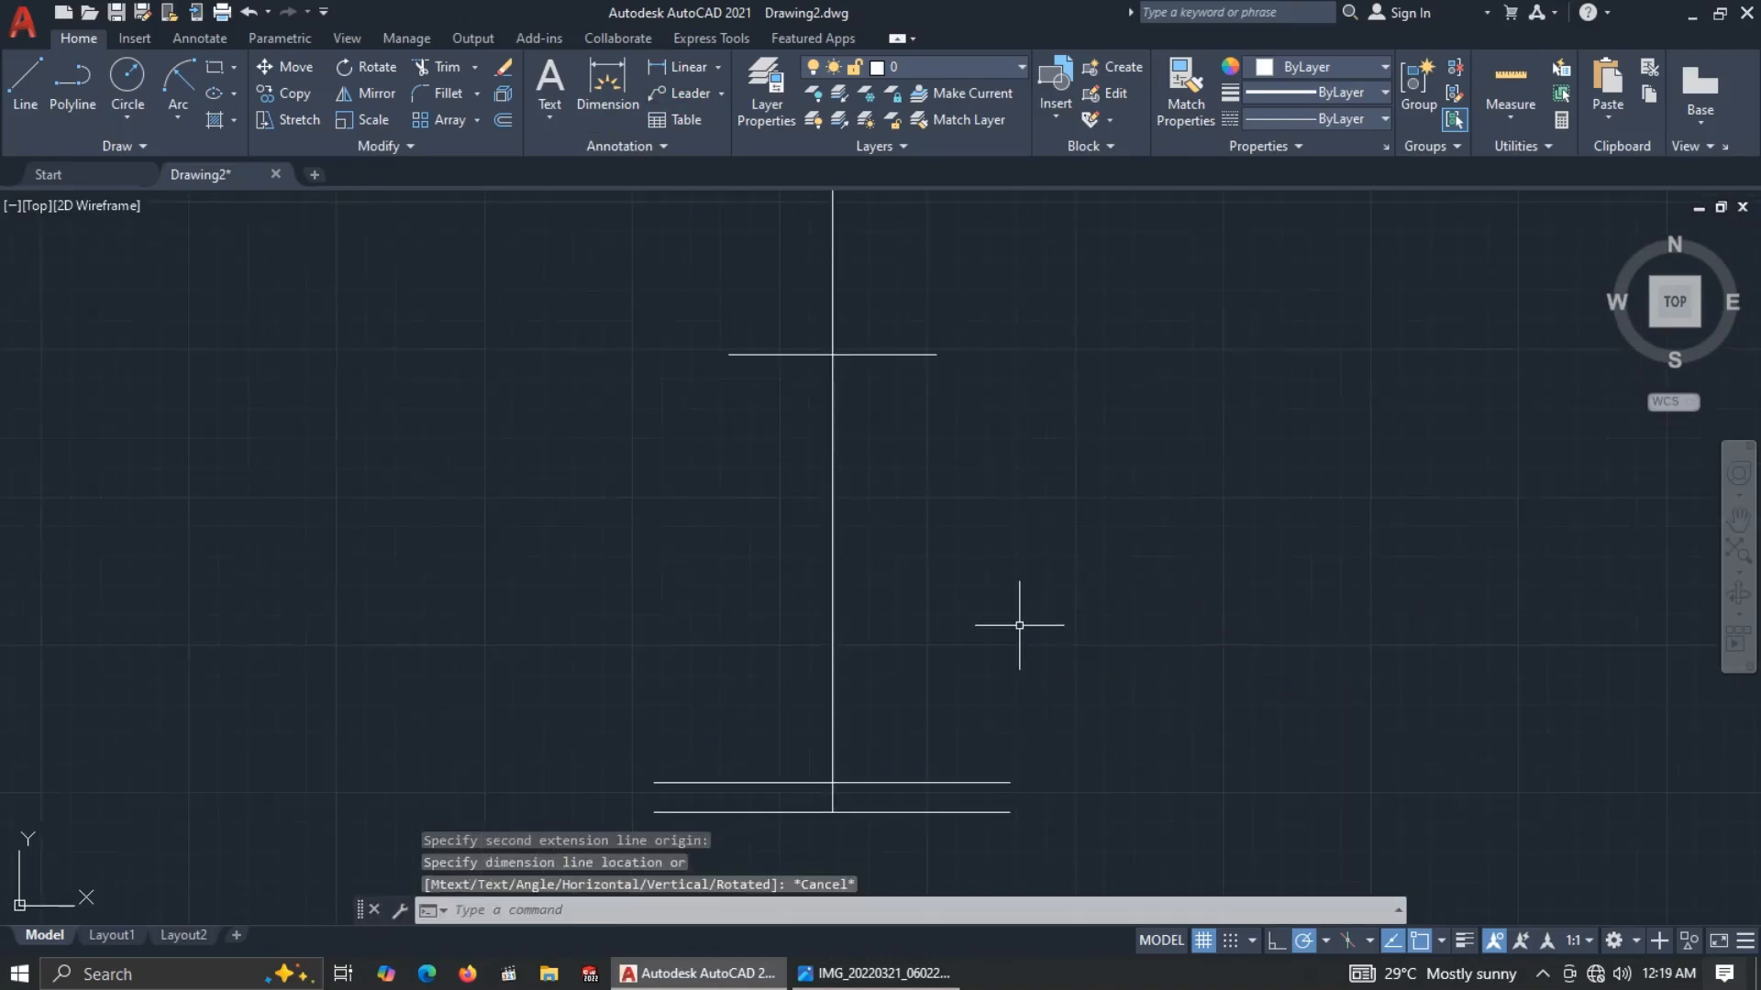
# Examine the reference image for the dimensions of the rook's collar and crown, and return to the drawing.
pyautogui.hotkey('alt', 'Tab')
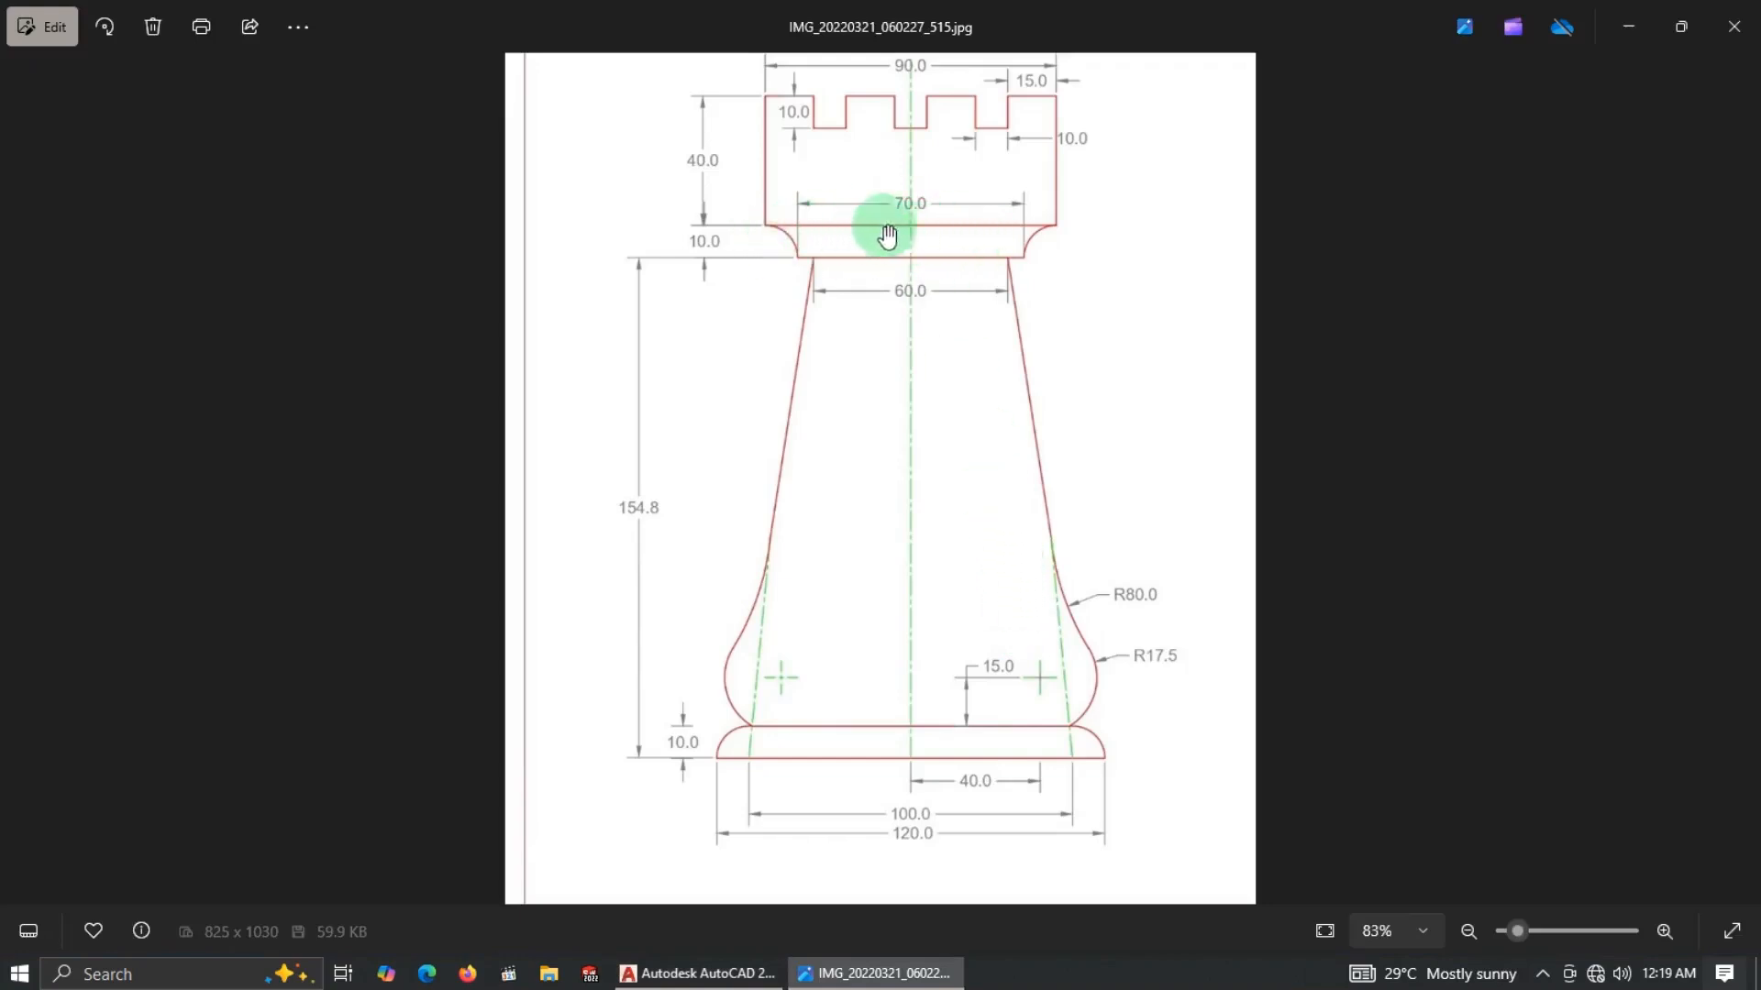
pyautogui.scroll(-1, 911, 125)
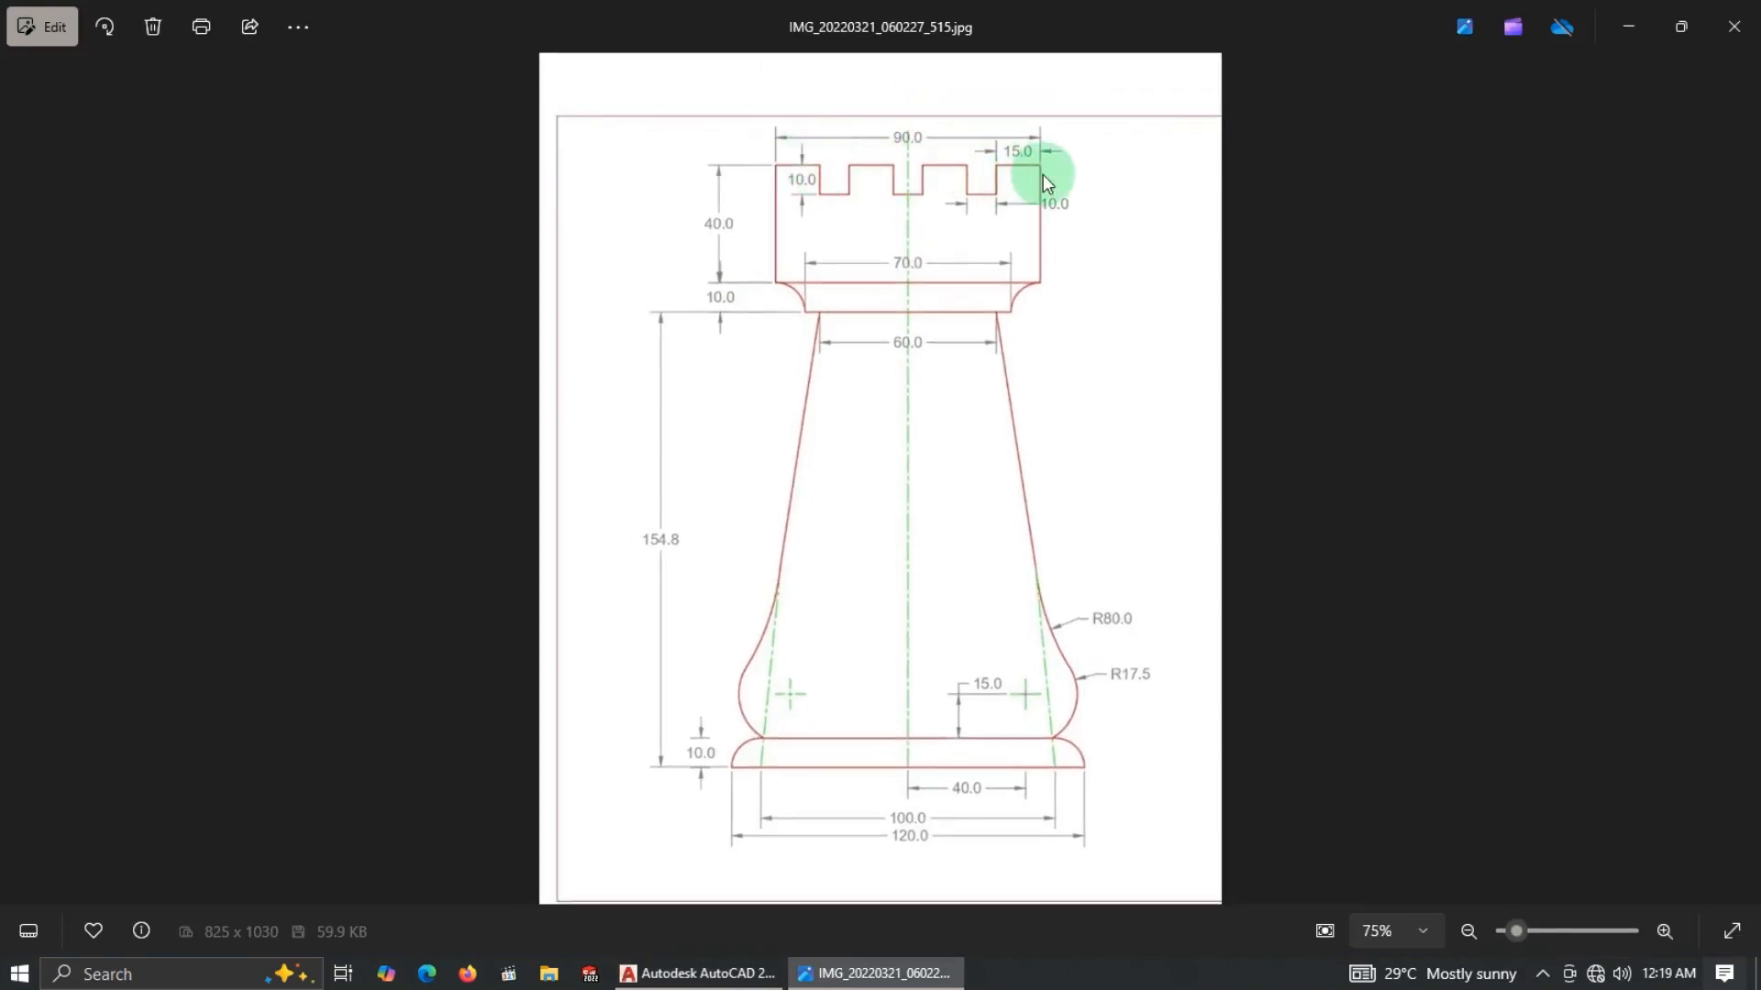
pyautogui.hotkey('alt', 'Tab')
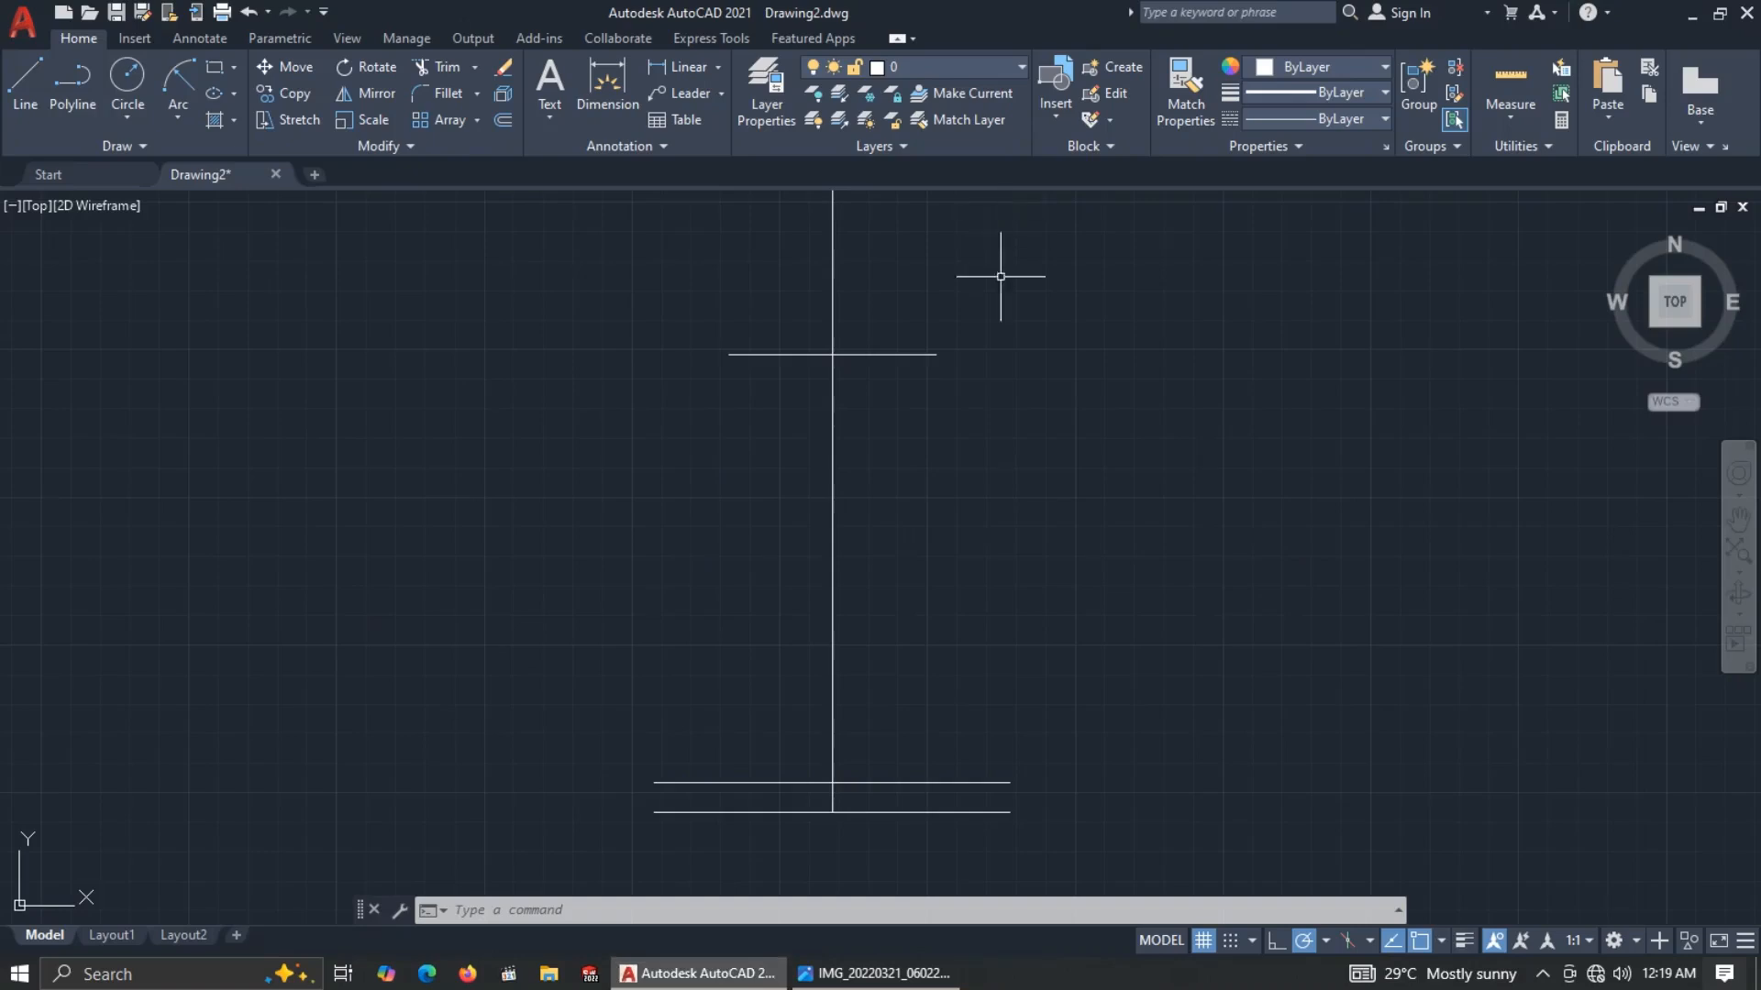
# Draw a 90-unit horizontal line in the empty space to the right of the vertical axis.
pyautogui.scroll(-2, 1007, 573)
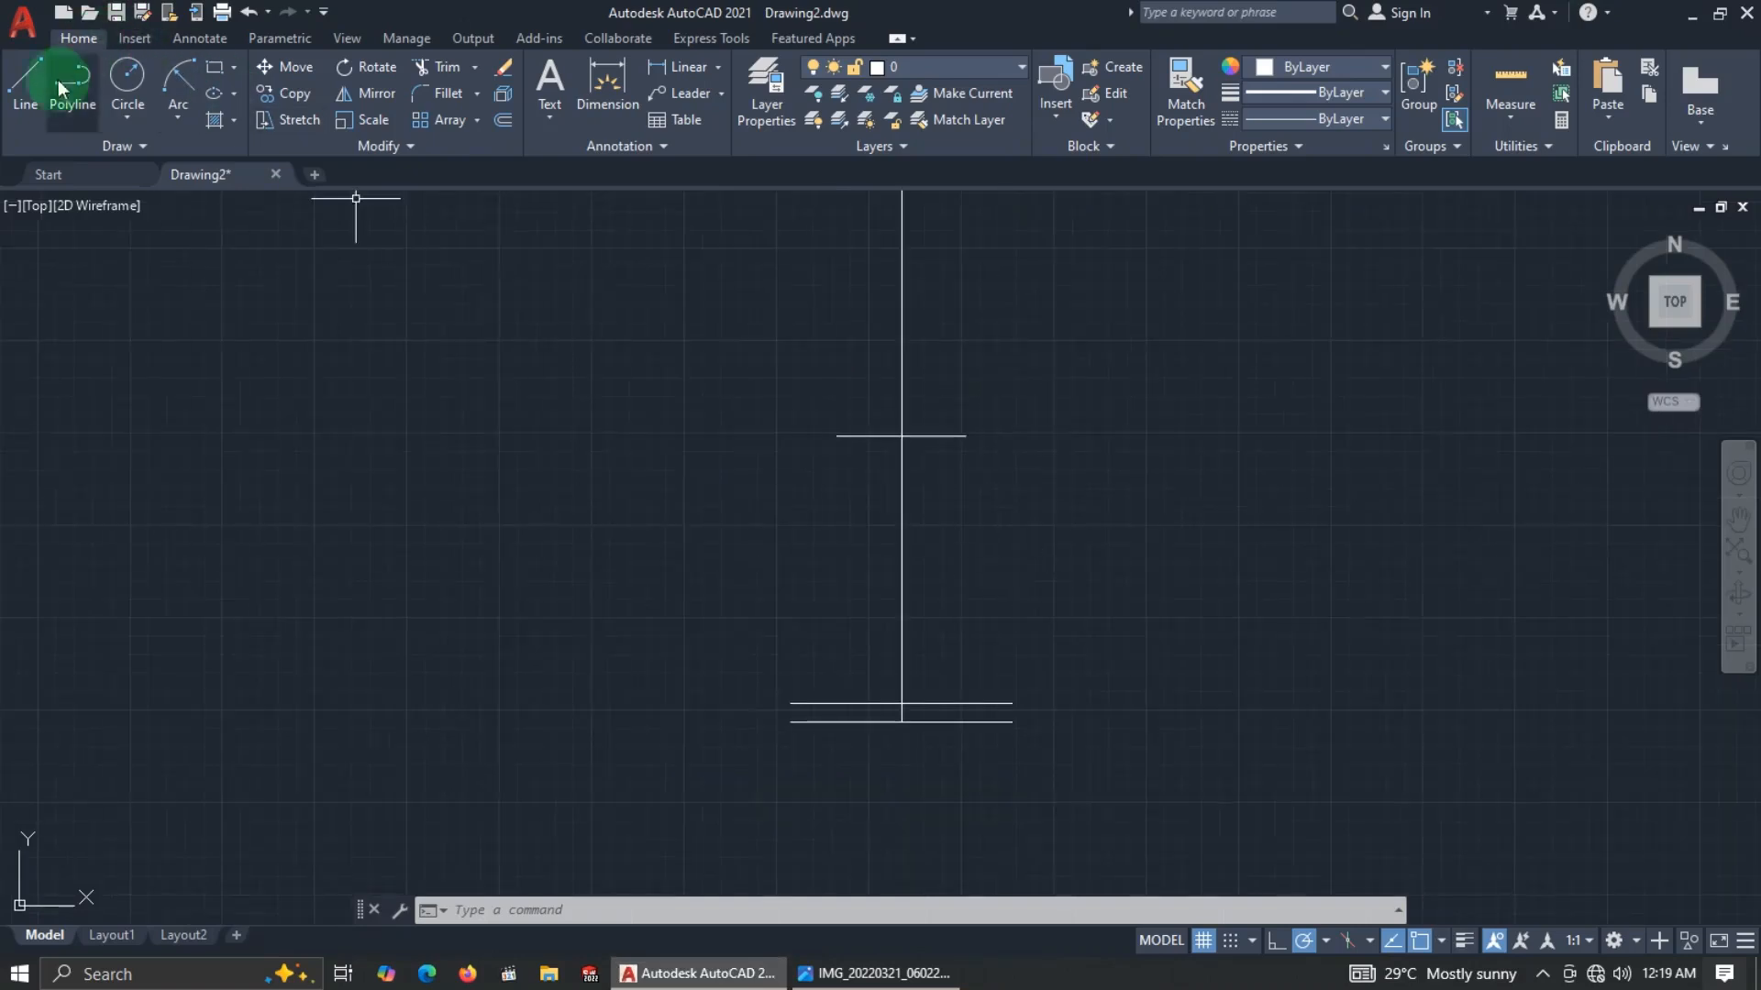
pyautogui.click(25, 82)
pyautogui.click(1089, 535)
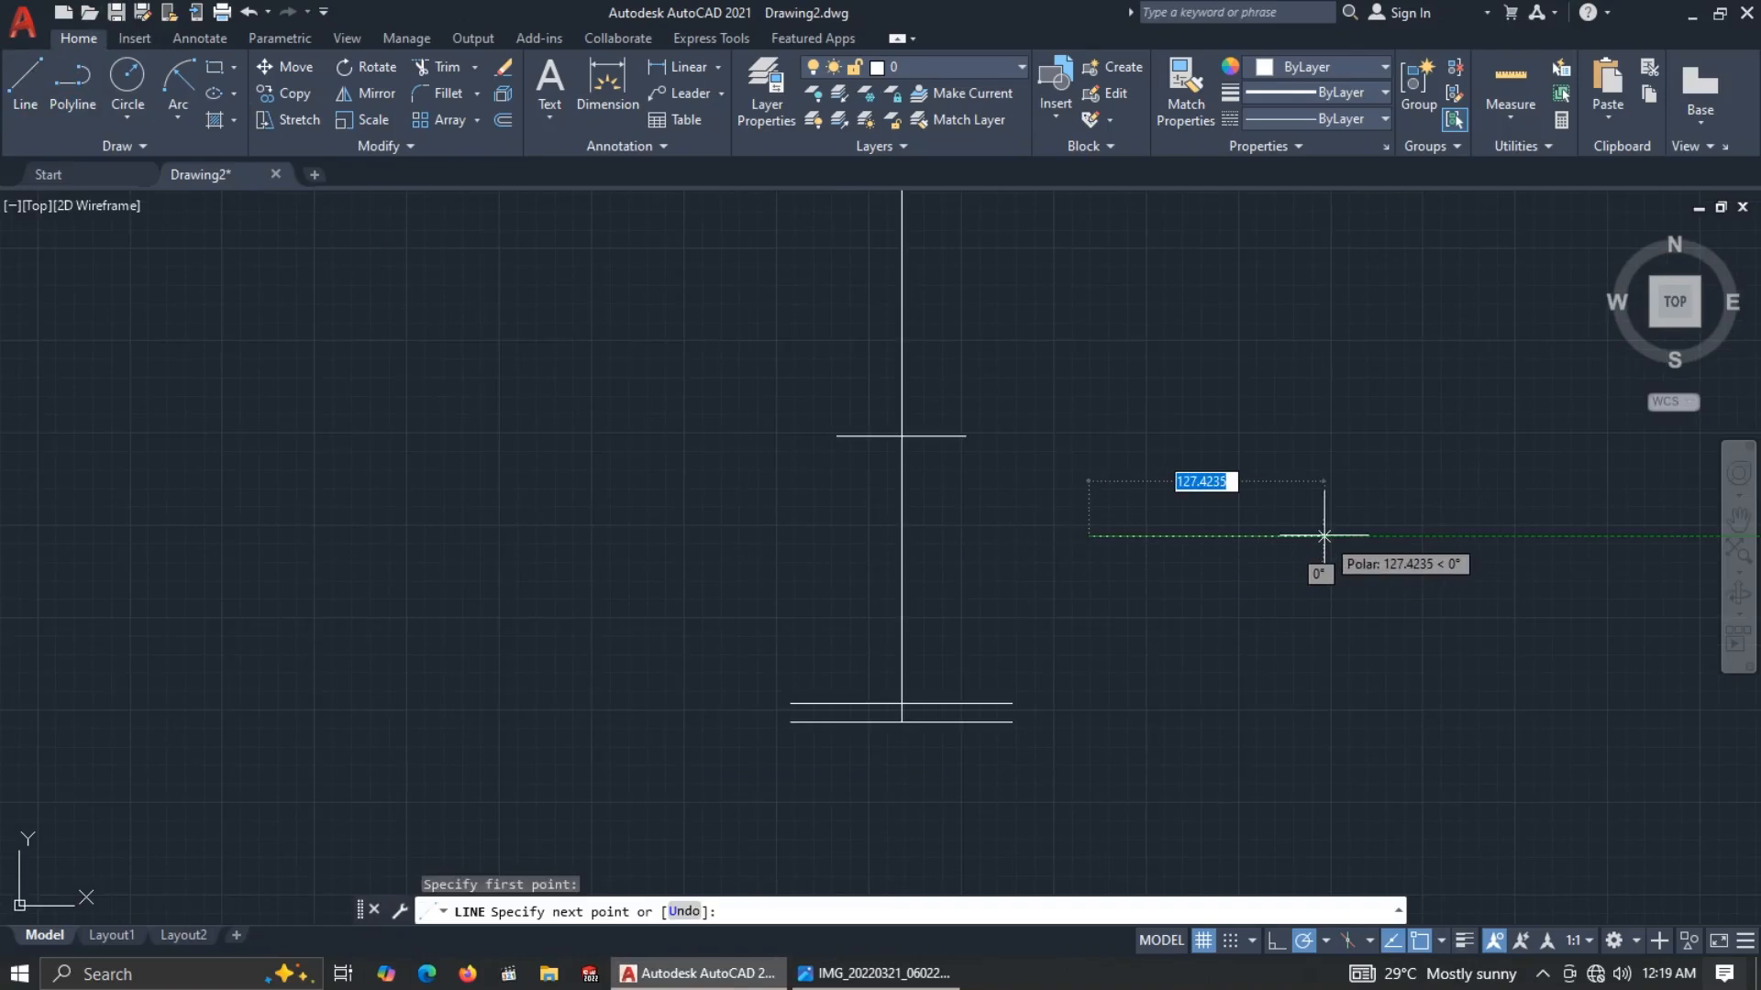
pyautogui.write('90')
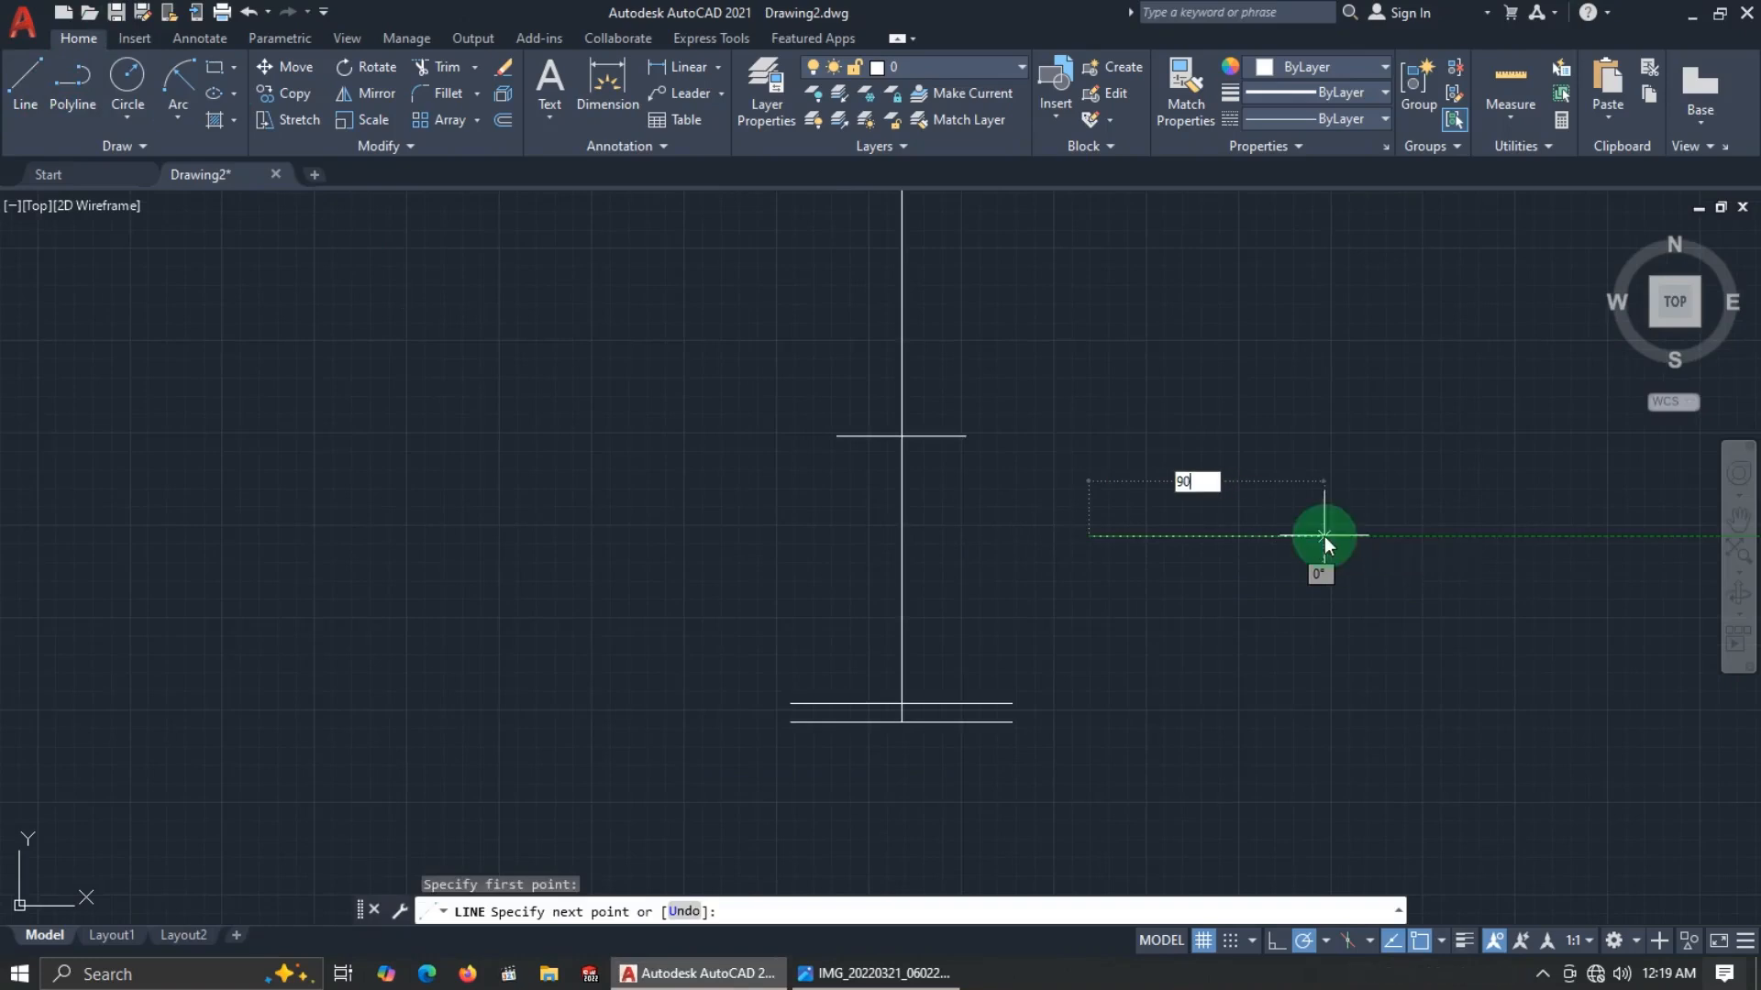
pyautogui.press('Return')
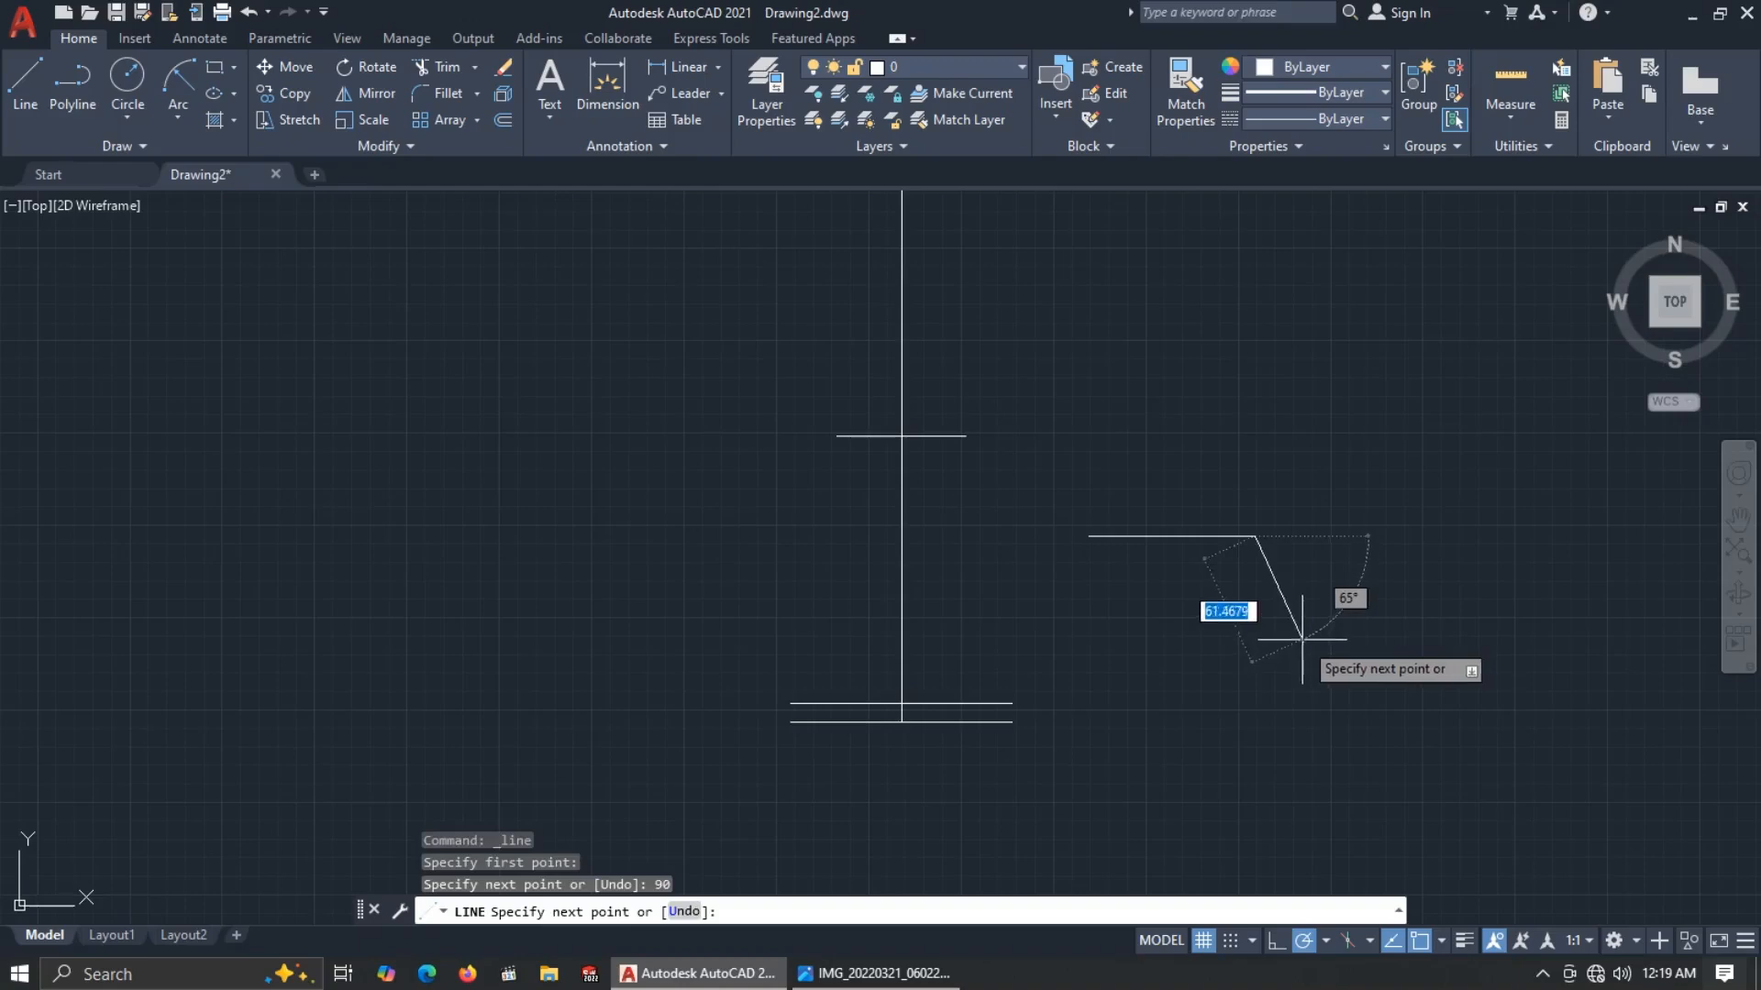
pyautogui.press('Escape')
# Move the 90-unit line by its midpoint to 10 units directly above the midpoint of the 70-unit collar line.
pyautogui.click(1282, 610)
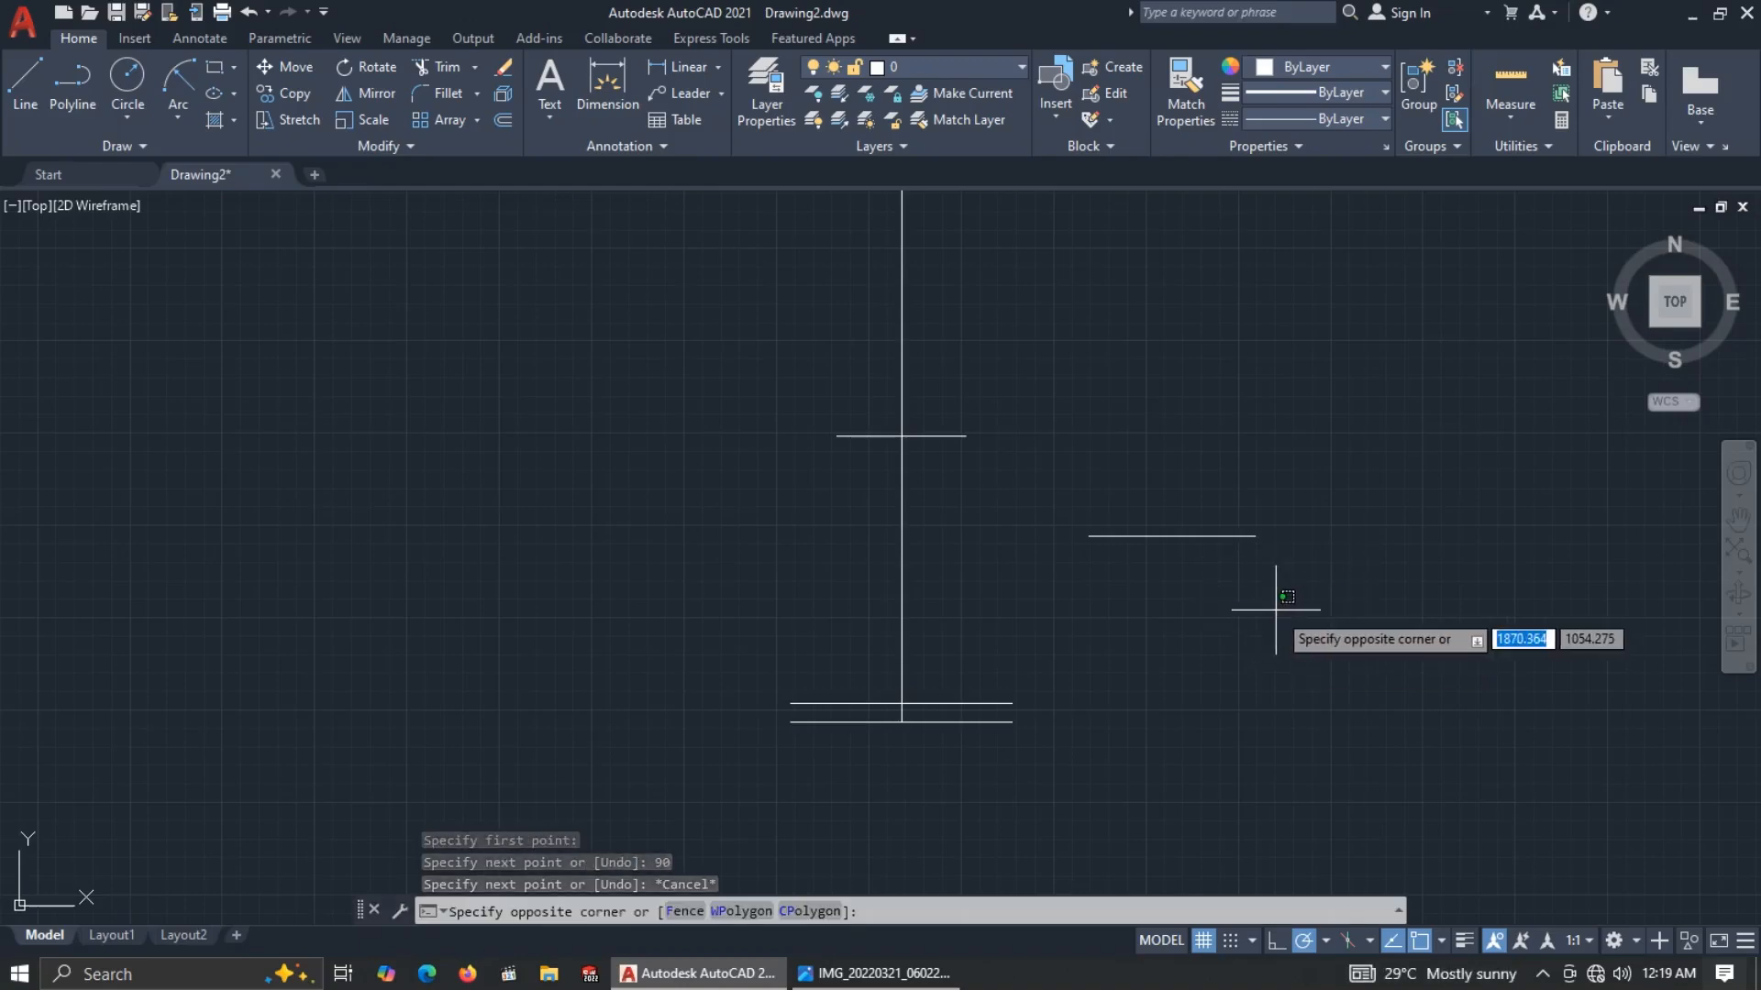
pyautogui.hotkey('alt', 'Tab')
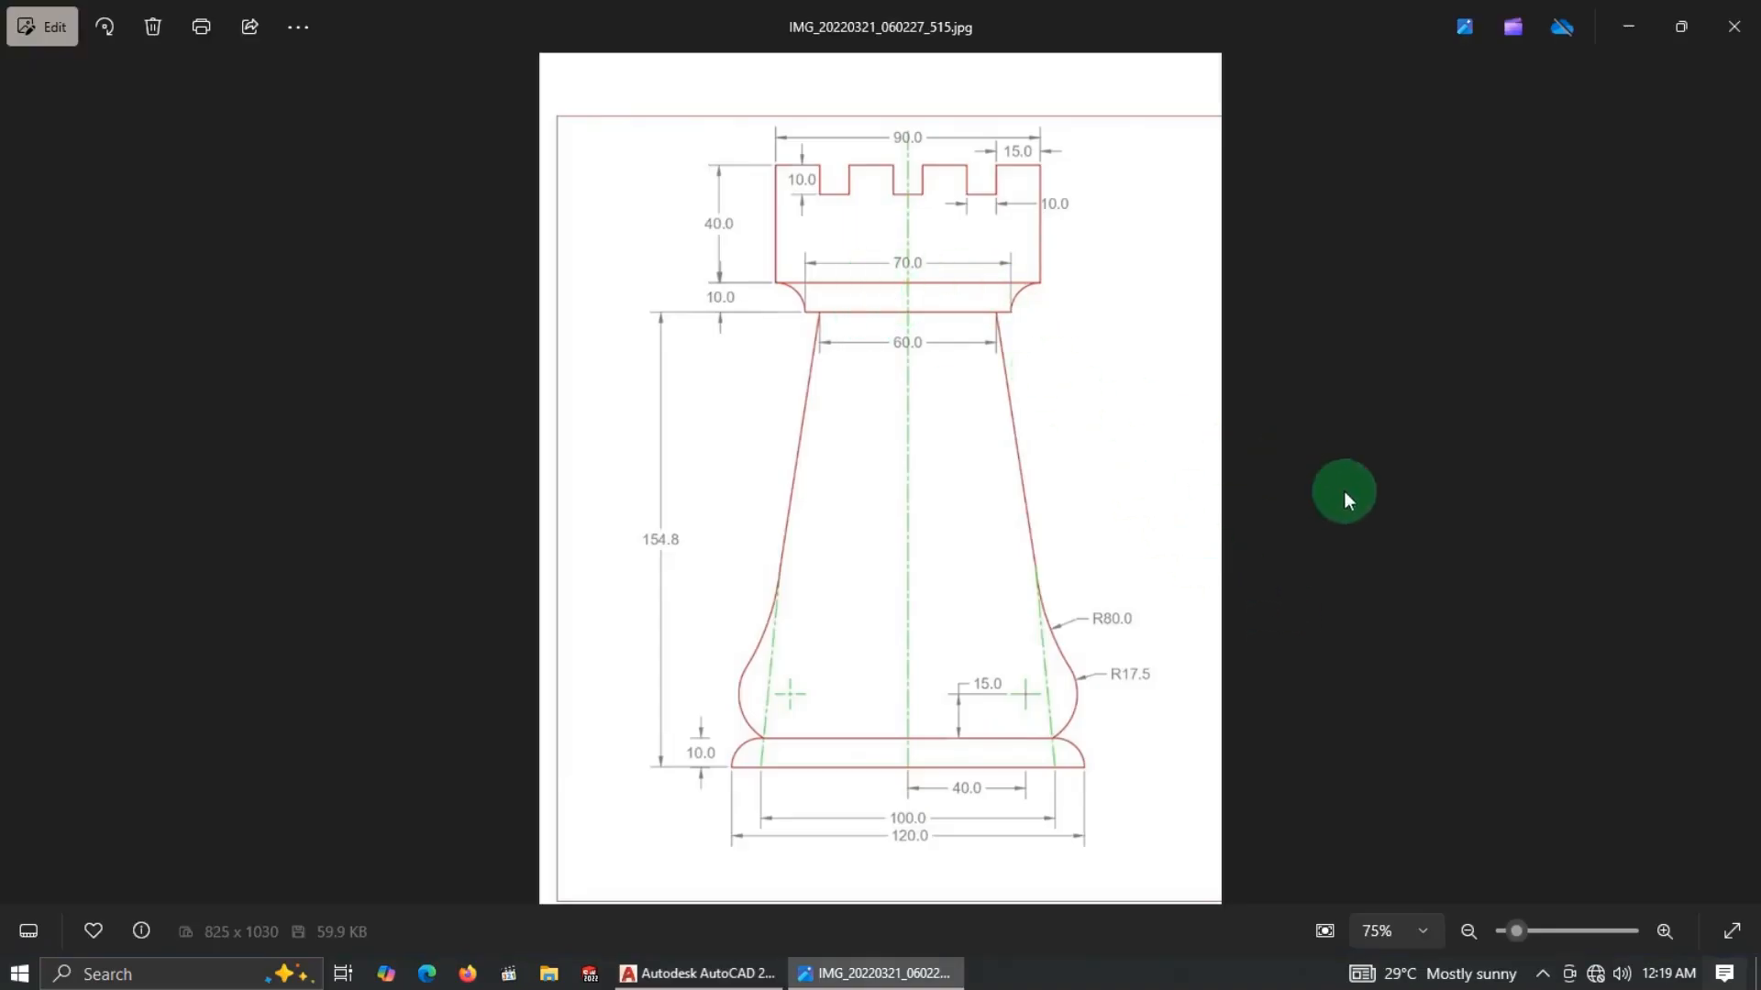
pyautogui.hotkey('alt', 'Tab')
pyautogui.click(1210, 486)
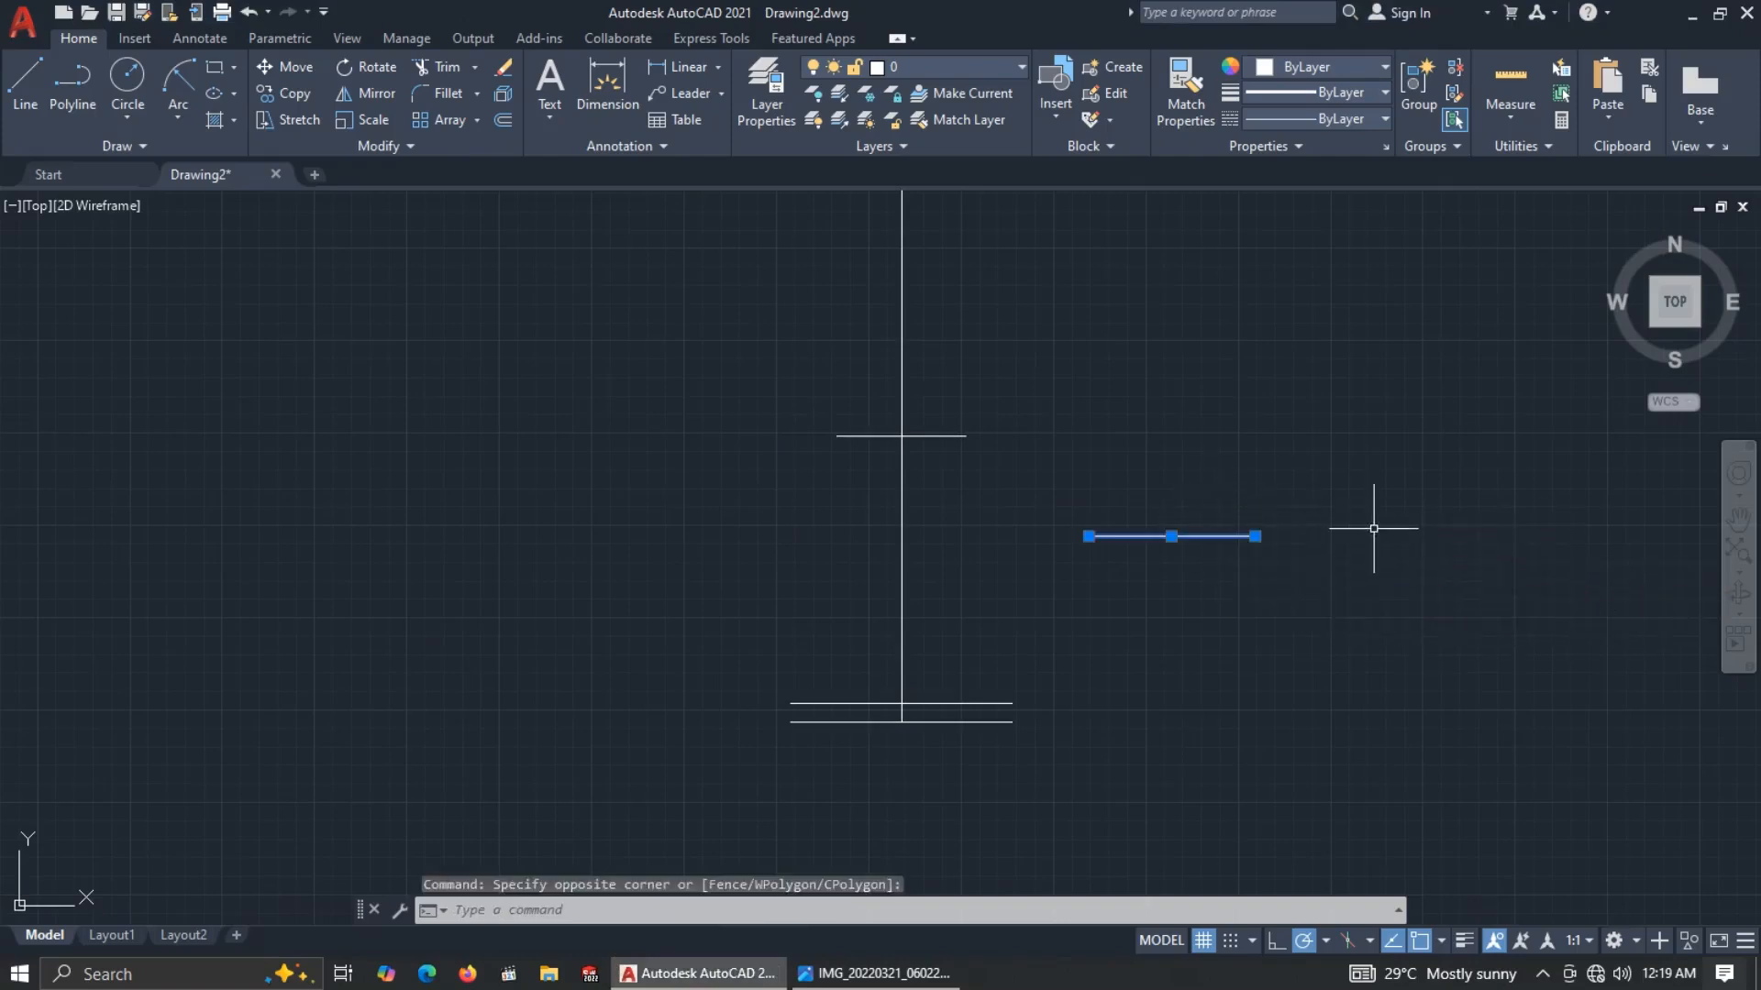
pyautogui.write('M')
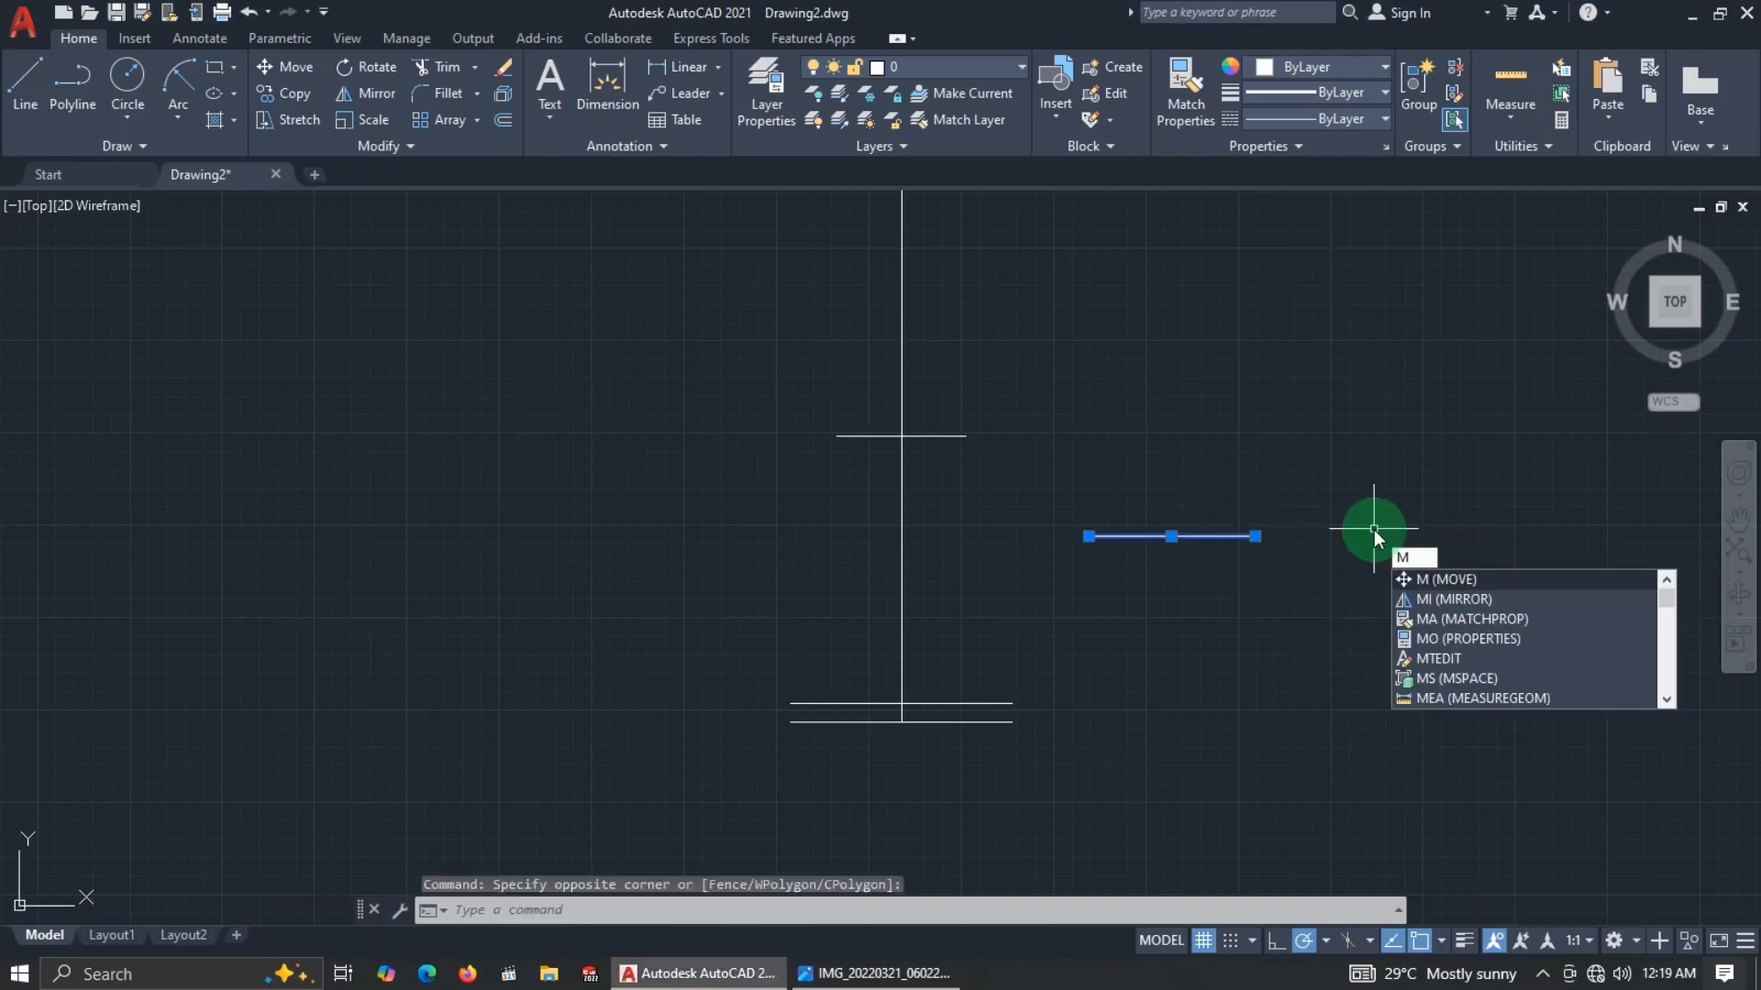
pyautogui.press('Return')
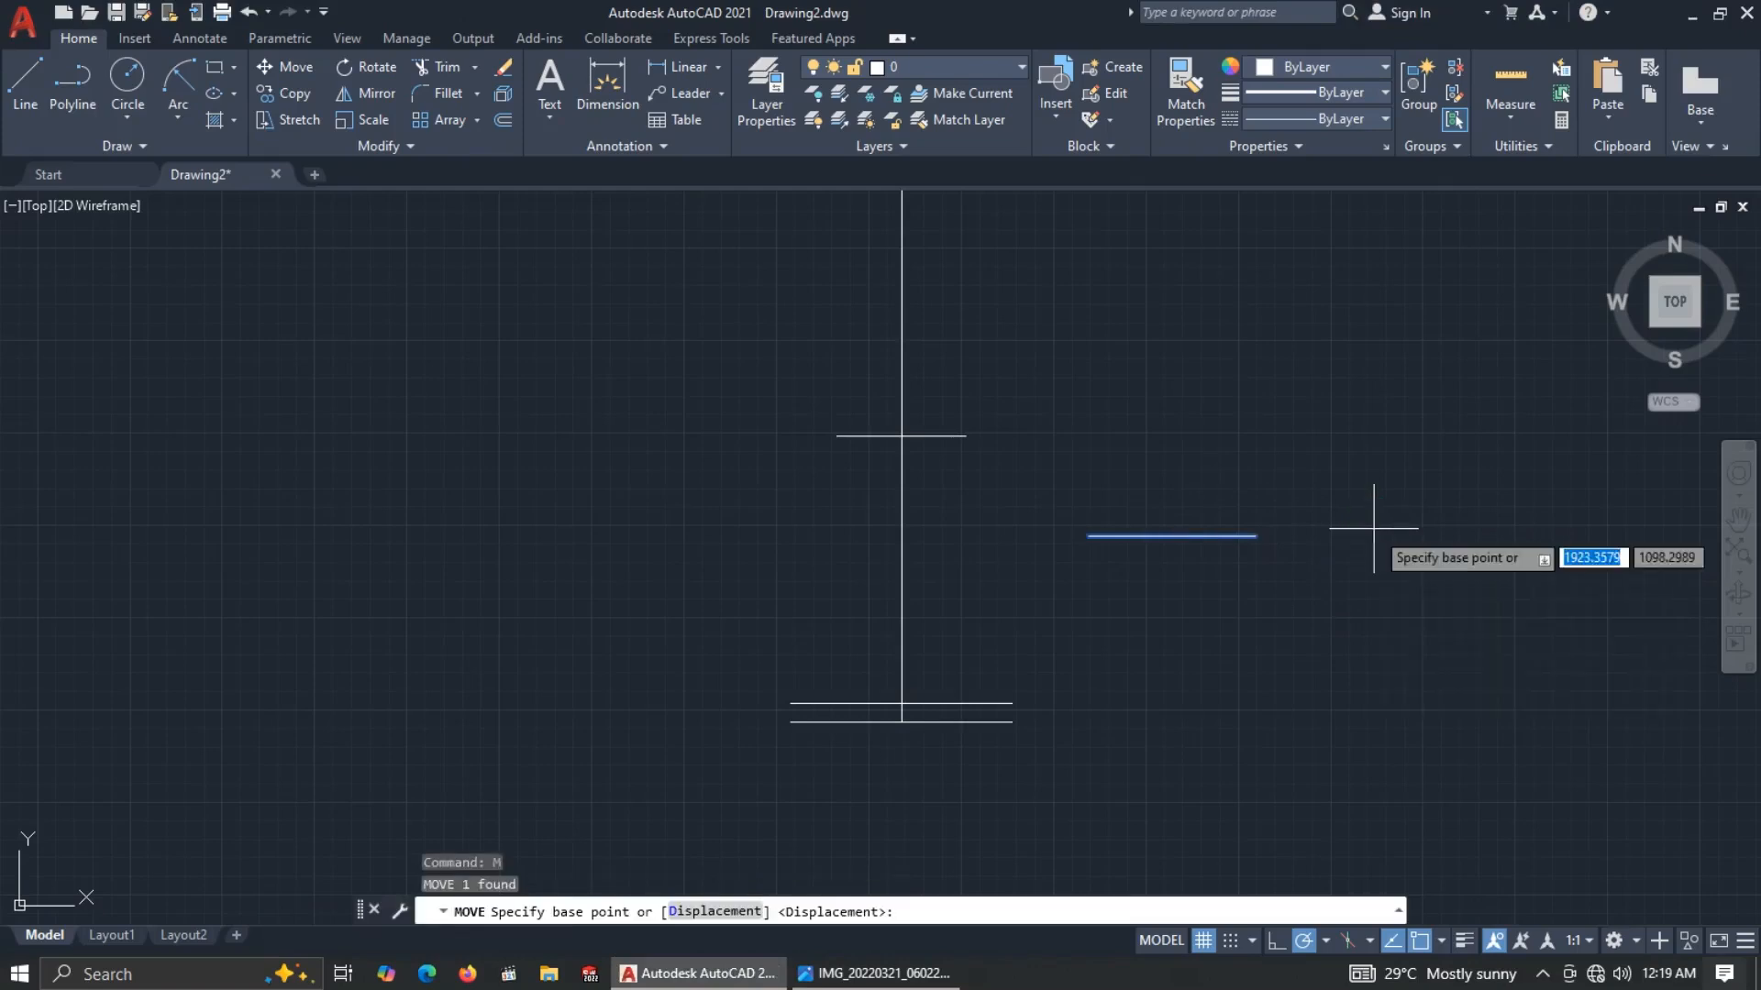
pyautogui.click(1171, 536)
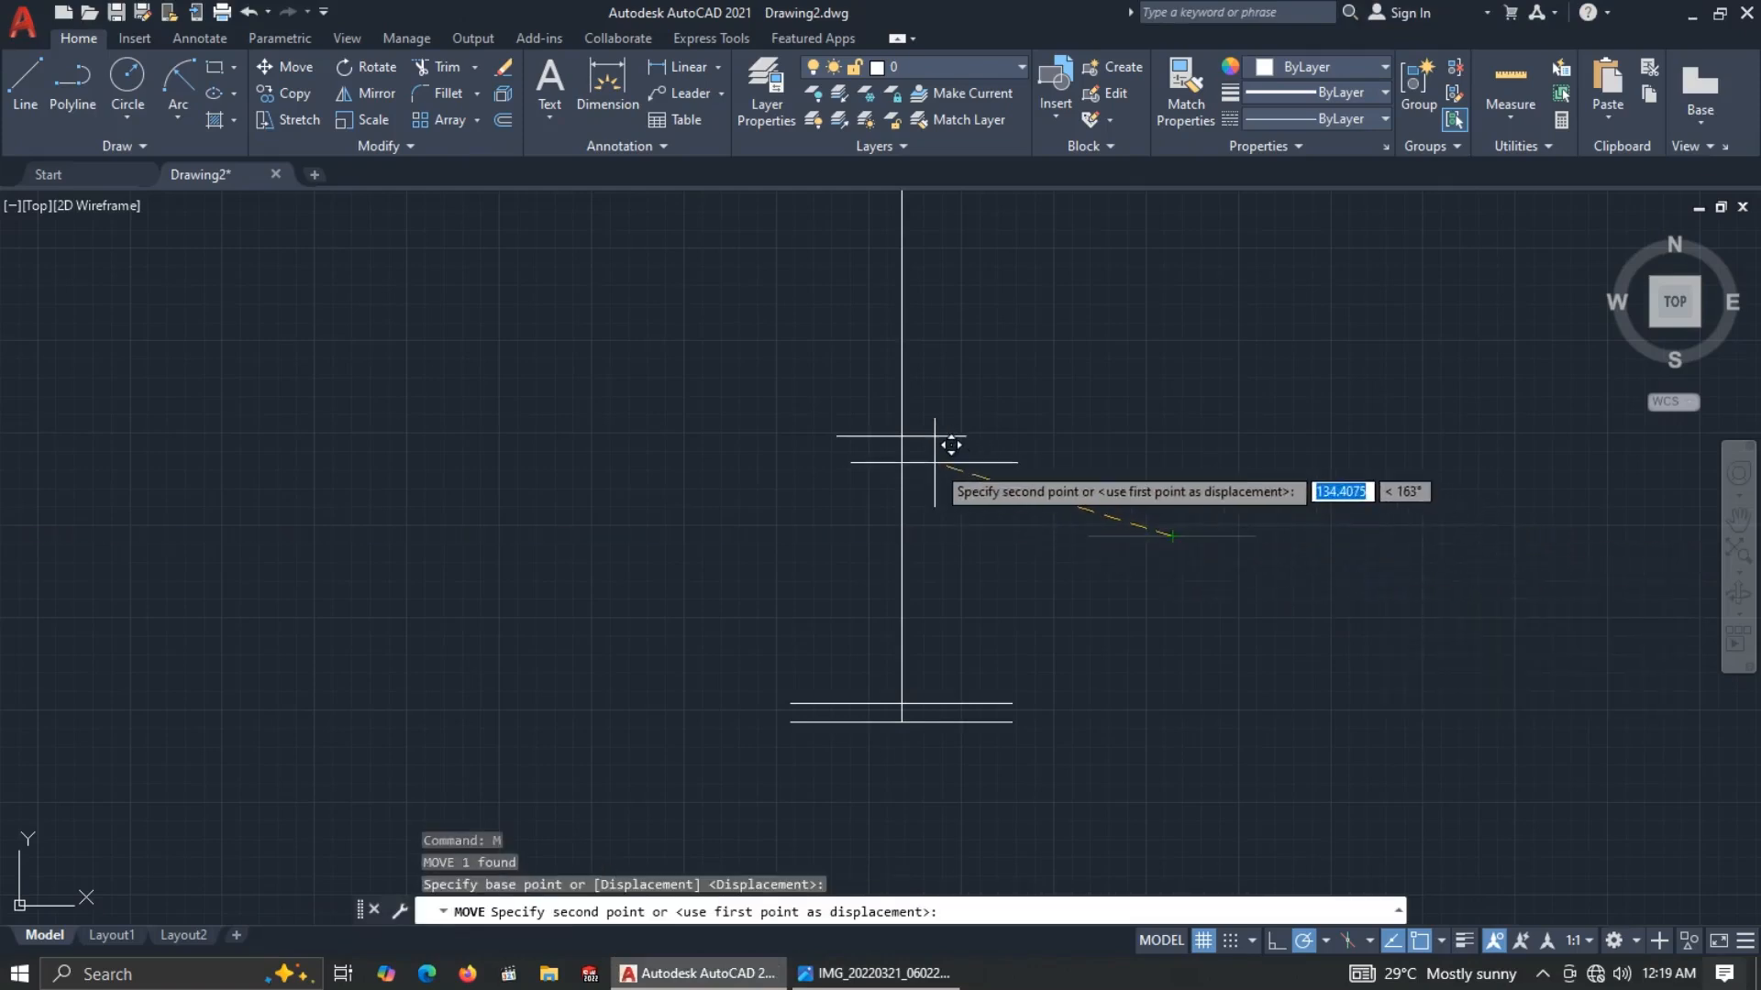
pyautogui.press('F8')
pyautogui.keyDown('shift'); pyautogui.rightClick(934, 463); pyautogui.keyUp('shift')
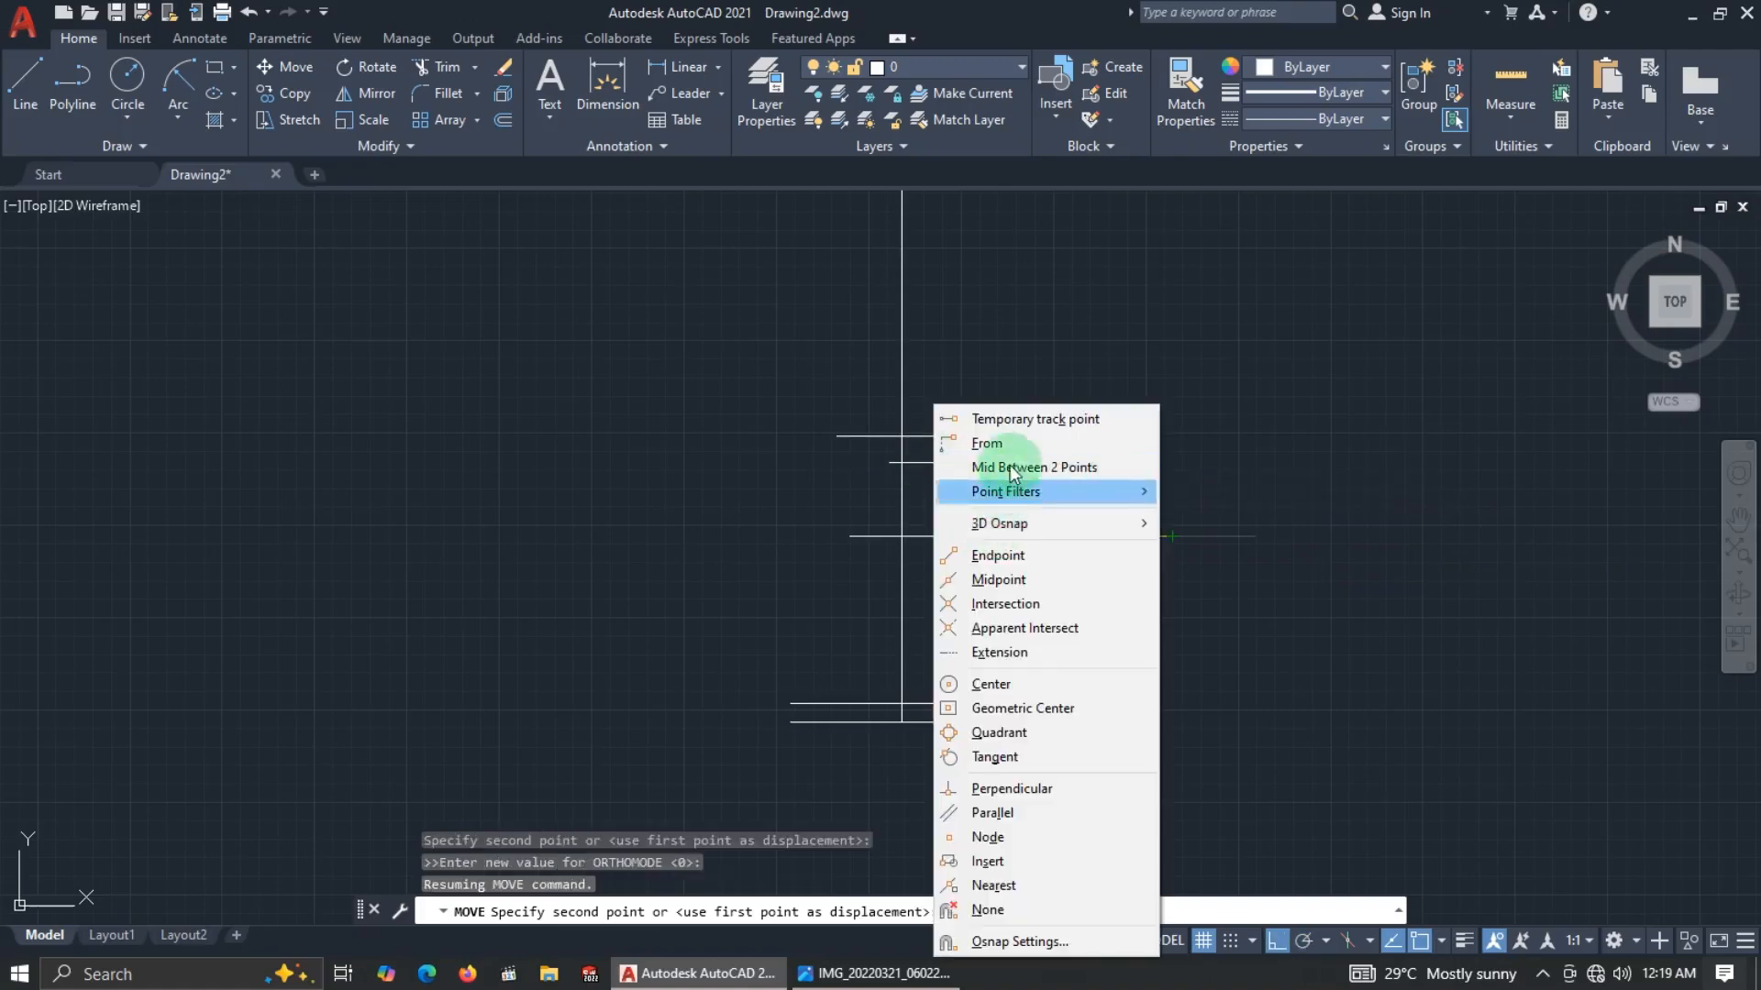
pyautogui.click(987, 444)
pyautogui.click(917, 419)
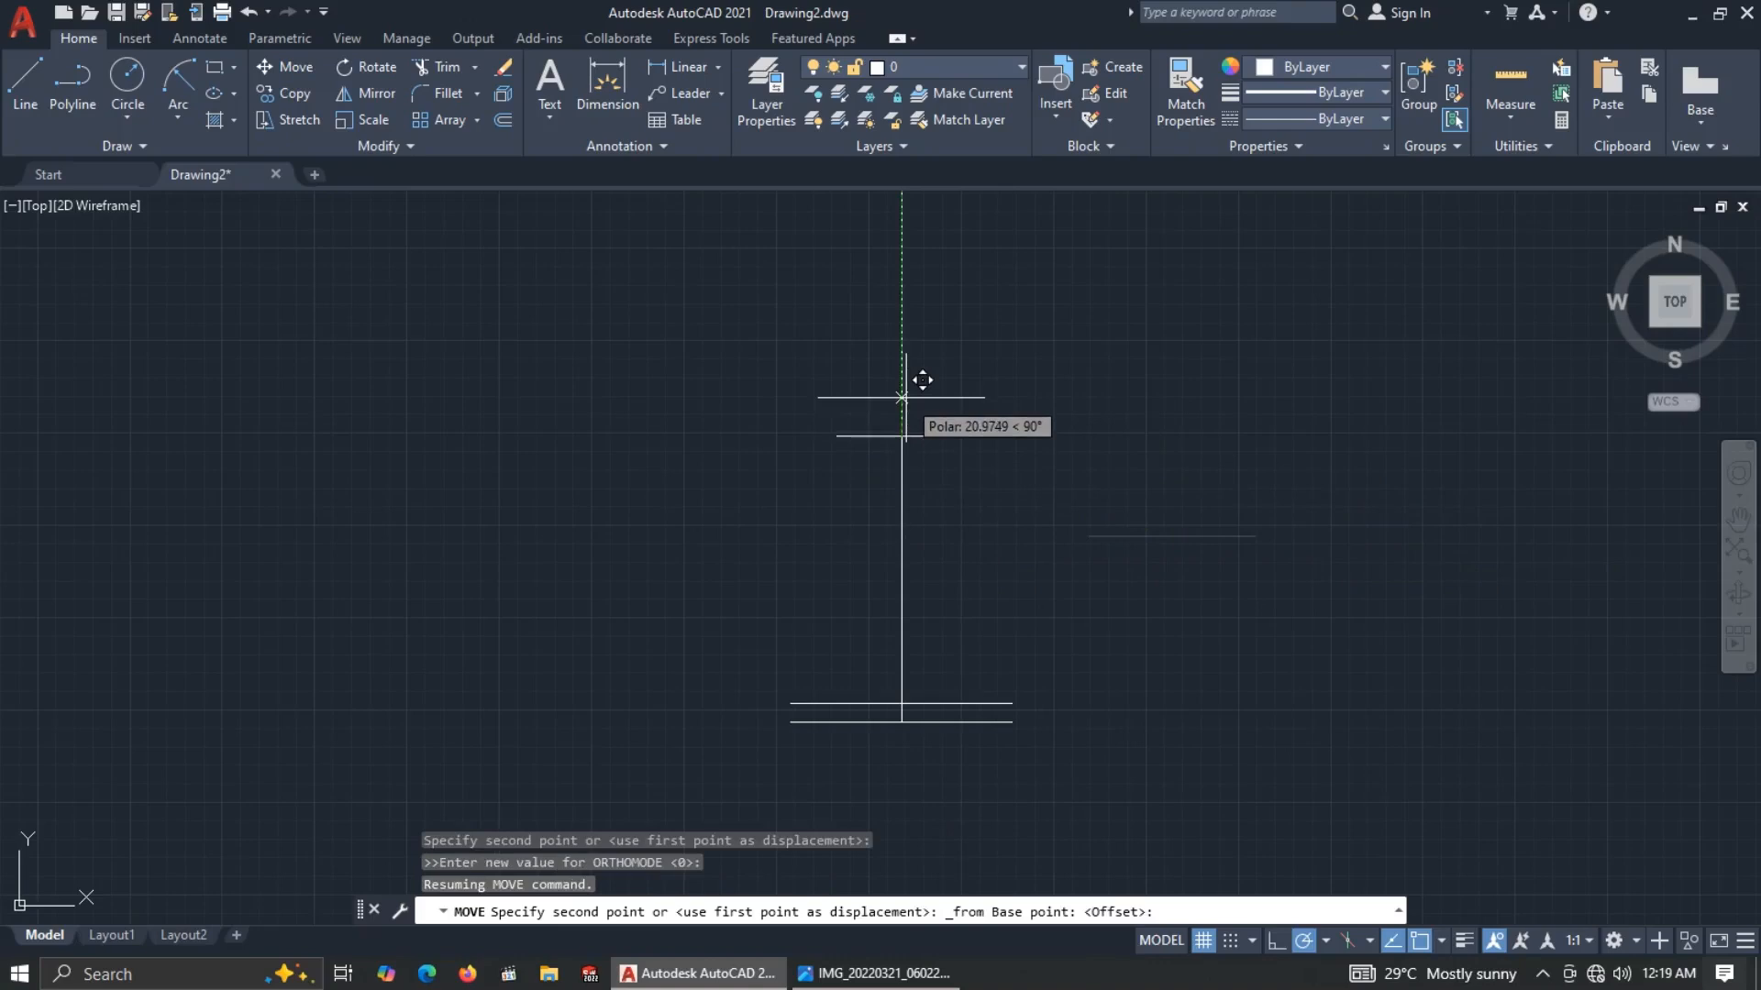
pyautogui.write('10')
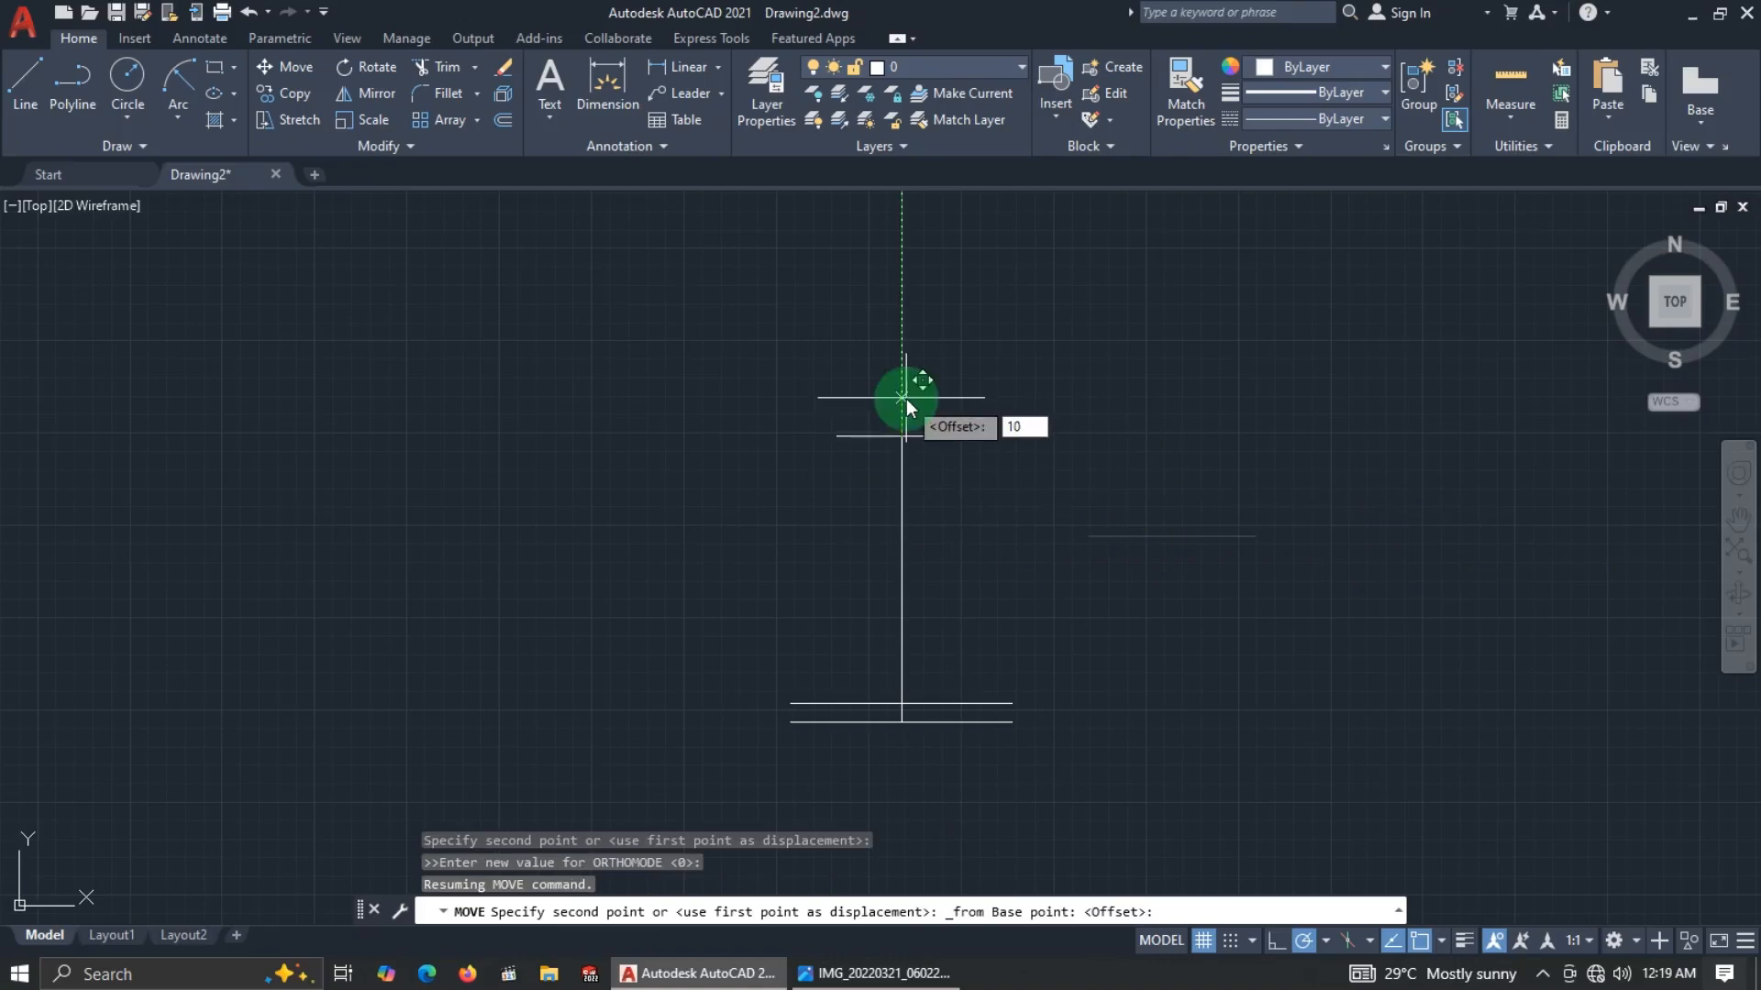
pyautogui.press('Return')
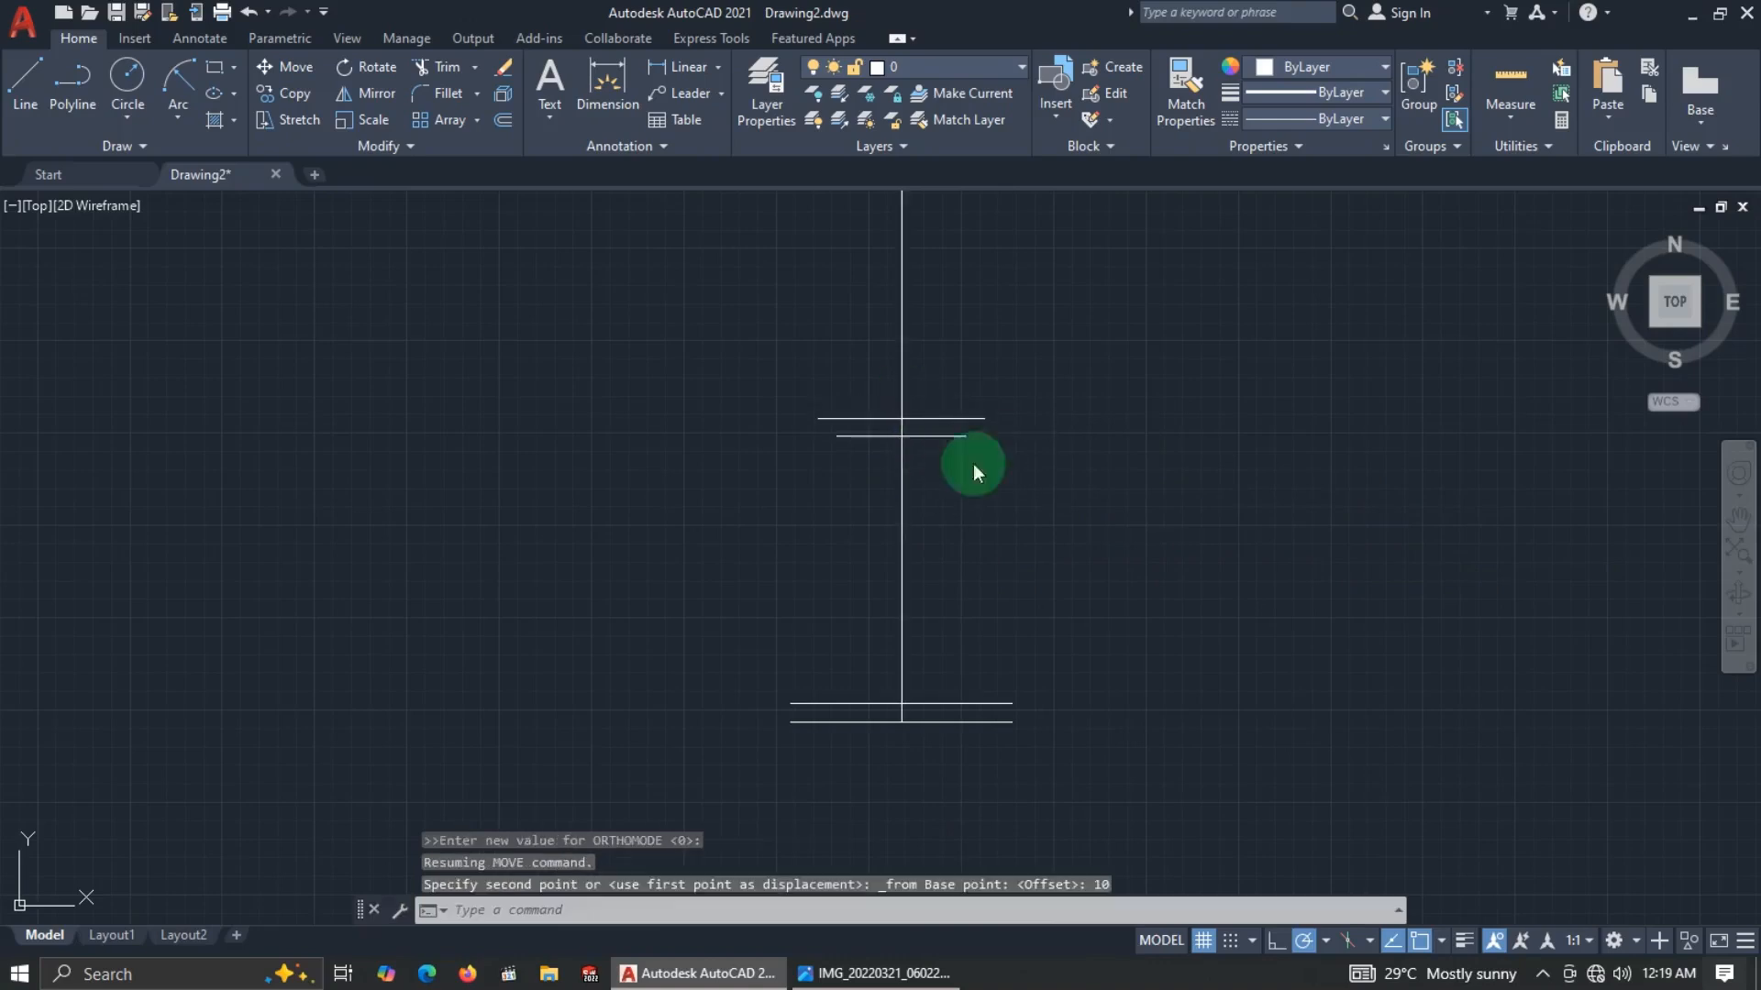
# Check the base dimensions in the reference image and draw a 100-unit horizontal line below the base lines.
pyautogui.hotkey('alt', 'Tab')
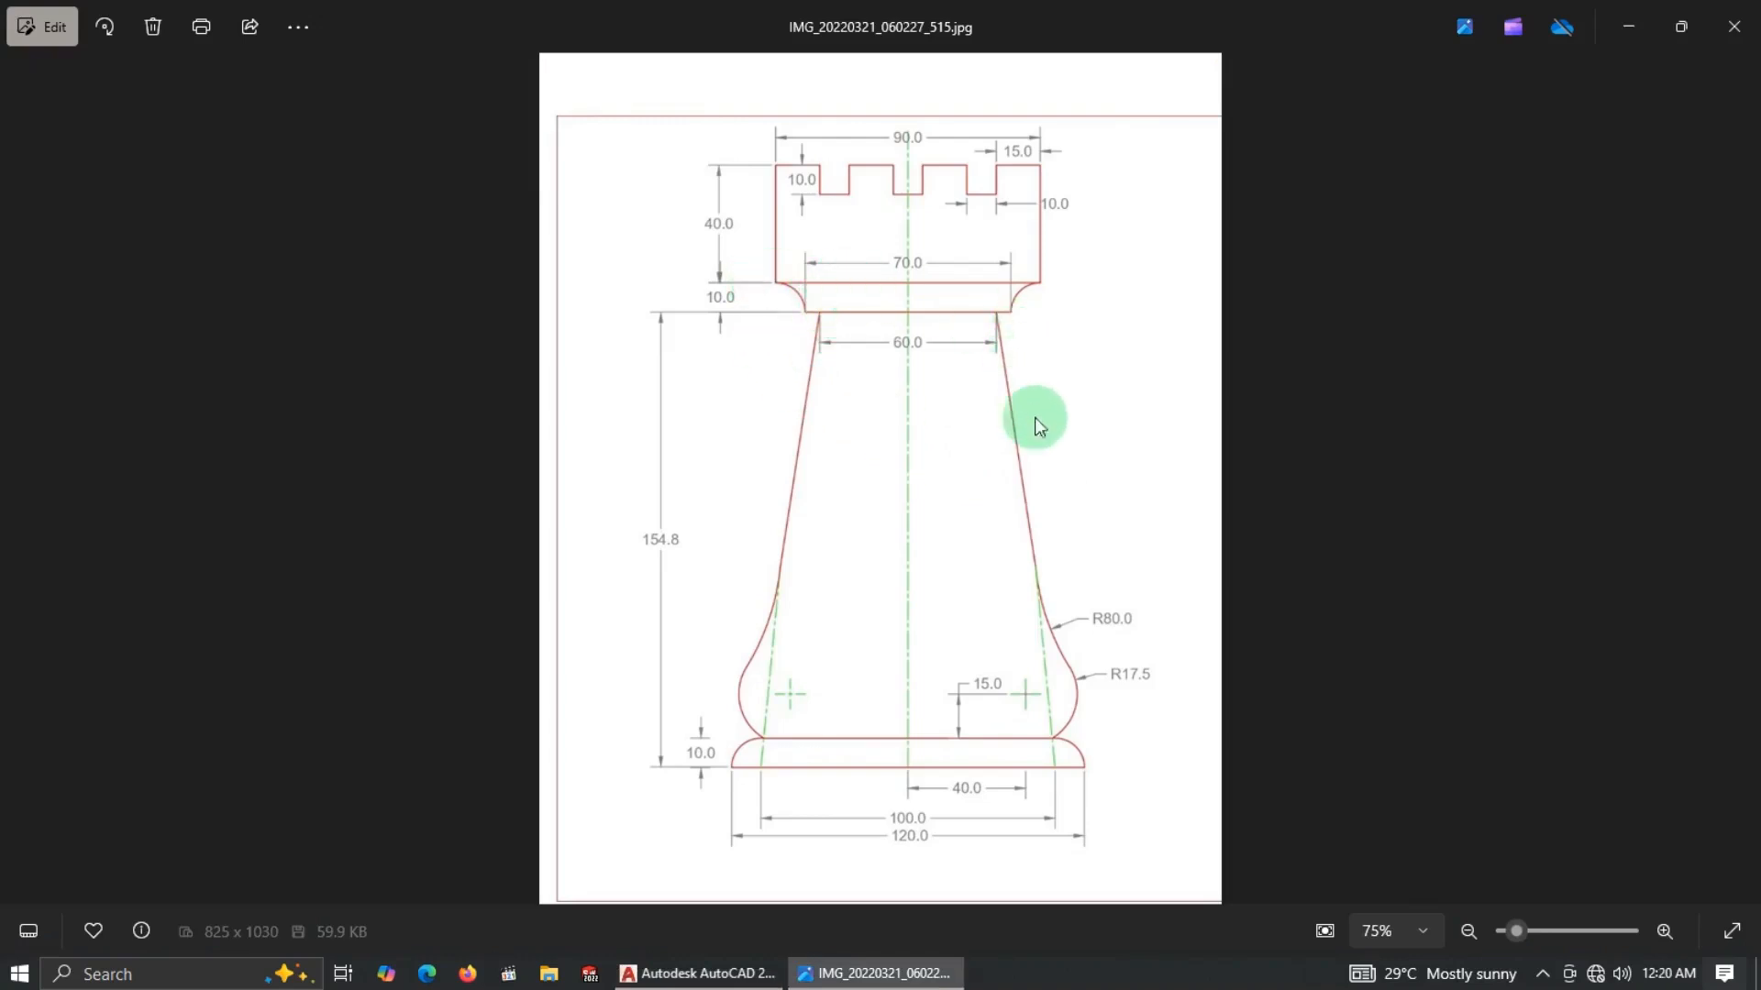
pyautogui.hotkey('alt', 'Tab')
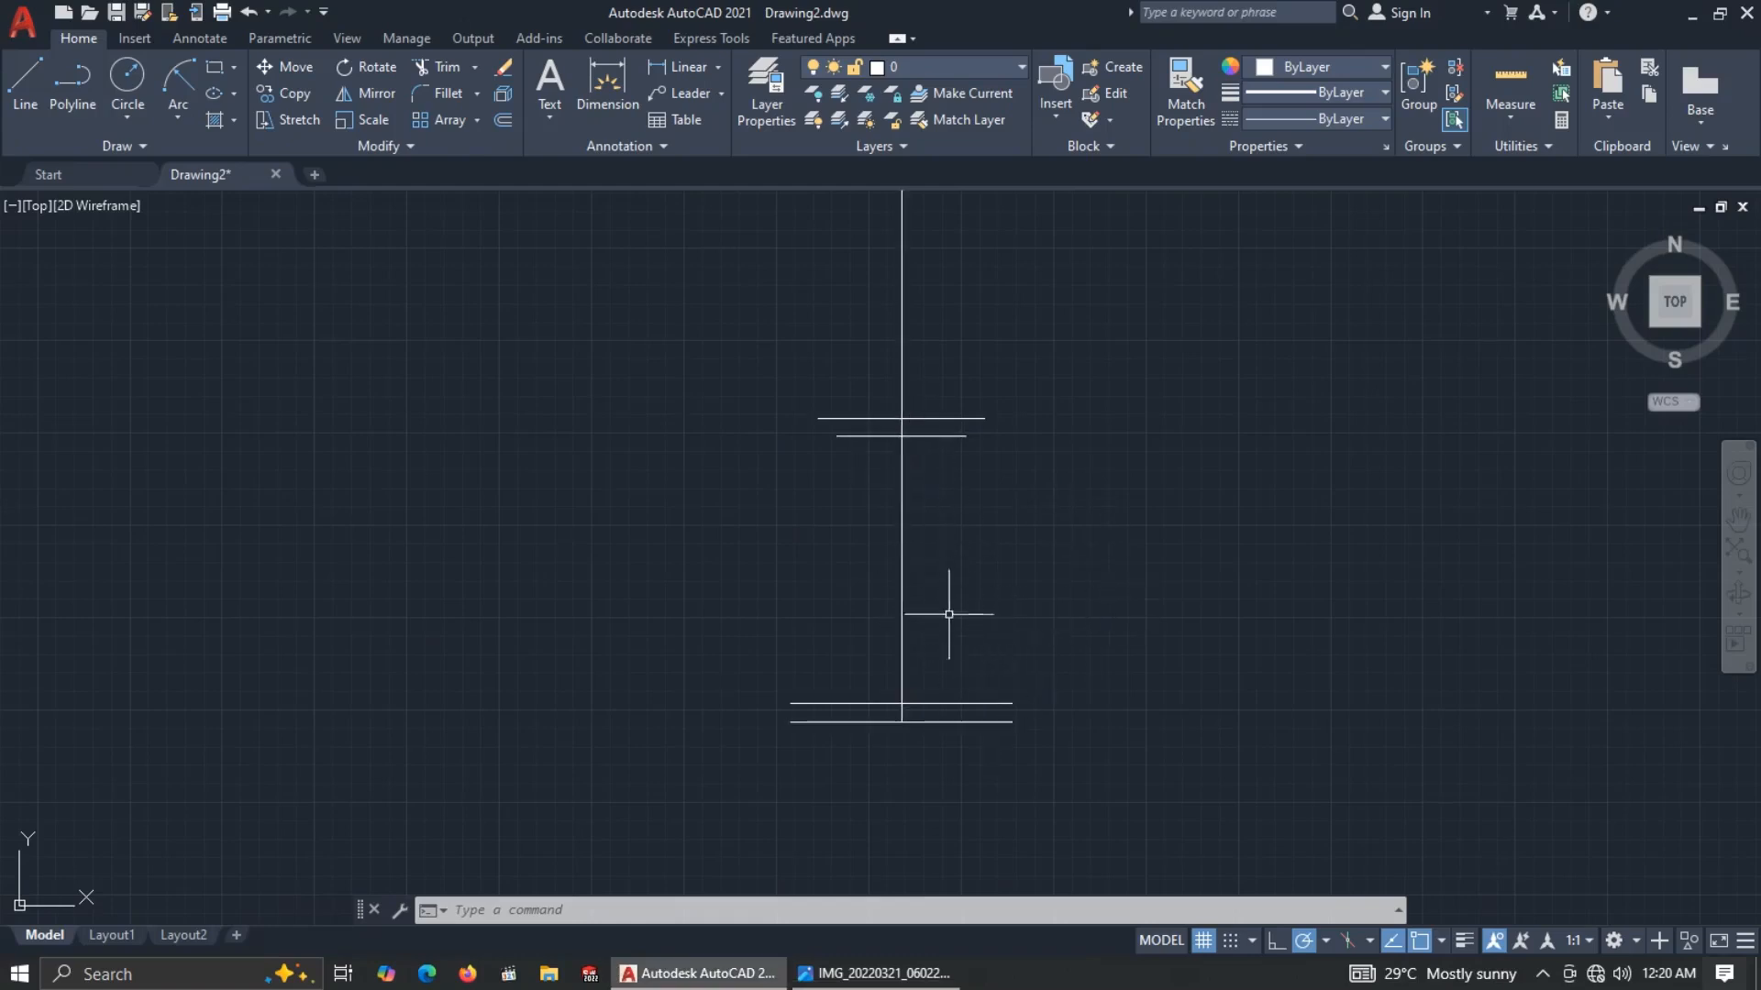
pyautogui.hotkey('alt', 'Tab')
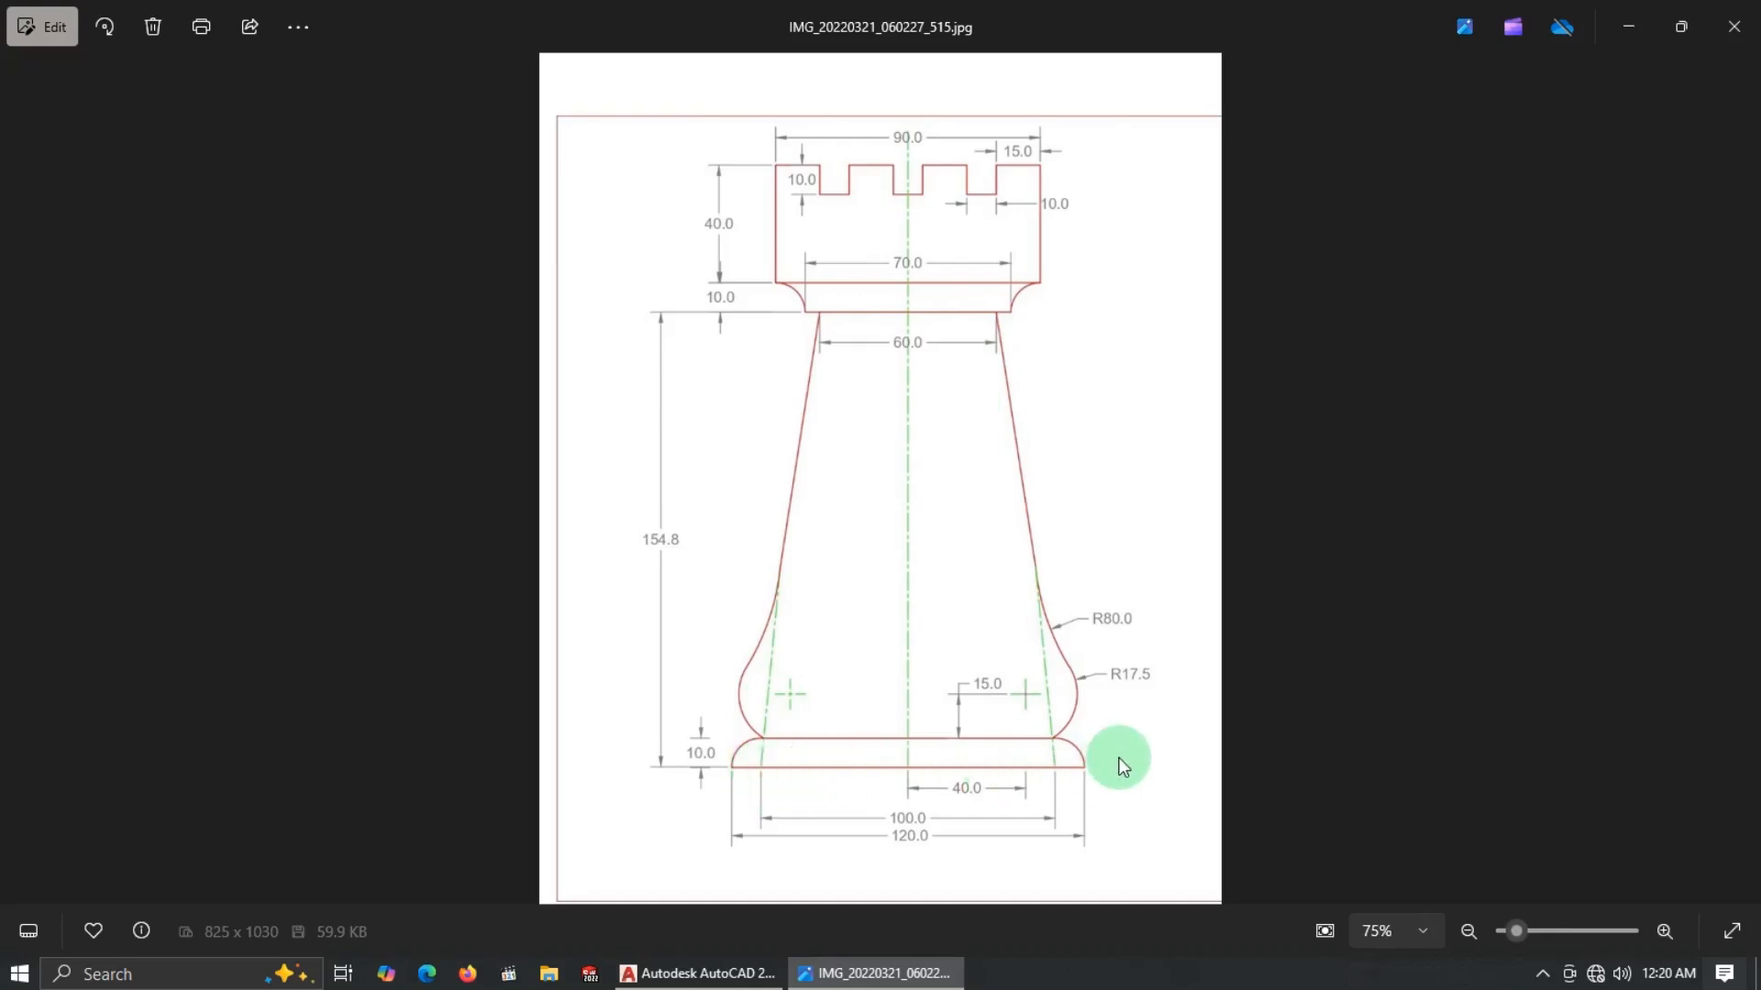
pyautogui.hotkey('alt', 'Tab')
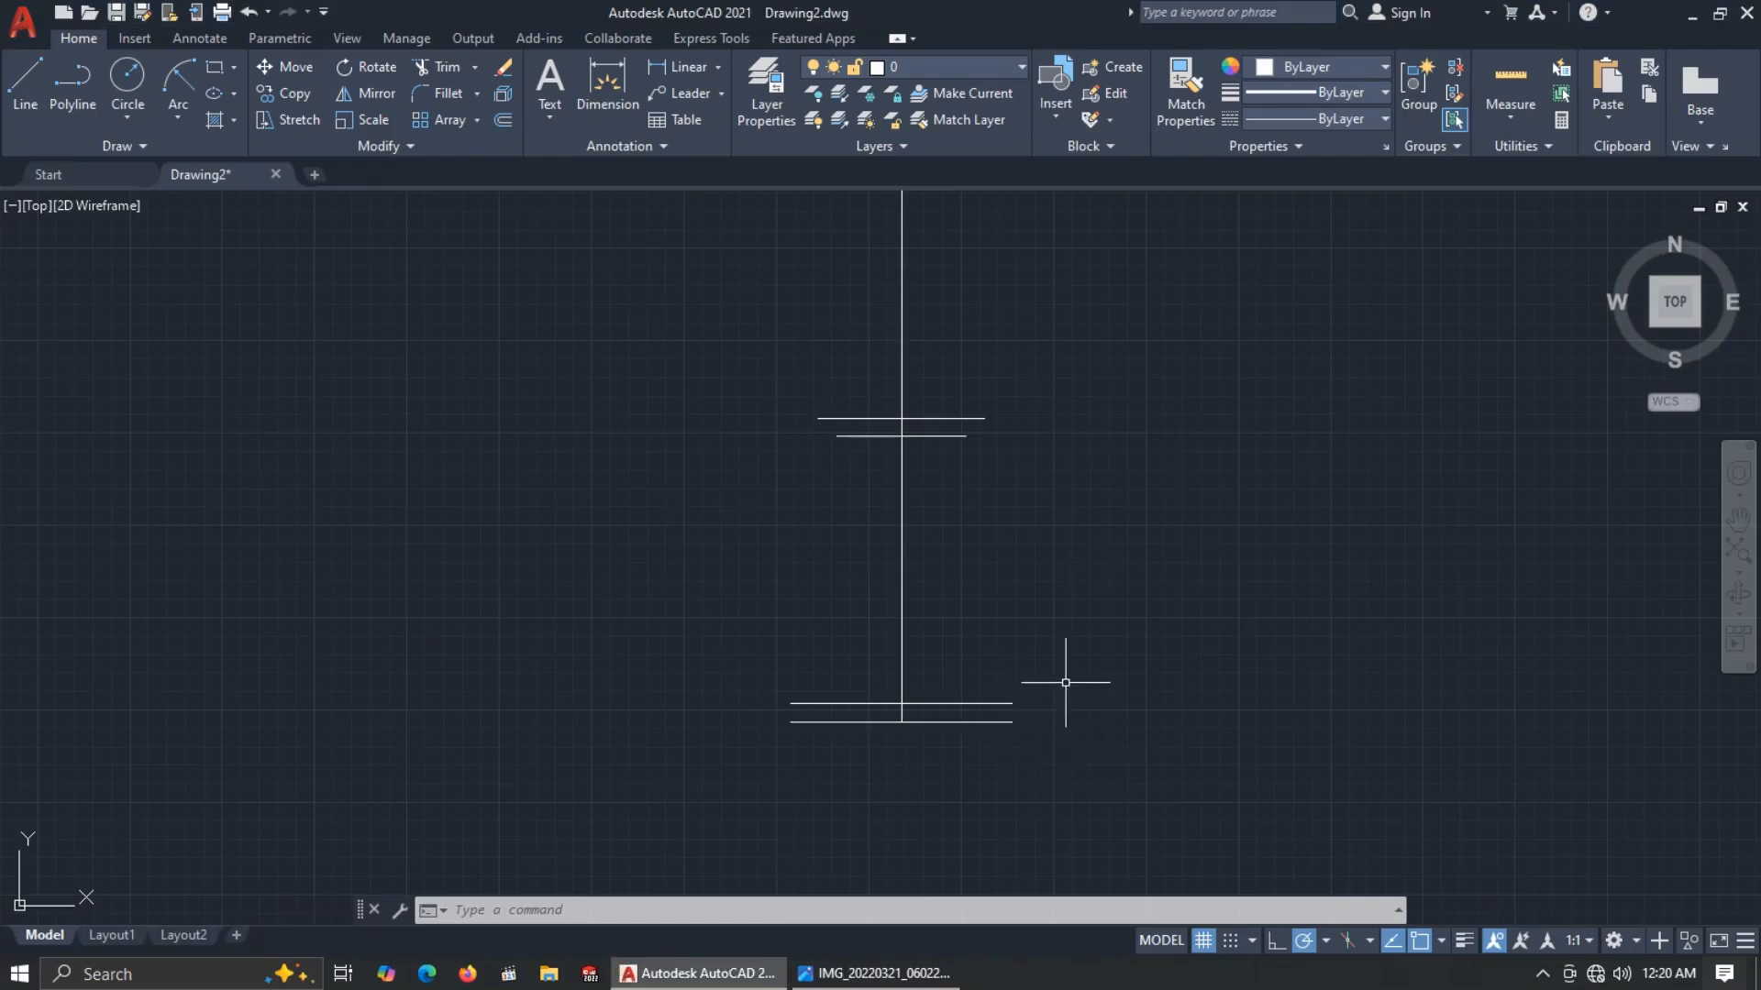
pyautogui.write('l')
pyautogui.press('Return')
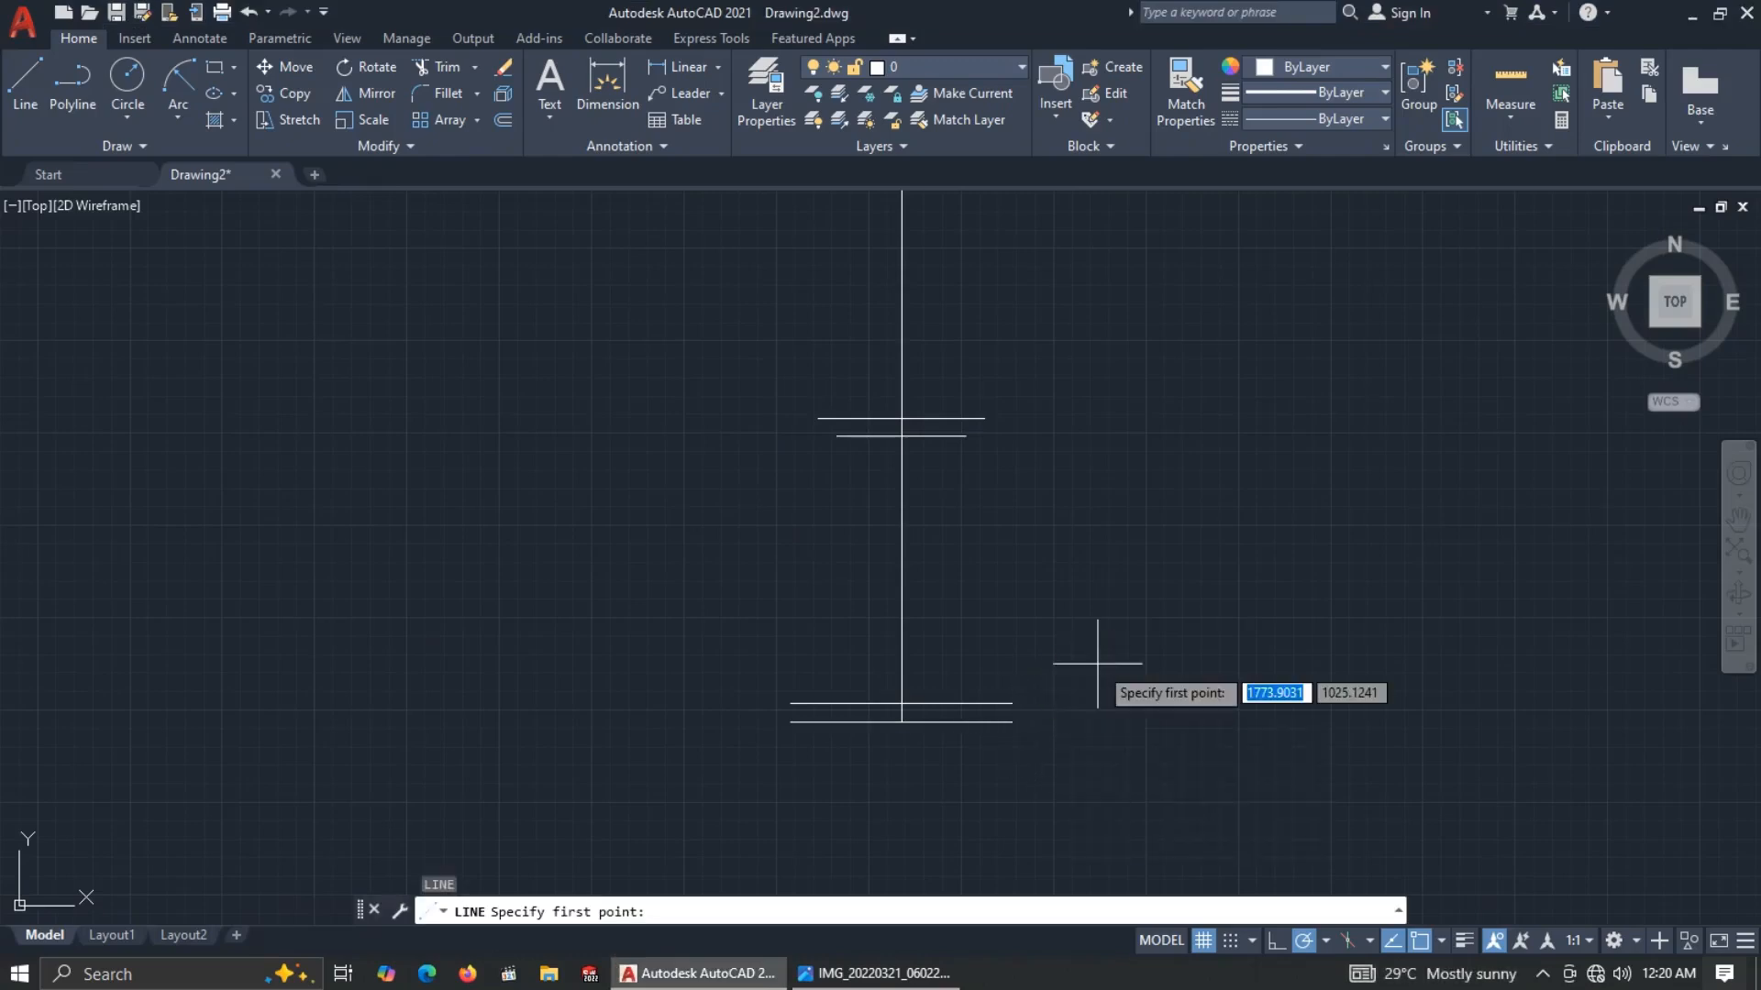
pyautogui.click(866, 792)
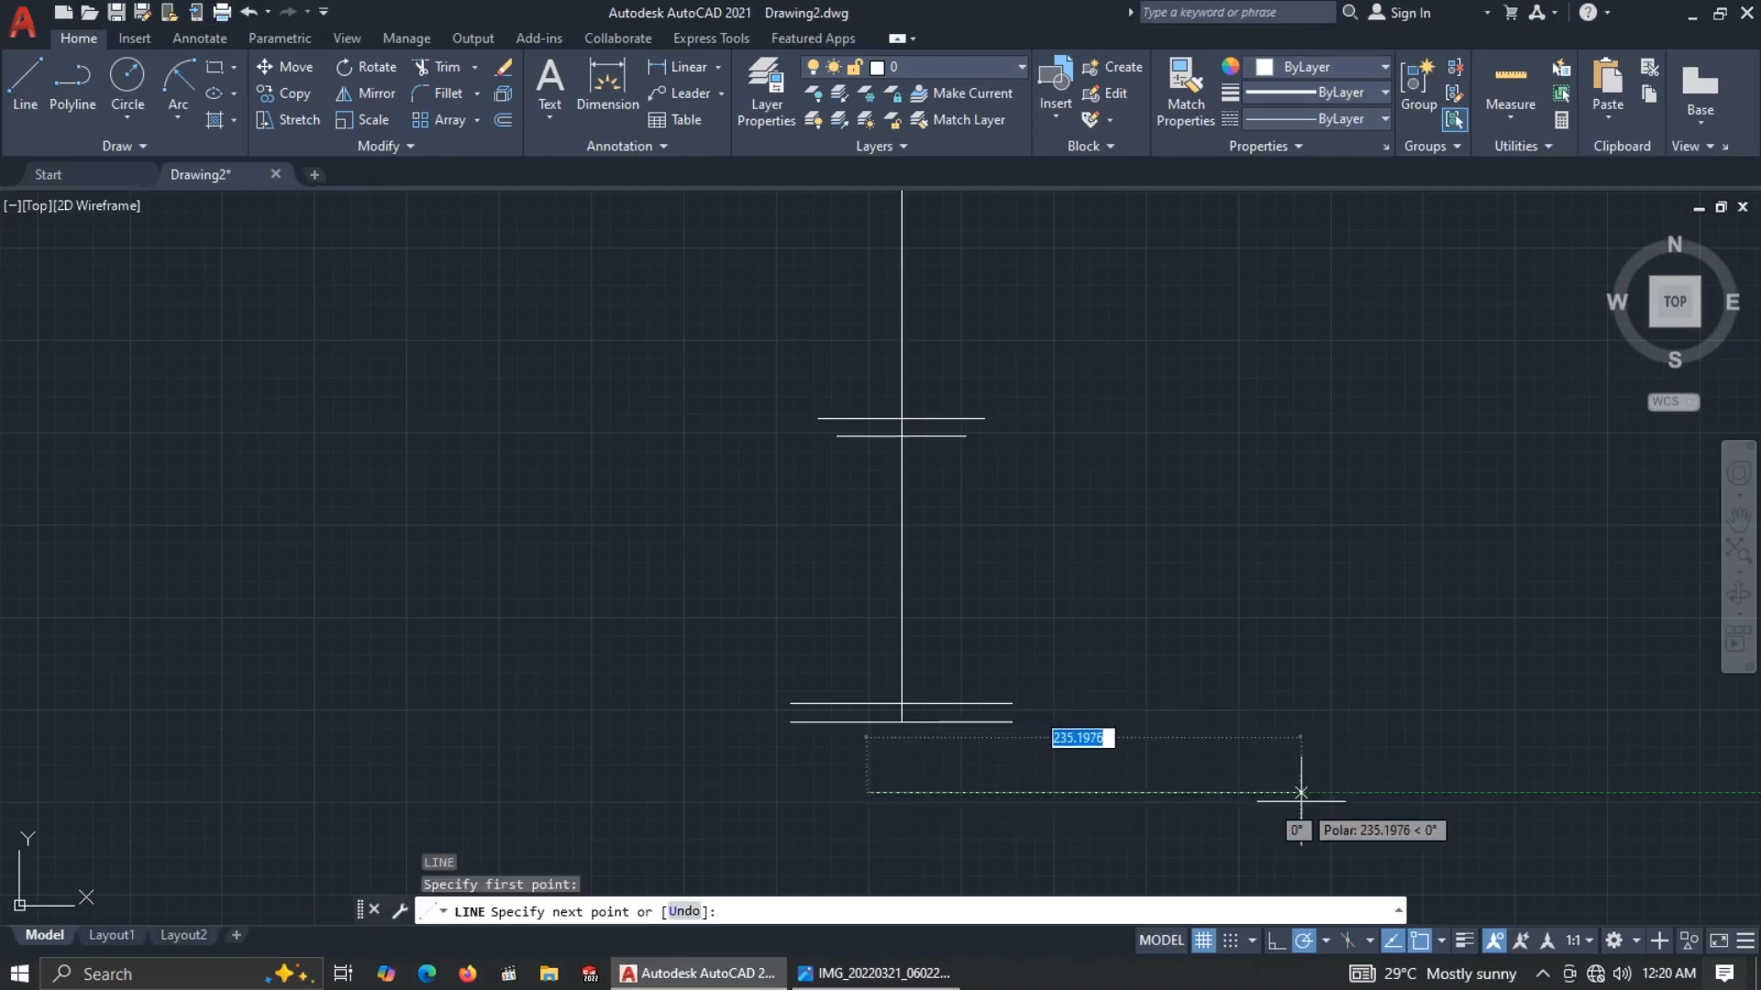
pyautogui.write('100')
pyautogui.press('Return')
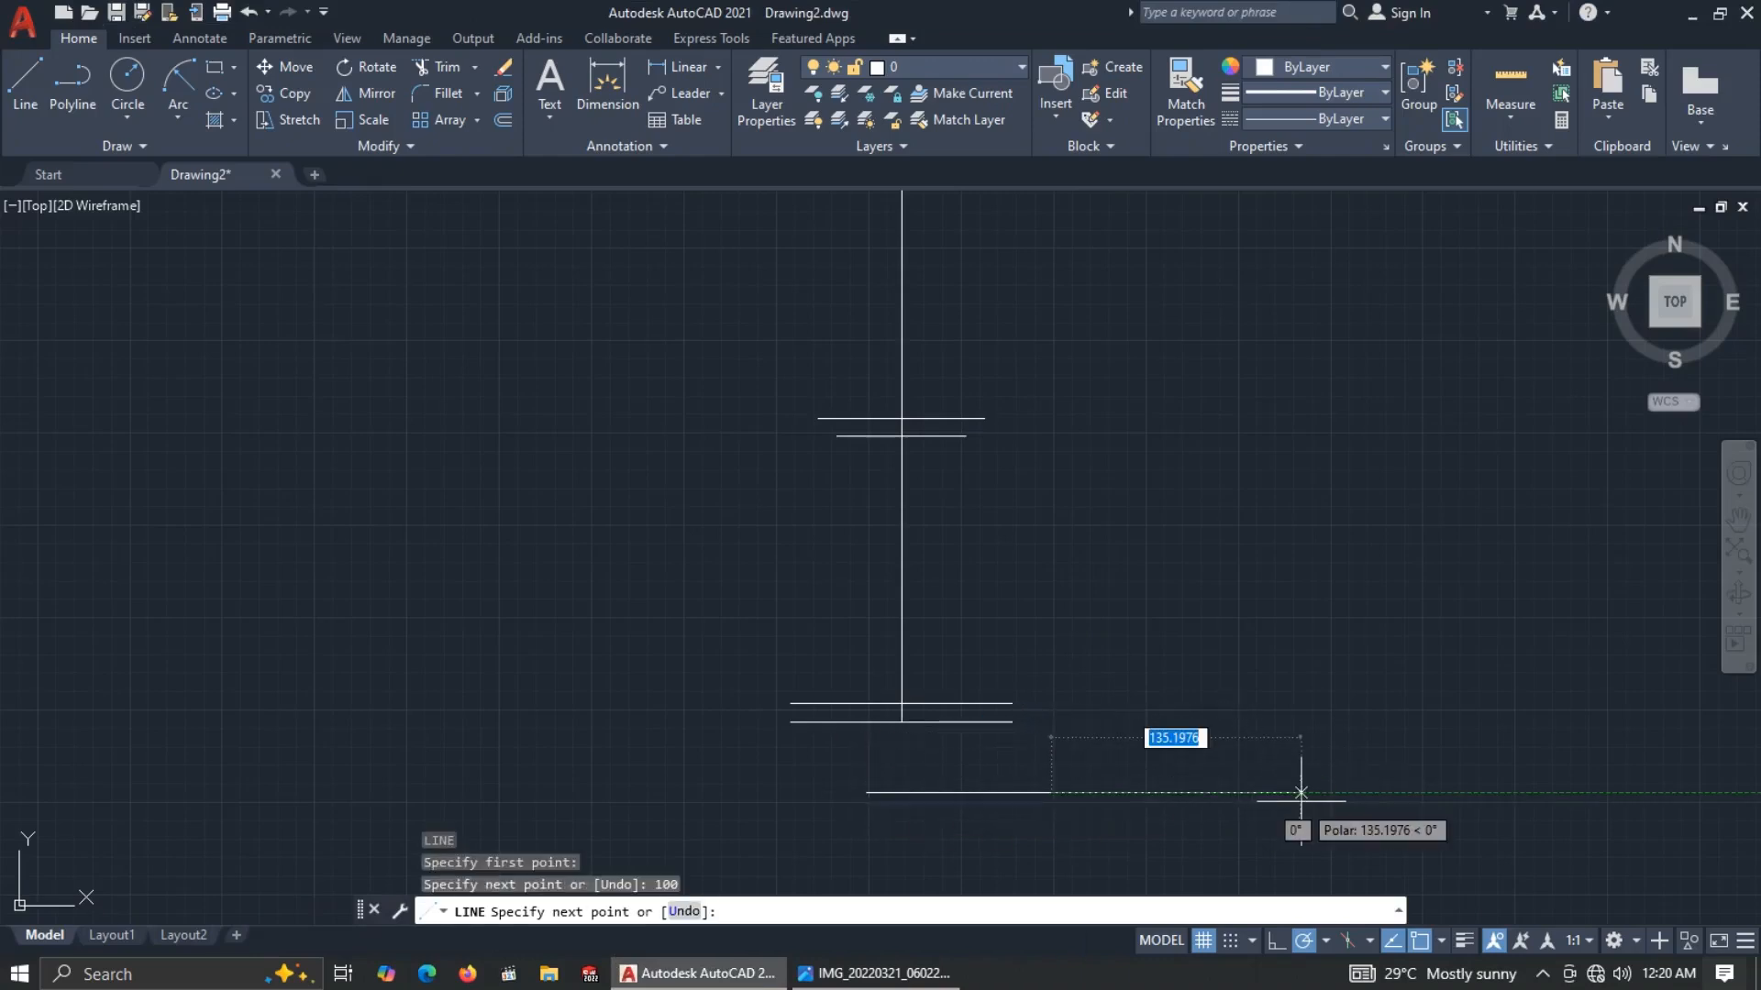
pyautogui.press('Escape')
# Move the 100-unit line by its midpoint onto the midpoint of the lower base line.
pyautogui.click(951, 776)
pyautogui.write('m')
pyautogui.press('Return')
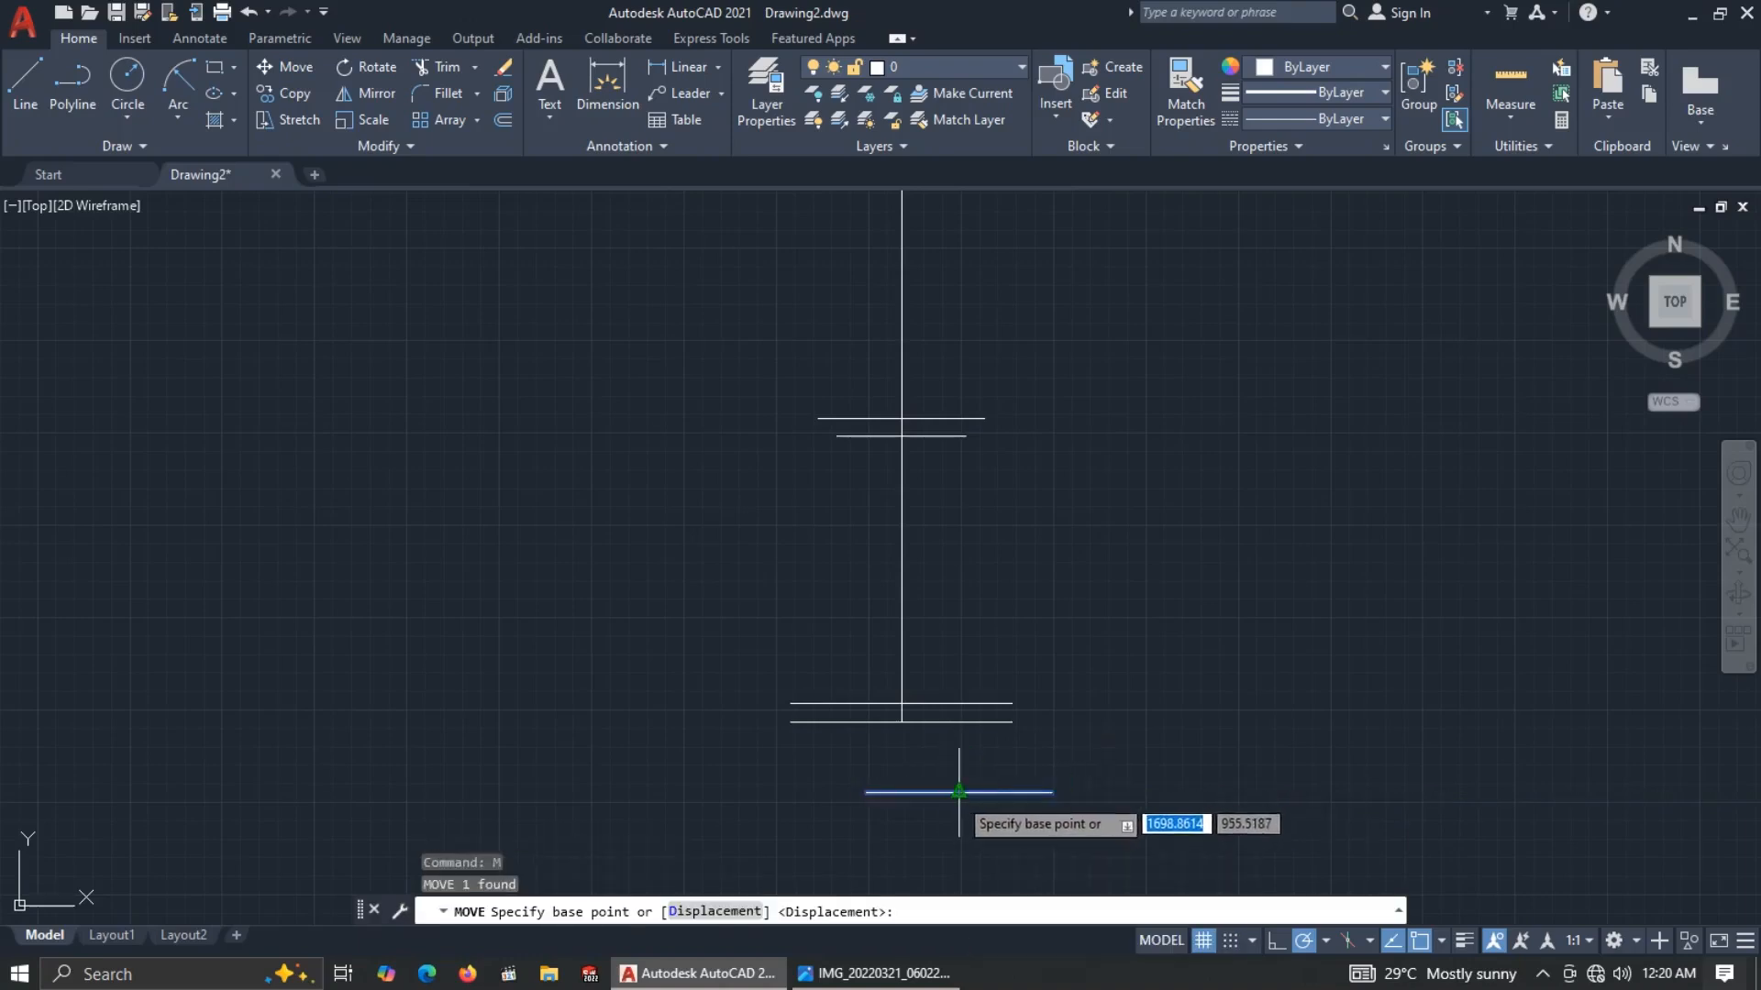
pyautogui.click(959, 792)
pyautogui.click(922, 711)
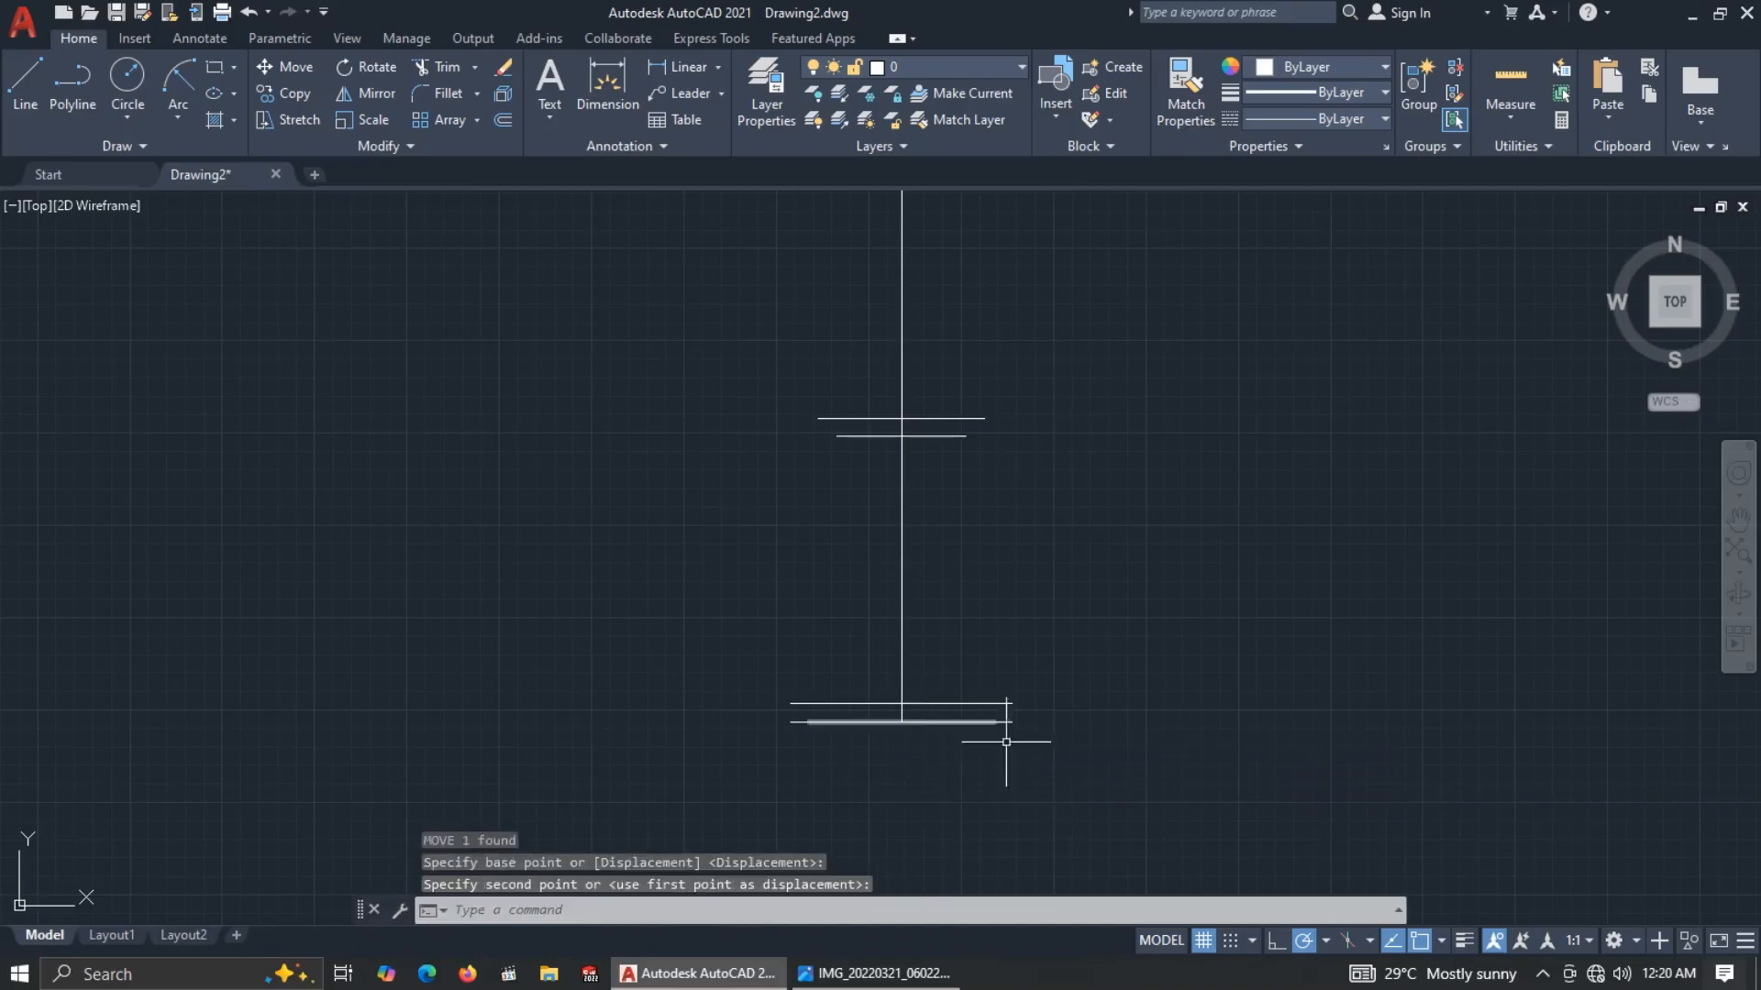
# Check the body's top width in the reference image and draw a 60-unit horizontal line to the right of the vertical axis.
pyautogui.hotkey('alt', 'Tab')
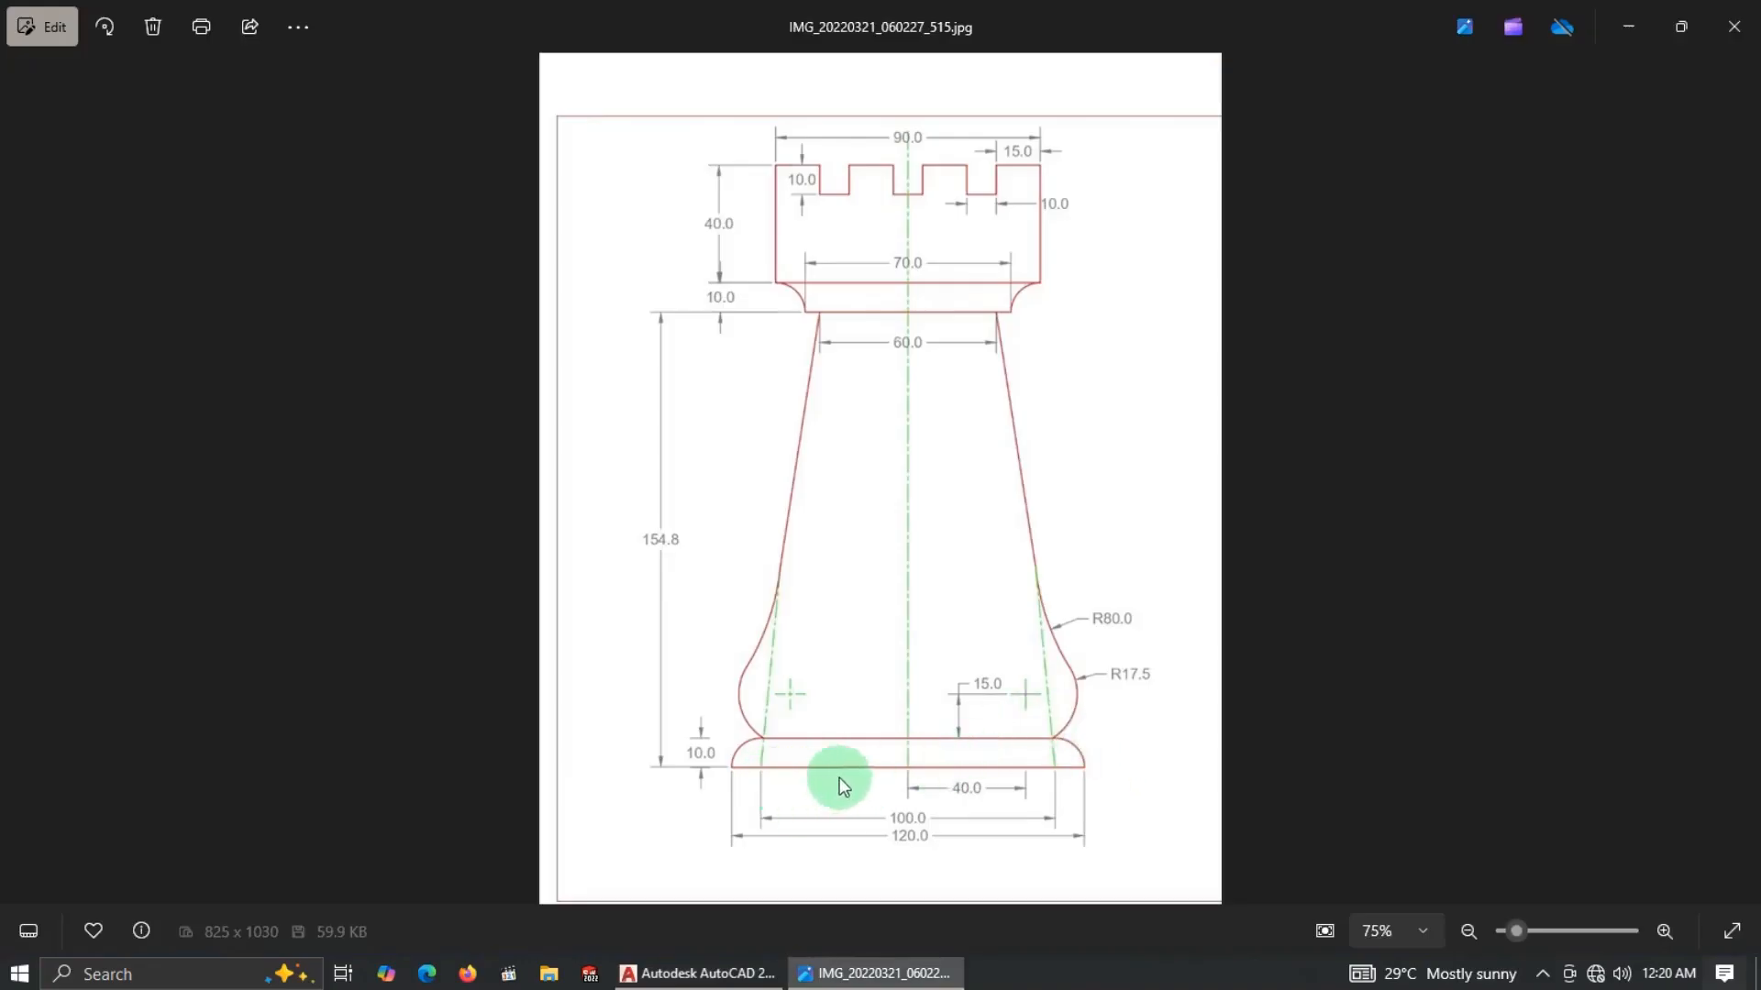
pyautogui.hotkey('alt', 'Tab')
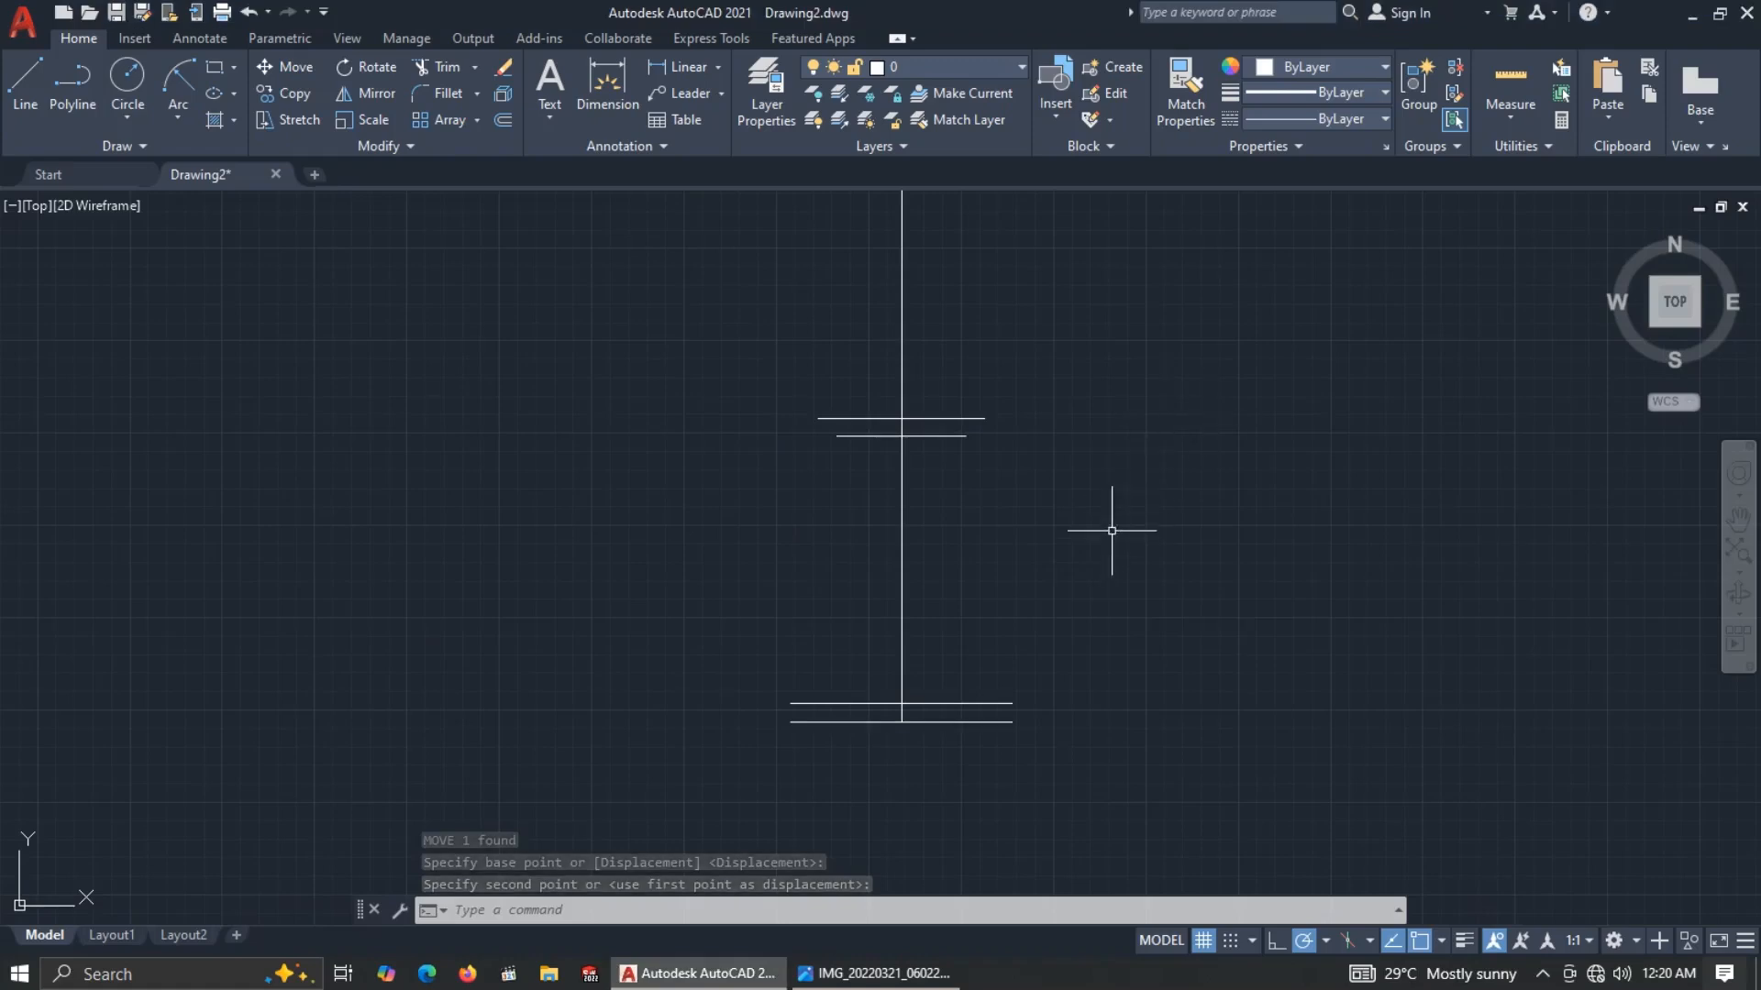
pyautogui.write('l')
pyautogui.press('Return')
pyautogui.click(1114, 478)
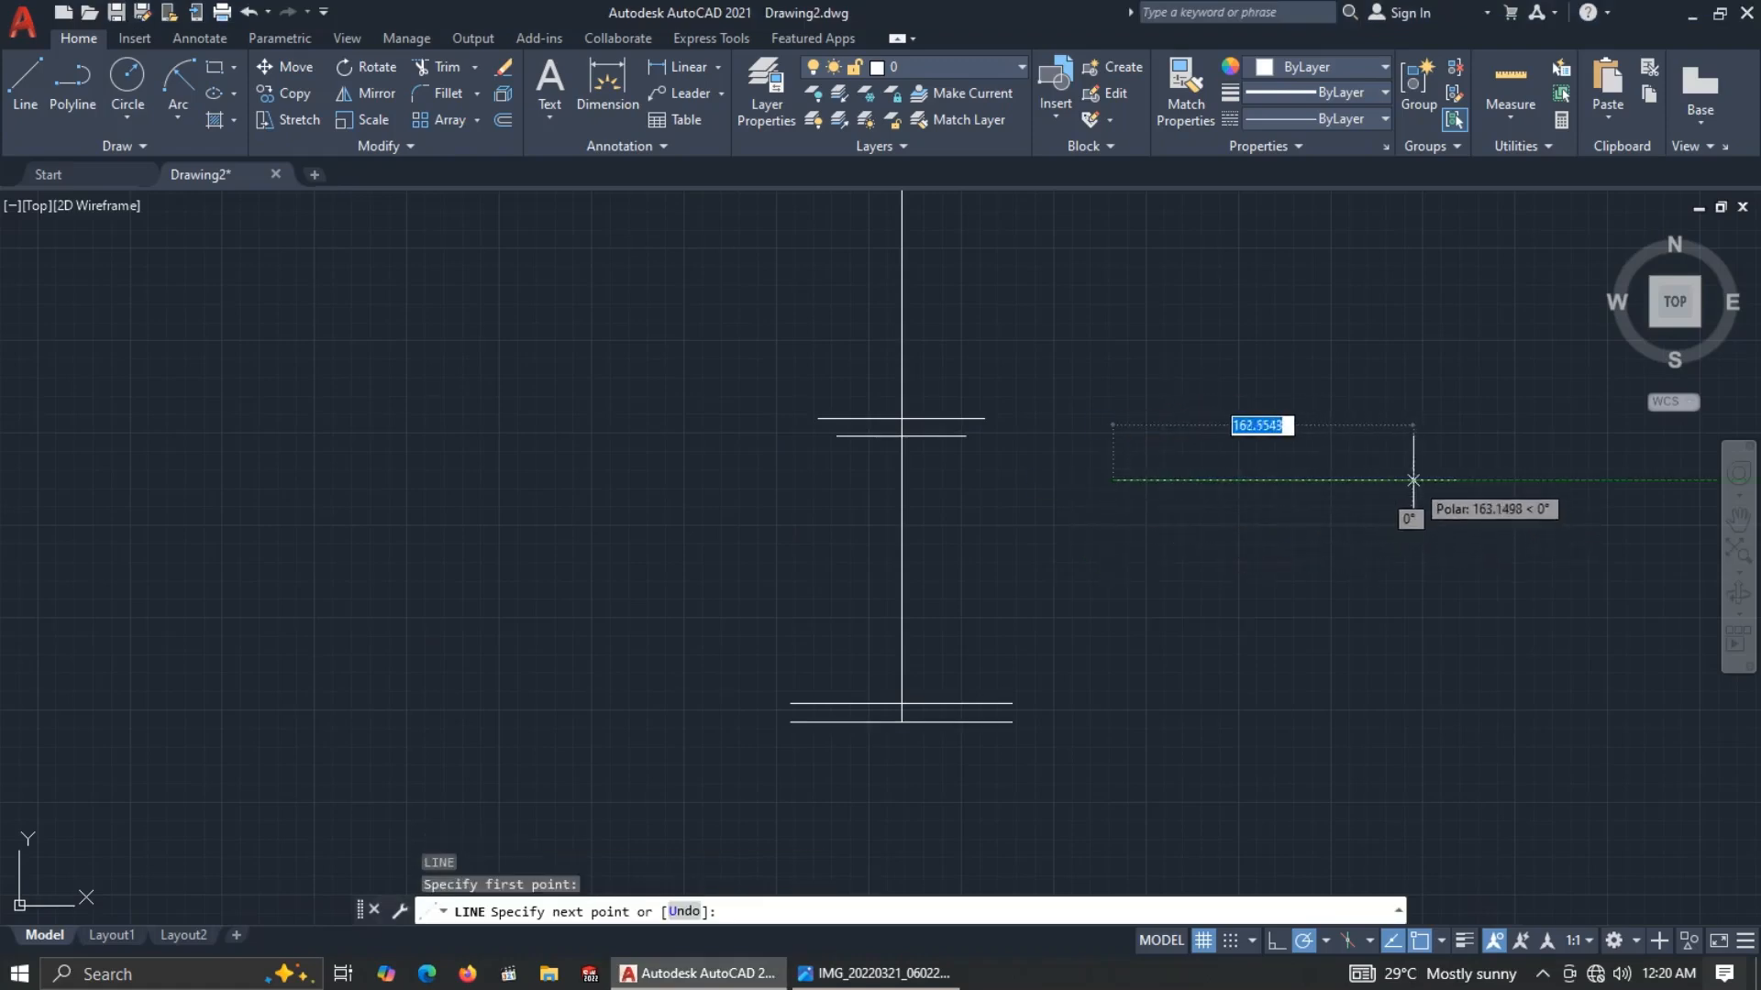
pyautogui.write('60')
pyautogui.press('Return')
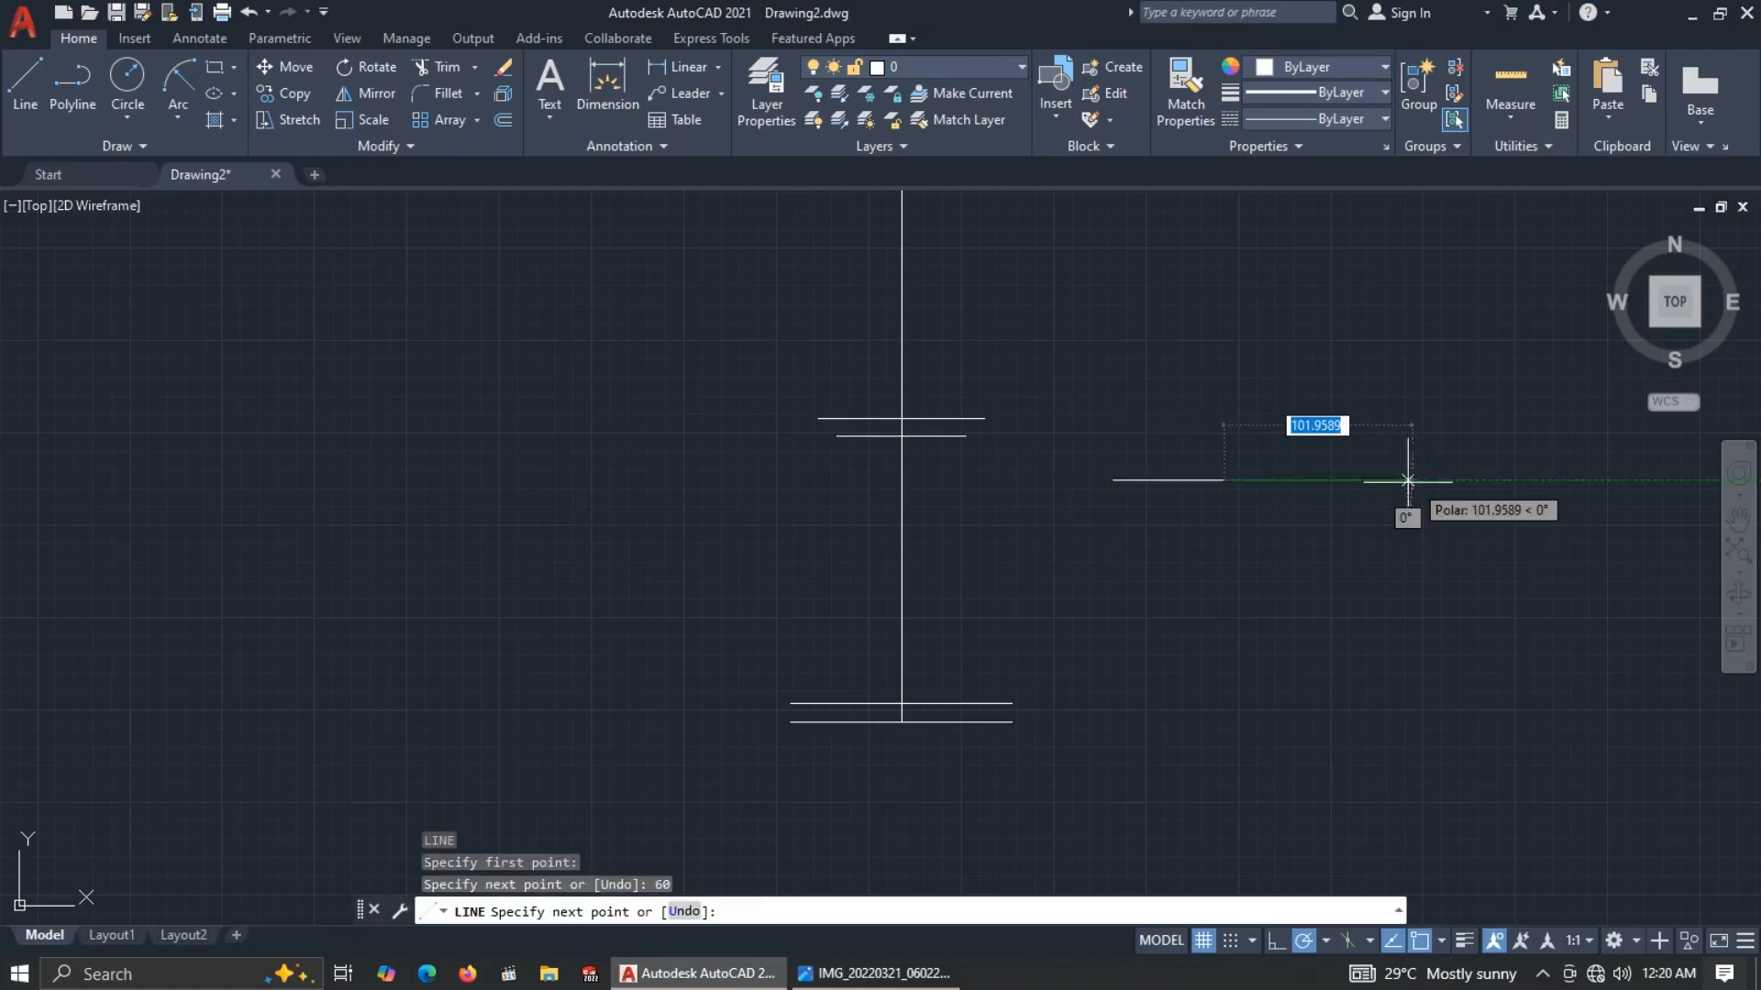
pyautogui.press('Escape')
# Move the 60-unit line by its midpoint onto the midpoint of the 70-unit collar line and check its placement.
pyautogui.click(1190, 508)
pyautogui.click(1148, 440)
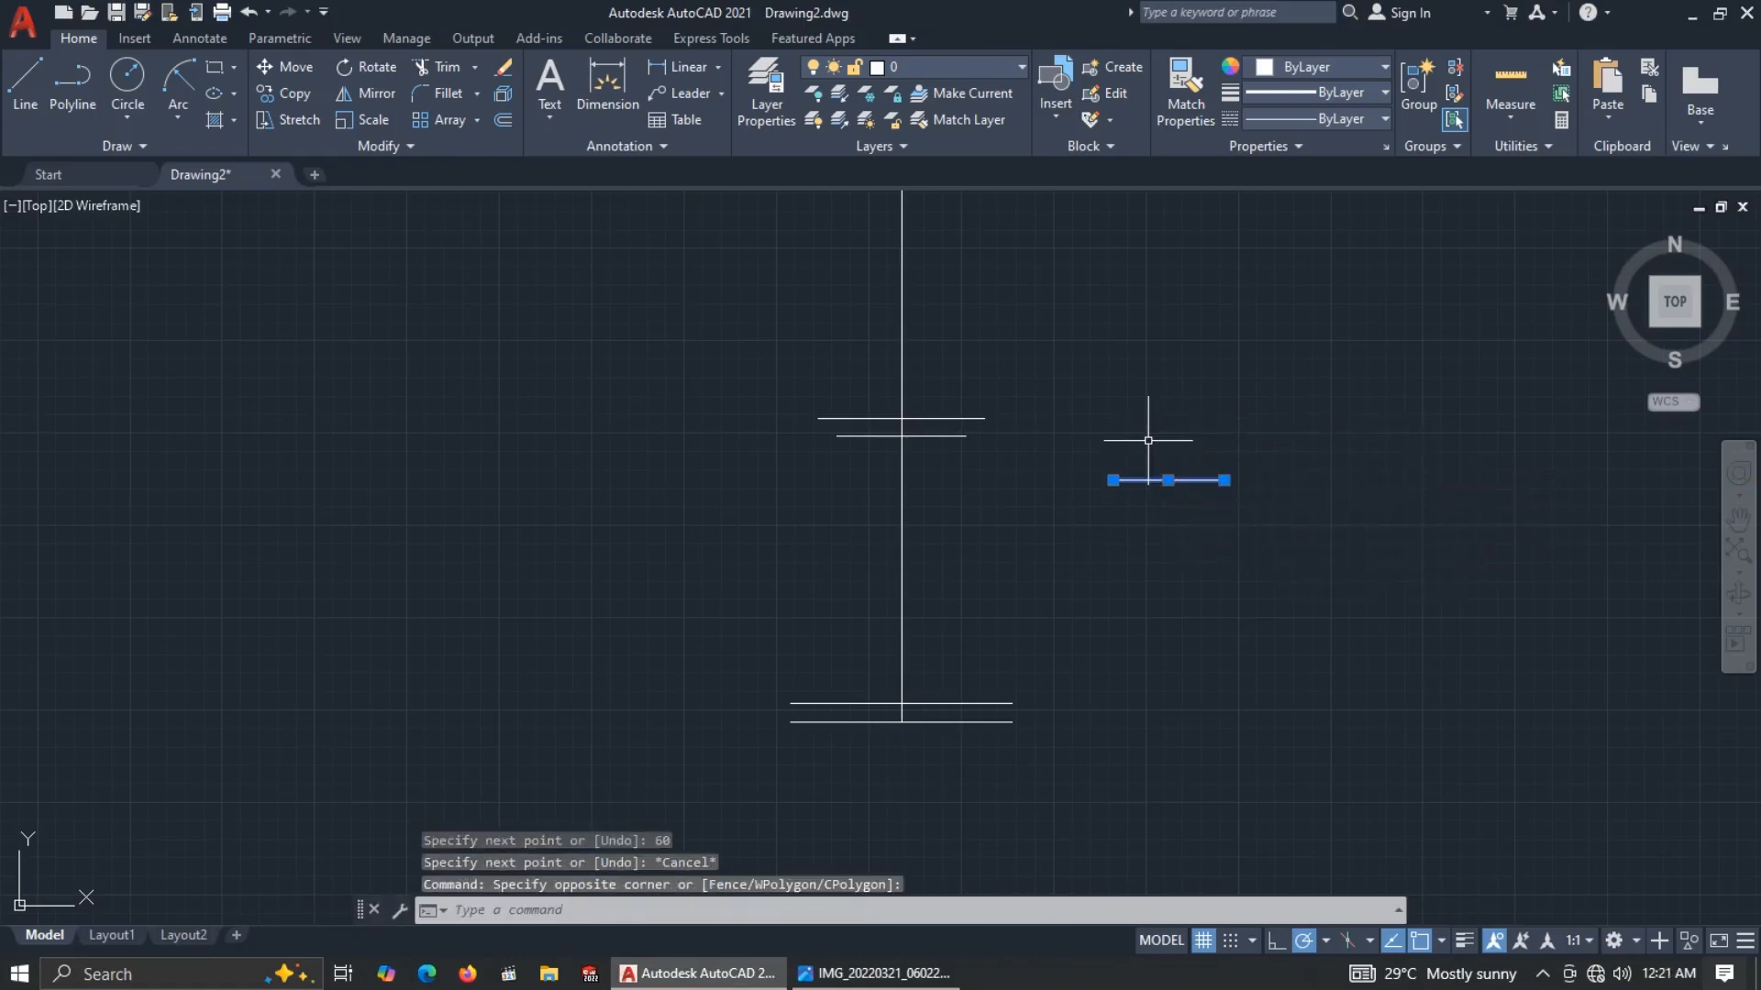
pyautogui.write('m')
pyautogui.press('Return')
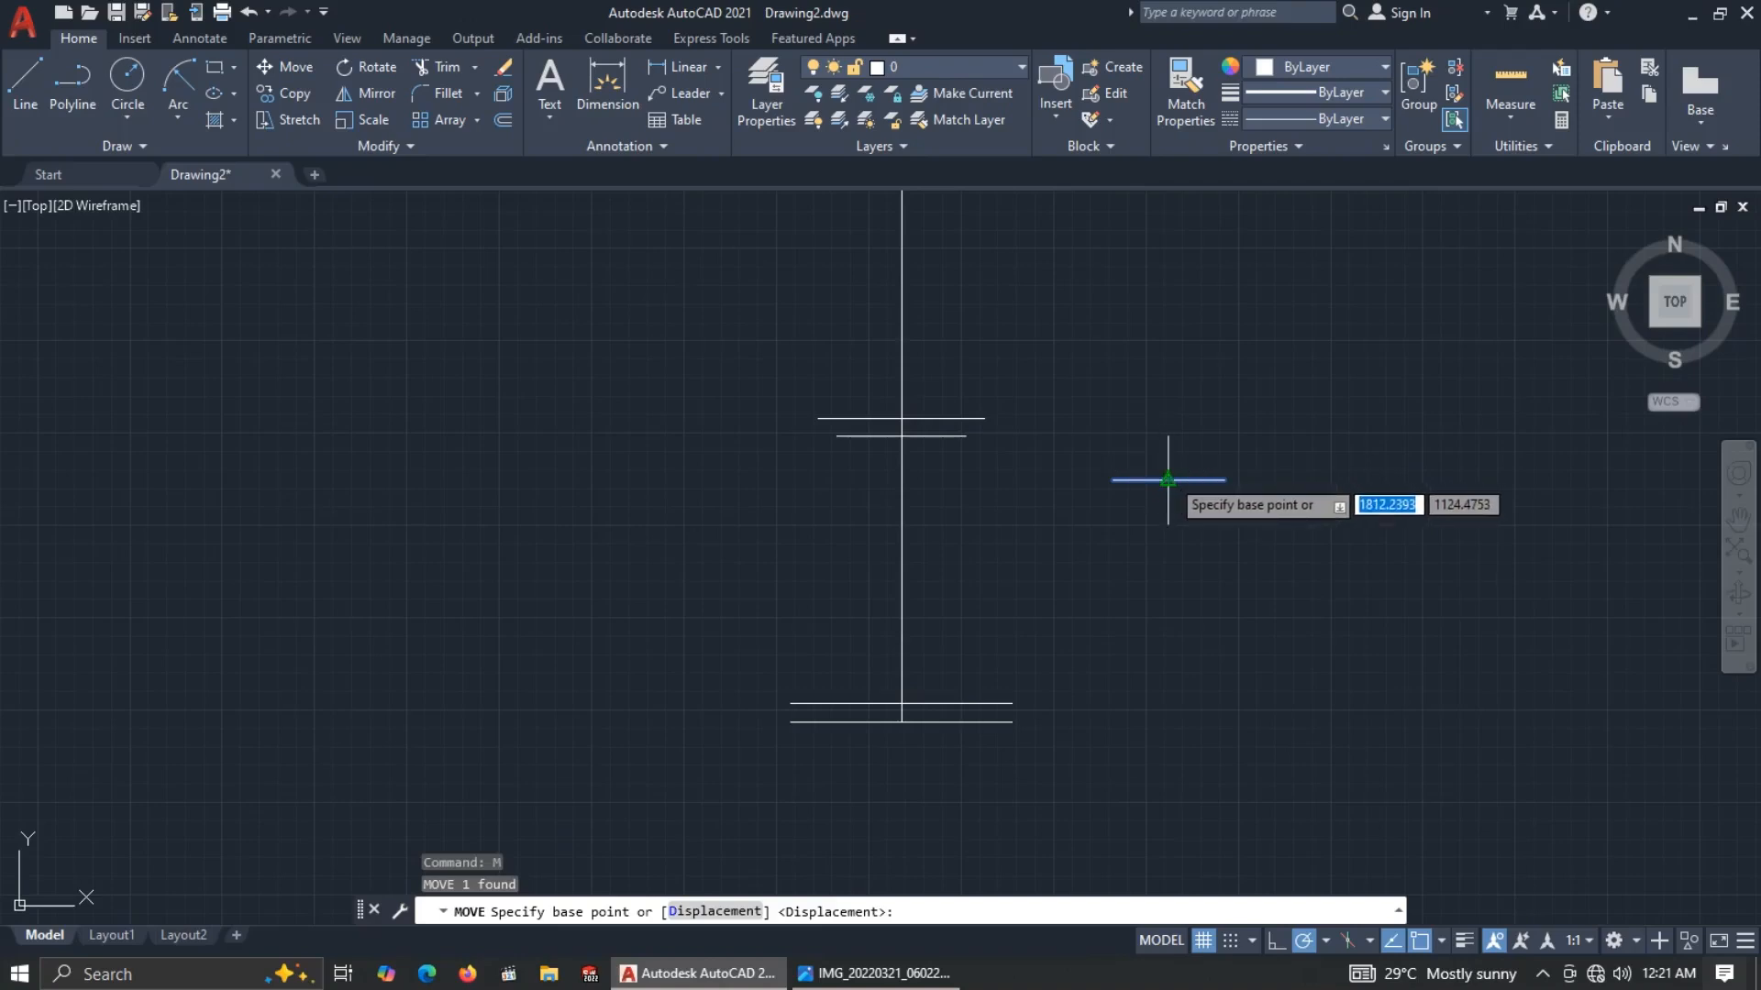
pyautogui.click(1142, 479)
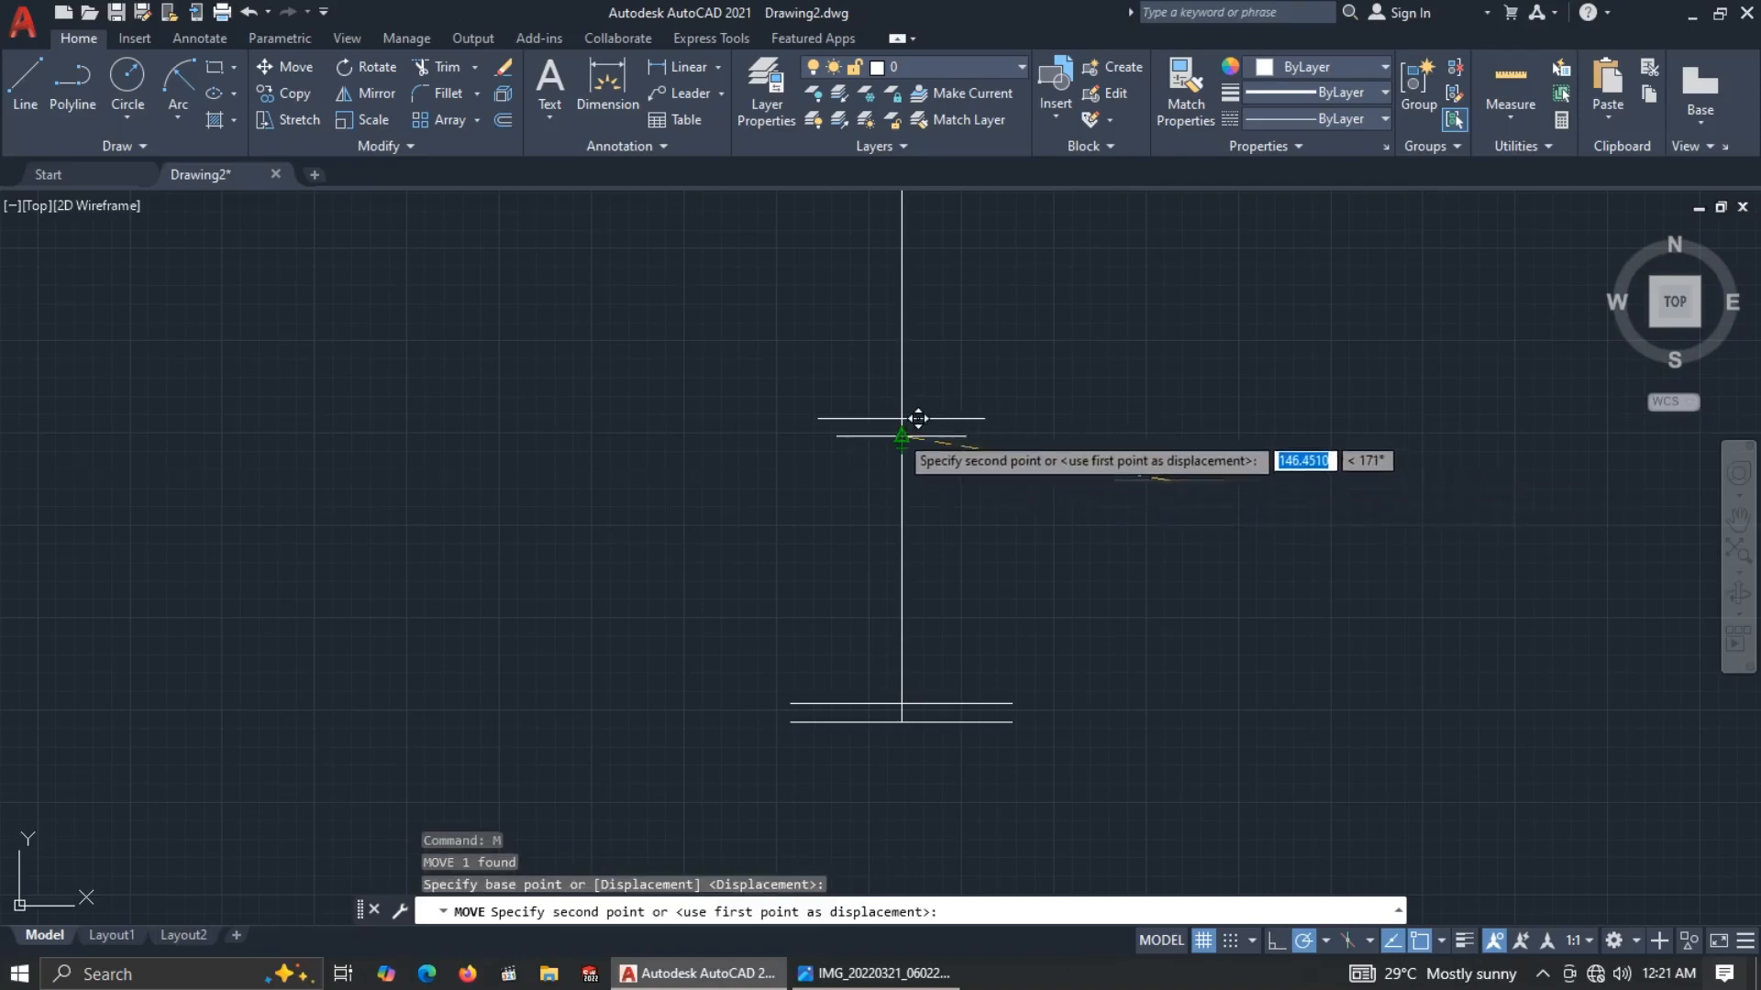
pyautogui.click(918, 433)
pyautogui.scroll(6, 928, 447)
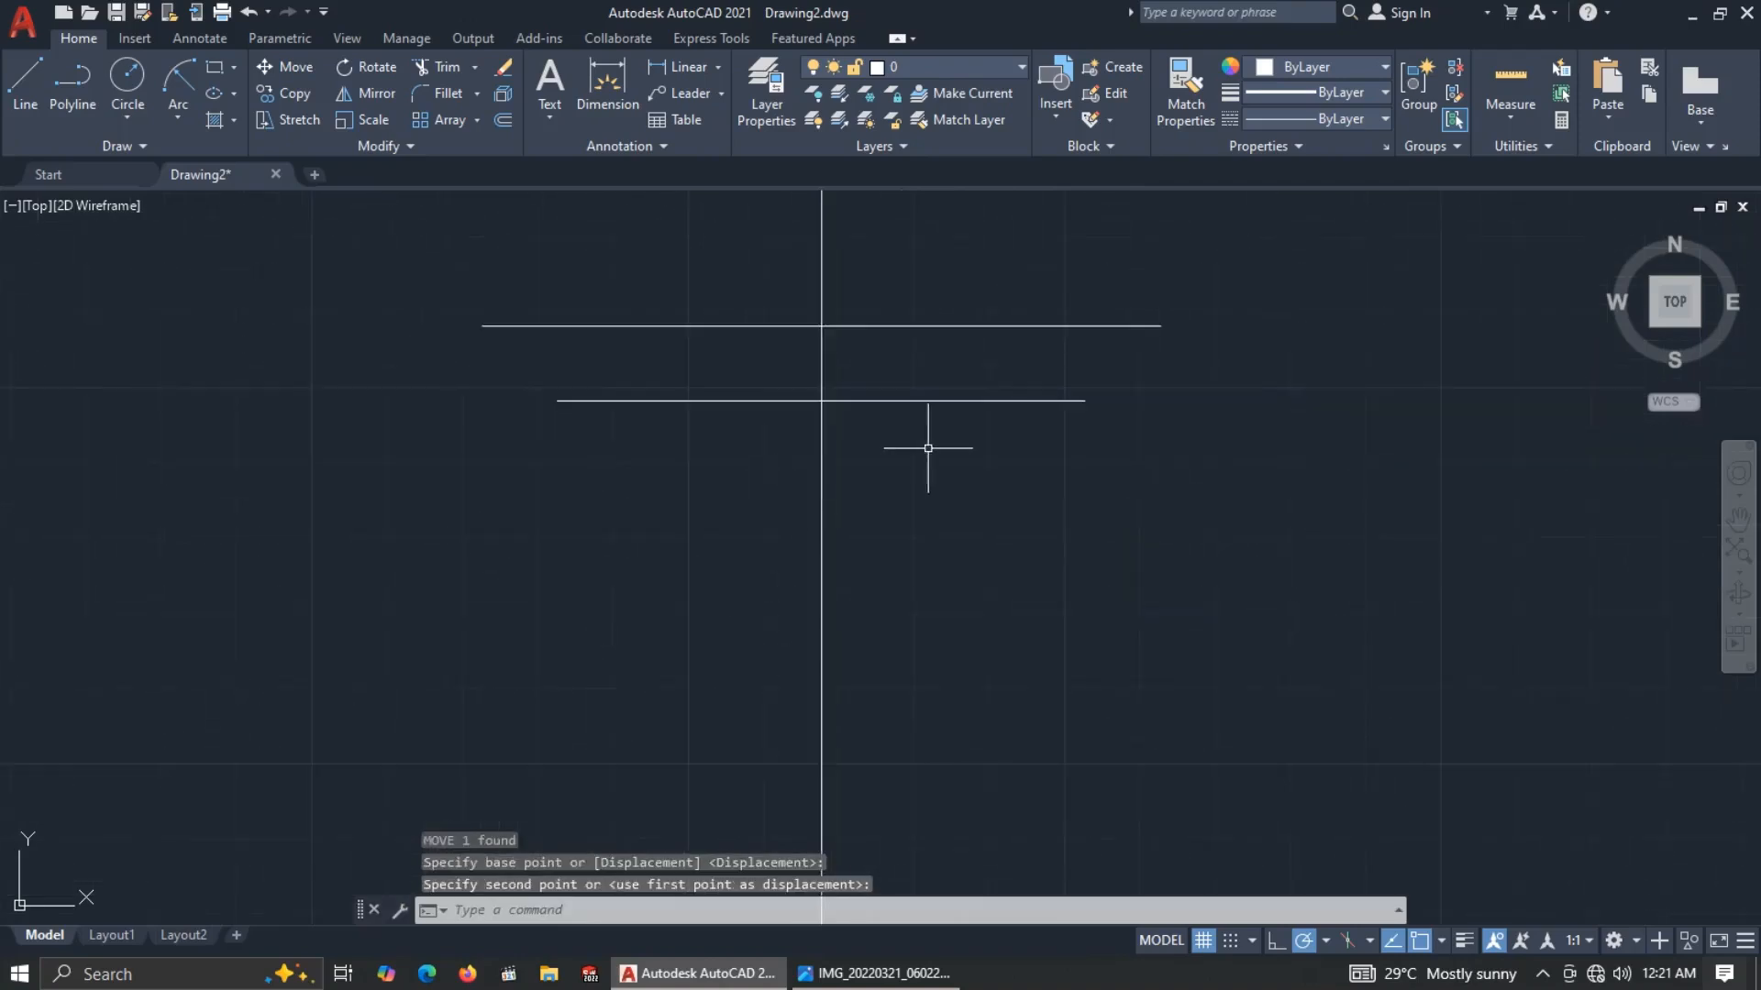
pyautogui.click(871, 400)
pyautogui.scroll(-4, 1093, 570)
pyautogui.moveTo(1177, 703); pyautogui.dragTo(1147, 521, button='middle')
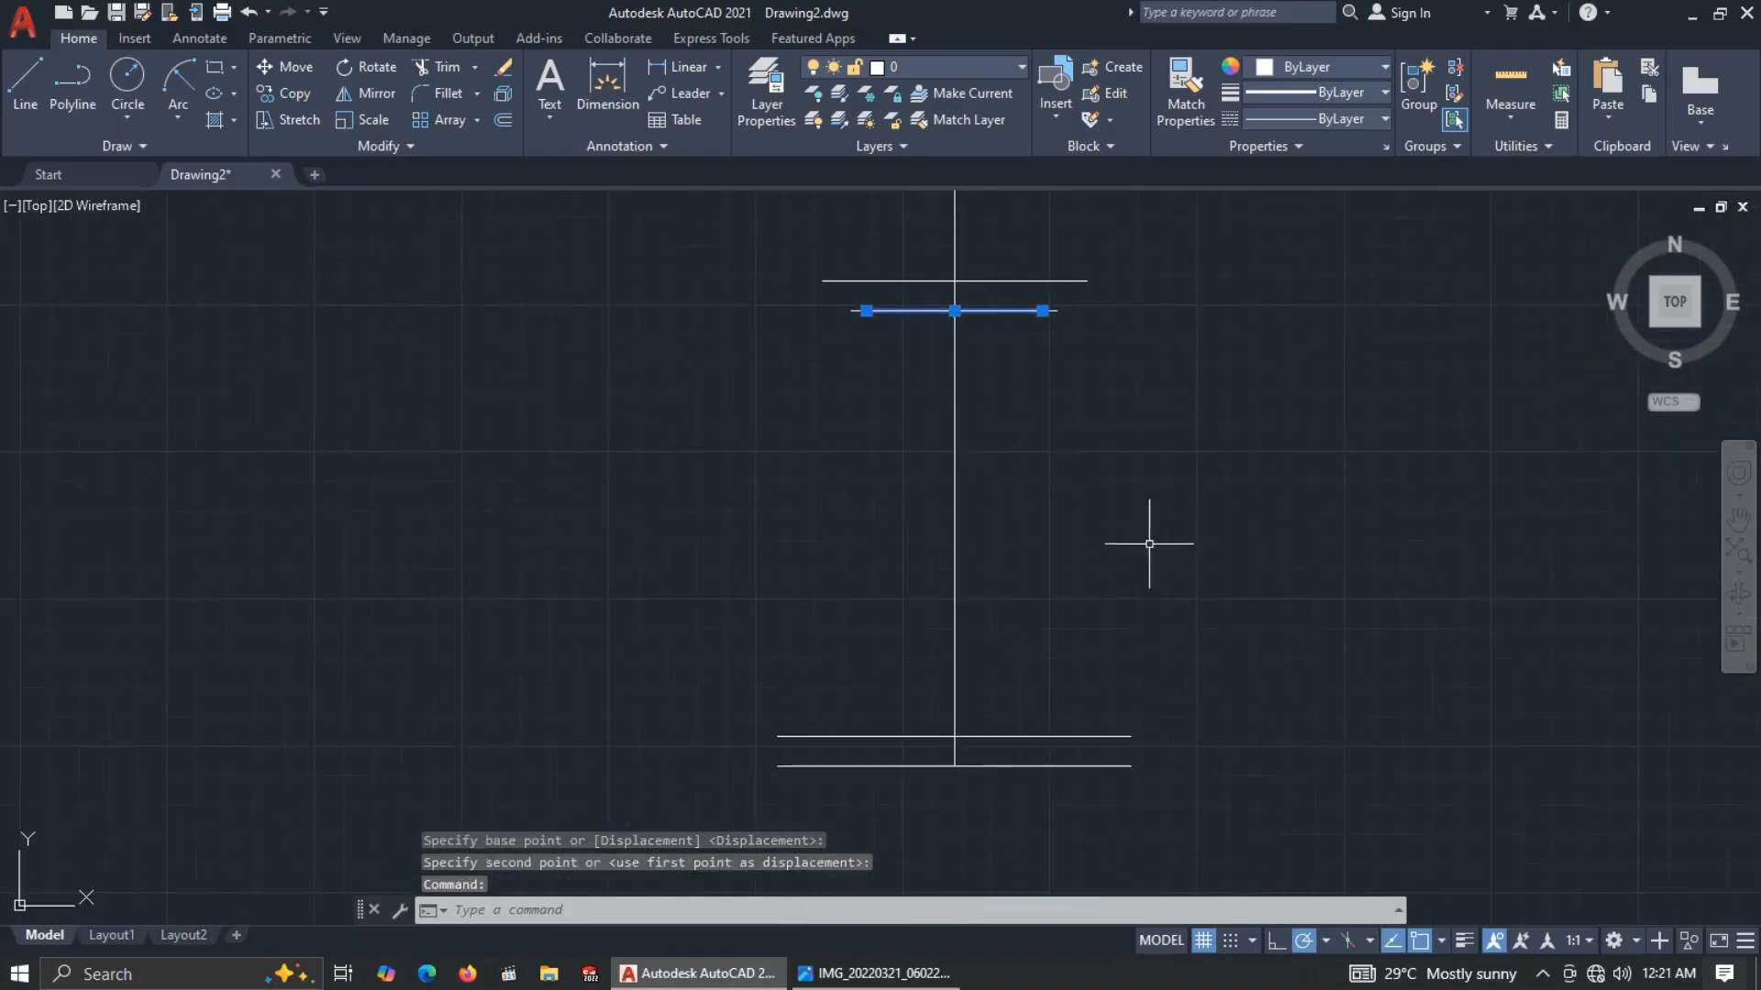
pyautogui.press('Escape')
# Check the body's side in the reference image and draw a line from the 60-unit line's right end to the 100-unit line's right end.
pyautogui.click(111, 165)
pyautogui.click(14, 81)
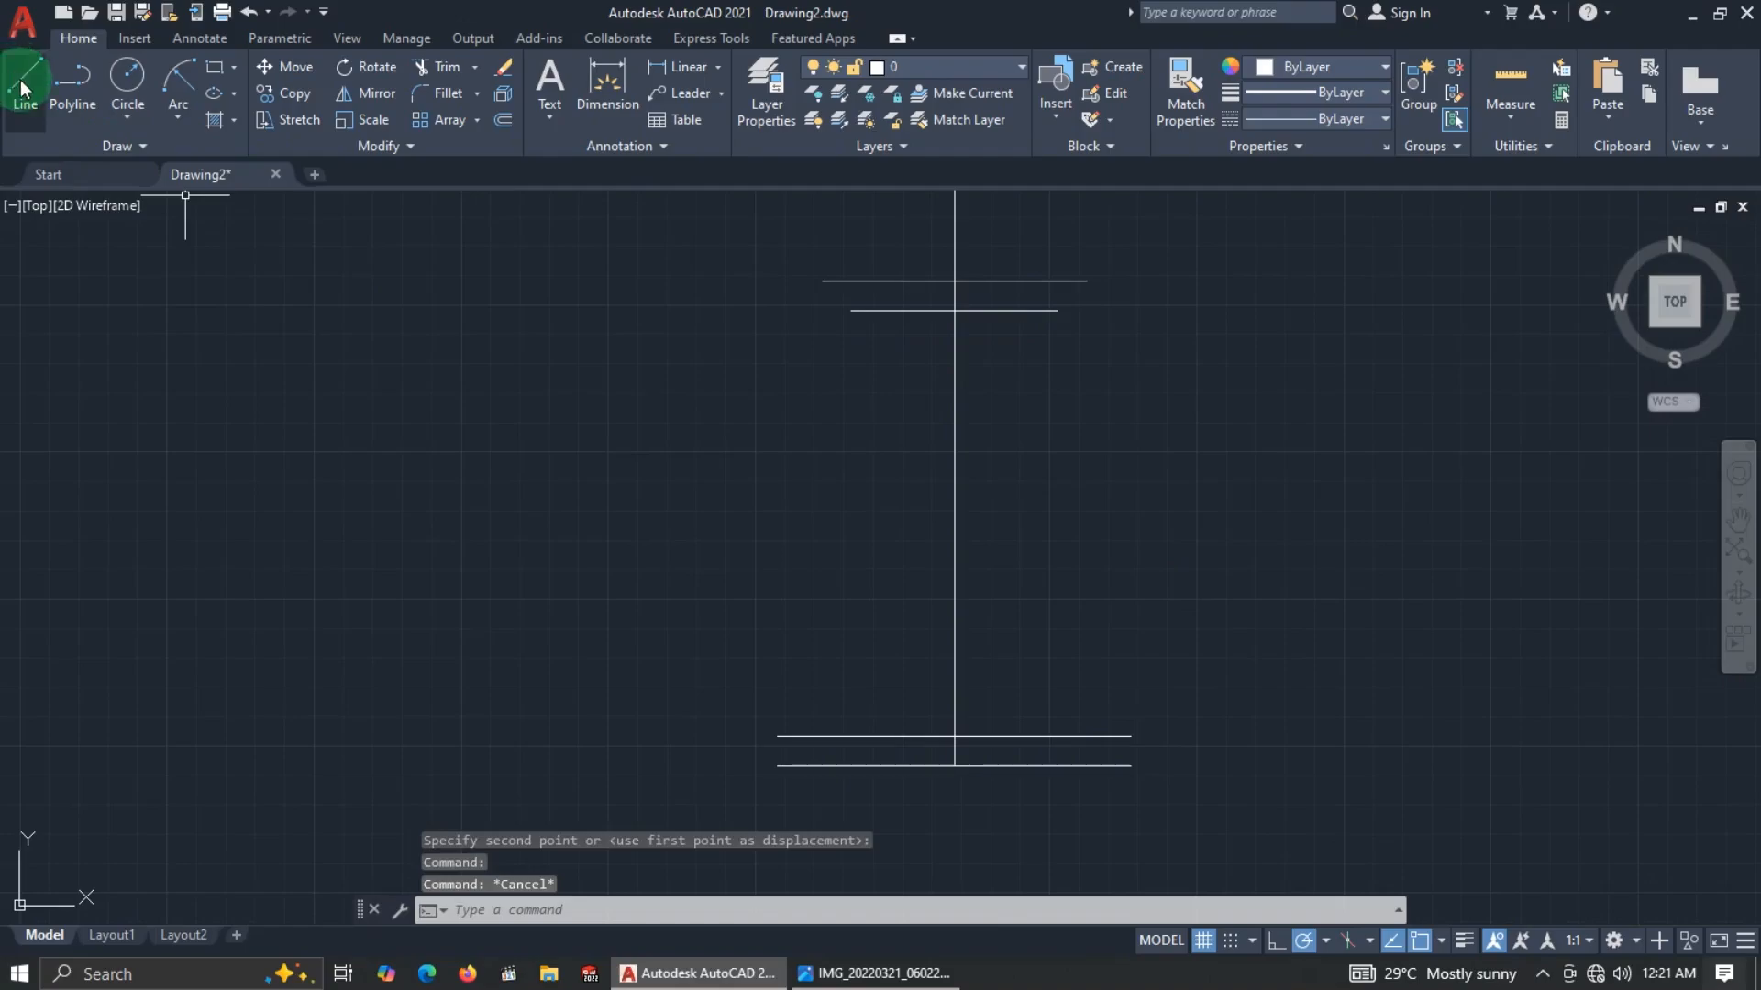
pyautogui.hotkey('alt', 'Tab')
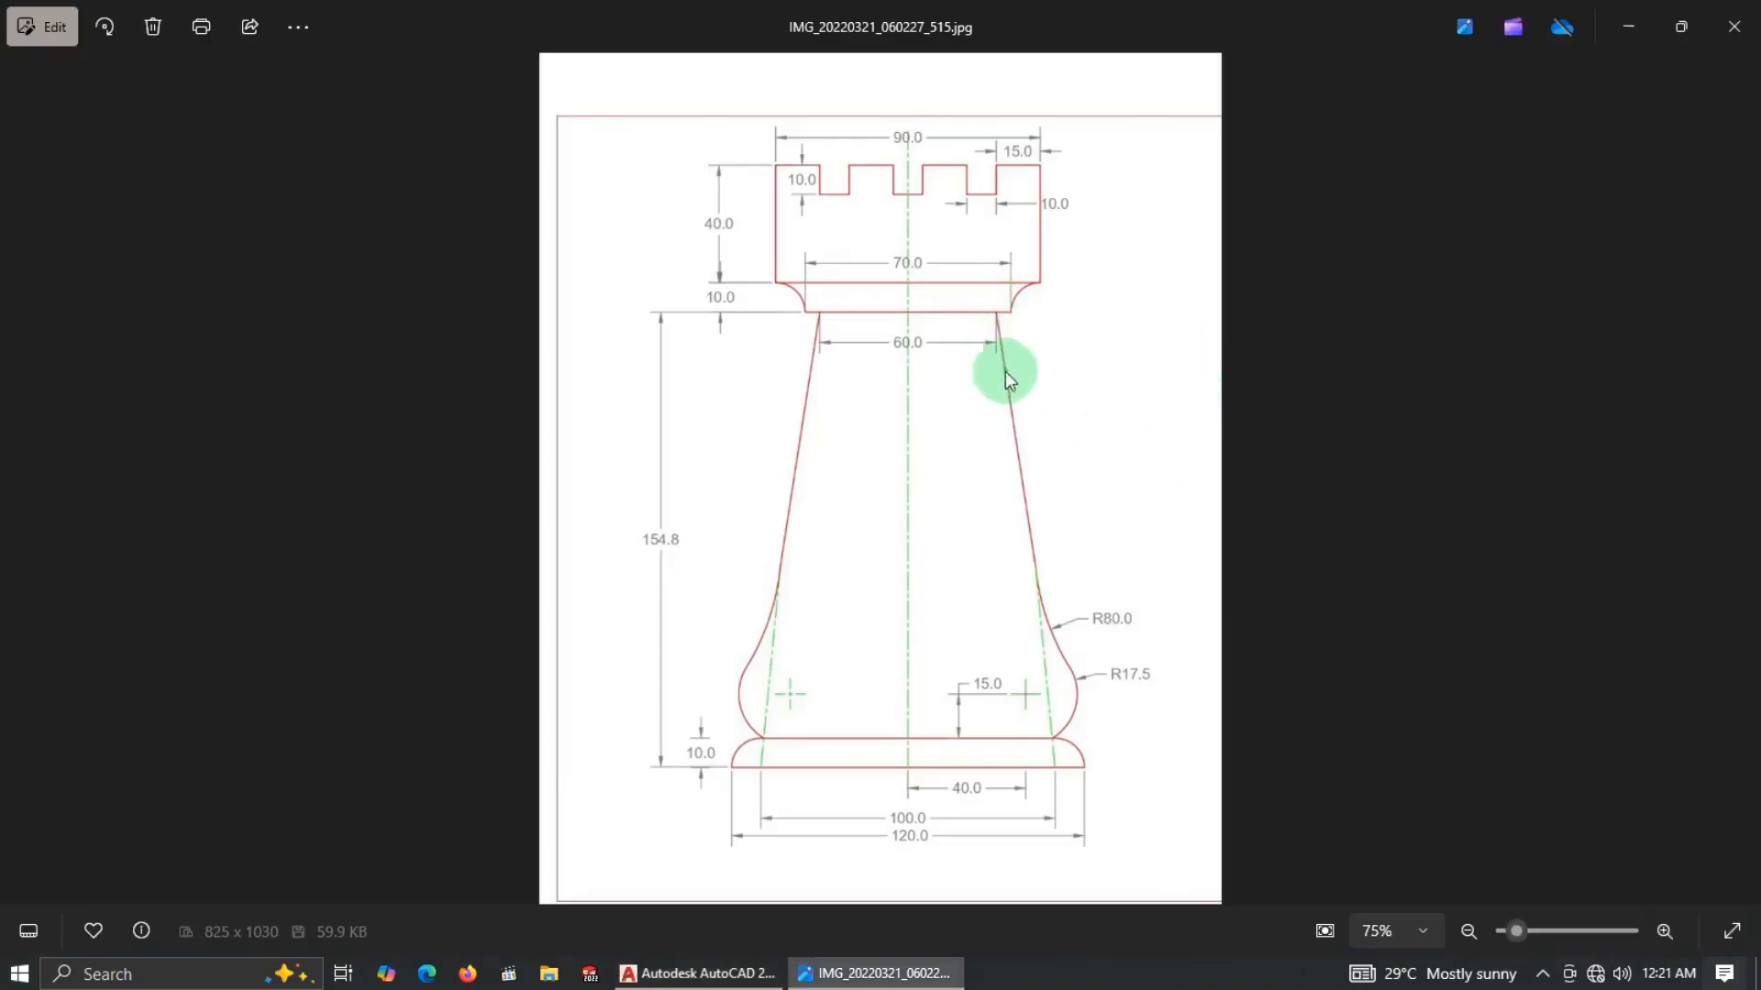
pyautogui.hotkey('alt', 'Tab')
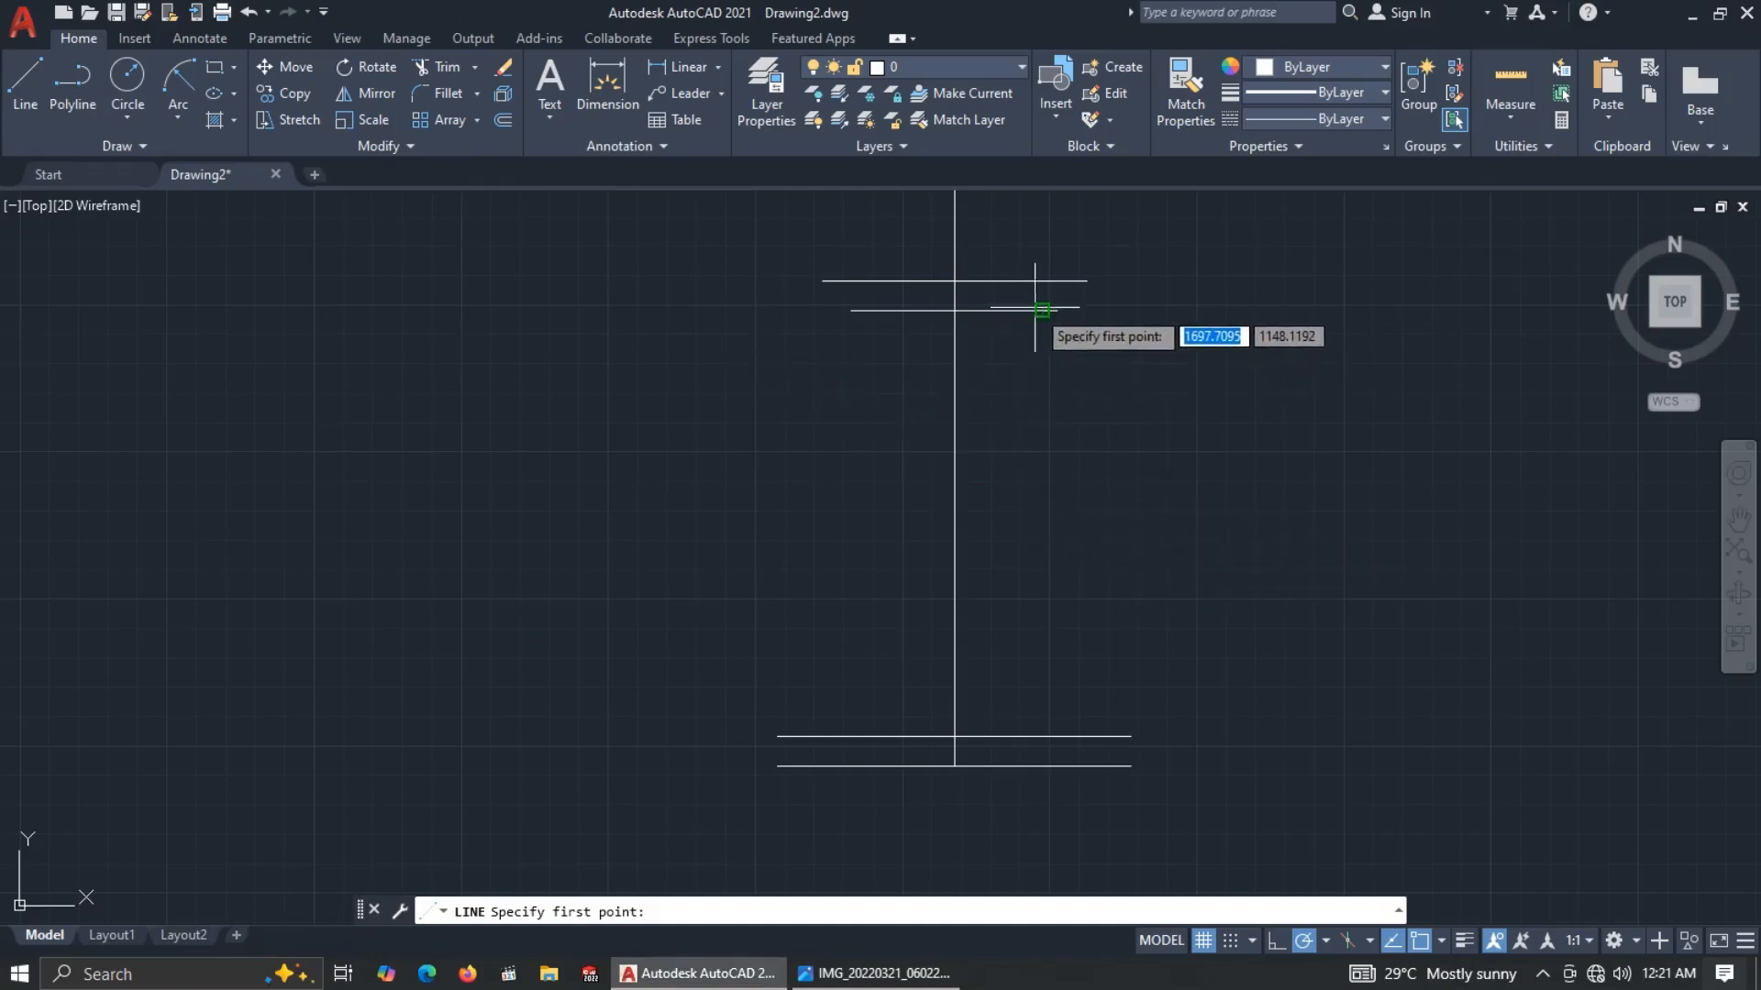
pyautogui.scroll(2, 1035, 310)
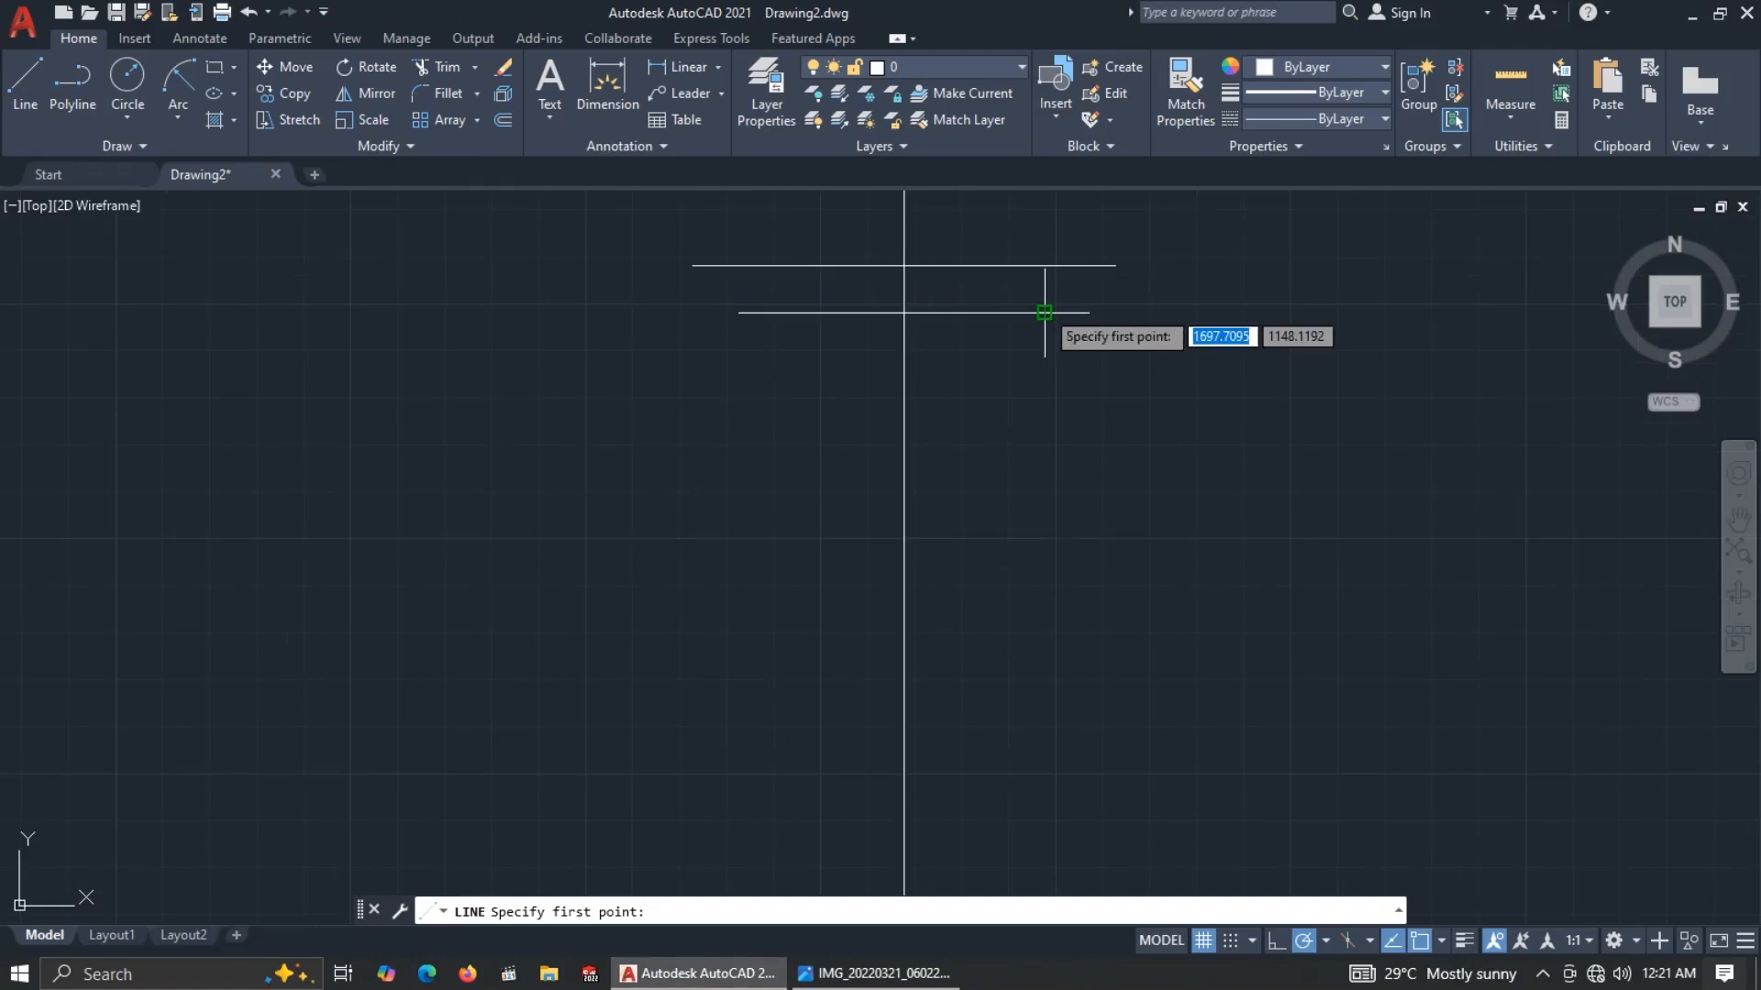
pyautogui.click(1045, 312)
pyautogui.scroll(-2, 1041, 412)
pyautogui.moveTo(1105, 583); pyautogui.dragTo(1088, 441, button='middle')
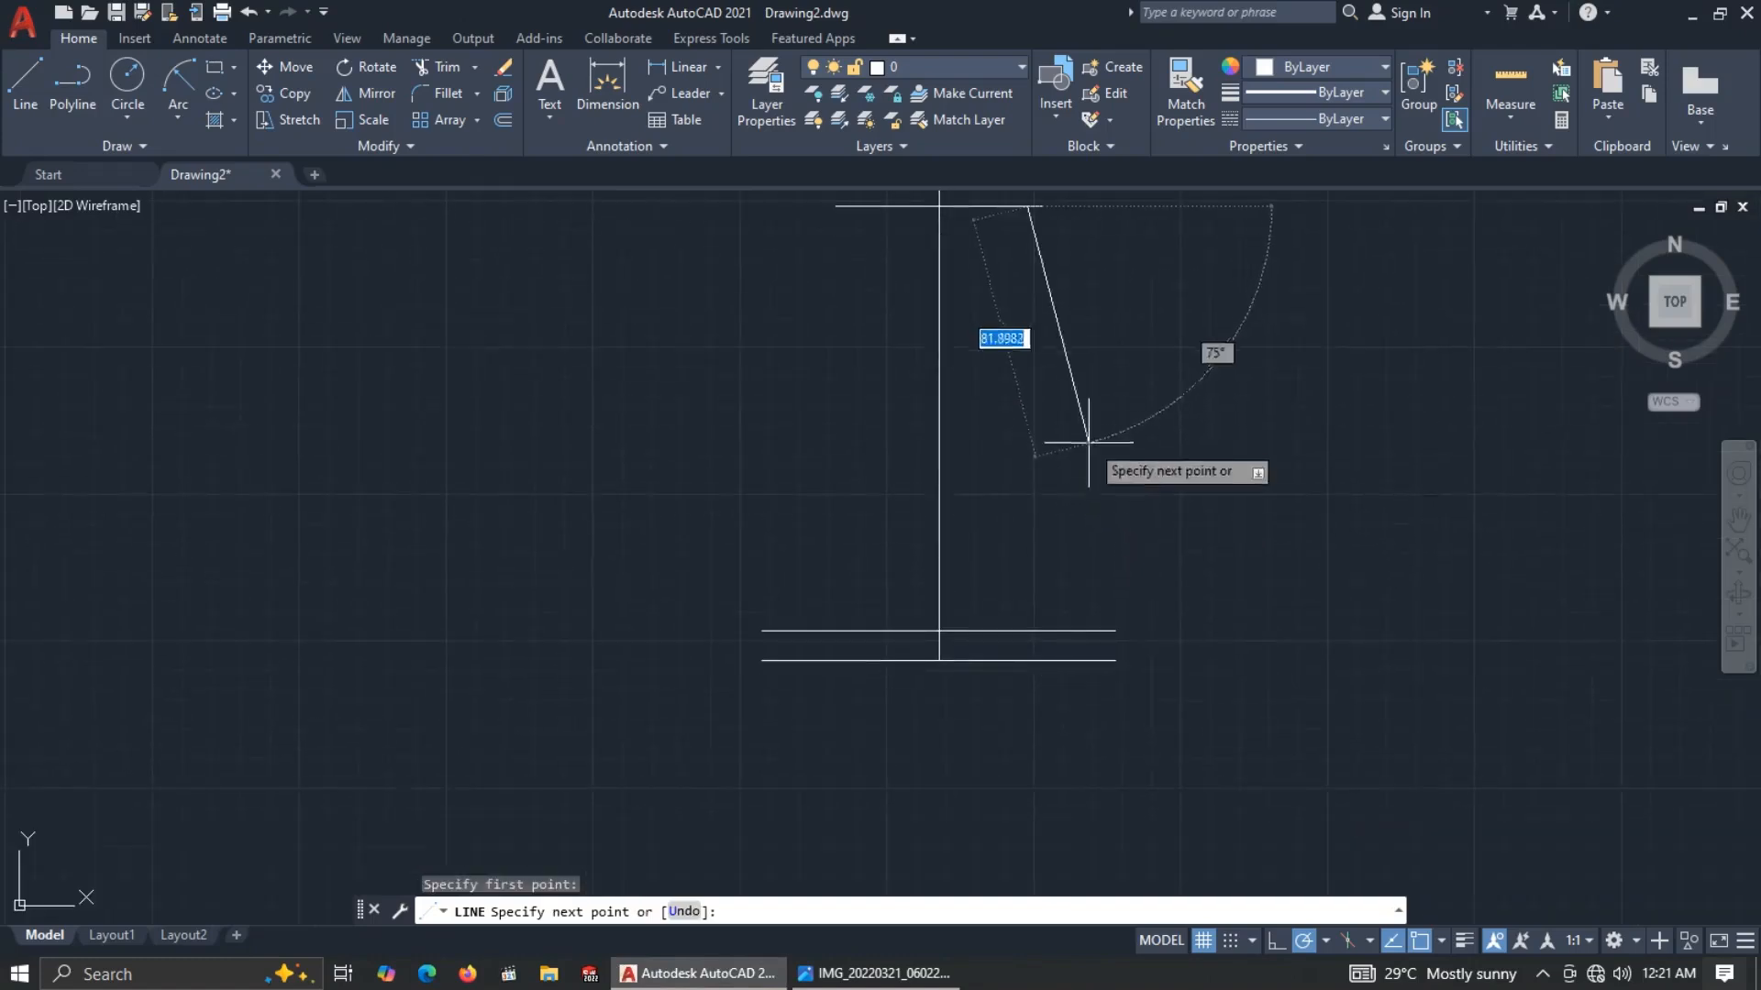
pyautogui.click(1085, 660)
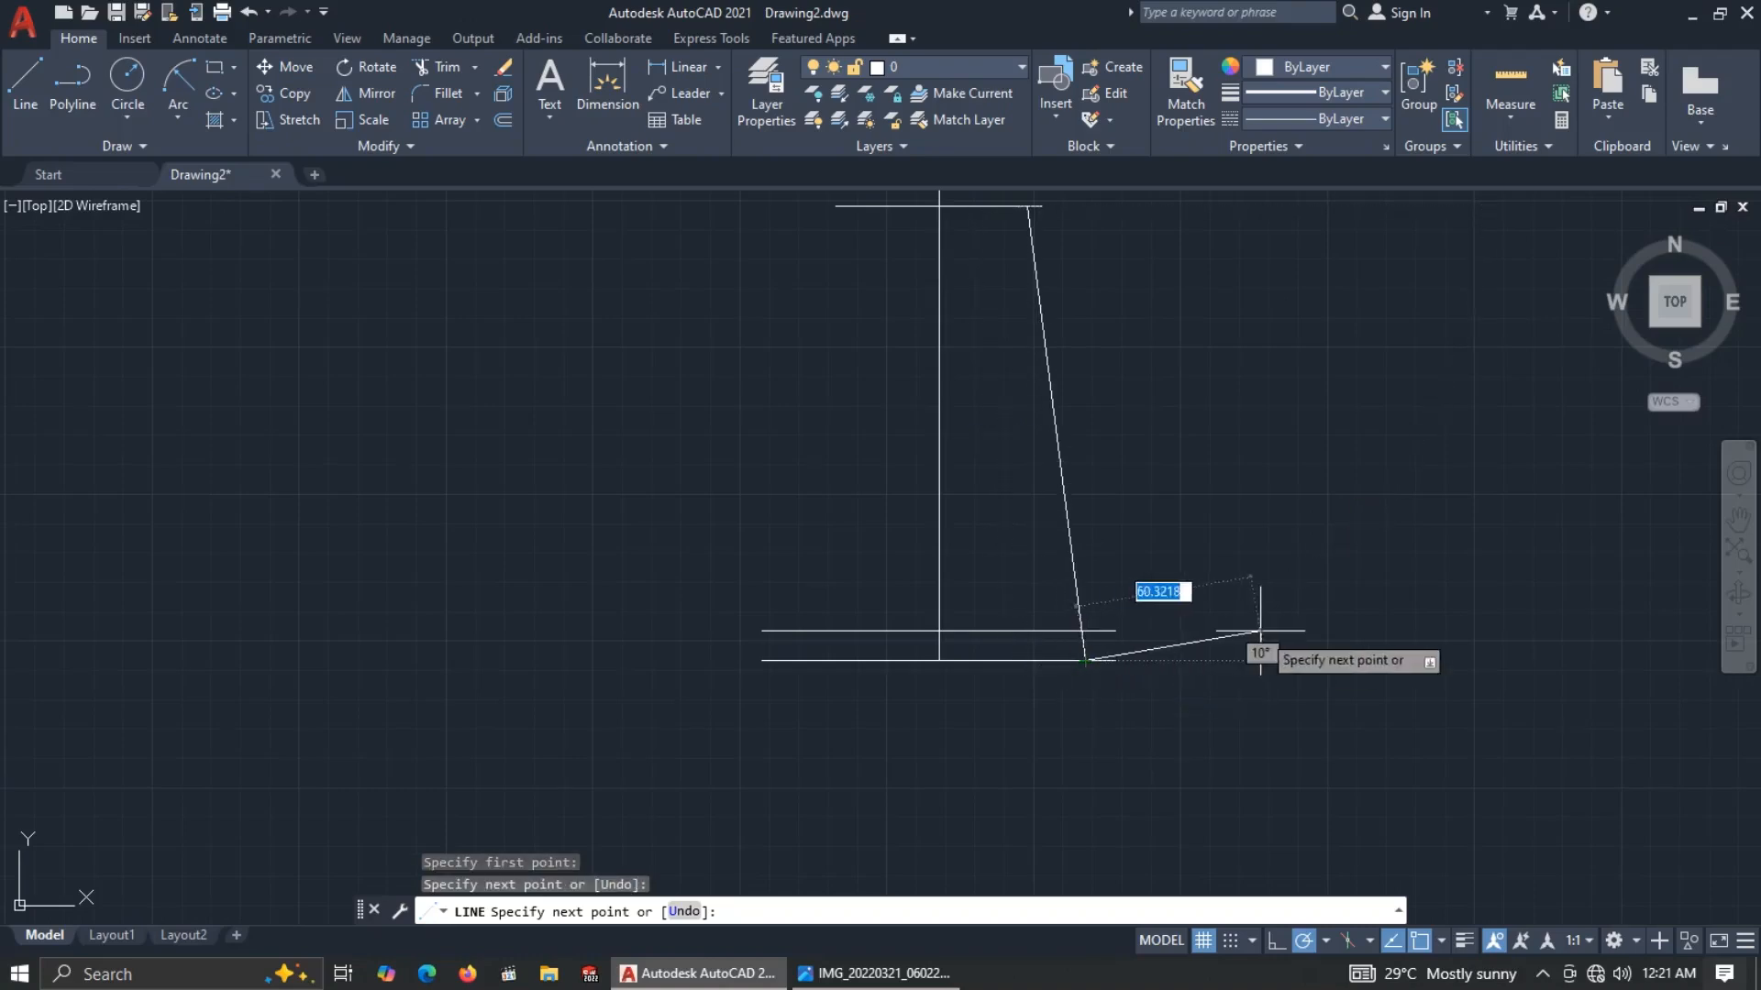
pyautogui.press('Escape')
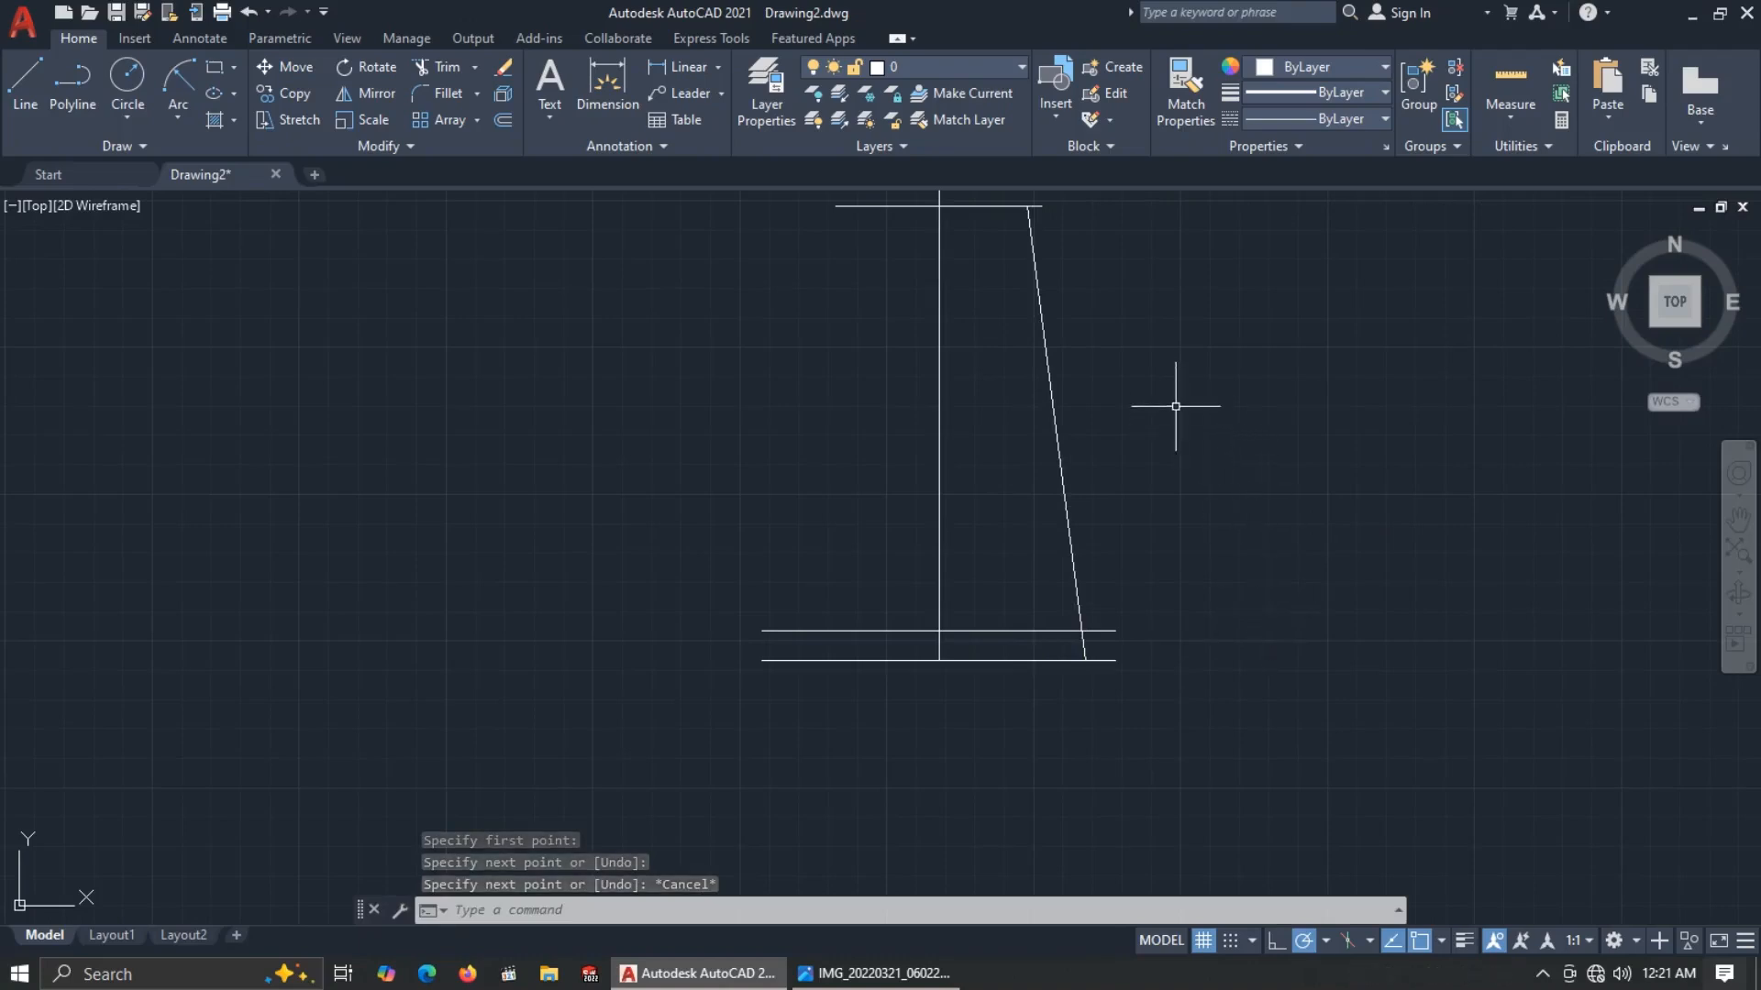
# Mirror the slanted side line about the vertical axis, keeping the source line.
pyautogui.click(1173, 337)
pyautogui.click(1034, 463)
pyautogui.moveTo(1255, 404); pyautogui.dragTo(1187, 456, button='middle')
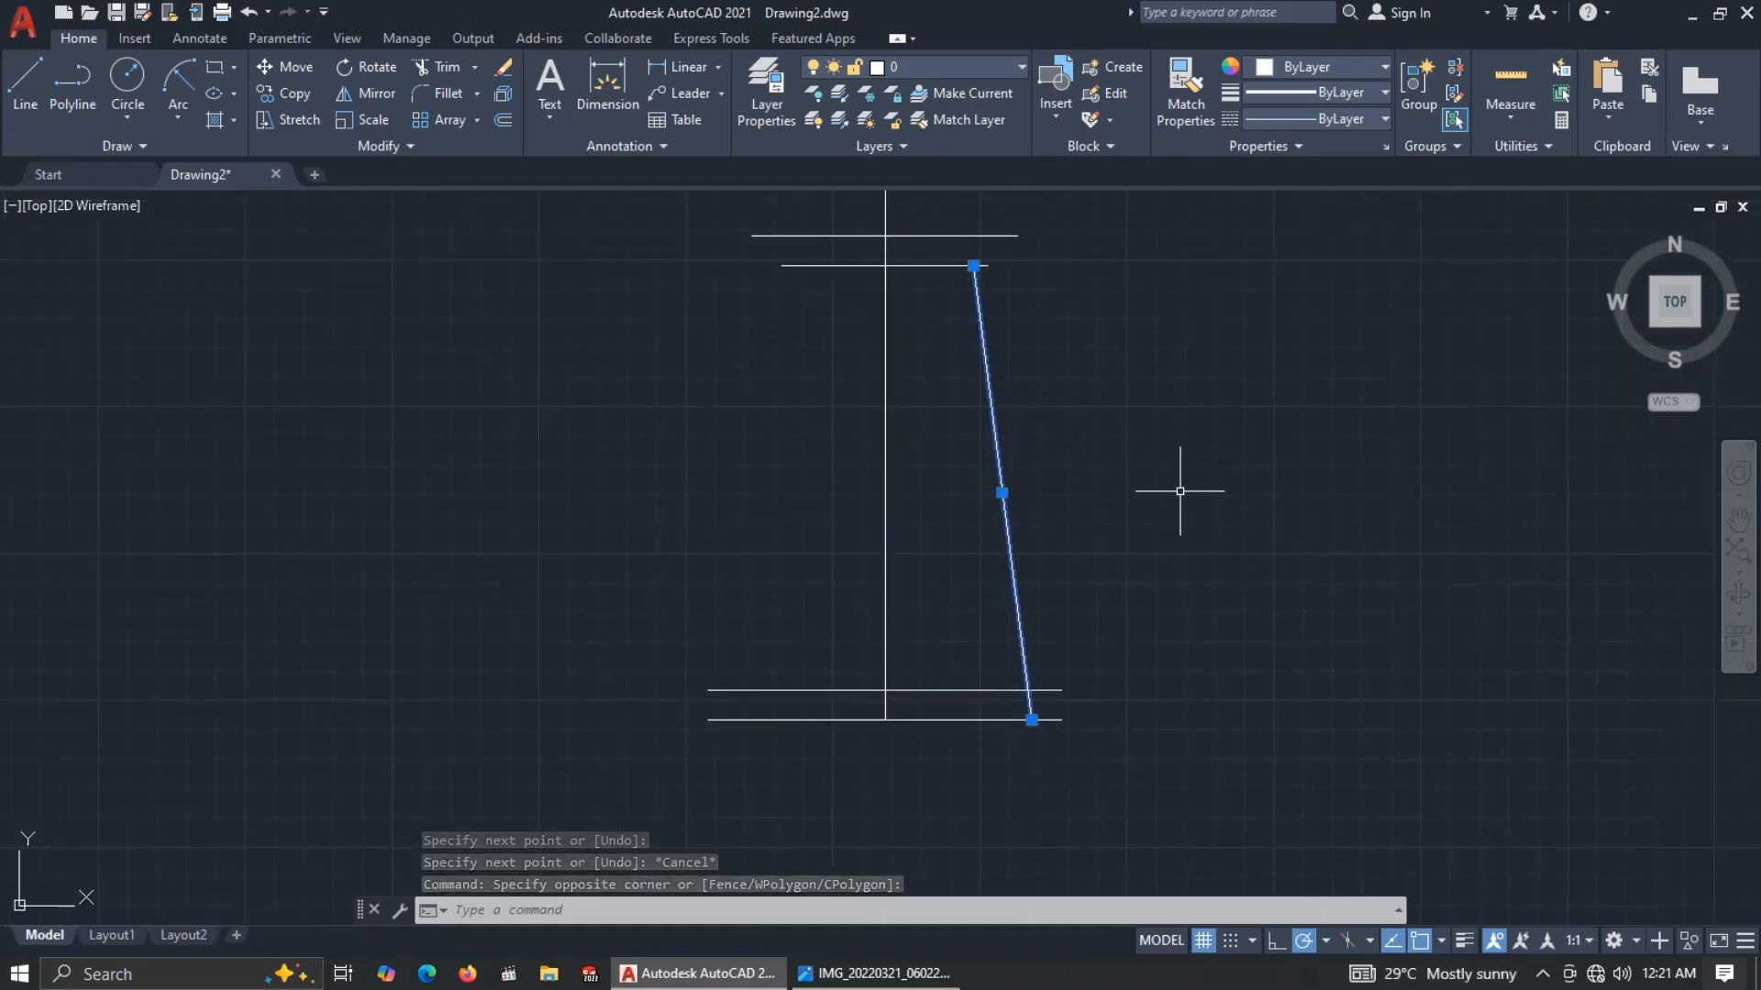
pyautogui.write('mi')
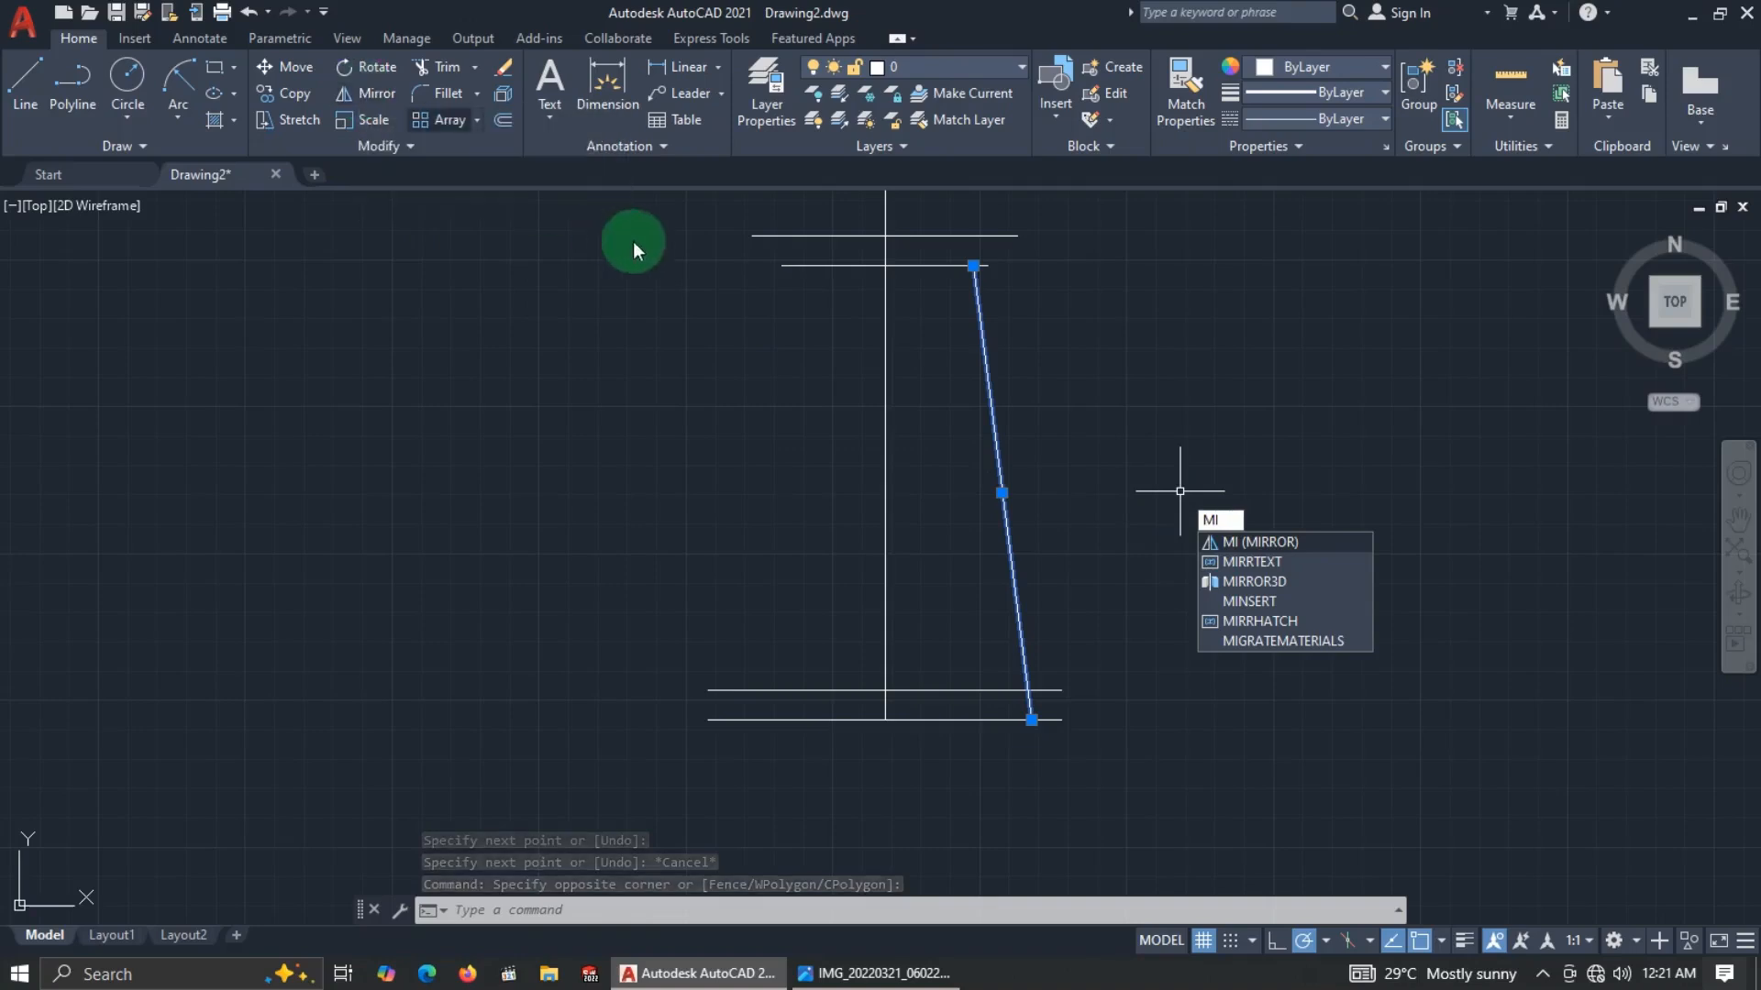
pyautogui.press('Return')
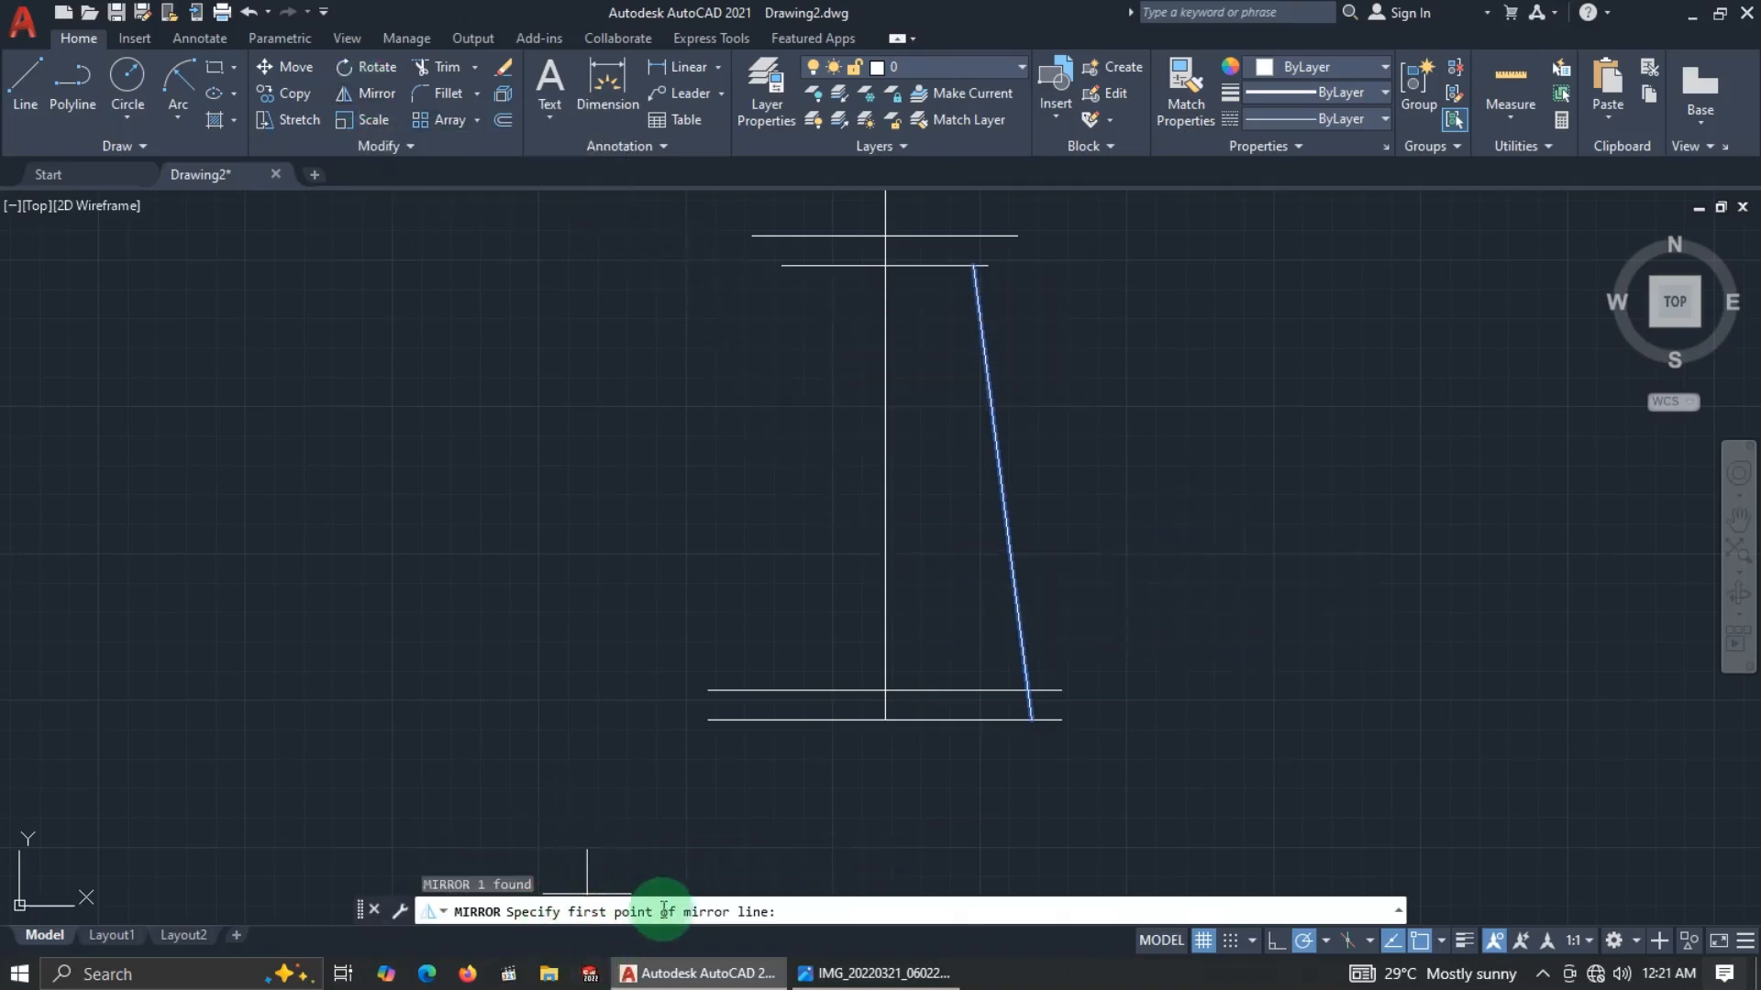
pyautogui.click(885, 719)
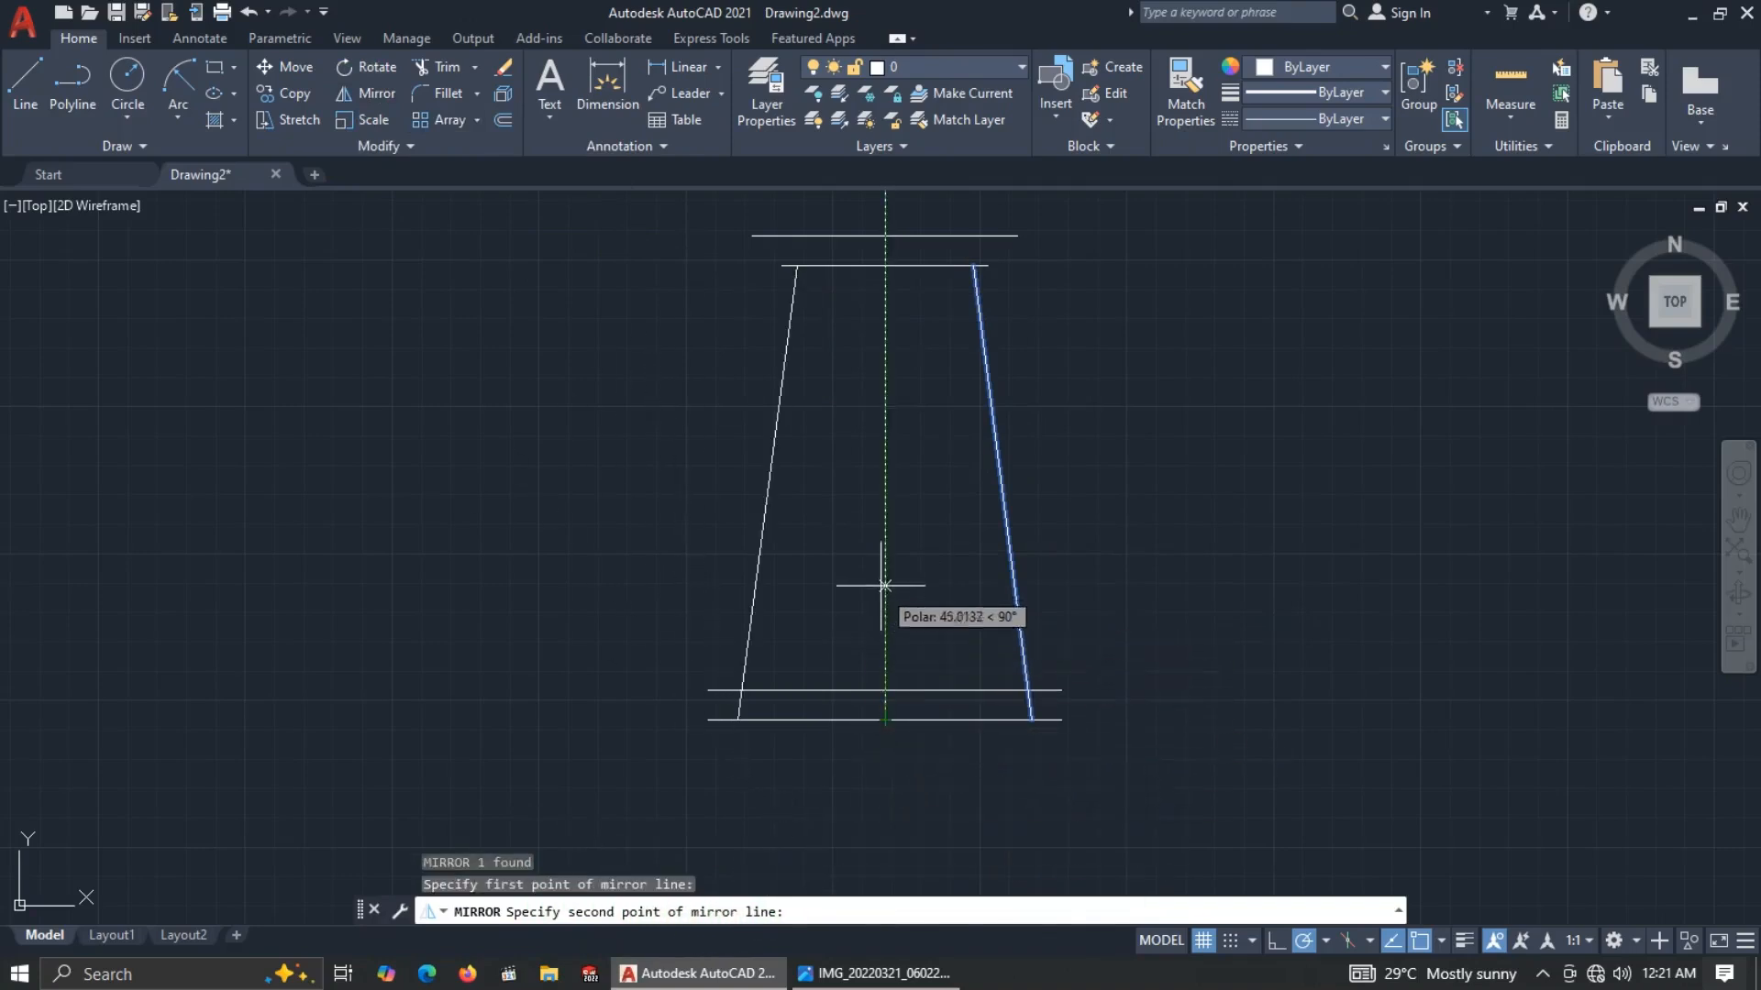
pyautogui.click(883, 544)
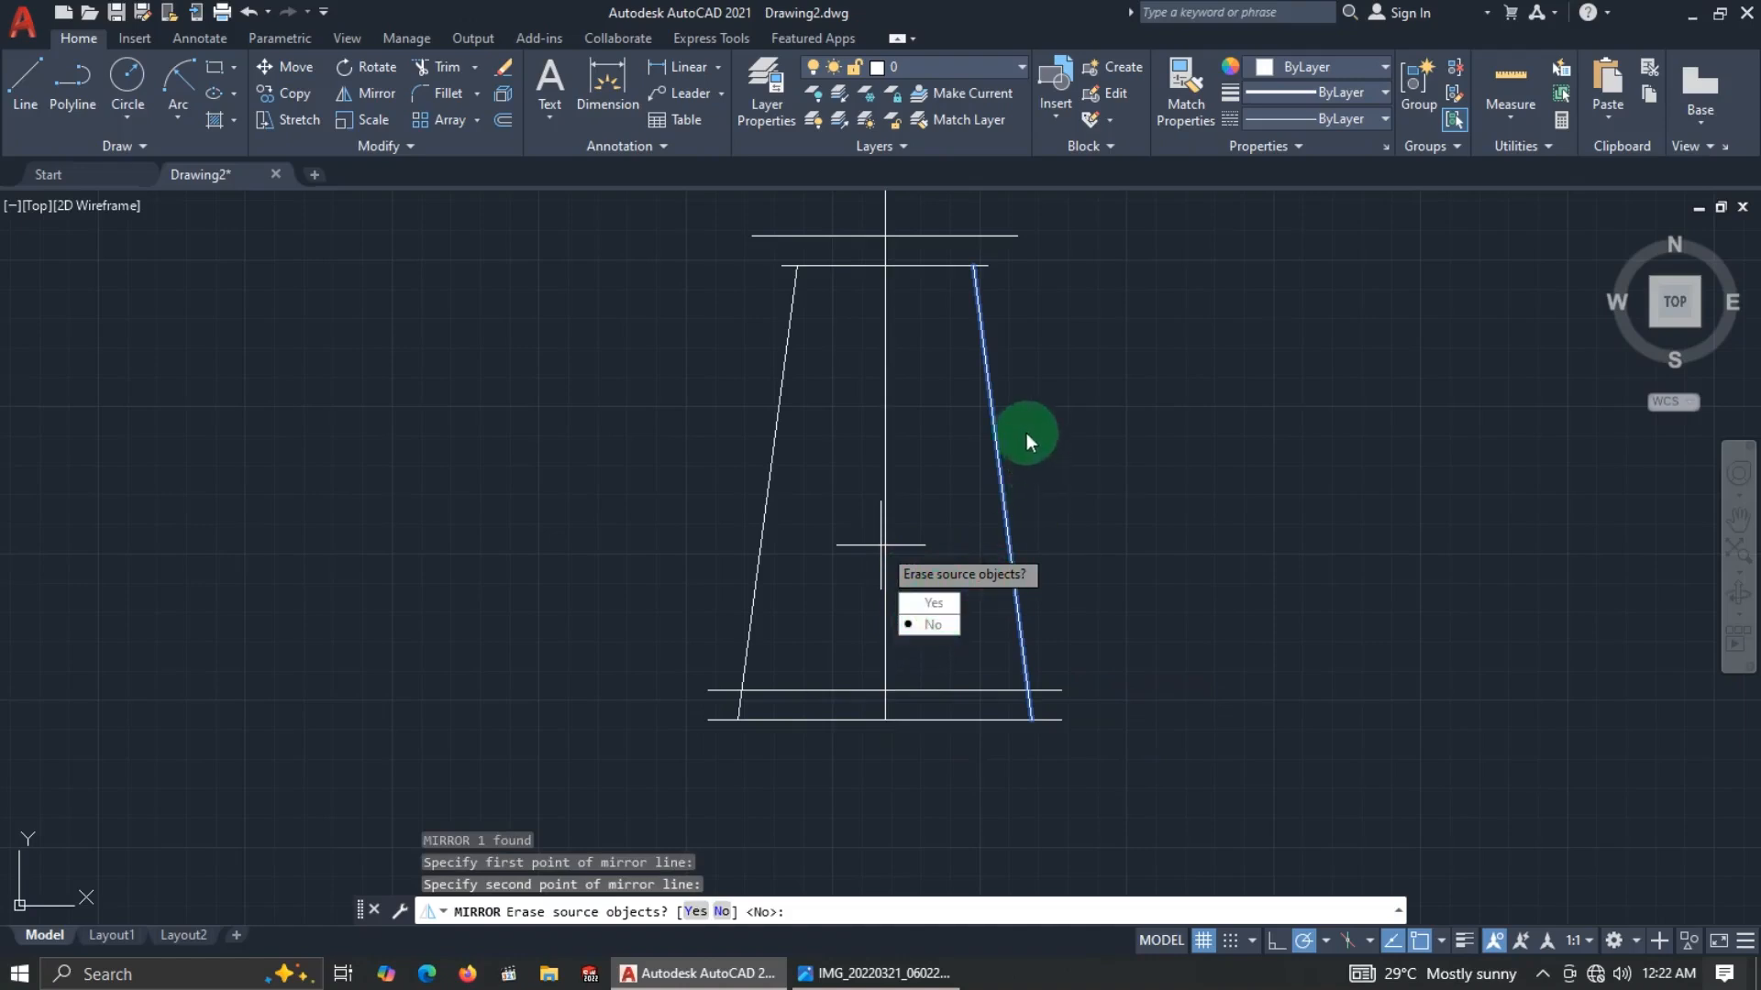
pyautogui.click(926, 626)
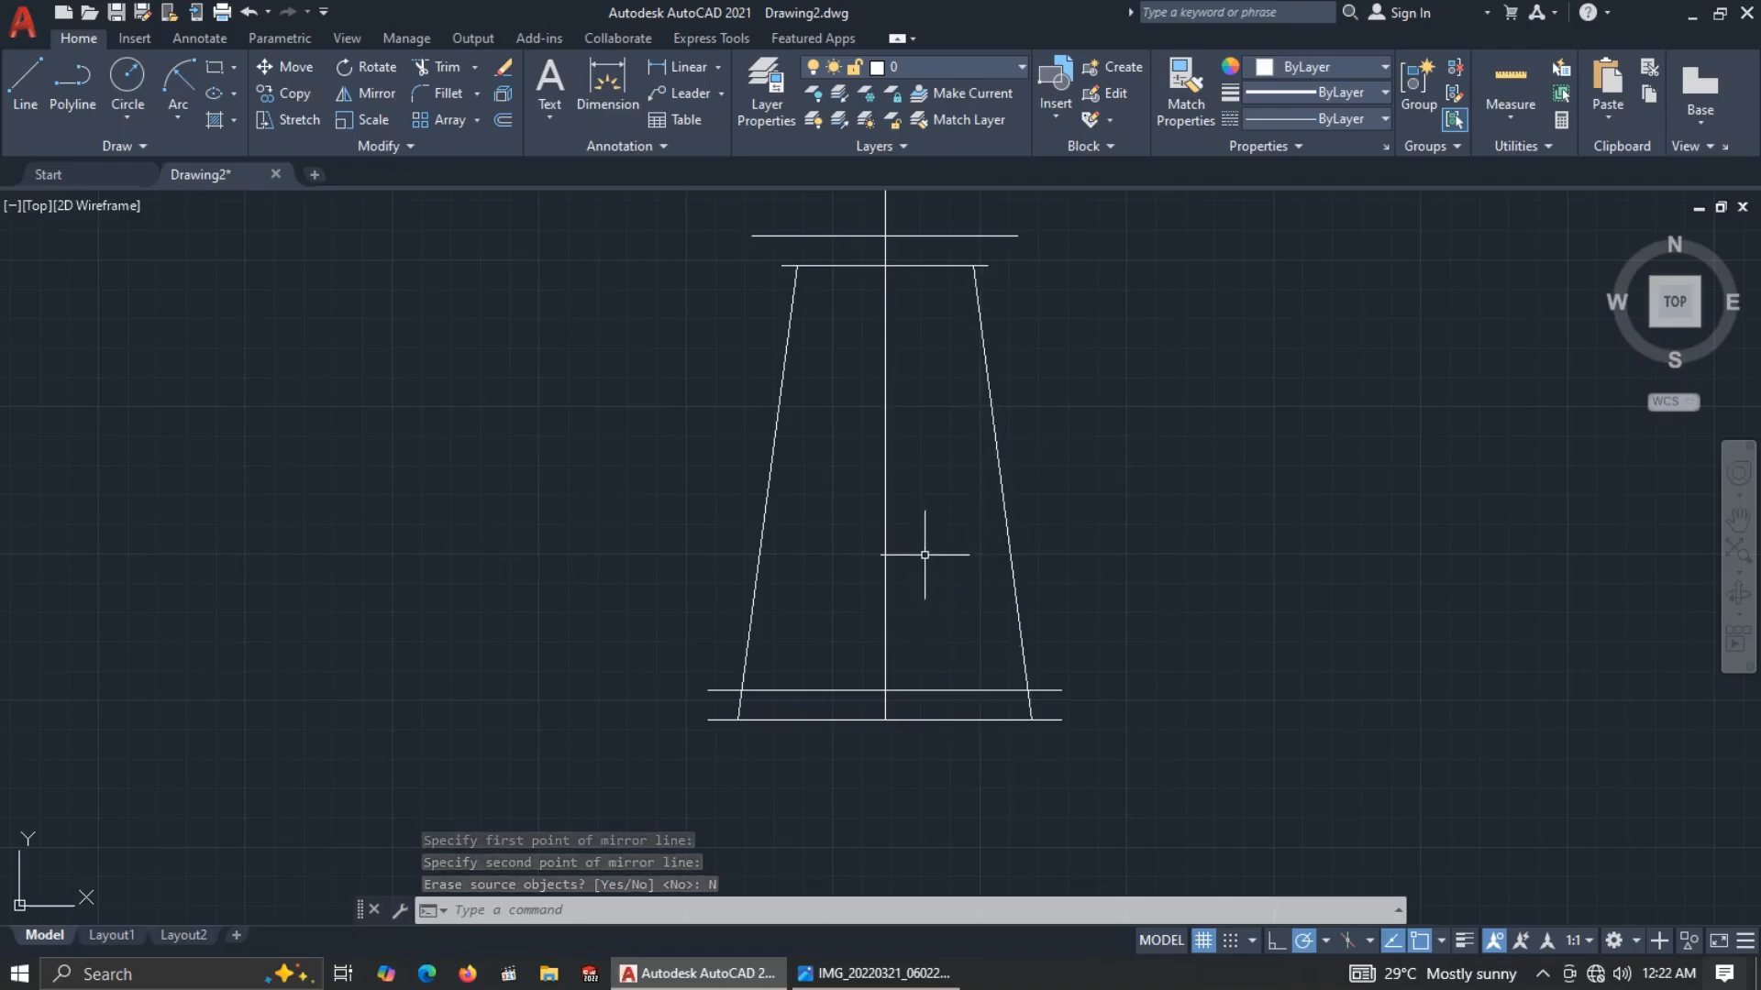
# Check the arc-centre offsets in the reference image and draw a 40-unit horizontal line rightward from the axis, 15 units above the upper base line.
pyautogui.hotkey('alt', 'Tab')
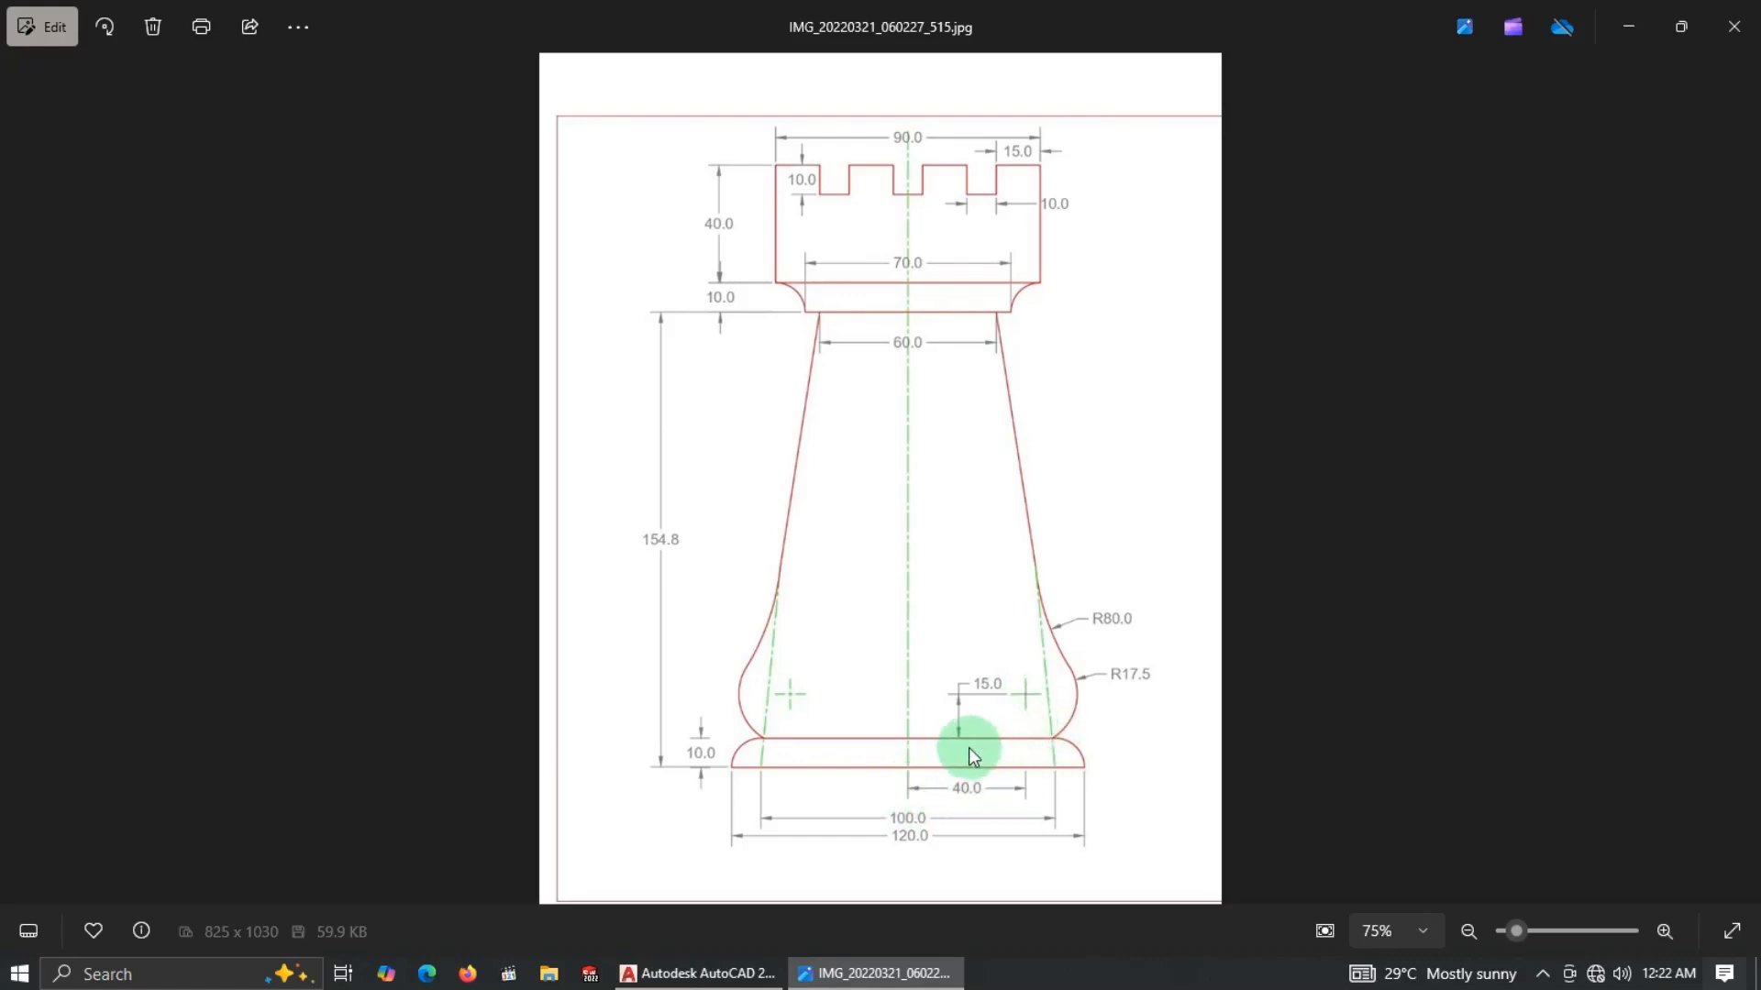
pyautogui.hotkey('alt', 'Tab')
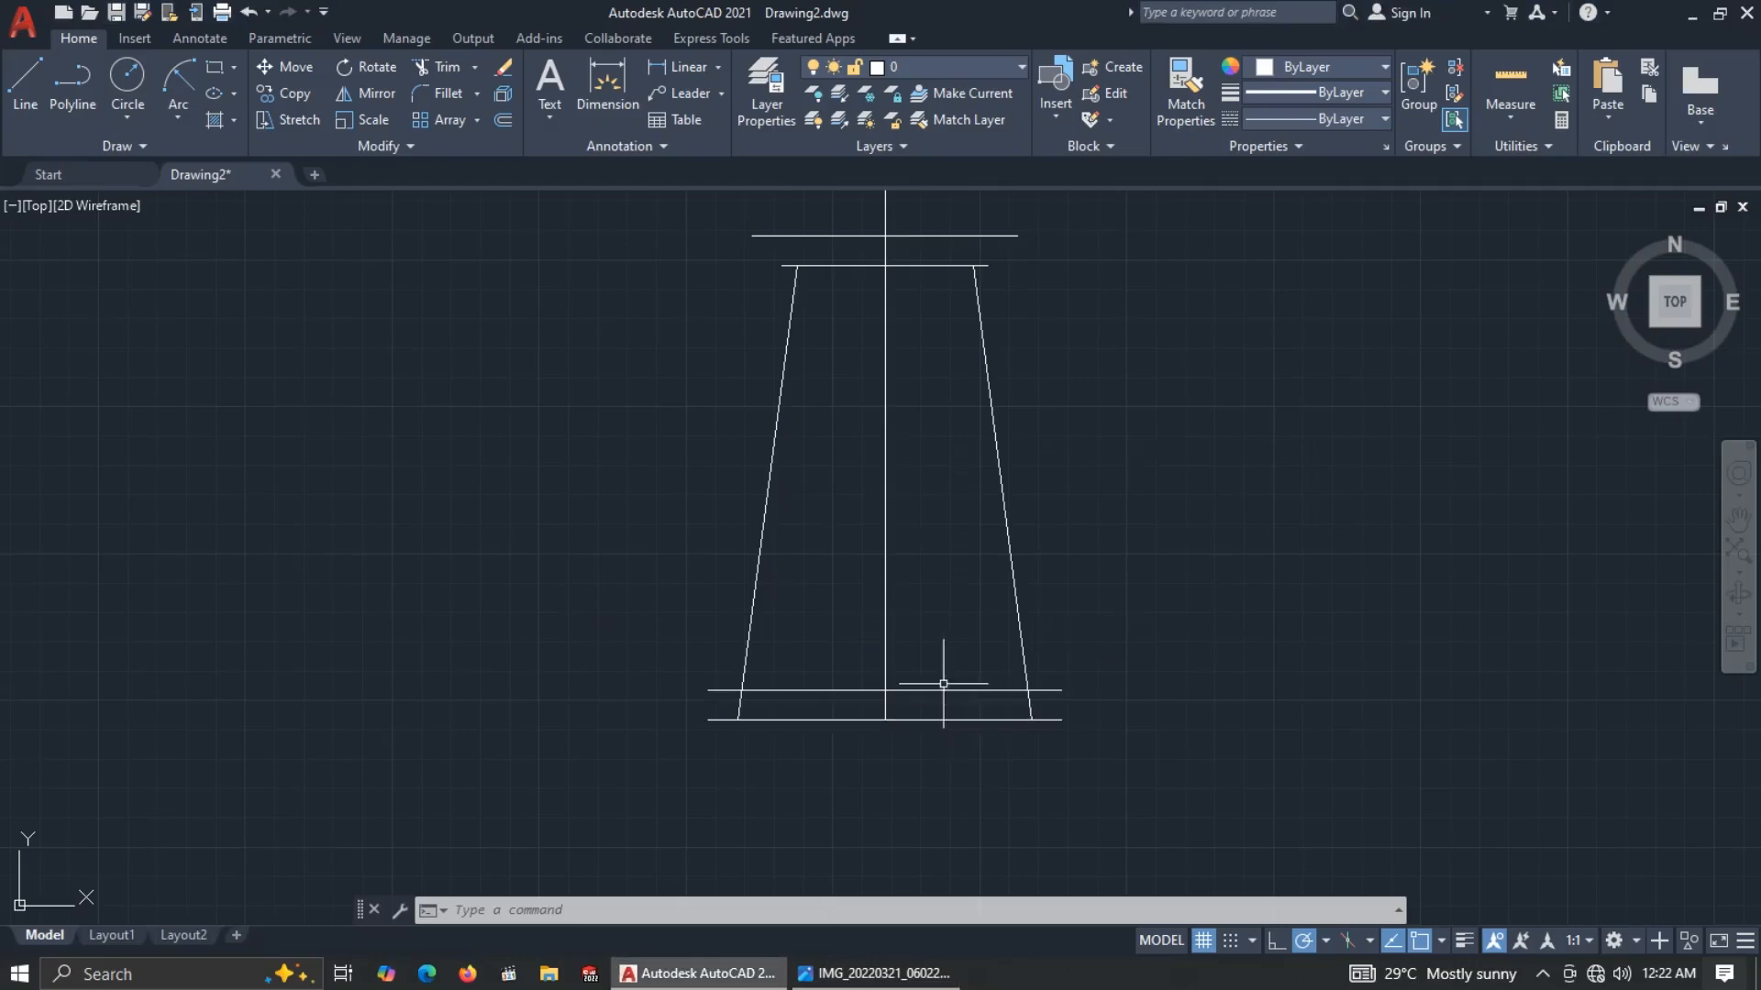
pyautogui.click(20, 87)
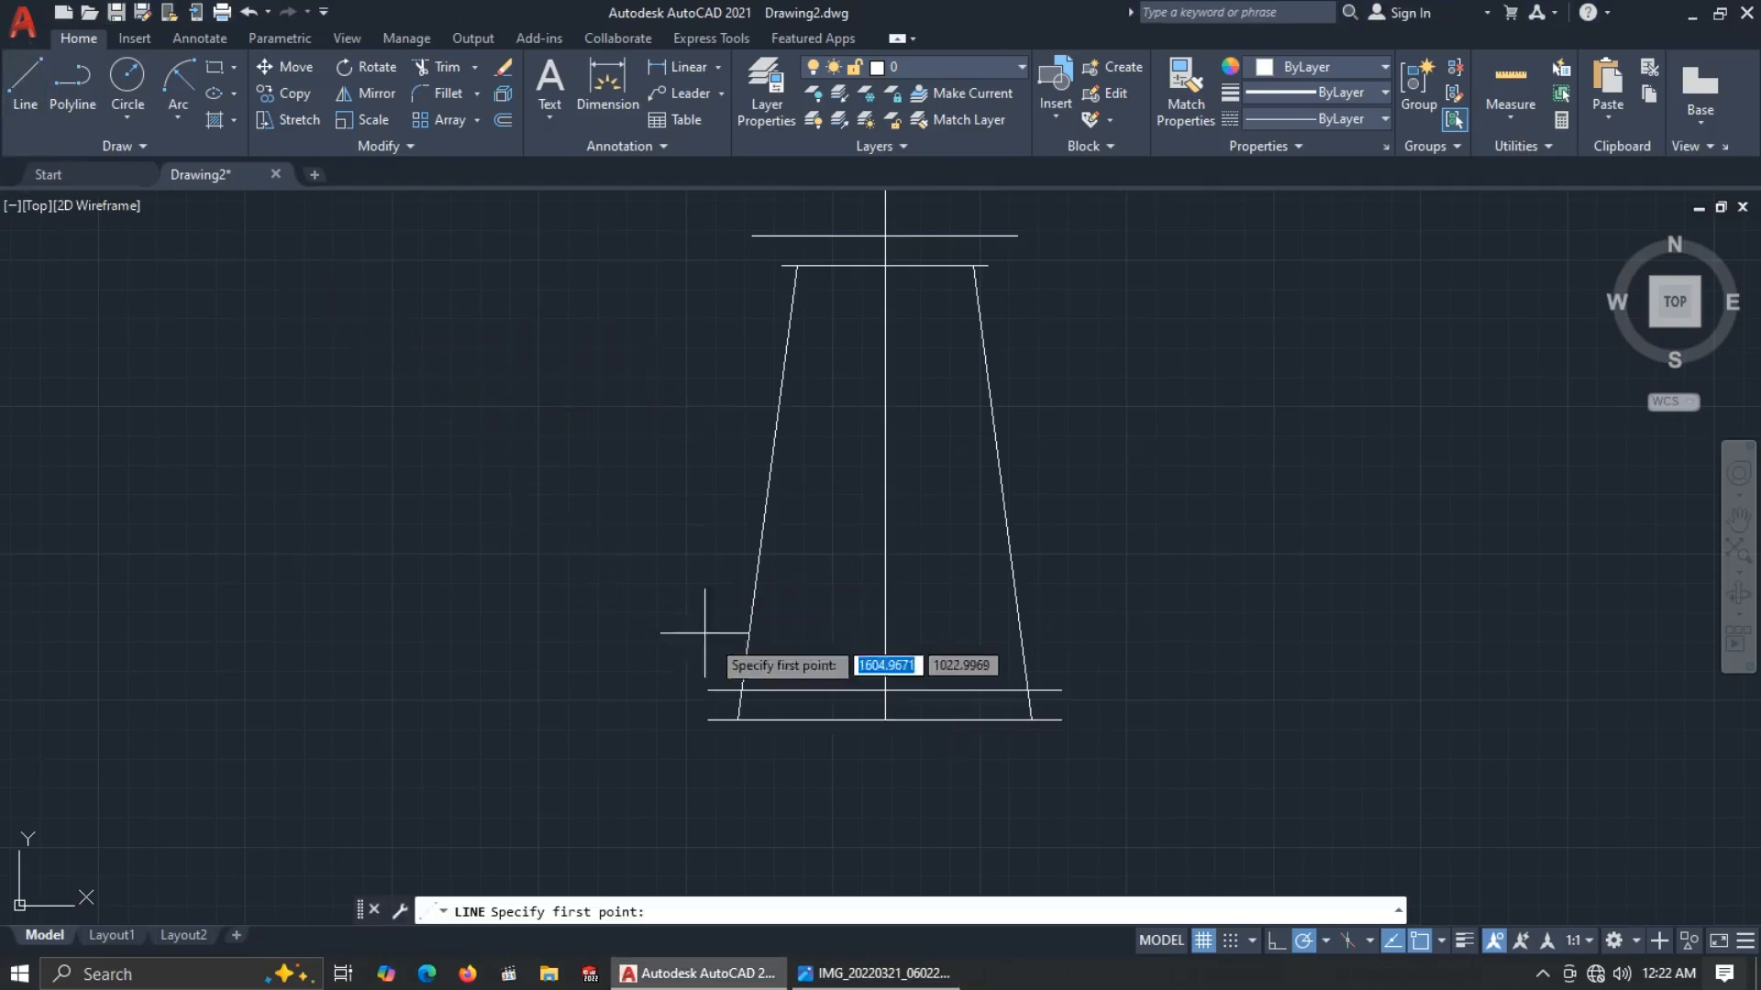
pyautogui.hotkey('alt', 'Tab')
pyautogui.hotkey('alt', 'Tab')
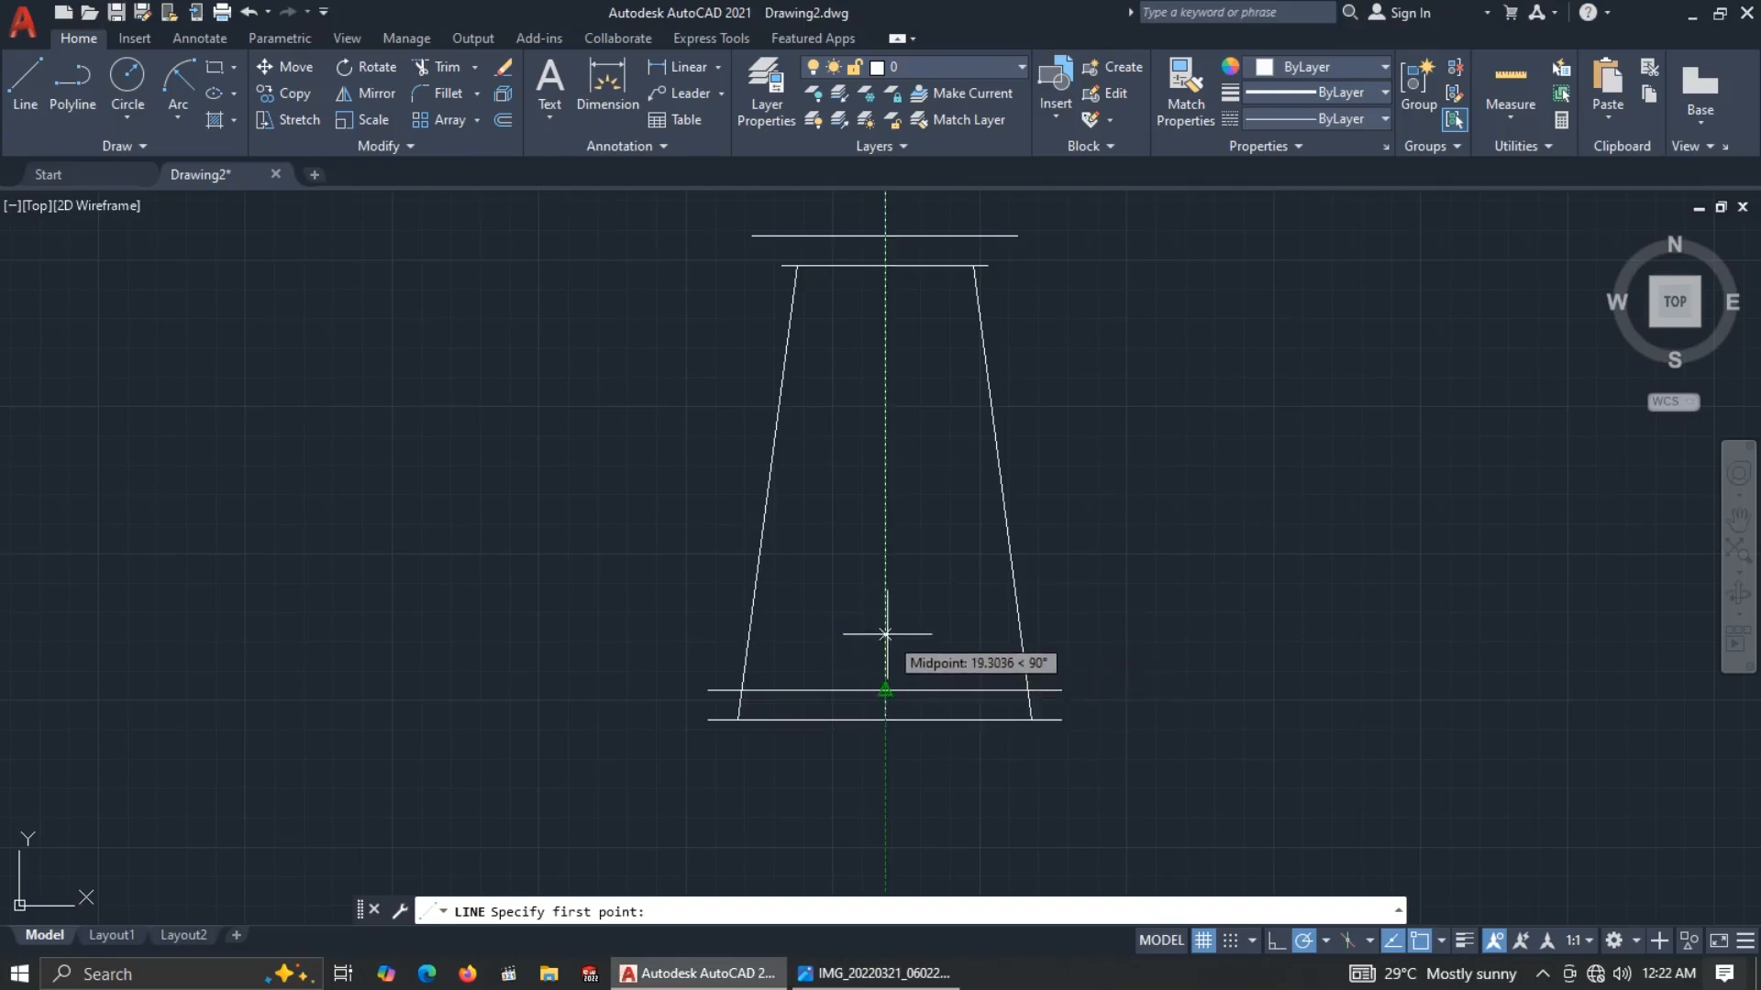
pyautogui.press('Escape')
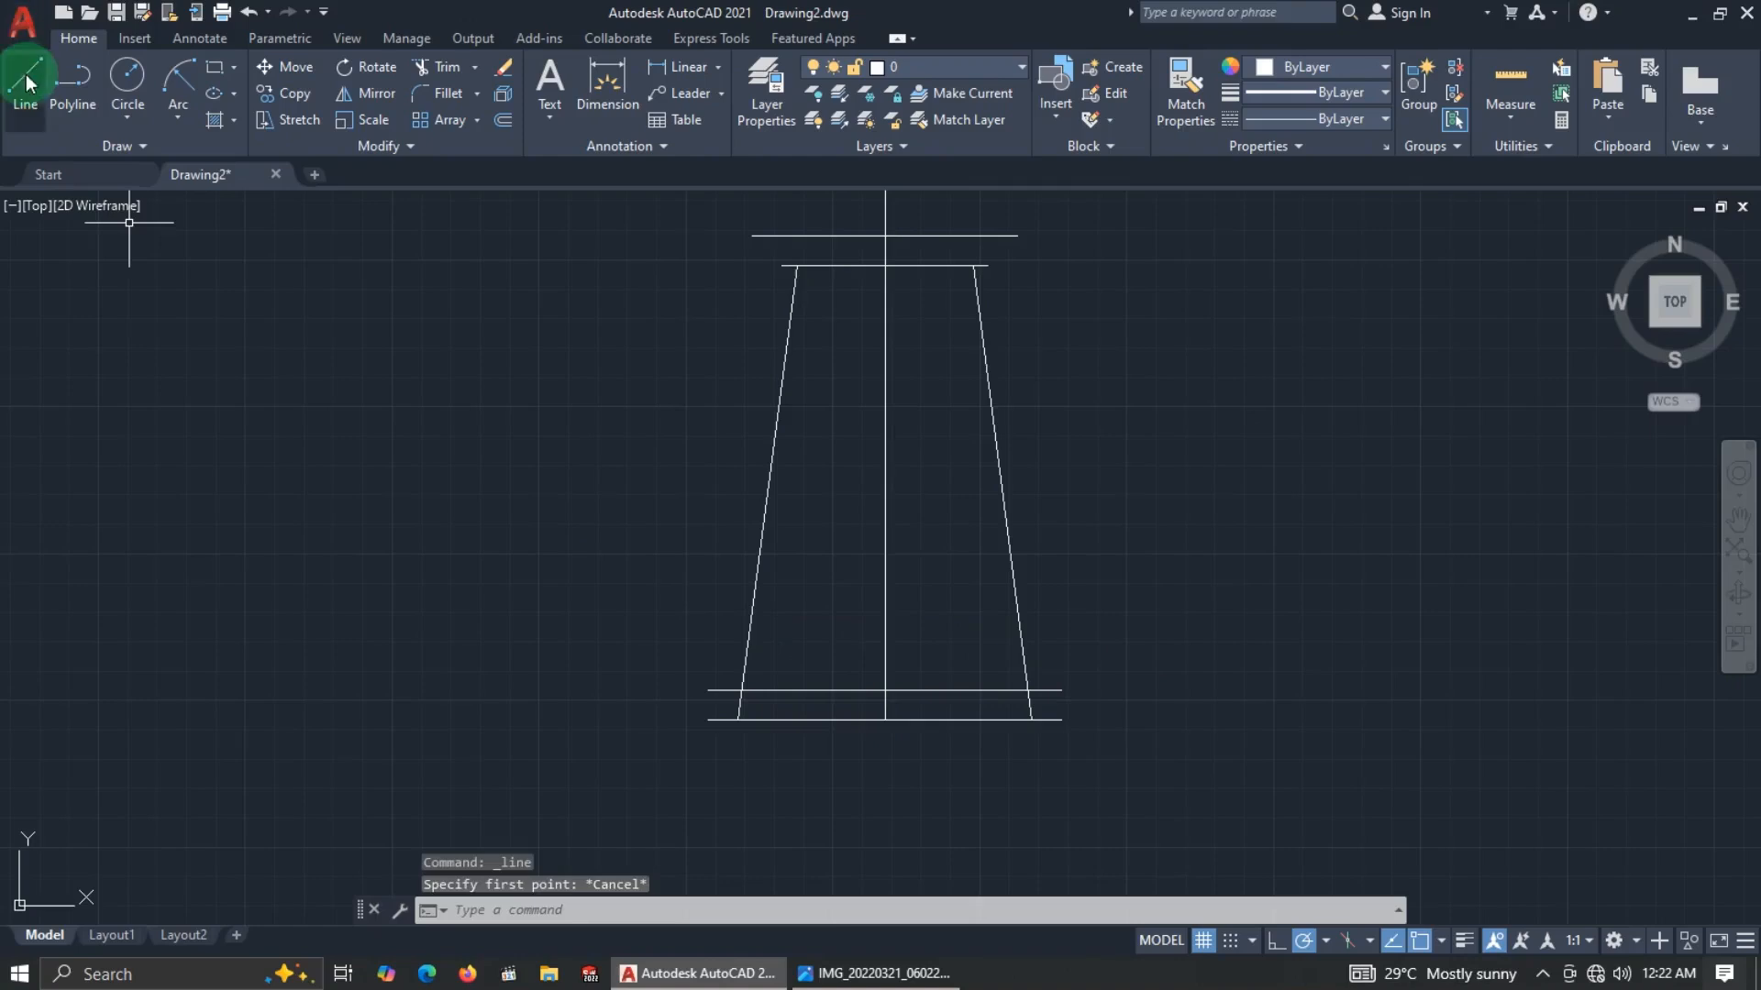
pyautogui.click(26, 79)
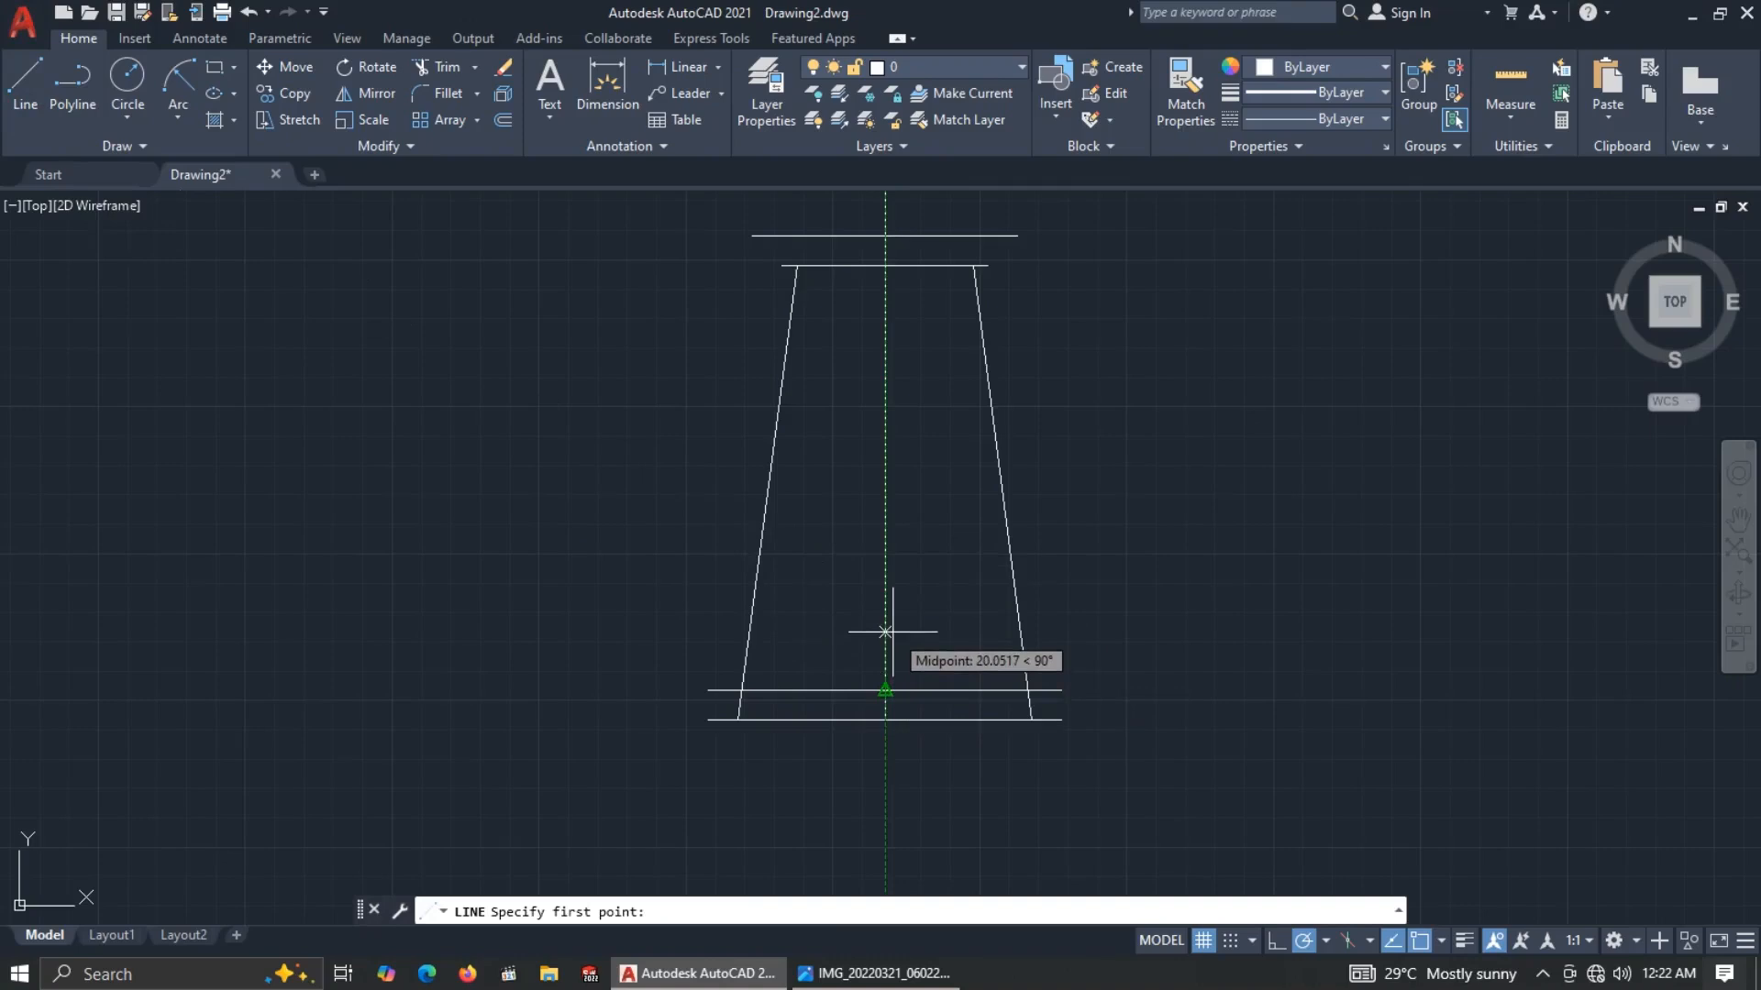
pyautogui.write('15')
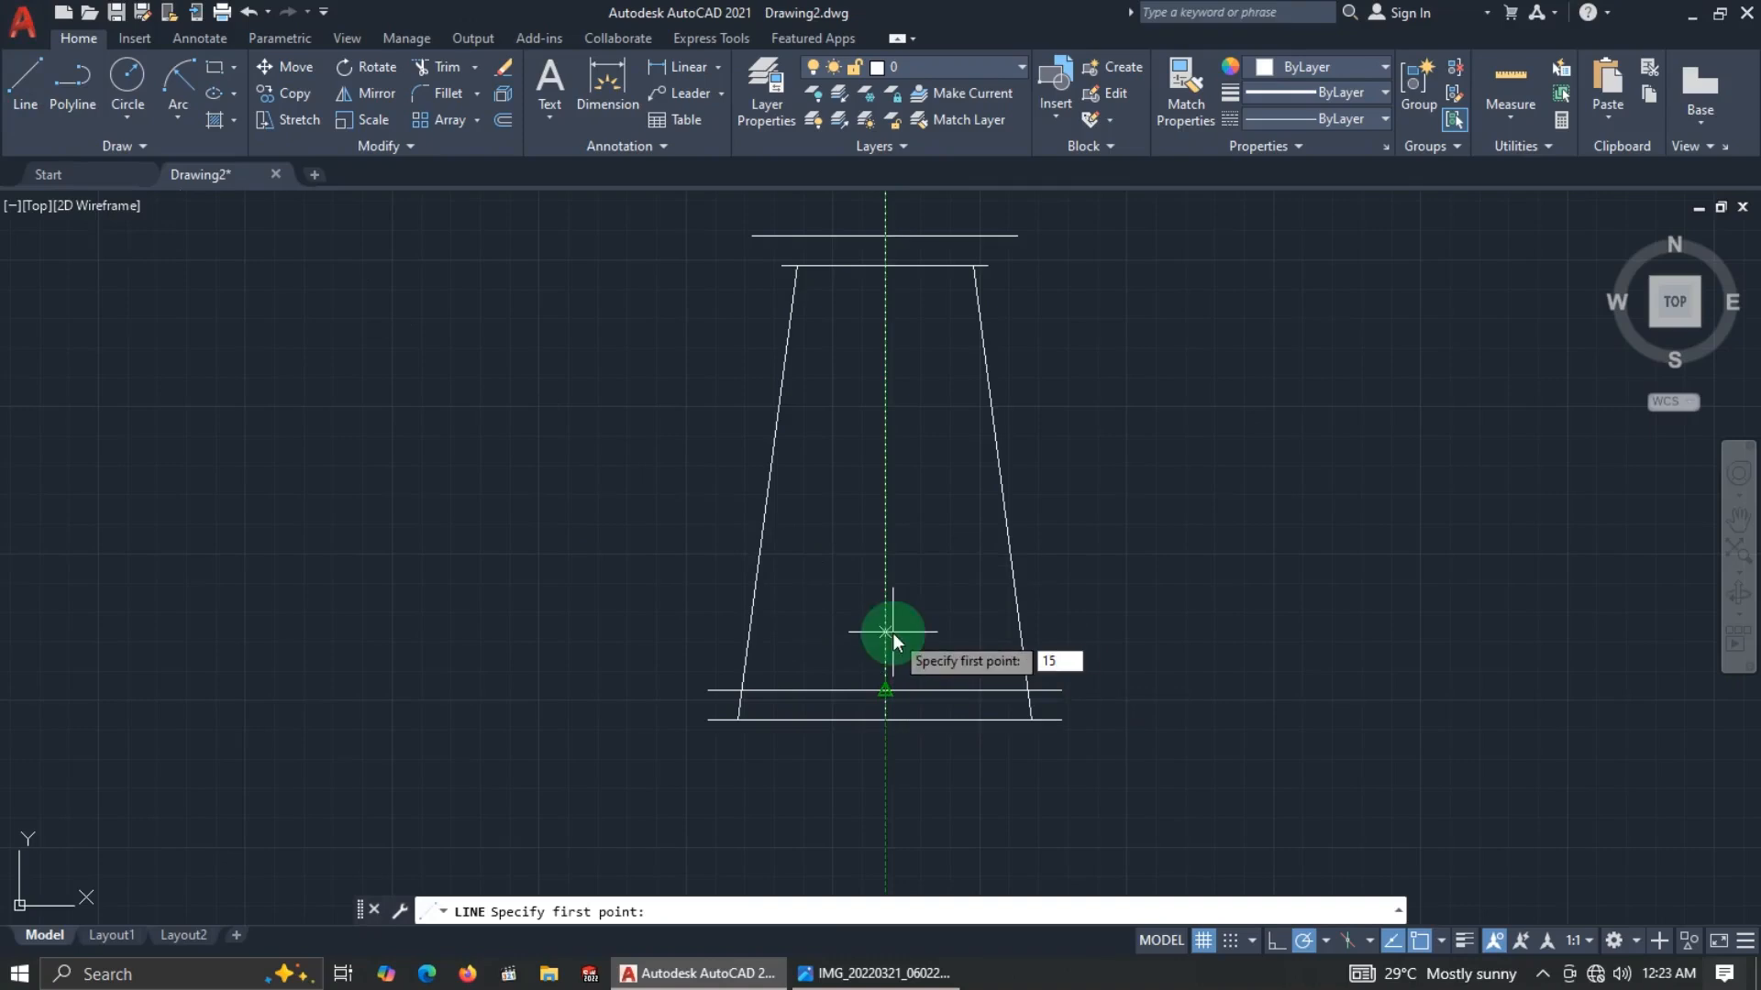
pyautogui.press('Return')
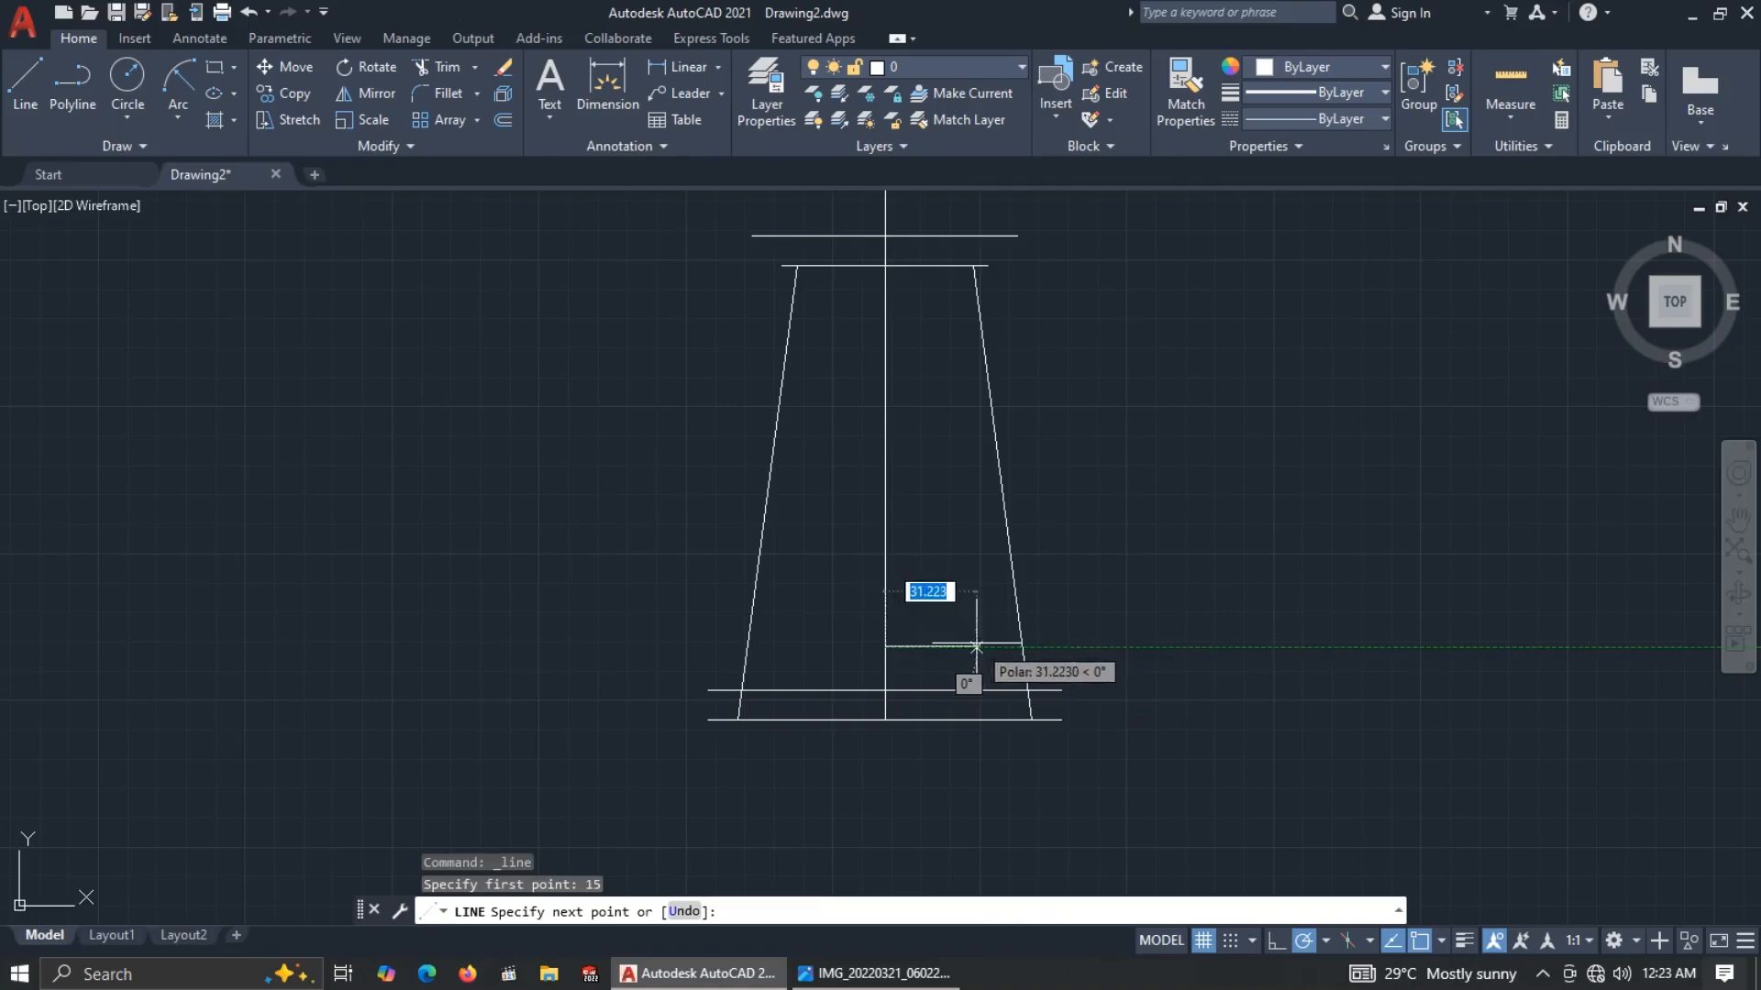
pyautogui.write('40')
pyautogui.press('Return')
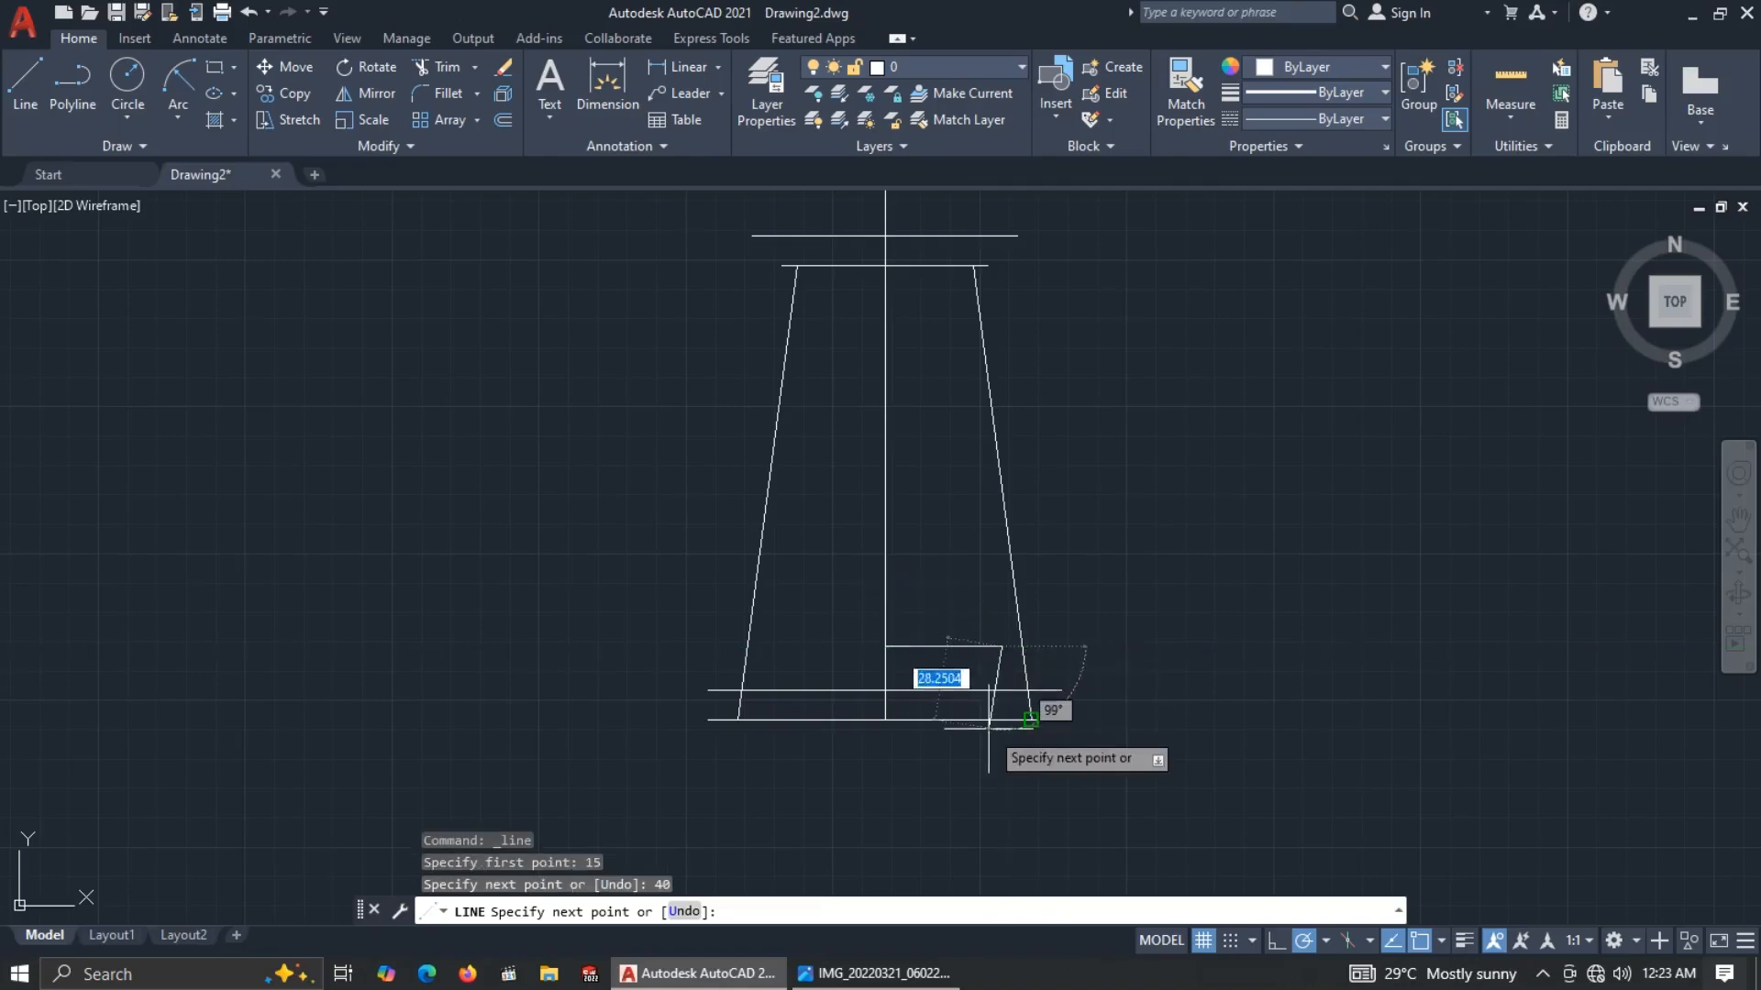
pyautogui.press('Escape')
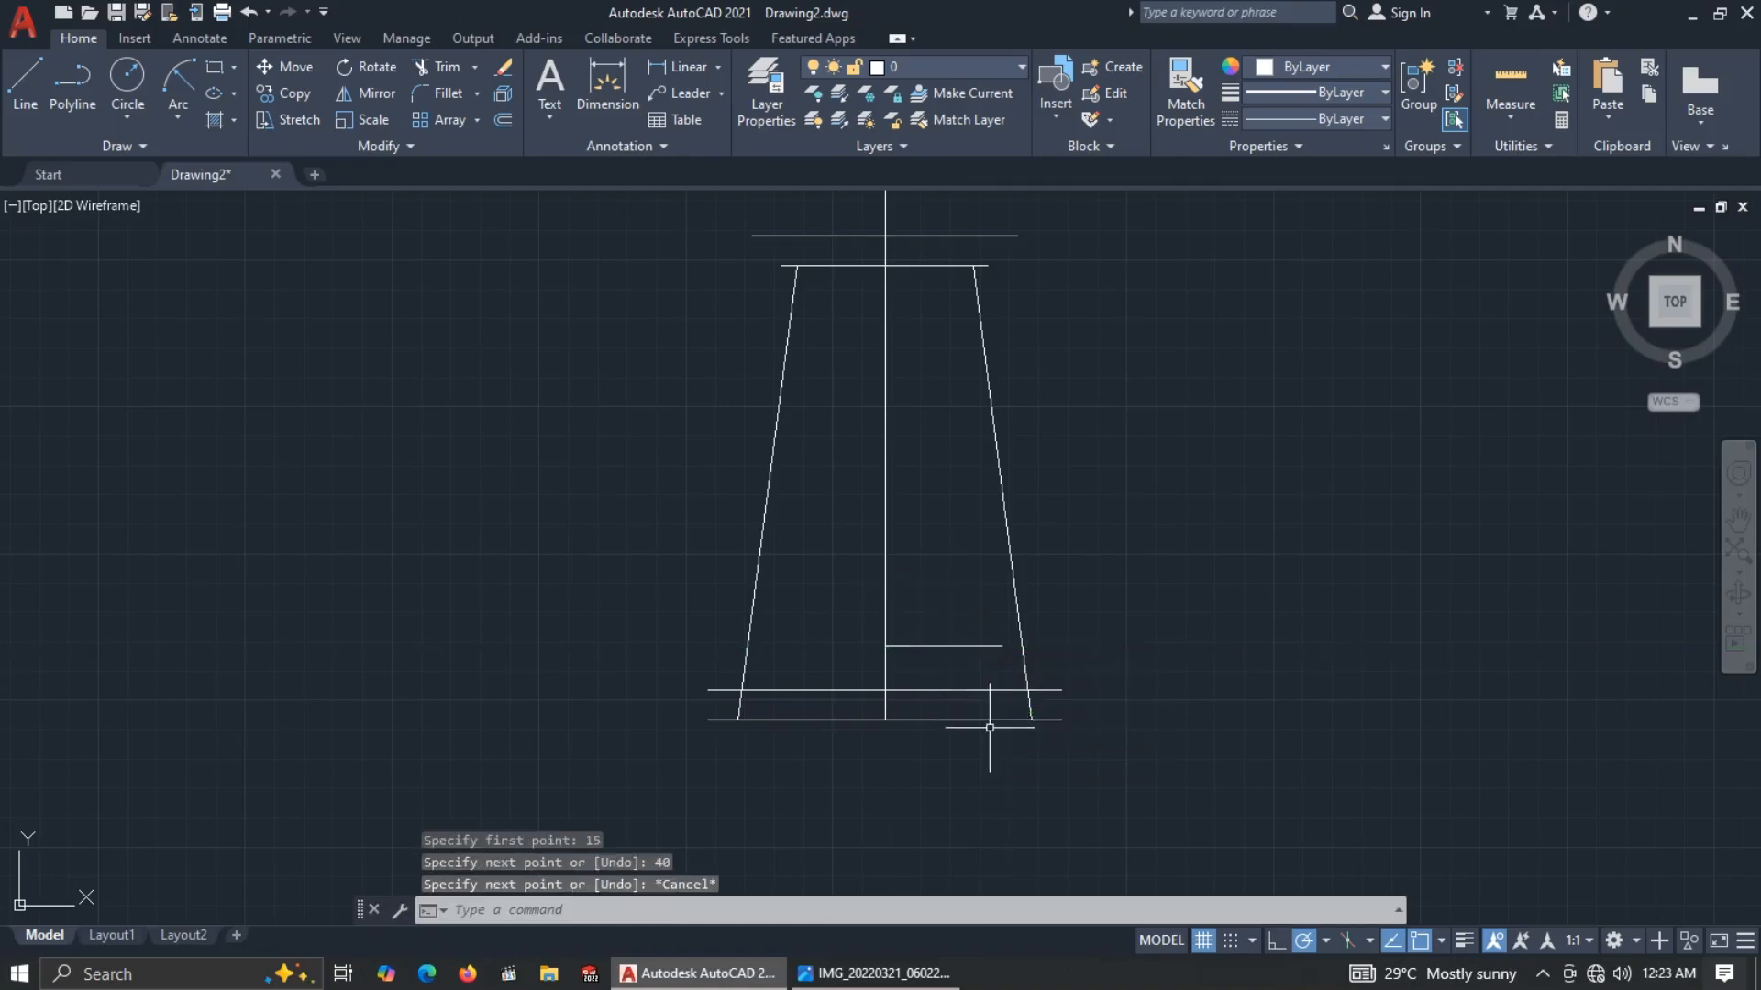
# Delete the 100-unit construction line lying on the lower base line.
pyautogui.click(931, 719)
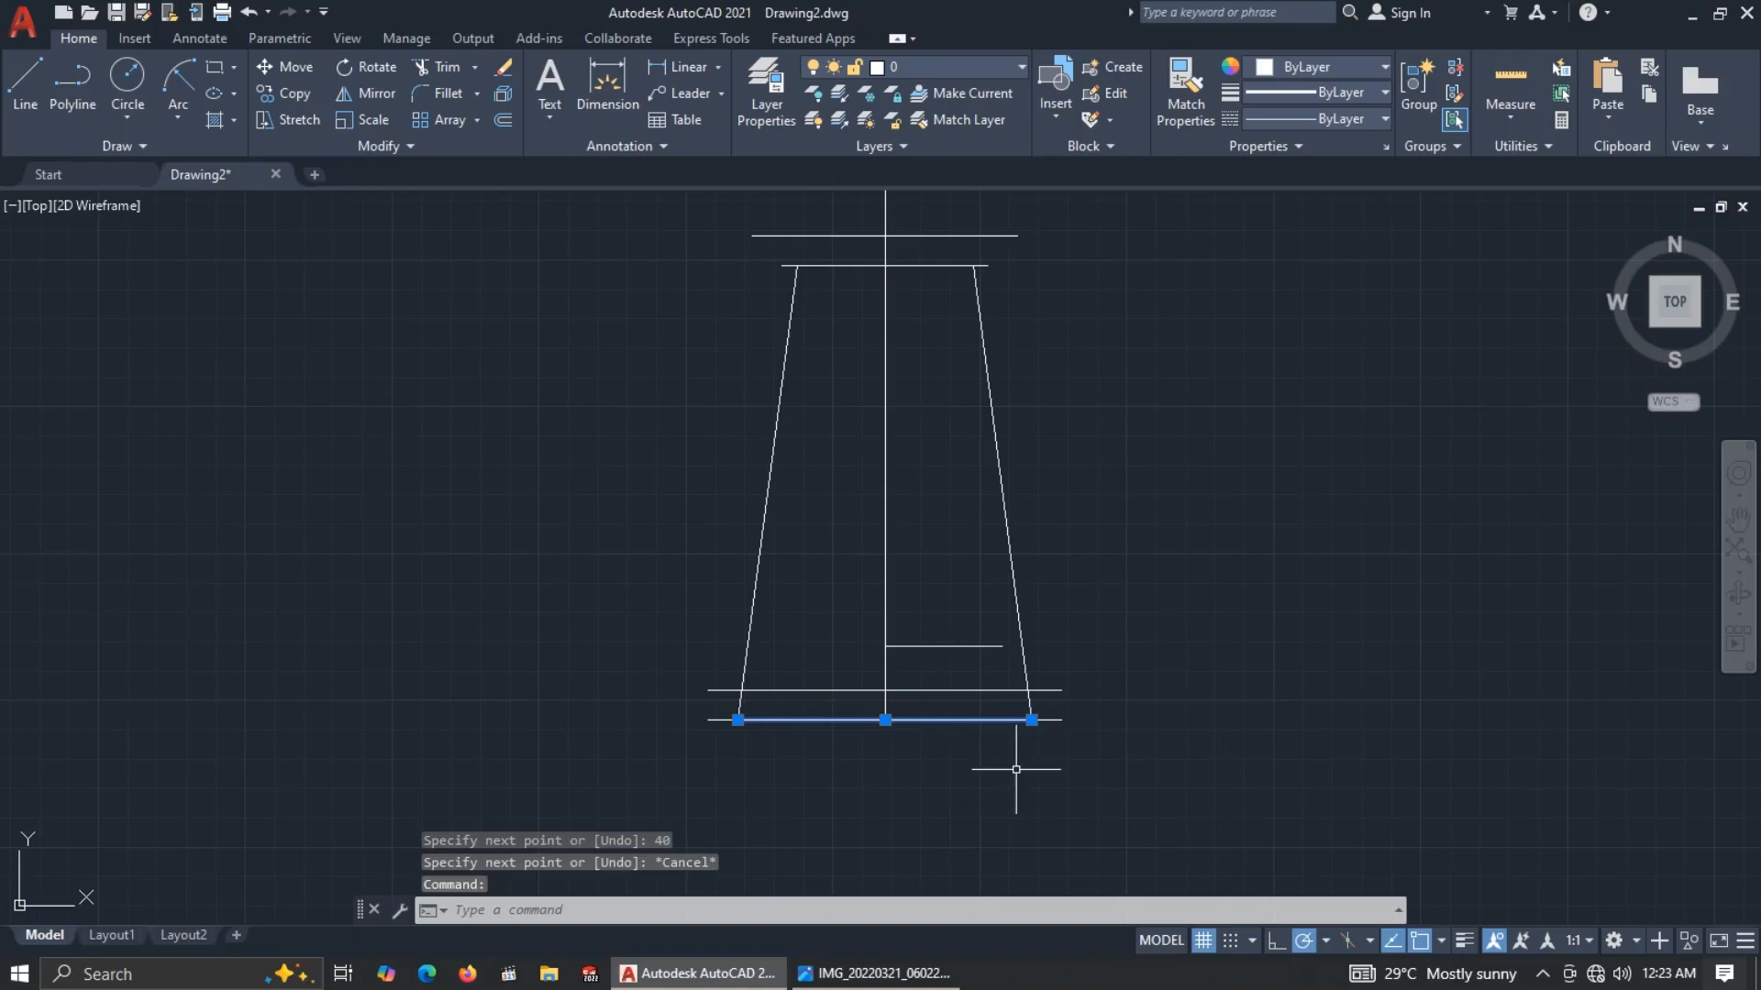
pyautogui.press('Delete')
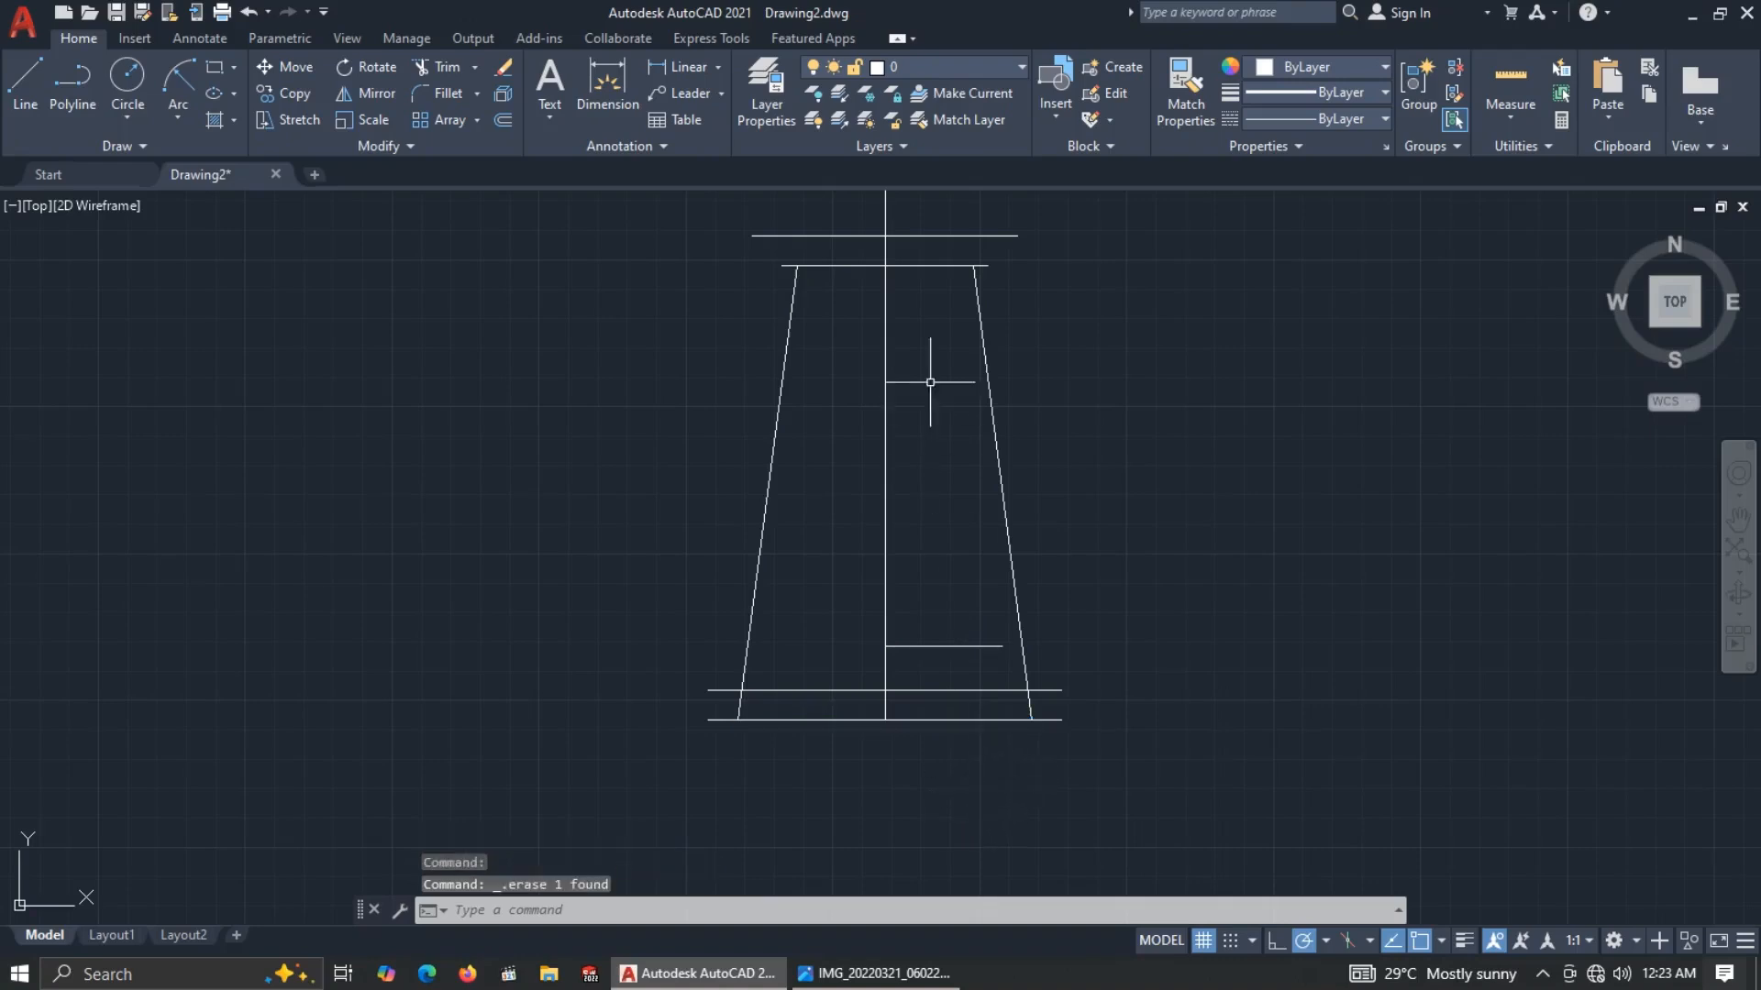
pyautogui.click(906, 266)
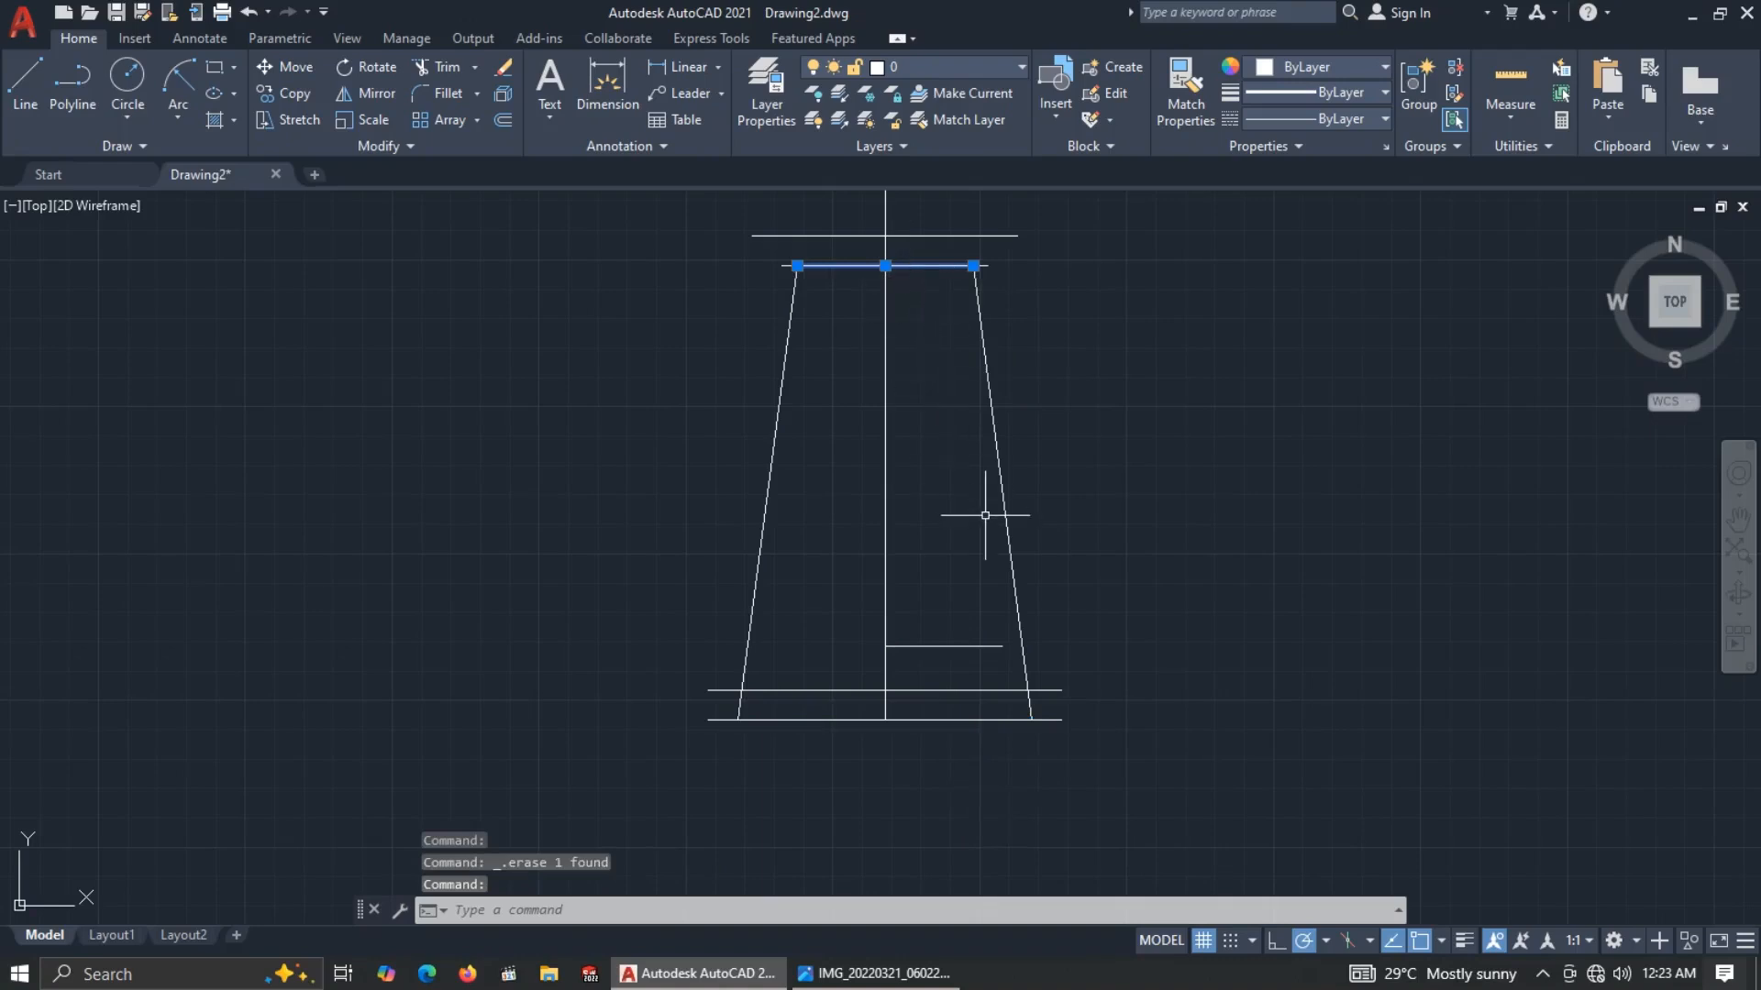
pyautogui.press('Escape')
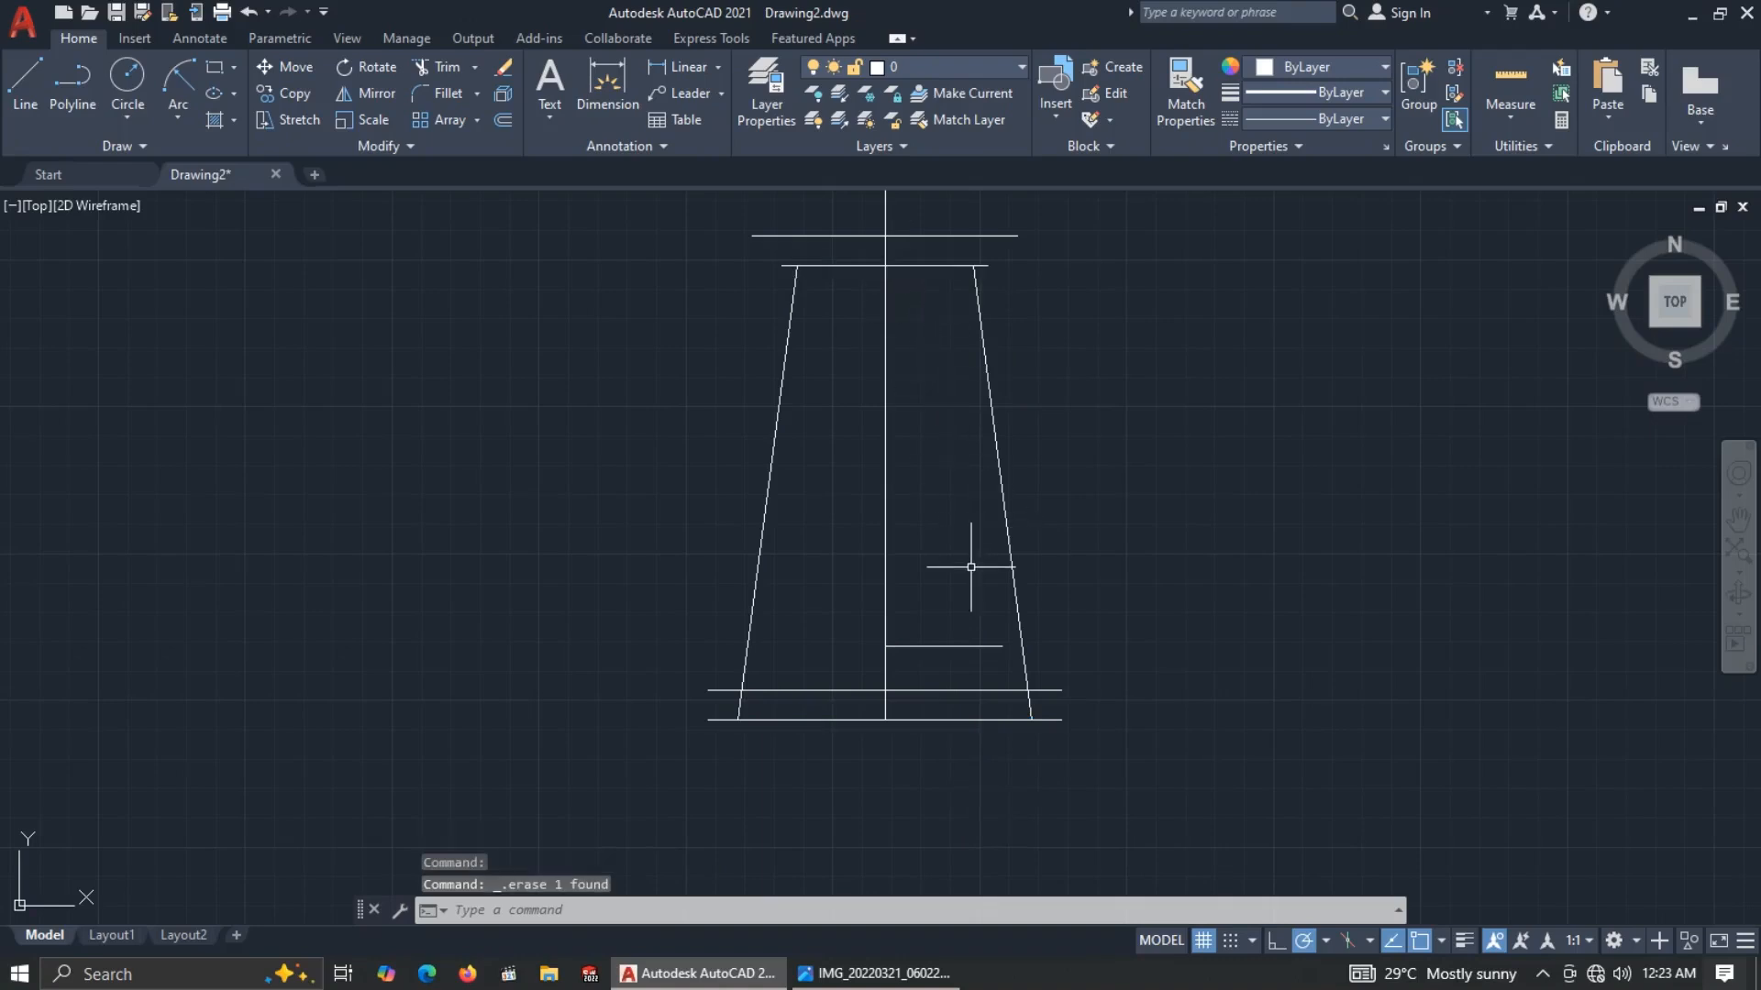
# Check the lower bulge radius in the reference image and draw a circle of radius 17.5 centred on the 40-unit line's right end.
pyautogui.hotkey('alt', 'Tab')
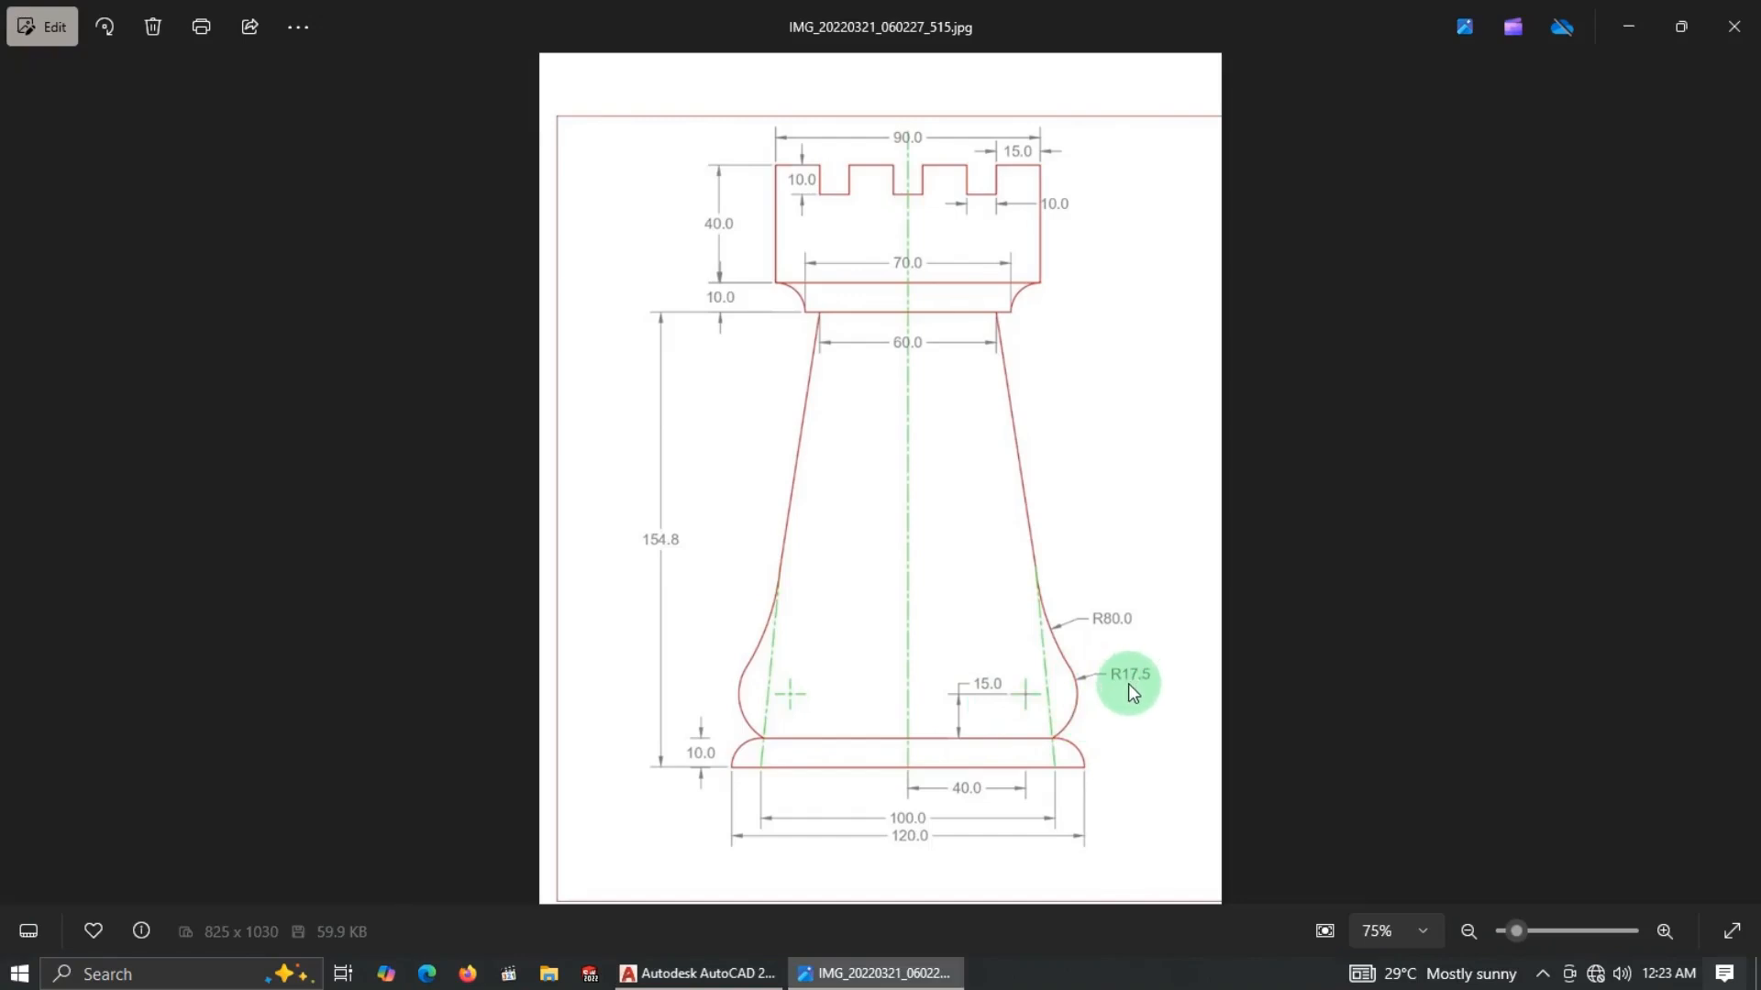
pyautogui.hotkey('alt', 'Tab')
pyautogui.click(144, 110)
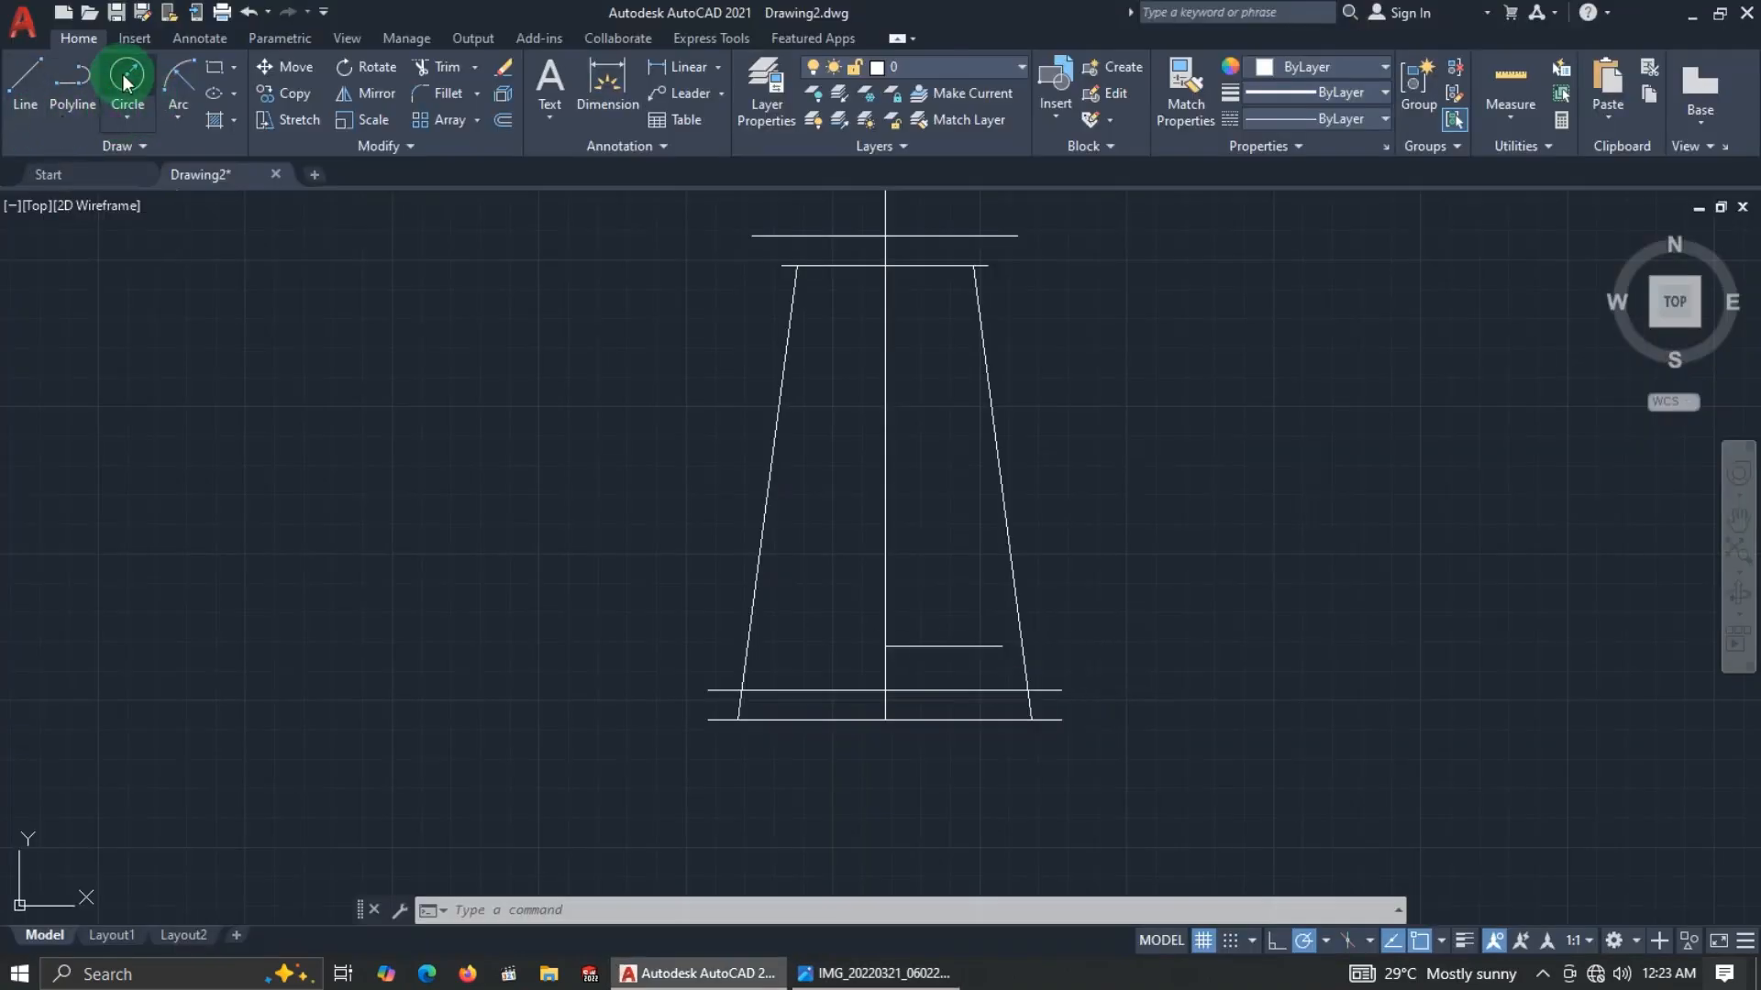
pyautogui.click(1002, 648)
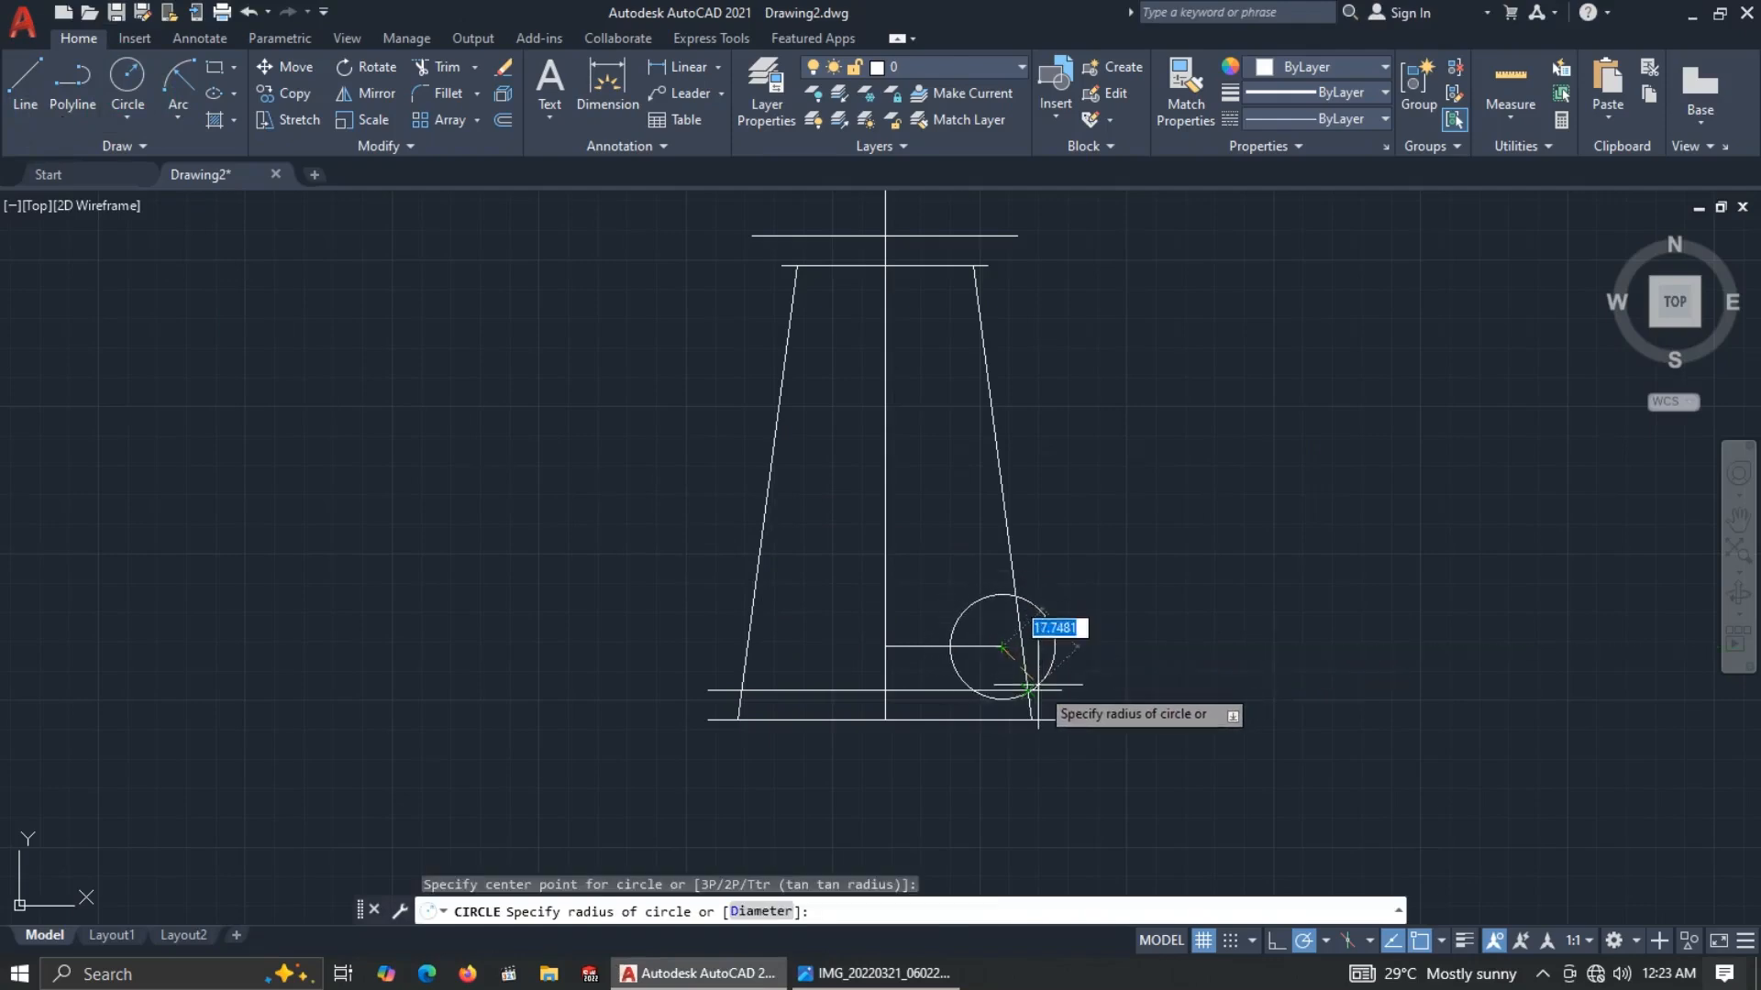
pyautogui.write('17.5')
pyautogui.press('Return')
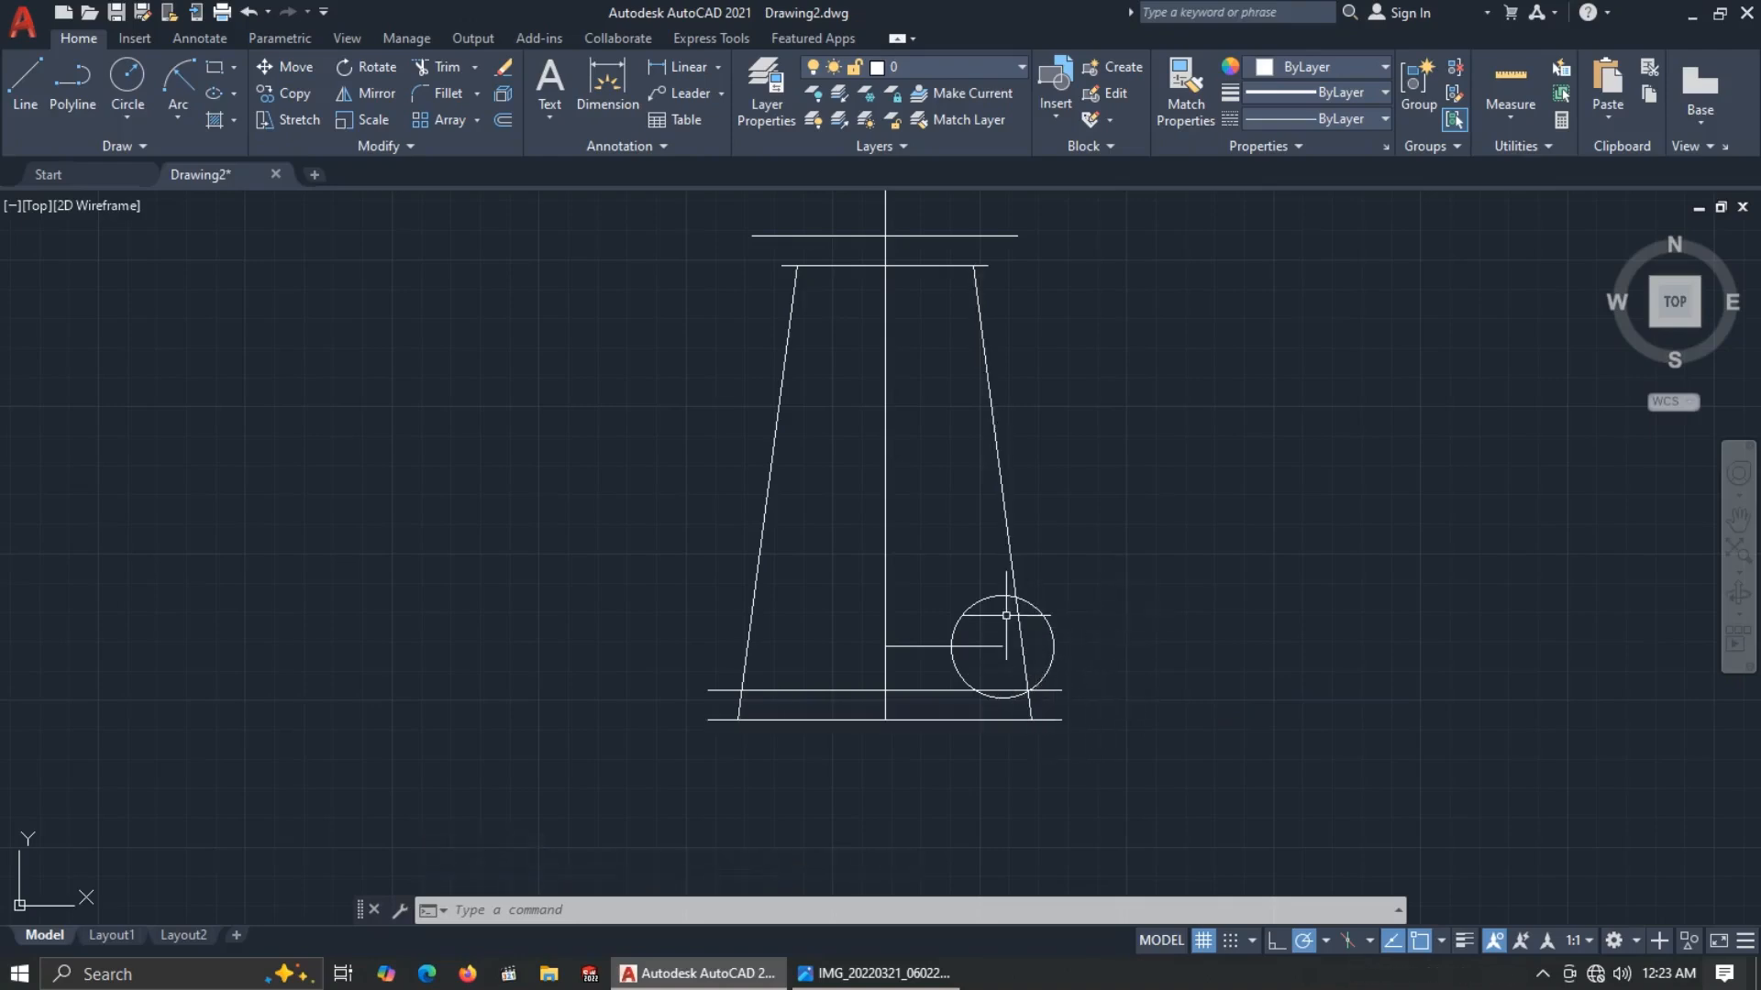
# Check the upper flare radius in the reference image and draw an 80-radius circle tangent to the right slanted line and the 17.5-radius circle.
pyautogui.hotkey('alt', 'Tab')
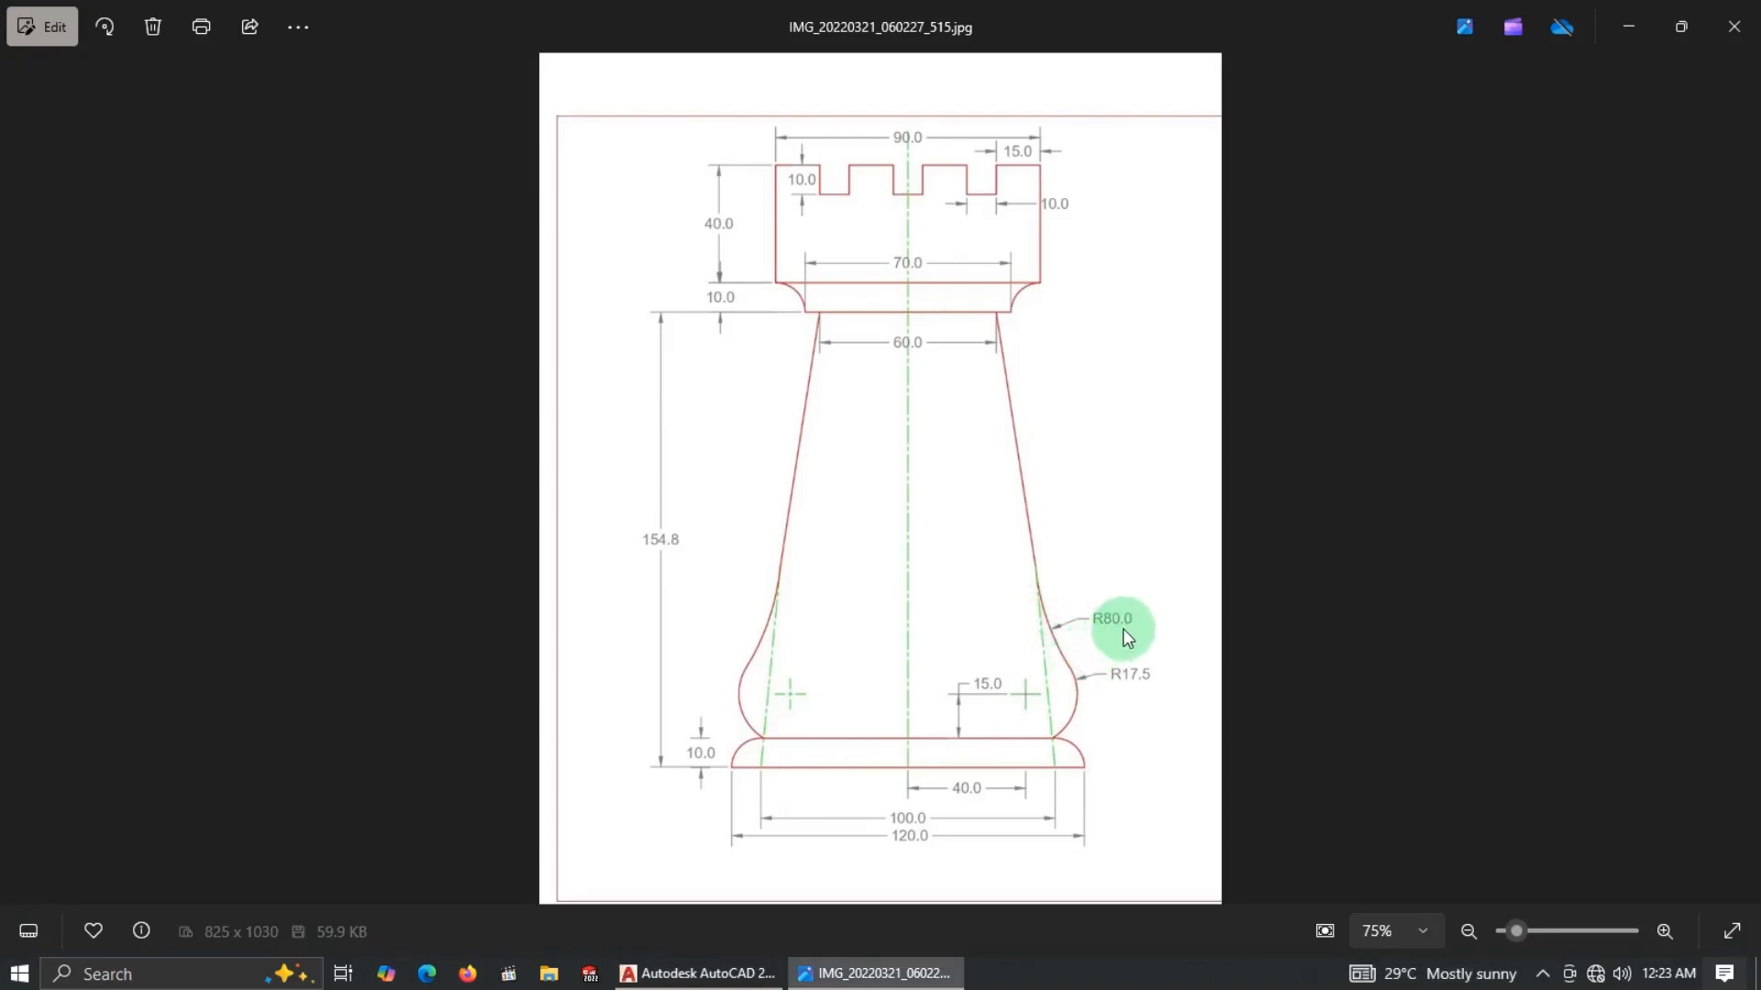
pyautogui.hotkey('alt', 'Tab')
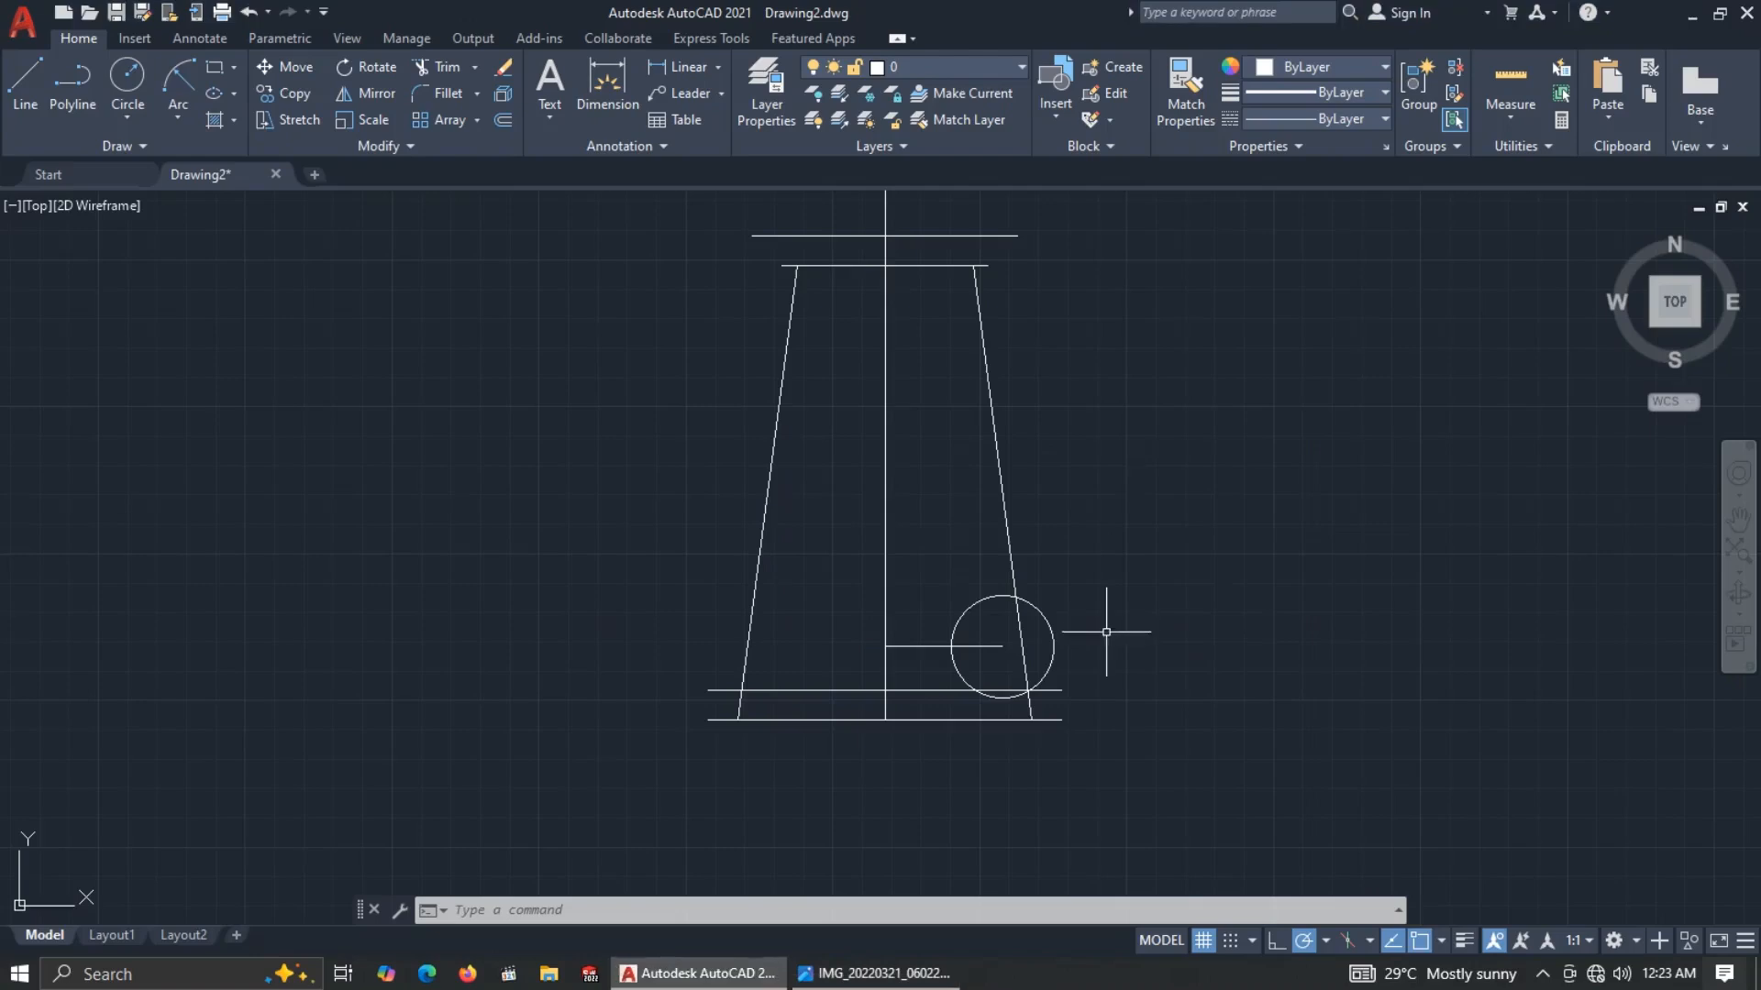
pyautogui.click(127, 116)
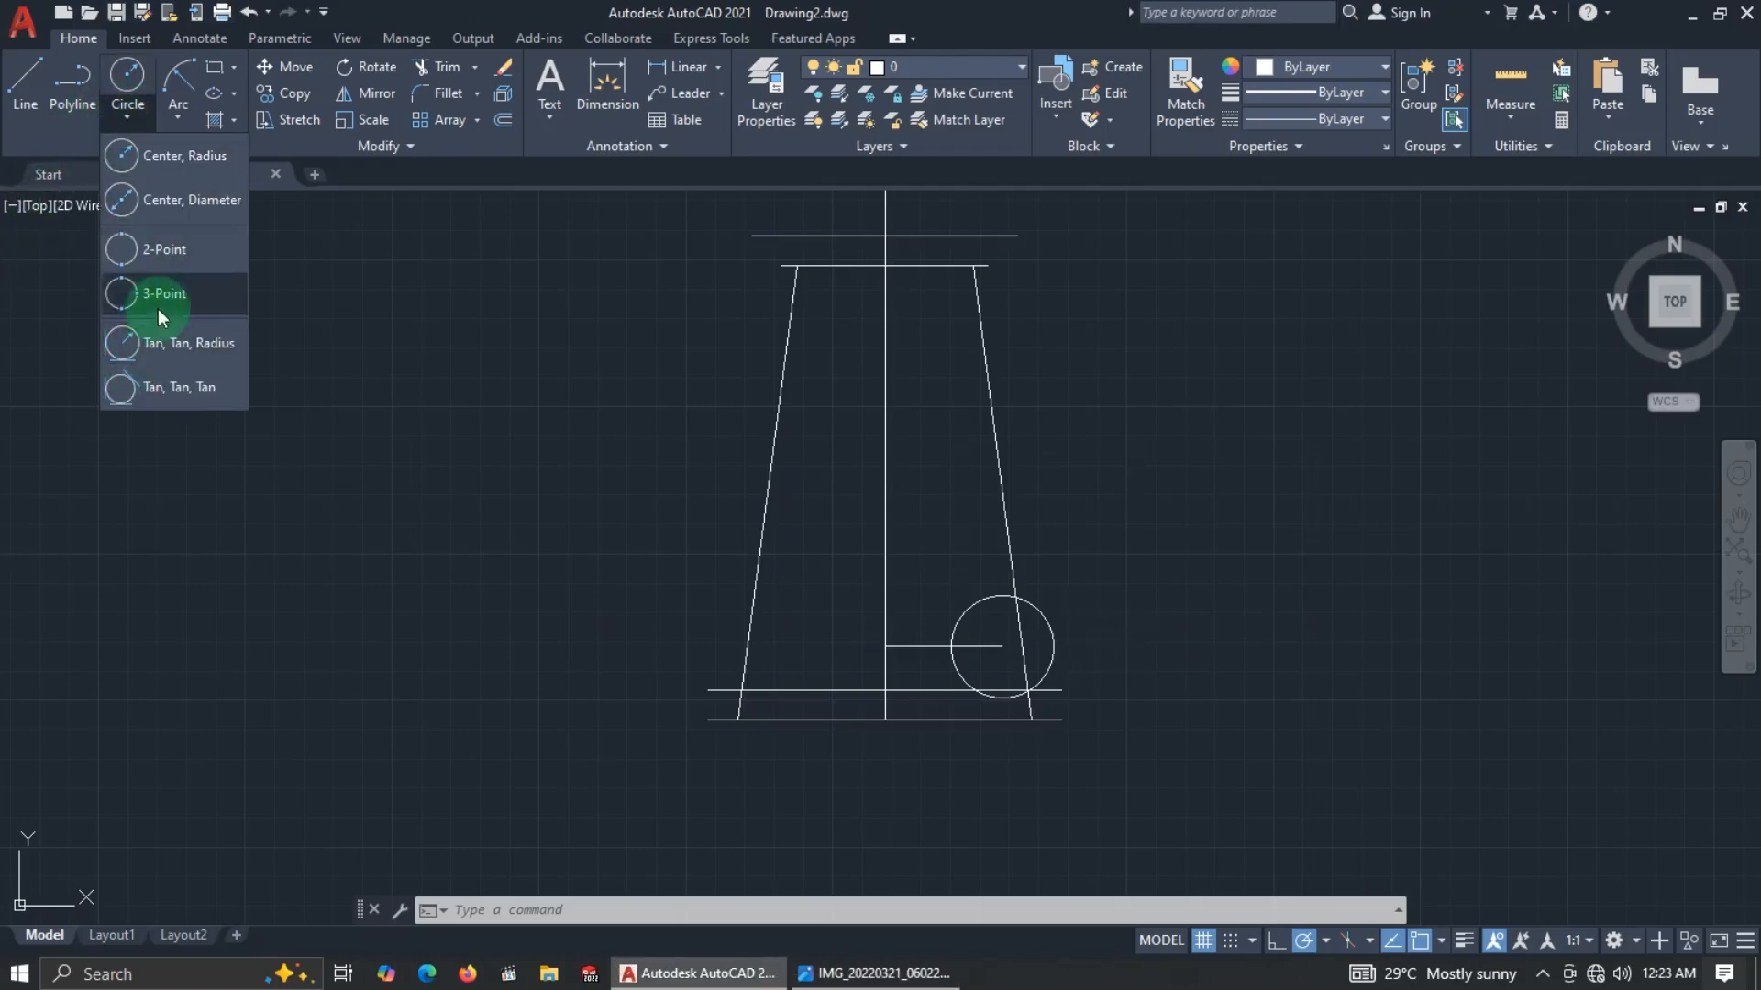
pyautogui.click(189, 346)
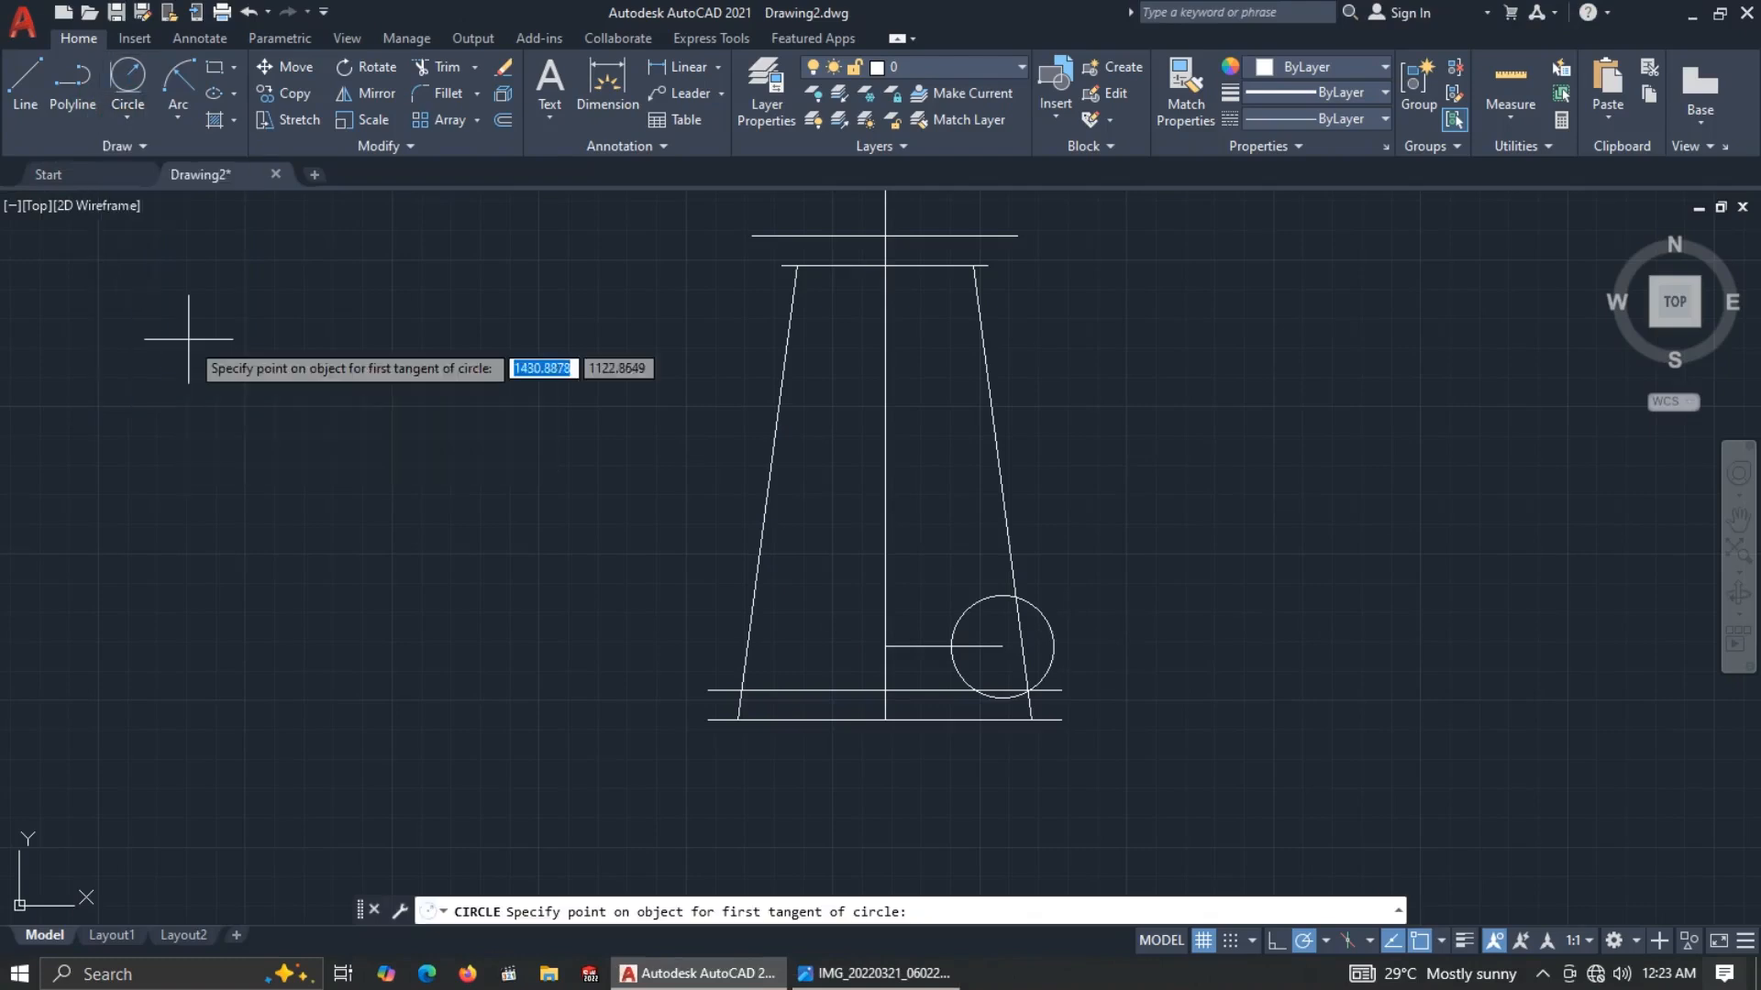
pyautogui.scroll(4, 1017, 567)
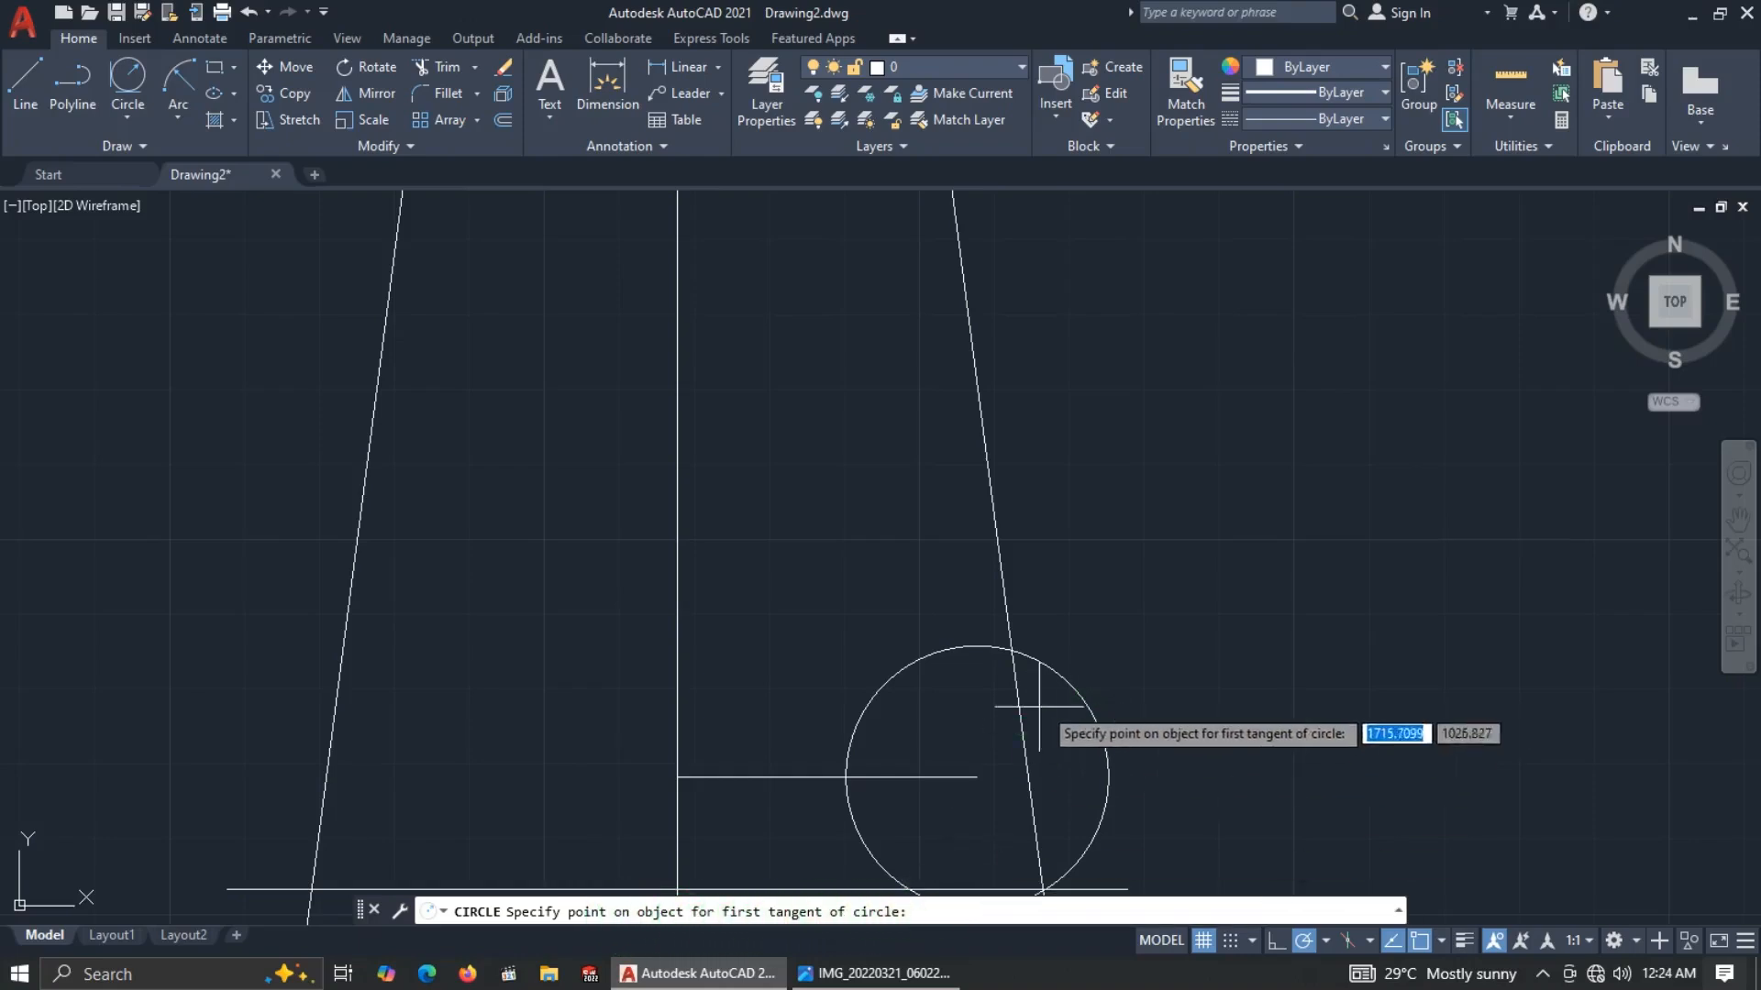
pyautogui.scroll(-2, 1009, 742)
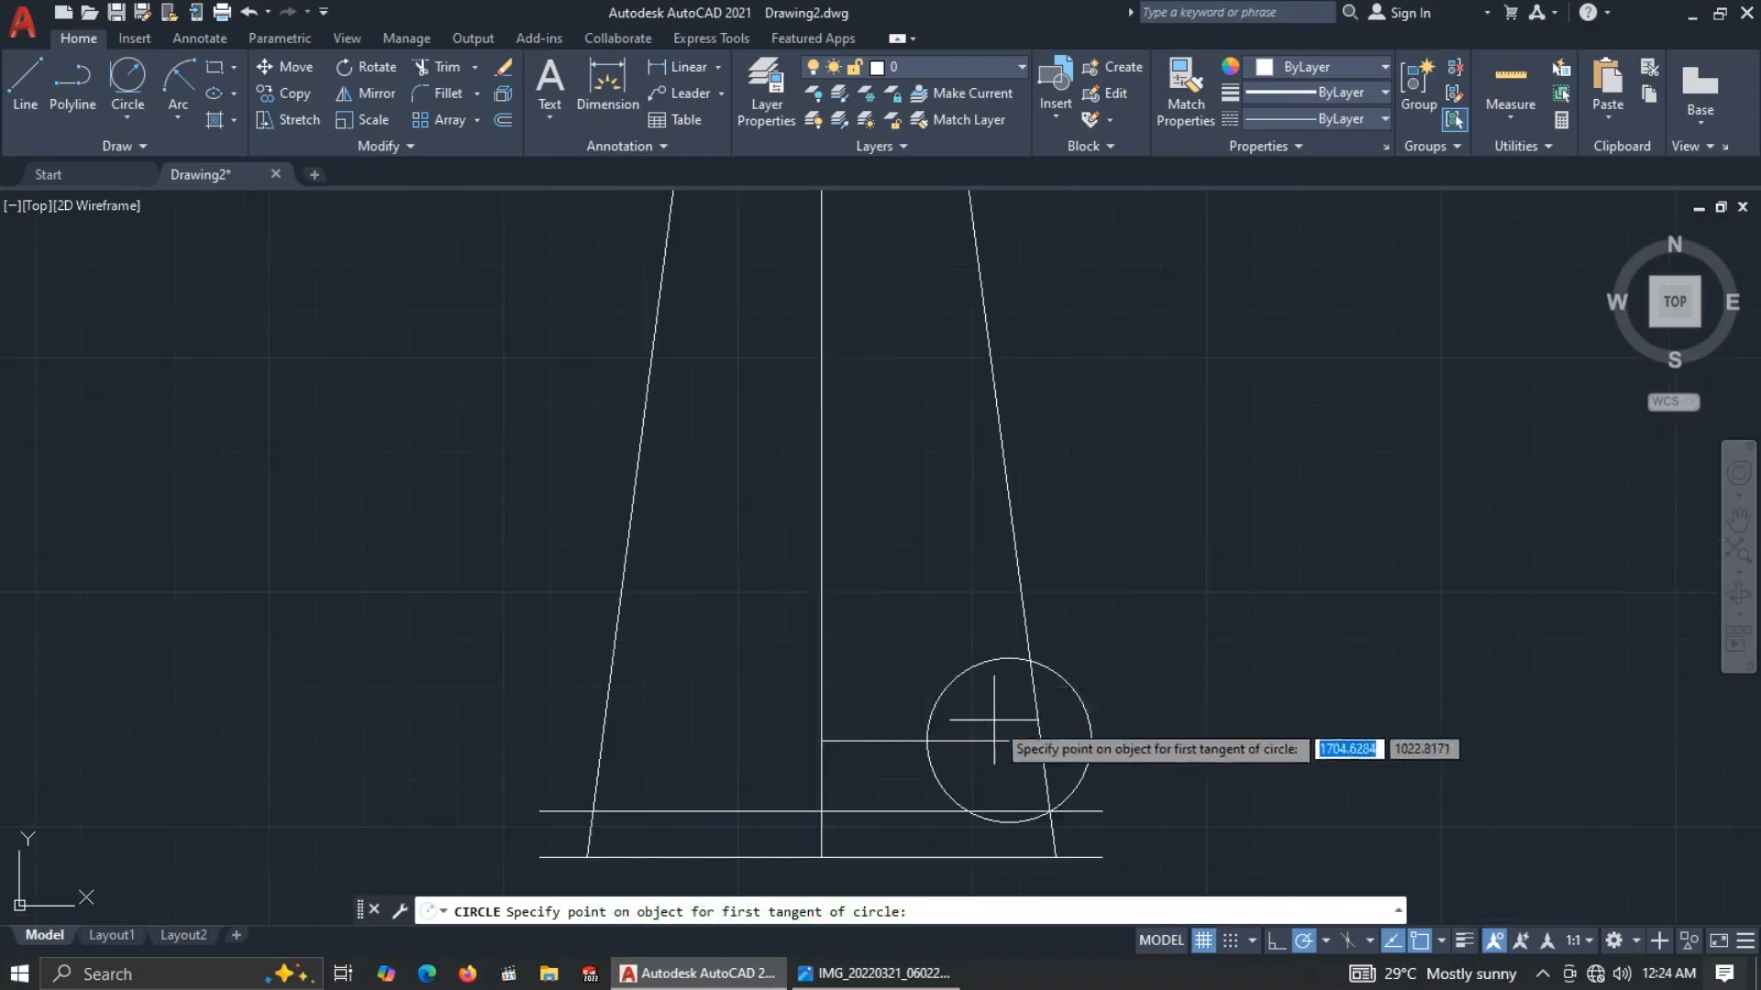
pyautogui.click(1009, 503)
pyautogui.click(1067, 688)
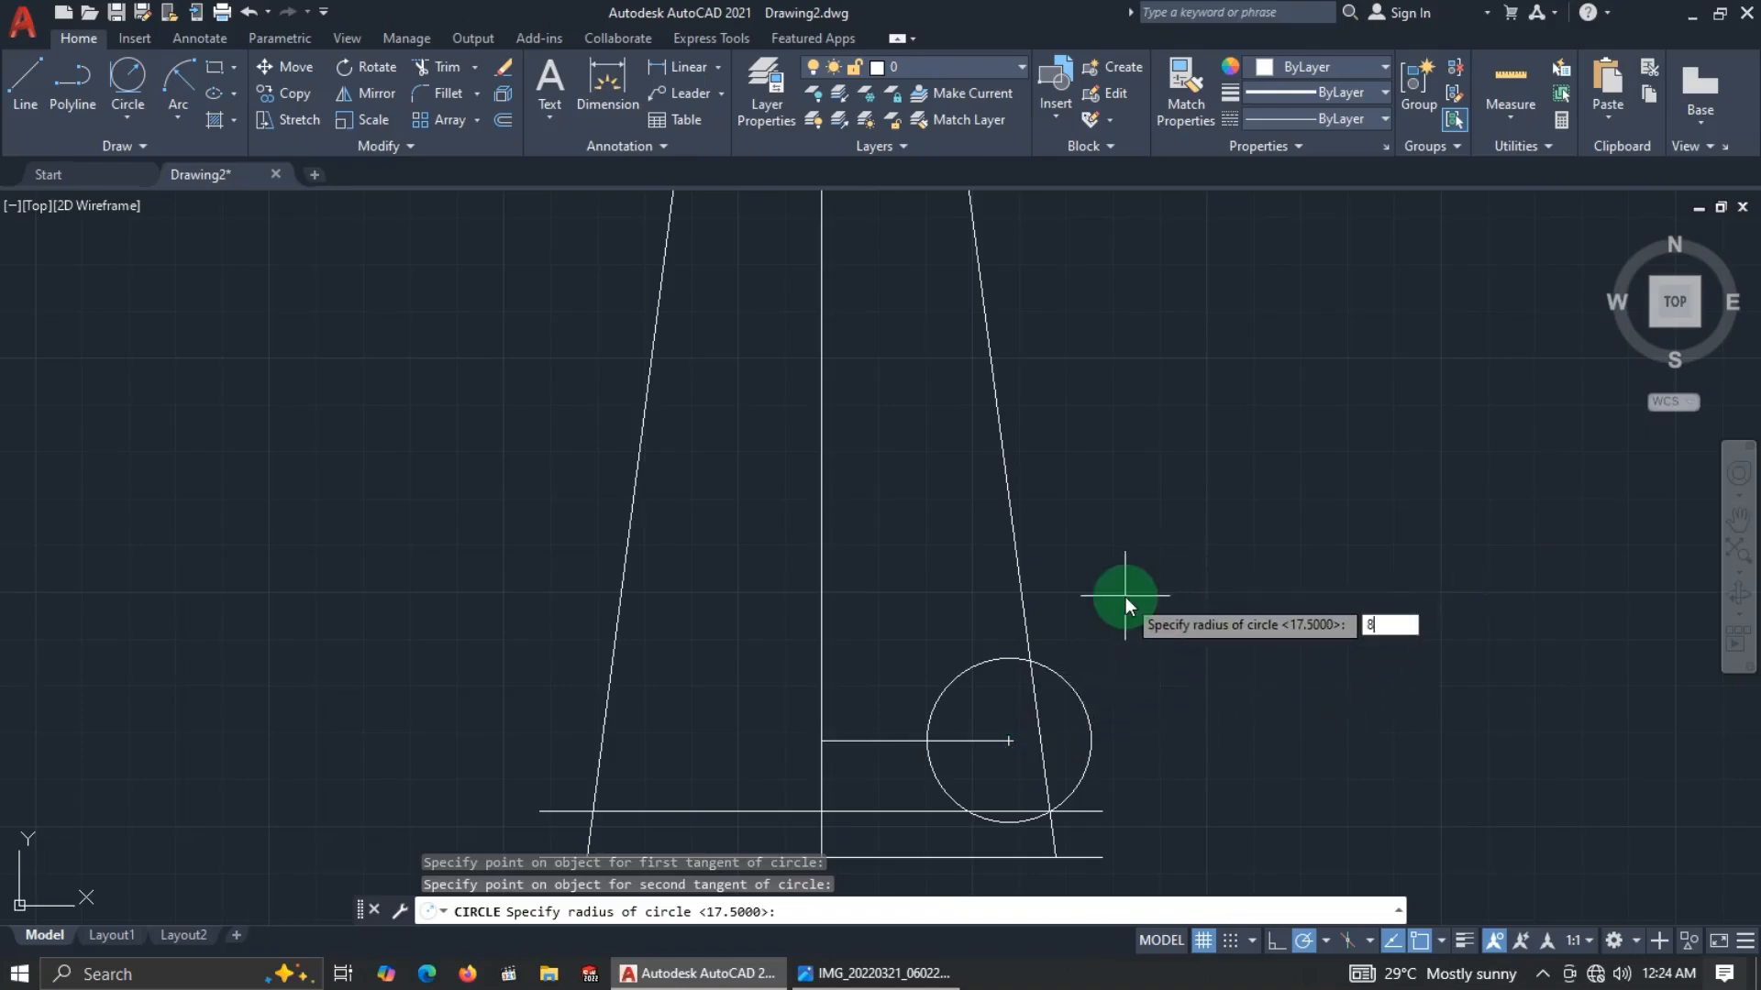
pyautogui.press('Return')
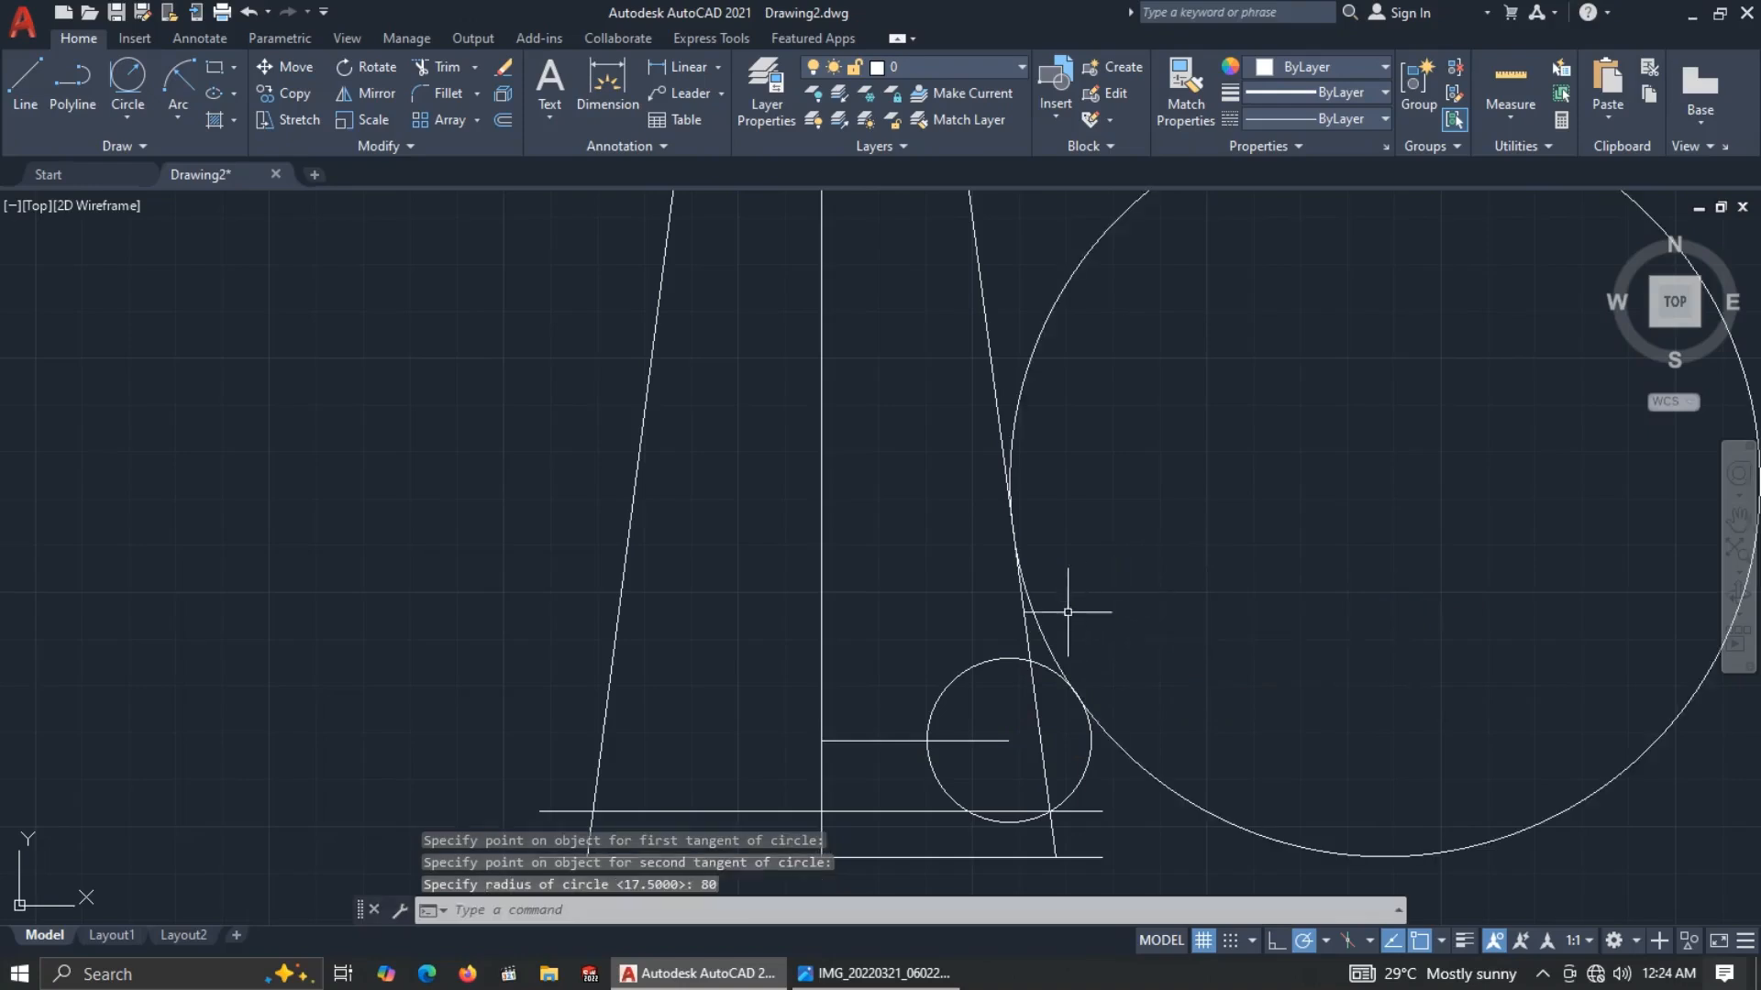
# Trim the 80-radius circle, keeping only the arc between the right slanted line and the small circle.
pyautogui.scroll(-2, 1070, 611)
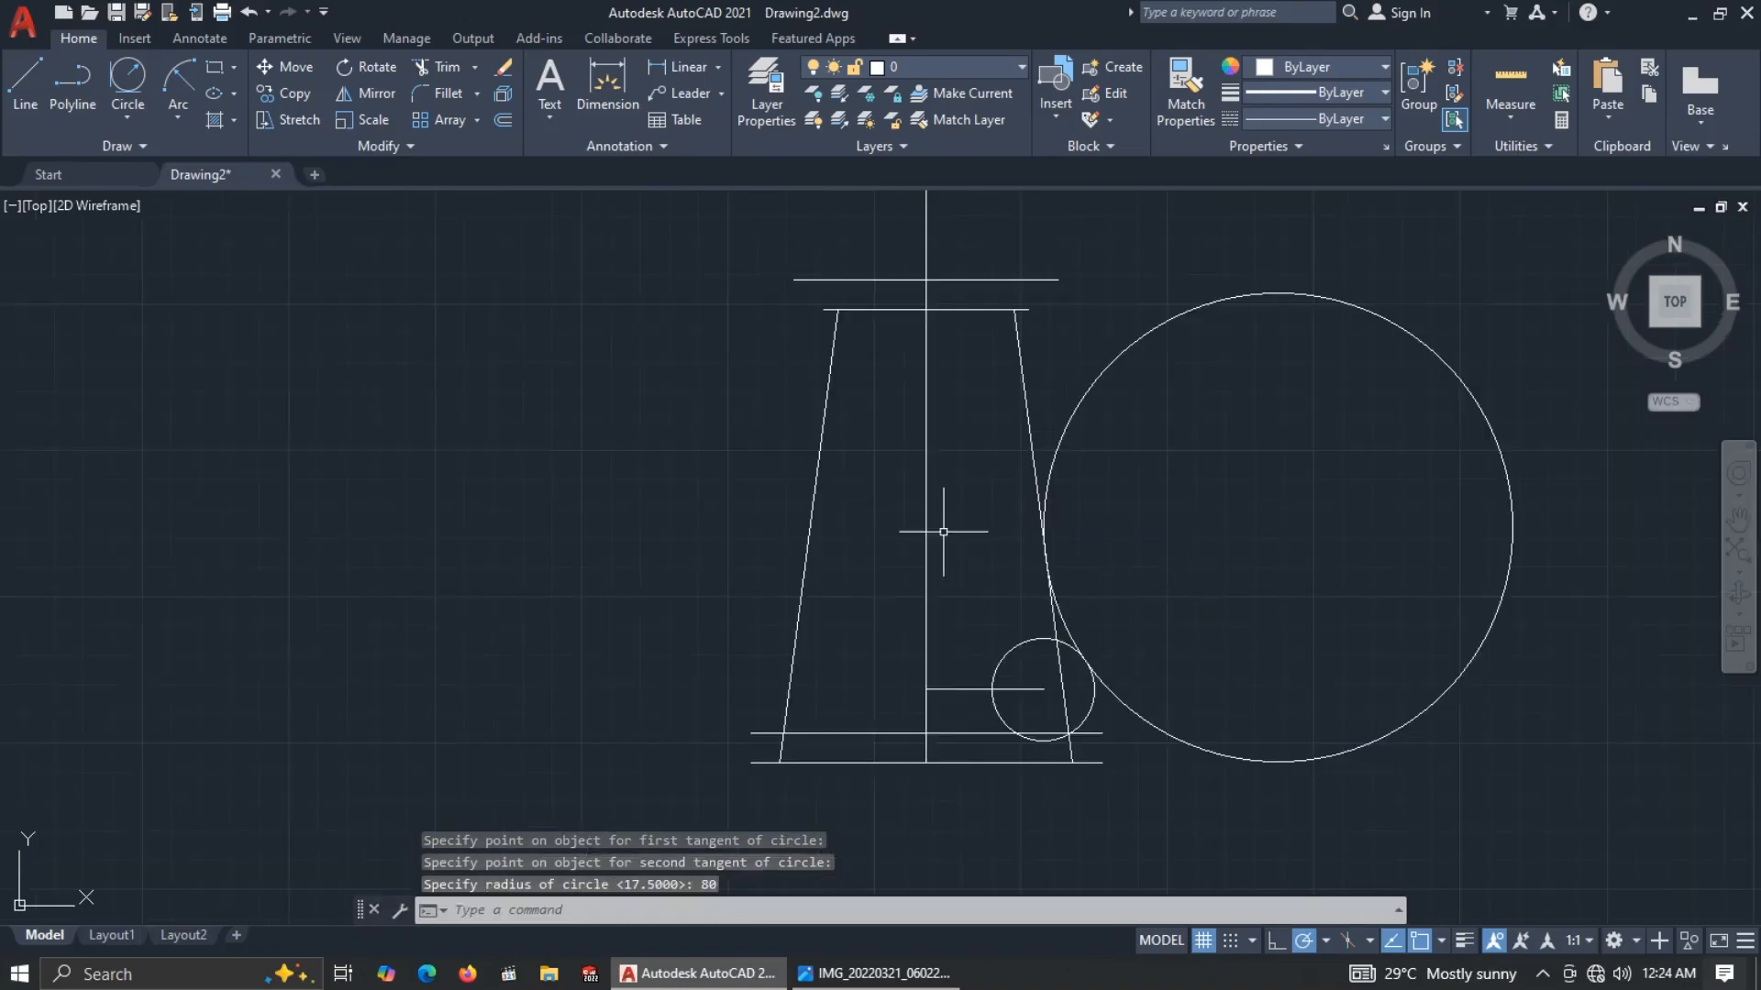
pyautogui.click(426, 90)
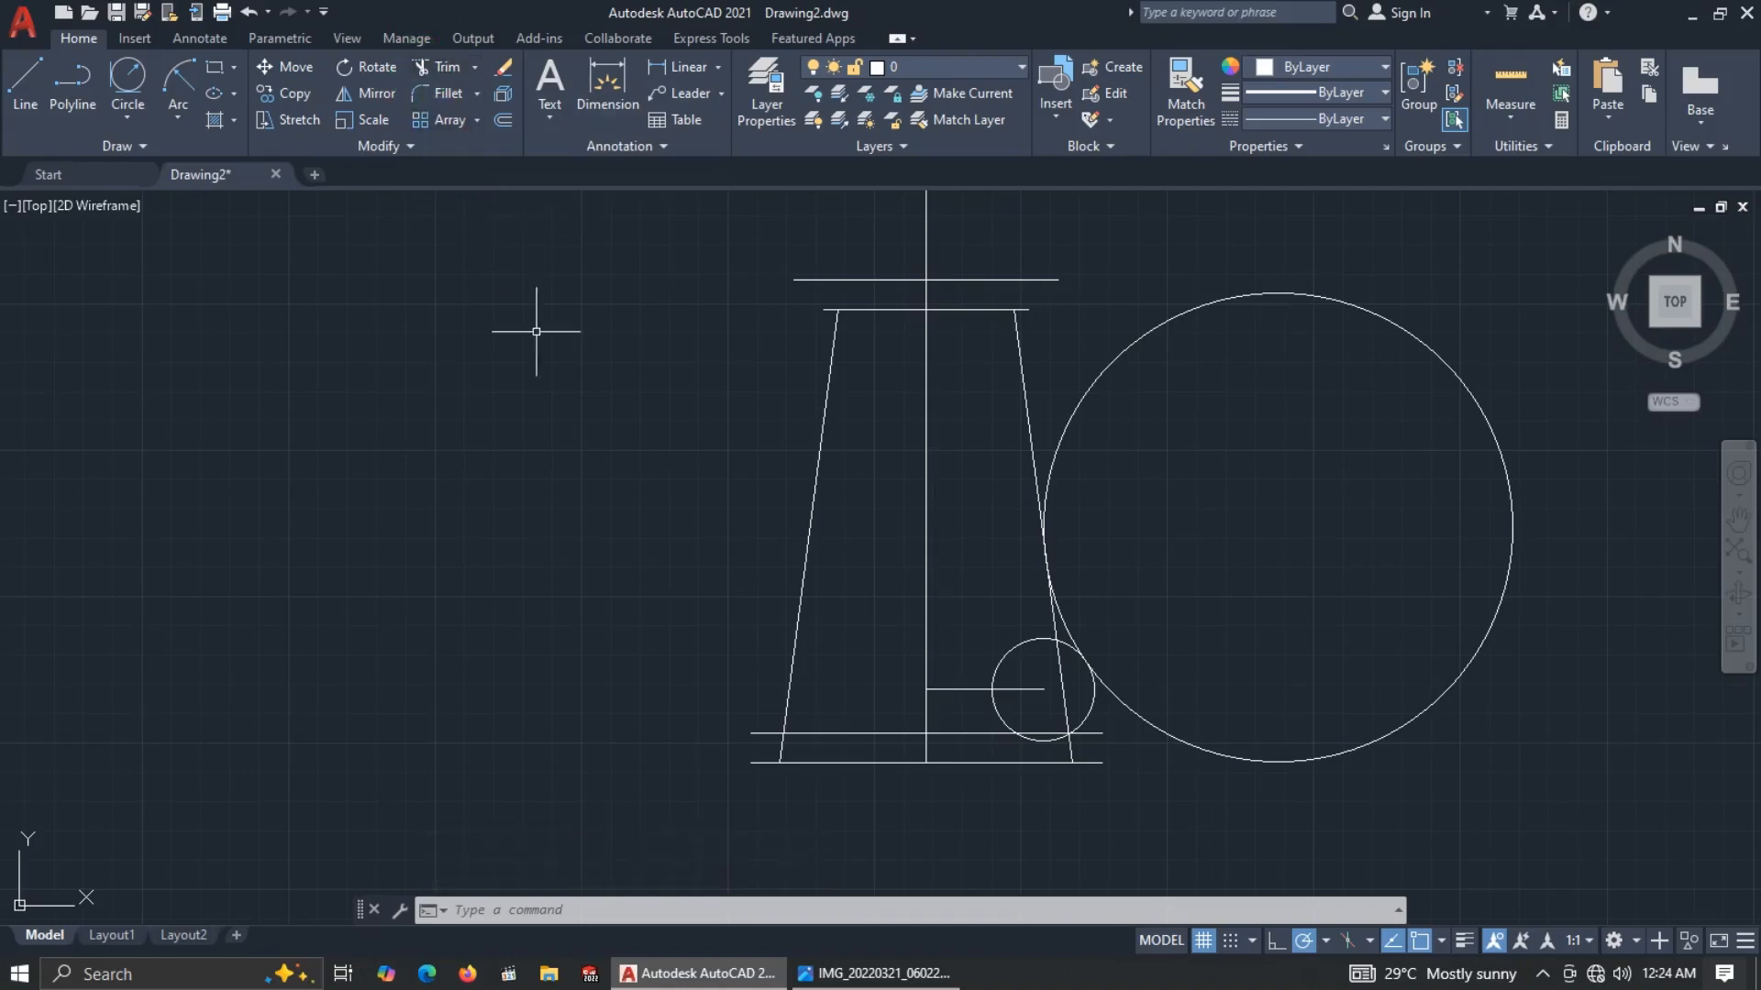
pyautogui.write('tr')
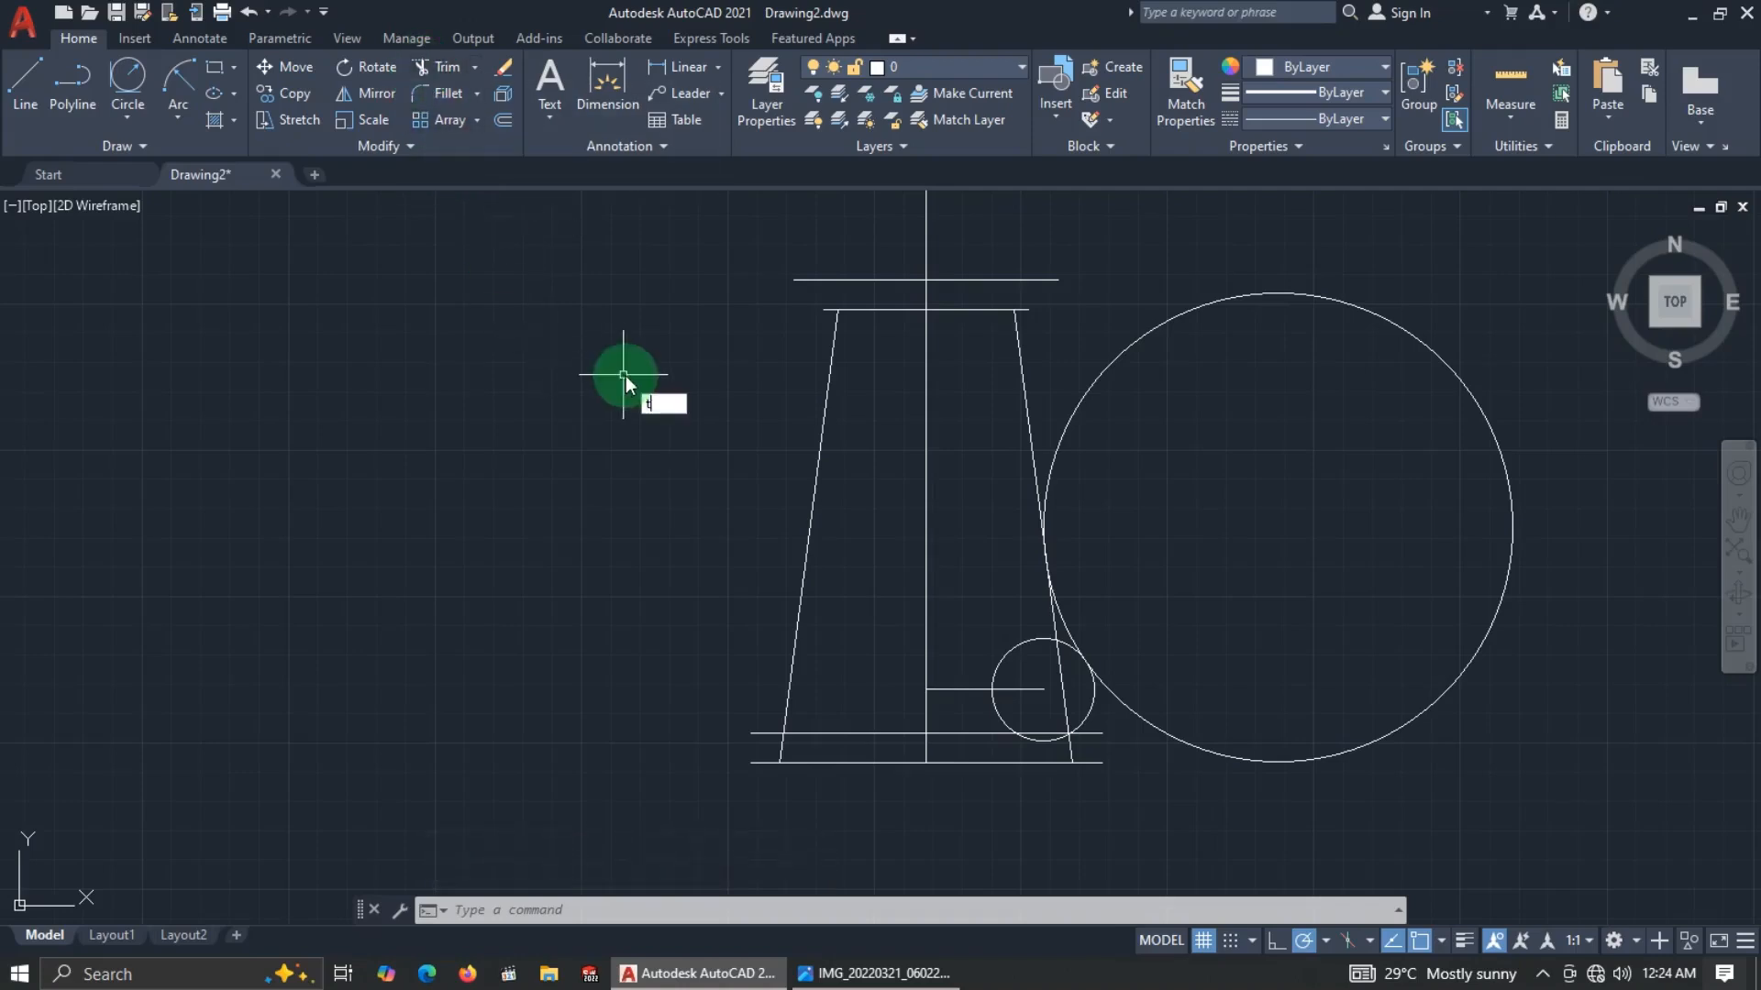
pyautogui.press('Return')
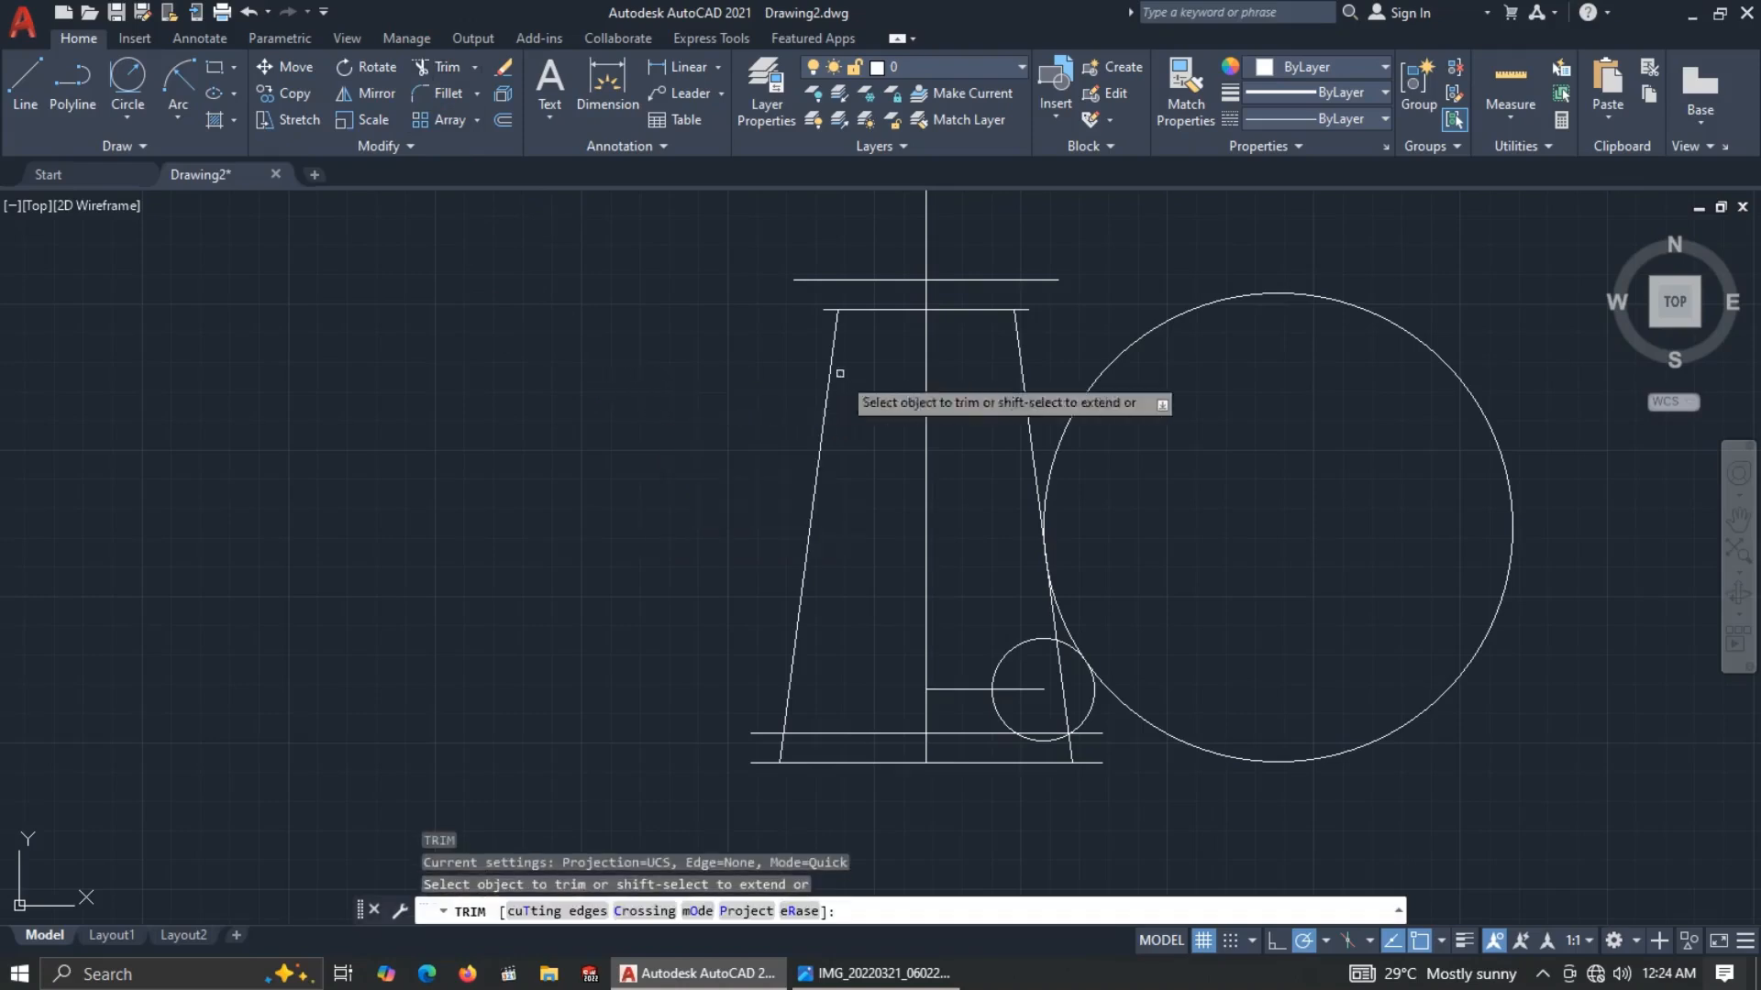
pyautogui.click(1442, 261)
pyautogui.press('Return')
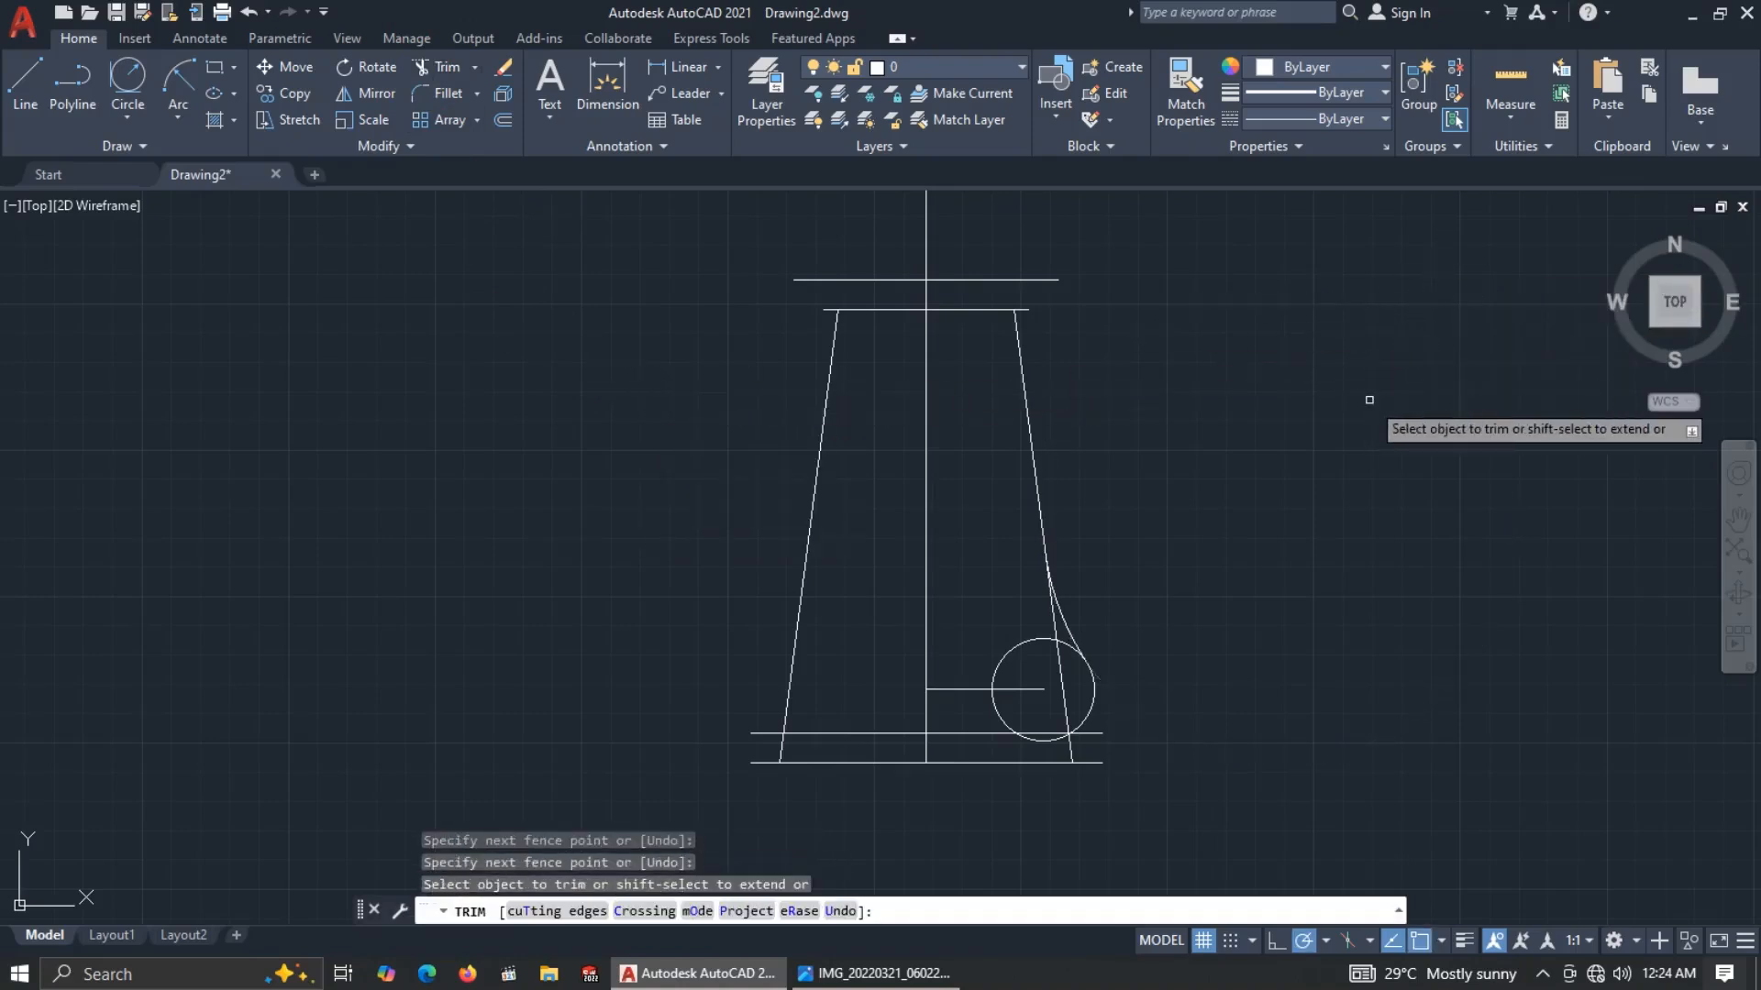
# Trim the 17.5-radius circle, keeping only the outer arc from the 80-radius arc to the upper base line.
pyautogui.click(1009, 650)
pyautogui.scroll(4, 1025, 745)
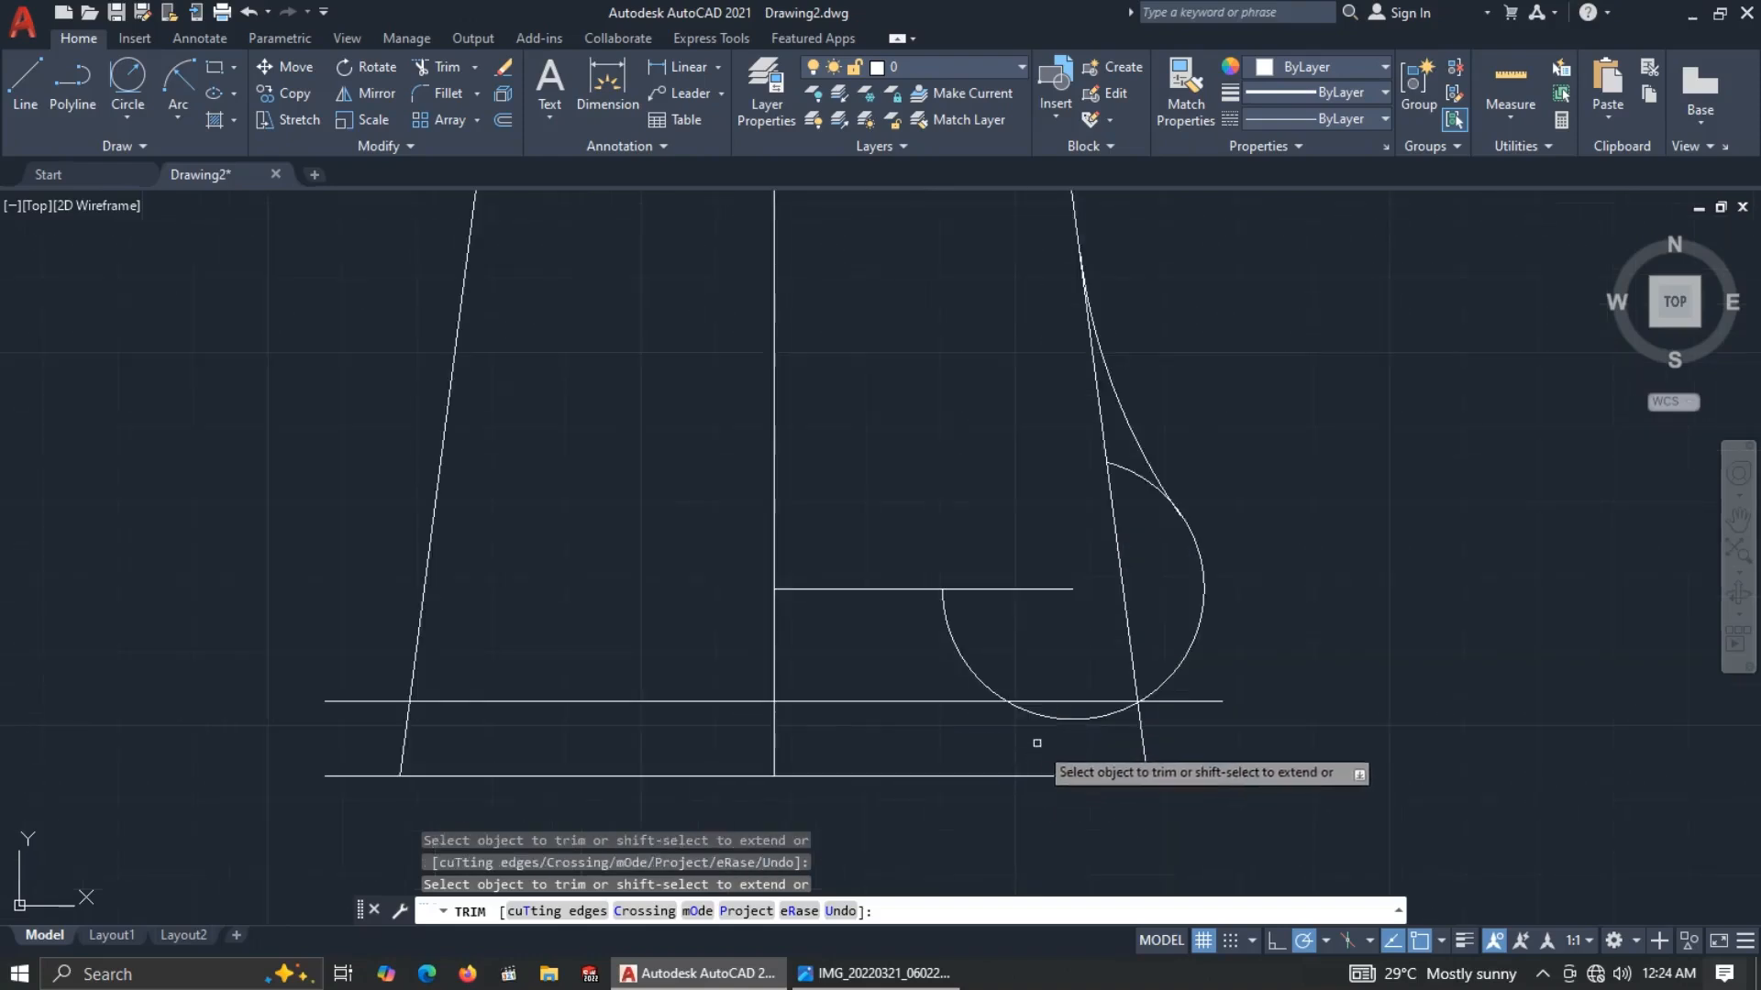
pyautogui.click(967, 668)
pyautogui.click(1079, 719)
pyautogui.click(1133, 467)
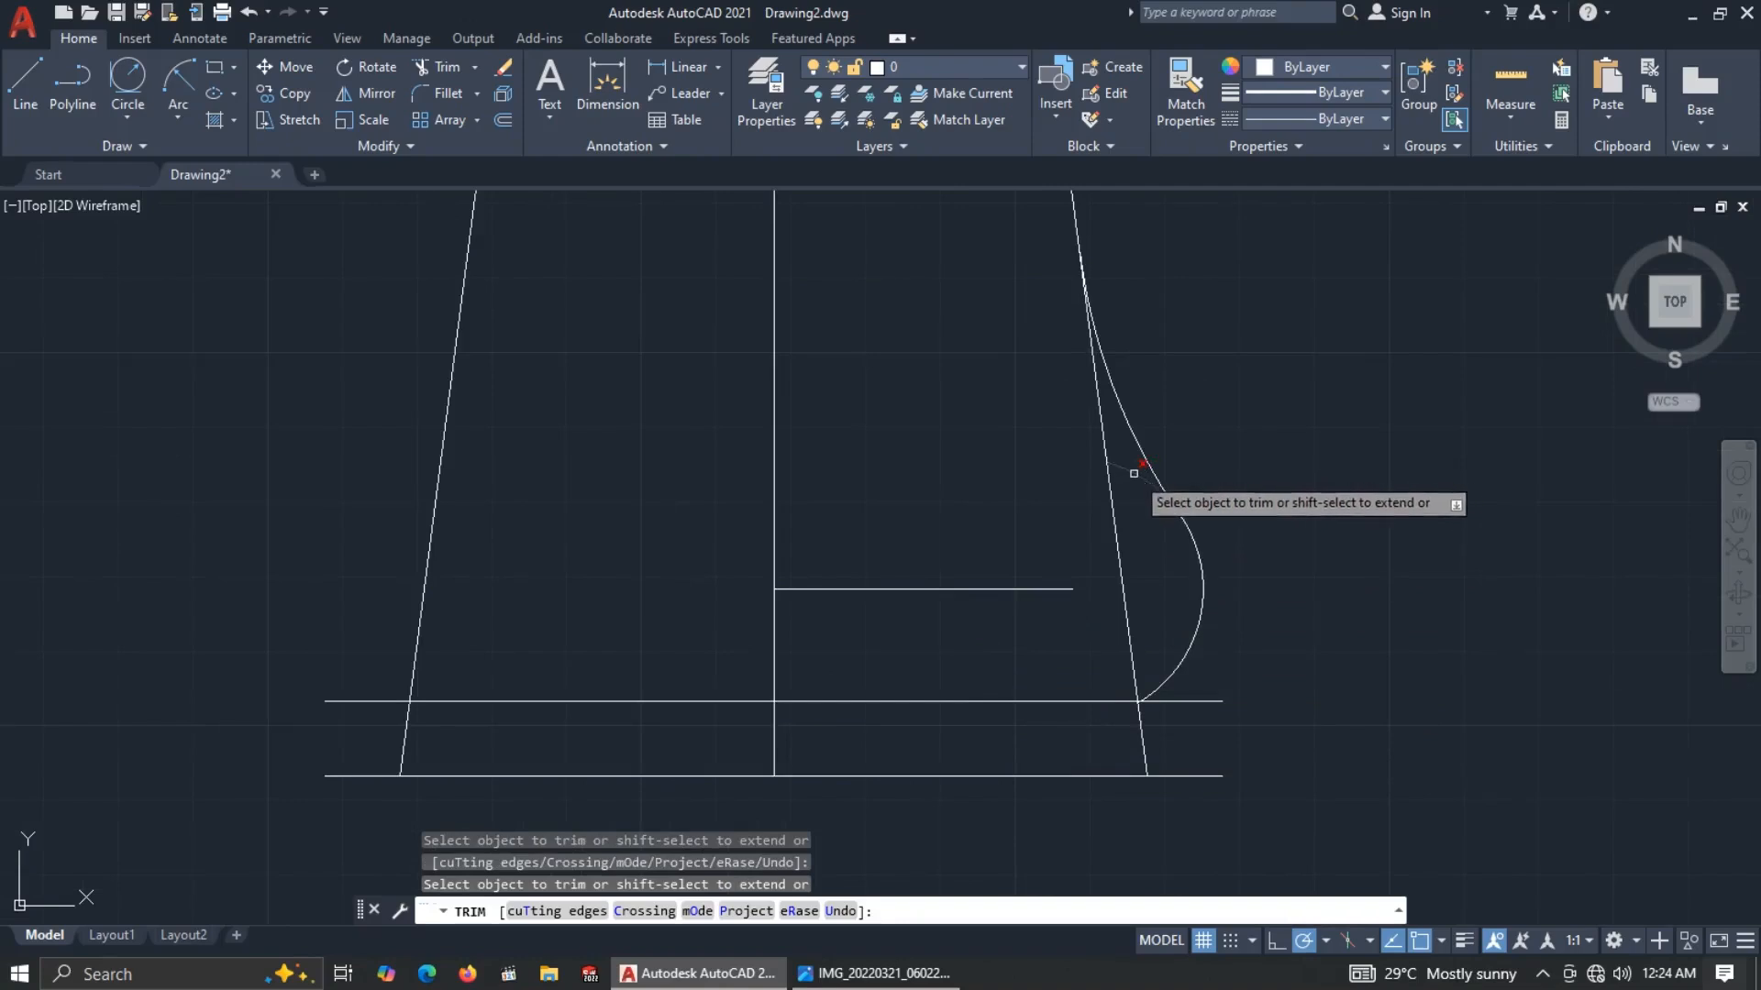
pyautogui.scroll(6, 1132, 679)
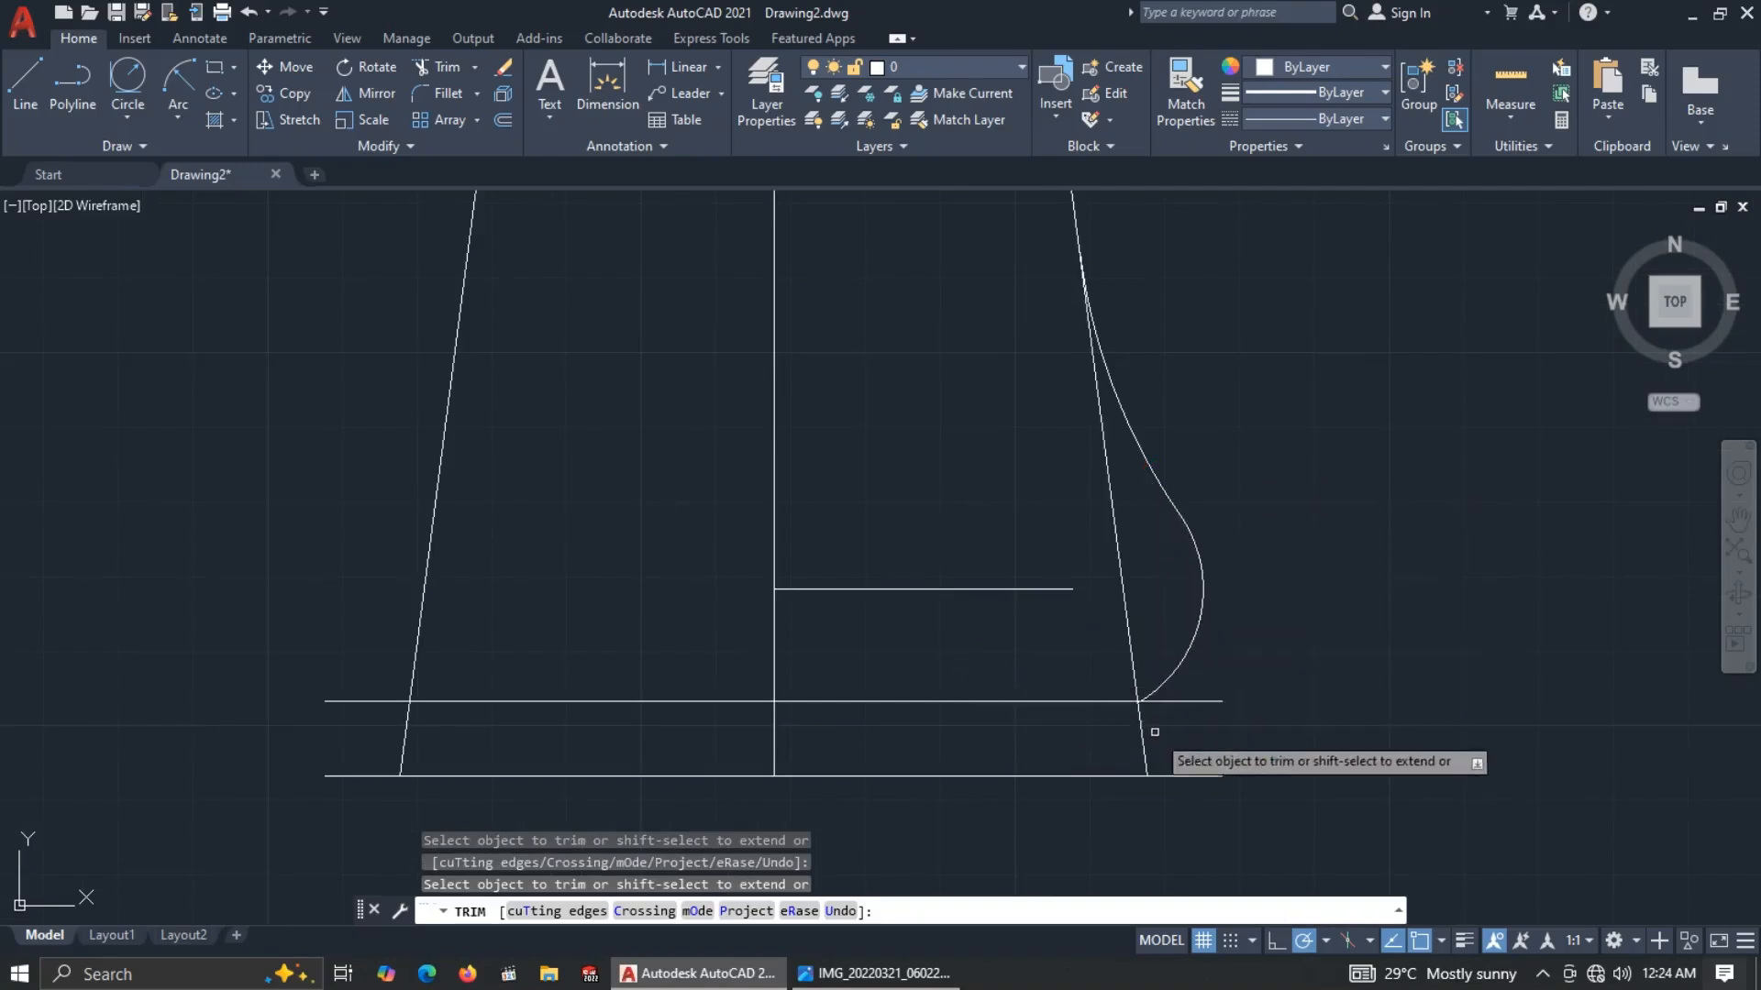
pyautogui.scroll(-3, 1045, 714)
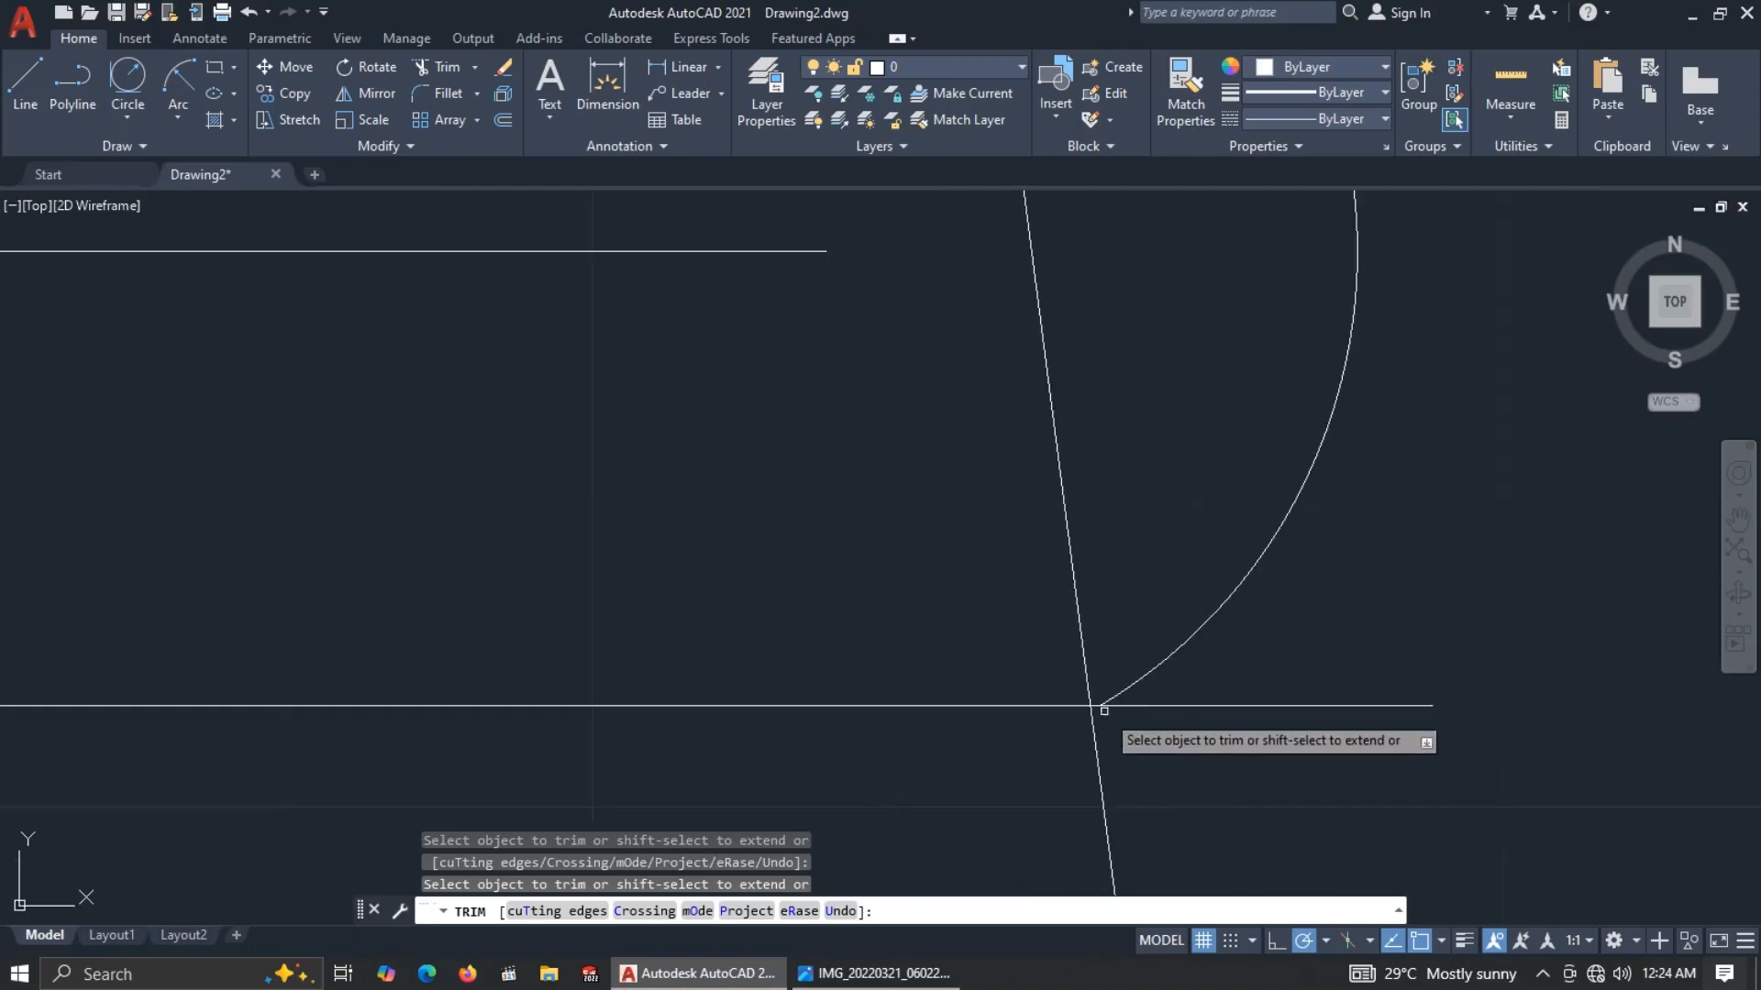
pyautogui.scroll(-4, 1105, 709)
pyautogui.press('Escape')
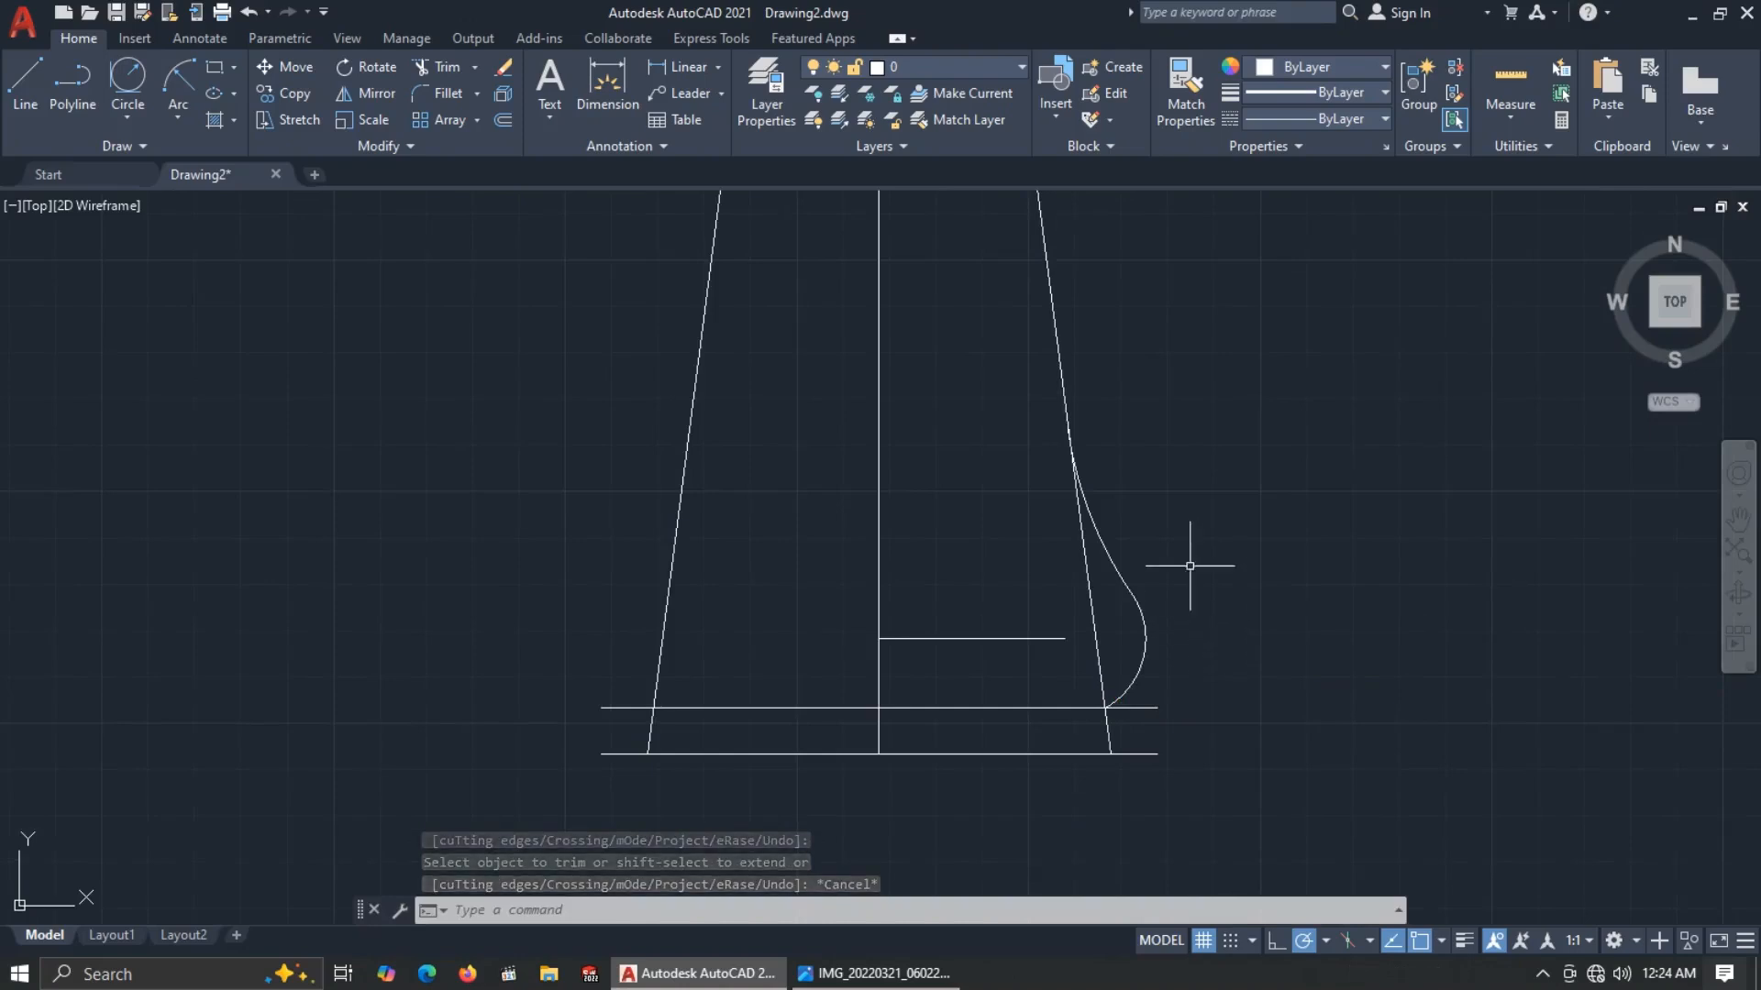
# Mirror the two right-hand bulge arcs about the vertical axis, keeping the source arcs.
pyautogui.click(1247, 450)
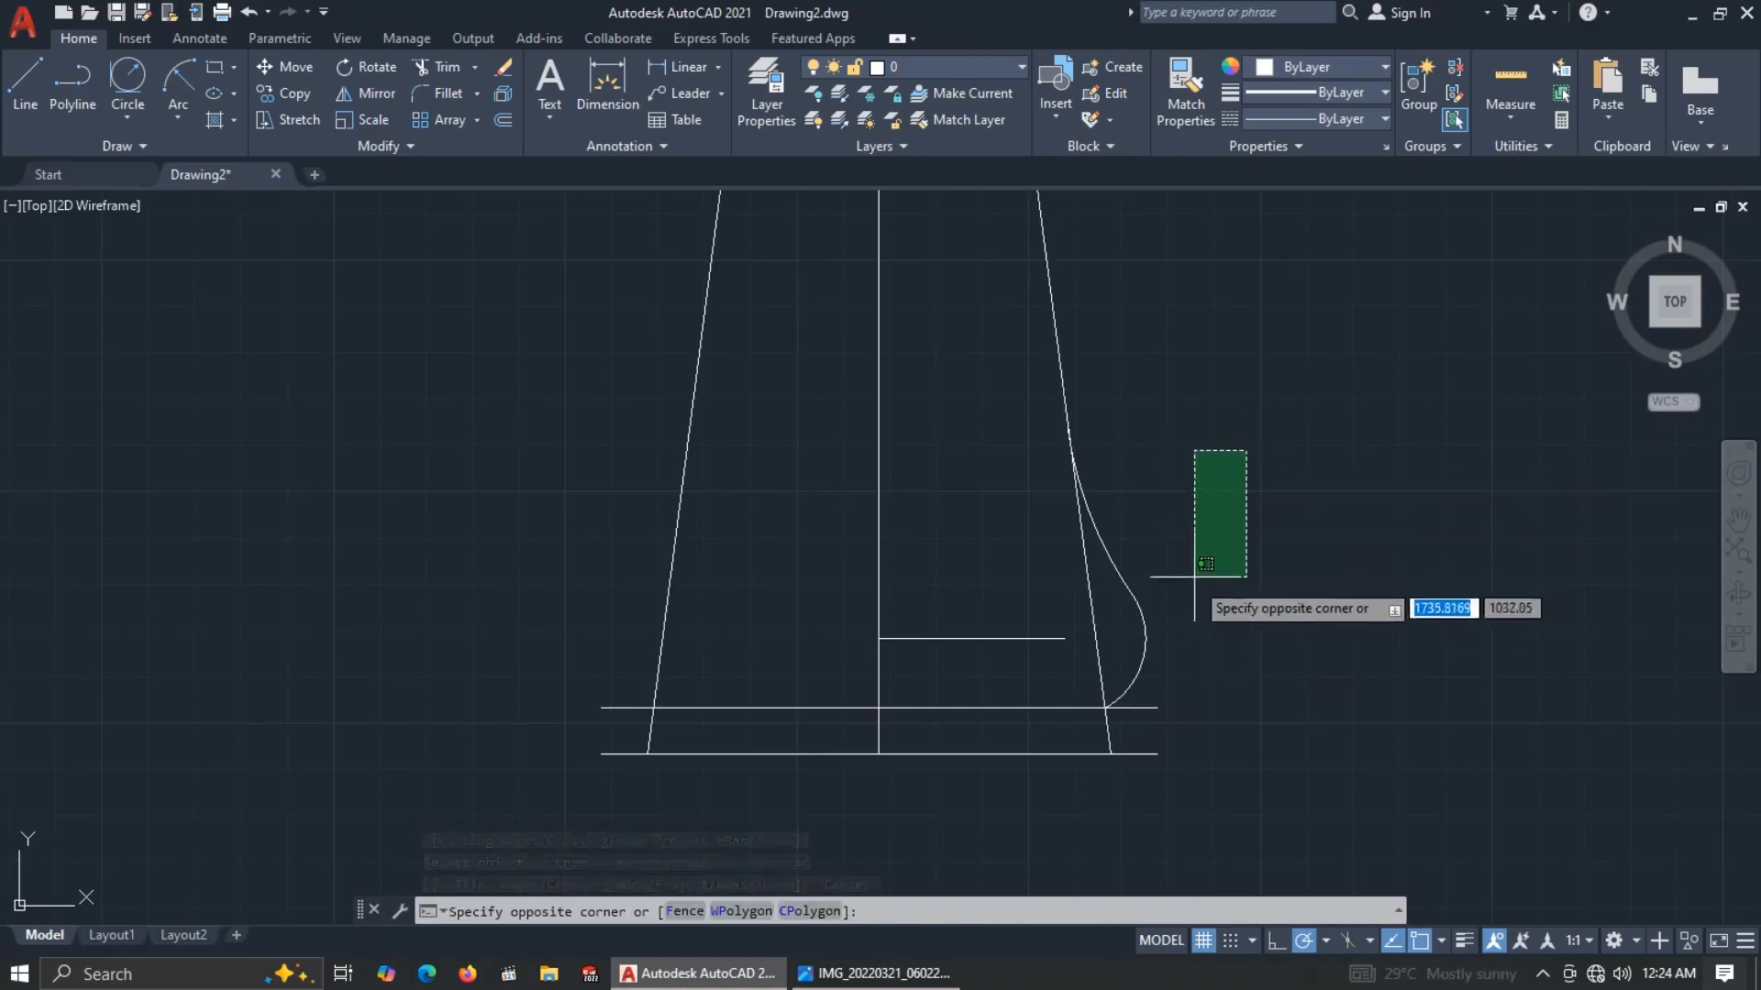
pyautogui.click(1139, 647)
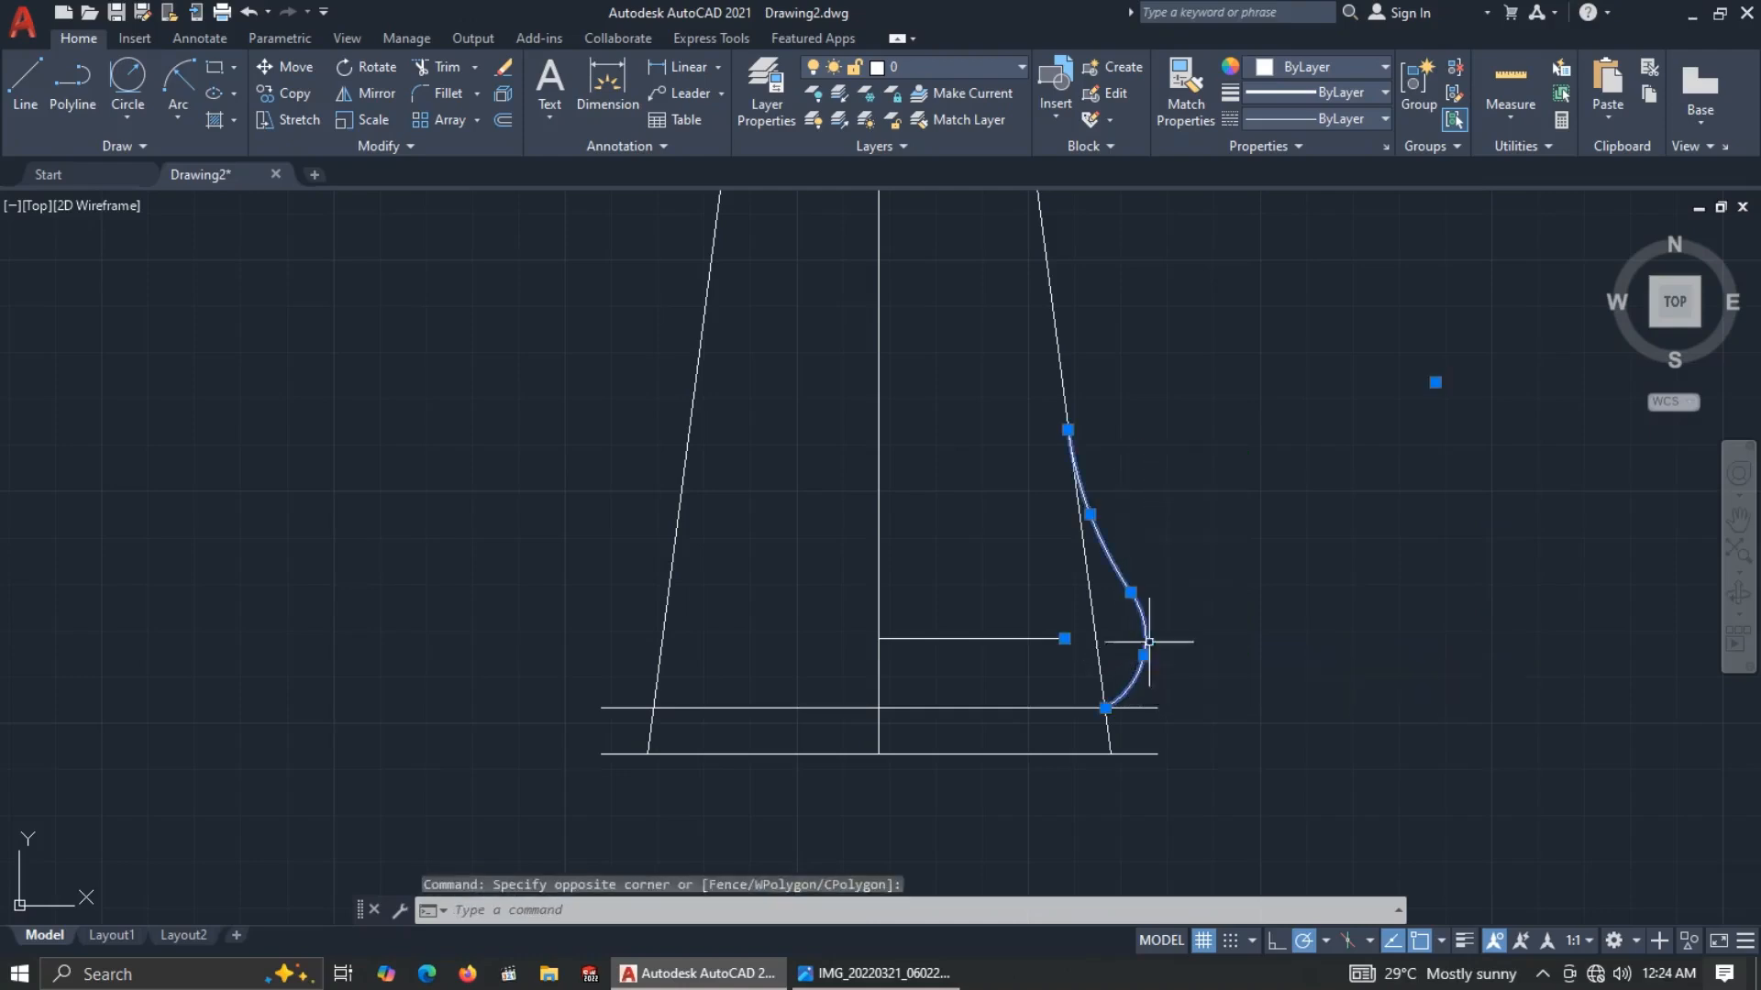
pyautogui.scroll(-4, 1159, 586)
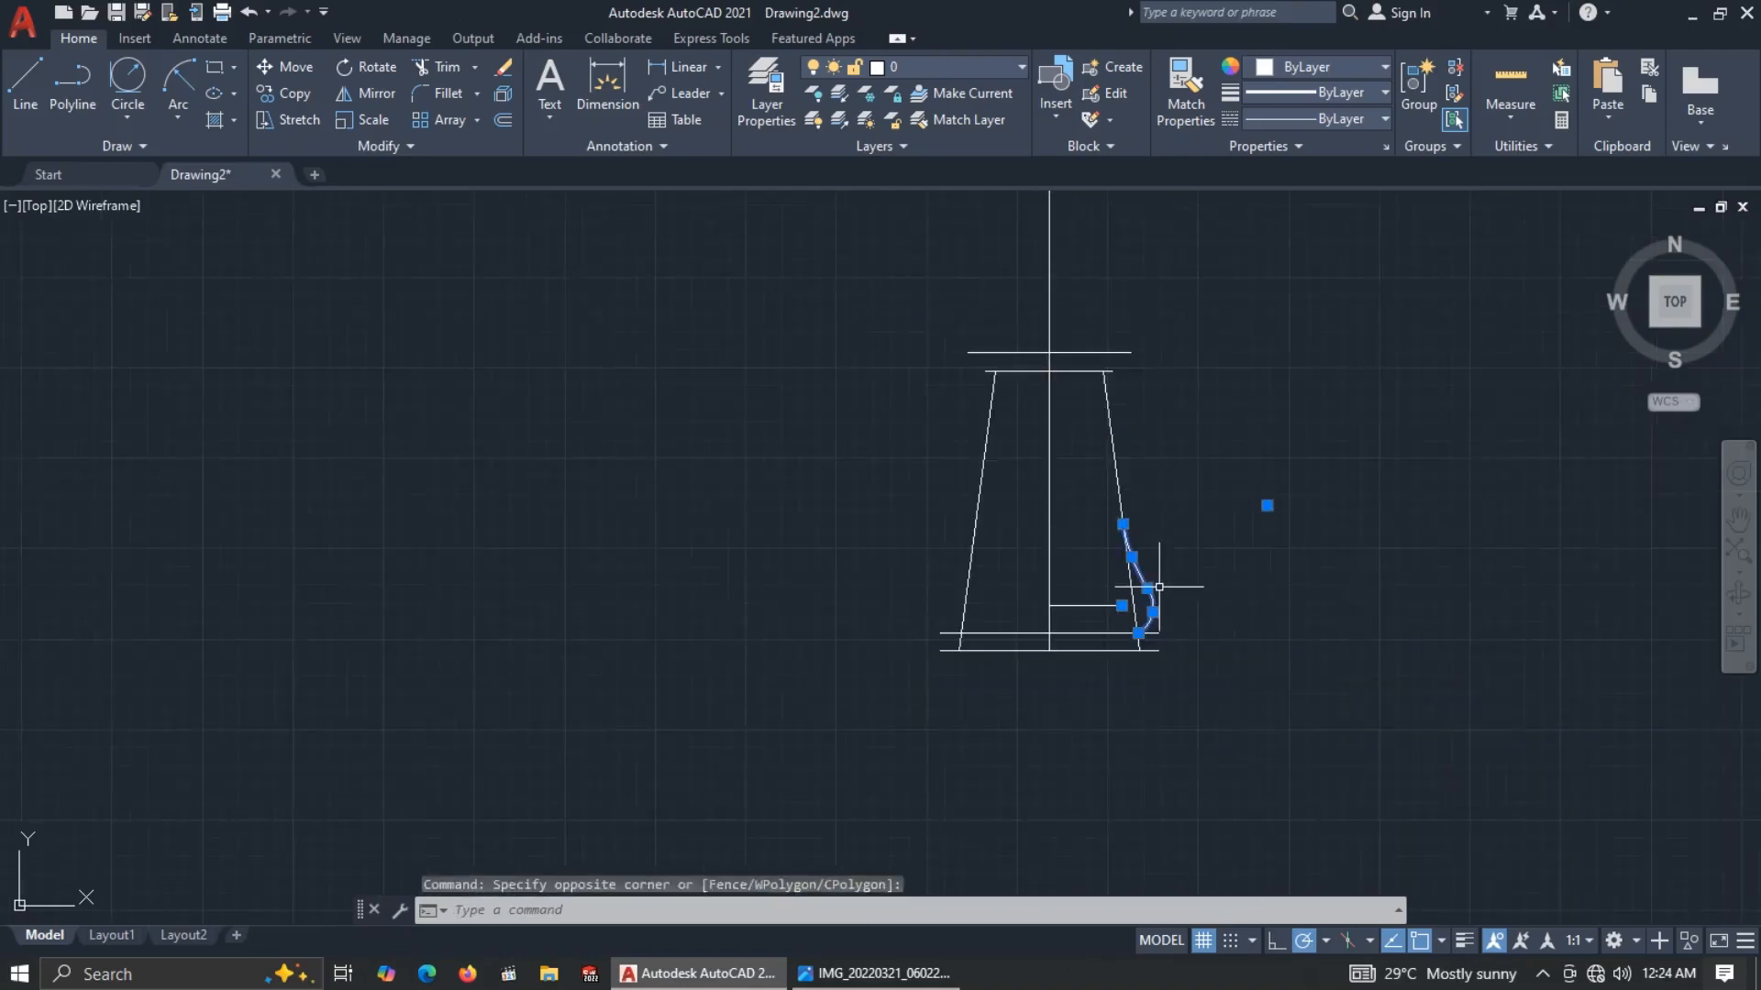
pyautogui.scroll(4, 1159, 586)
pyautogui.click(372, 96)
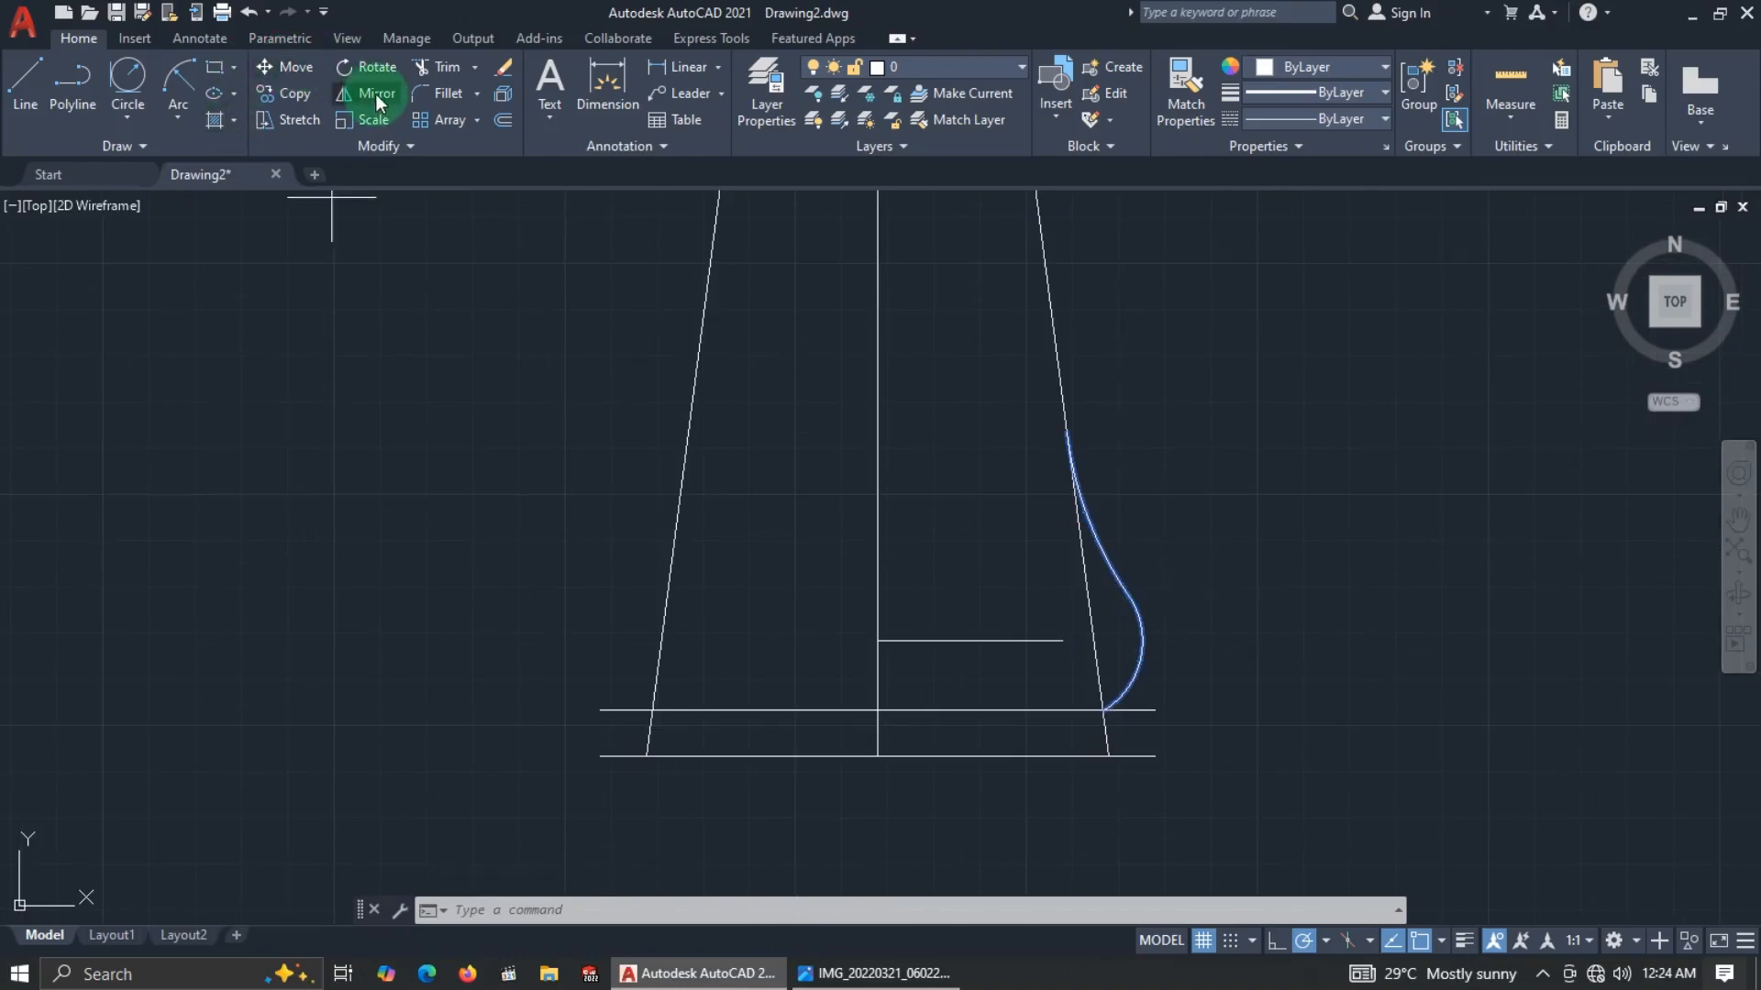
pyautogui.click(878, 709)
pyautogui.click(889, 558)
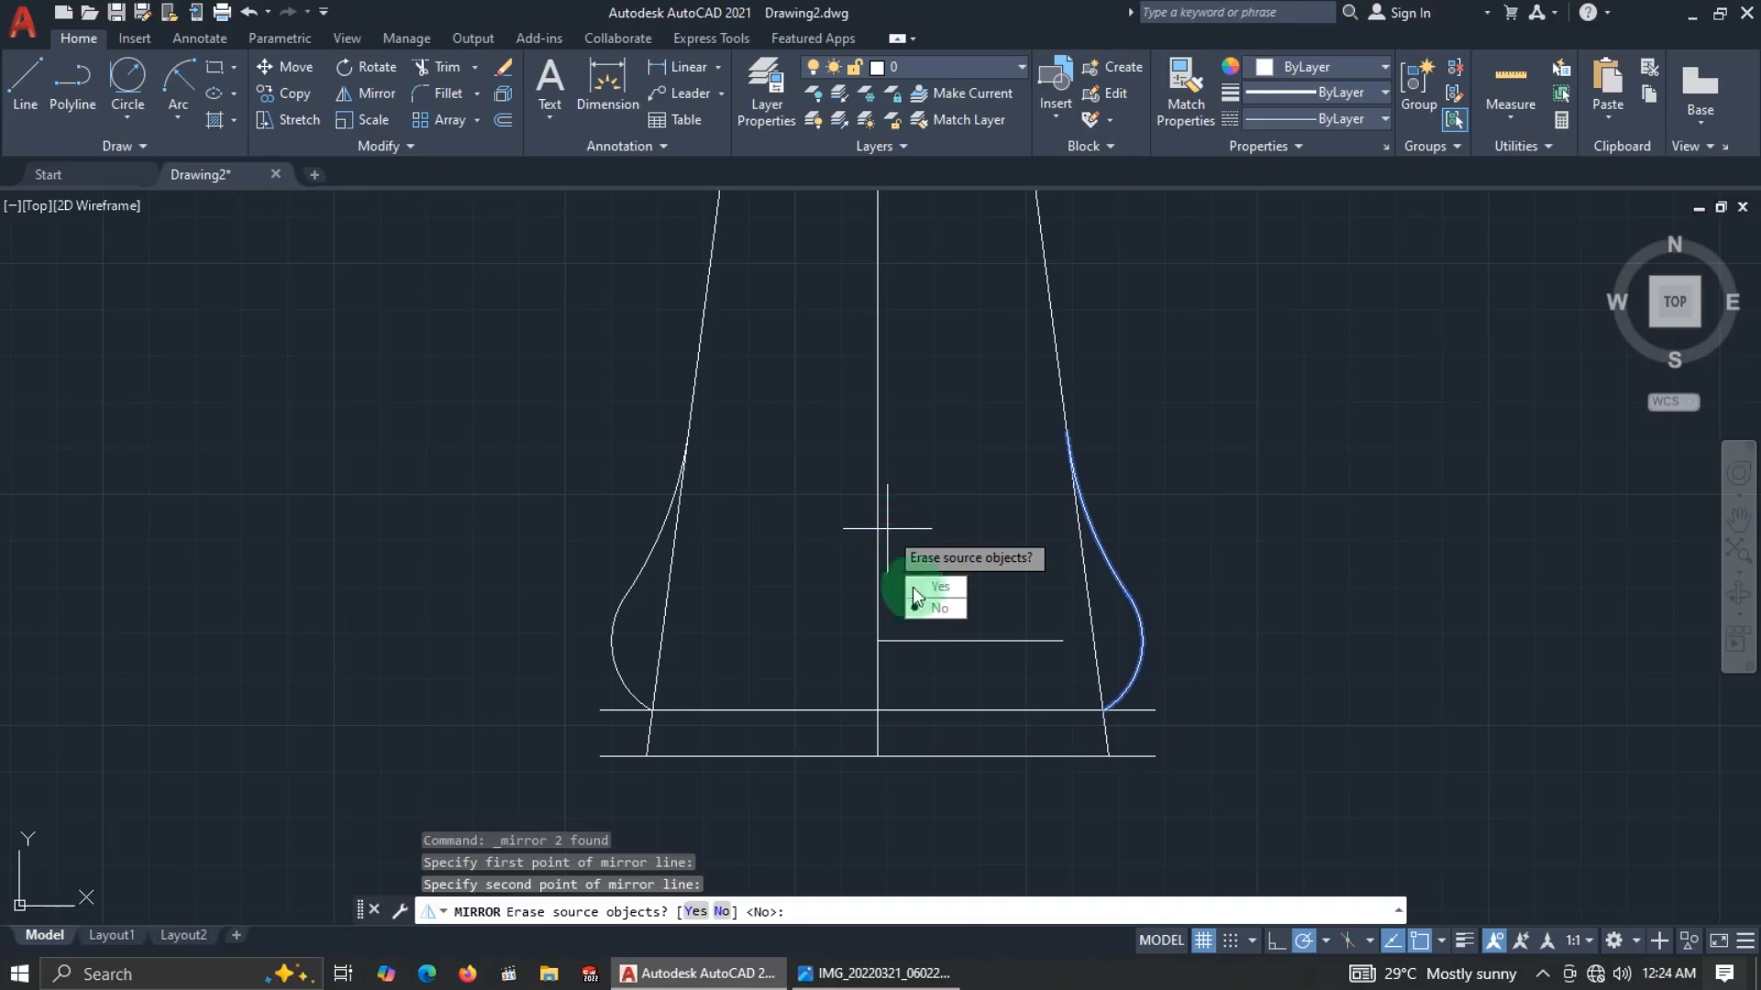
pyautogui.click(927, 609)
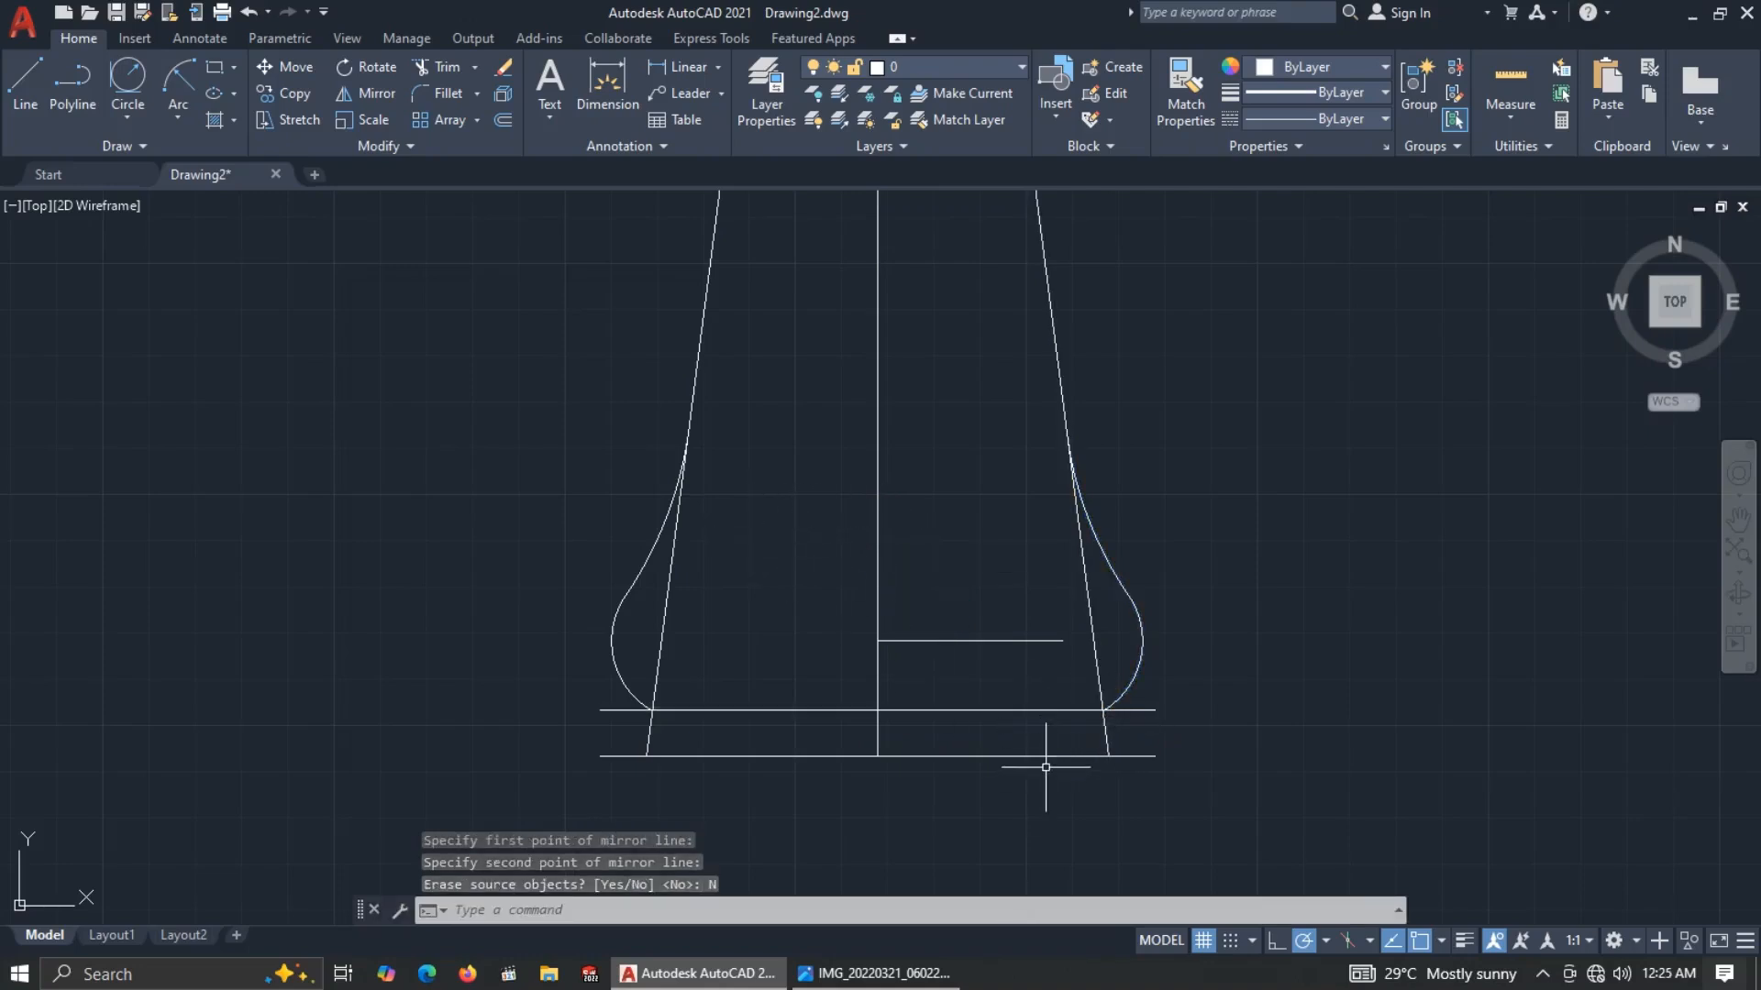
# Try a circle centred on the left slanted line's lower end and passing through its upper base line intersection, and delete it.
pyautogui.hotkey('alt', 'Tab')
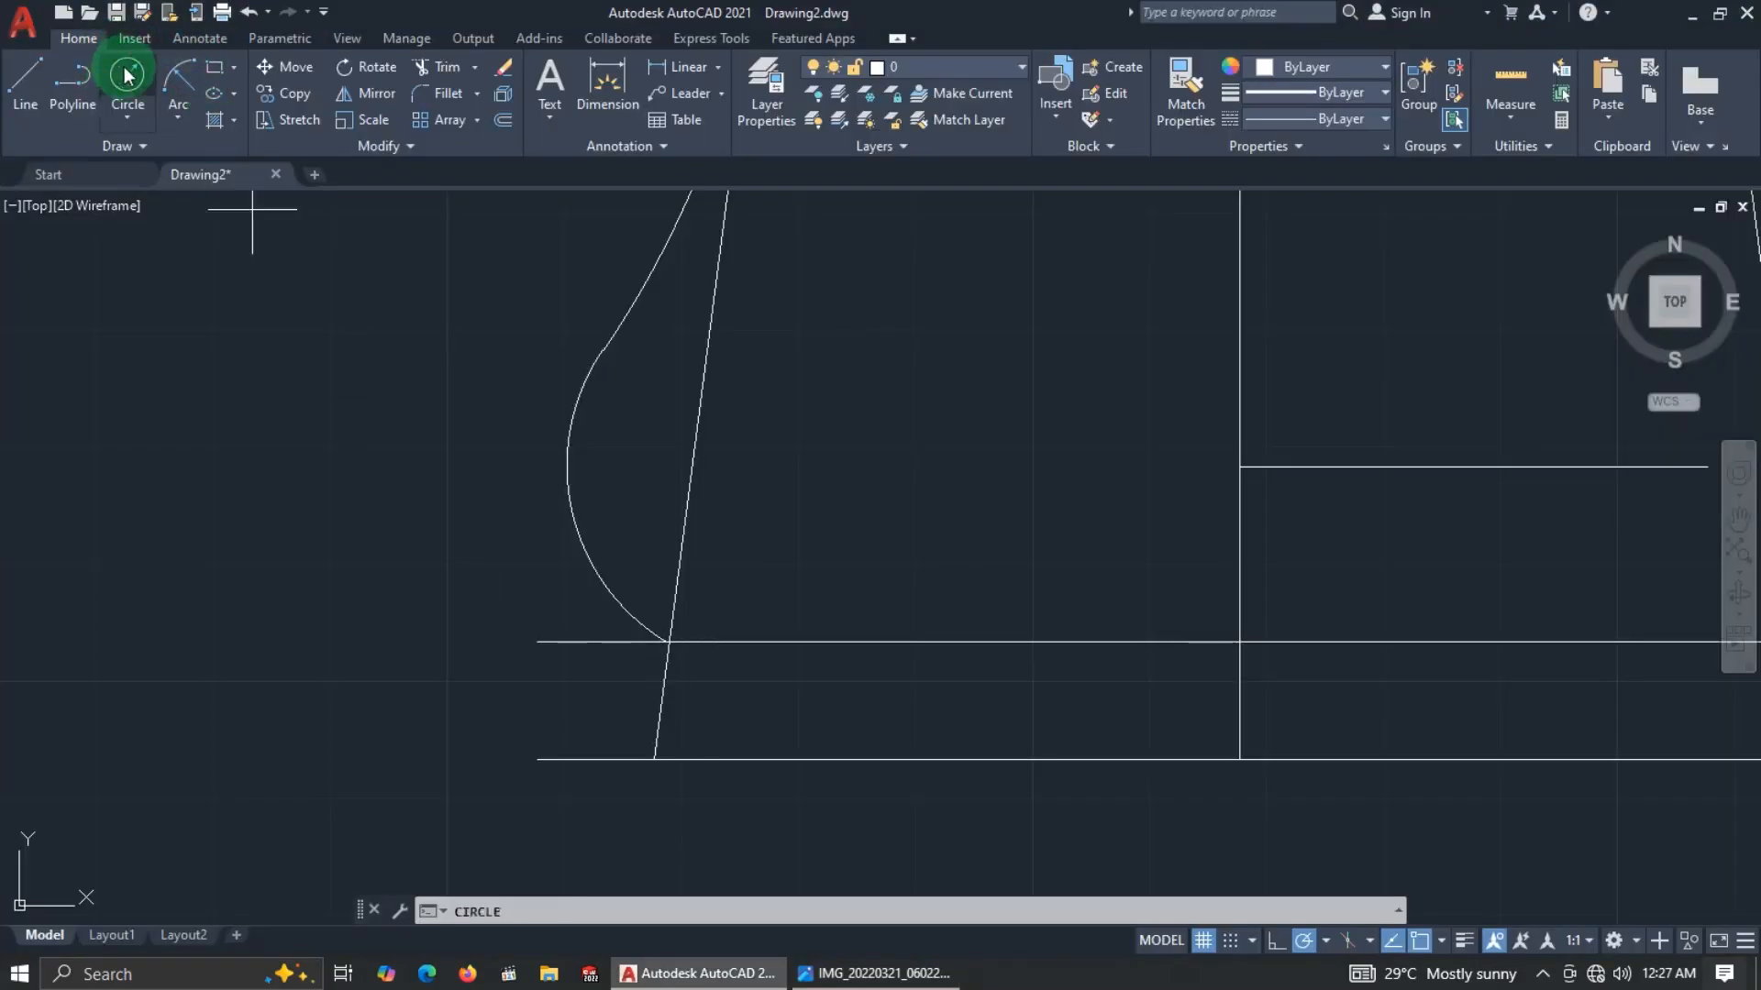
pyautogui.click(127, 75)
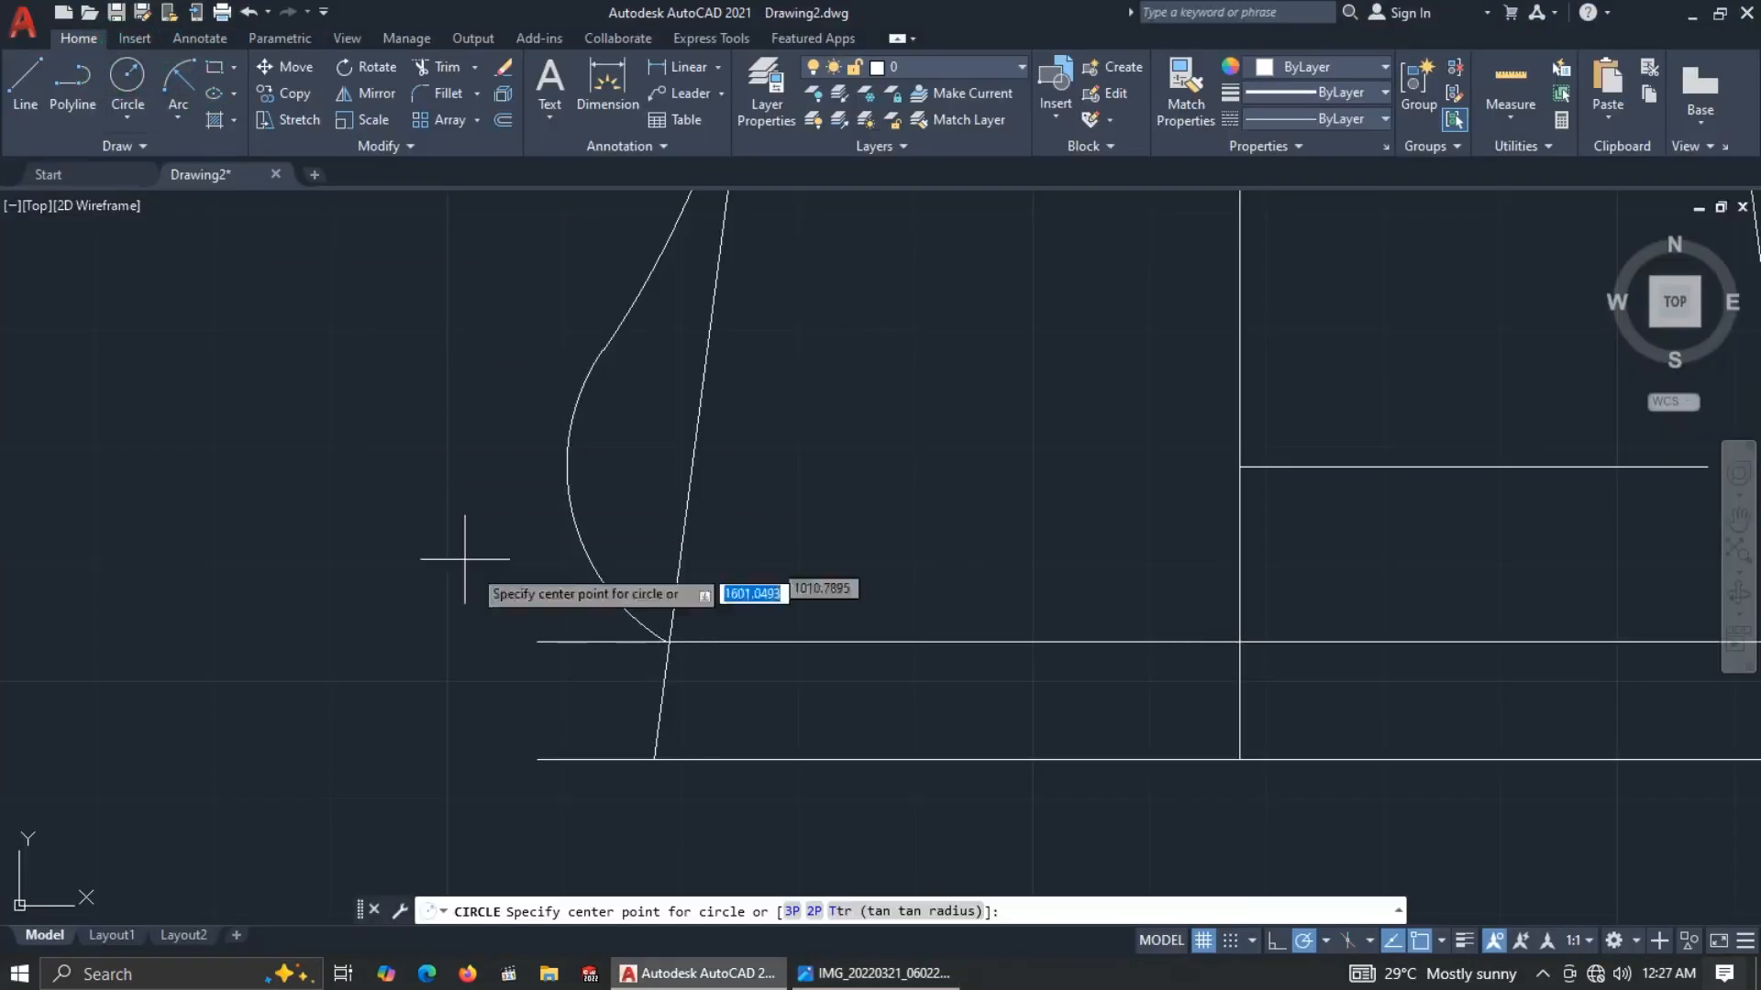
pyautogui.click(654, 759)
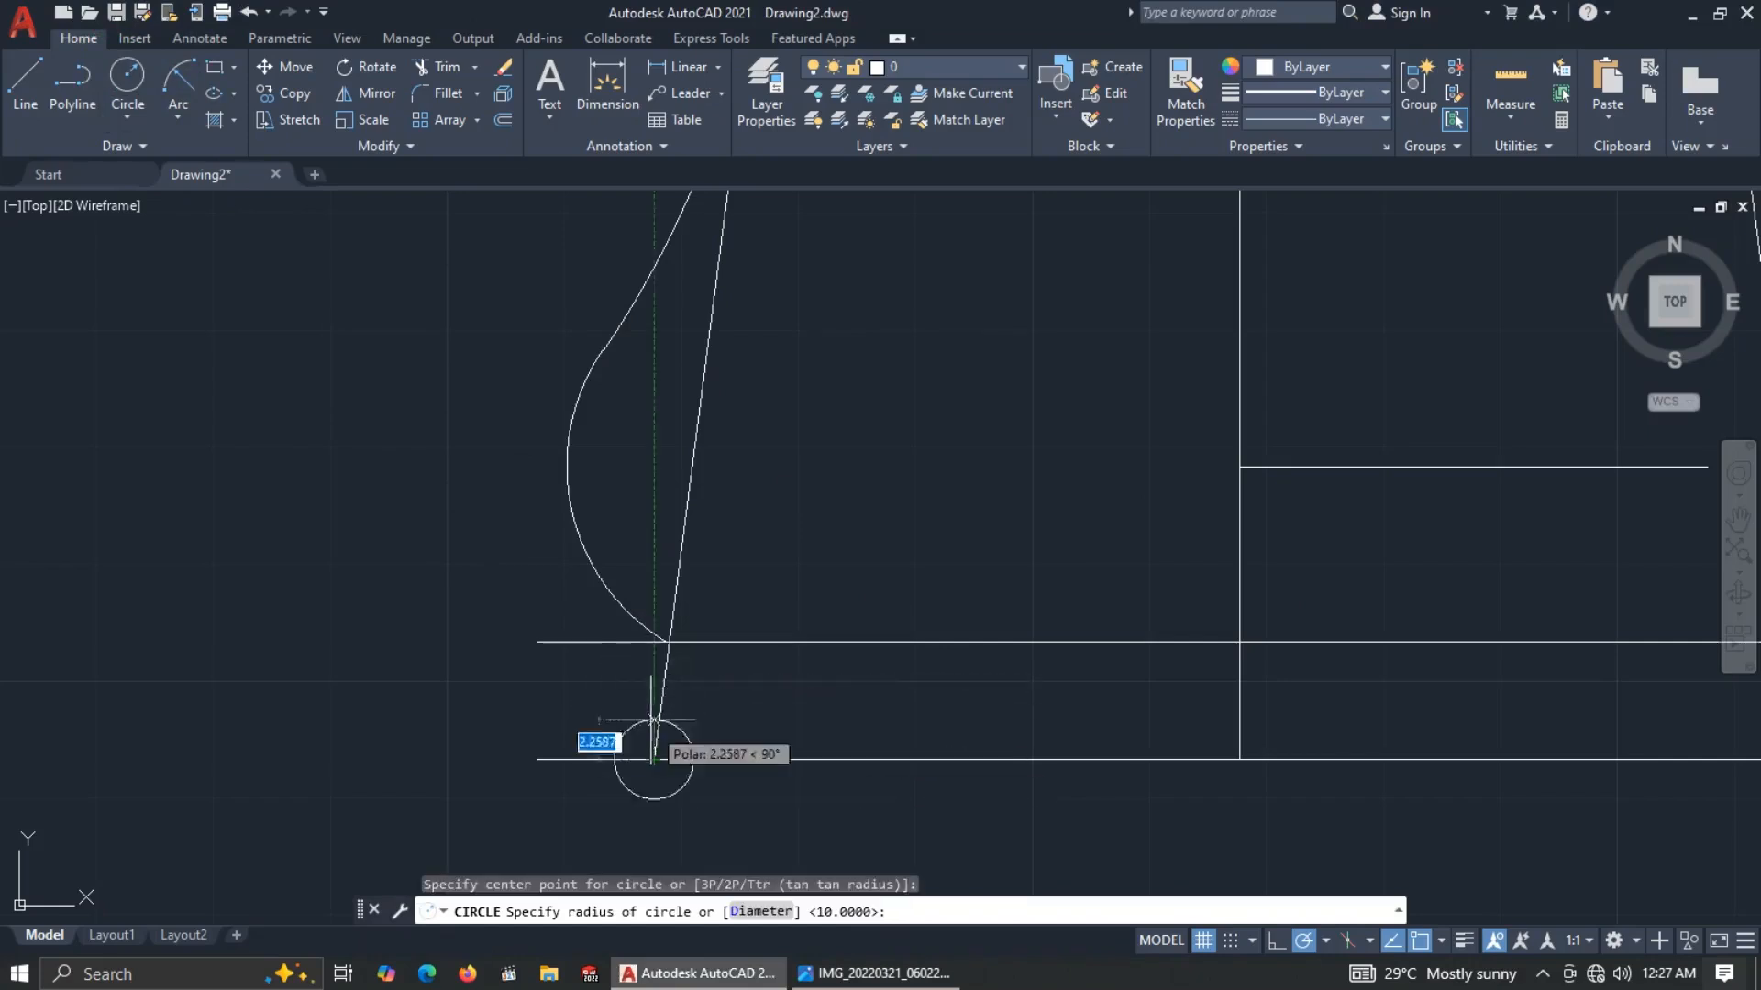
pyautogui.click(669, 642)
pyautogui.scroll(-2, 557, 782)
pyautogui.scroll(6, 558, 782)
pyautogui.scroll(-3, 450, 686)
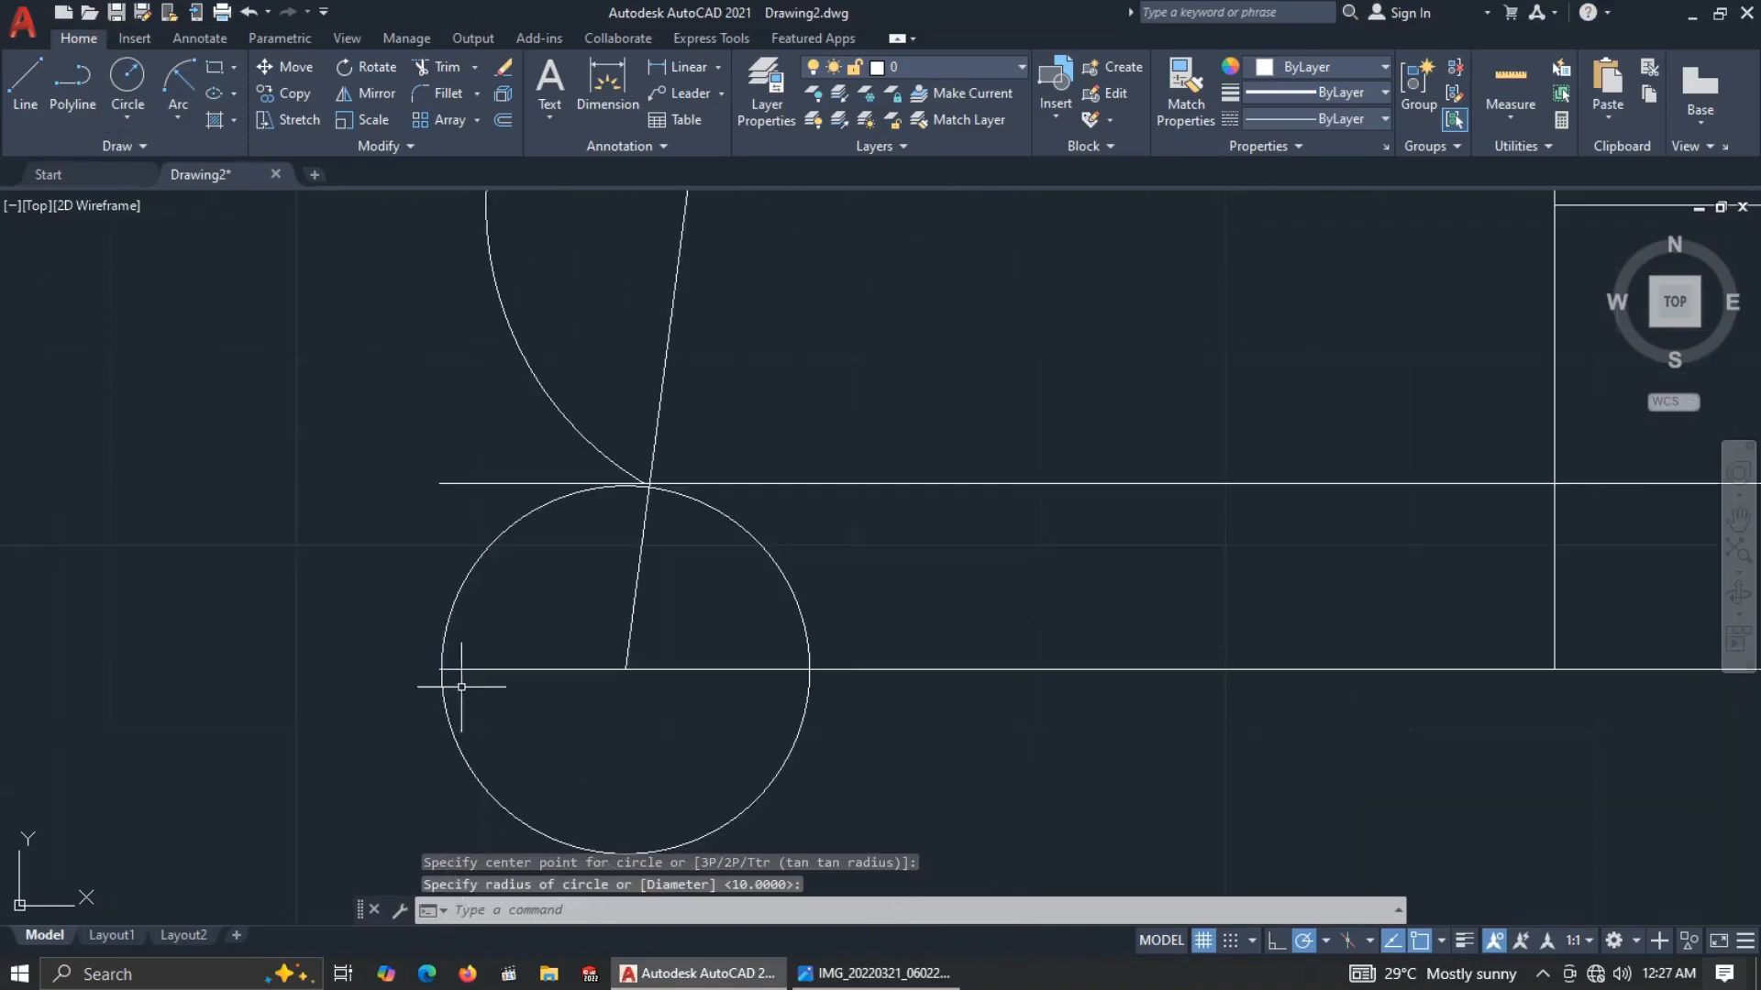
pyautogui.press('Escape')
pyautogui.click(726, 518)
pyautogui.press('Delete')
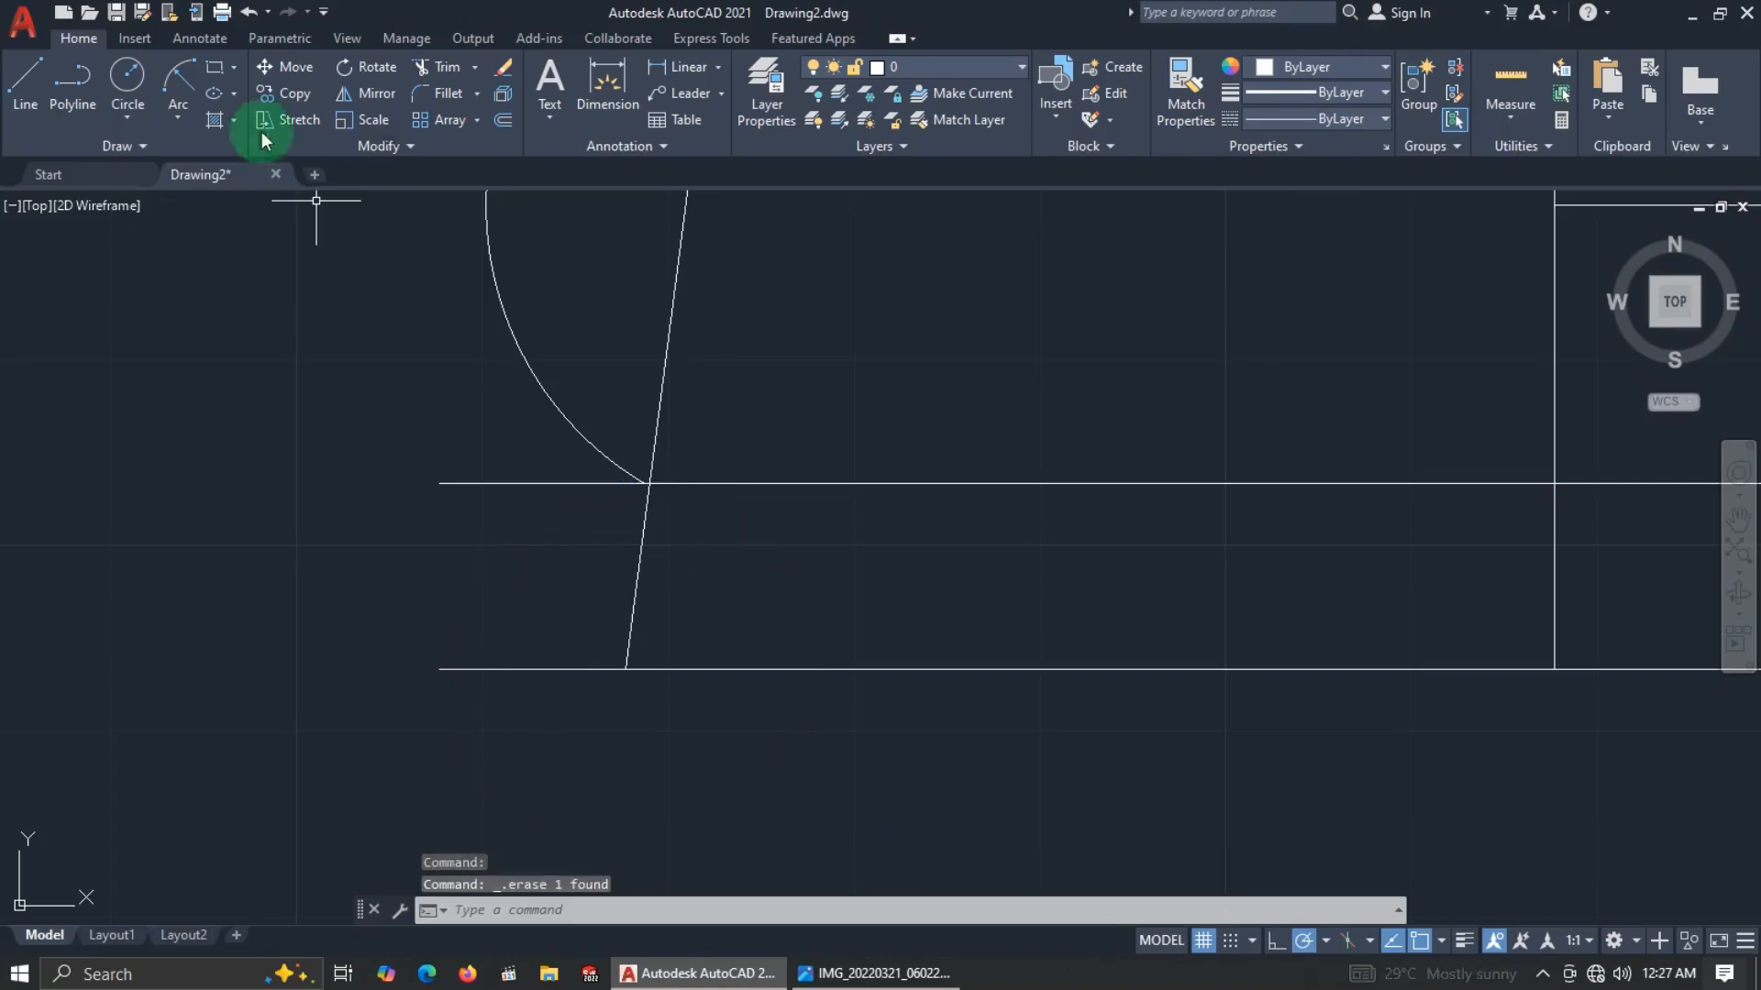
# Draw a circle centred on the left slanted line's lower end, with its radius reaching the lower base line's left end.
pyautogui.click(127, 78)
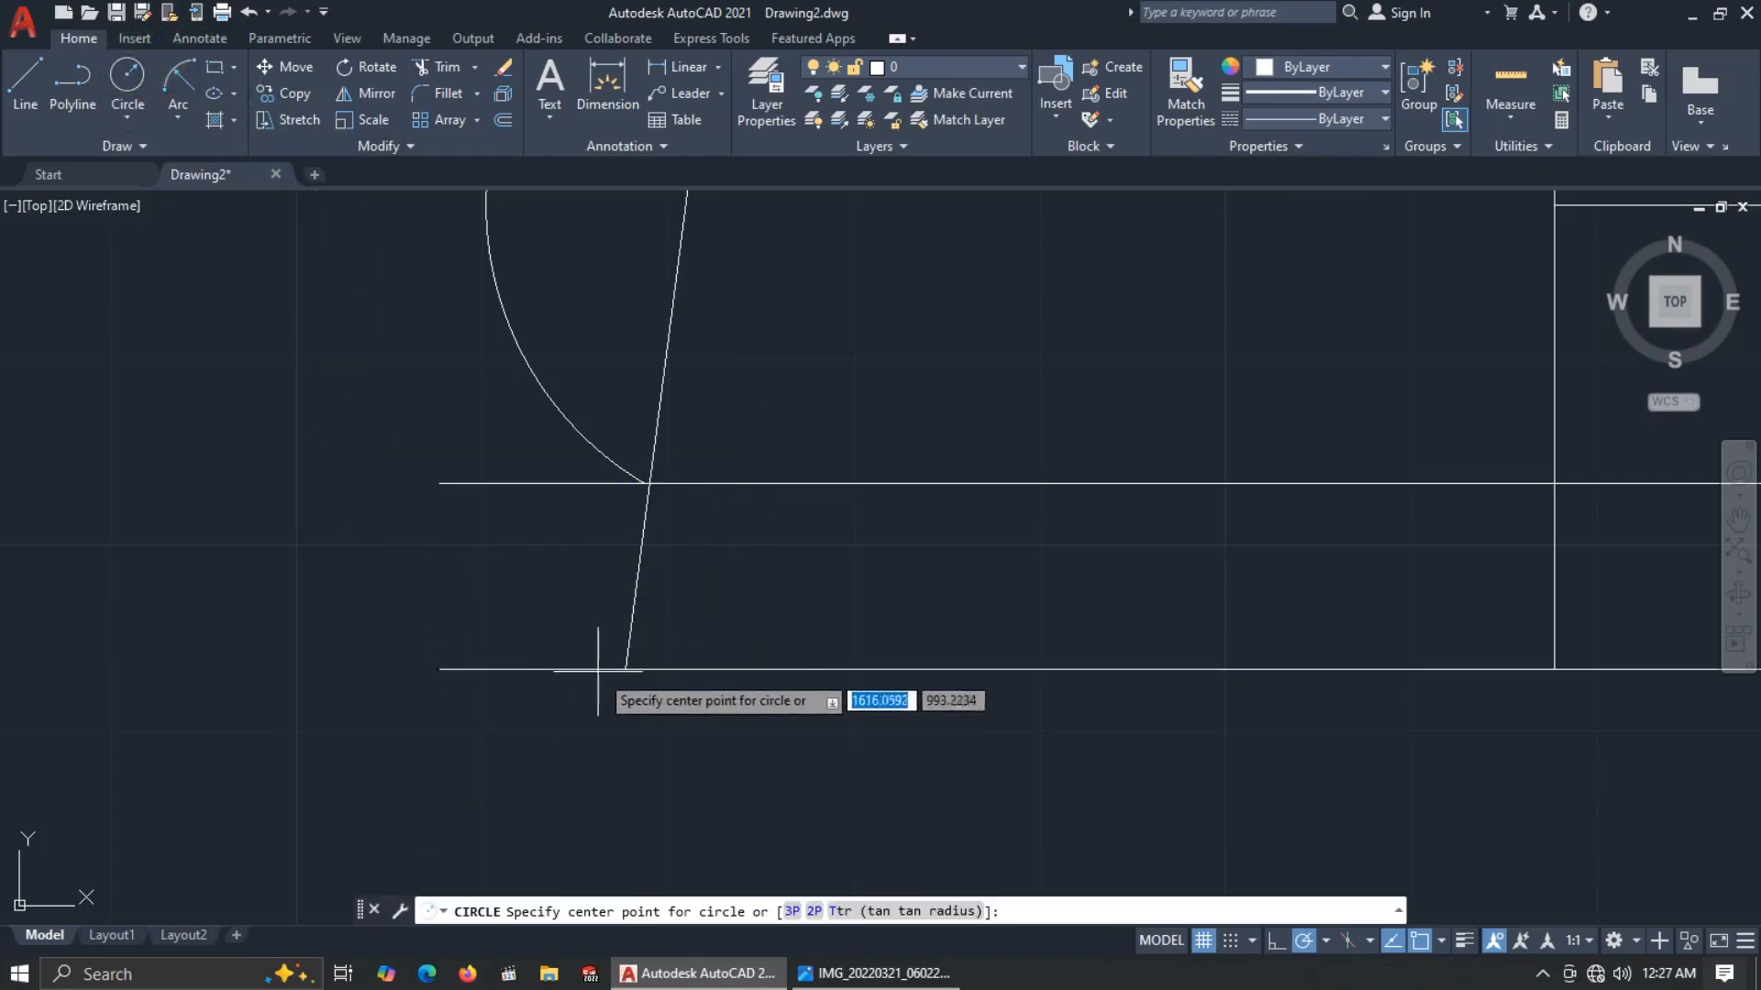
pyautogui.click(625, 669)
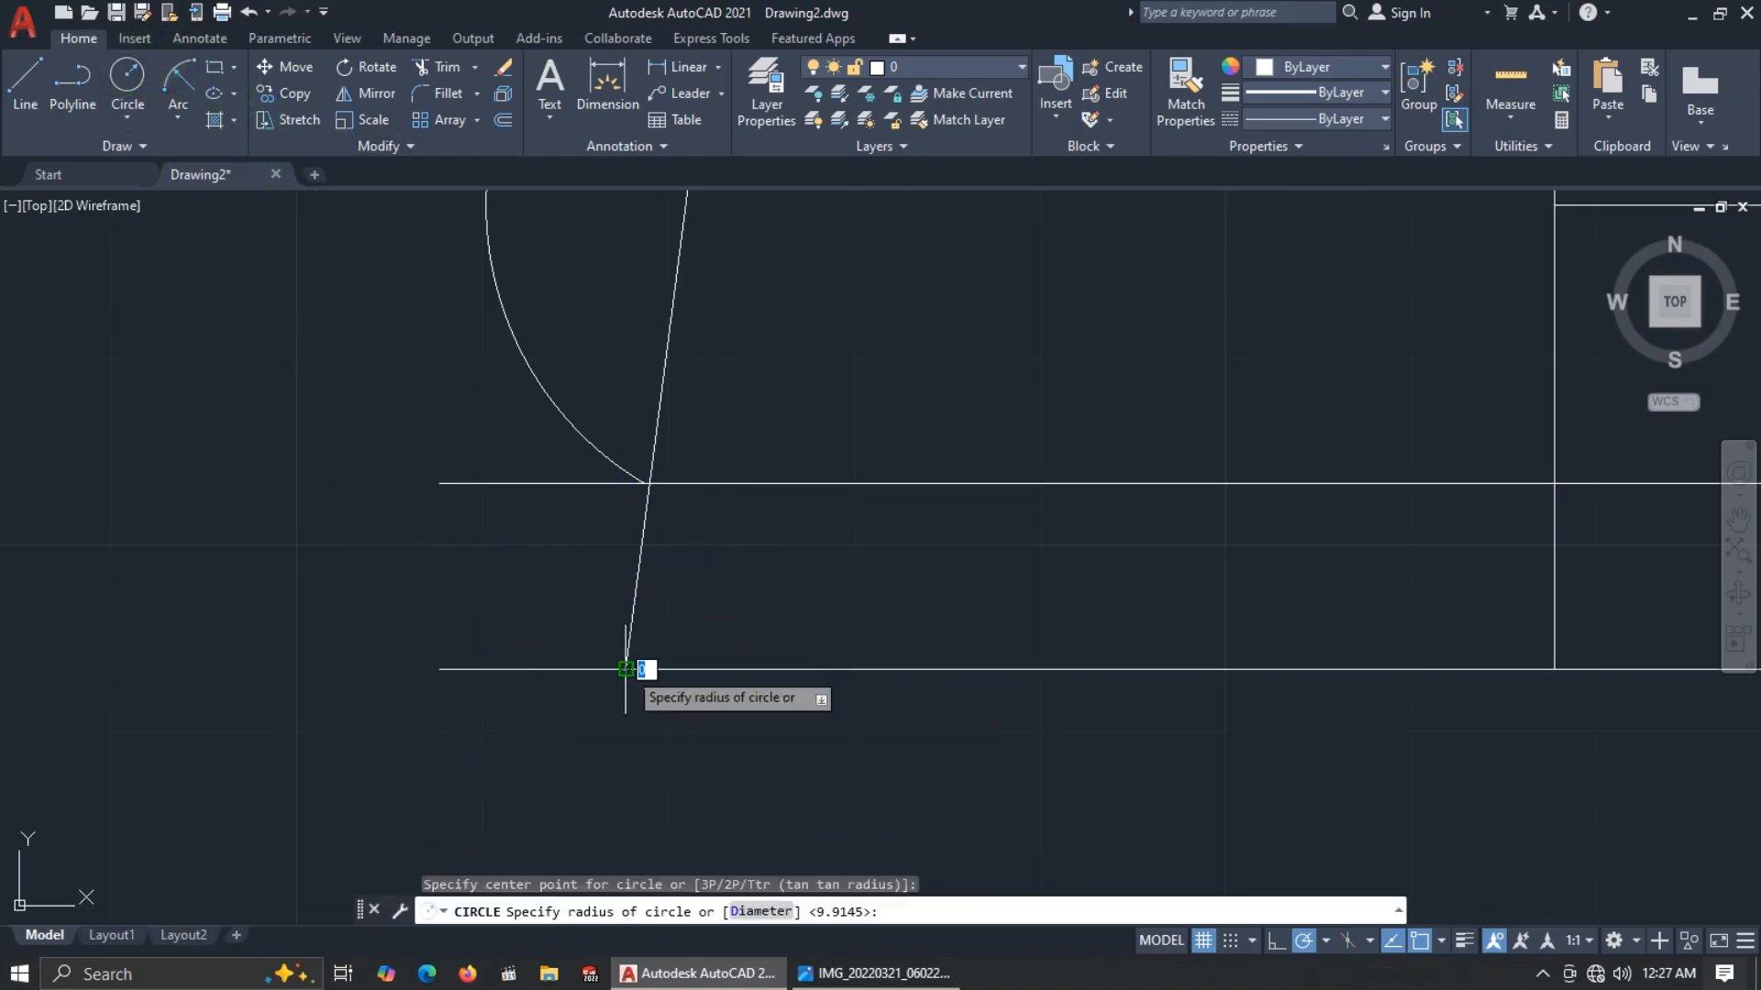
pyautogui.click(439, 669)
pyautogui.scroll(-2, 606, 697)
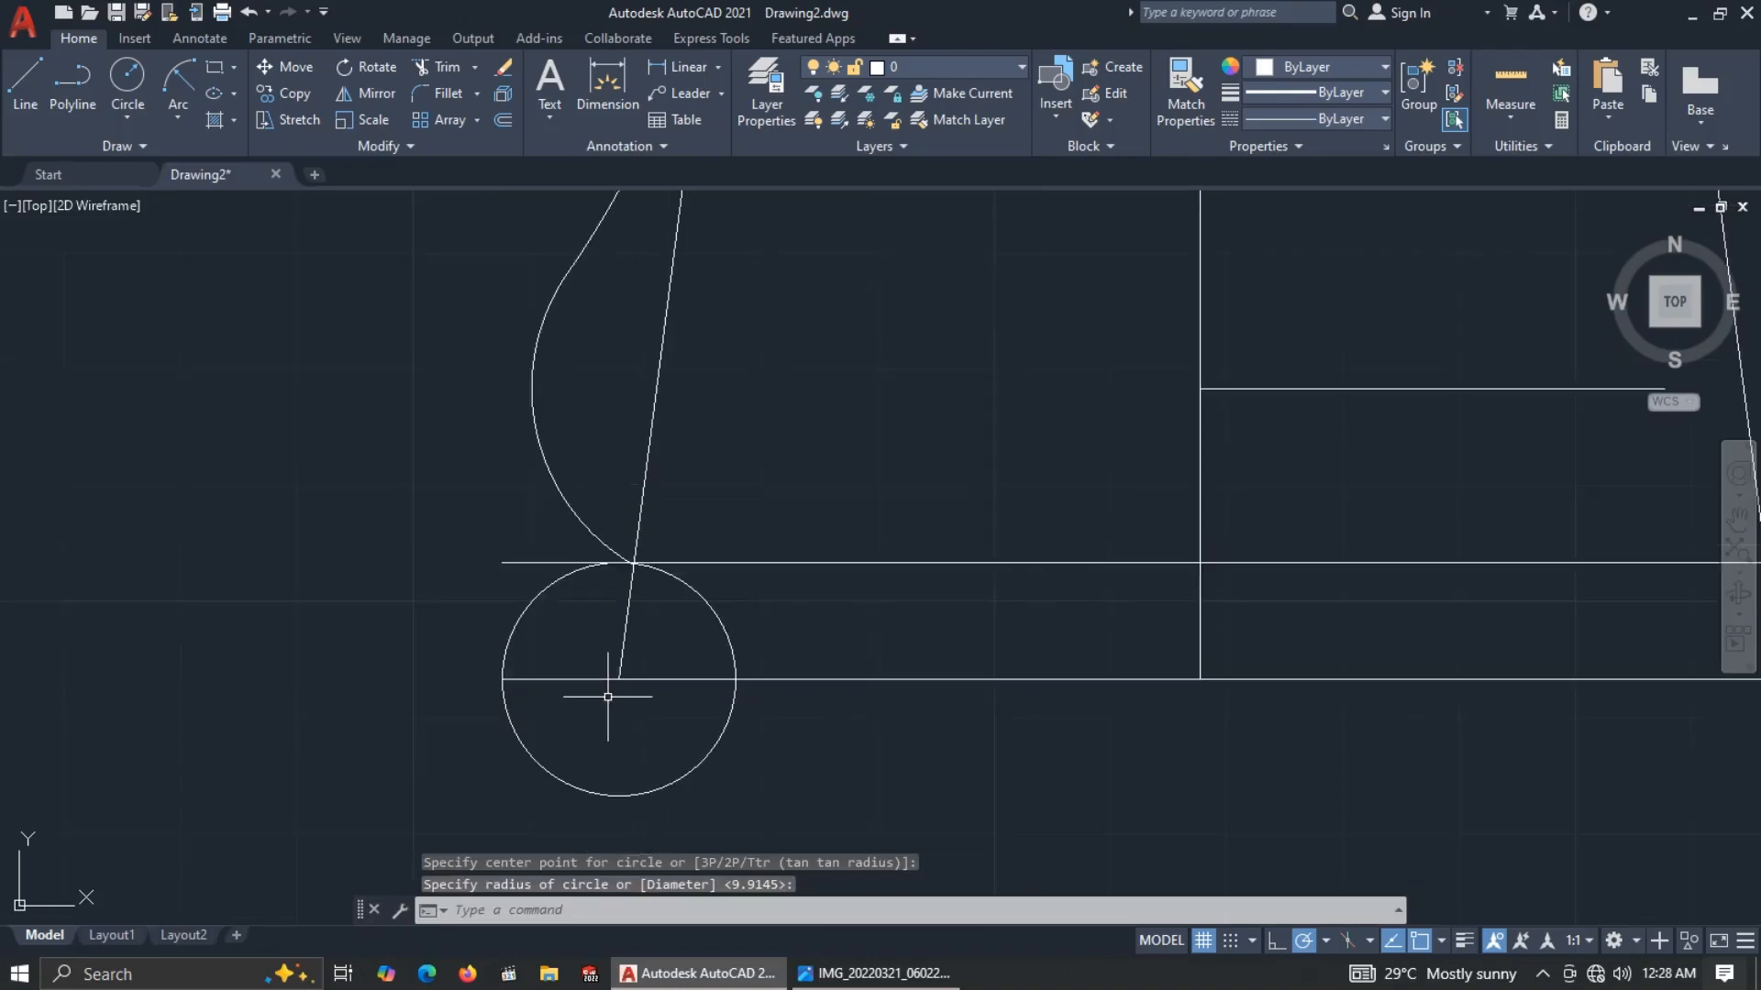
# Trim the base circle to its upper-left quarter arc and remove the upper base line's overhang beyond the arc.
pyautogui.write('tr')
pyautogui.press('Return')
pyautogui.moveTo(629, 710)
pyautogui.mouseDown()
pyautogui.moveTo(780, 757)
pyautogui.moveTo(656, 708)
pyautogui.mouseUp()
pyautogui.moveTo(728, 610); pyautogui.dragTo(697, 631)
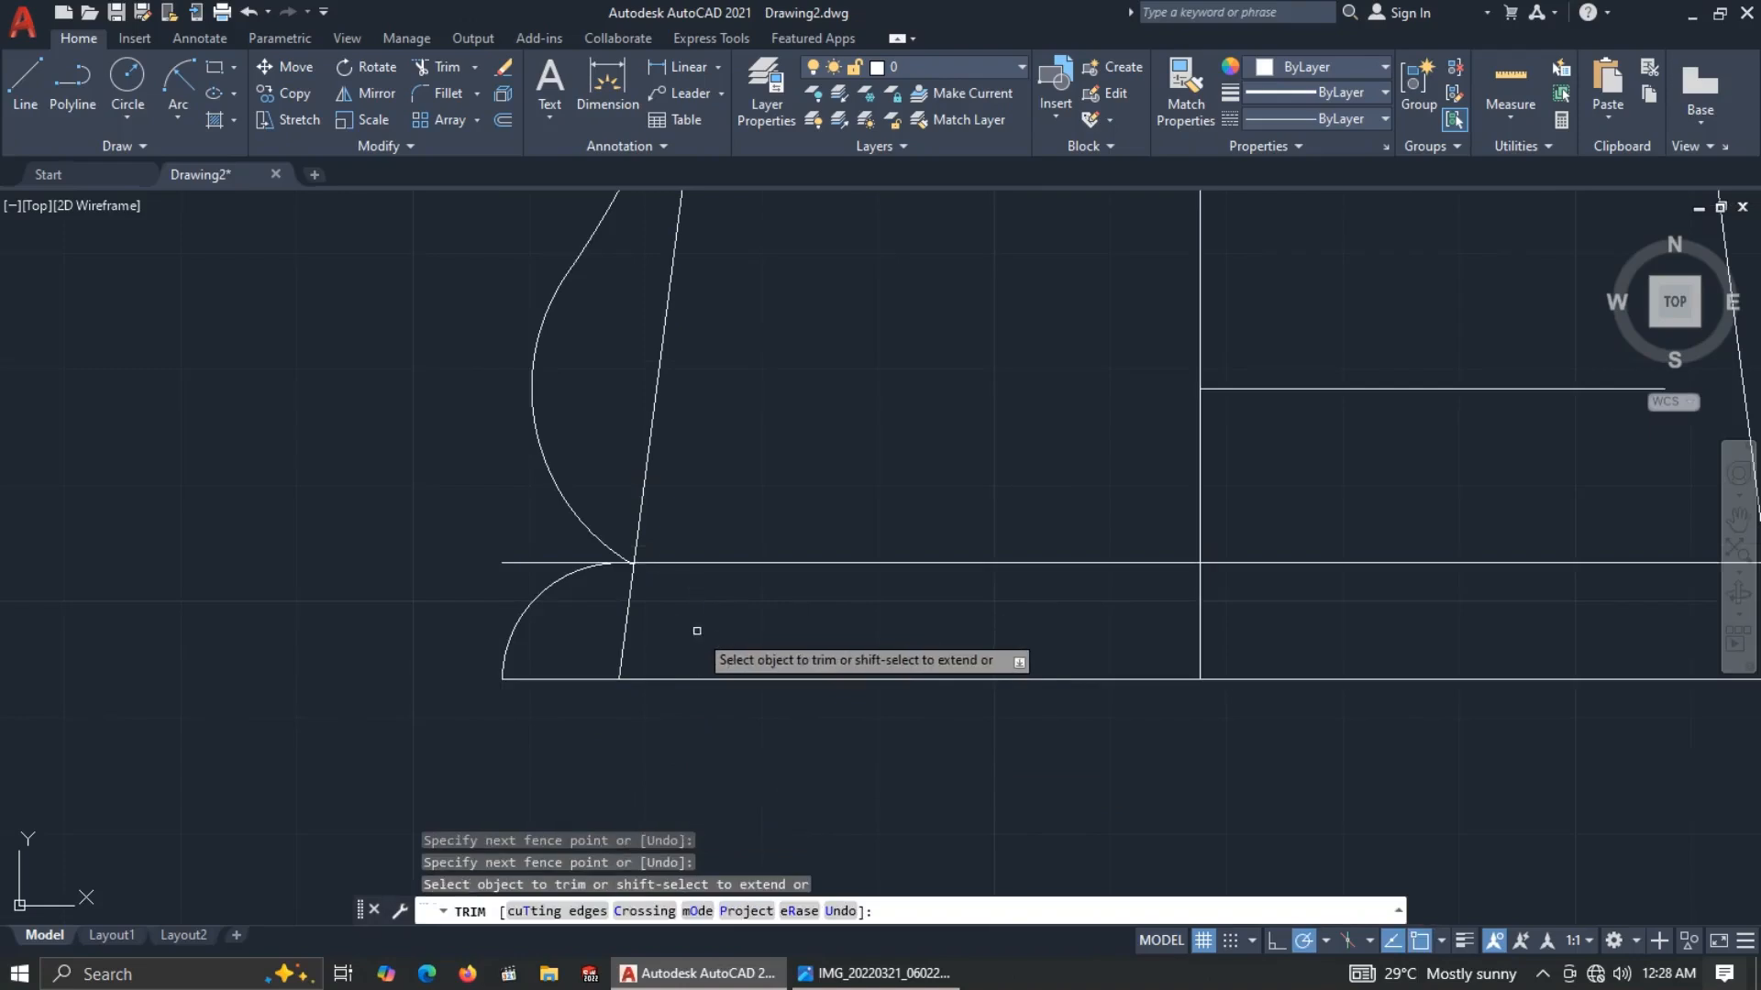
pyautogui.click(556, 565)
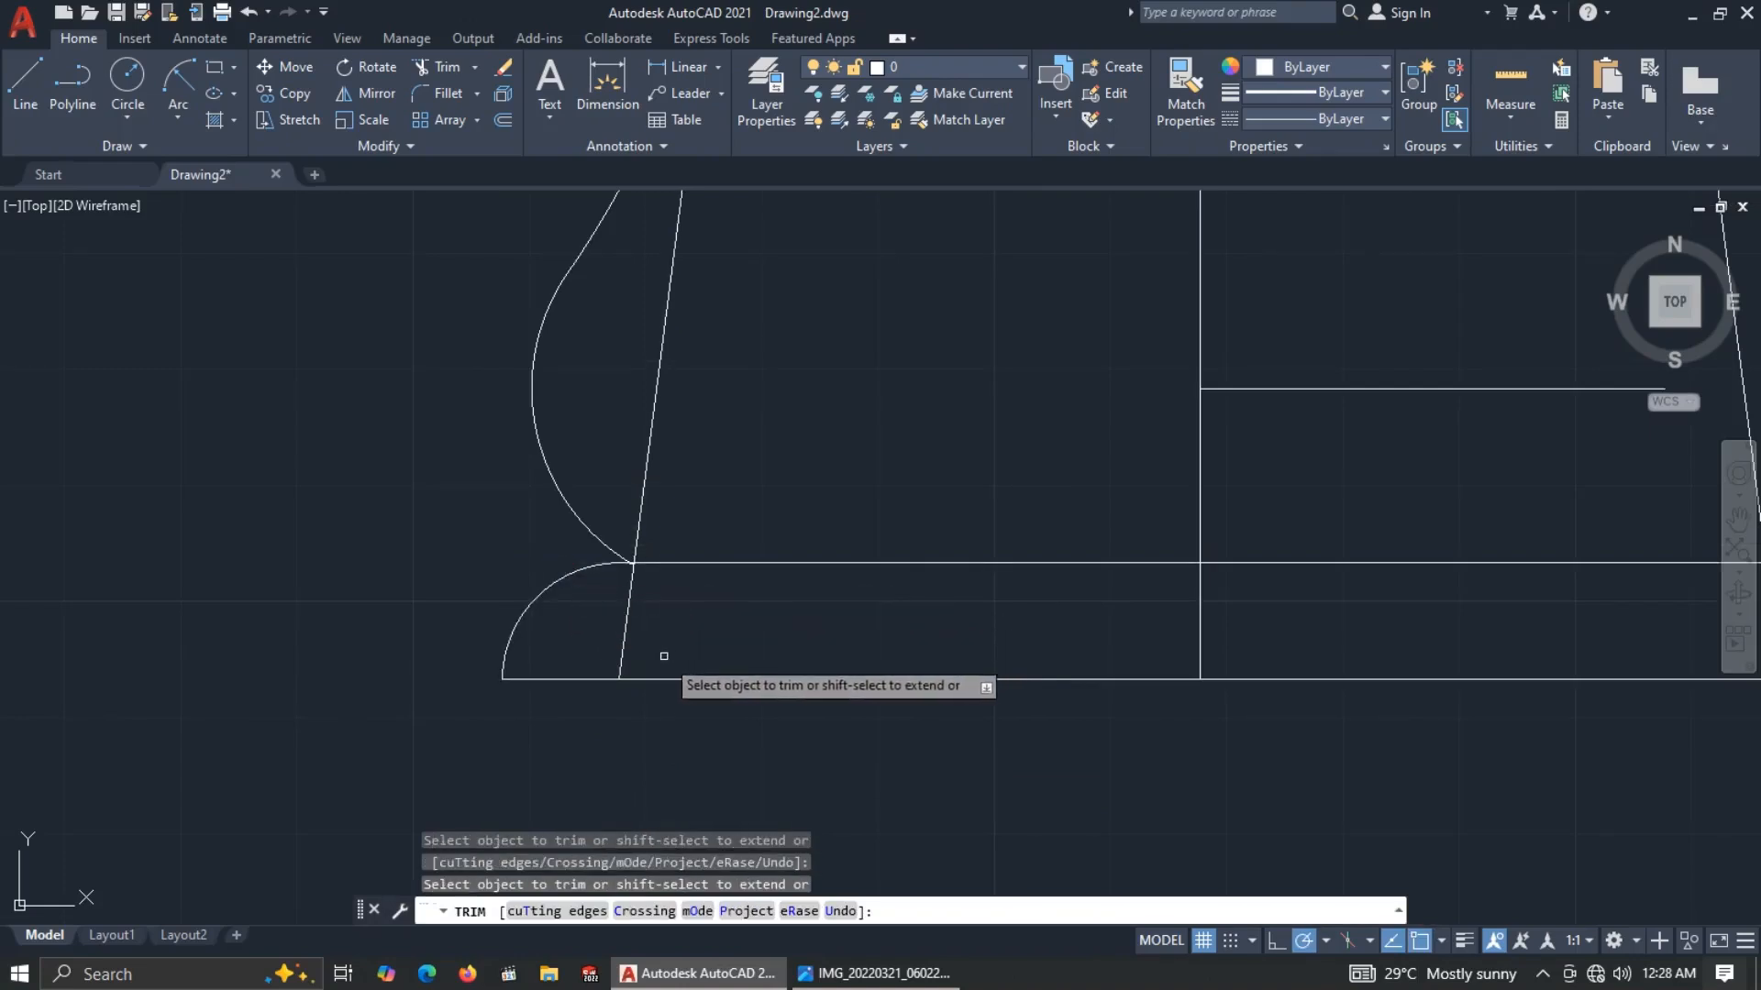
pyautogui.press('Escape')
# Mirror the left base quarter arc about the vertical axis, keeping the source arc.
pyautogui.click(577, 637)
pyautogui.click(402, 564)
pyautogui.scroll(-2, 790, 750)
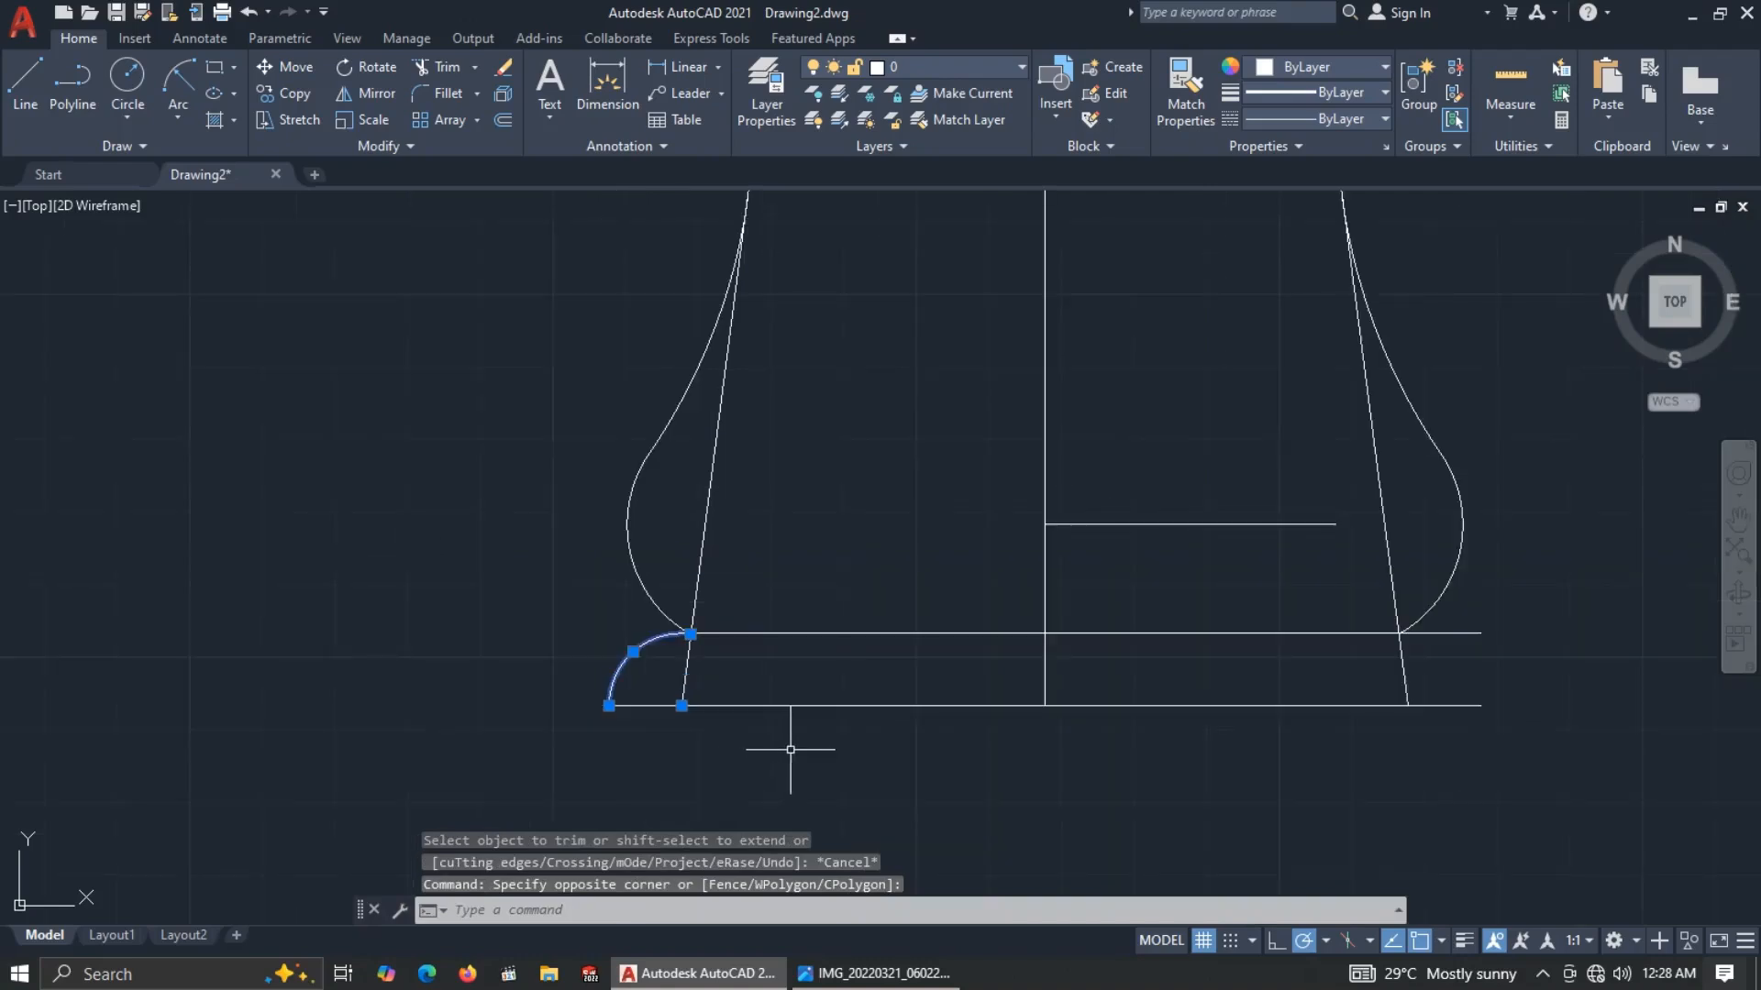
pyautogui.write('mi')
pyautogui.press('Return')
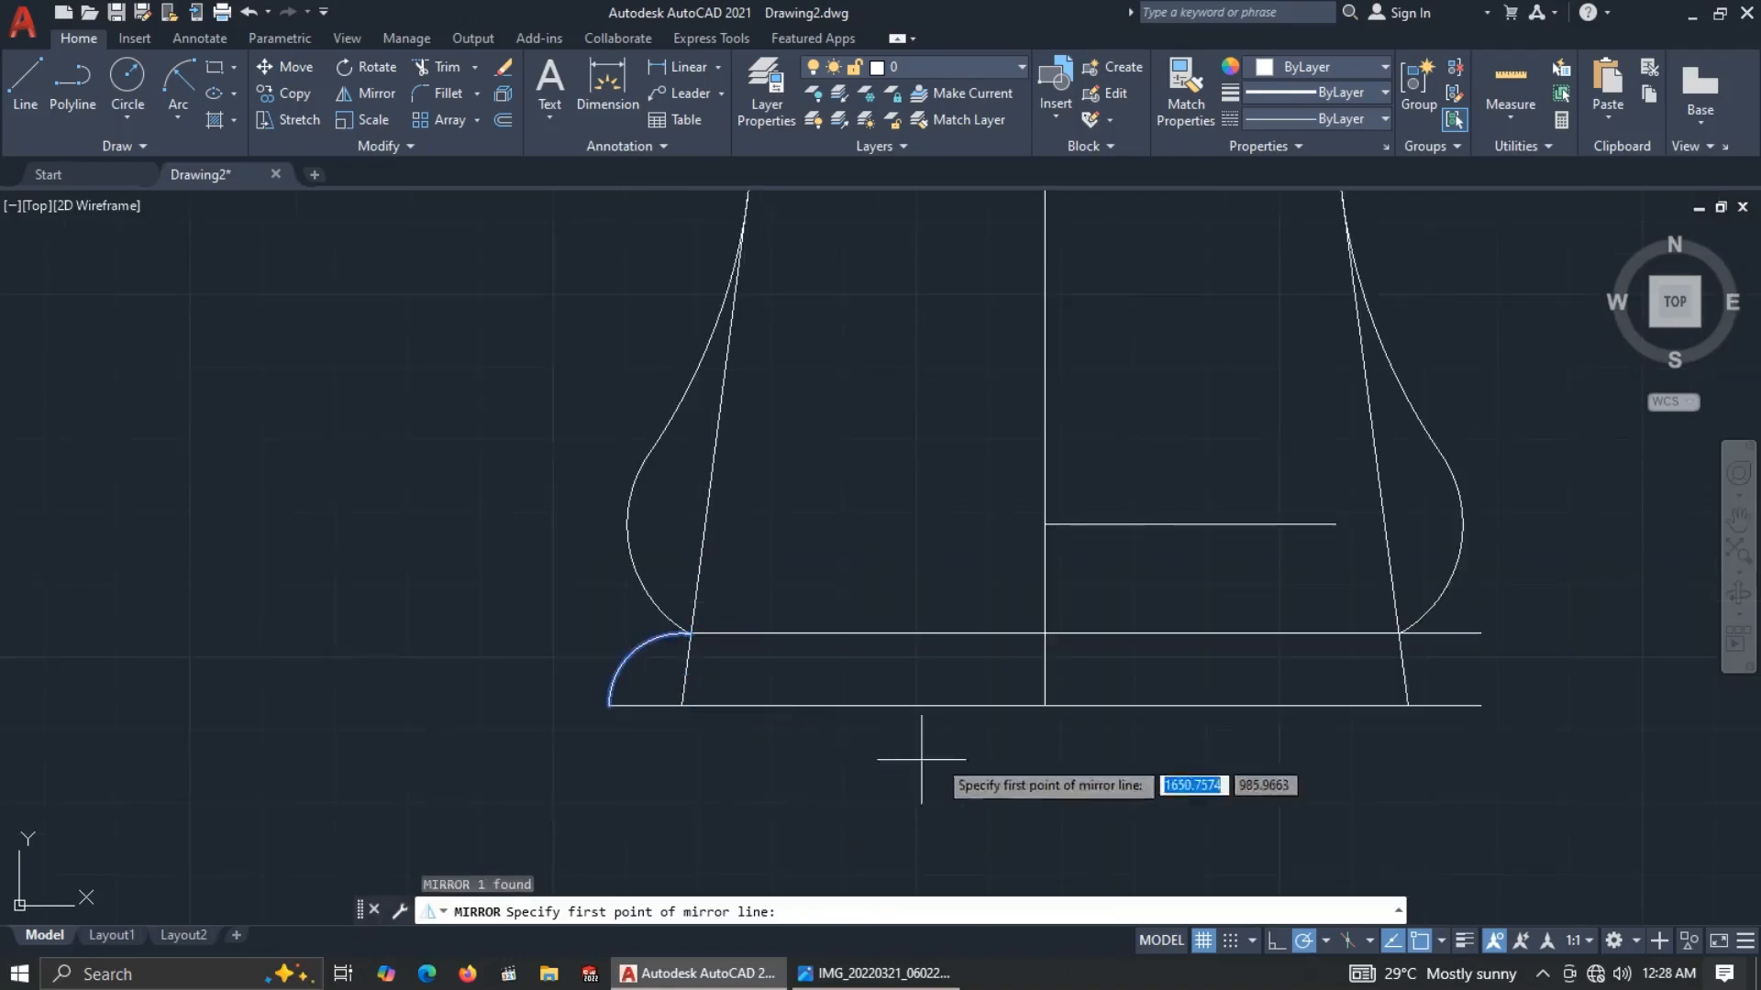
pyautogui.click(1044, 705)
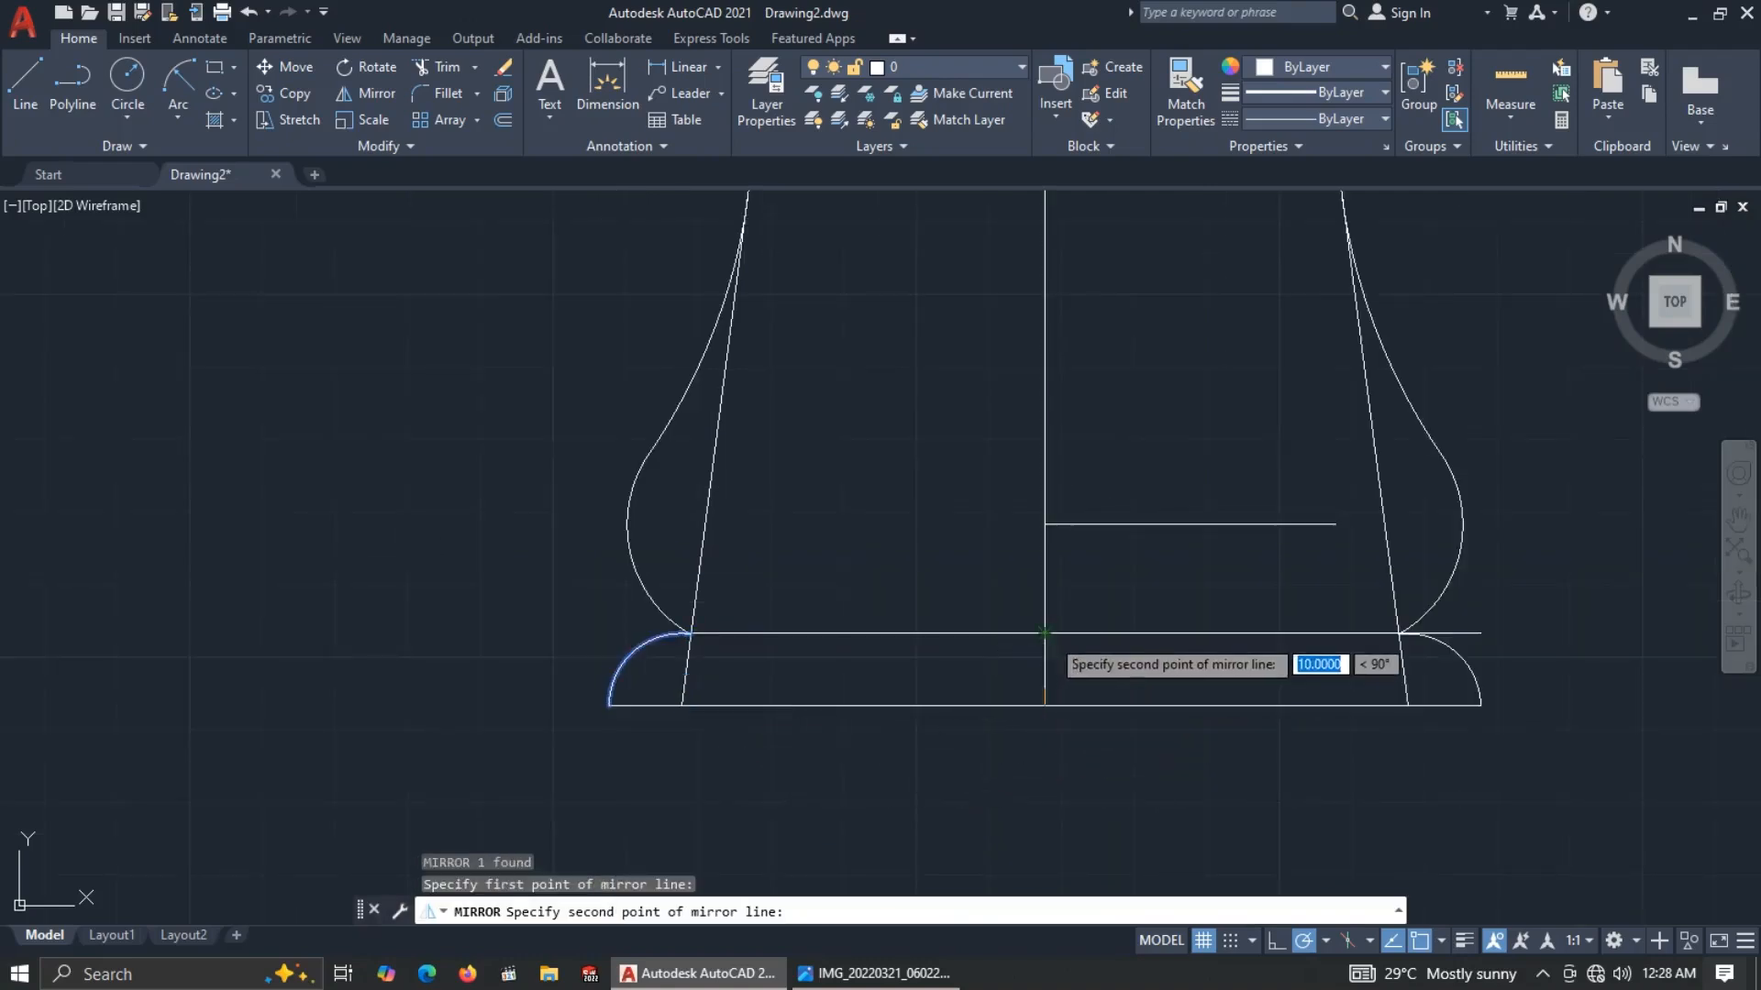
pyautogui.click(1045, 638)
pyautogui.click(1096, 715)
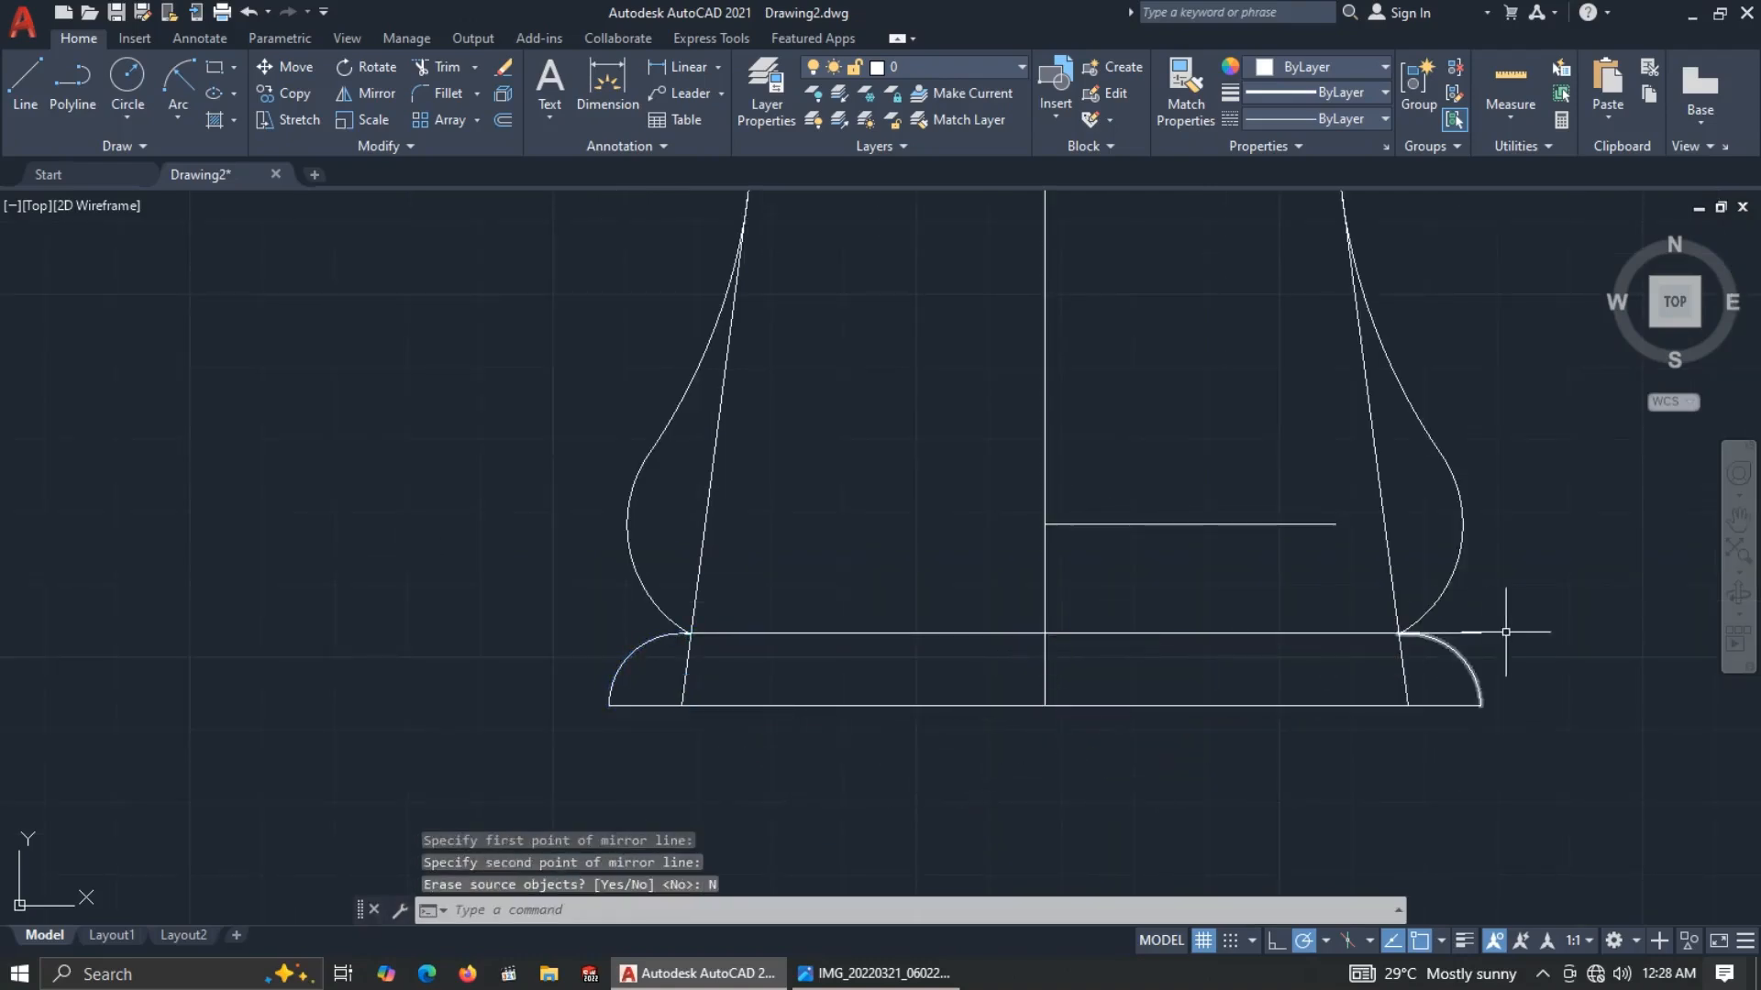
# Trim the upper base line's overhang beyond the right quarter arc.
pyautogui.write('tr')
pyautogui.press('Return')
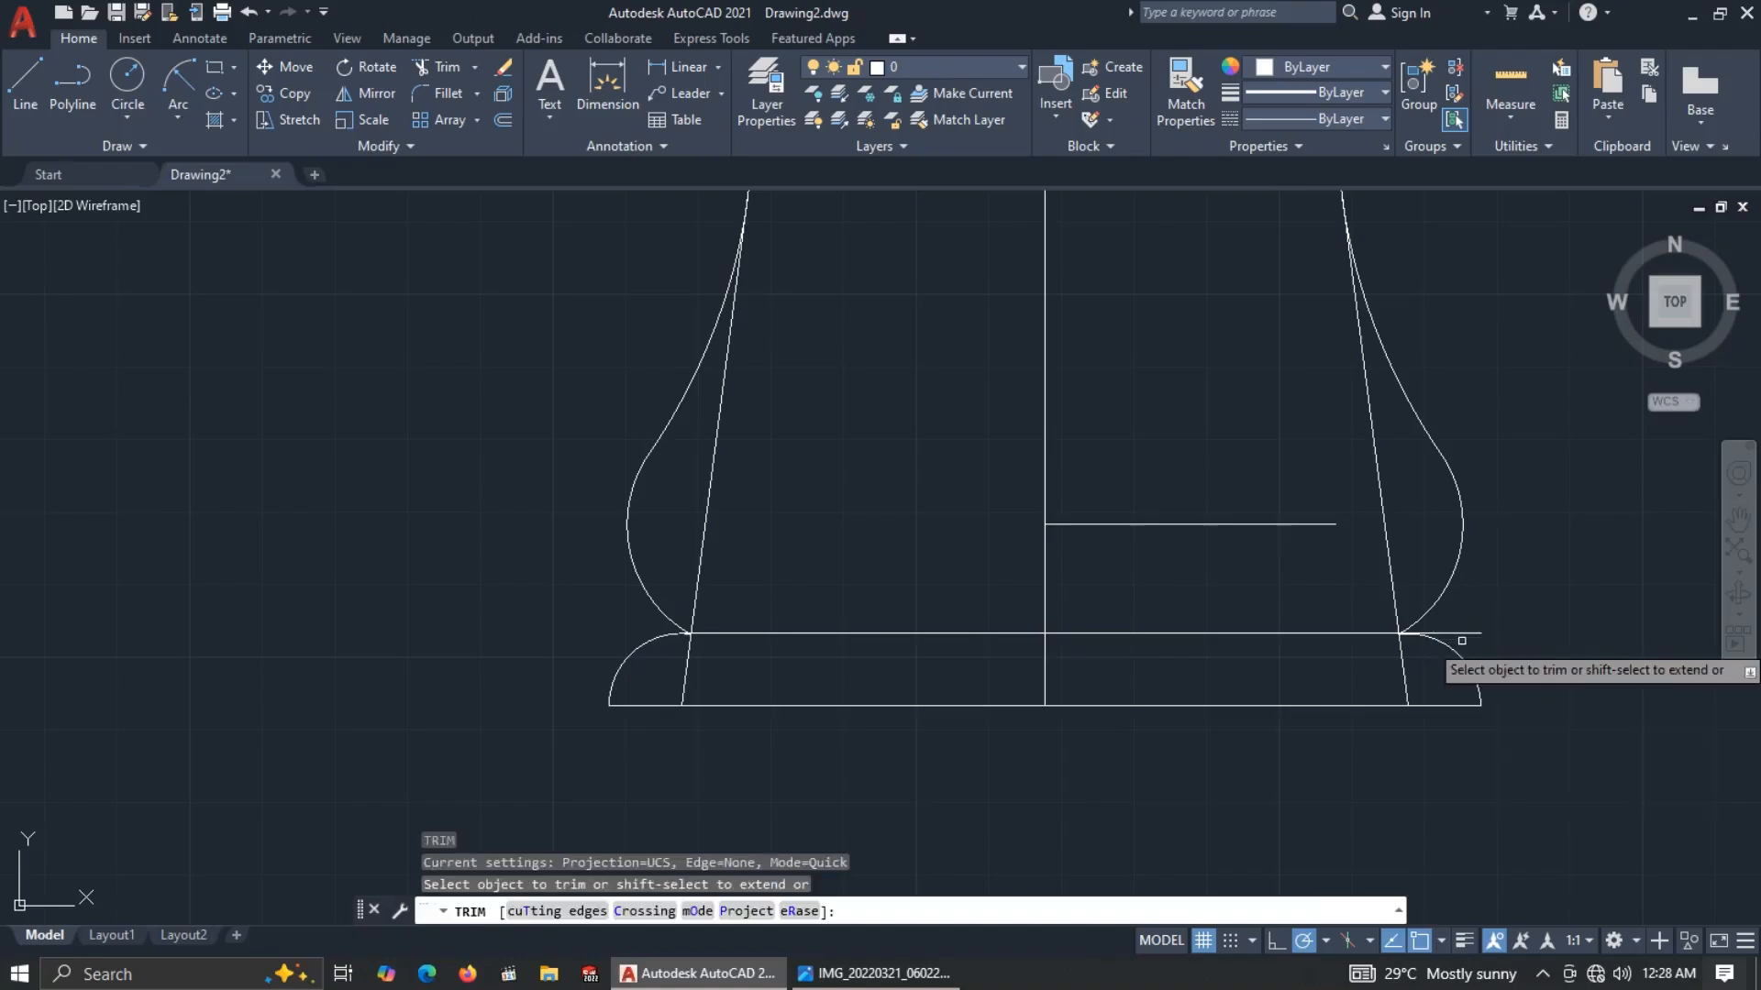
pyautogui.scroll(2, 1484, 664)
pyautogui.click(1443, 608)
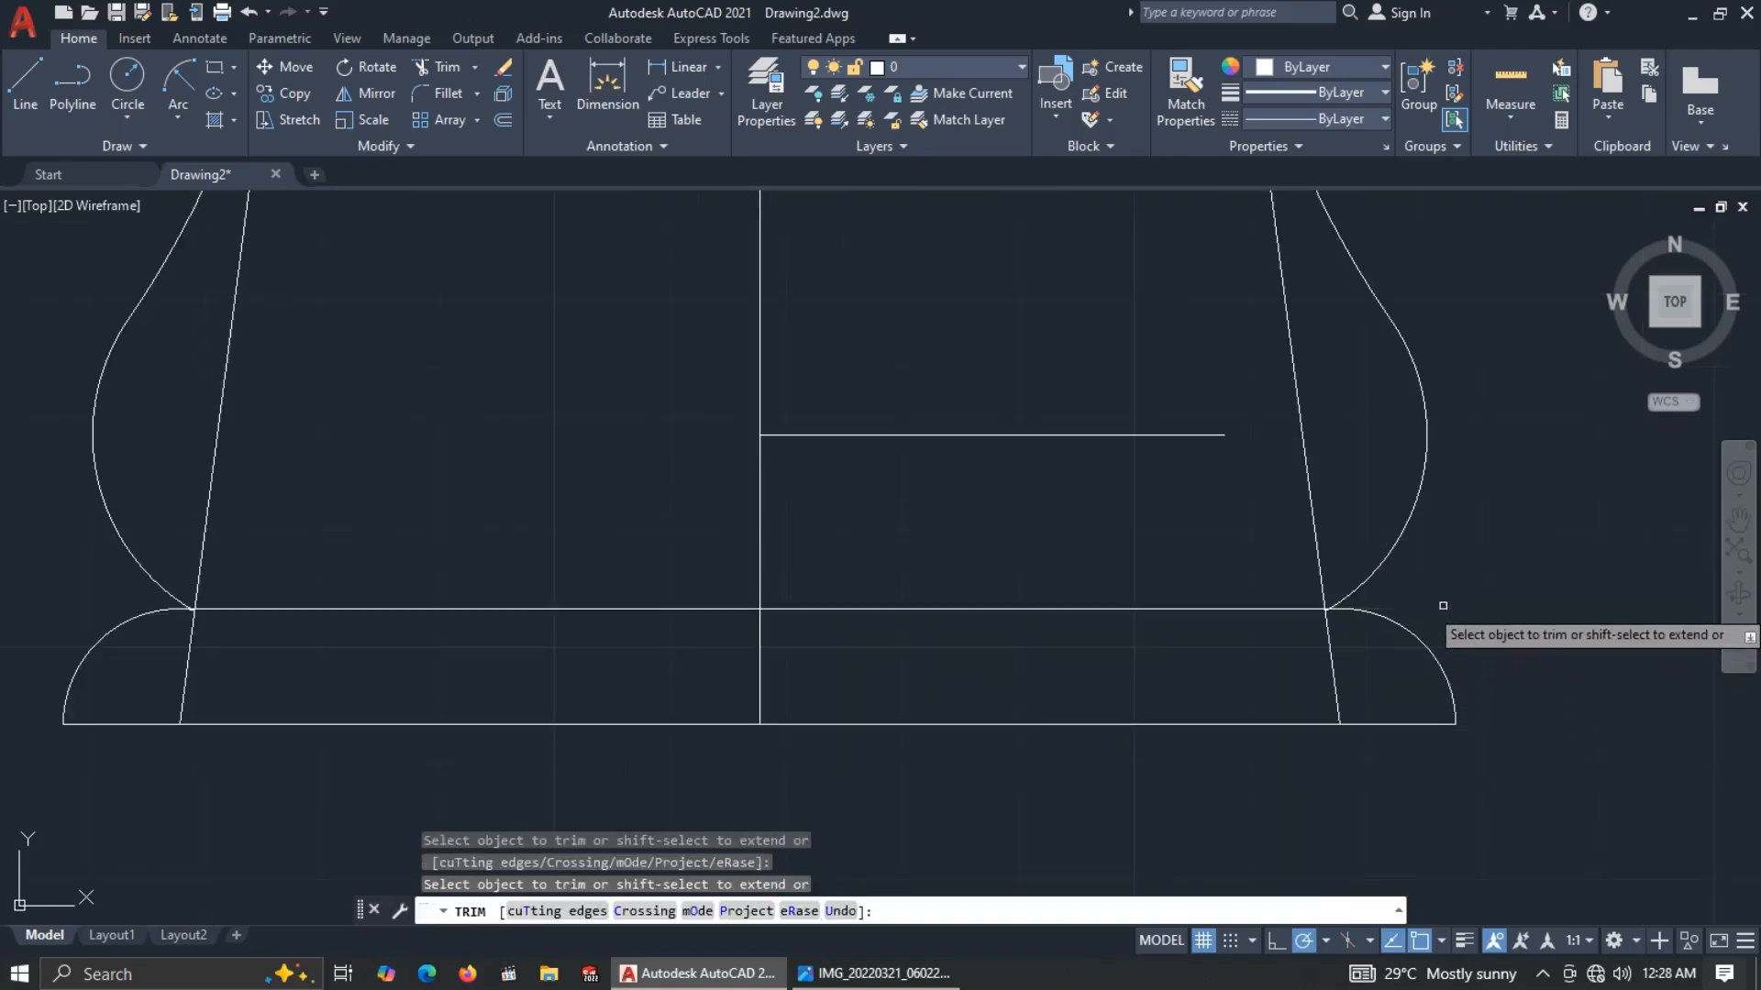
pyautogui.scroll(-2, 1443, 605)
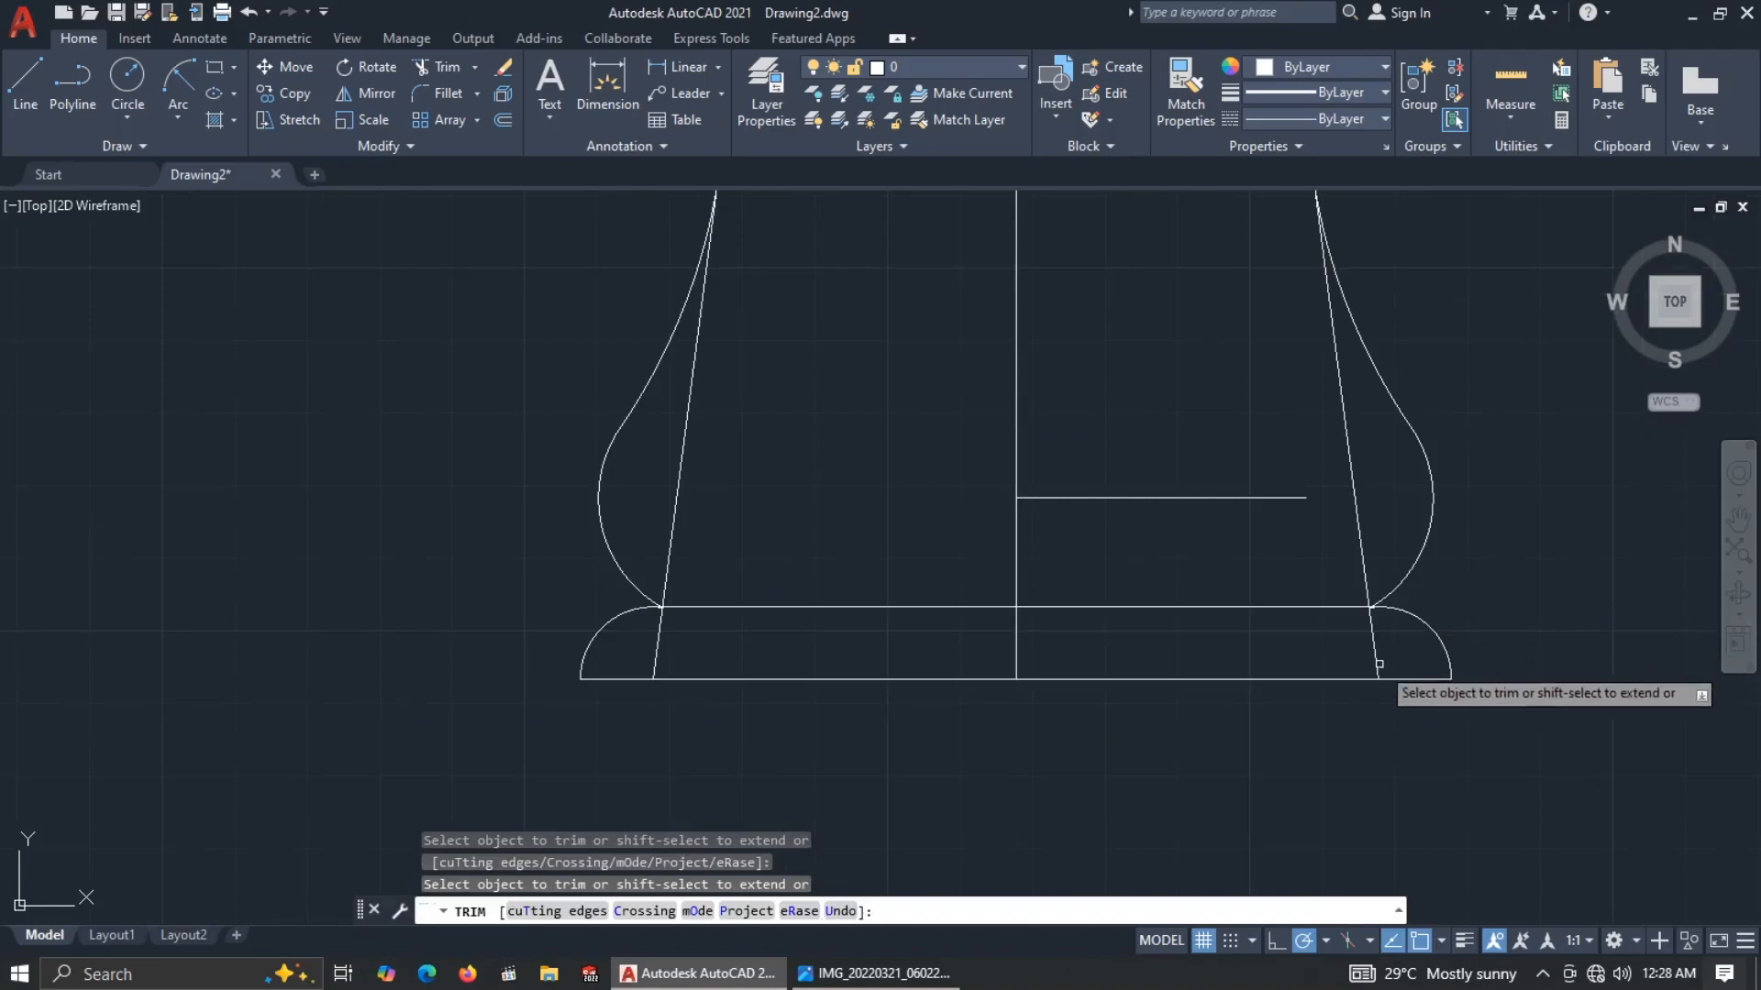
pyautogui.scroll(-2, 1411, 634)
pyautogui.press('Escape')
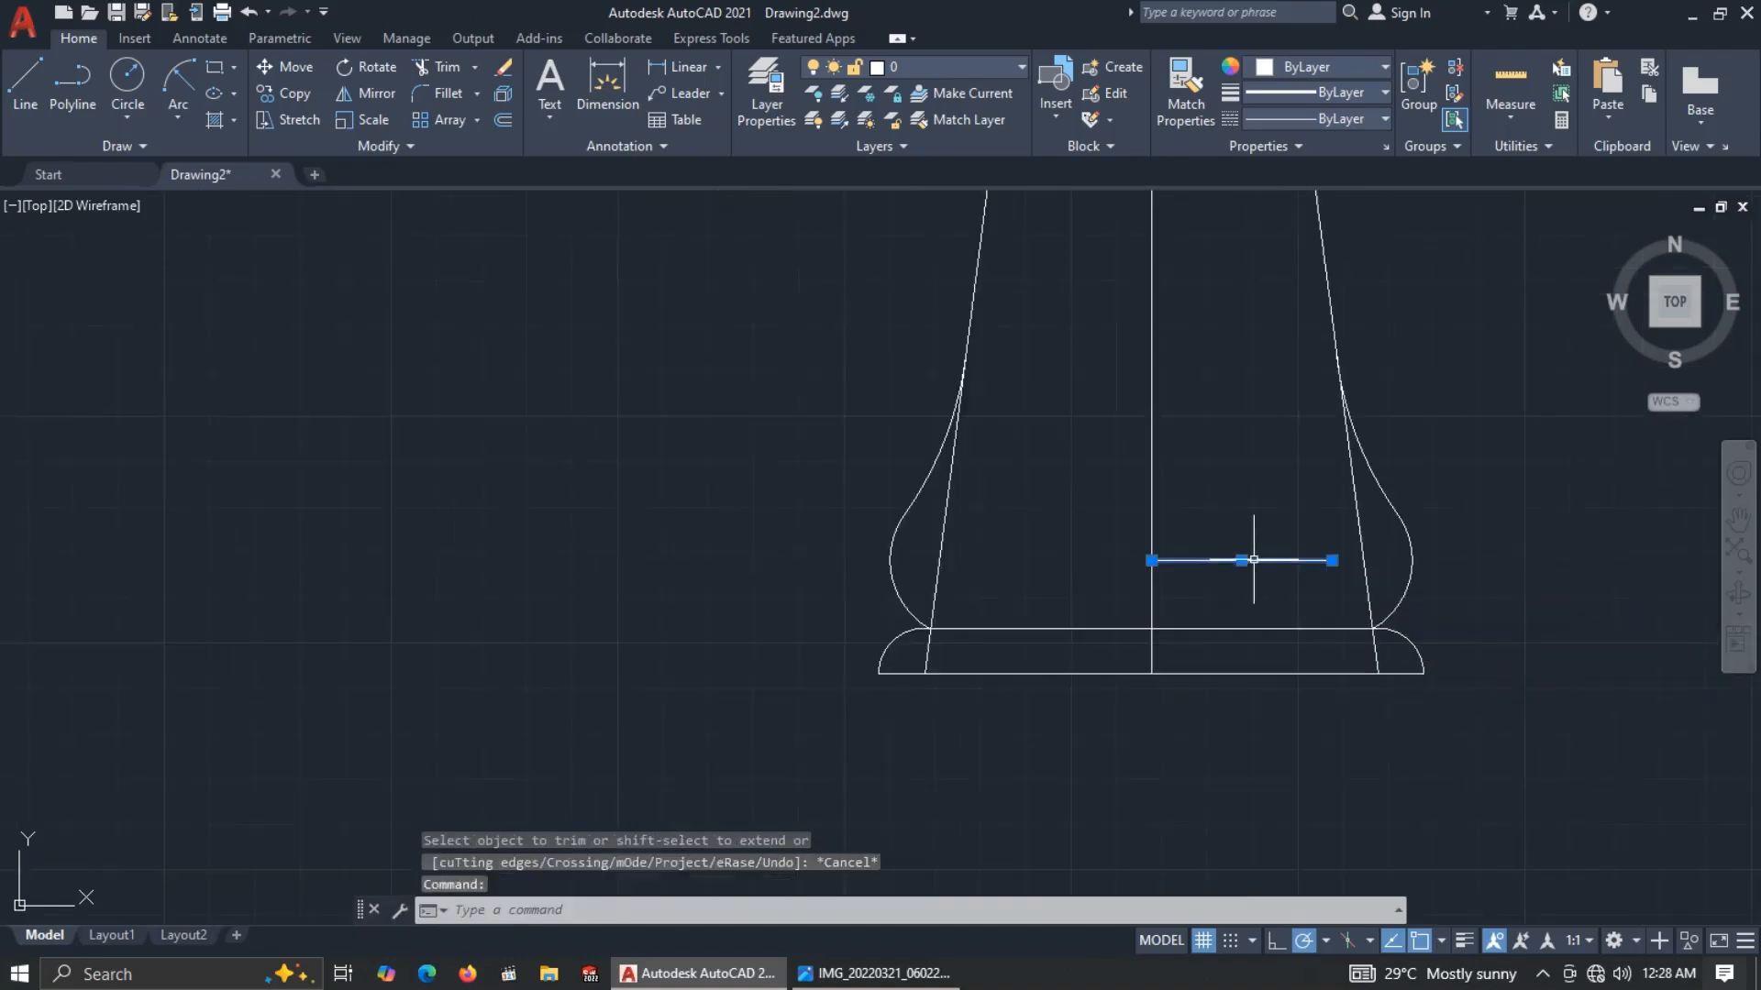
# Delete the short horizontal construction line extending right from the vertical axis above the base.
pyautogui.press('Delete')
pyautogui.scroll(-3, 1259, 610)
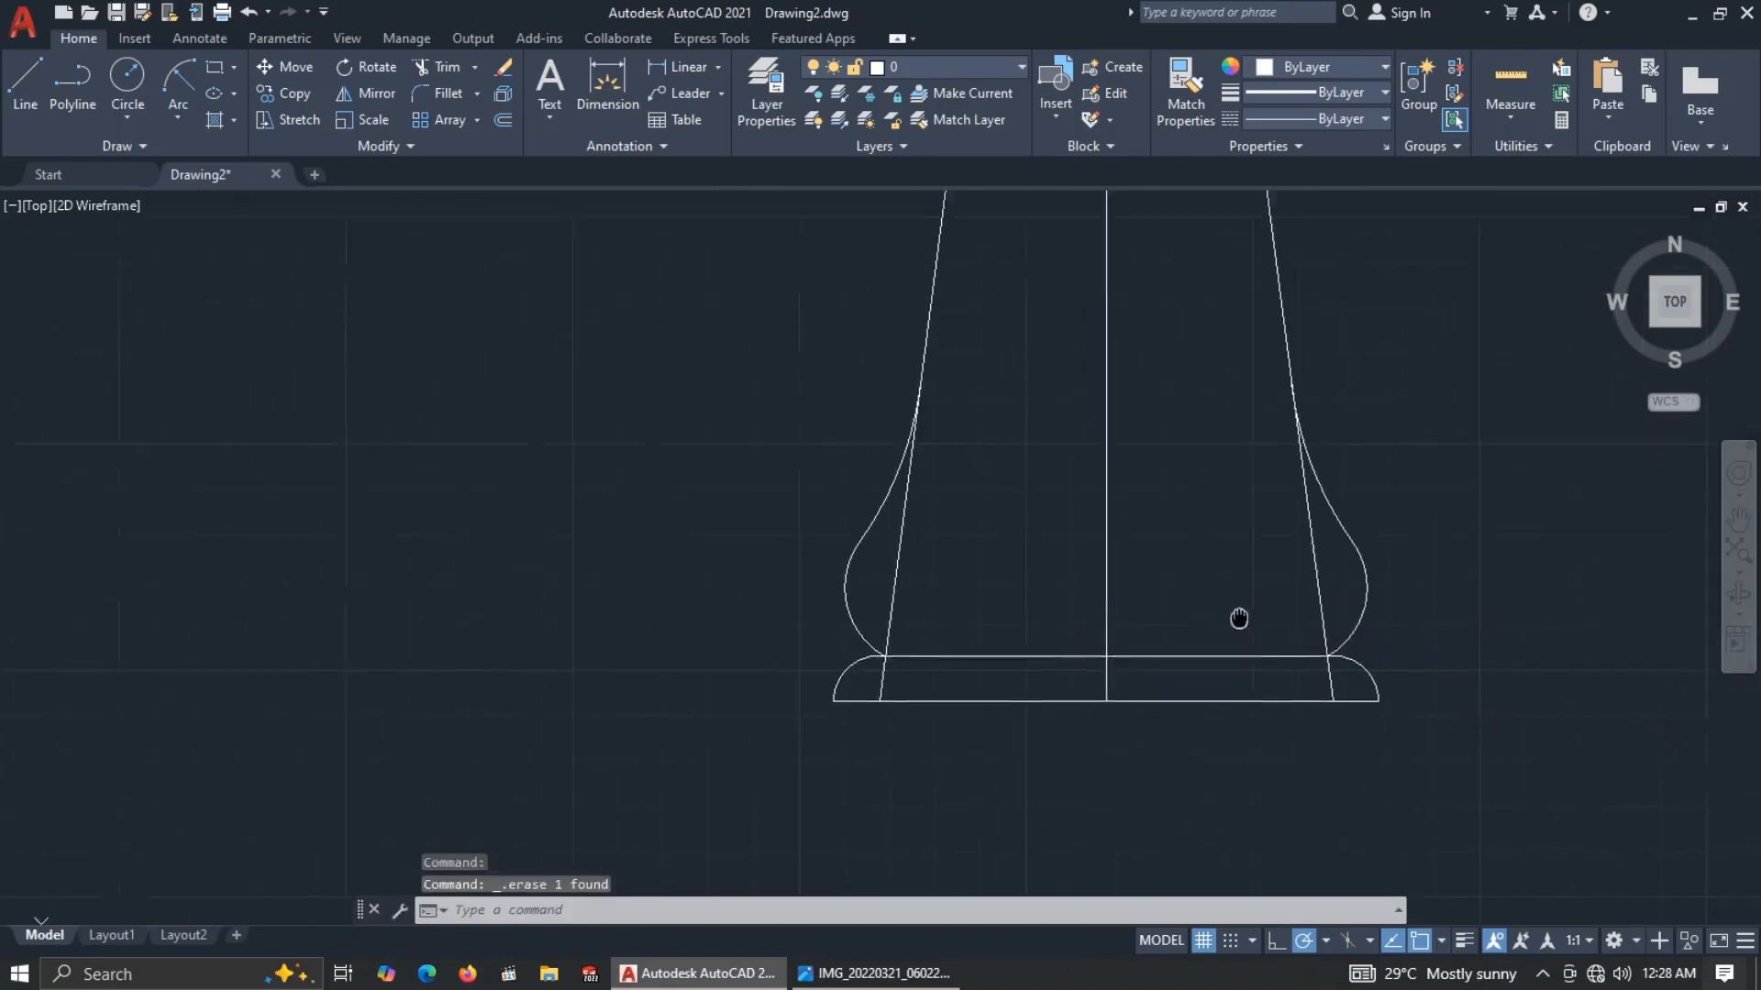
pyautogui.moveTo(1153, 629)
pyautogui.mouseDown(button='middle')
pyautogui.moveTo(1173, 583)
pyautogui.moveTo(903, 661)
pyautogui.mouseUp(button='middle')
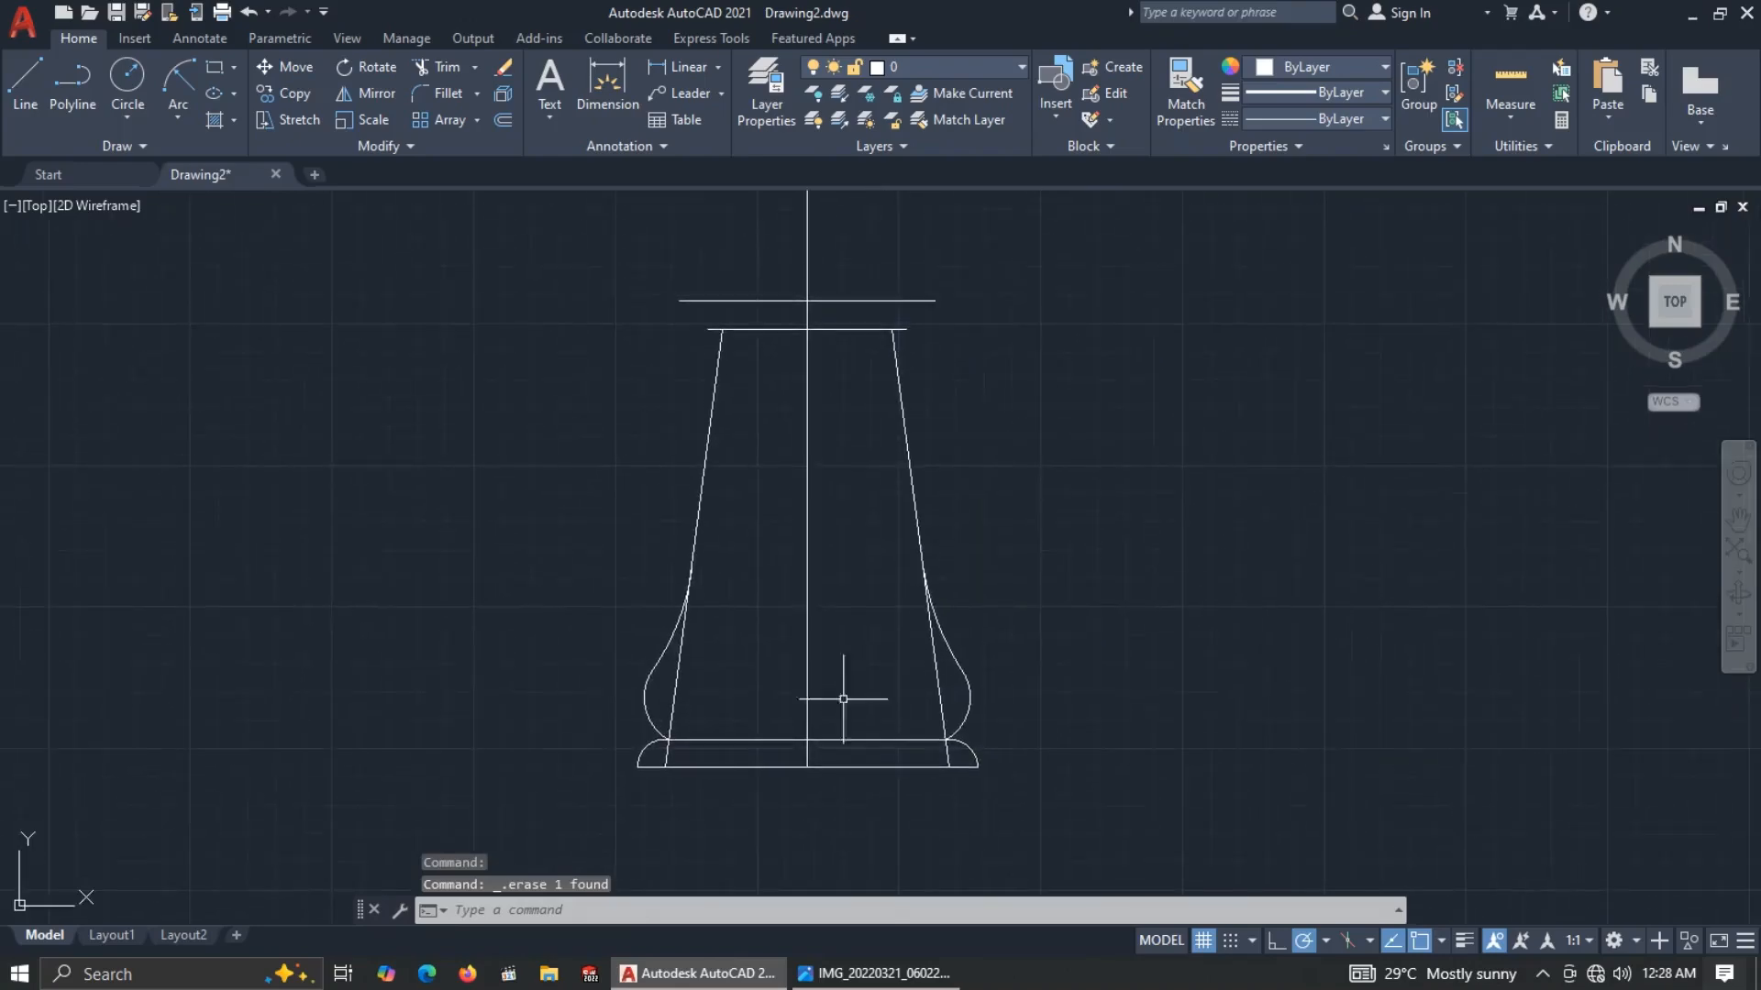
# Examine the reference image's collar and battlement dimensions and compare them with the two horizontal lines atop the drawn body.
pyautogui.click(848, 974)
pyautogui.scroll(-3, 954, 731)
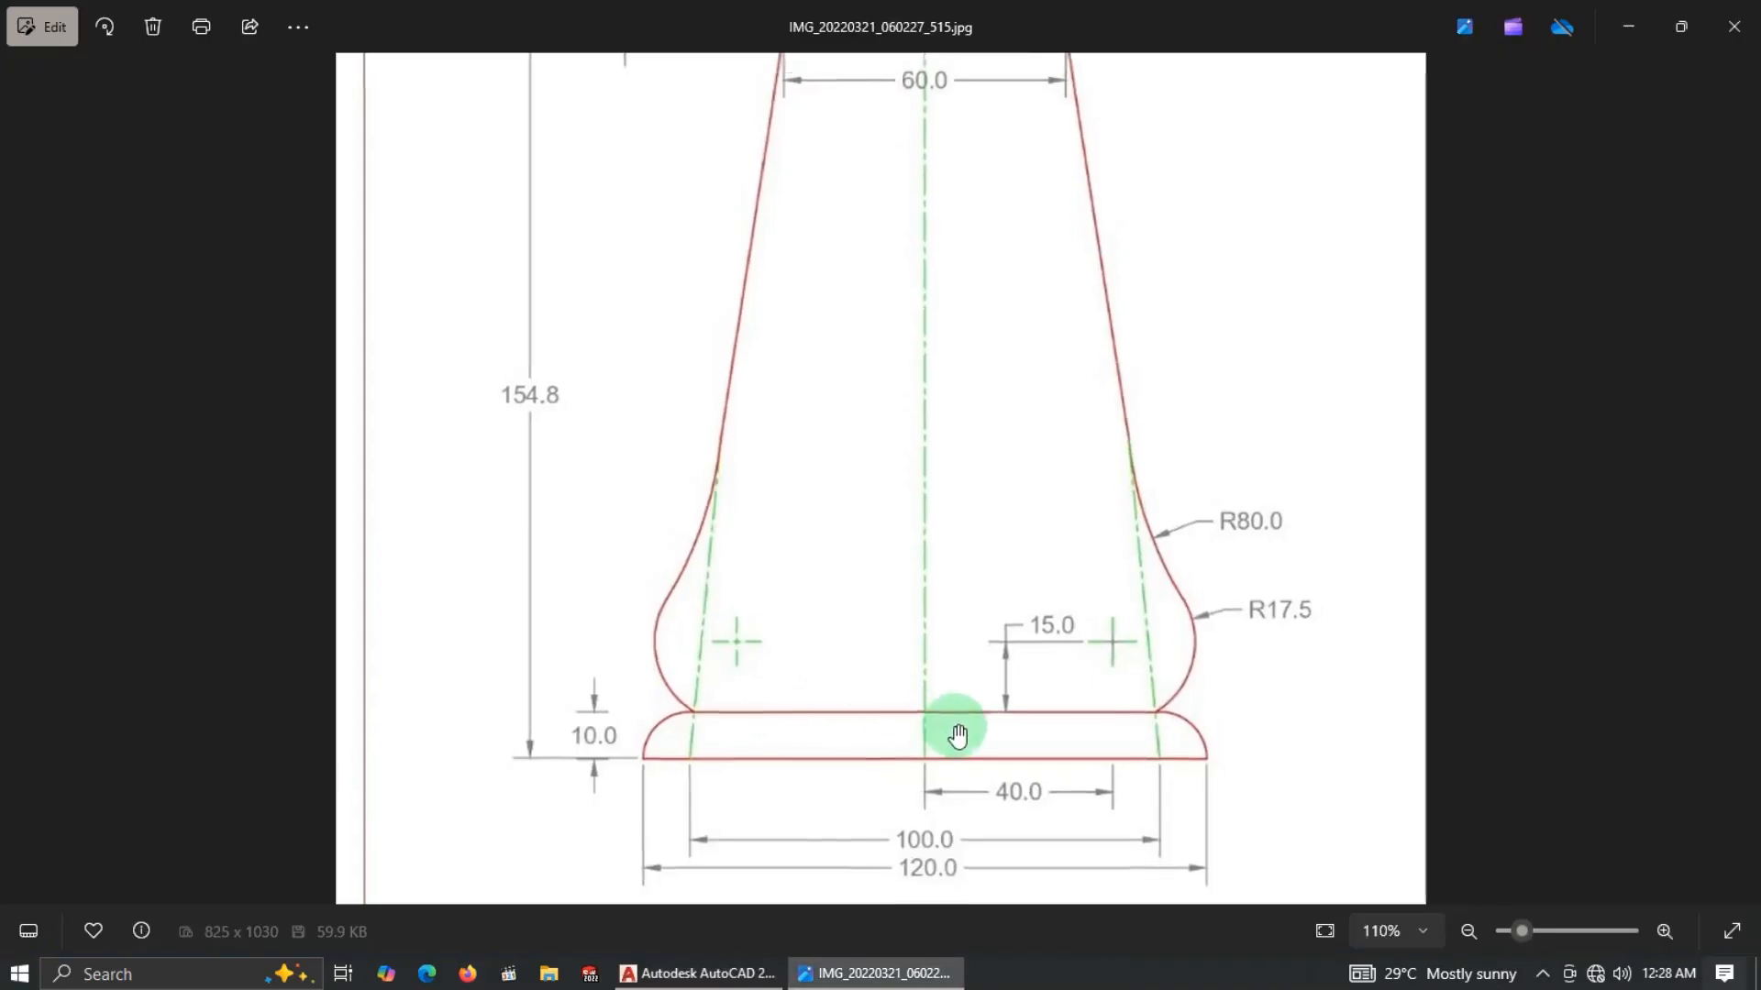
pyautogui.scroll(-1, 972, 393)
pyautogui.moveTo(877, 154); pyautogui.dragTo(845, 330)
pyautogui.scroll(4, 903, 163)
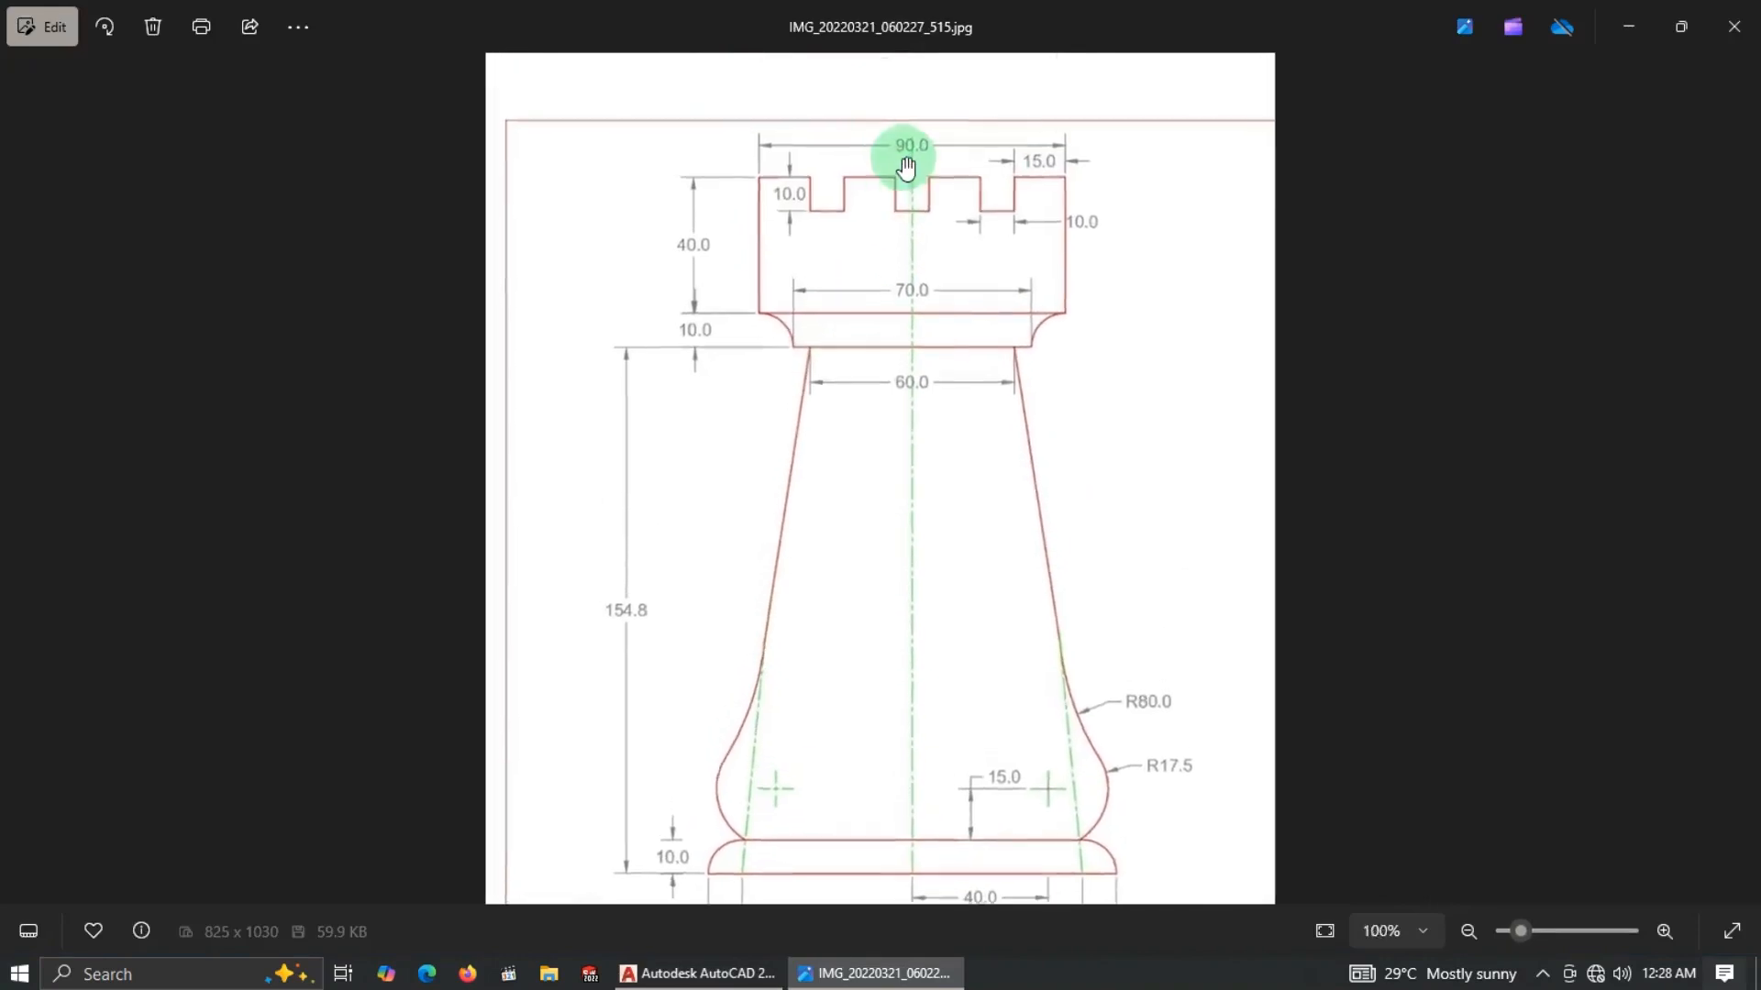
pyautogui.scroll(2, 904, 108)
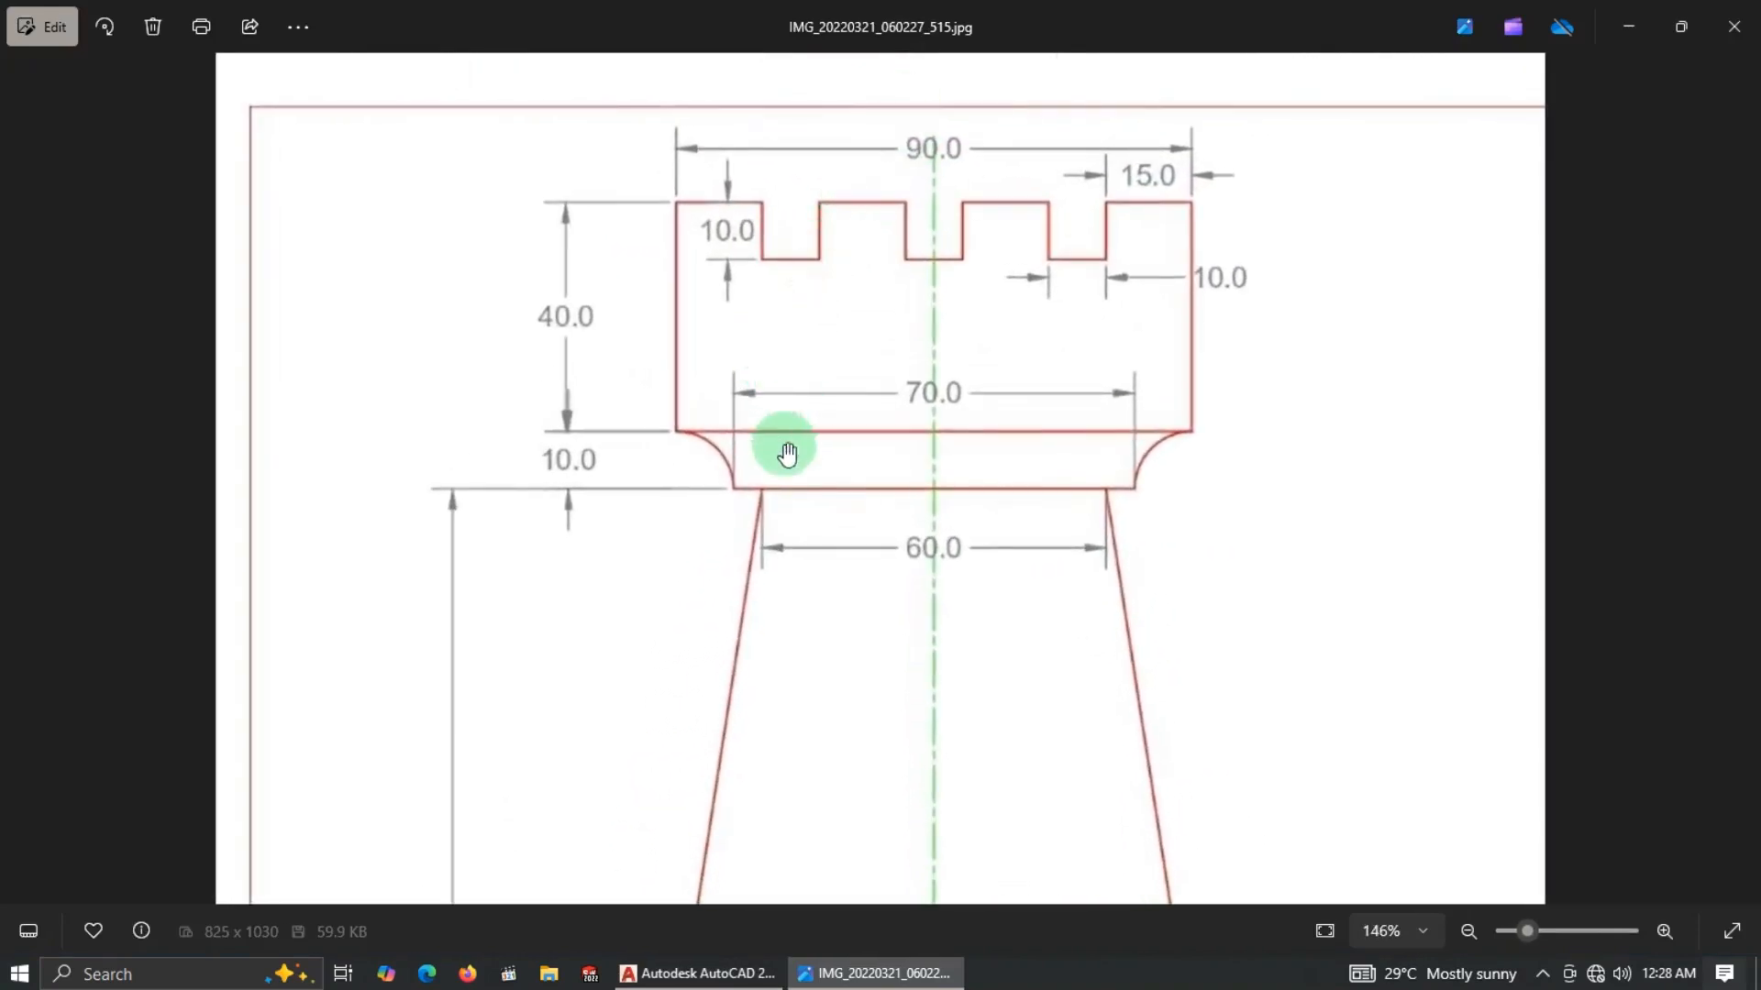
pyautogui.hotkey('alt', 'Tab')
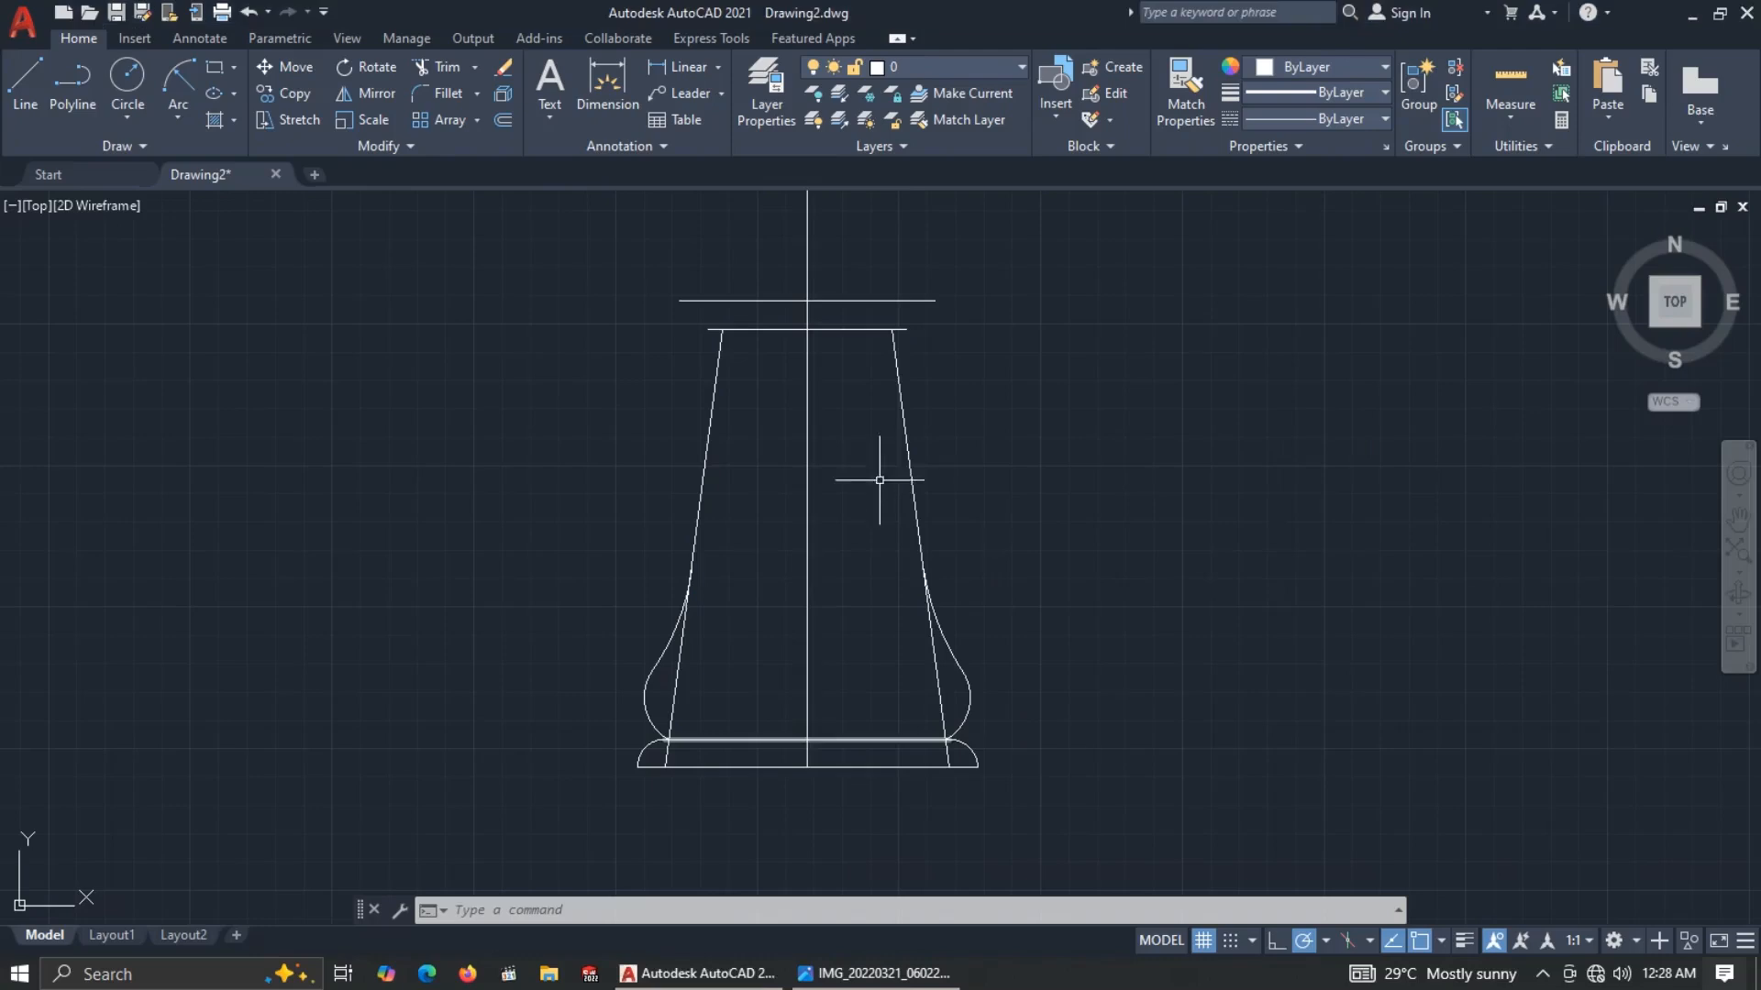
pyautogui.moveTo(842, 284); pyautogui.dragTo(799, 318, button='middle')
pyautogui.scroll(2, 679, 366)
pyautogui.scroll(-2, 873, 306)
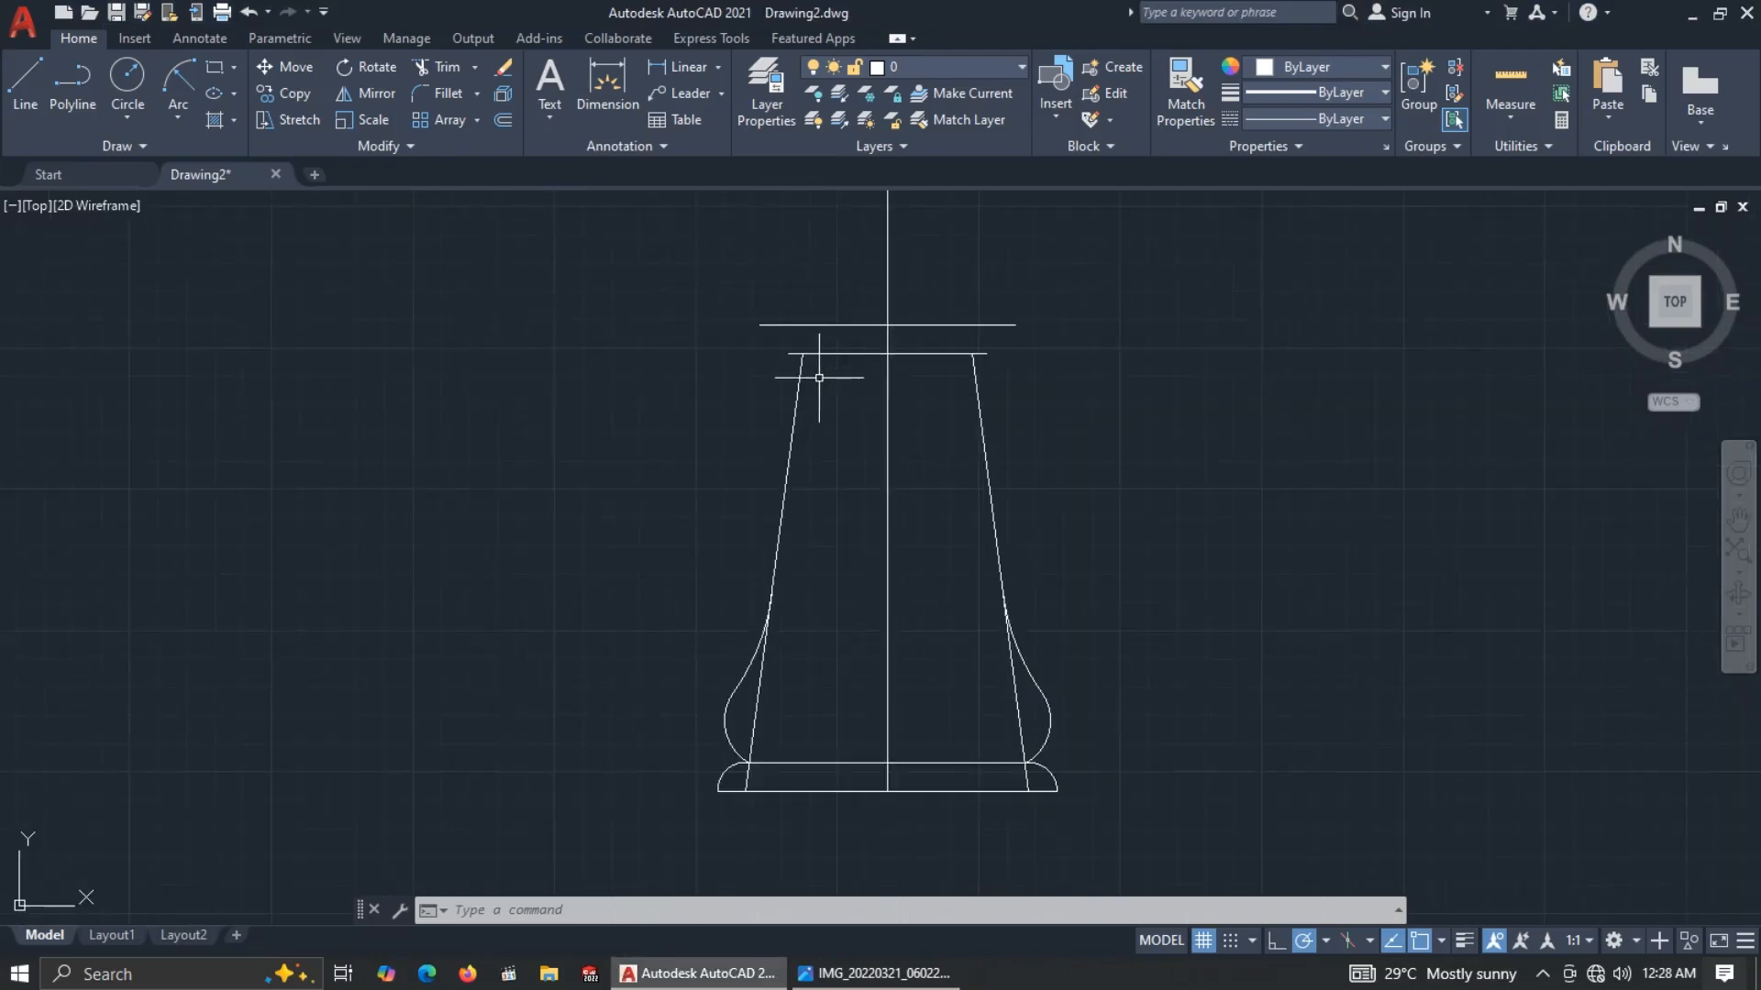
pyautogui.hotkey('alt', 'Tab')
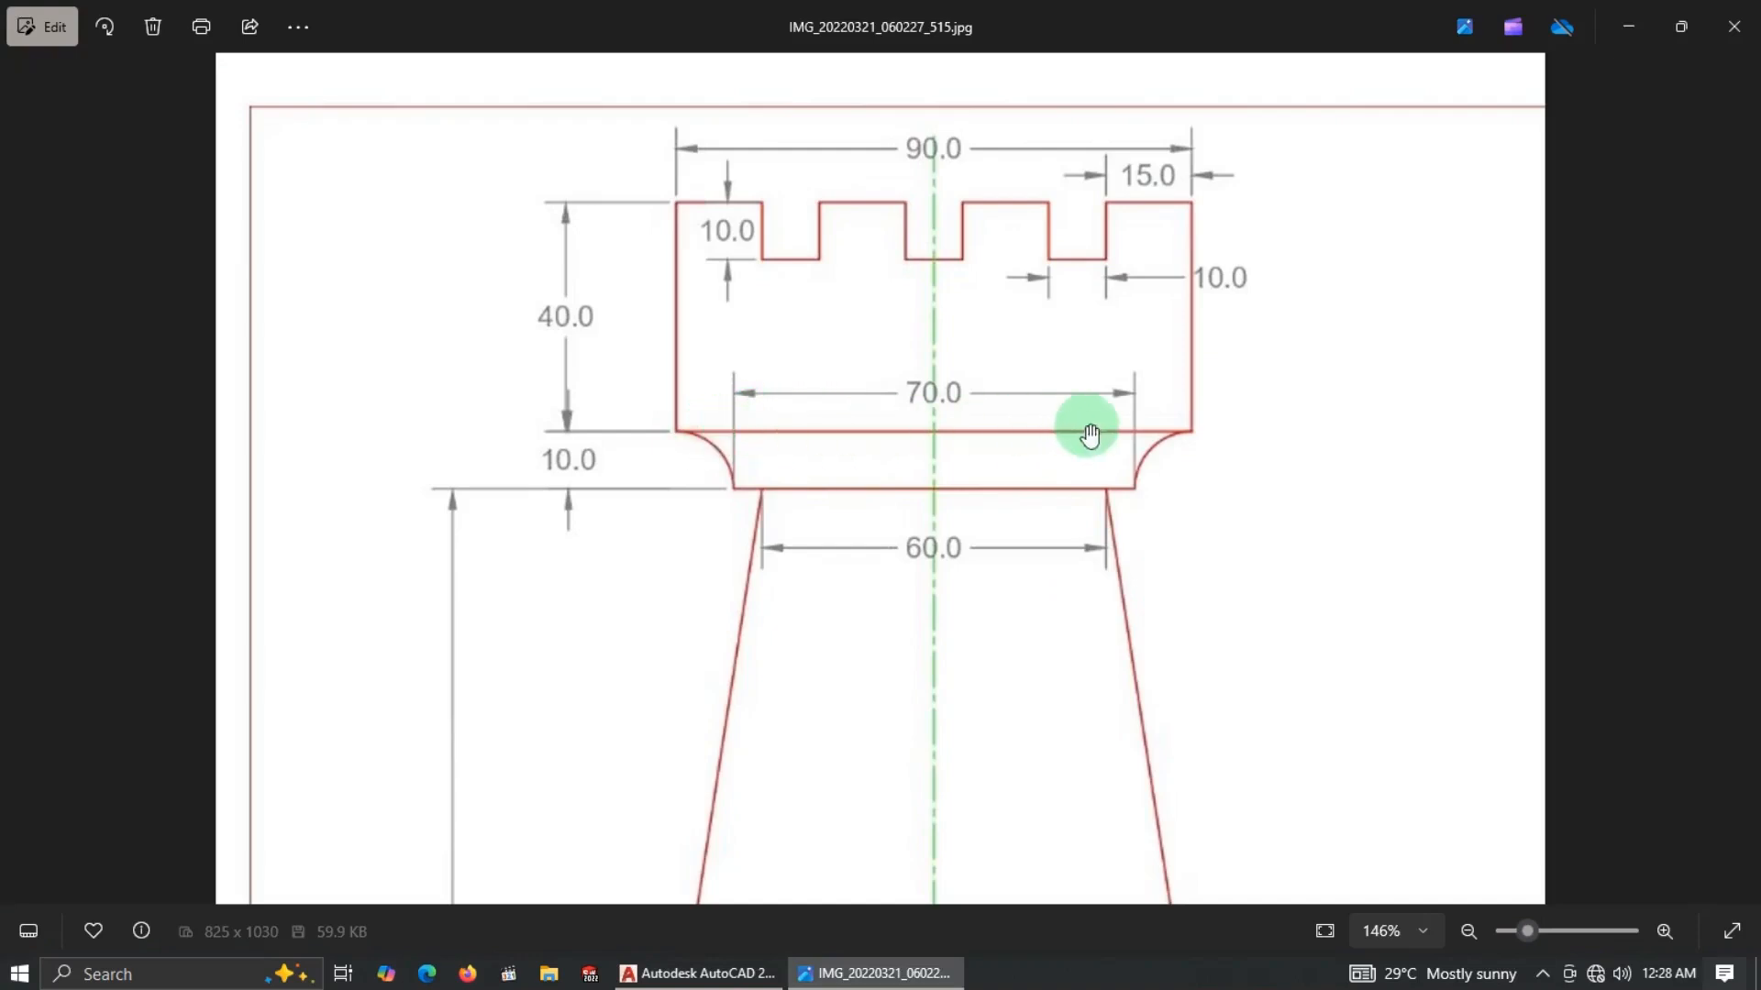
pyautogui.hotkey('alt', 'Tab')
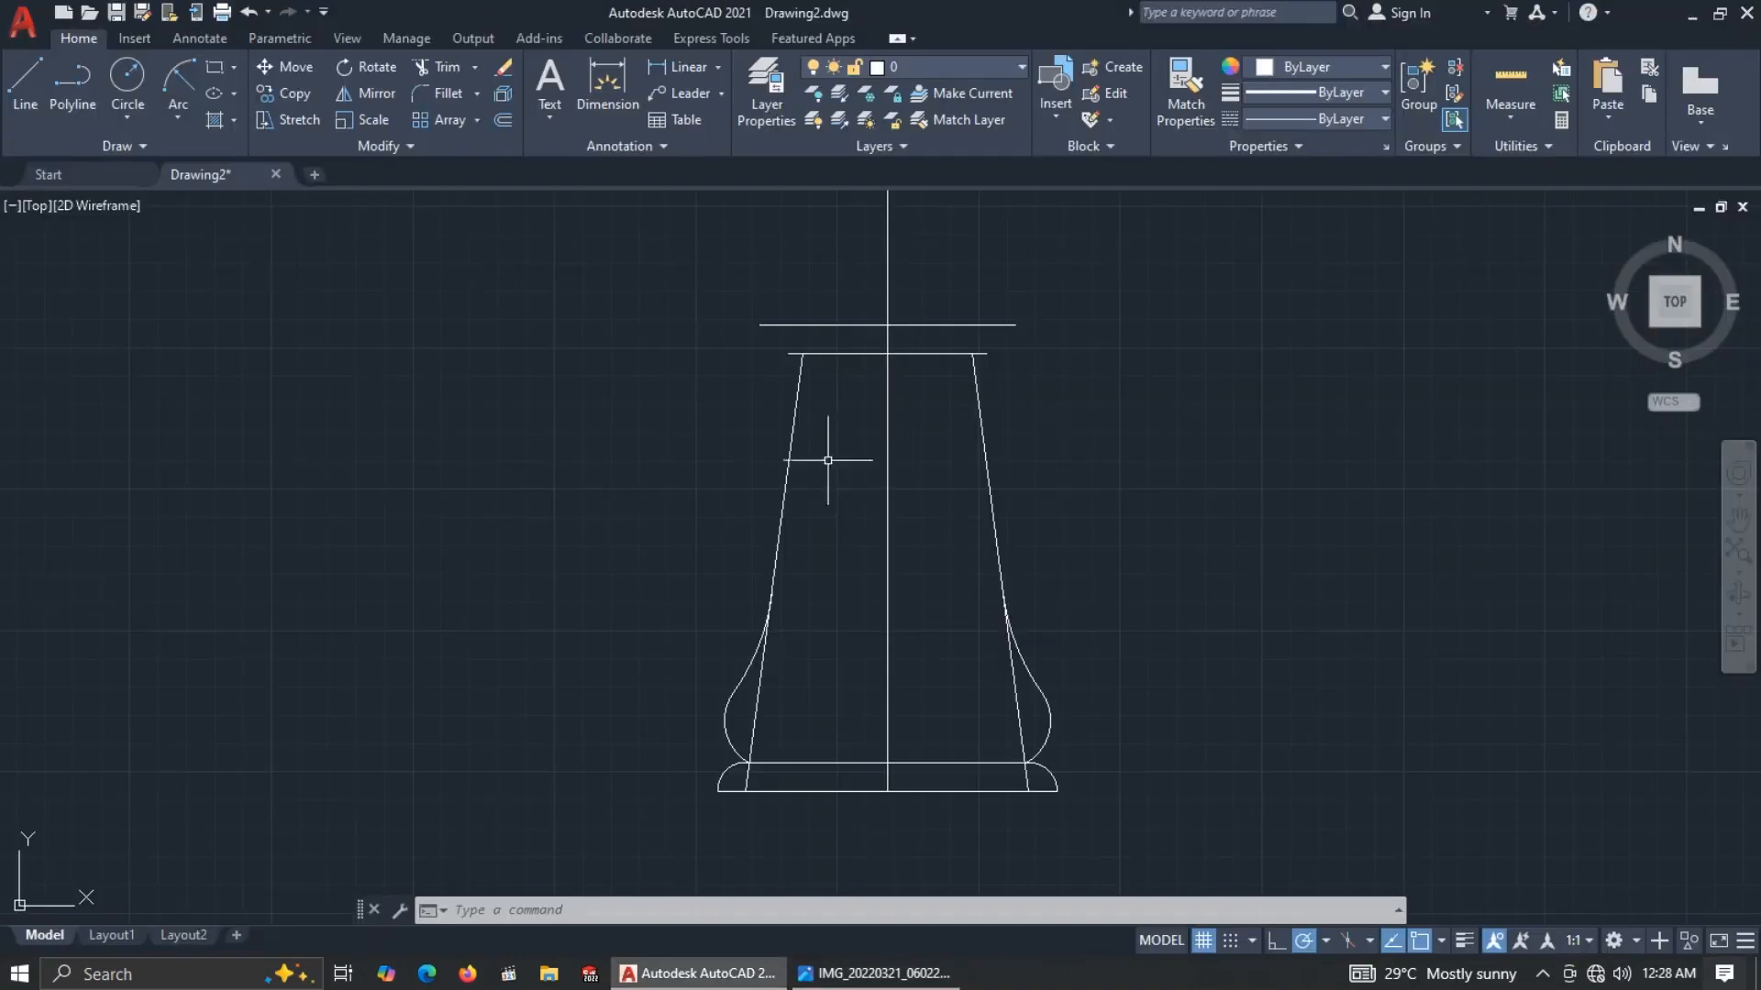
# Draw a circle centred directly below the upper collar line's left end, level with the lower collar line, with its radius reaching that line's left end.
pyautogui.scroll(3, 780, 321)
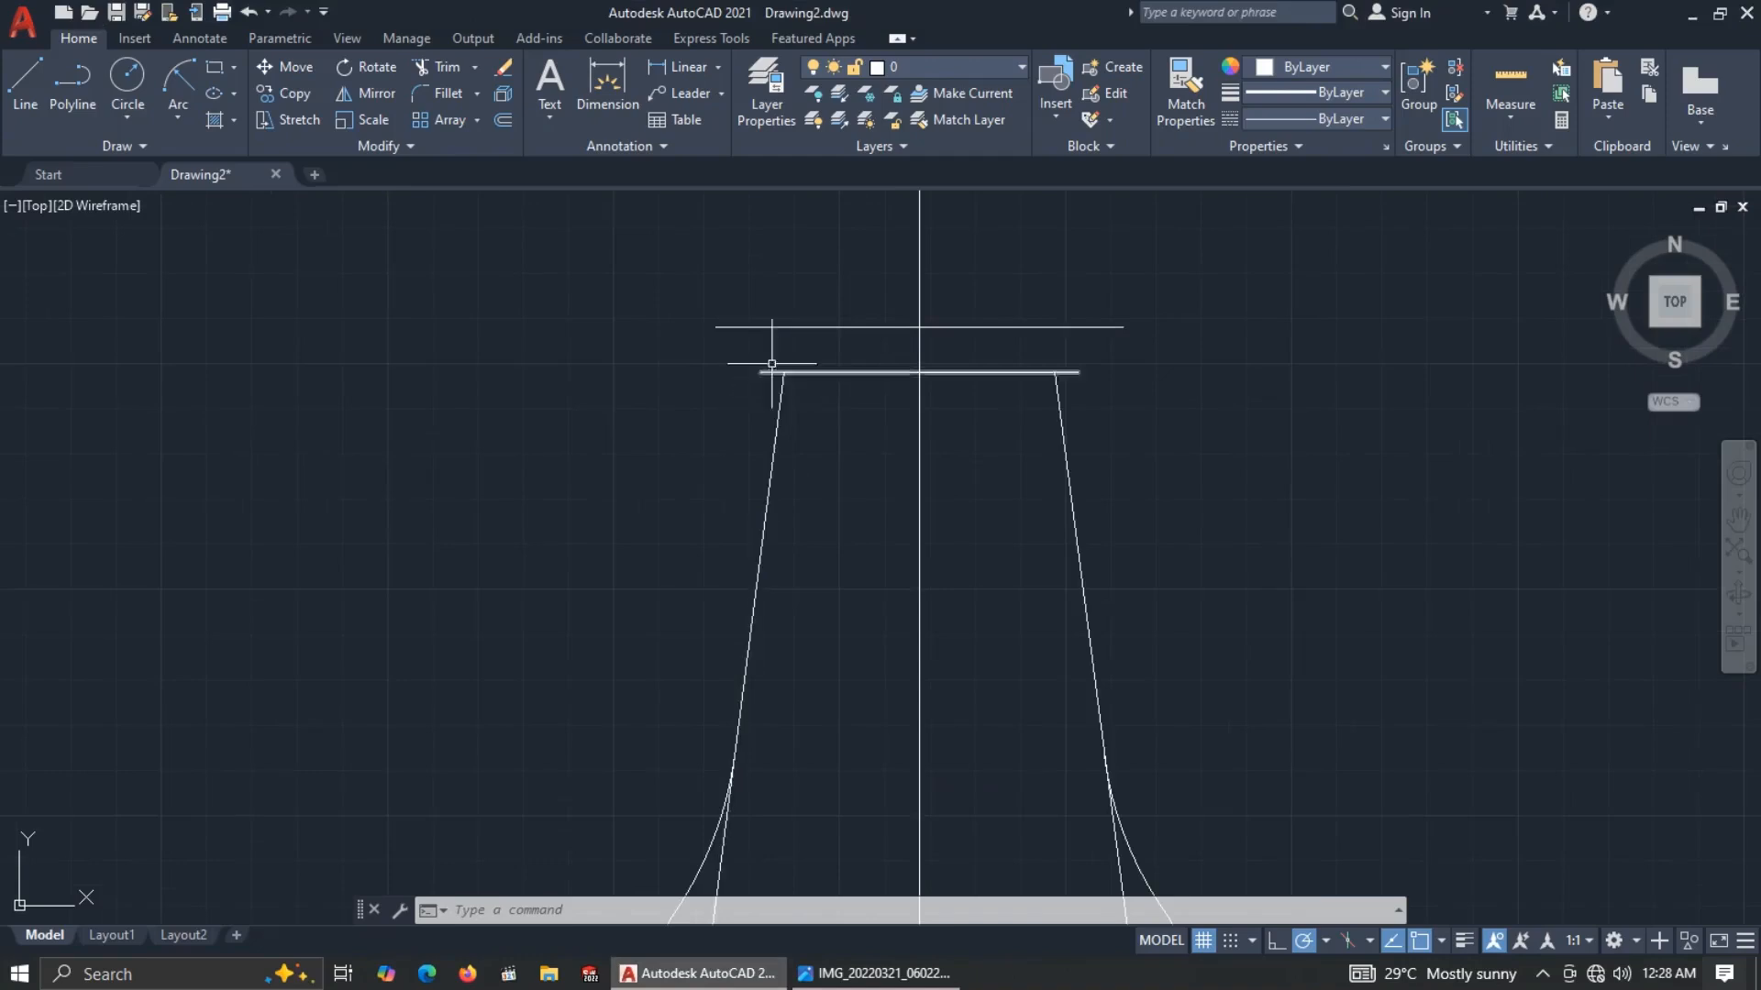
pyautogui.click(125, 71)
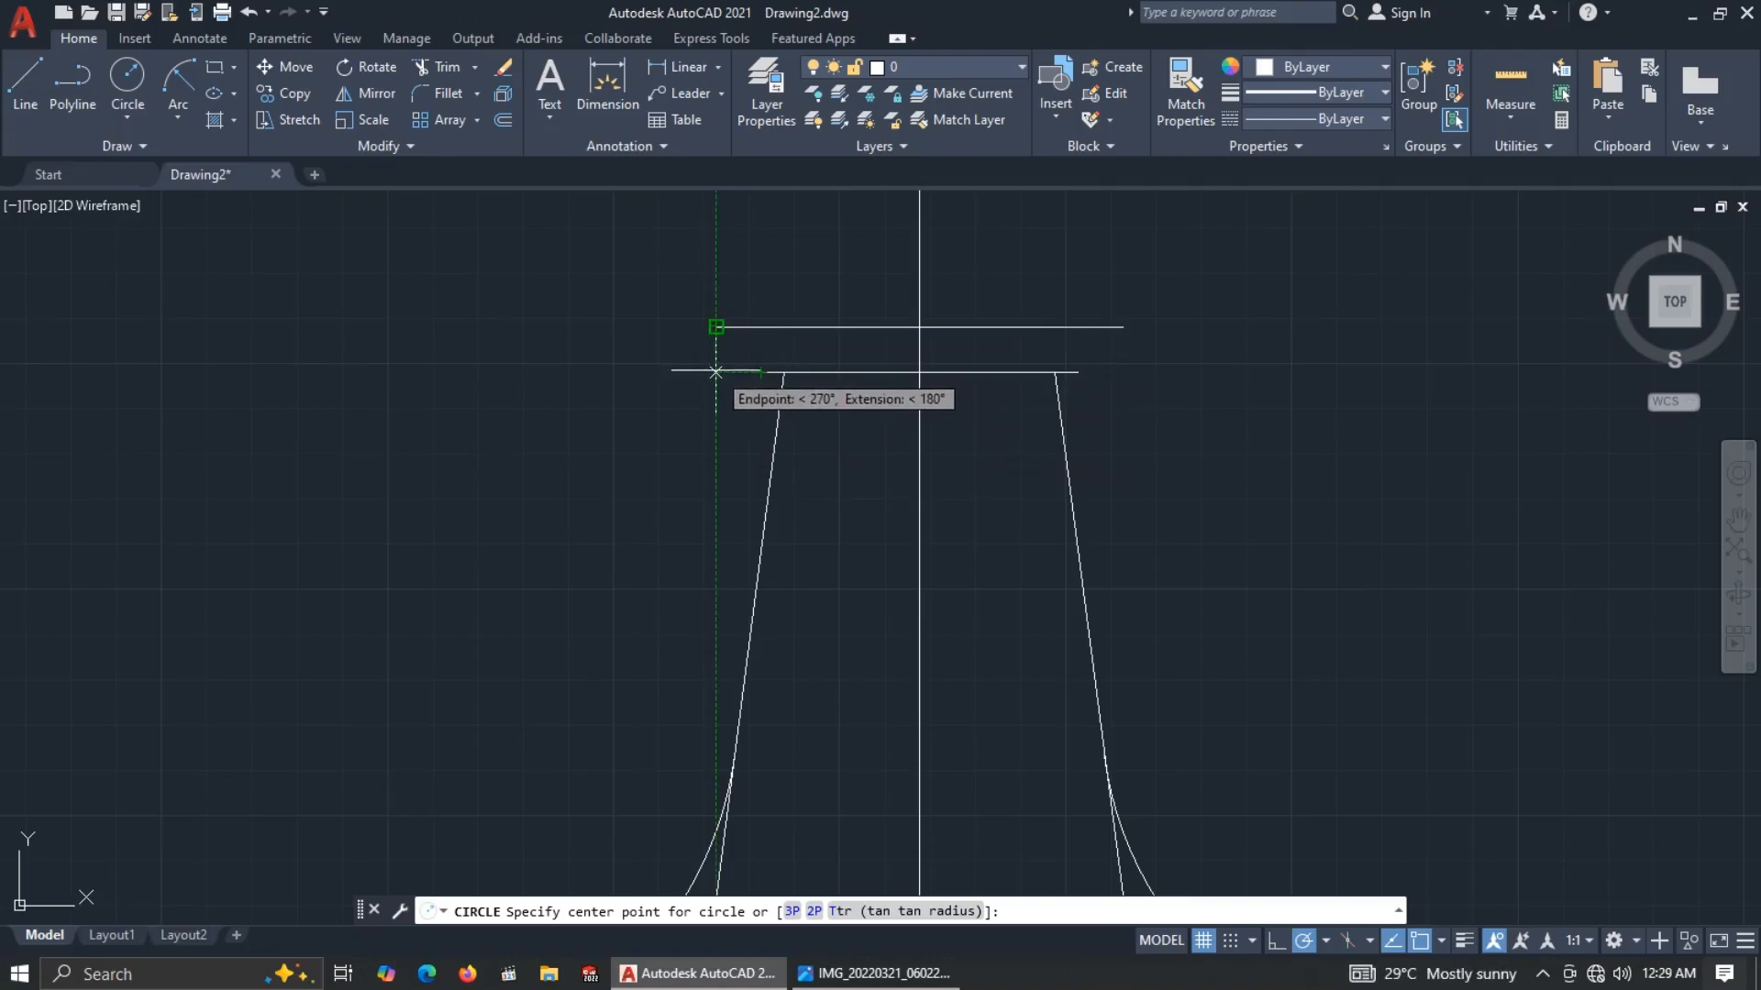
pyautogui.click(715, 371)
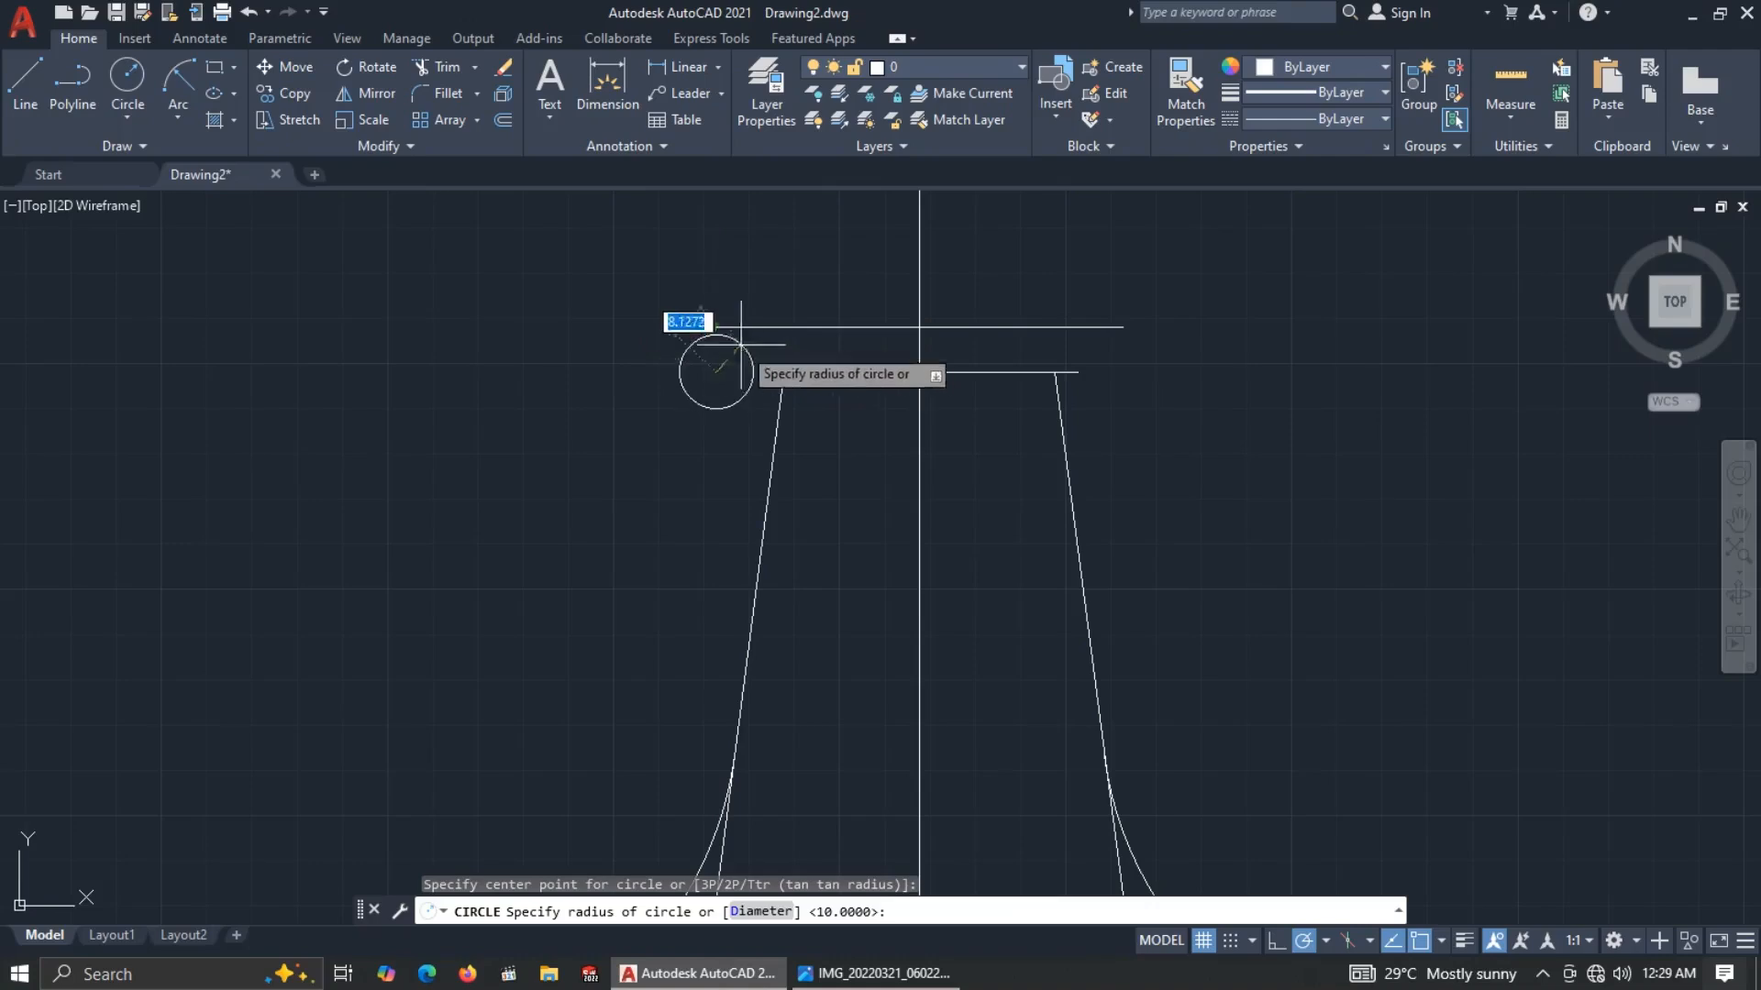
pyautogui.click(760, 372)
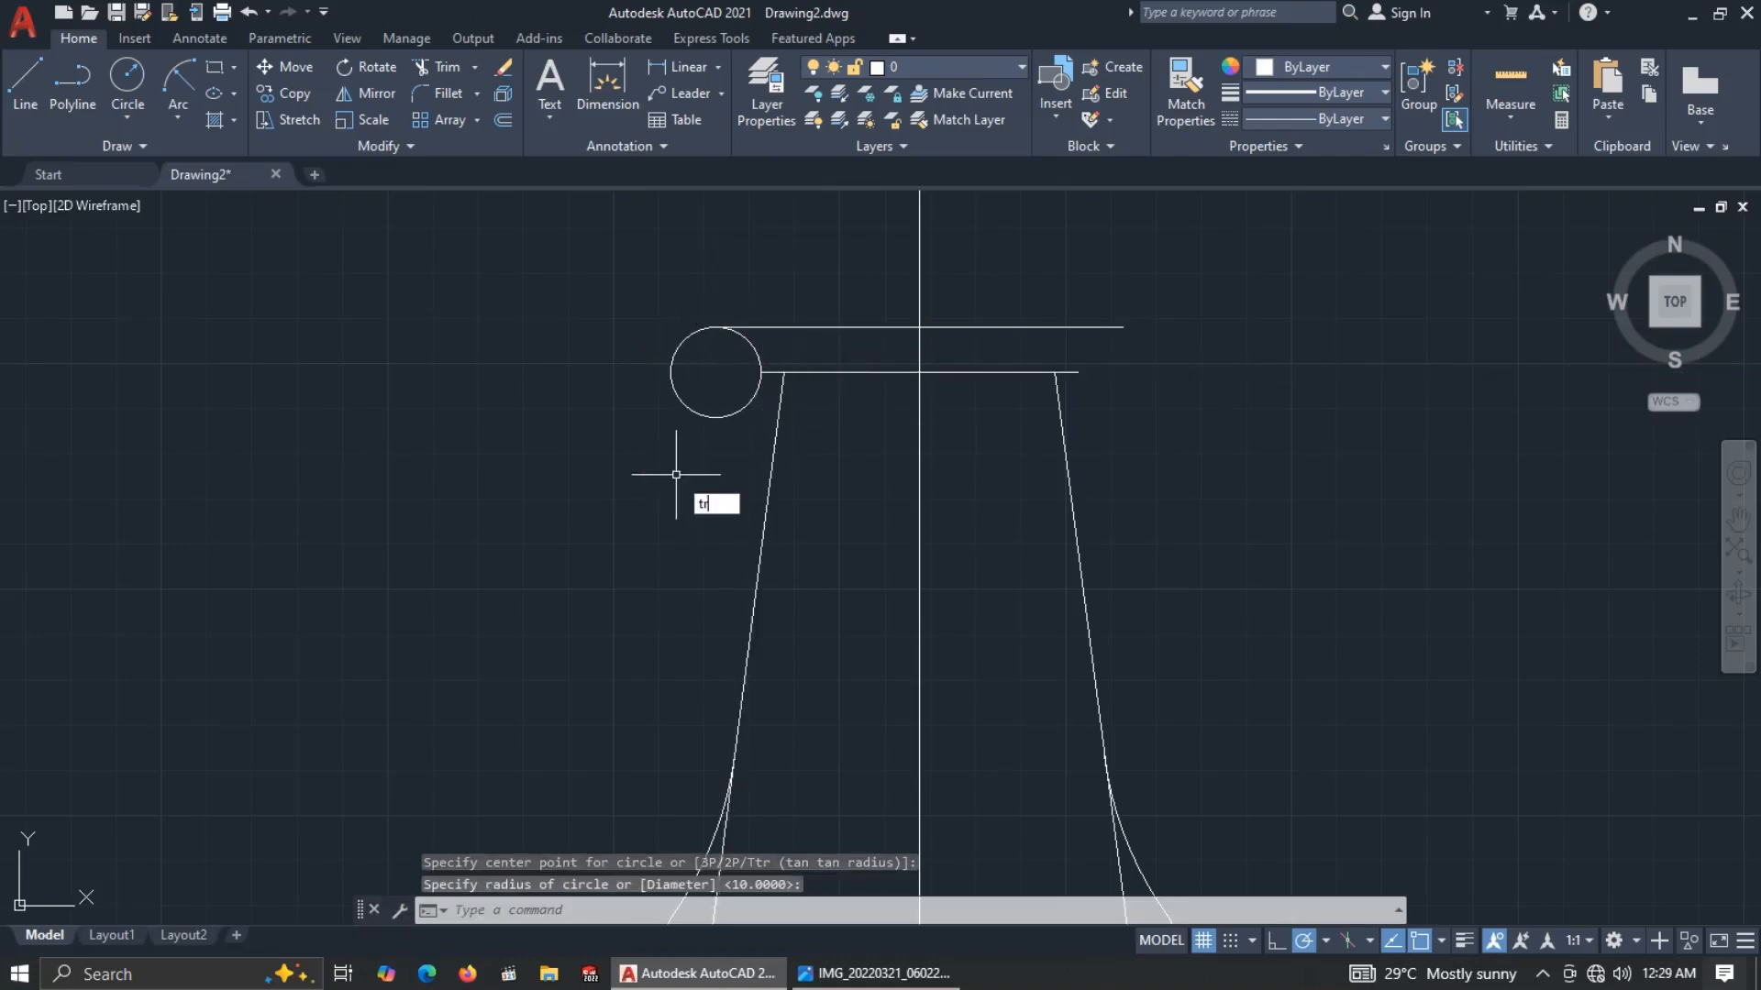
# Trim the collar circle to its upper-right quarter arc joining the left ends of the two collar lines.
pyautogui.press('Return')
pyautogui.moveTo(669, 410); pyautogui.dragTo(693, 385)
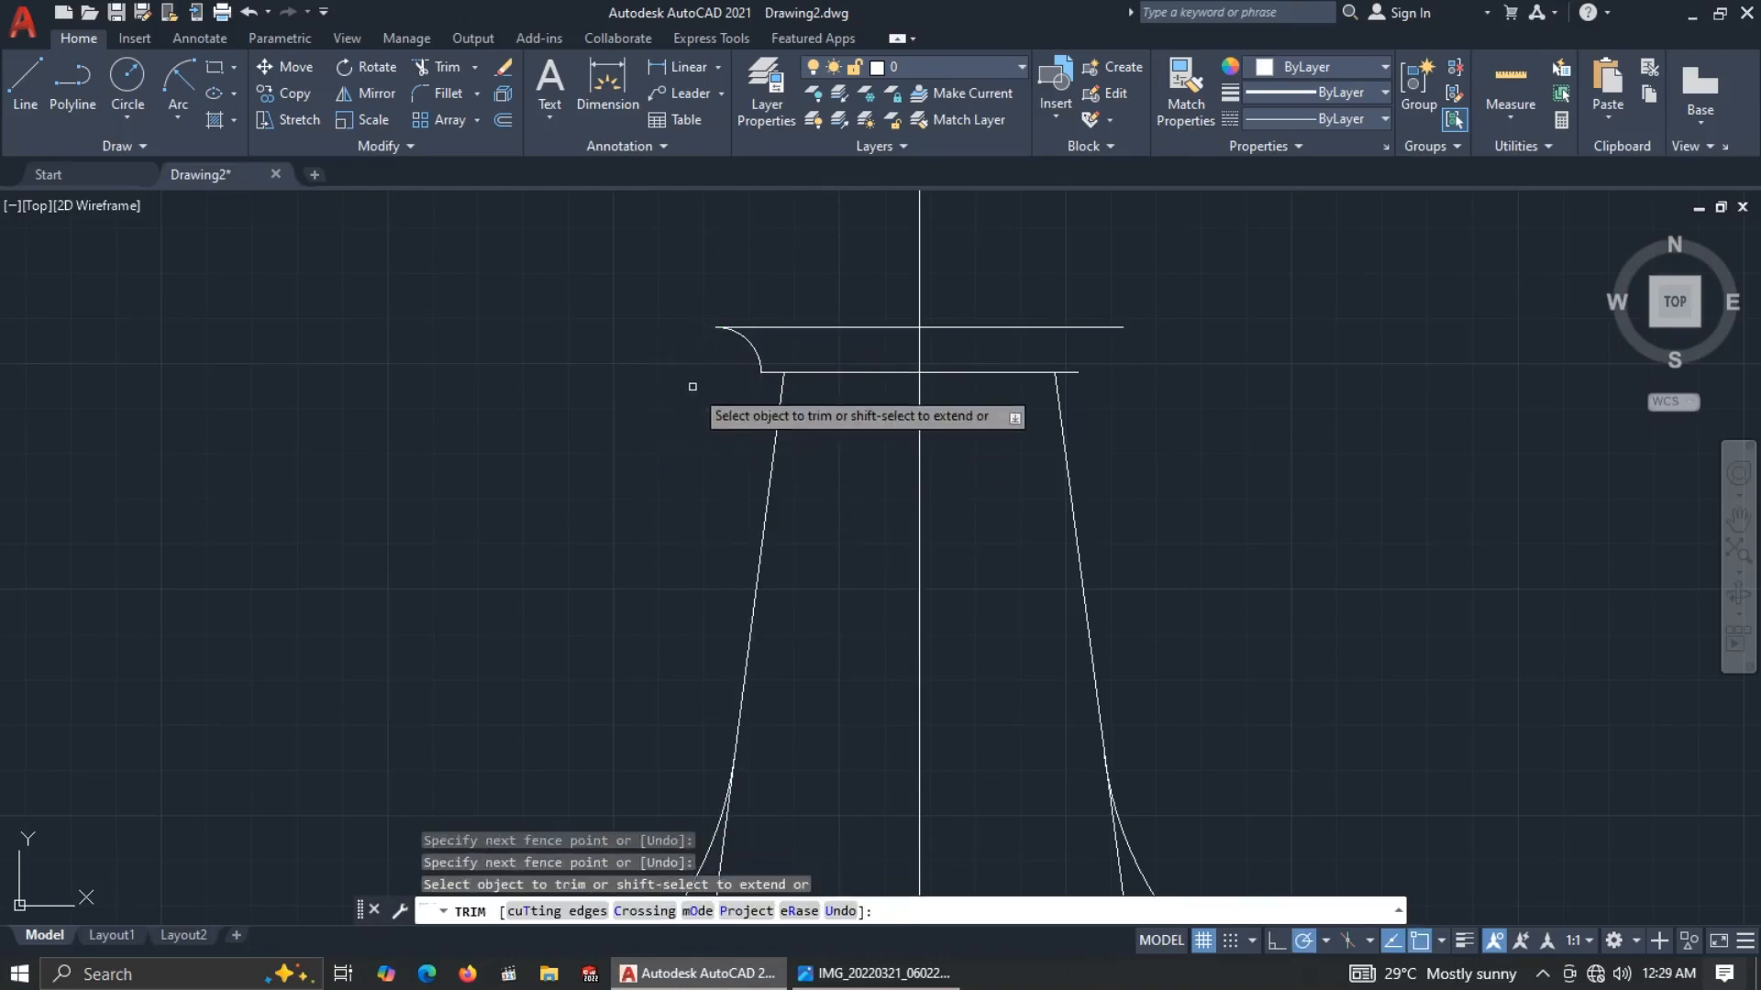
pyautogui.press('Escape')
# Mirror the left collar arc about the vertical axis, keeping the source arc.
pyautogui.click(775, 345)
pyautogui.click(700, 352)
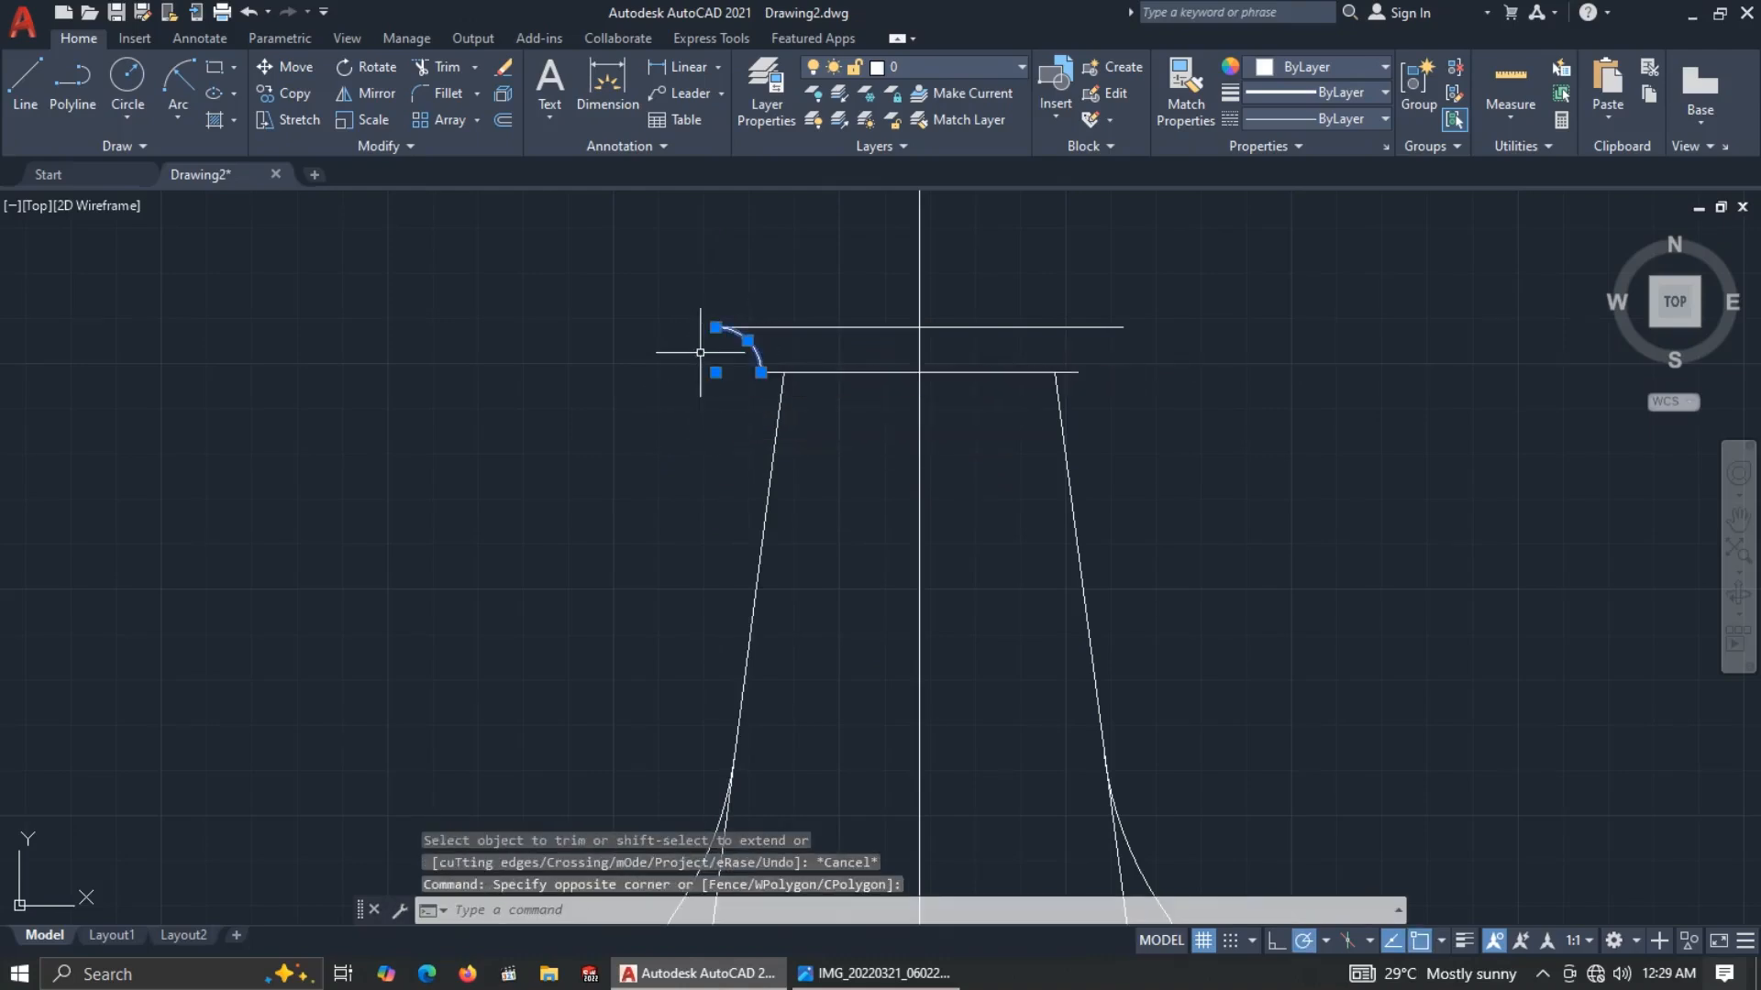
pyautogui.write('mi')
pyautogui.press('Return')
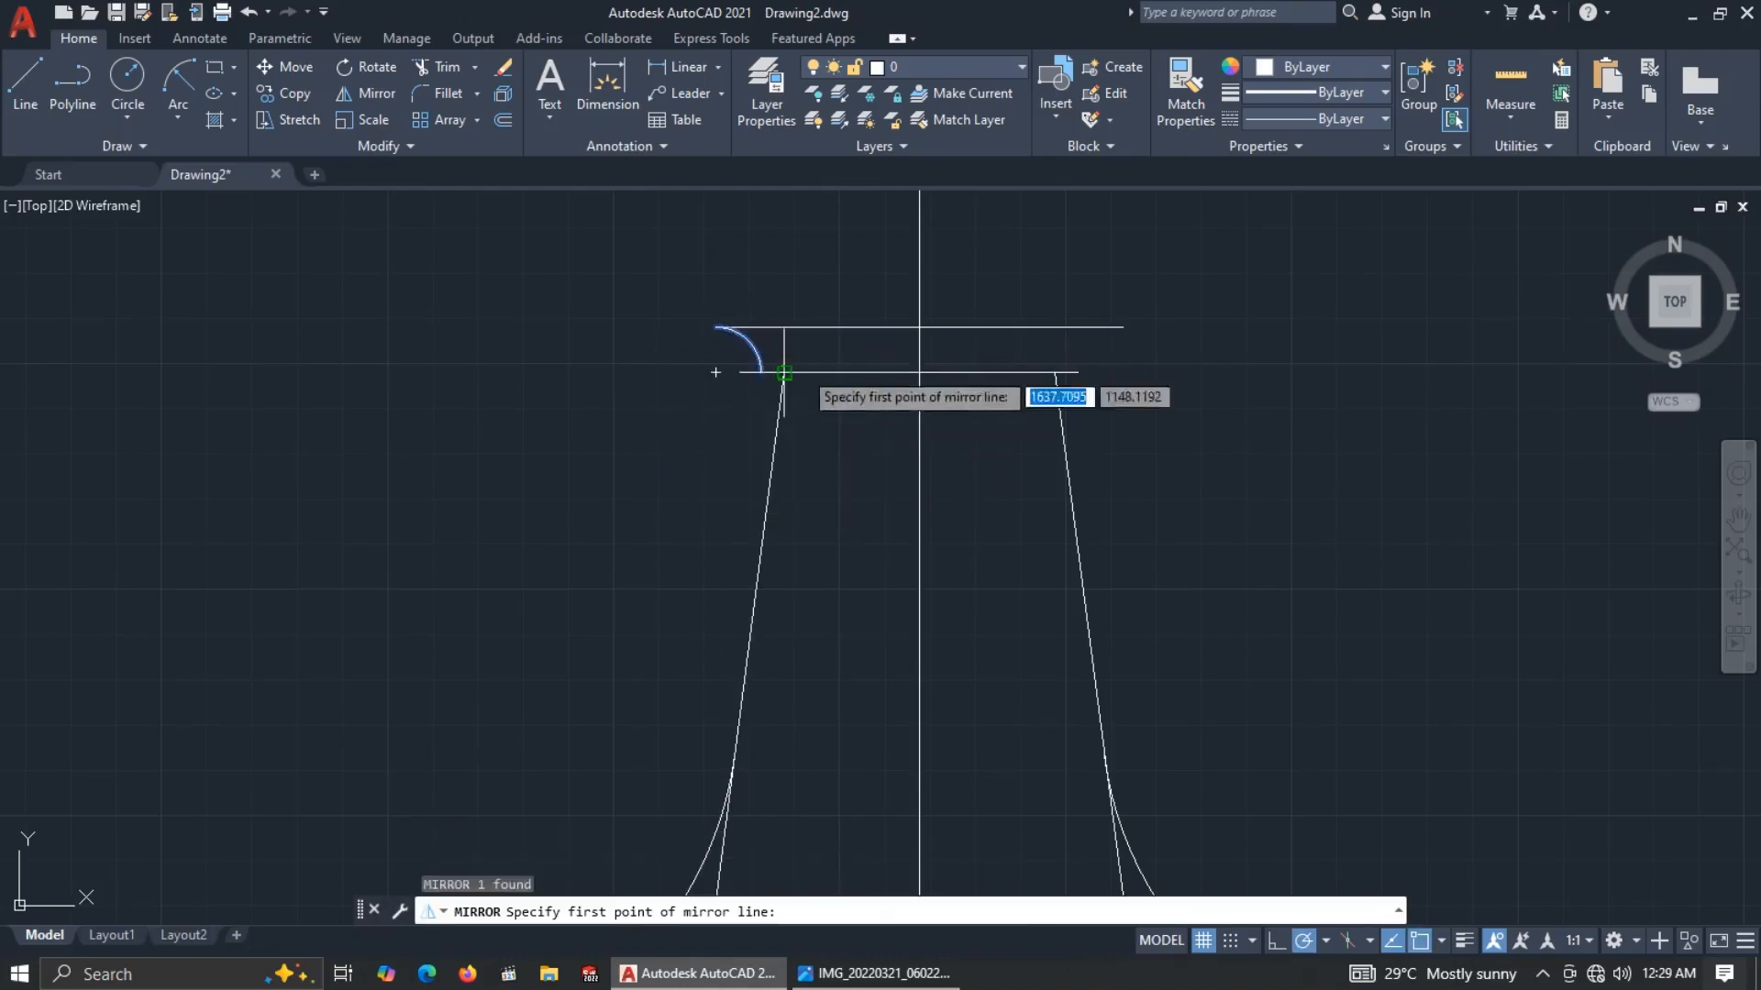
pyautogui.click(919, 372)
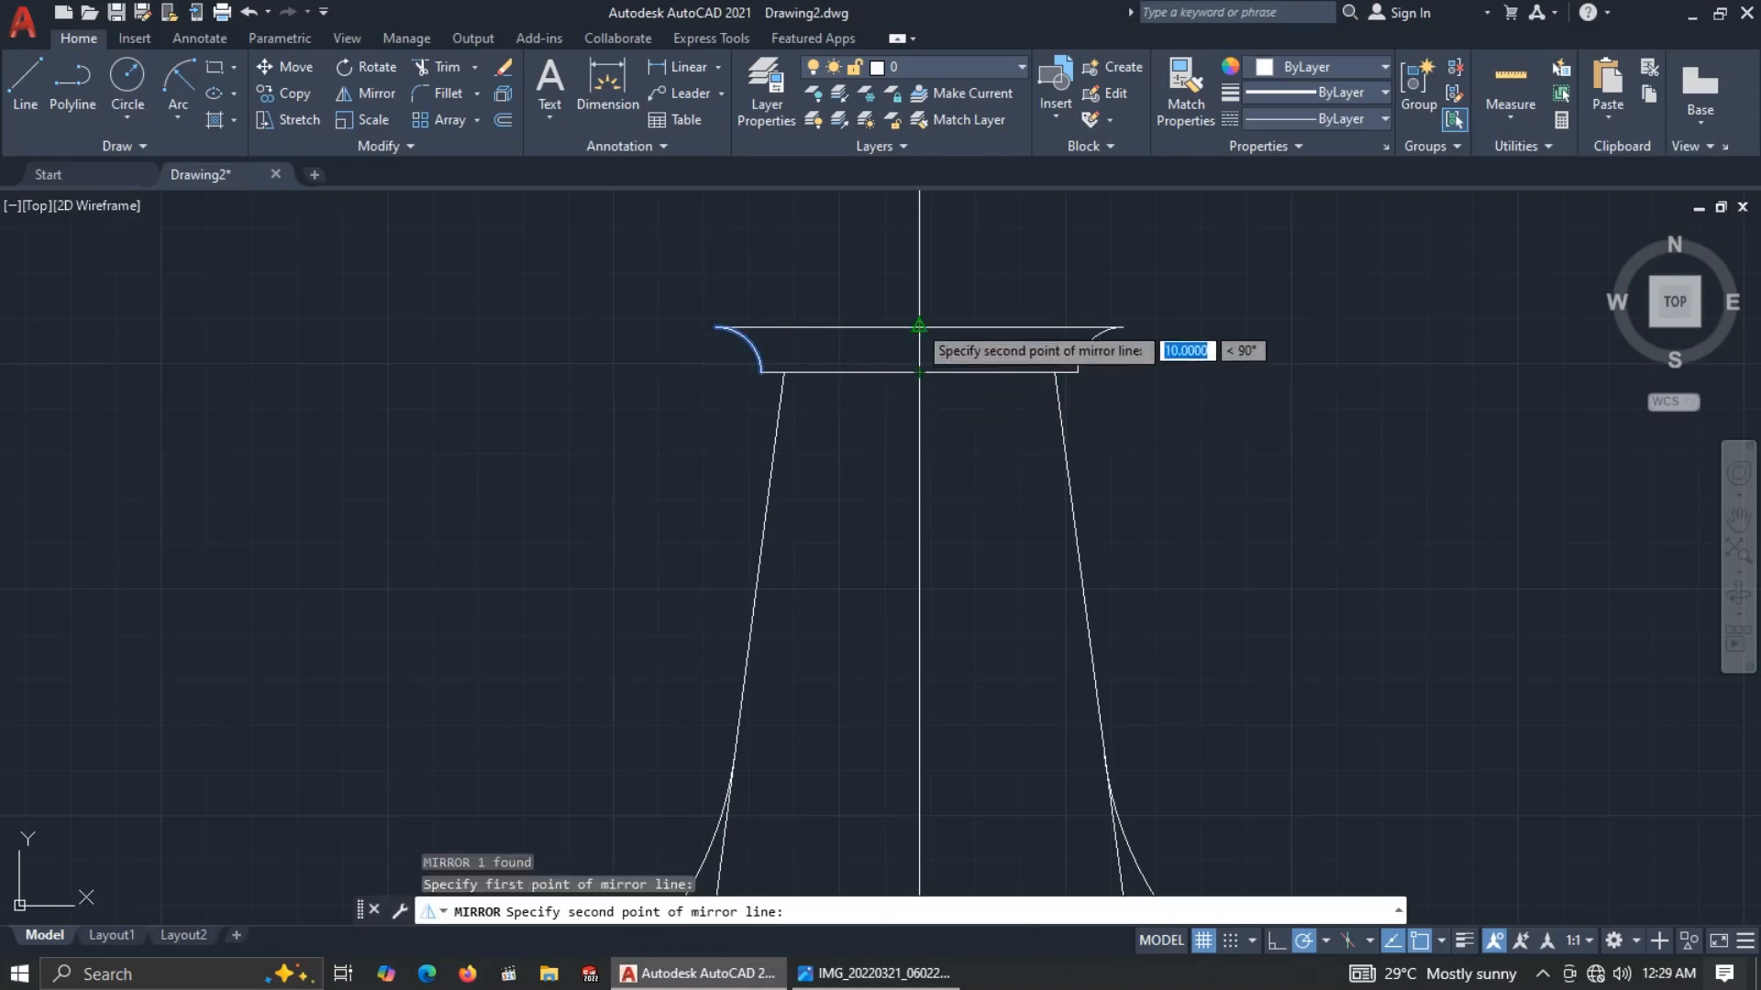
pyautogui.click(916, 325)
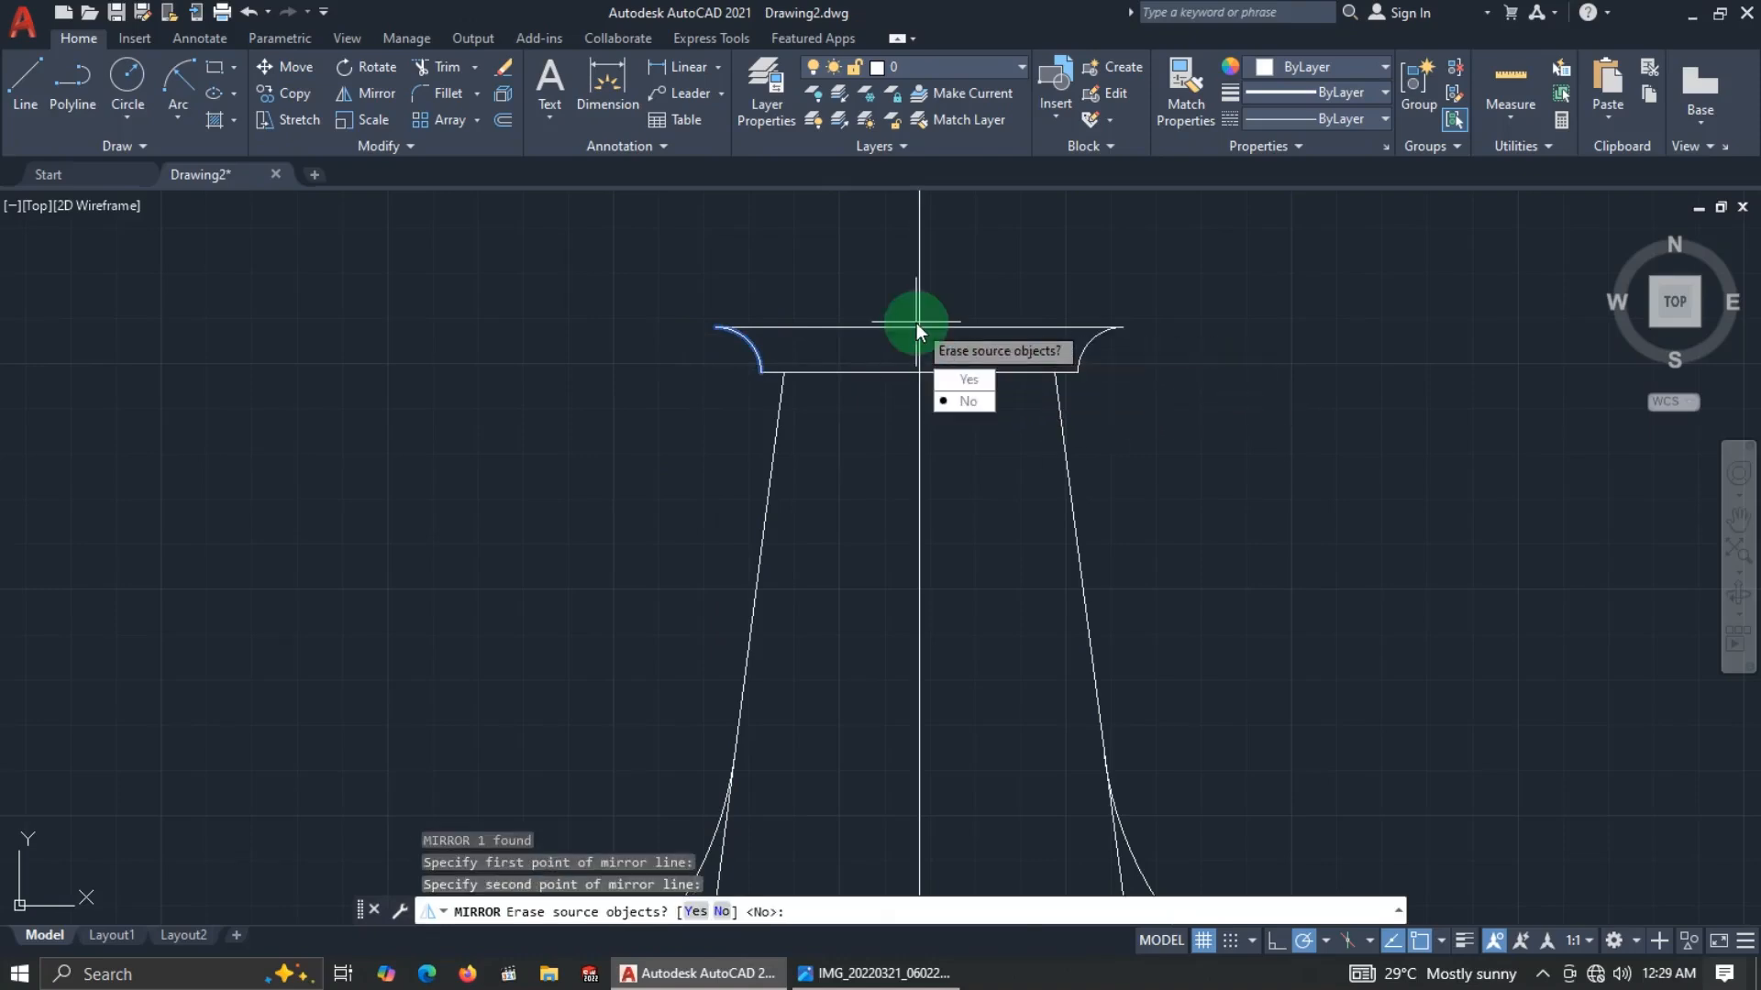
pyautogui.click(961, 399)
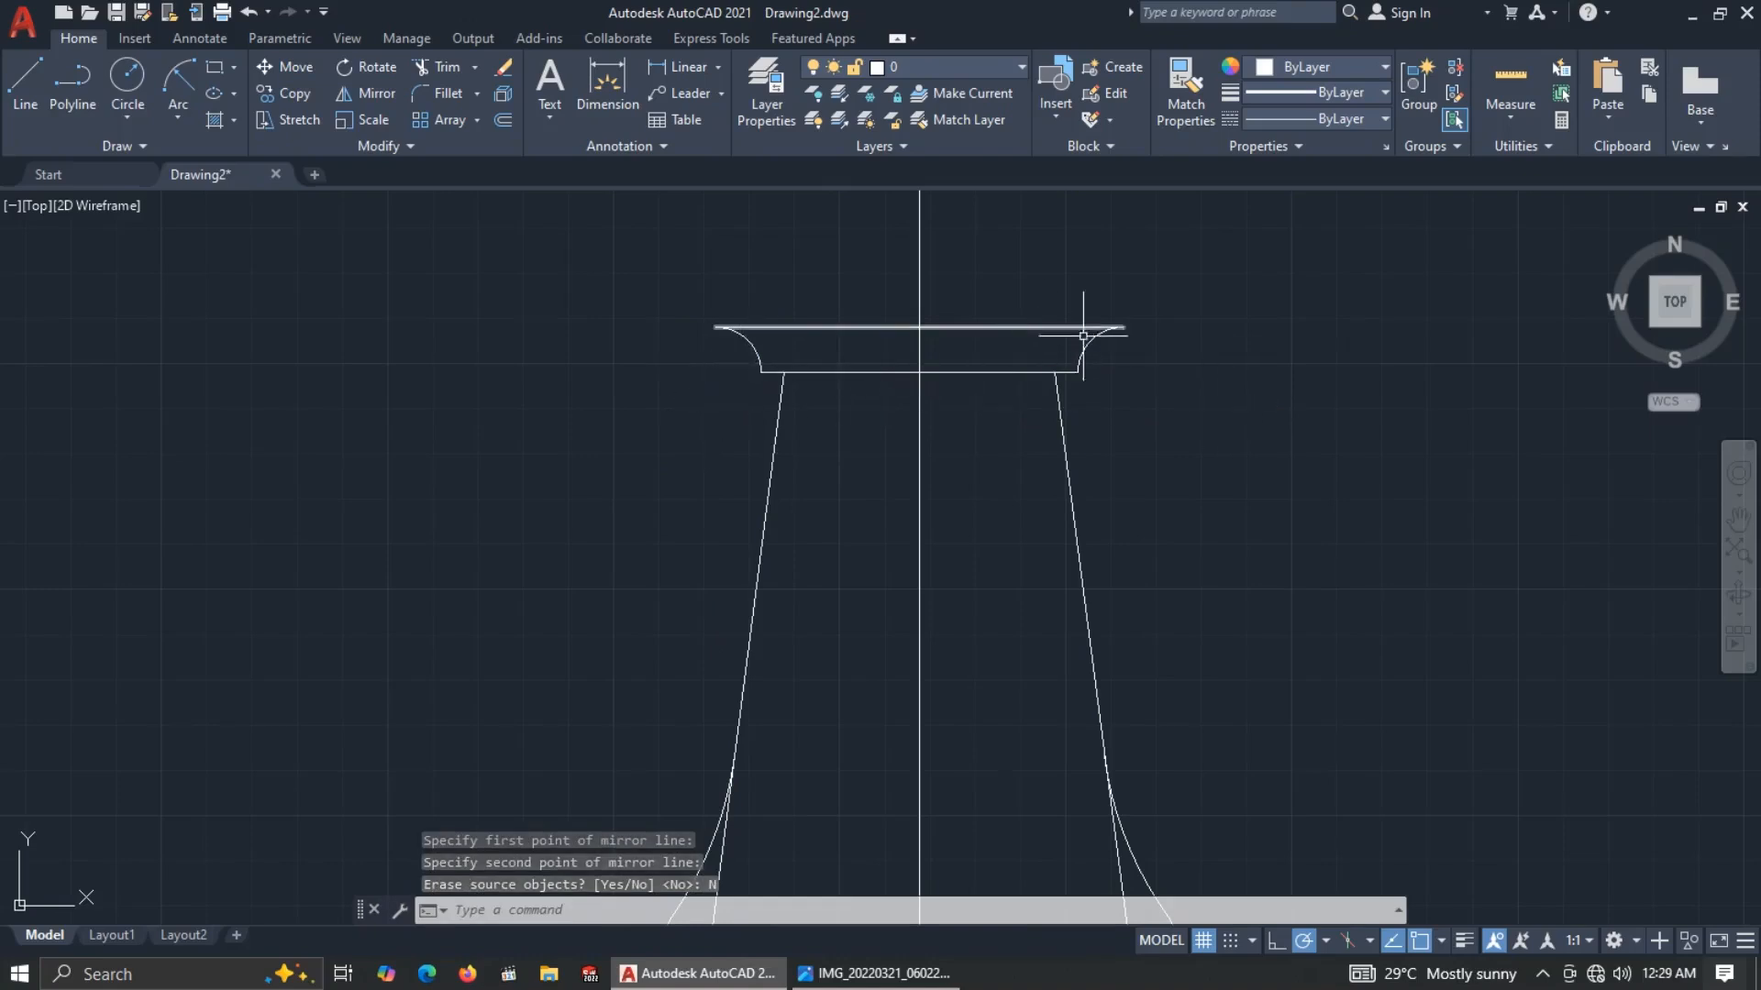
# Check the tower height in the reference image and draw a 40-unit line straight up from the upper collar line's left end.
pyautogui.hotkey('alt', 'Tab')
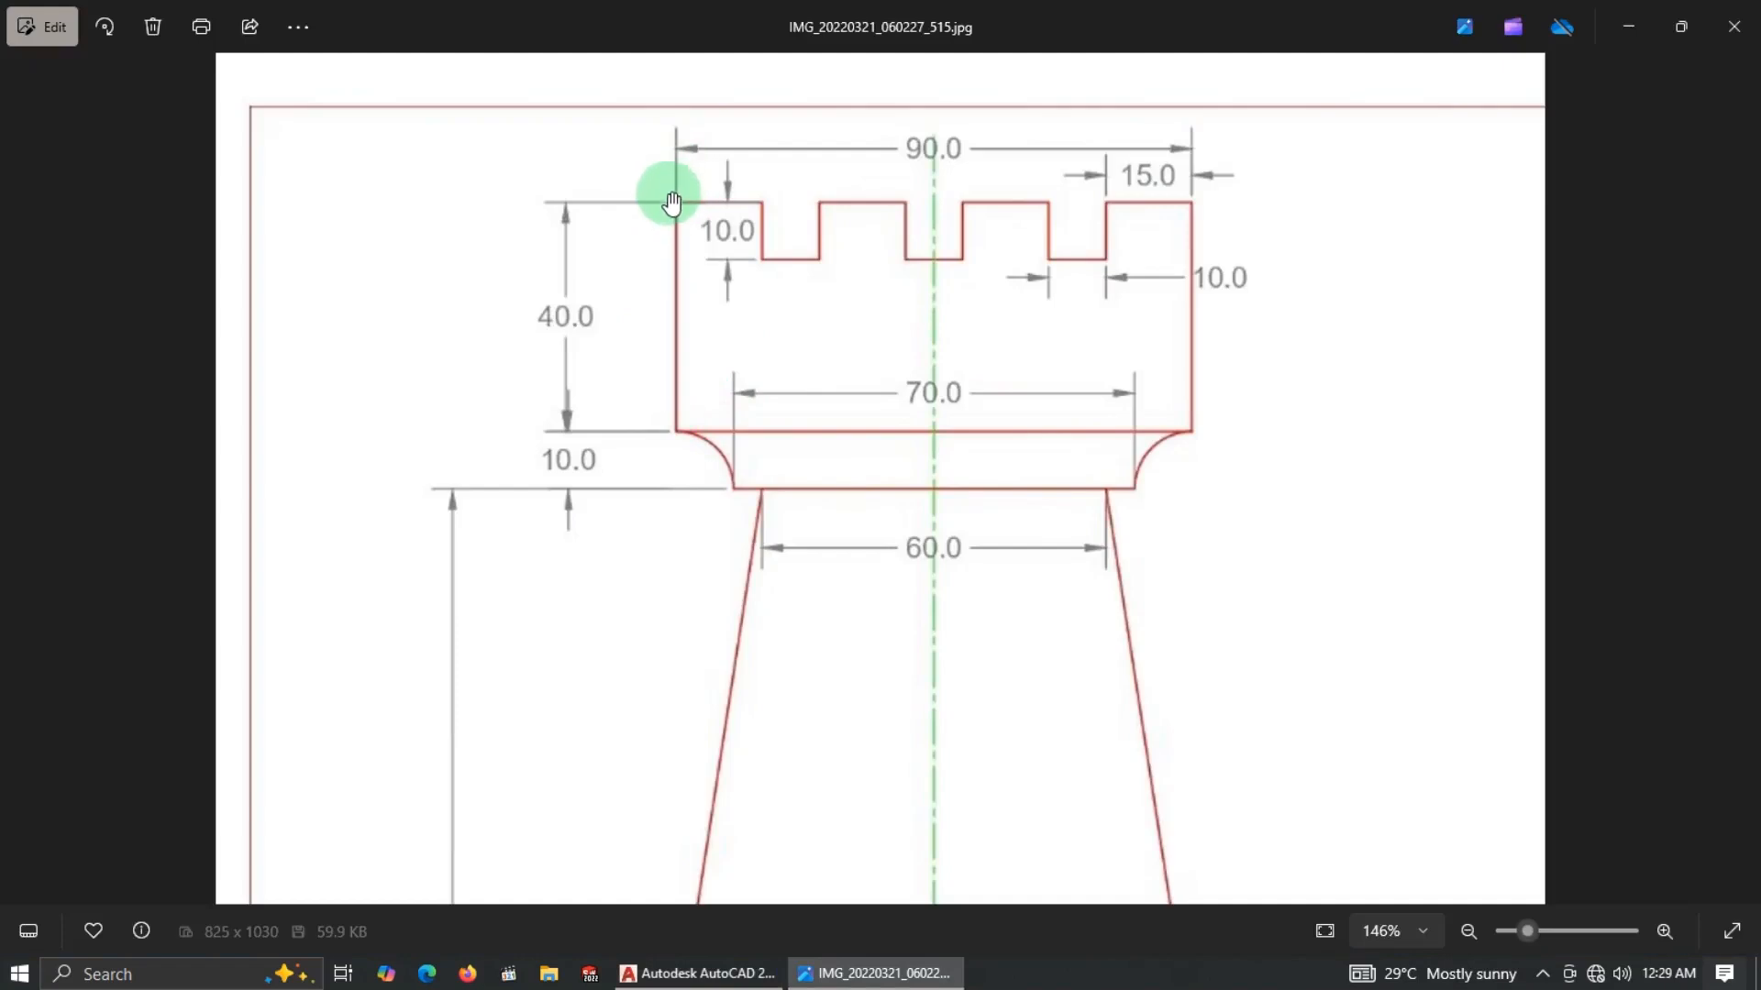
pyautogui.hotkey('alt', 'Tab')
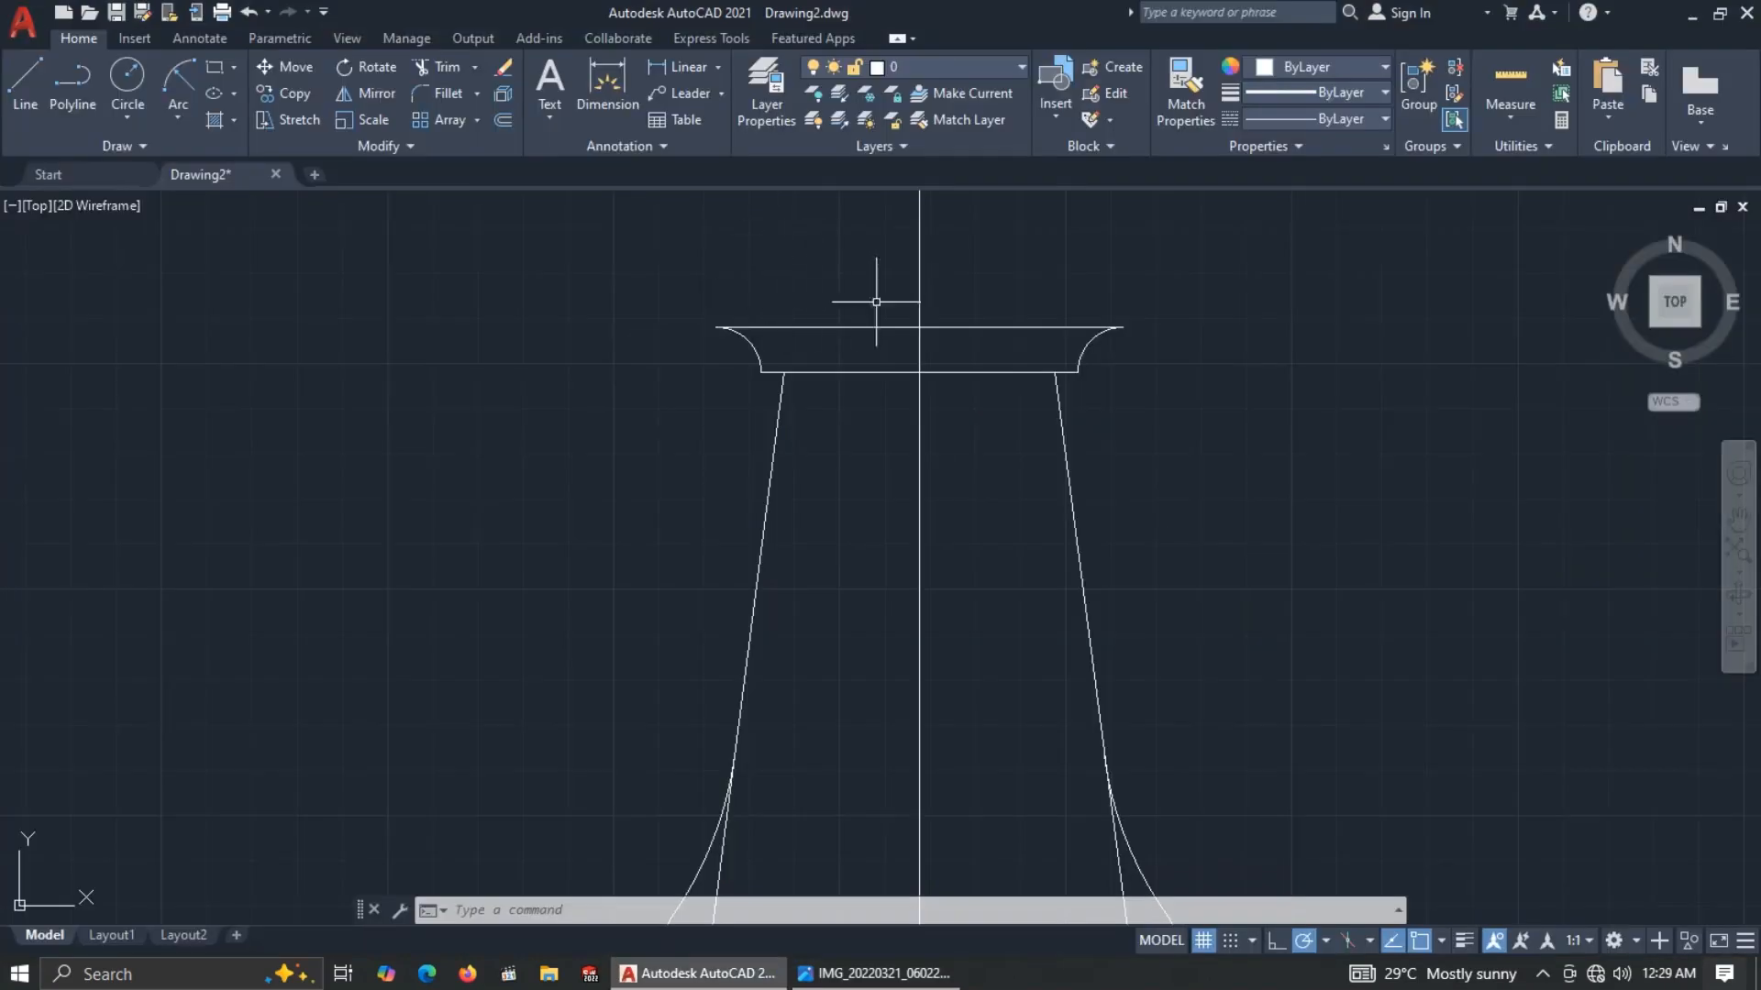
pyautogui.moveTo(971, 277); pyautogui.dragTo(974, 415, button='middle')
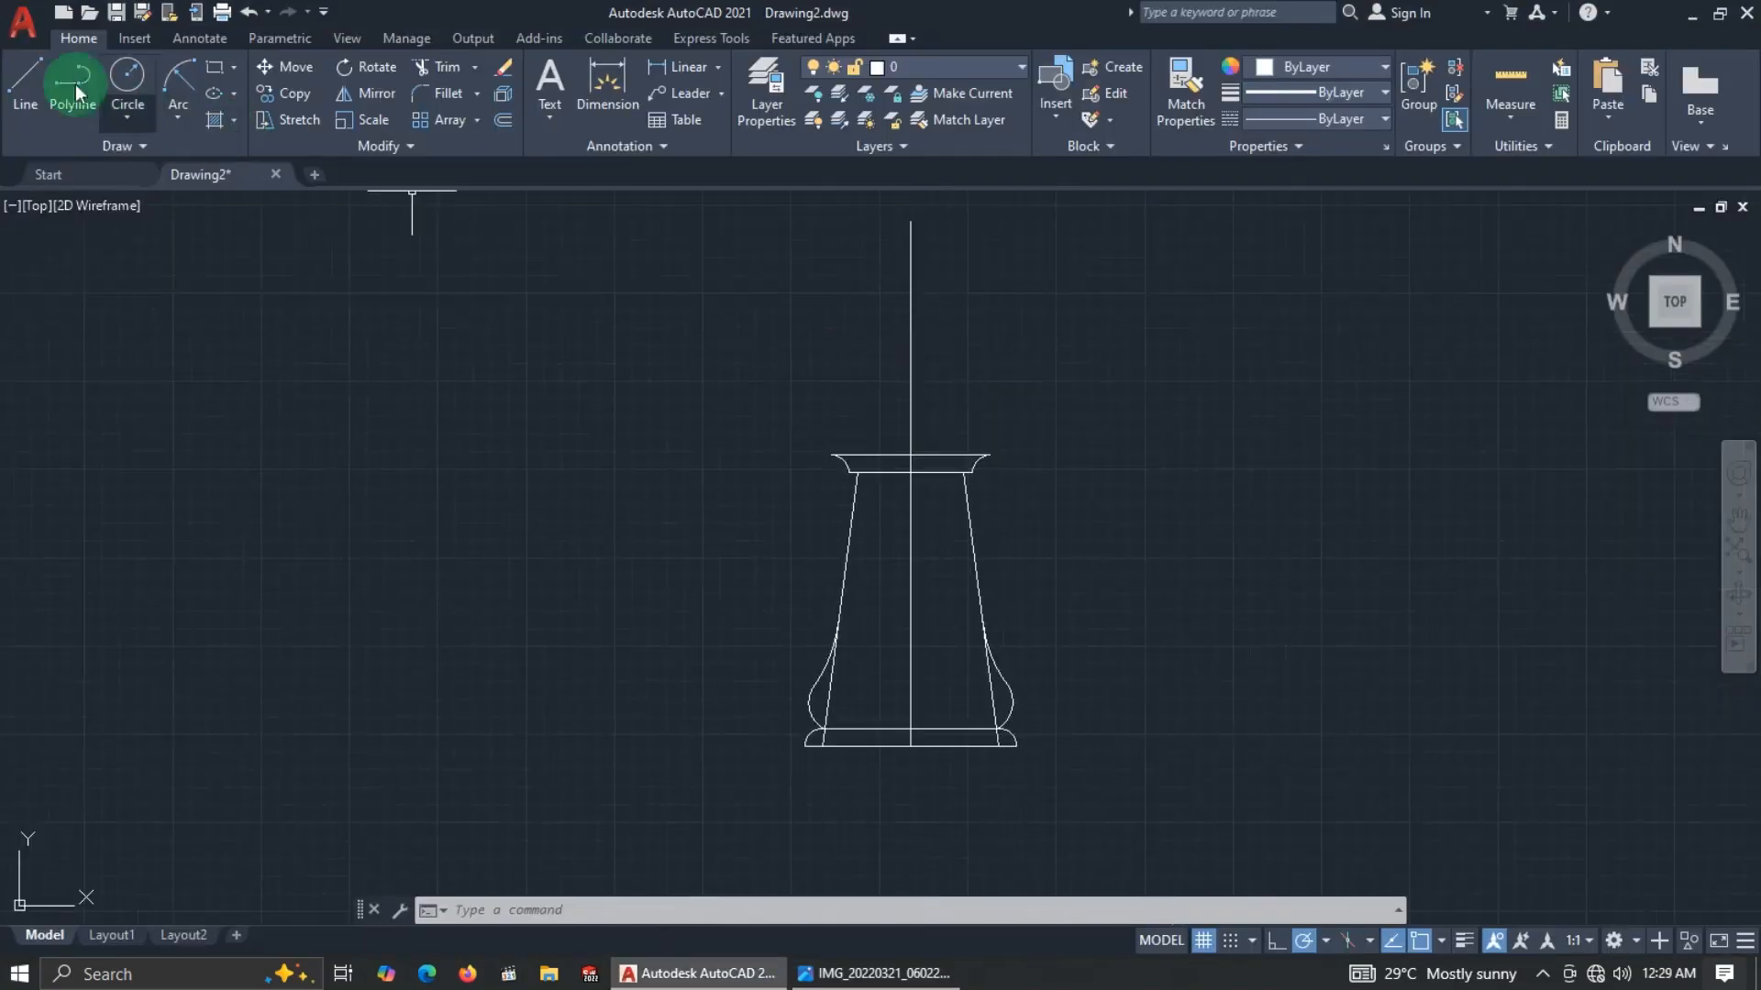
pyautogui.click(41, 90)
pyautogui.scroll(1, 1348, 707)
pyautogui.scroll(1, 1113, 660)
pyautogui.scroll(2, 1045, 642)
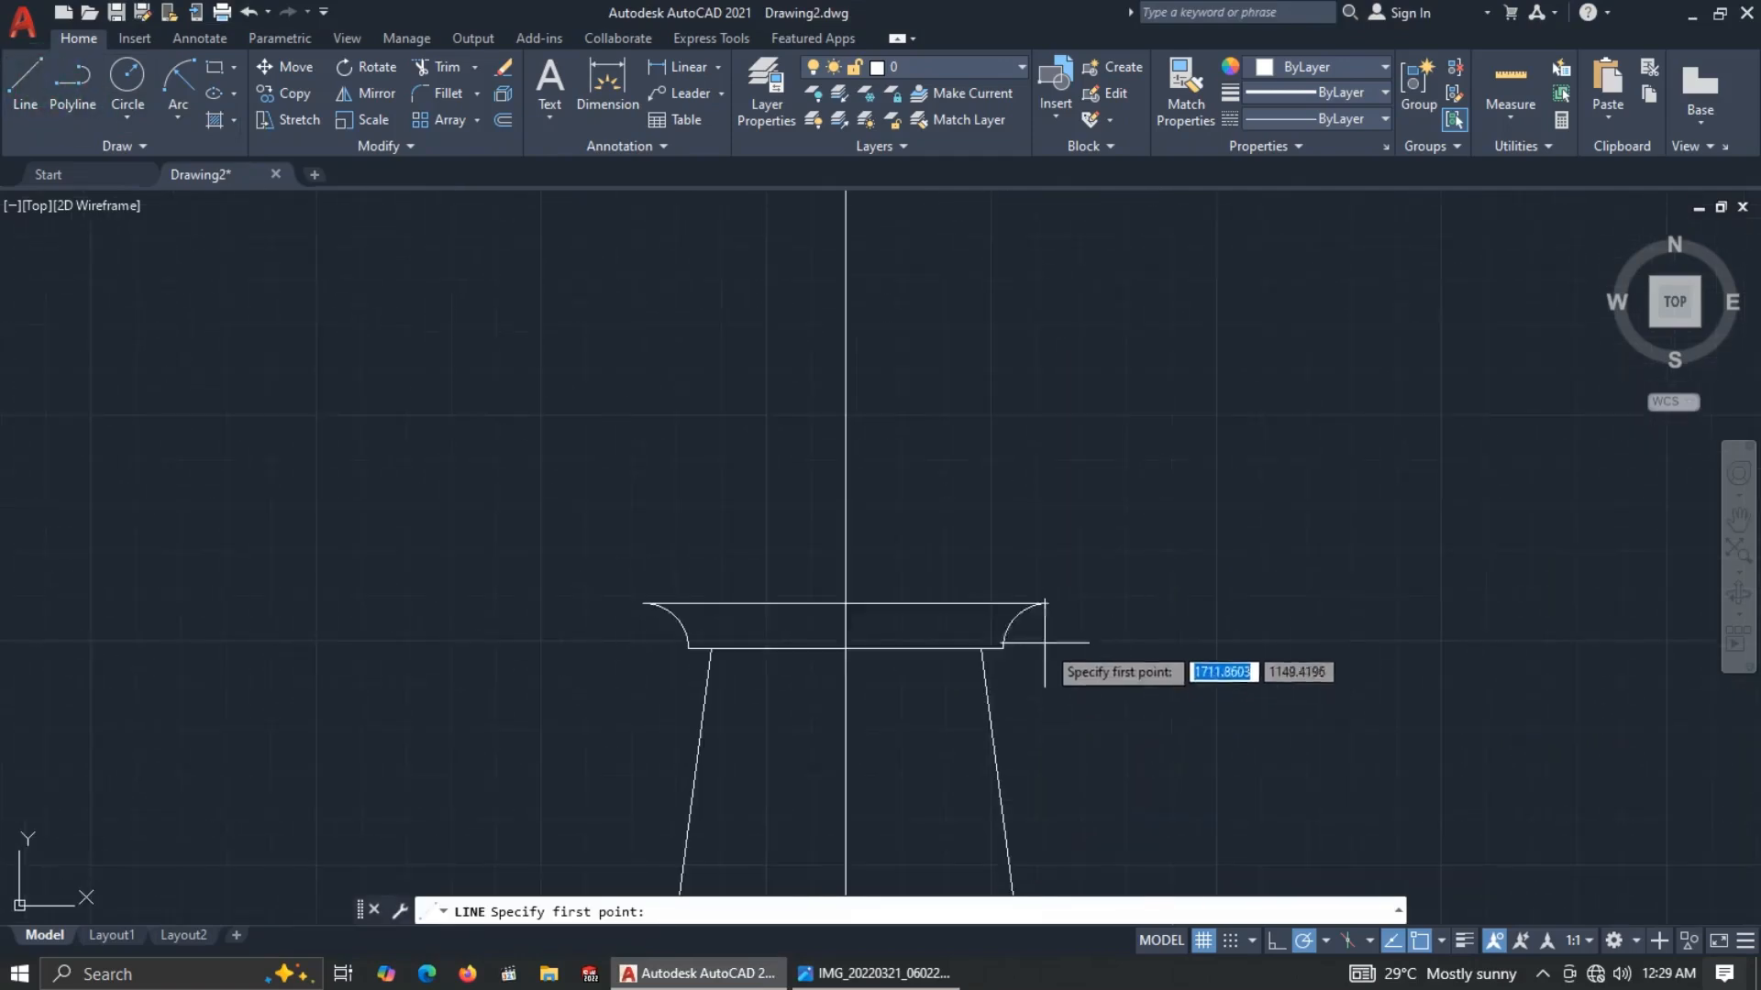
pyautogui.click(643, 604)
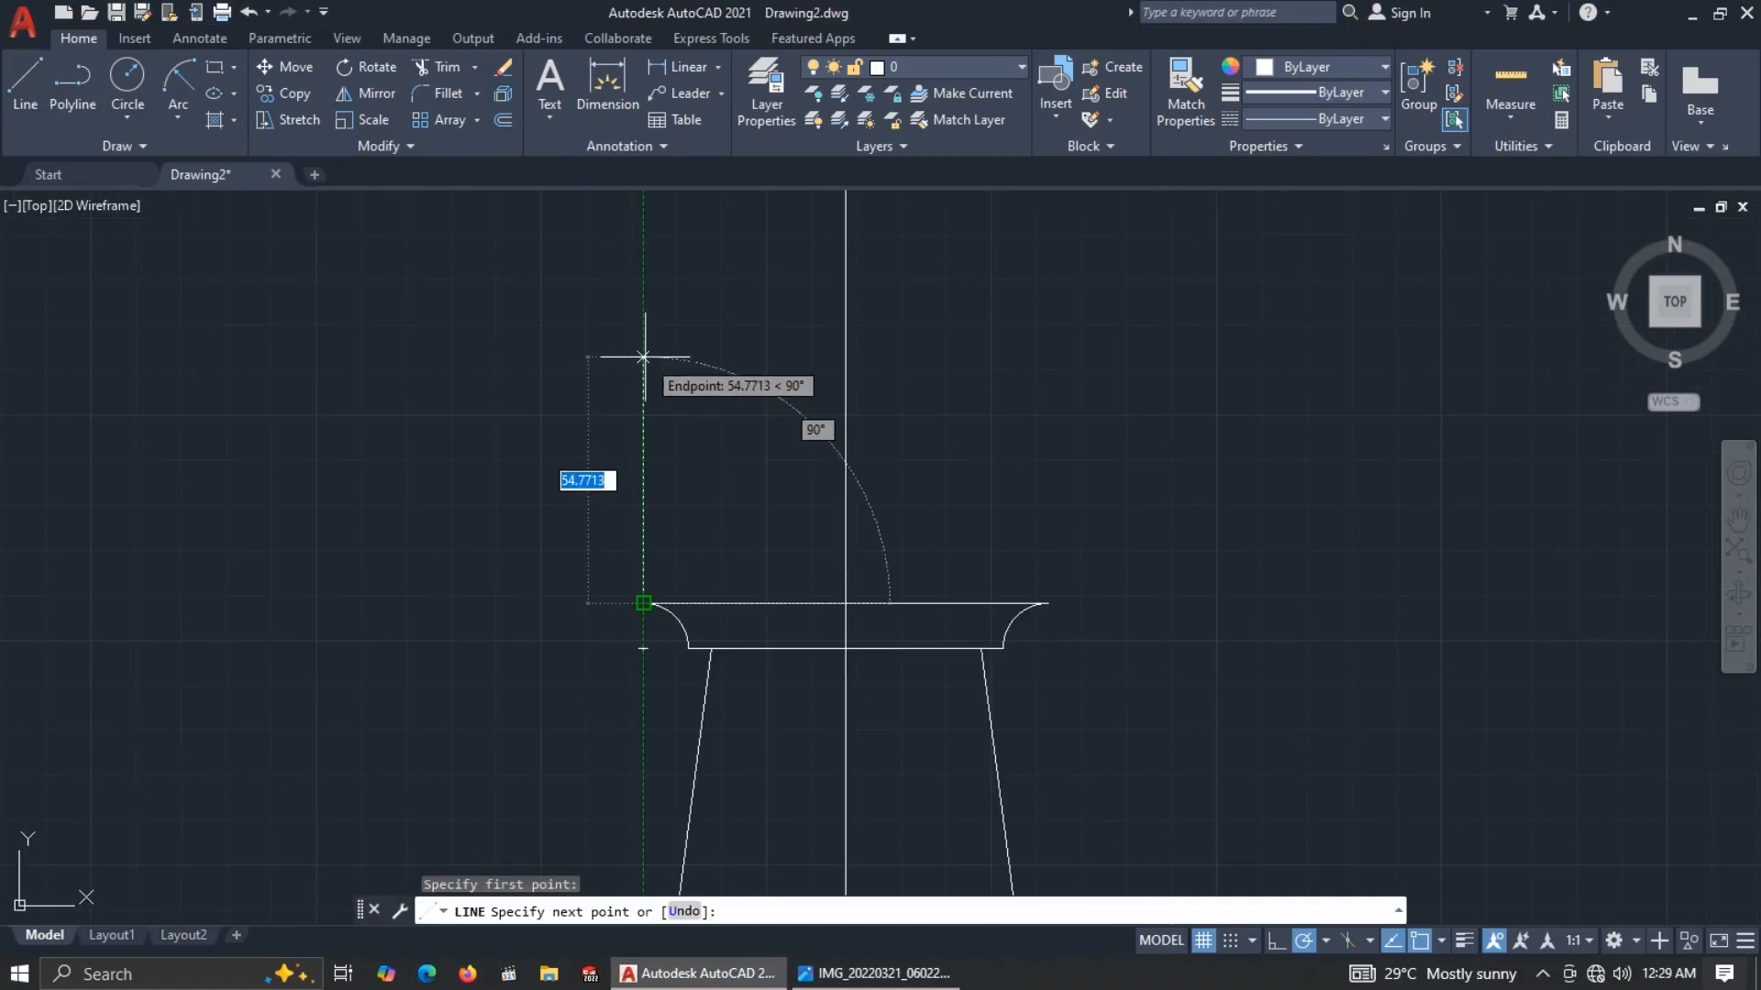
pyautogui.write('40')
pyautogui.press('Return')
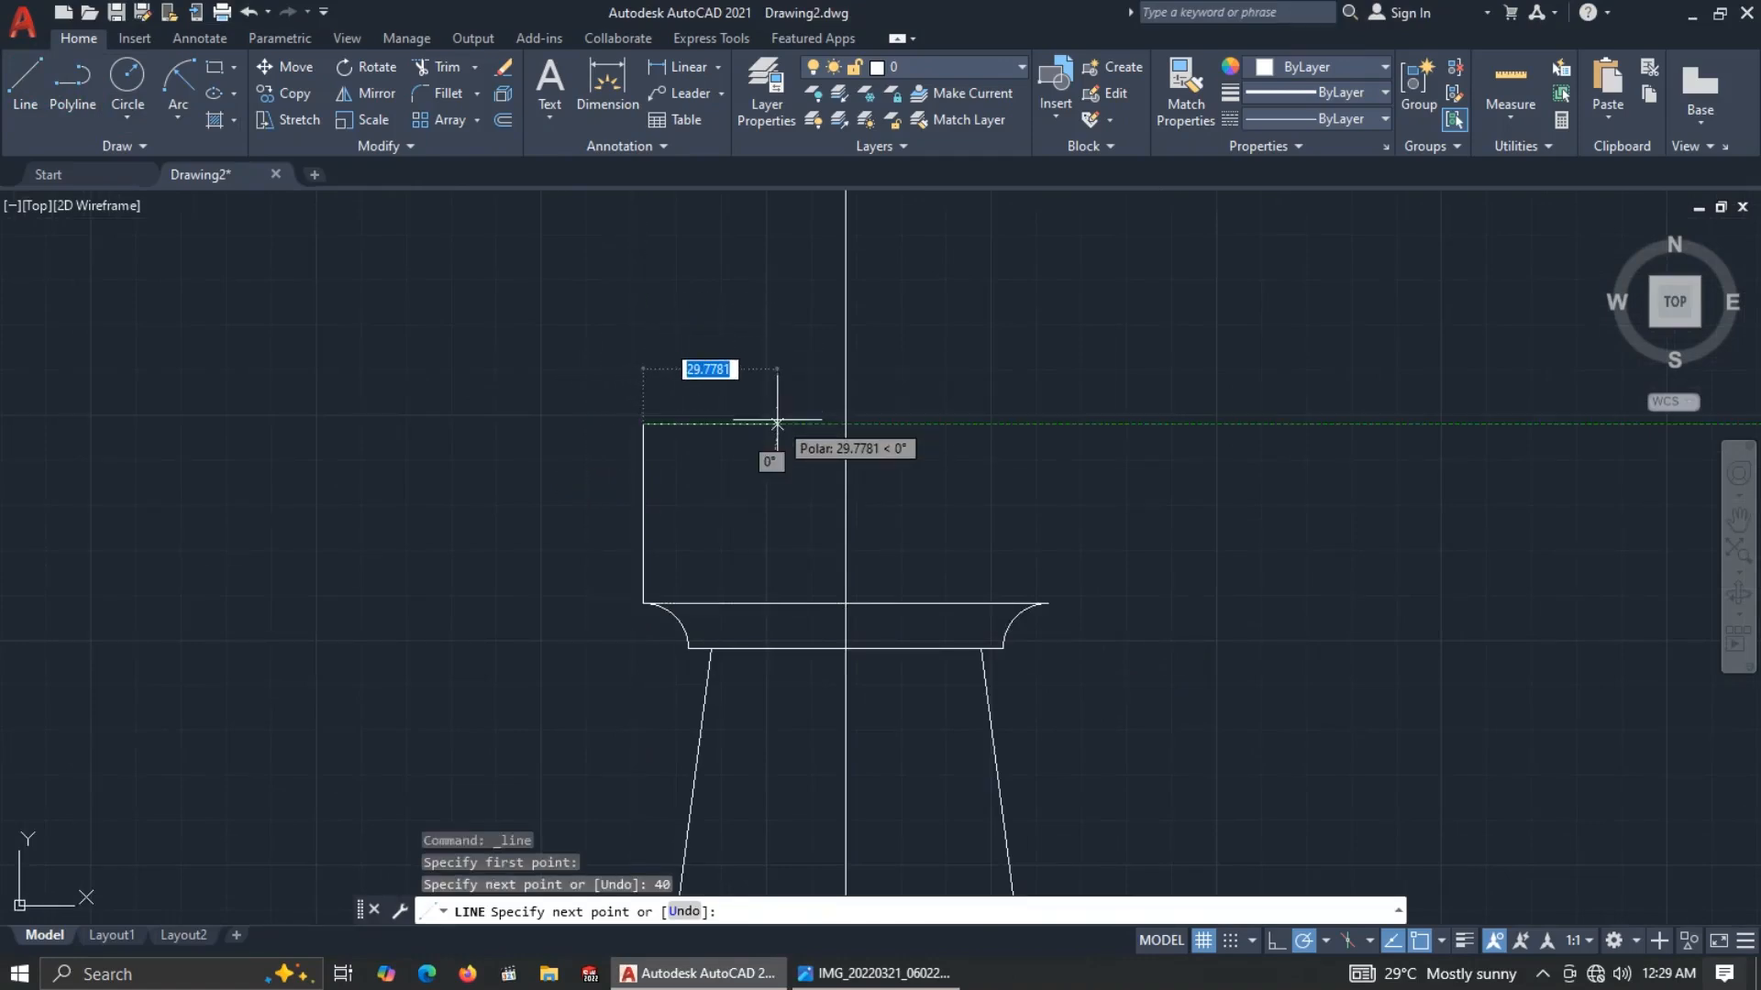
pyautogui.write('10')
pyautogui.press('Return')
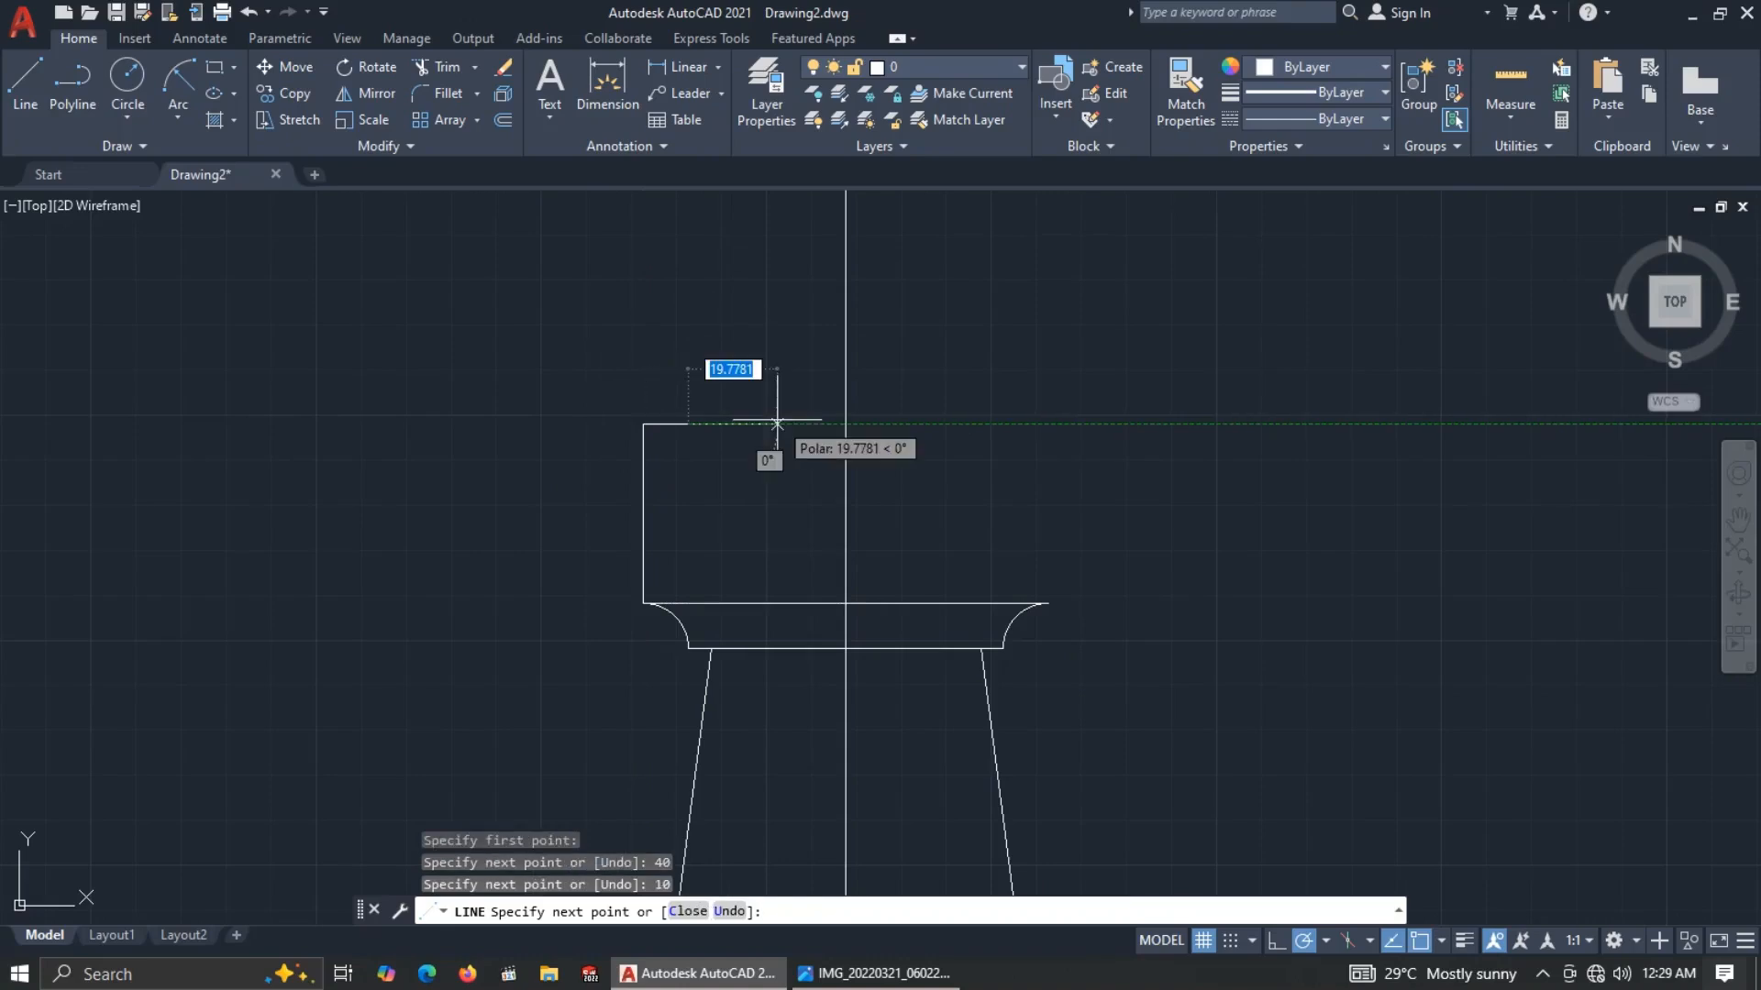
pyautogui.hotkey('alt', 'Tab')
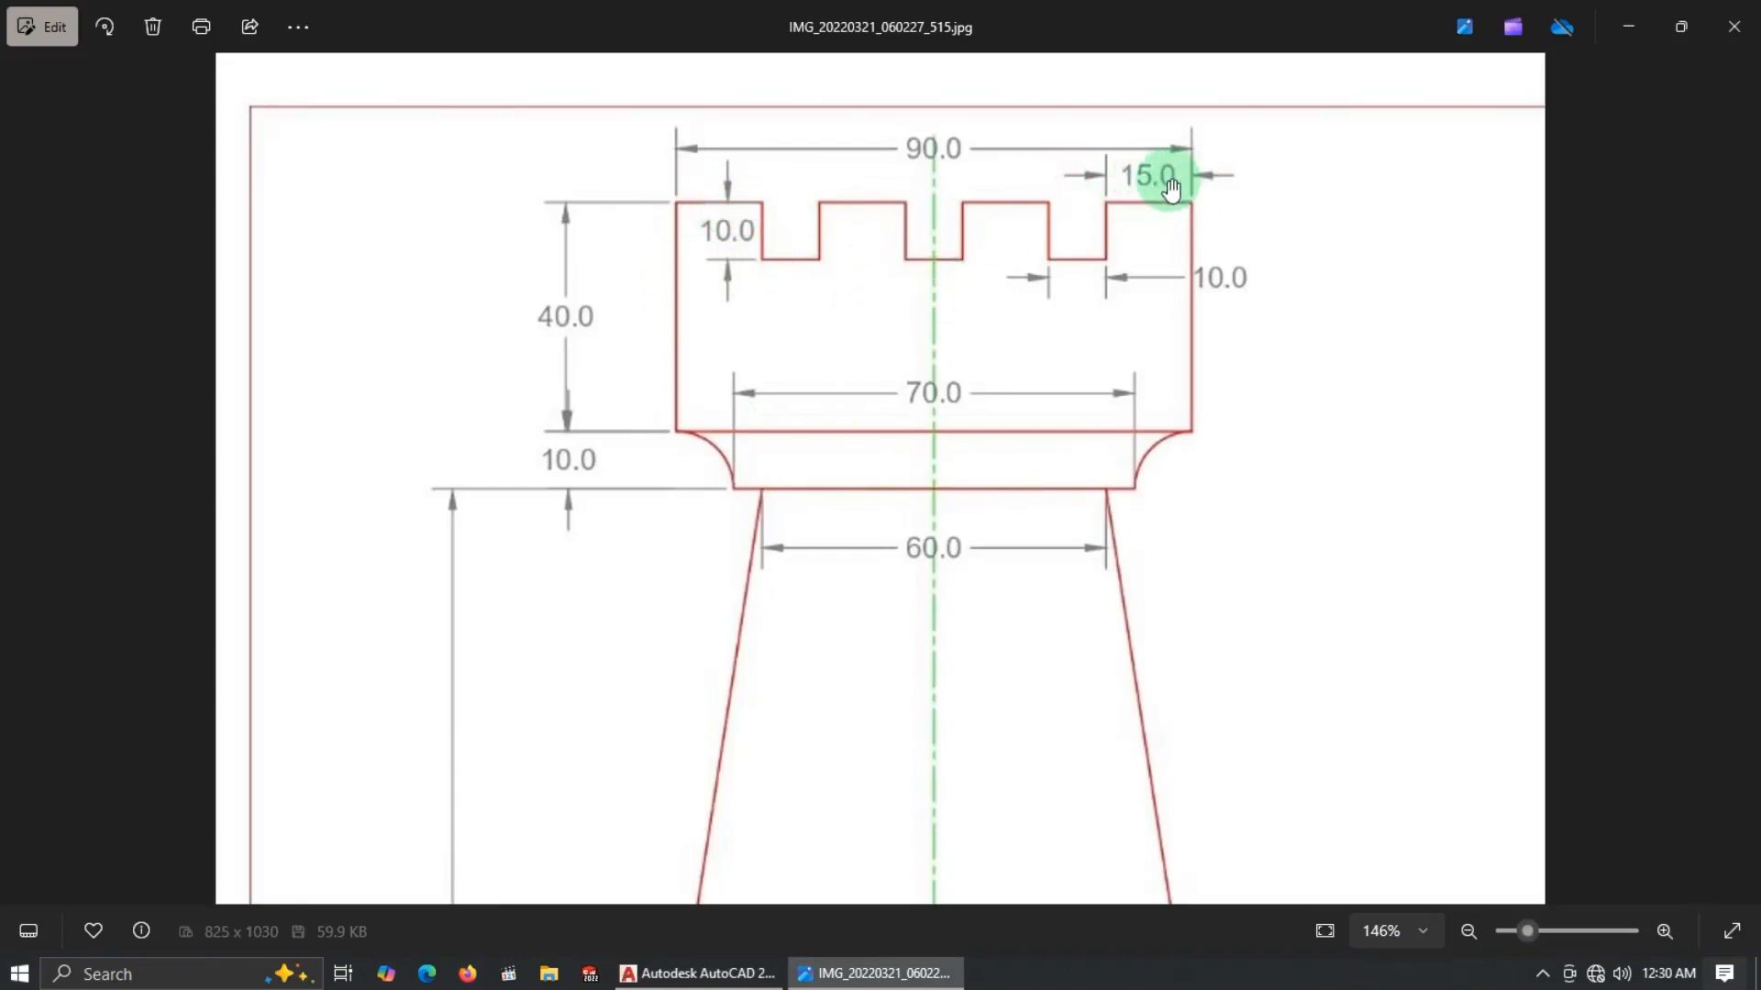
pyautogui.hotkey('alt', 'Tab')
pyautogui.press('Escape')
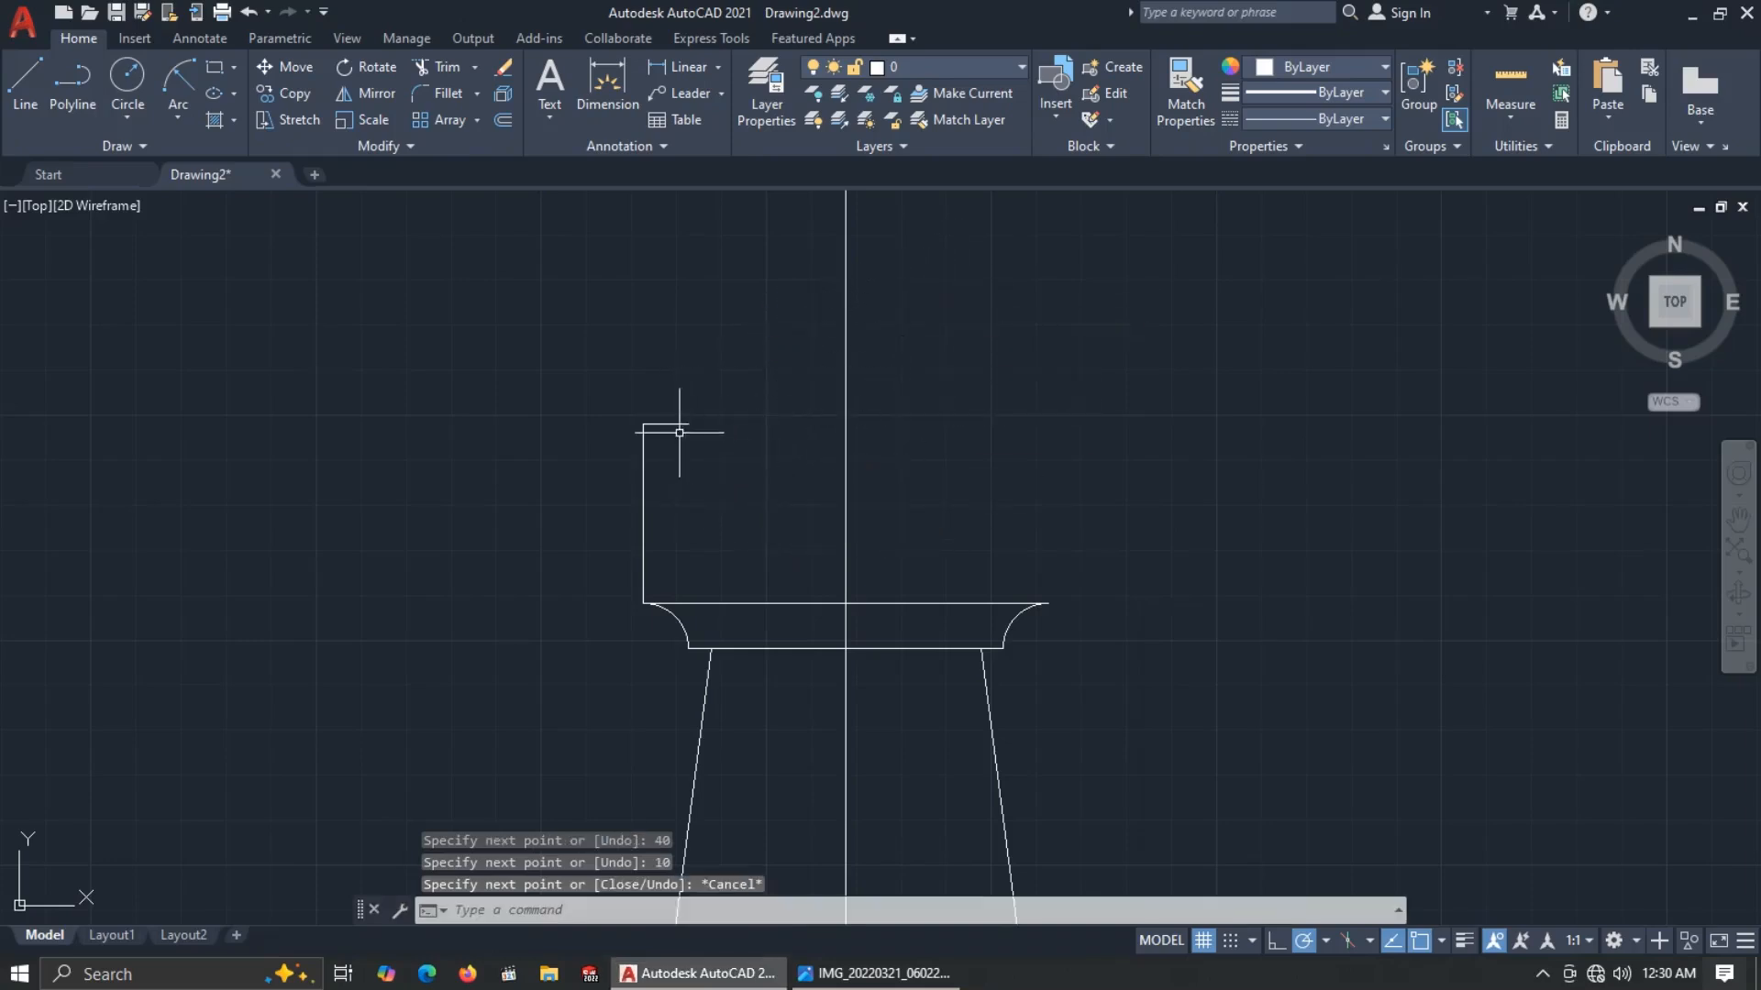
pyautogui.click(679, 422)
pyautogui.press('Delete')
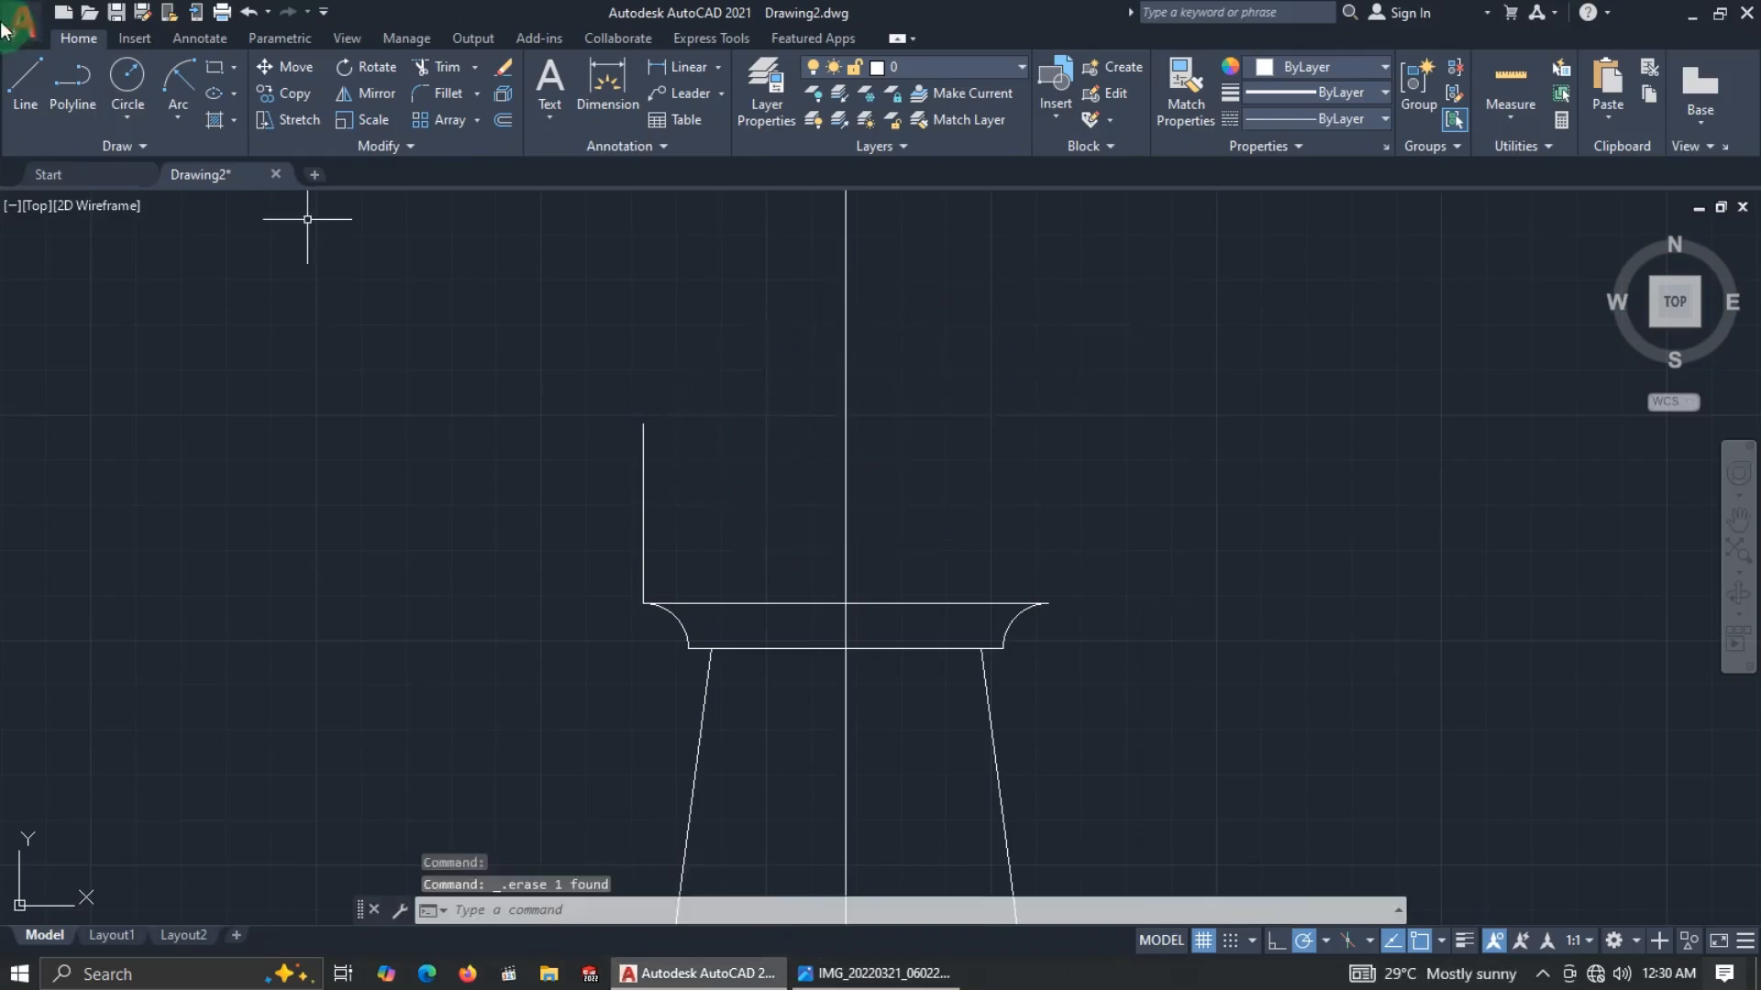
# Draw a 15-unit line rightward from the top of the left tower wall, followed by a 10-unit line straight down.
pyautogui.click(25, 83)
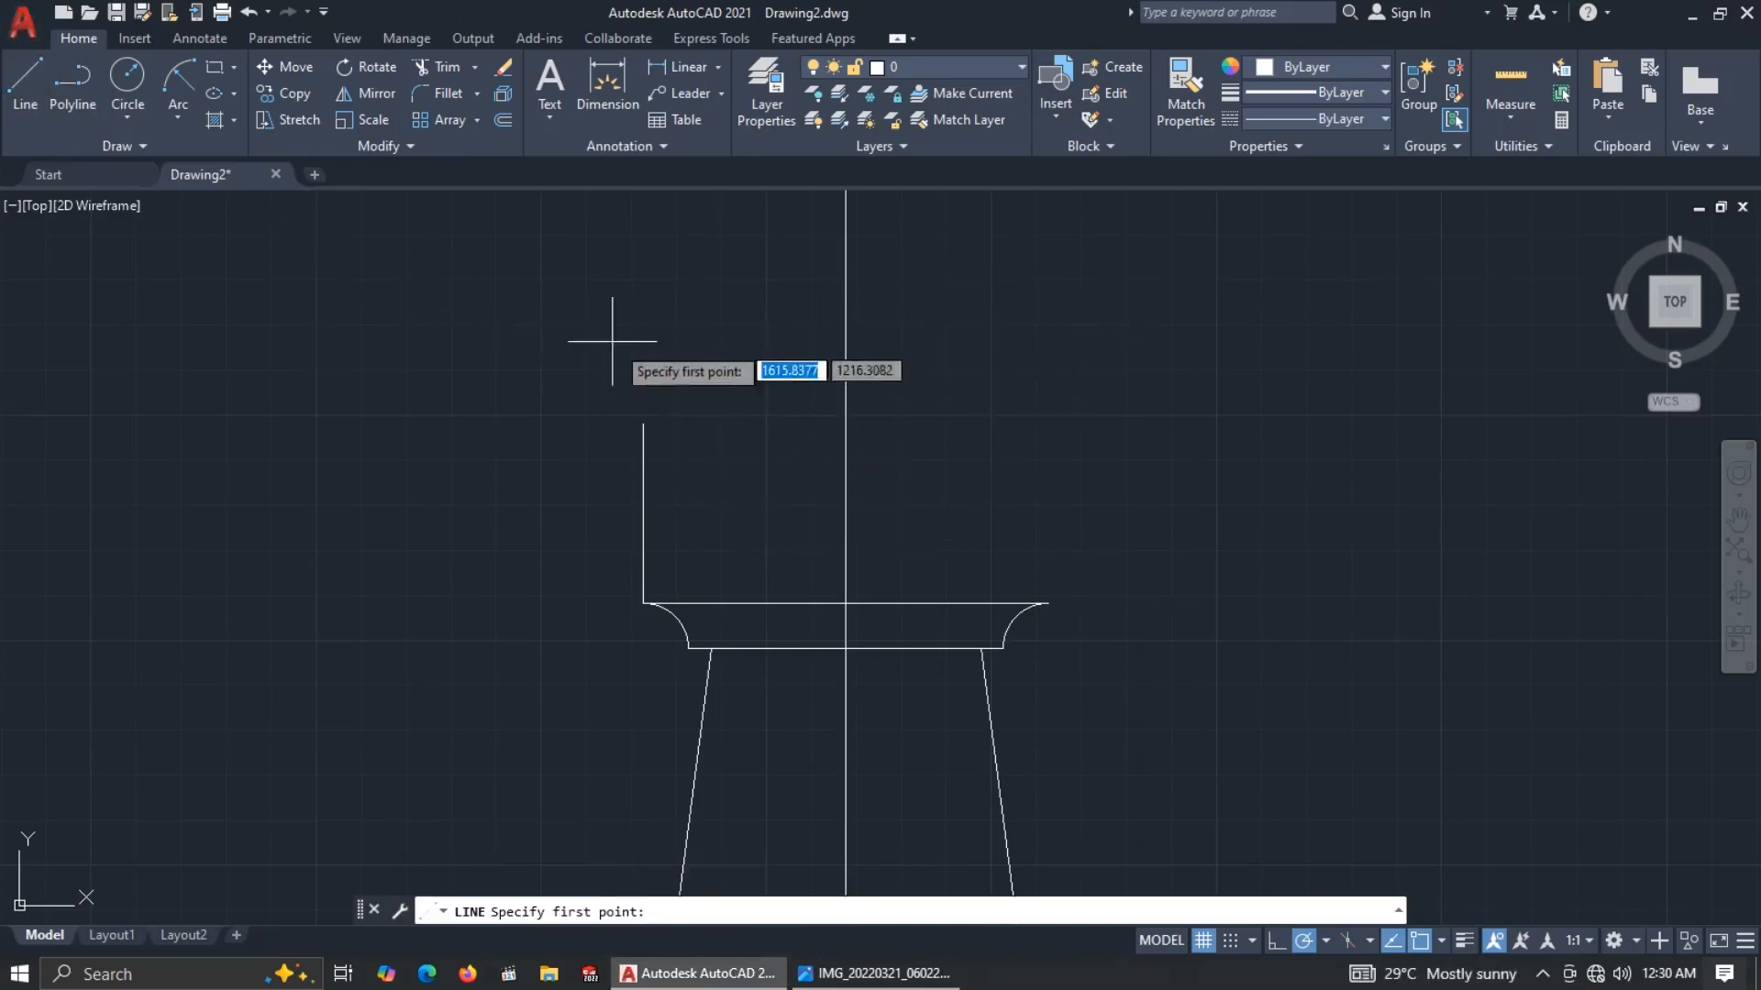
pyautogui.click(642, 424)
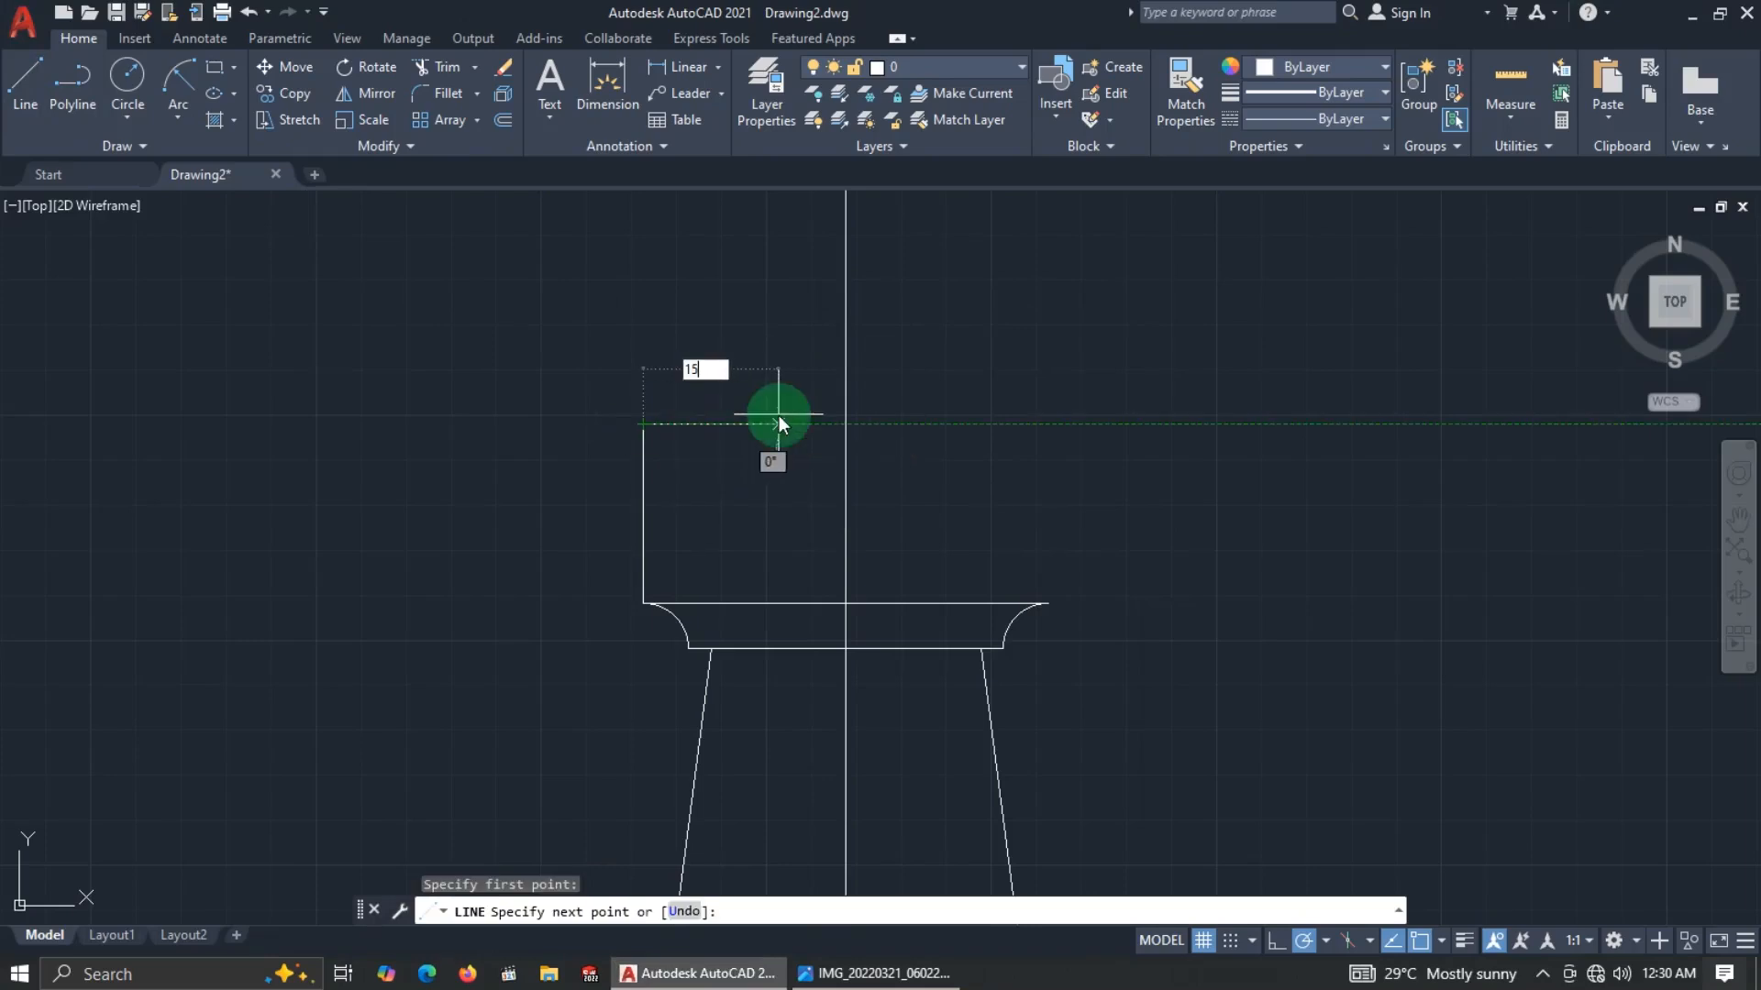
pyautogui.press('Return')
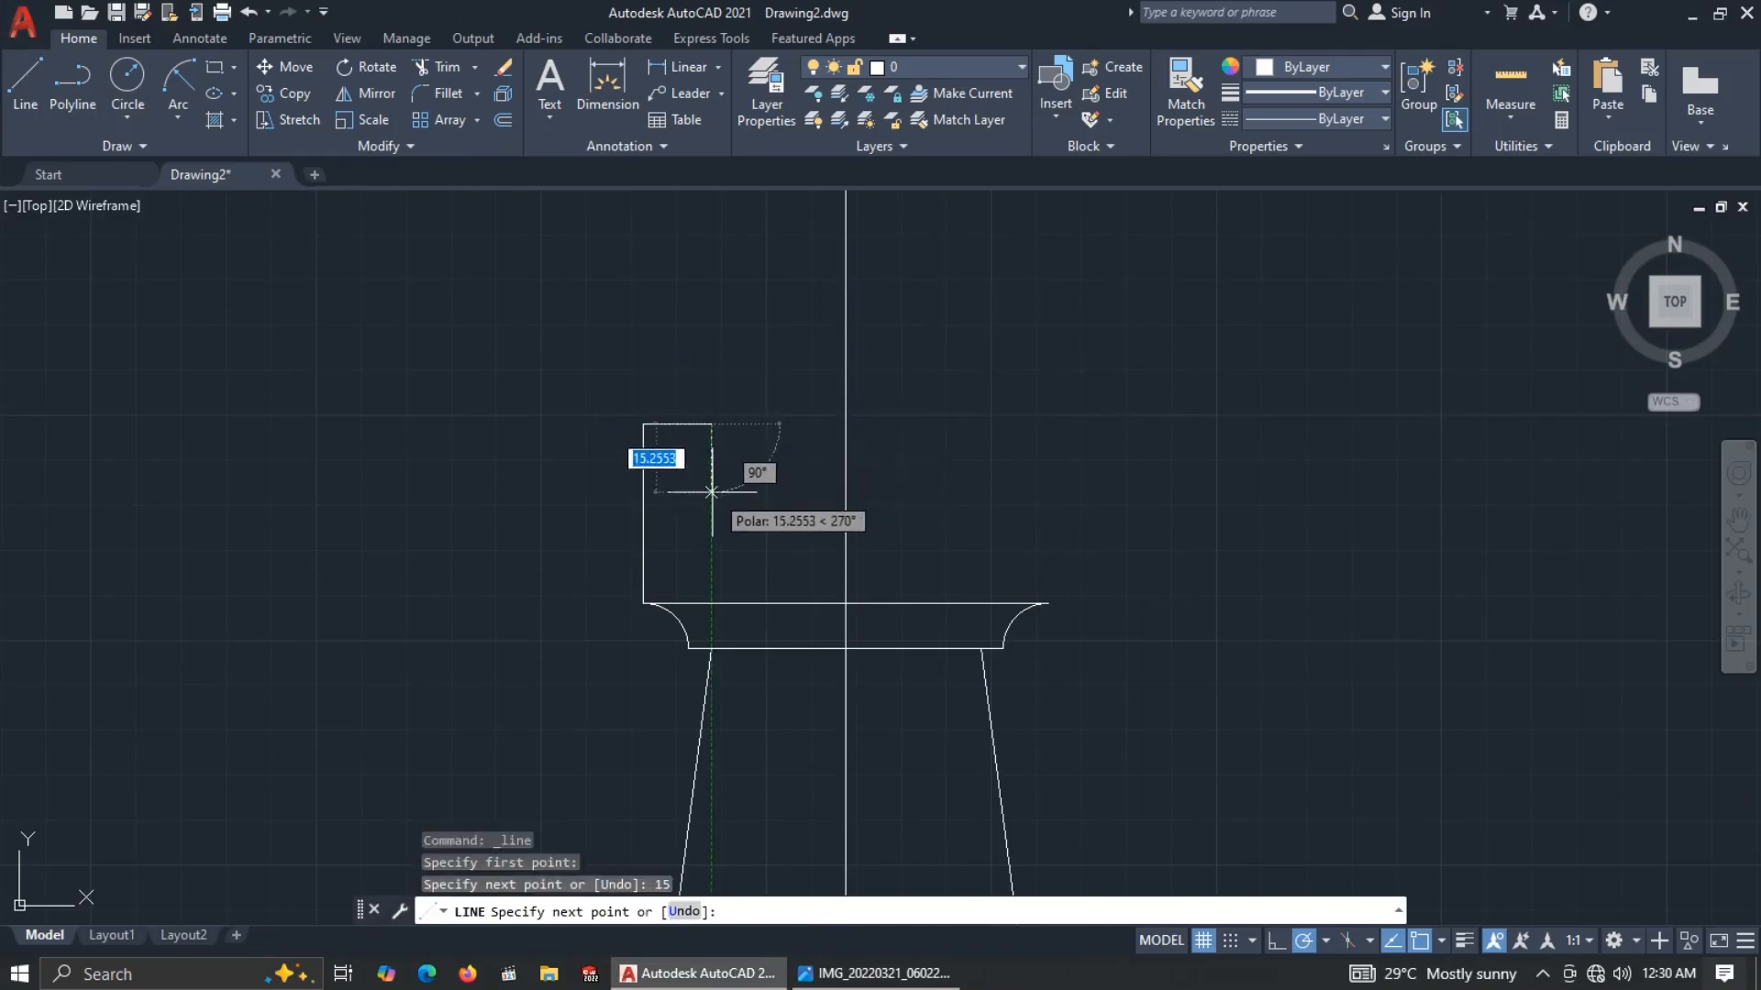
pyautogui.write('10')
pyautogui.press('Return')
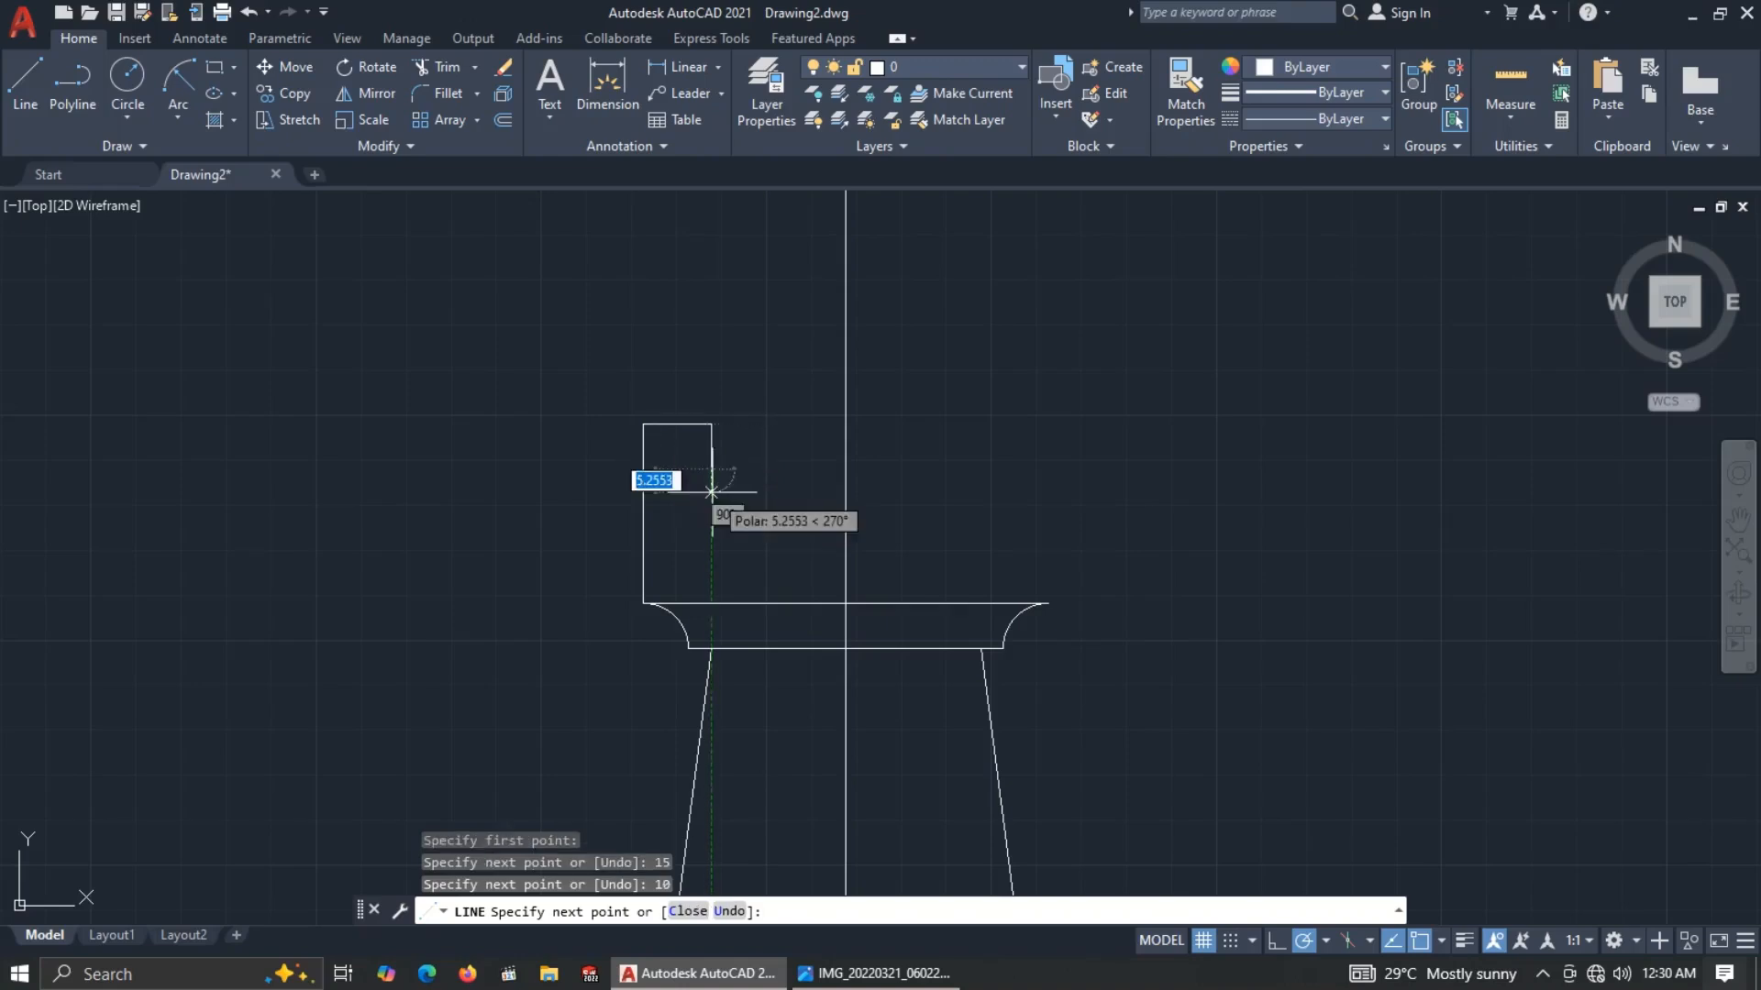
# Check the notch width in the reference image and draw the 10-unit notch floor rightward and its side up level with the battlement top.
pyautogui.hotkey('alt', 'Tab')
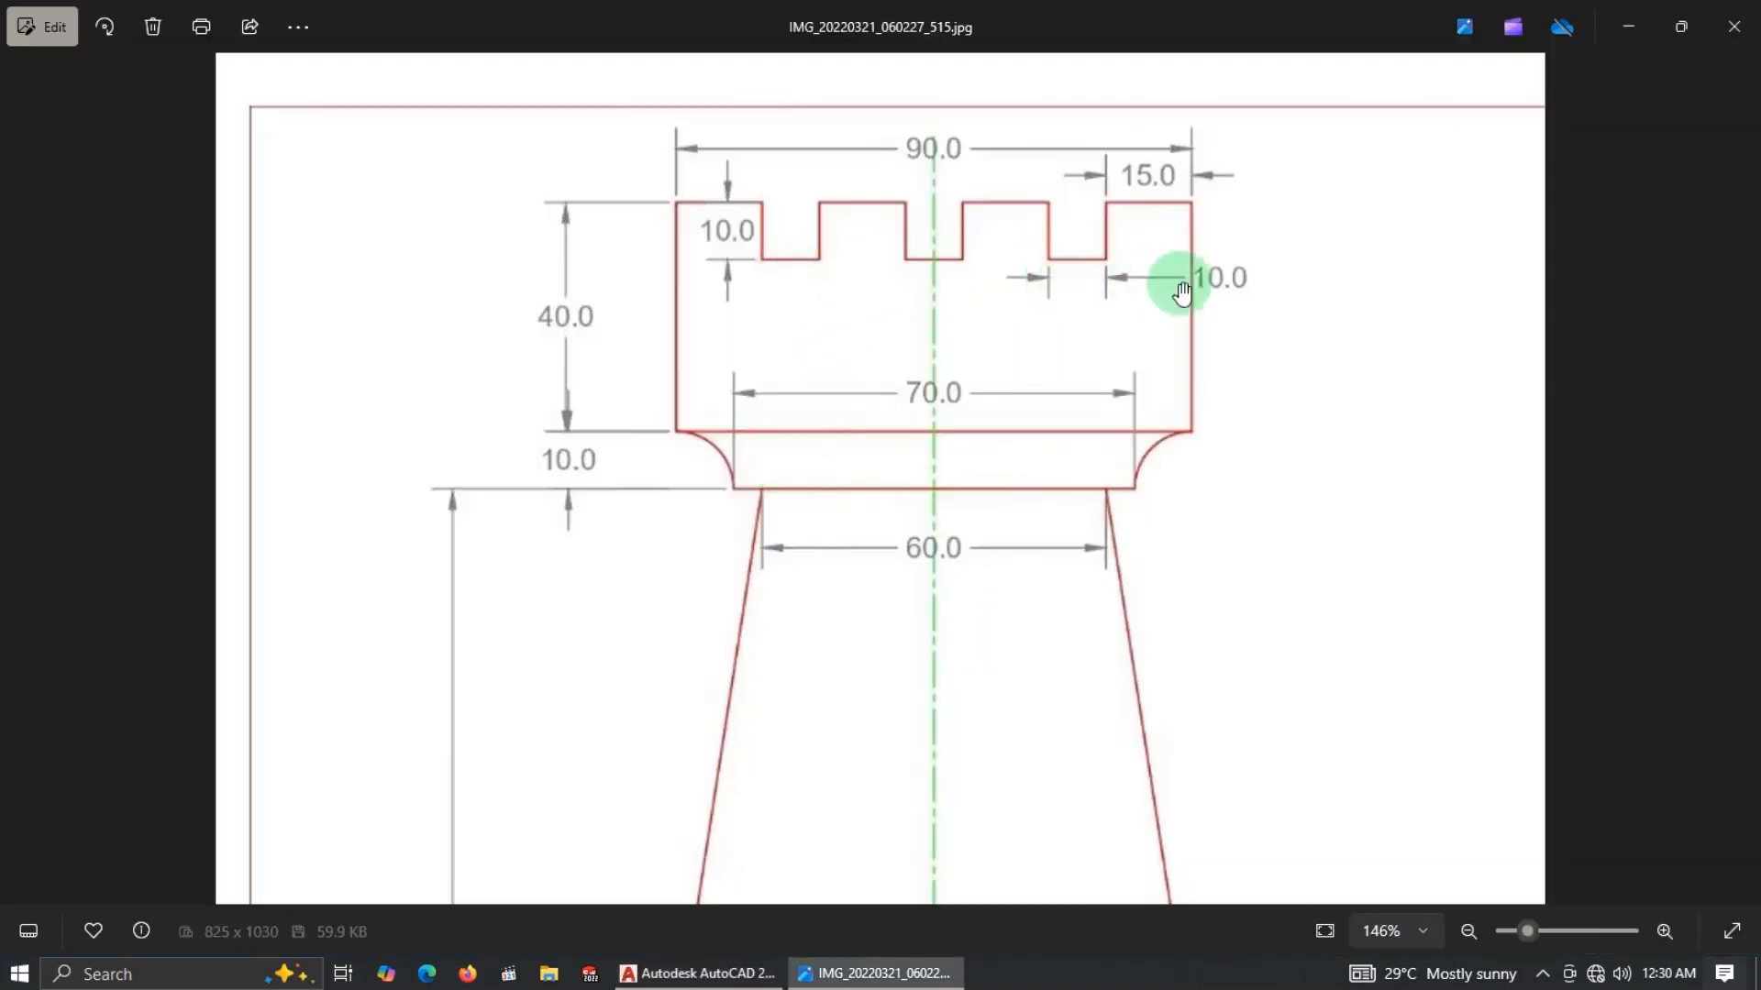
pyautogui.hotkey('alt', 'Tab')
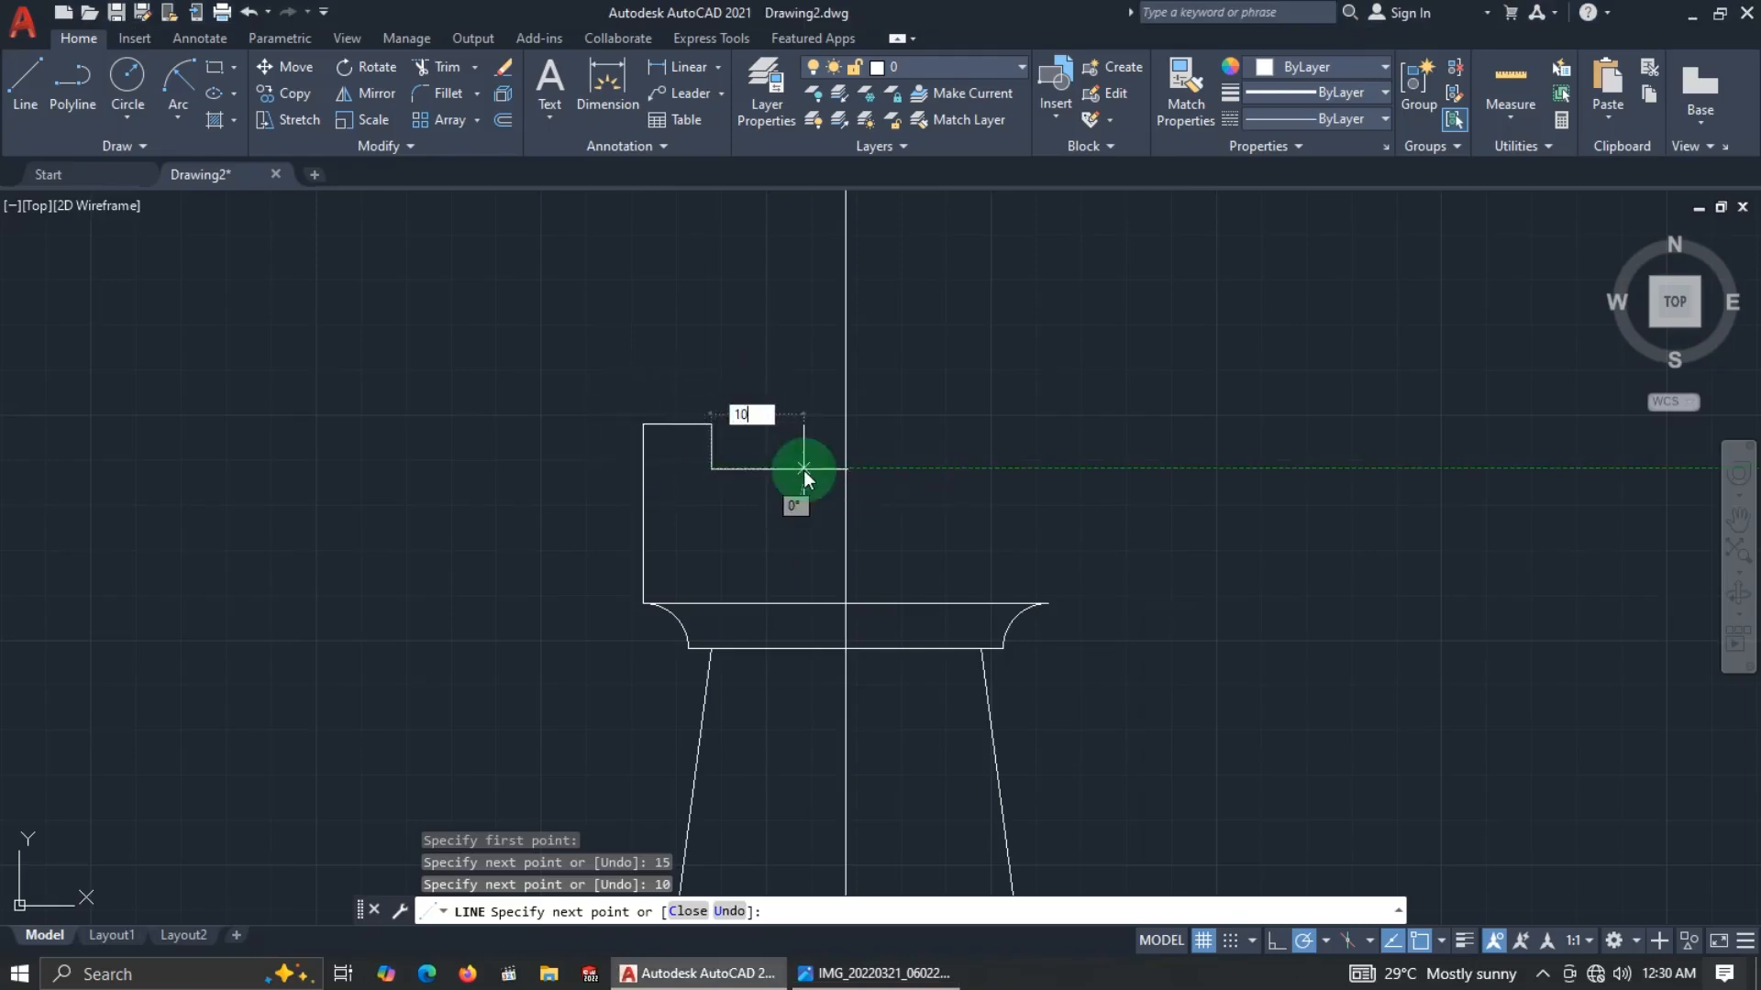
pyautogui.press('Return')
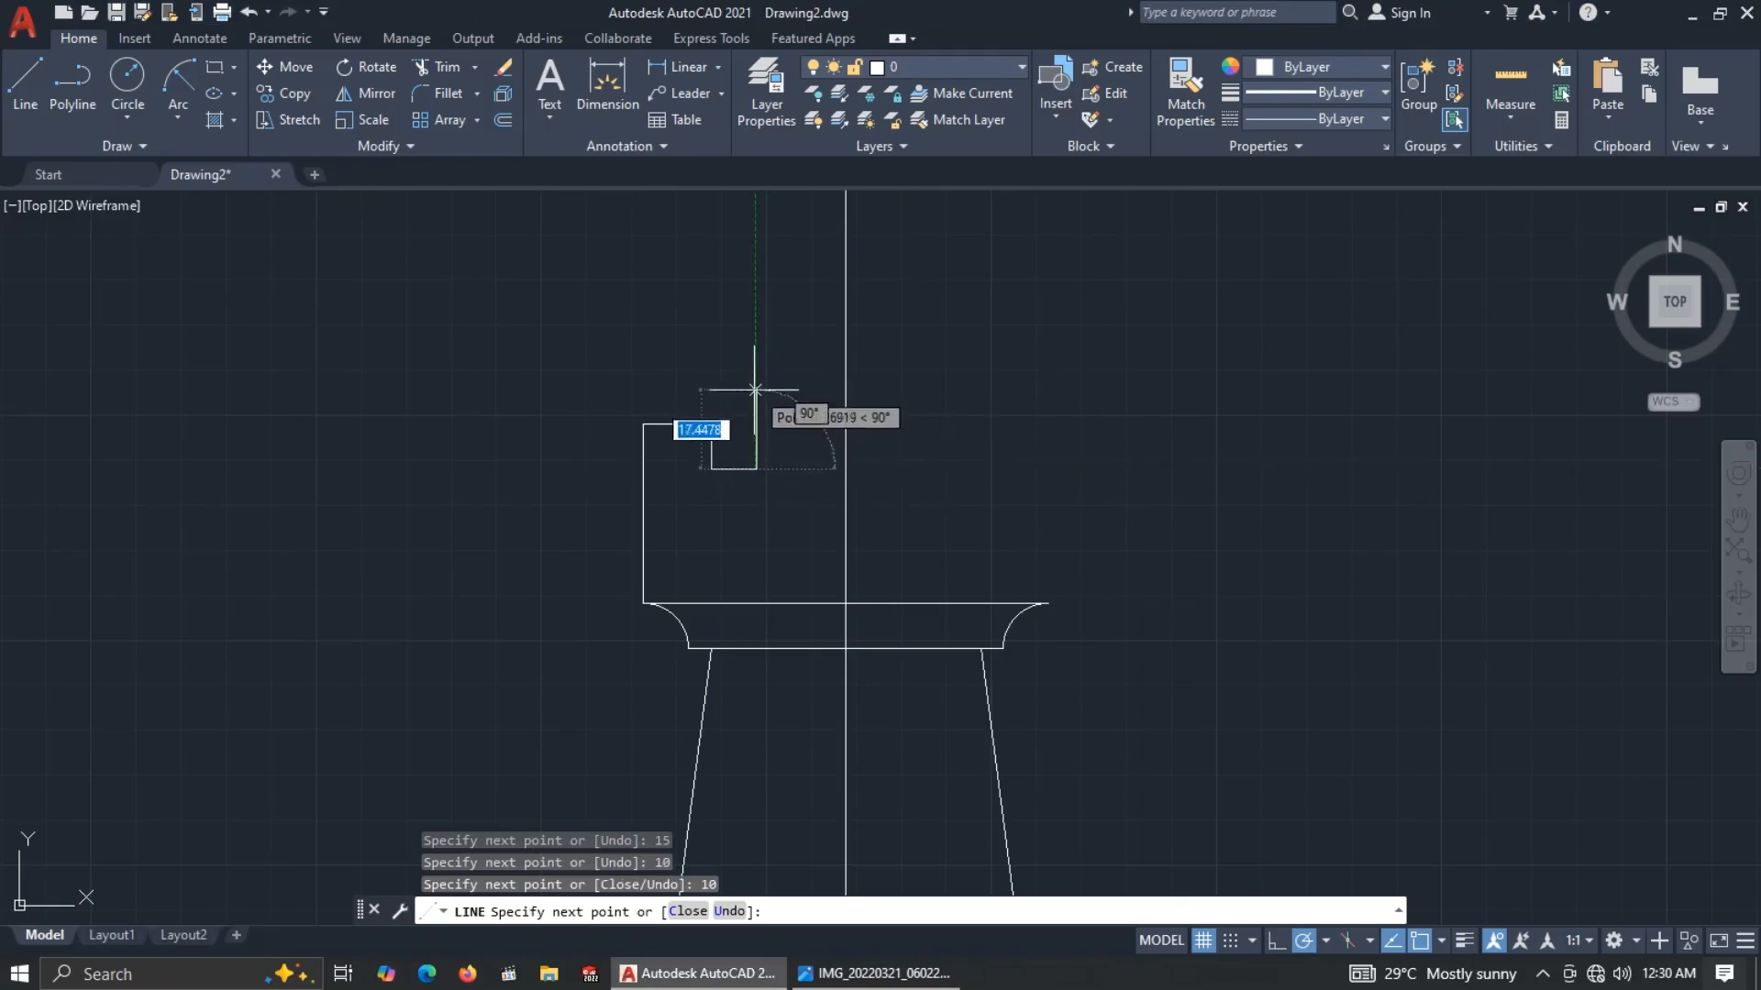
pyautogui.scroll(2, 712, 424)
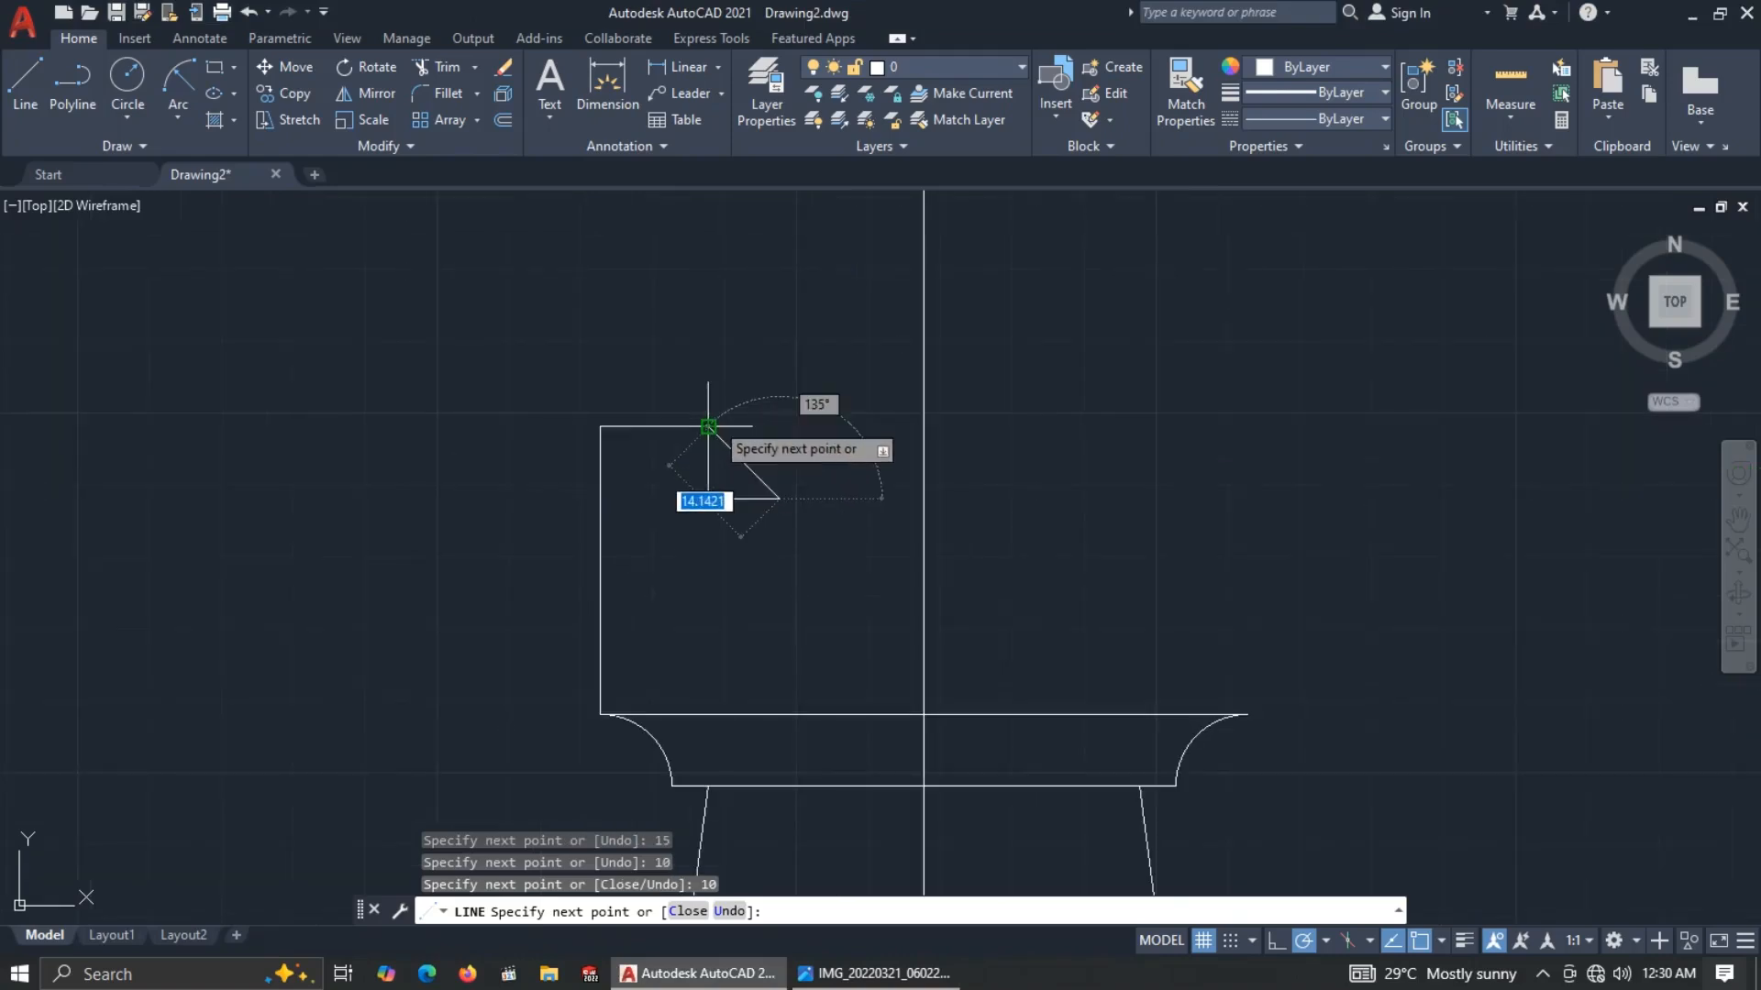
pyautogui.click(779, 425)
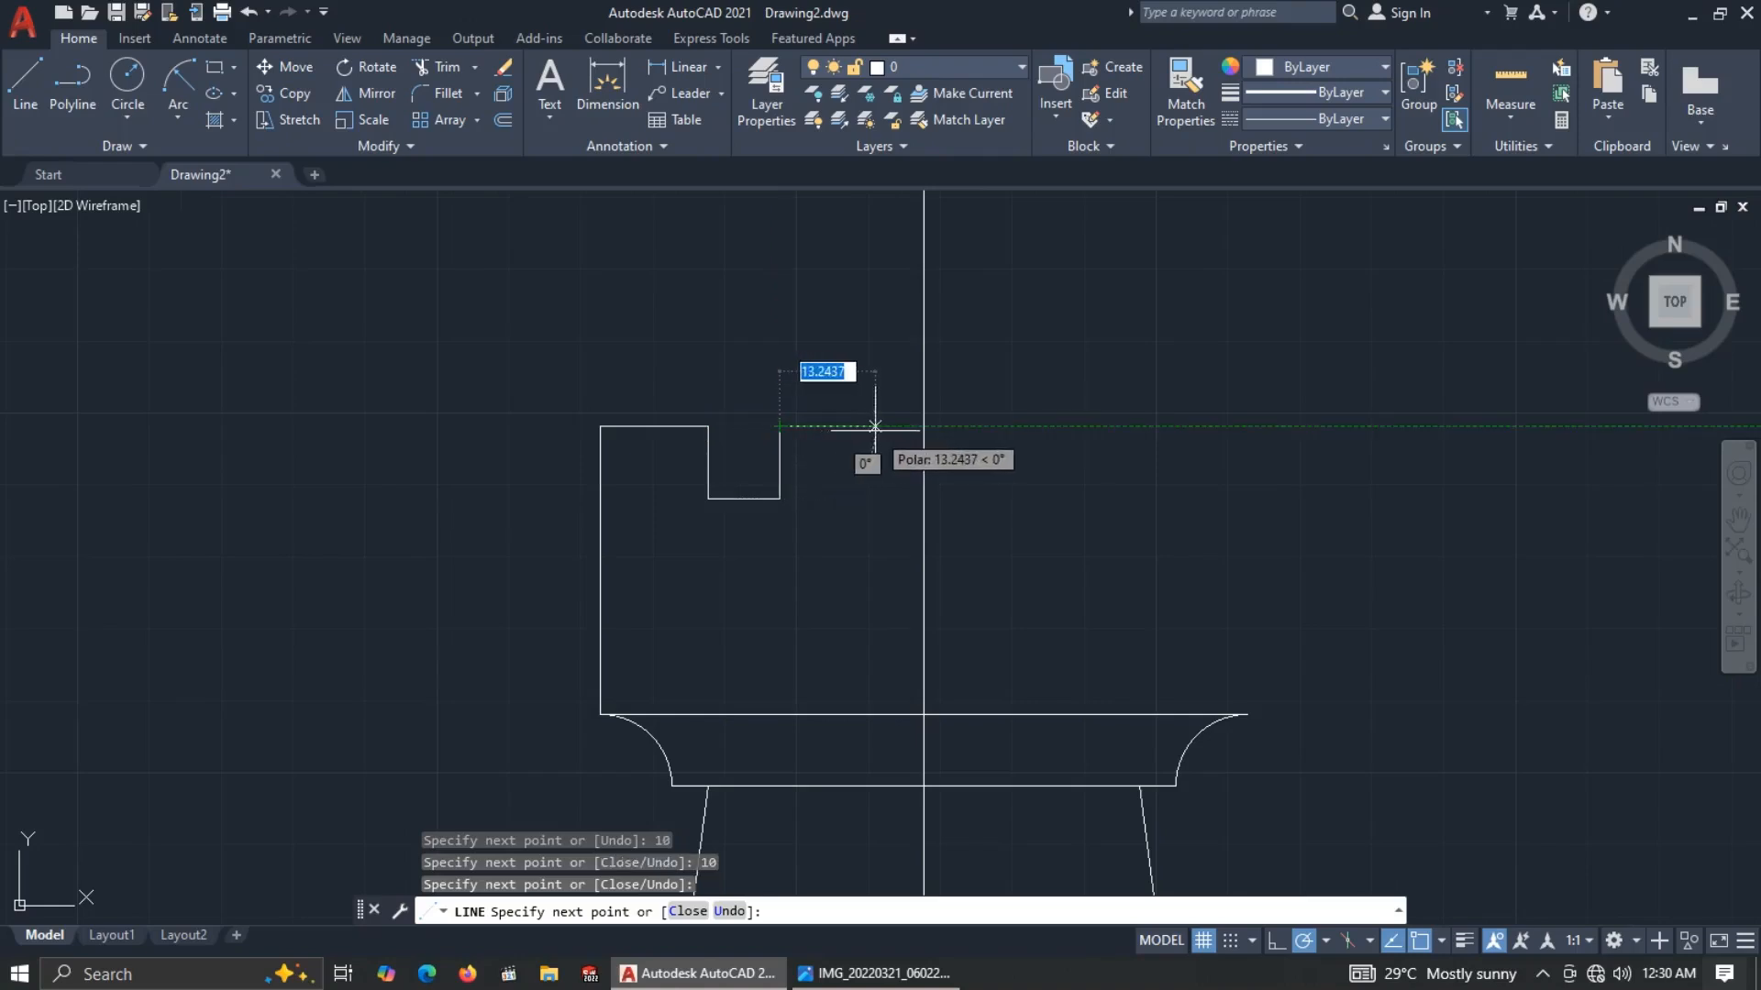
# Check the reference, continue the outline 15 units right and down level with the first notch floor, and end it at the vertical axis.
pyautogui.hotkey('alt', 'Tab')
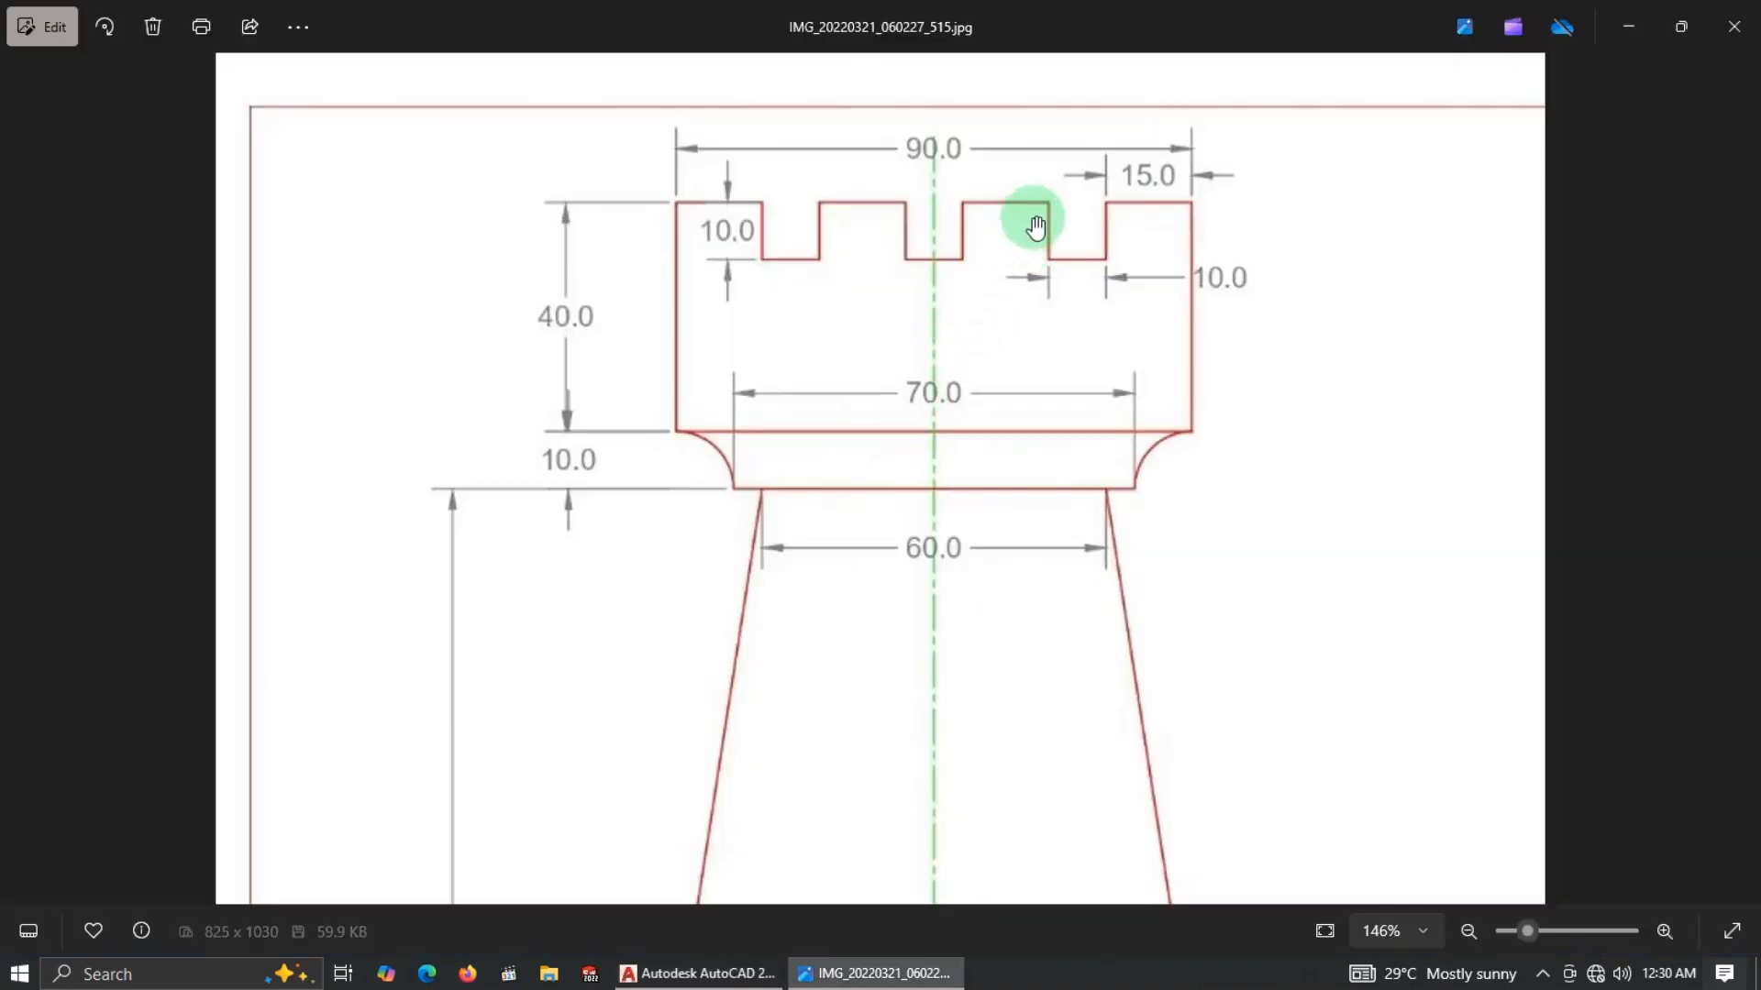
pyautogui.hotkey('alt', 'Tab')
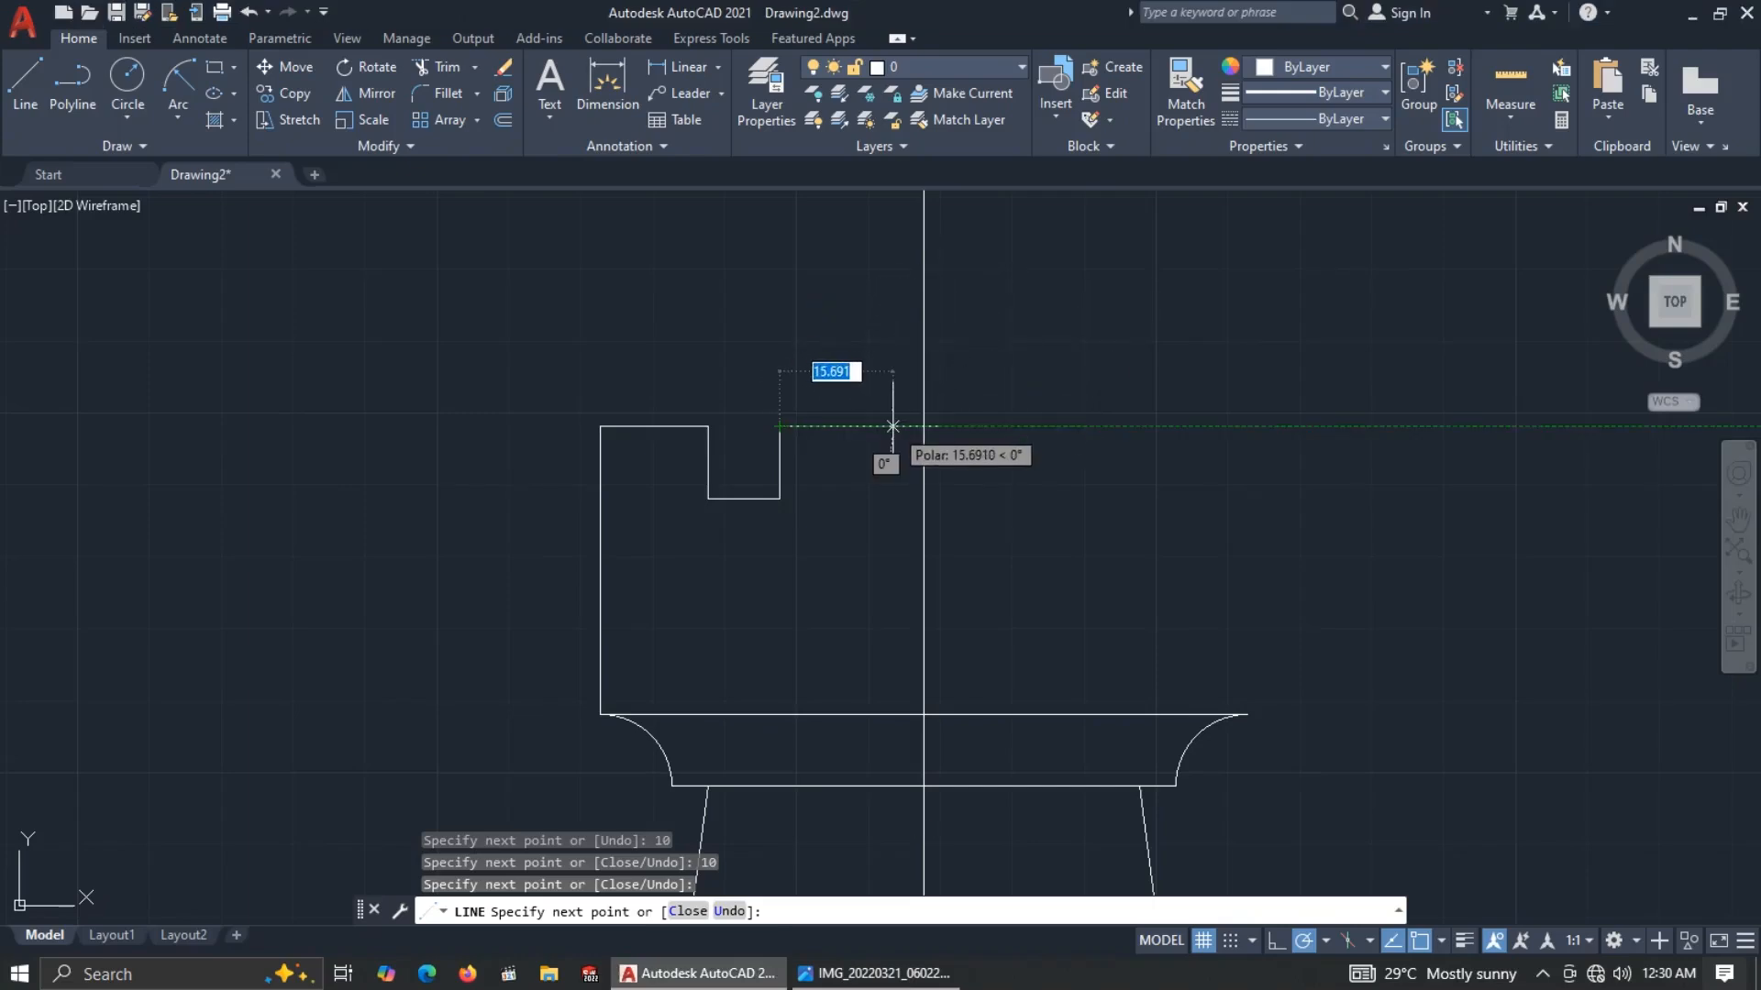
pyautogui.write('15')
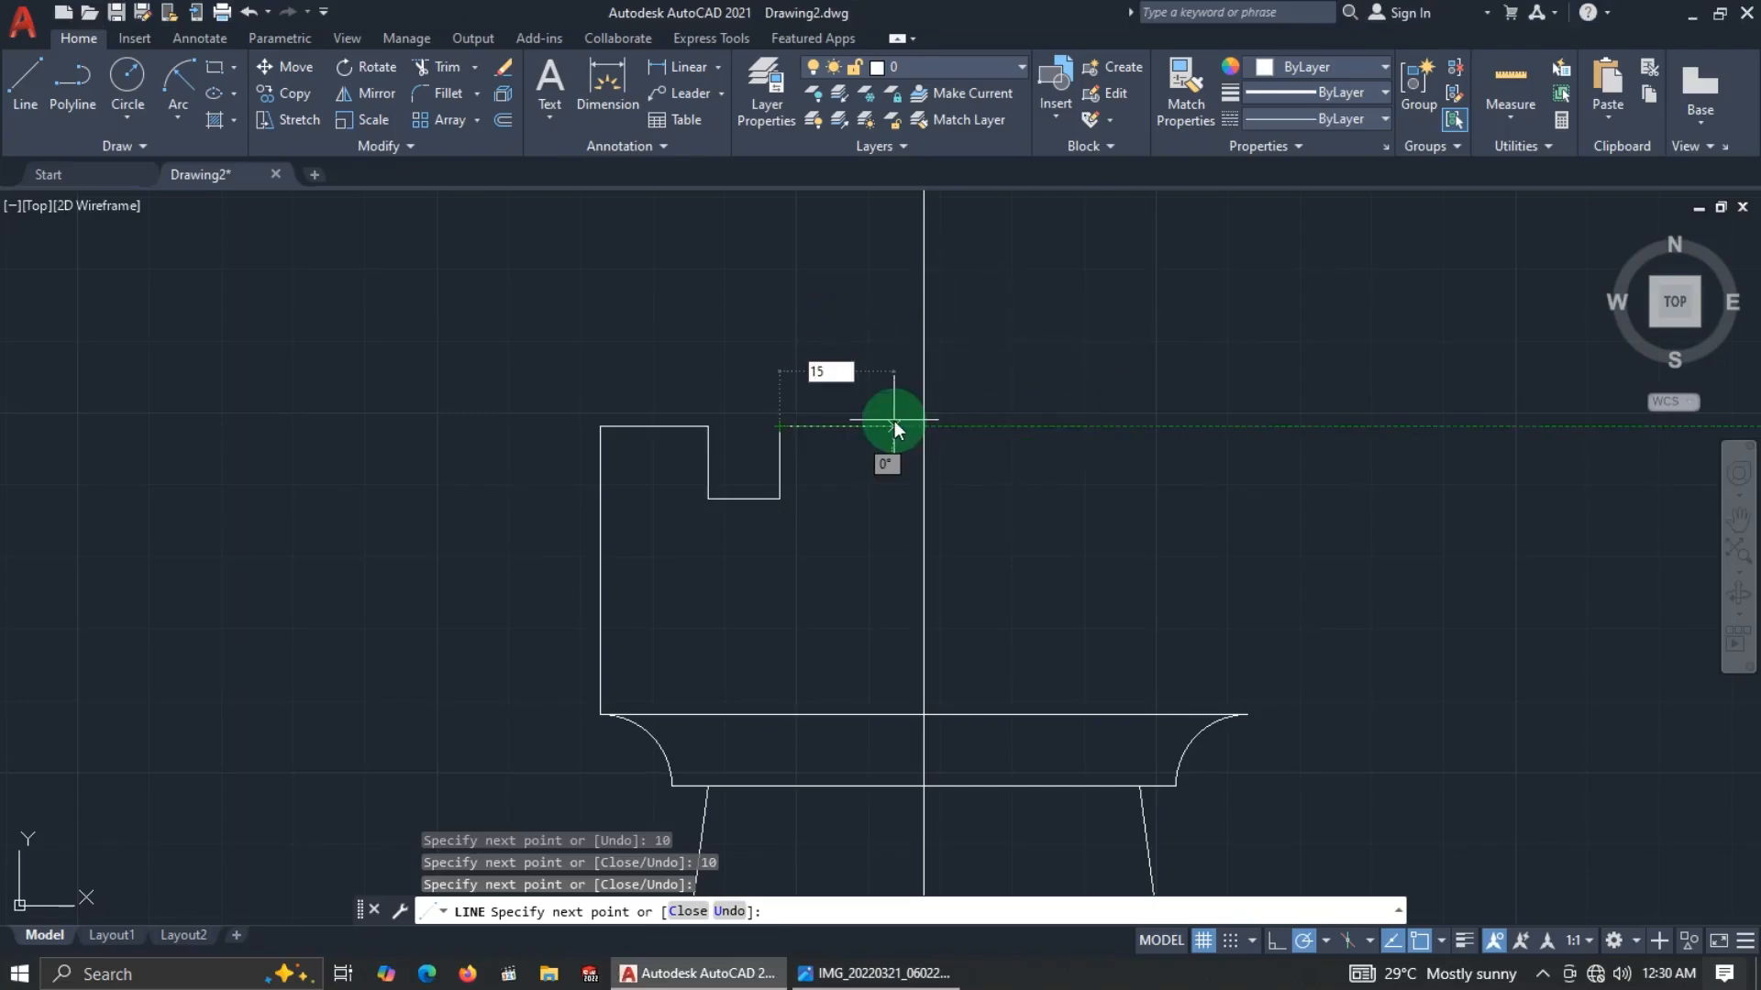
pyautogui.press('Return')
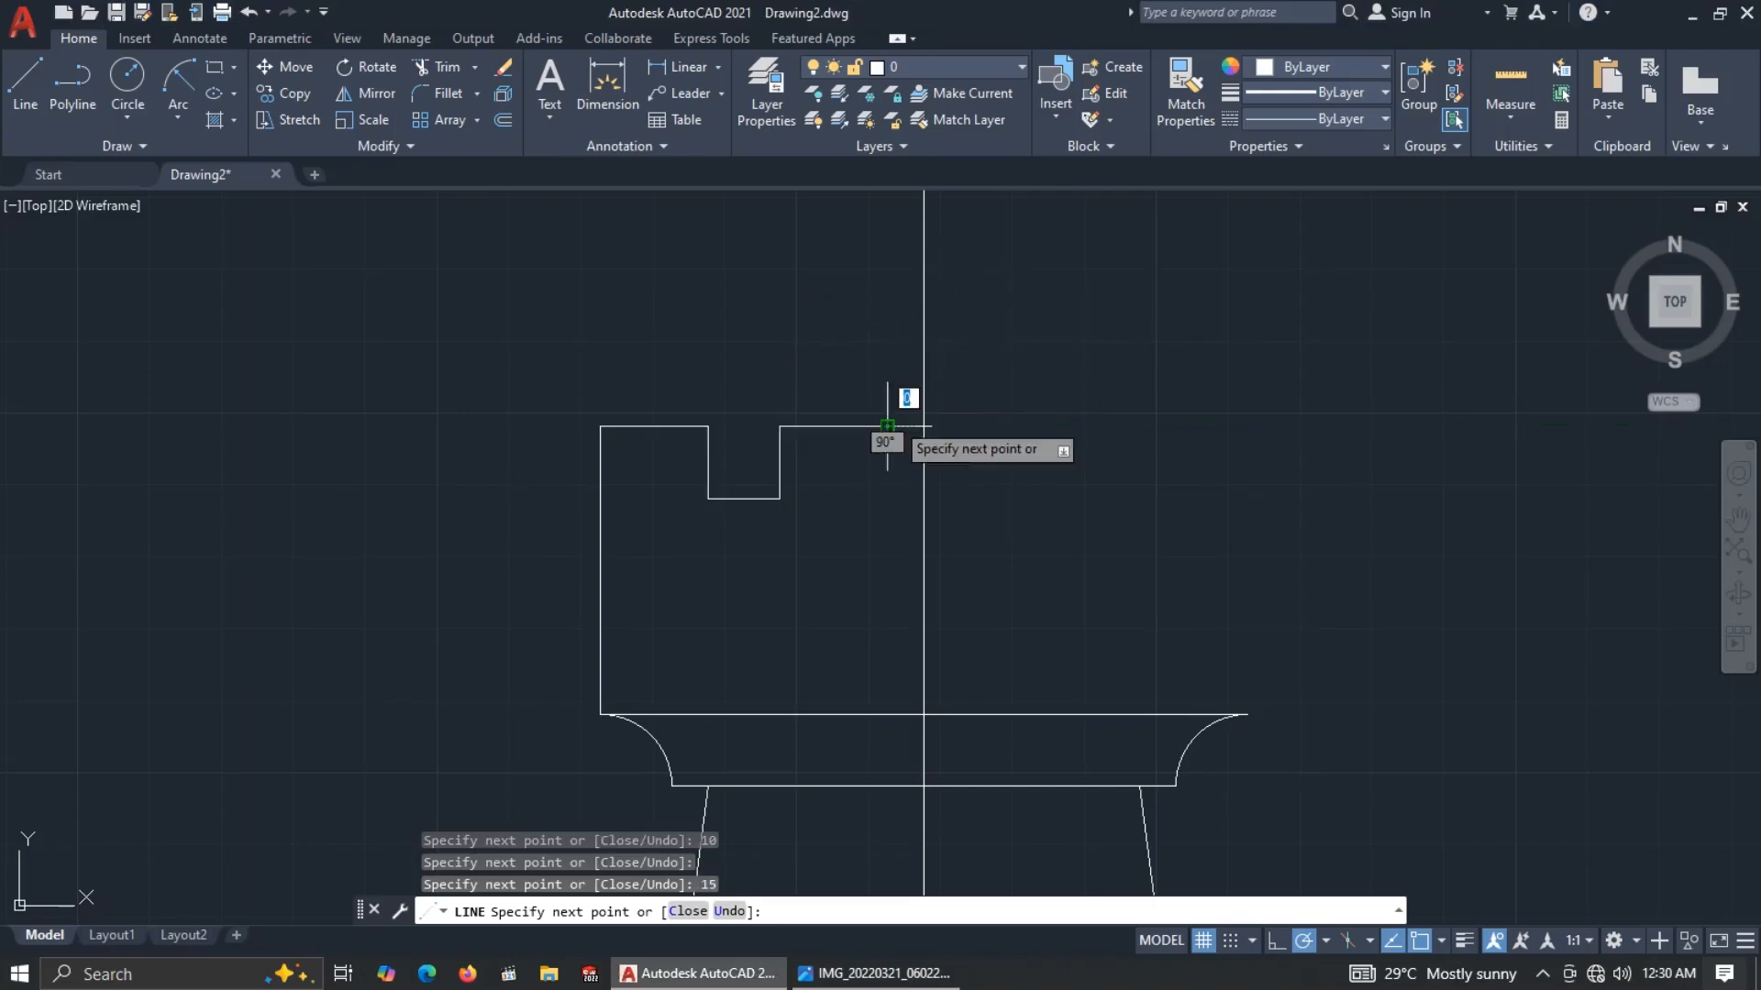
pyautogui.click(887, 498)
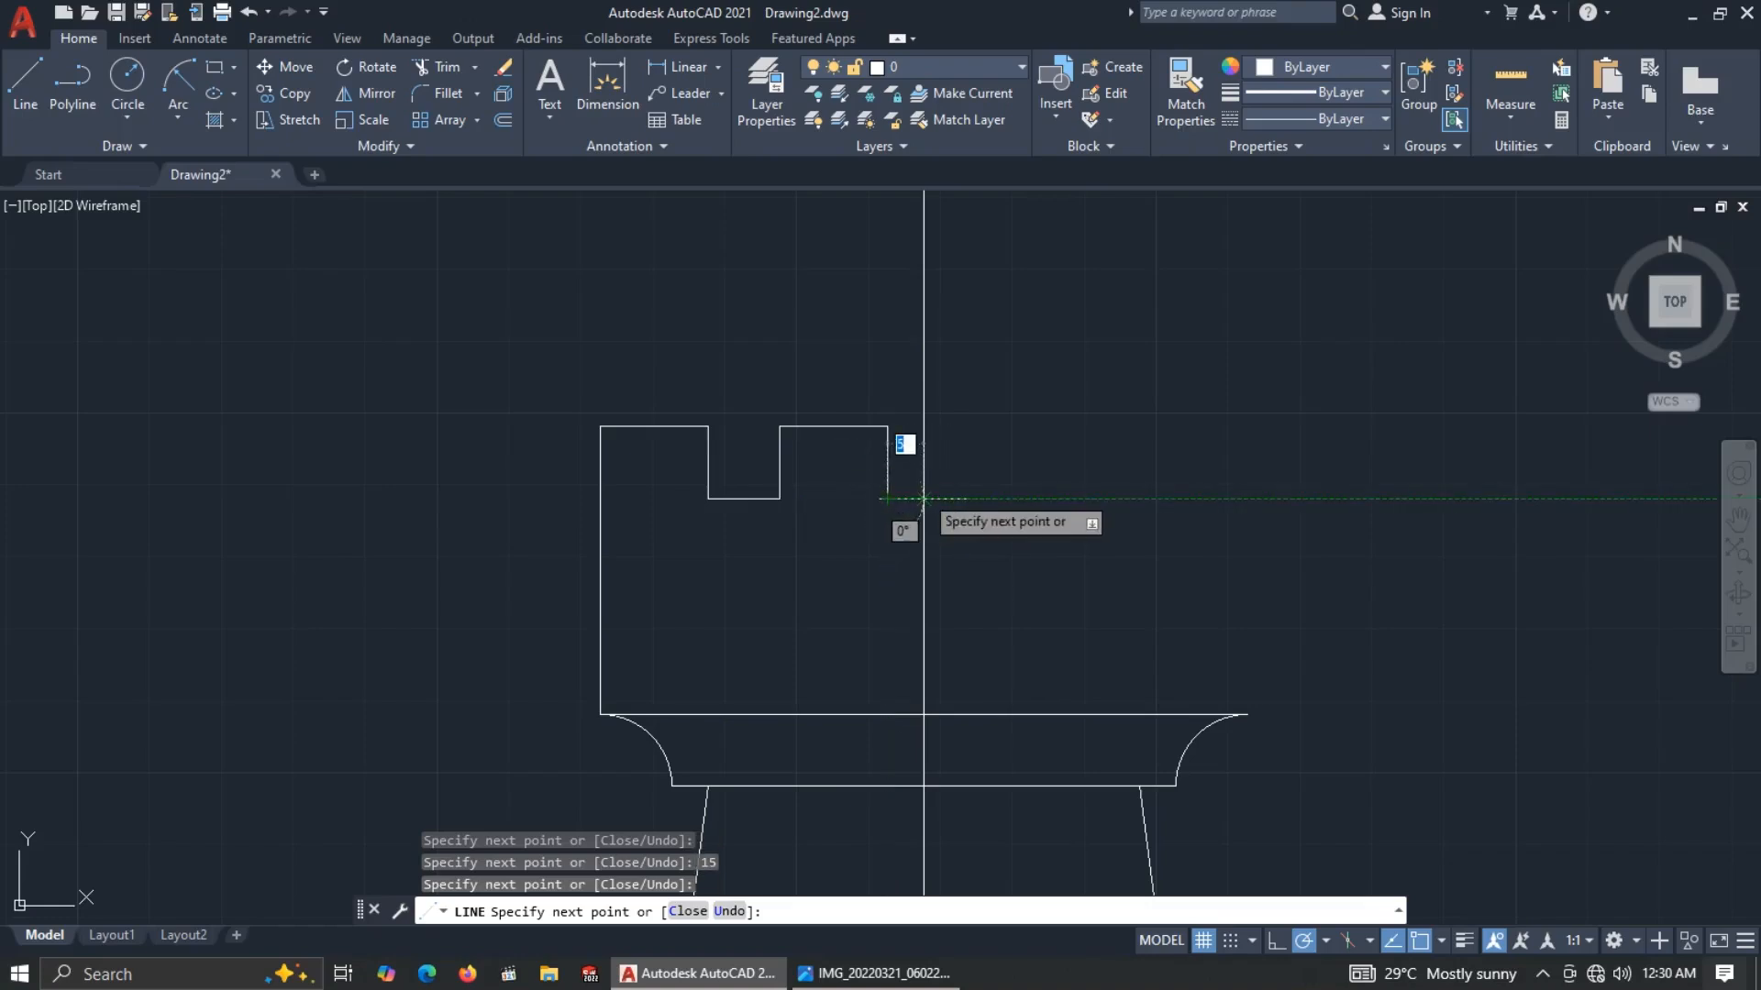
pyautogui.click(923, 499)
pyautogui.press('Escape')
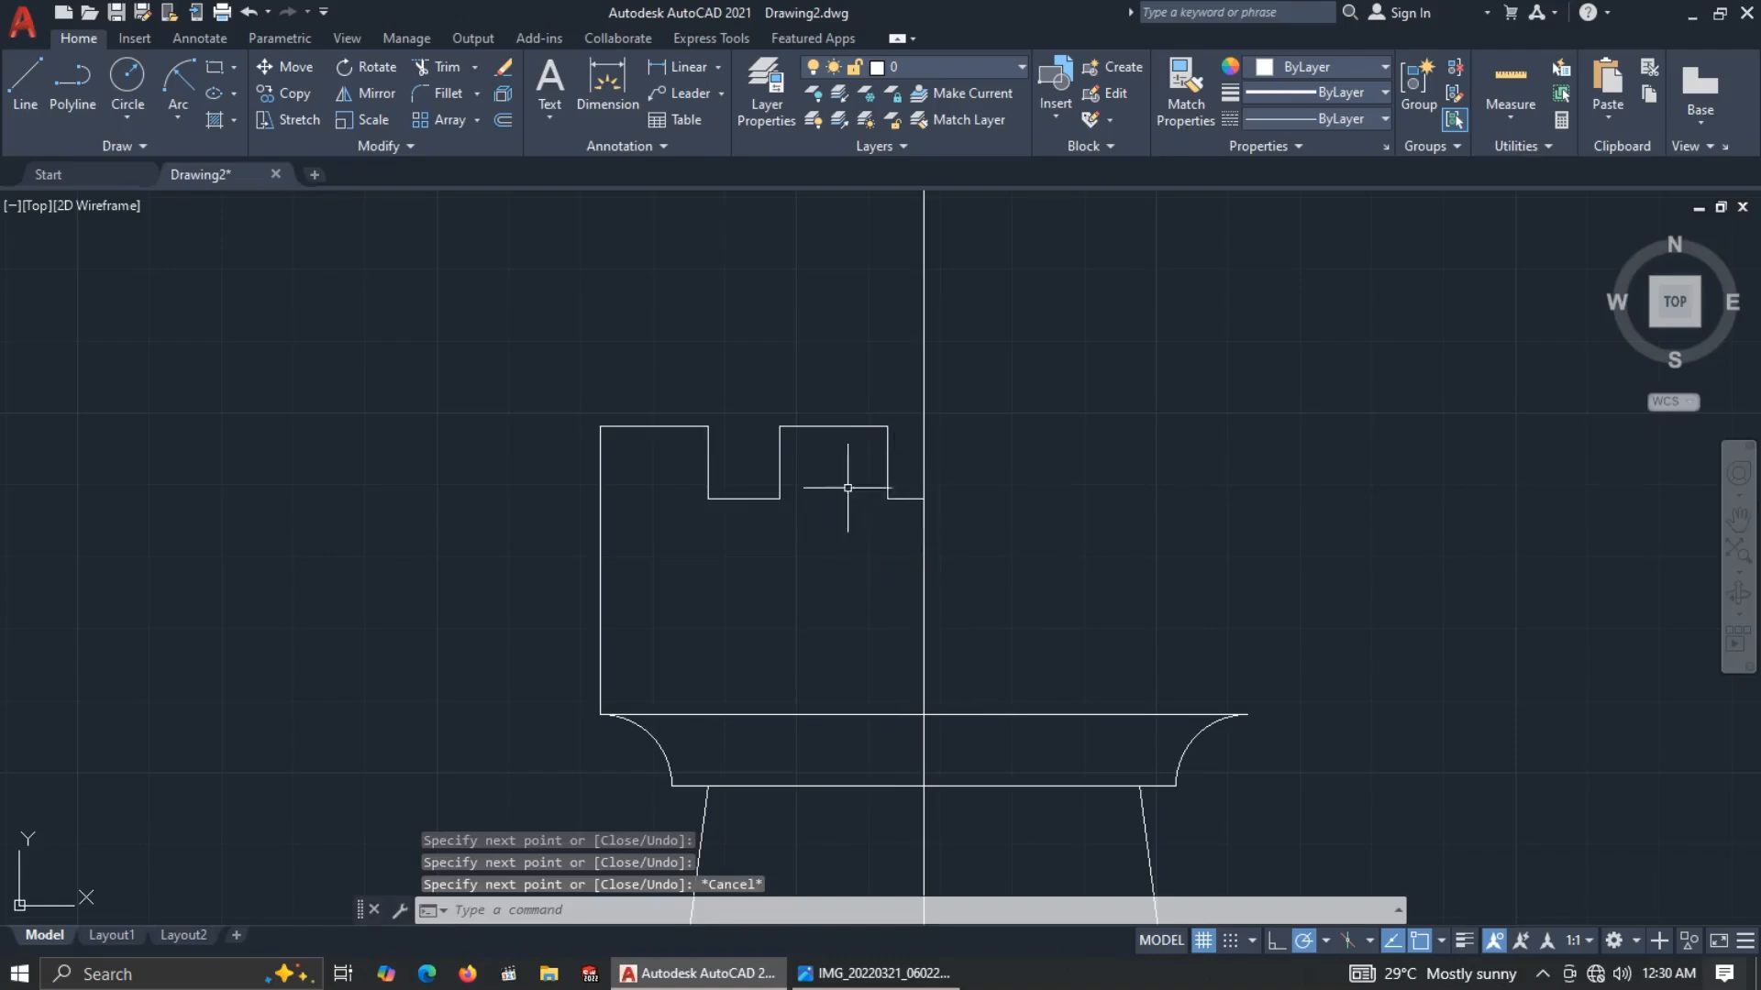
pyautogui.click(643, 355)
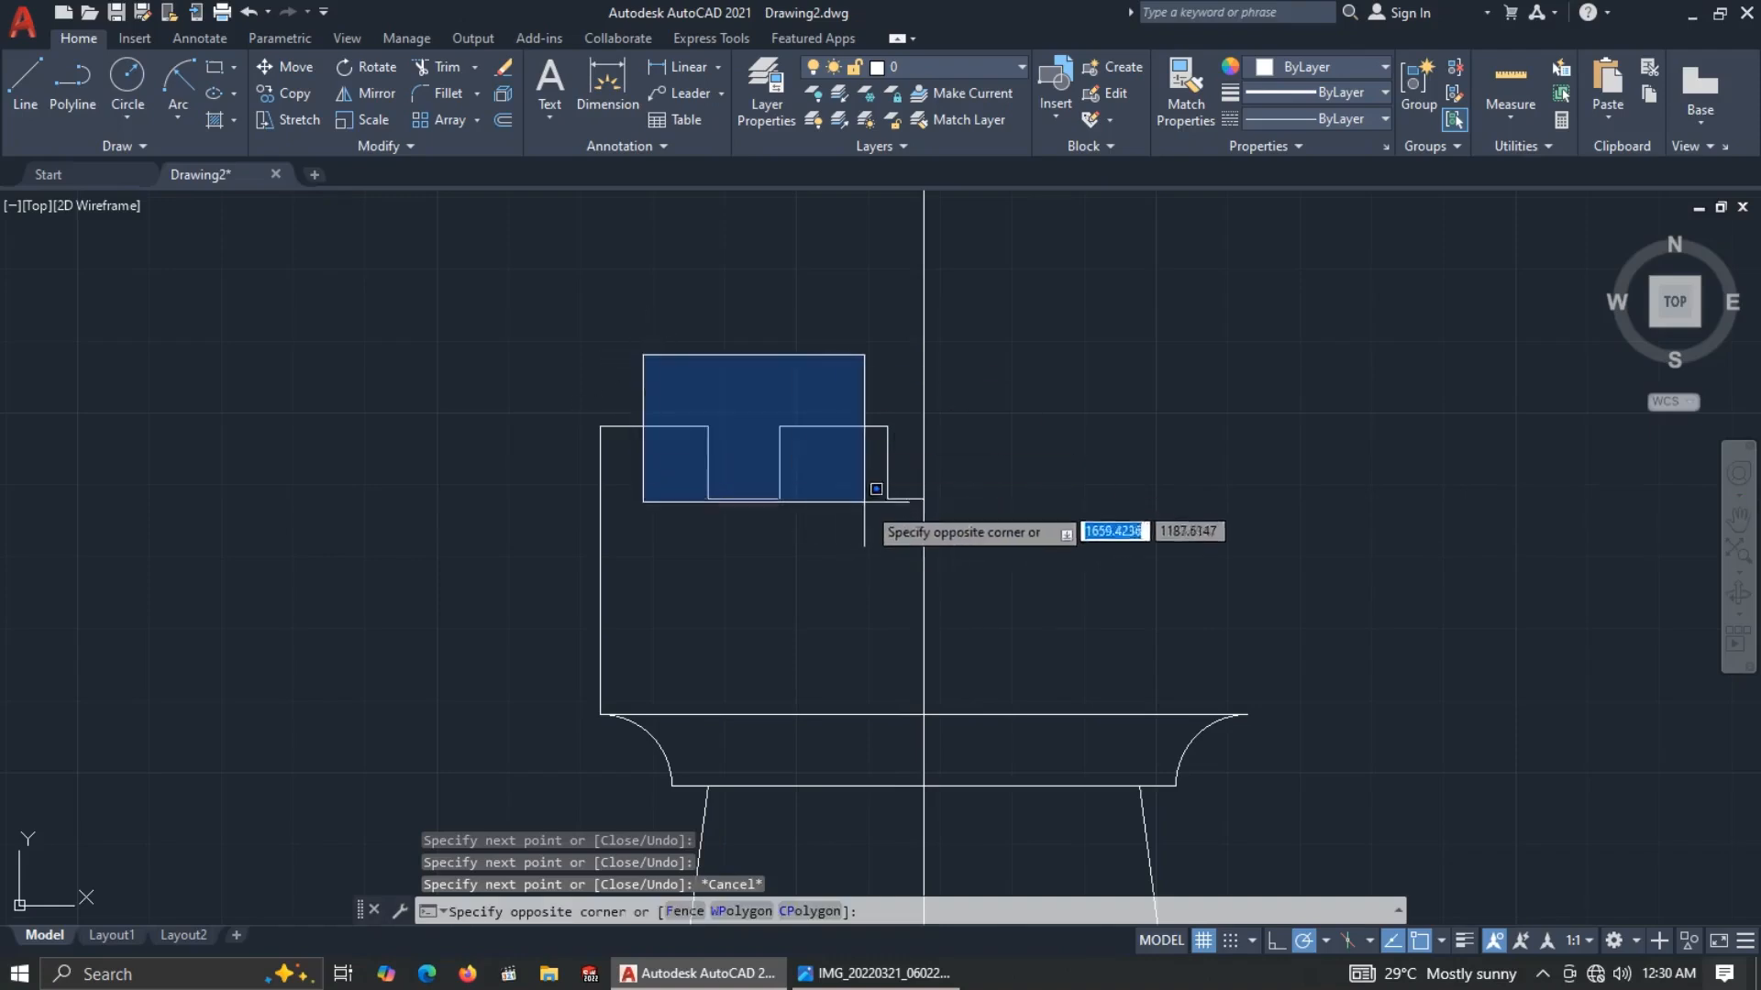
pyautogui.click(940, 539)
pyautogui.click(659, 371)
pyautogui.click(609, 440)
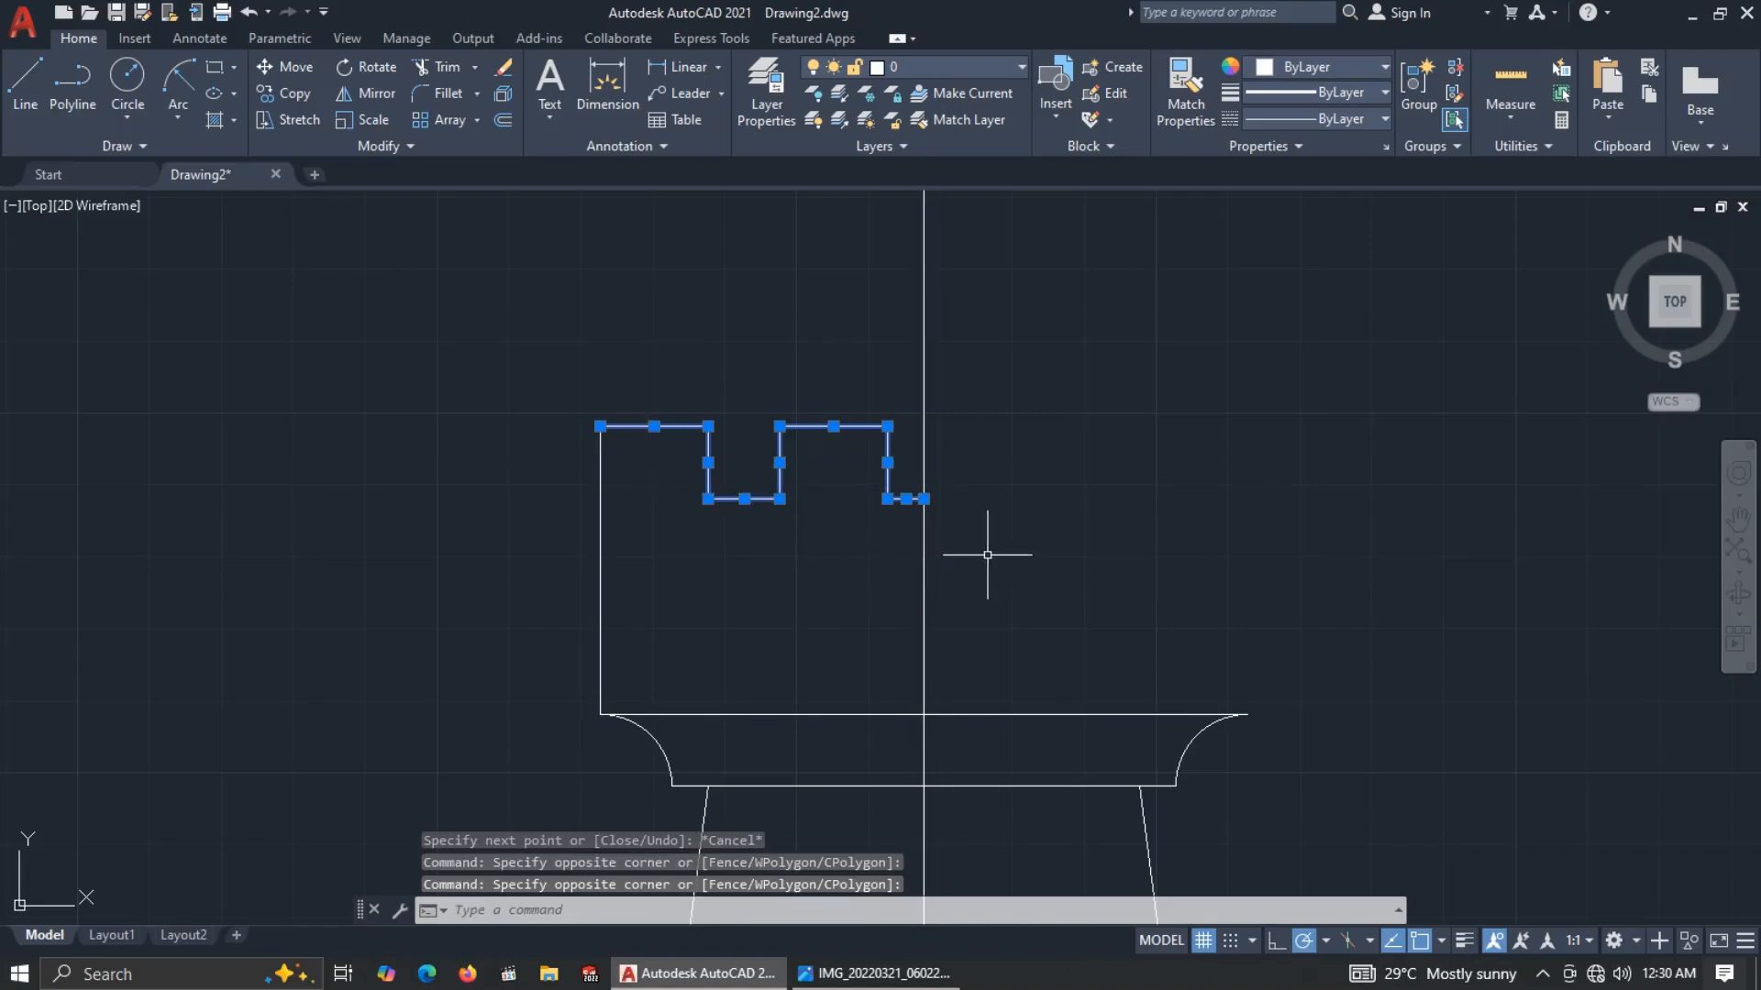
pyautogui.scroll(-2, 986, 556)
pyautogui.moveTo(1033, 562); pyautogui.dragTo(906, 540, button='middle')
pyautogui.scroll(2, 881, 535)
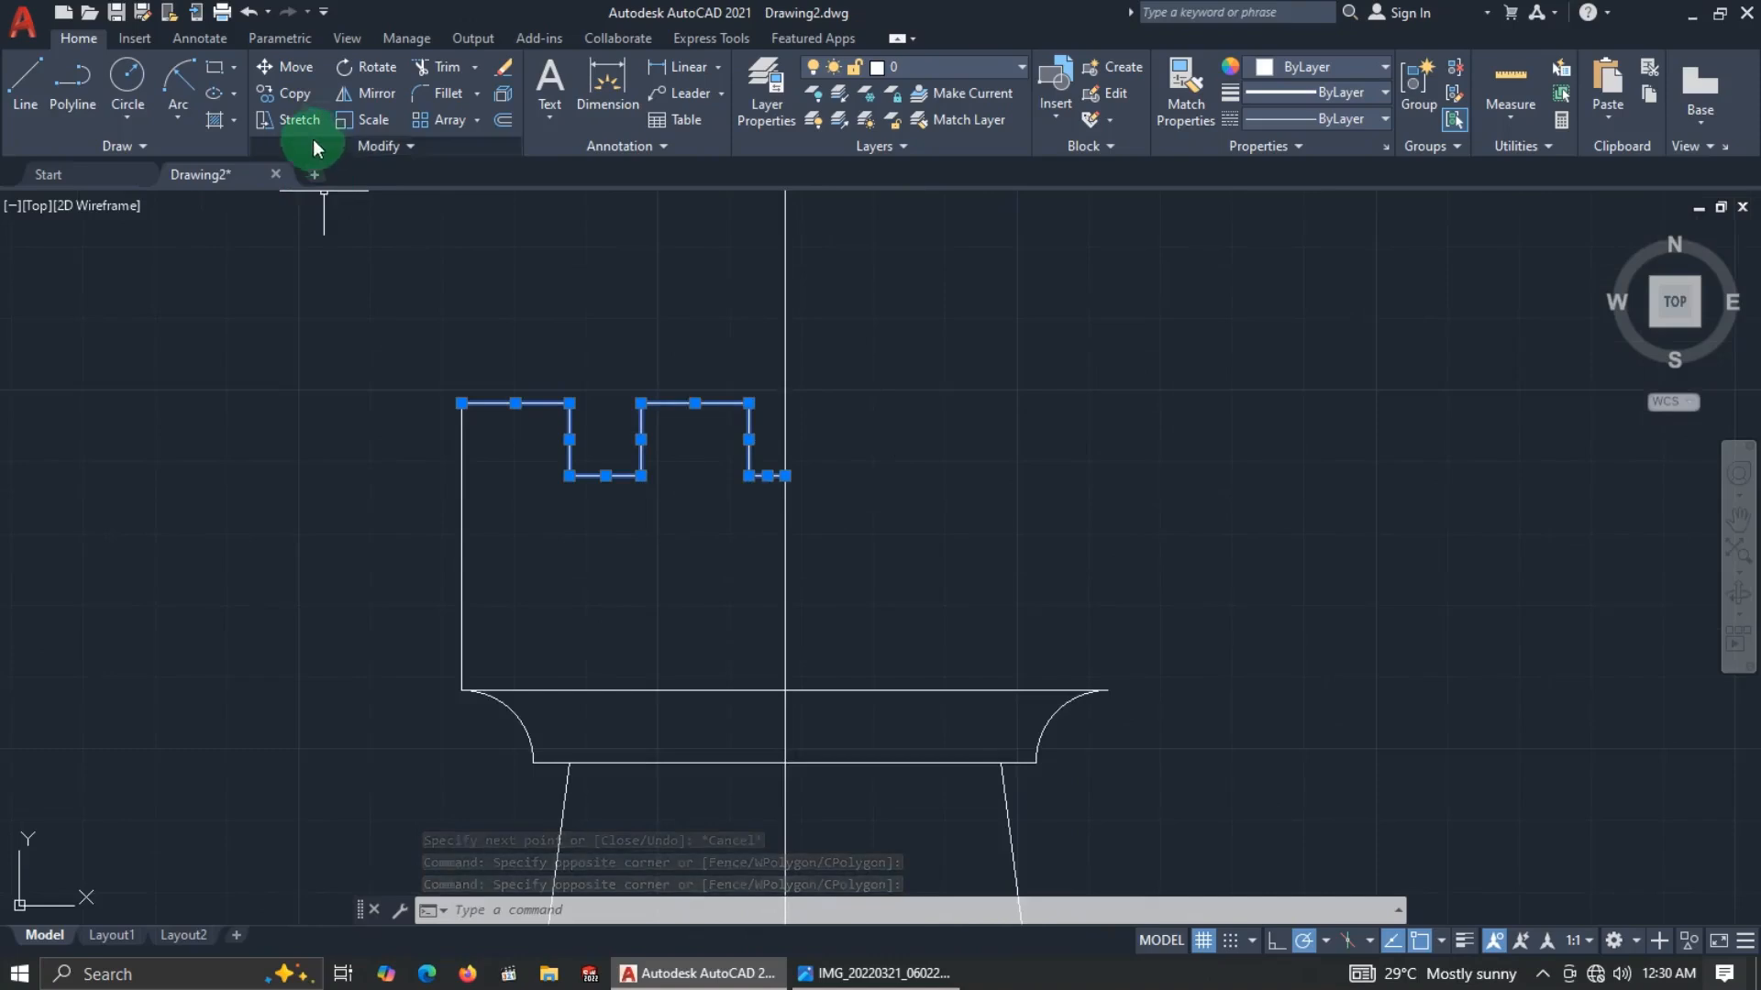
pyautogui.click(377, 93)
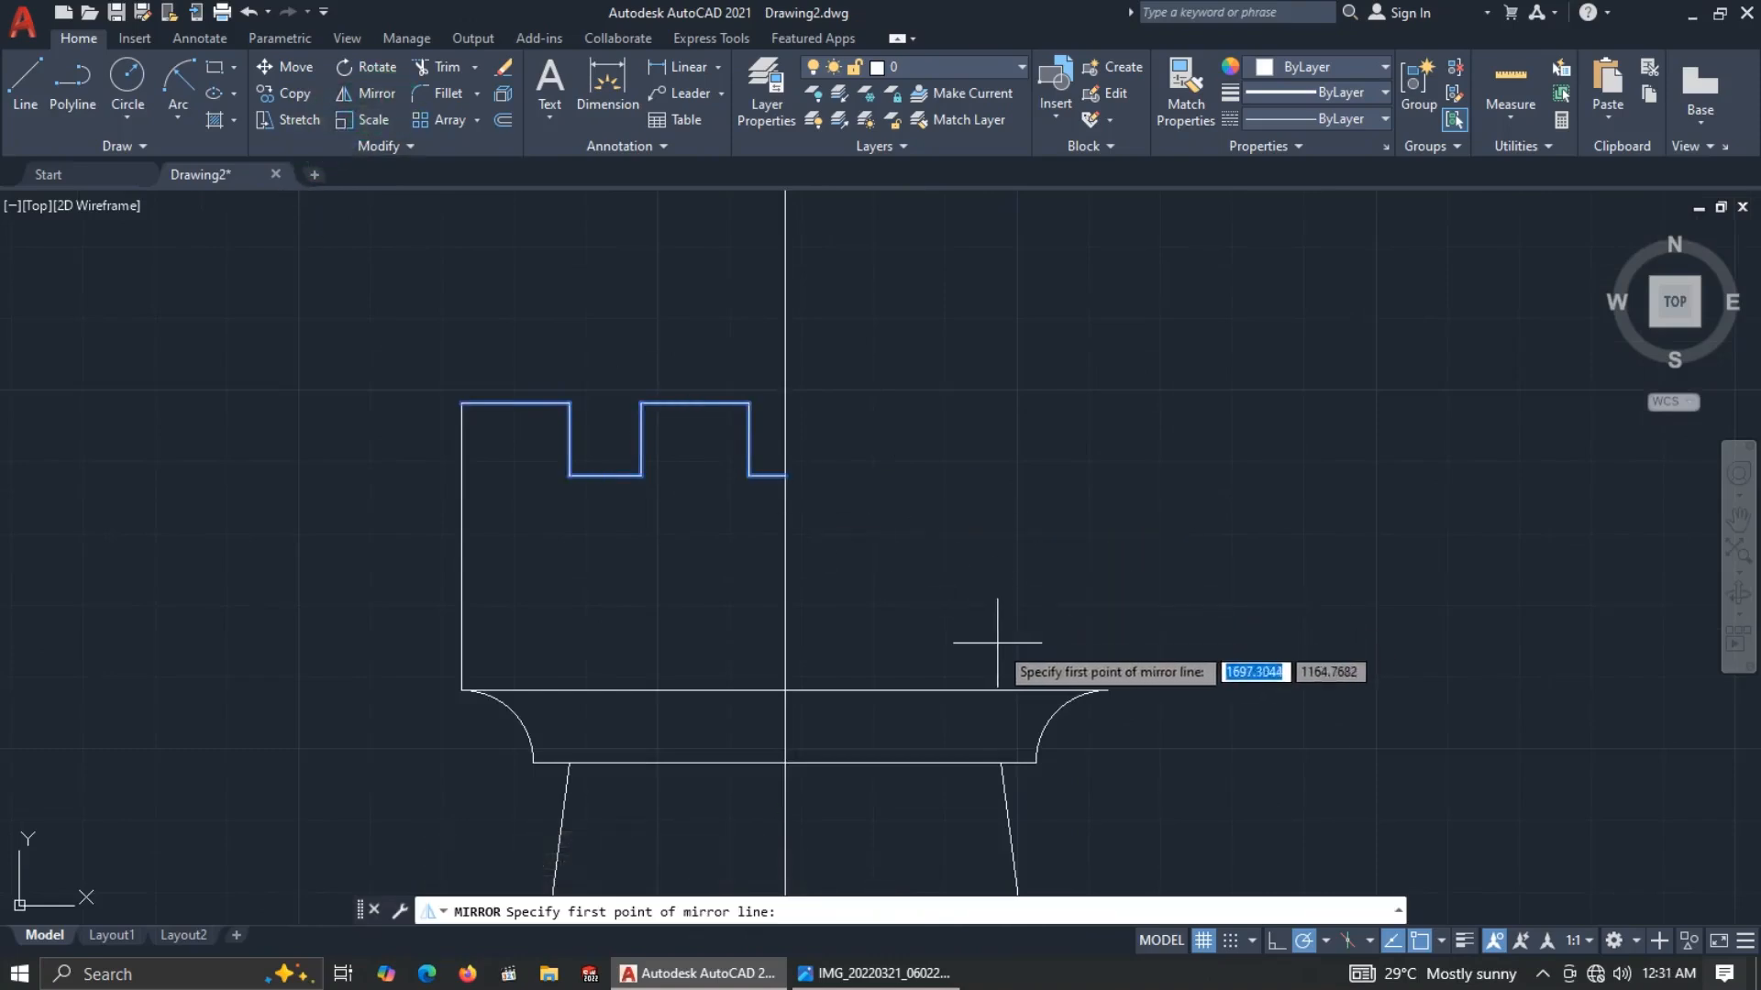
pyautogui.click(785, 689)
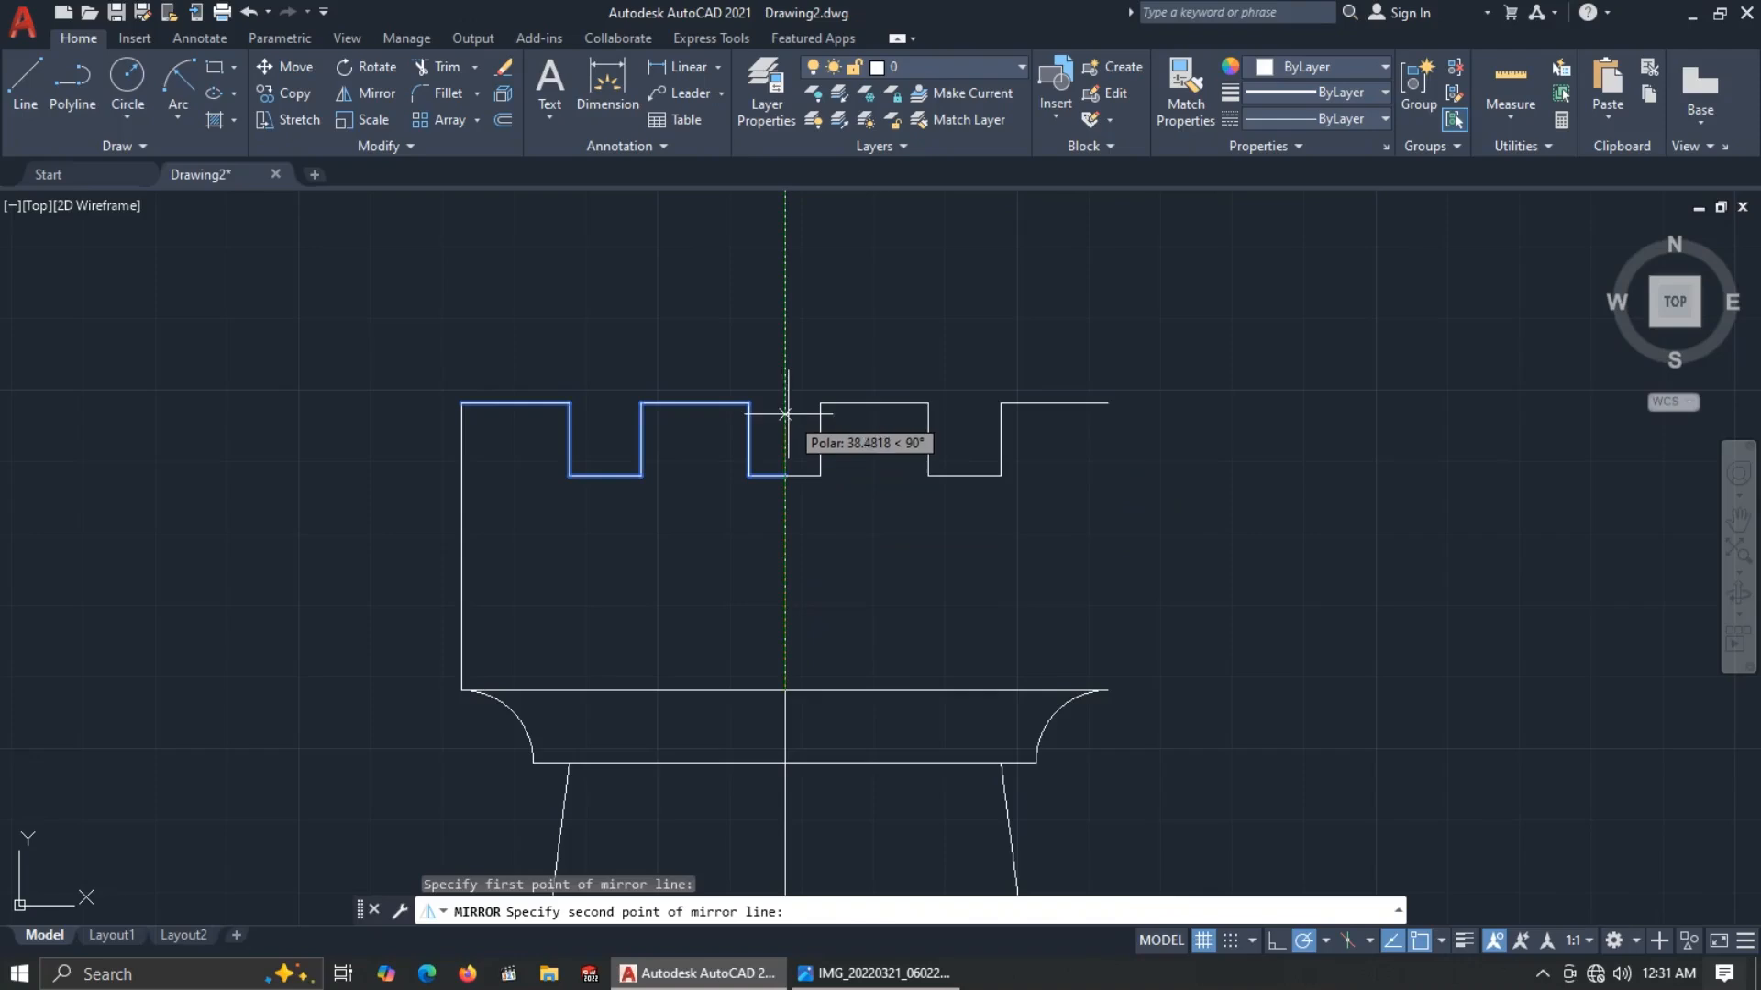
pyautogui.press('Escape')
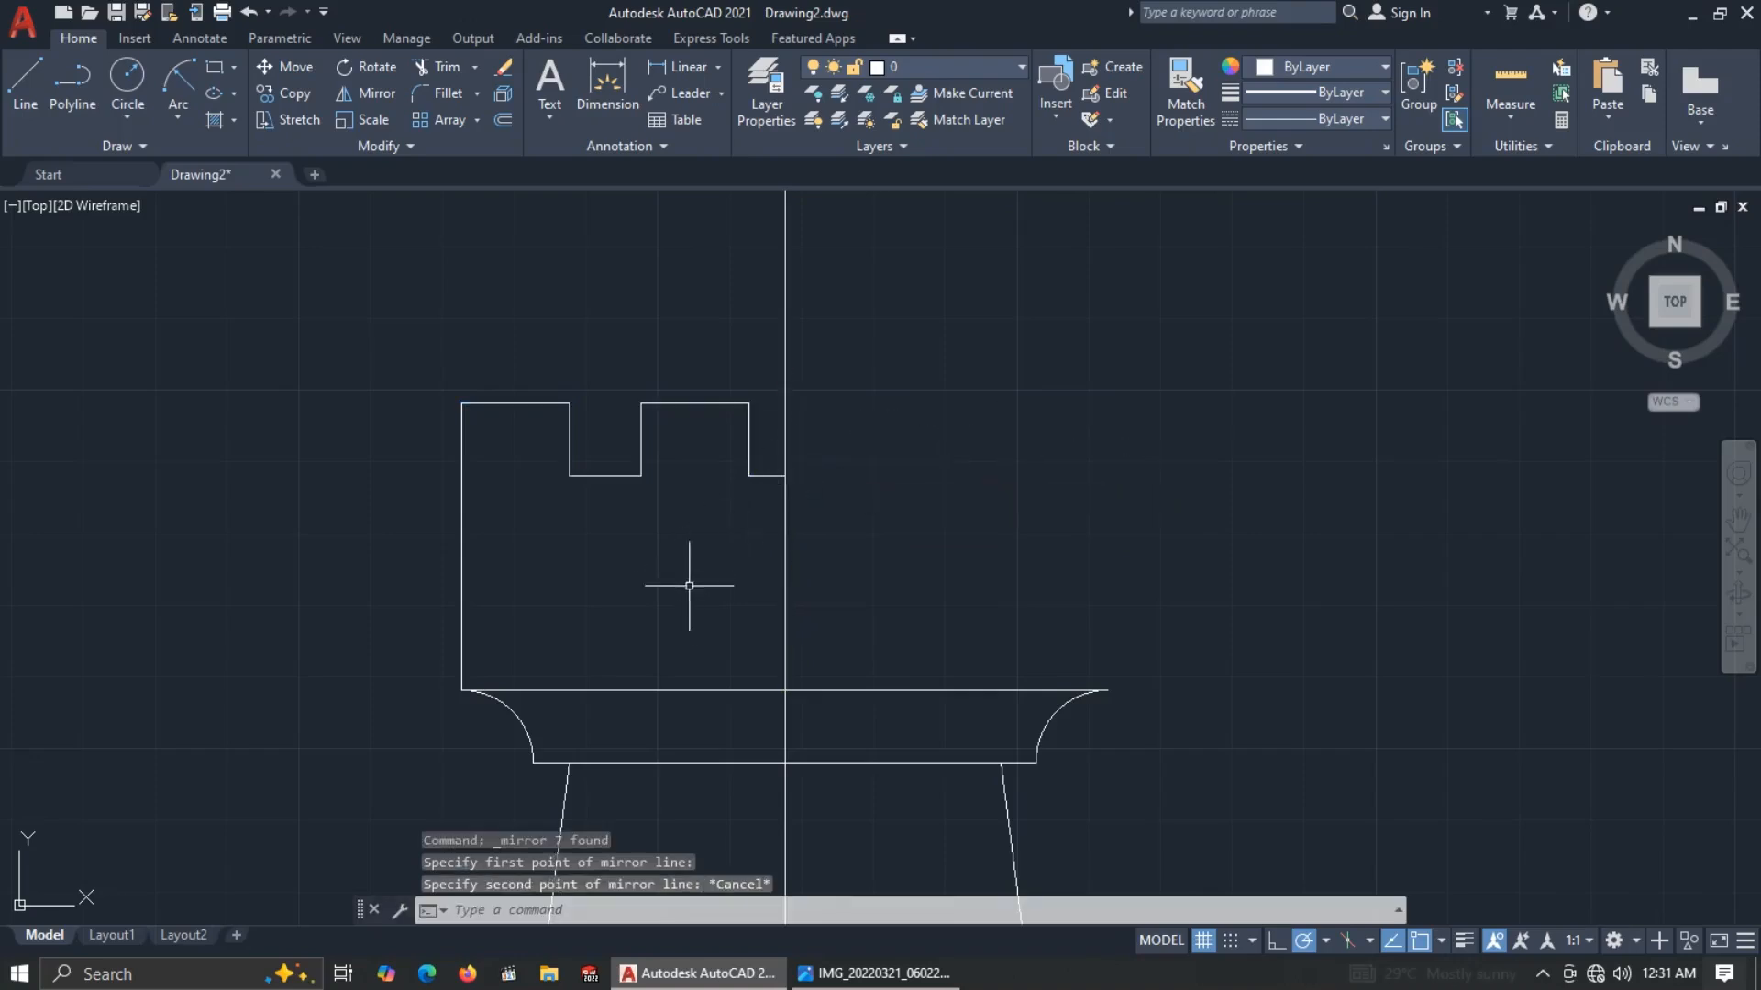
# Mirror the left battlement outline together with the left tower wall about the vertical axis, keeping the source objects.
pyautogui.click(316, 306)
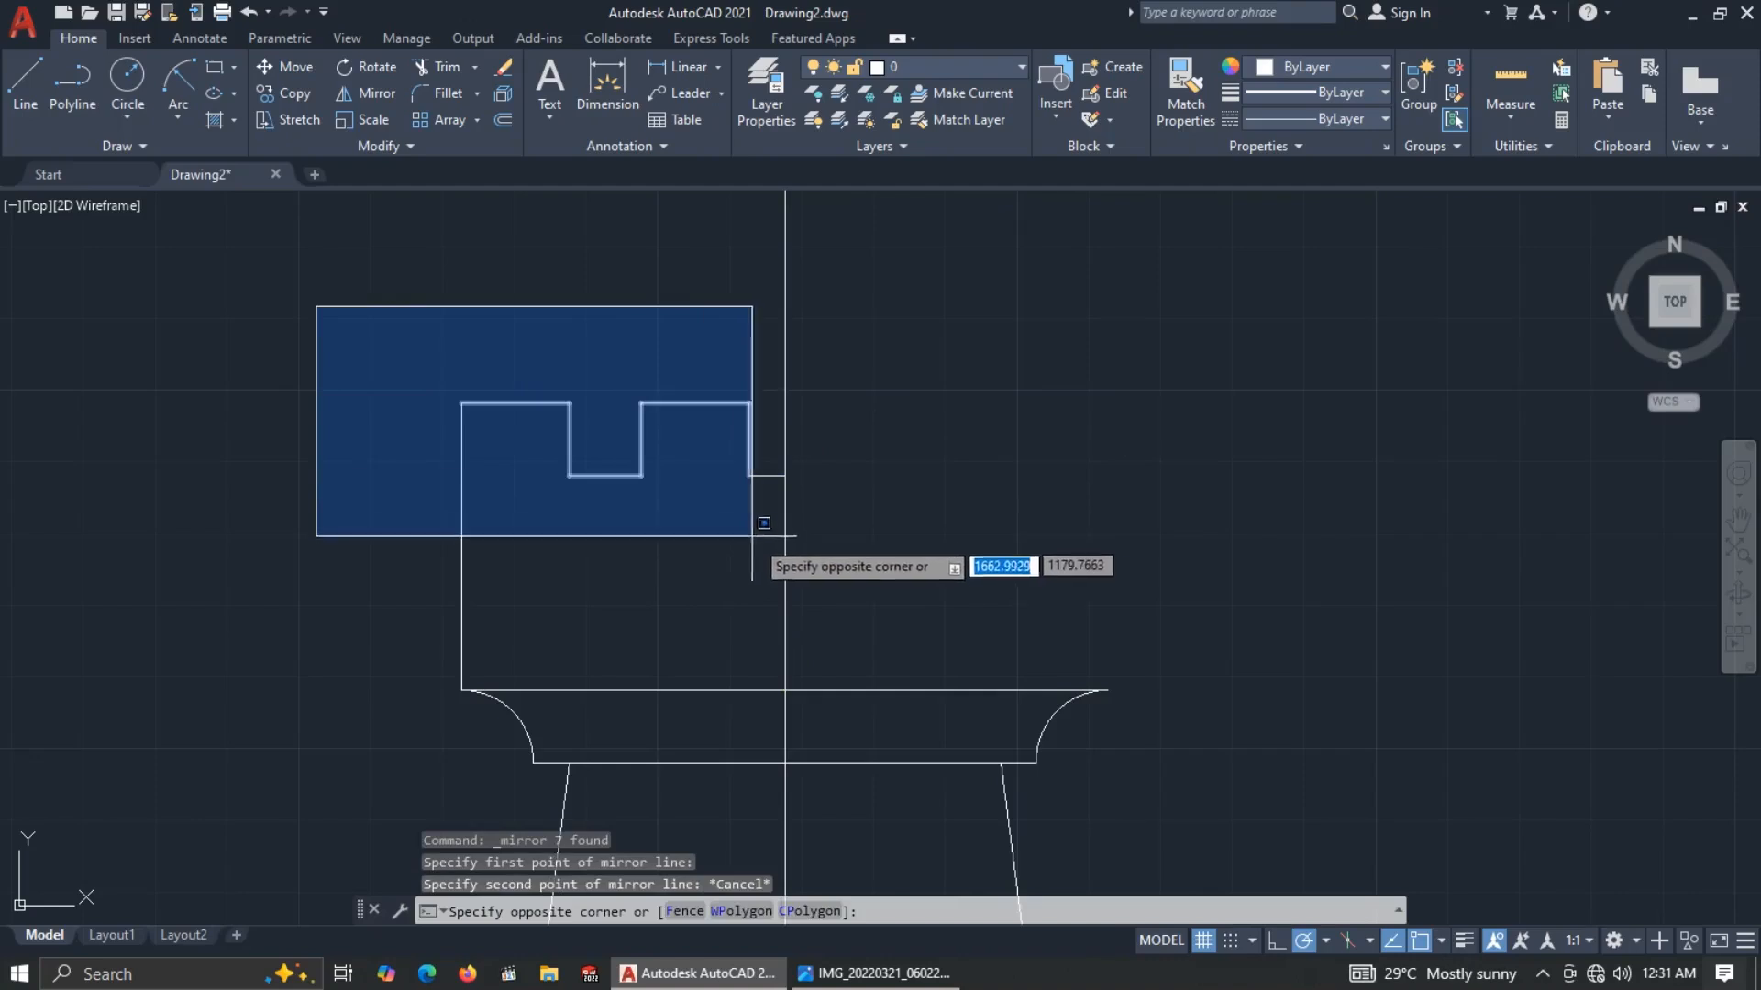
pyautogui.click(799, 562)
pyautogui.click(629, 597)
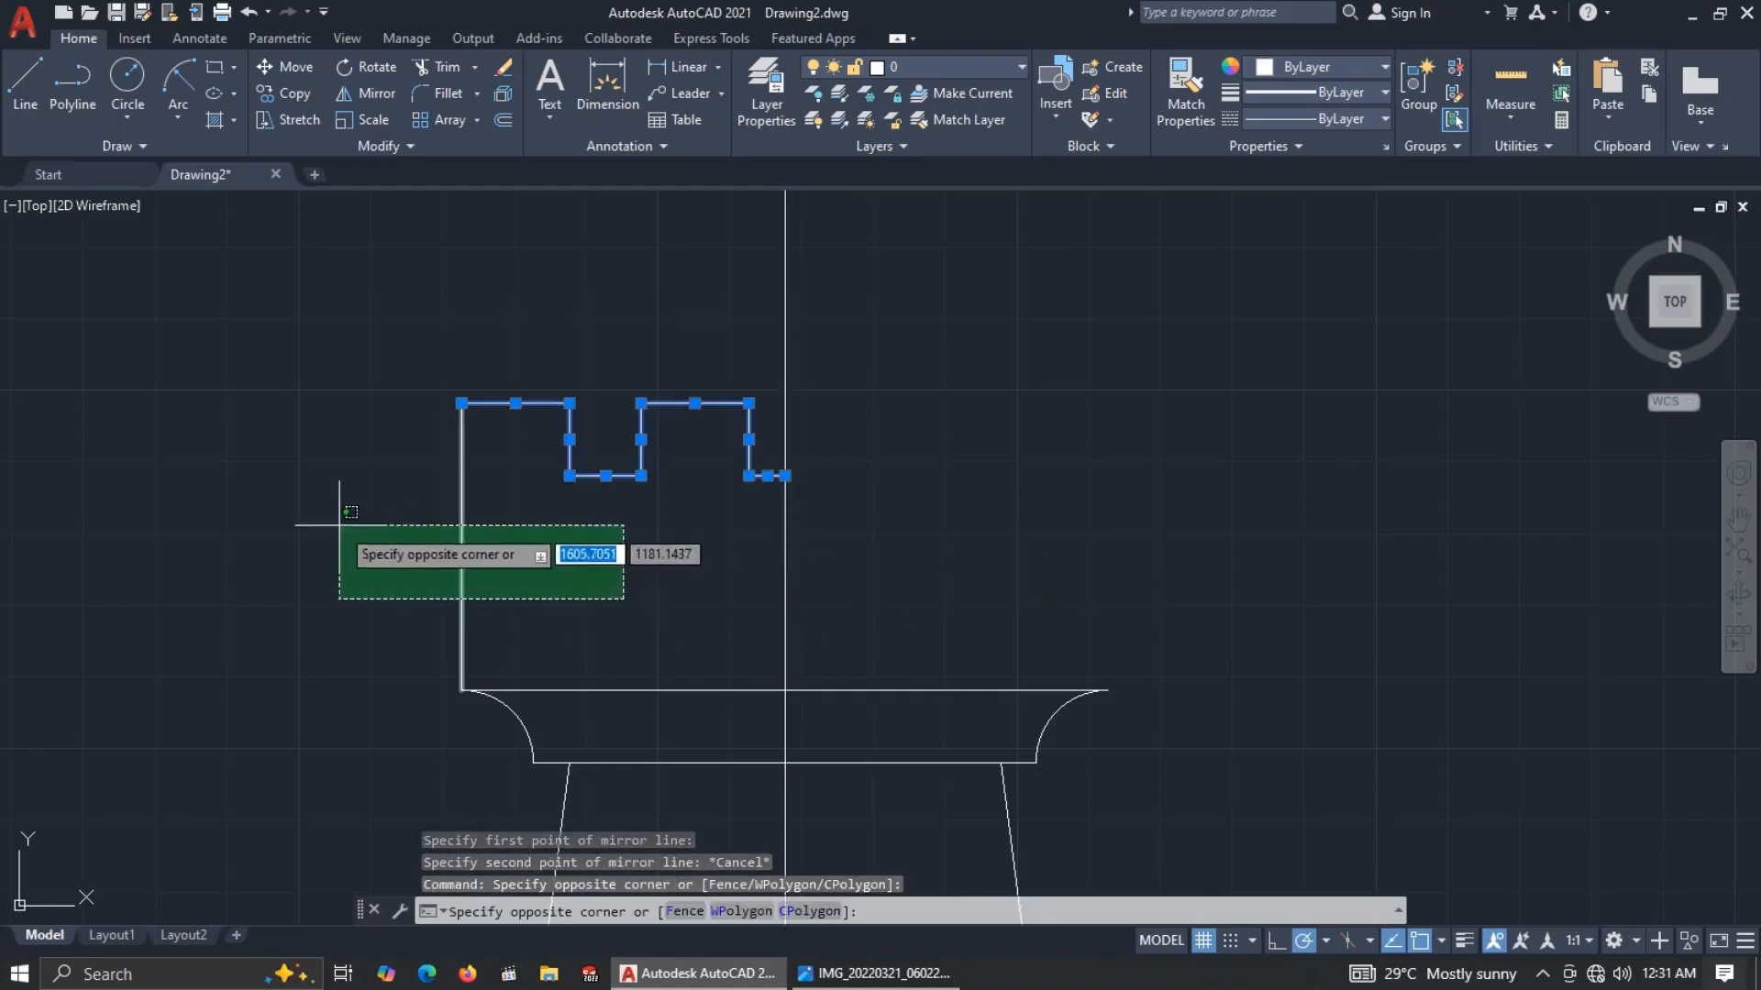
pyautogui.click(335, 522)
pyautogui.write('mi')
pyautogui.press('Return')
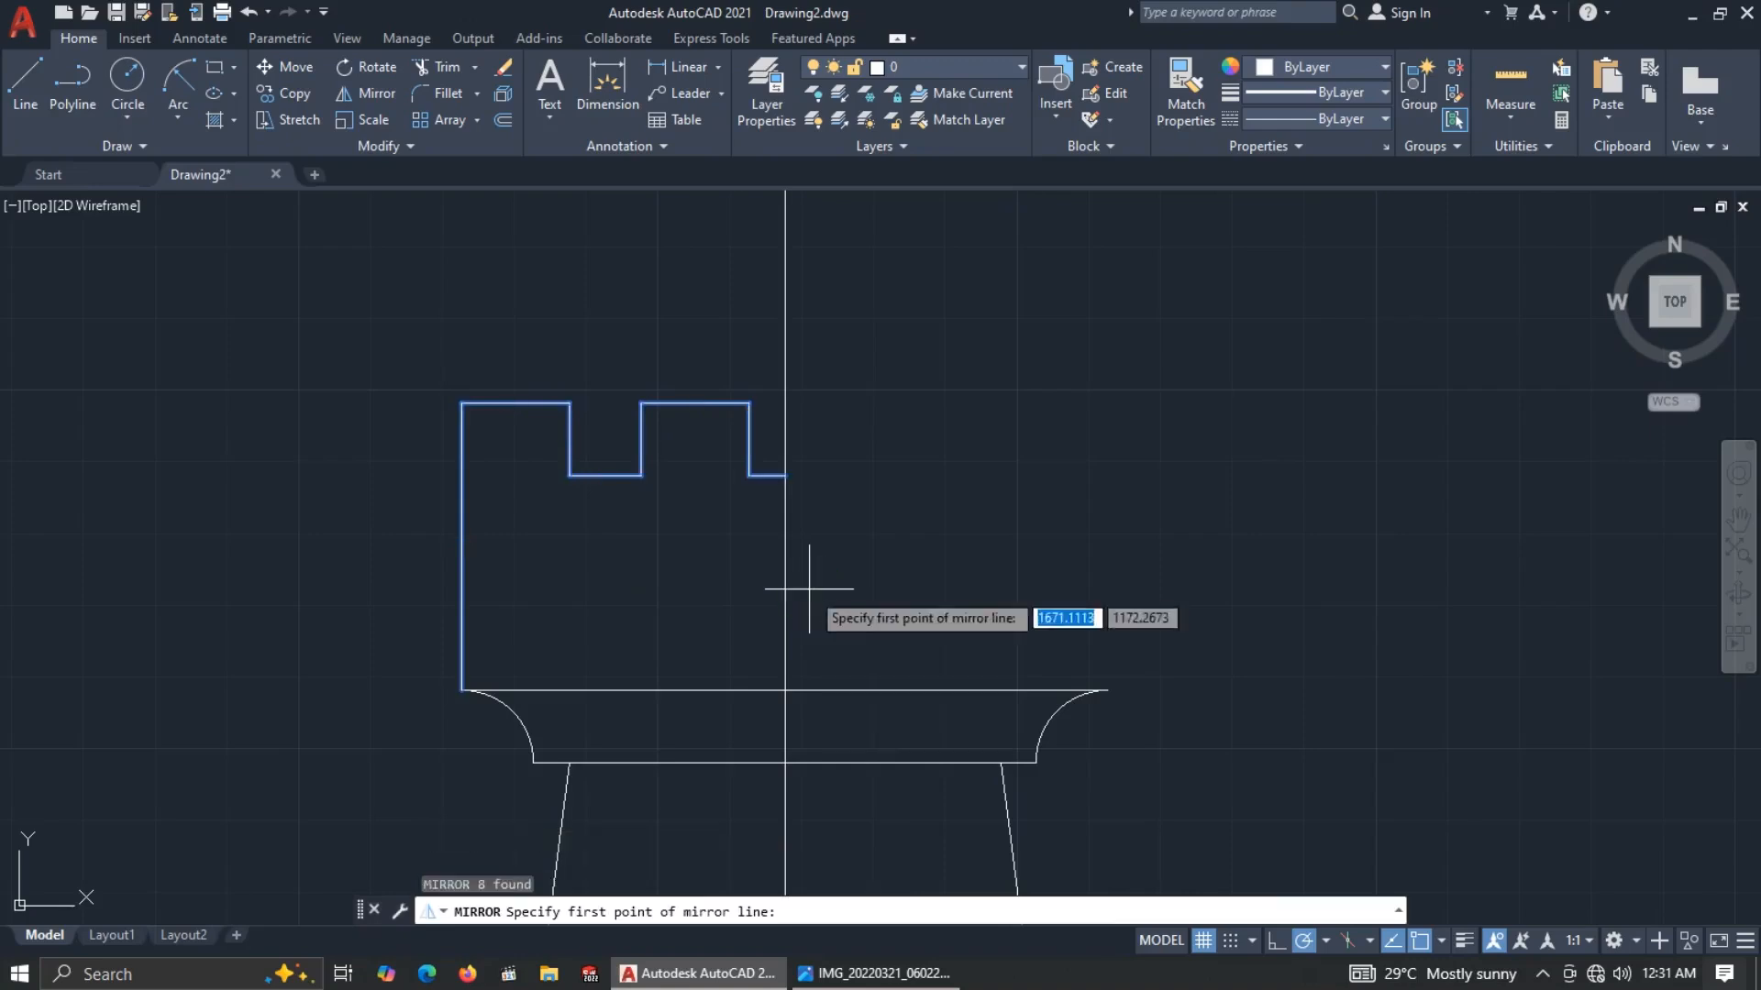
pyautogui.click(785, 690)
pyautogui.click(790, 561)
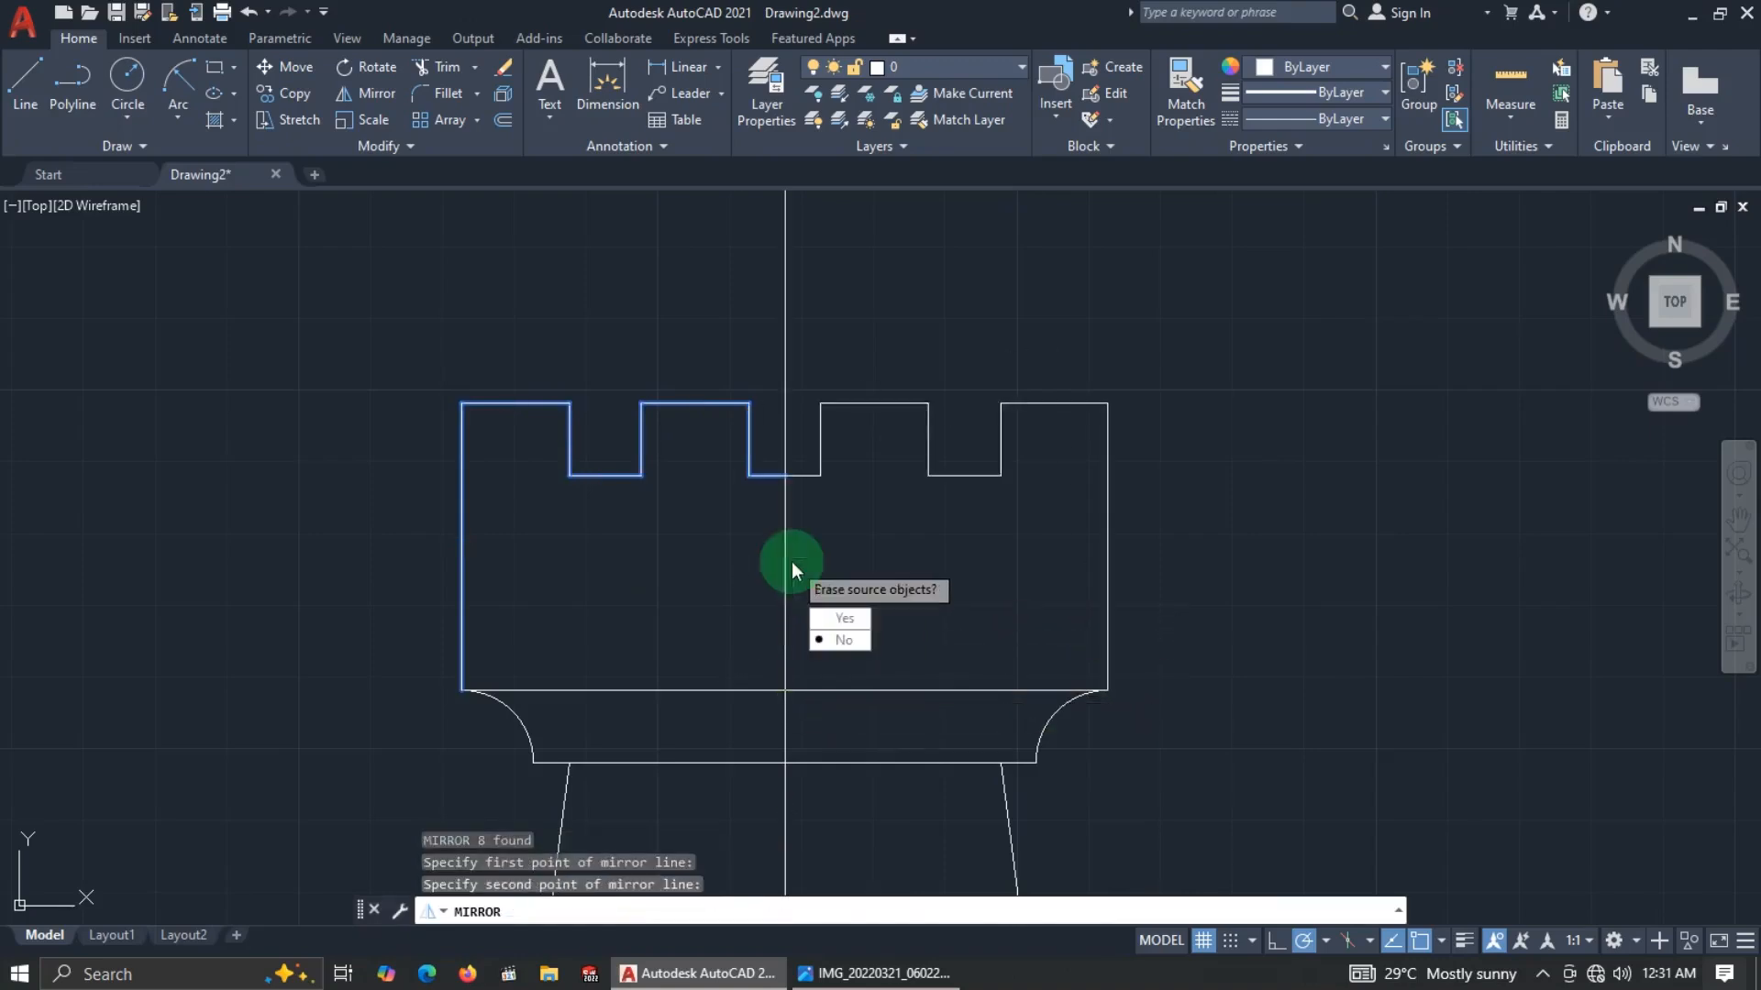
pyautogui.press('Return')
# Trim both straight body walls where they run inside the curved lower bulges, and the right wall's remainder inside the base.
pyautogui.scroll(-2, 881, 553)
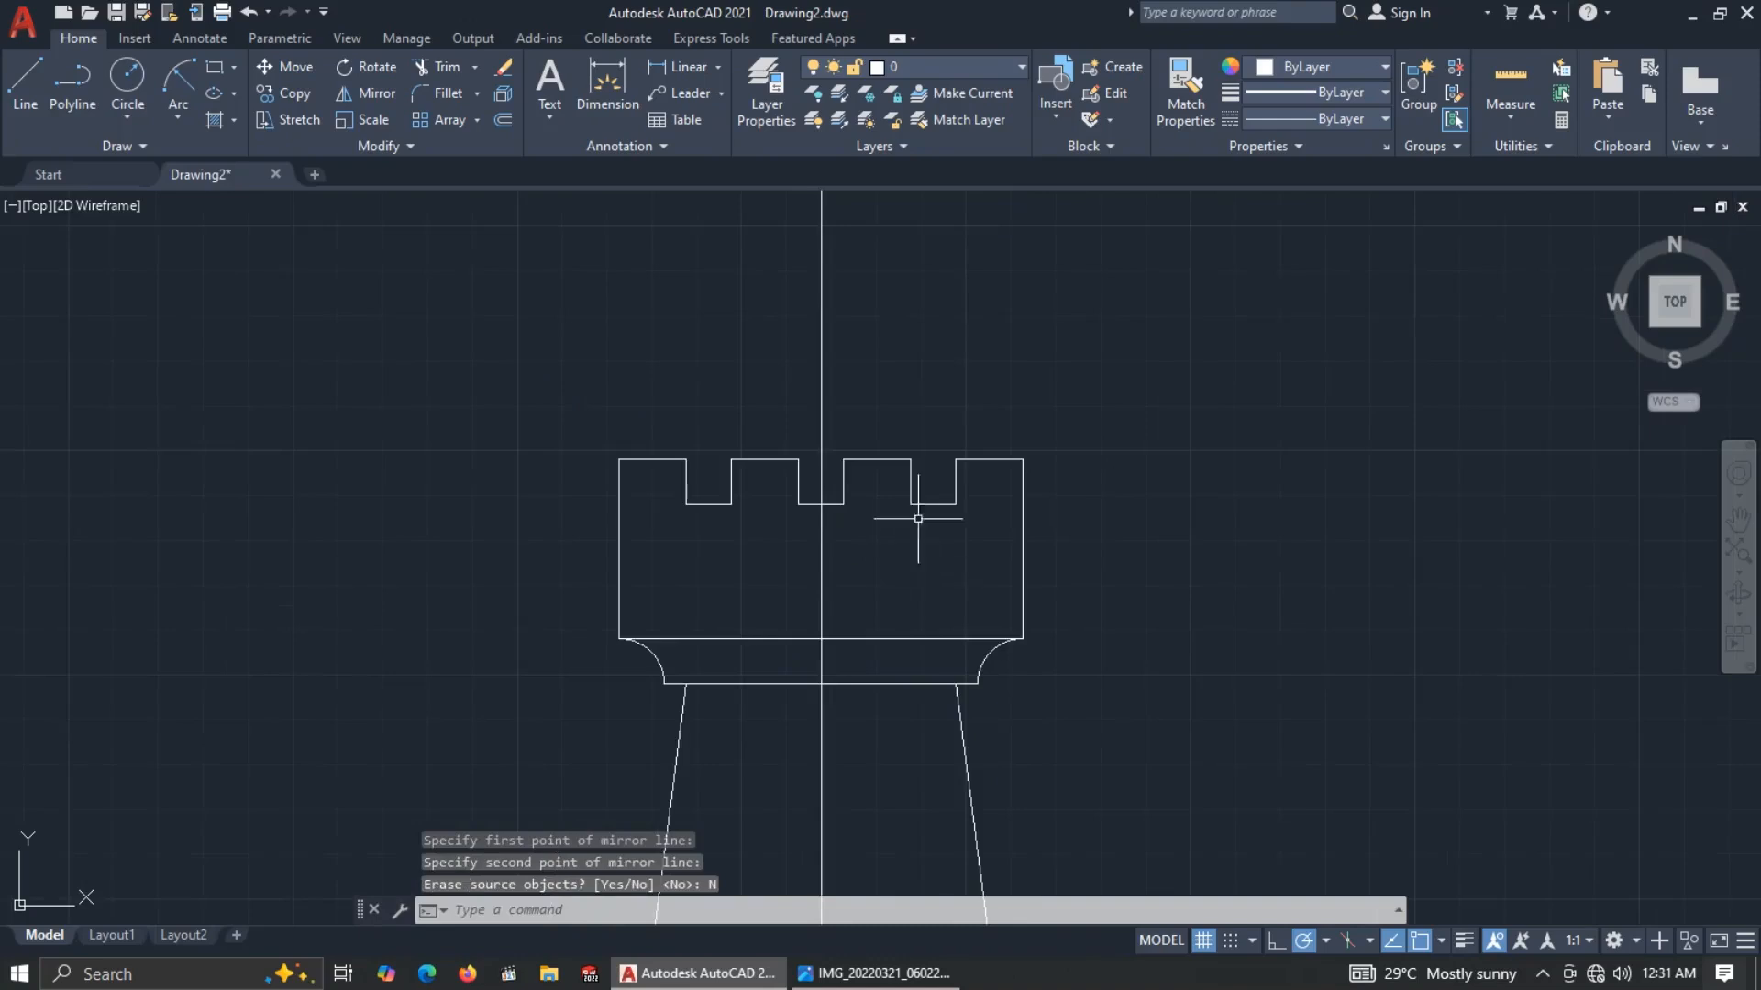
pyautogui.scroll(-3, 919, 462)
pyautogui.scroll(5, 830, 617)
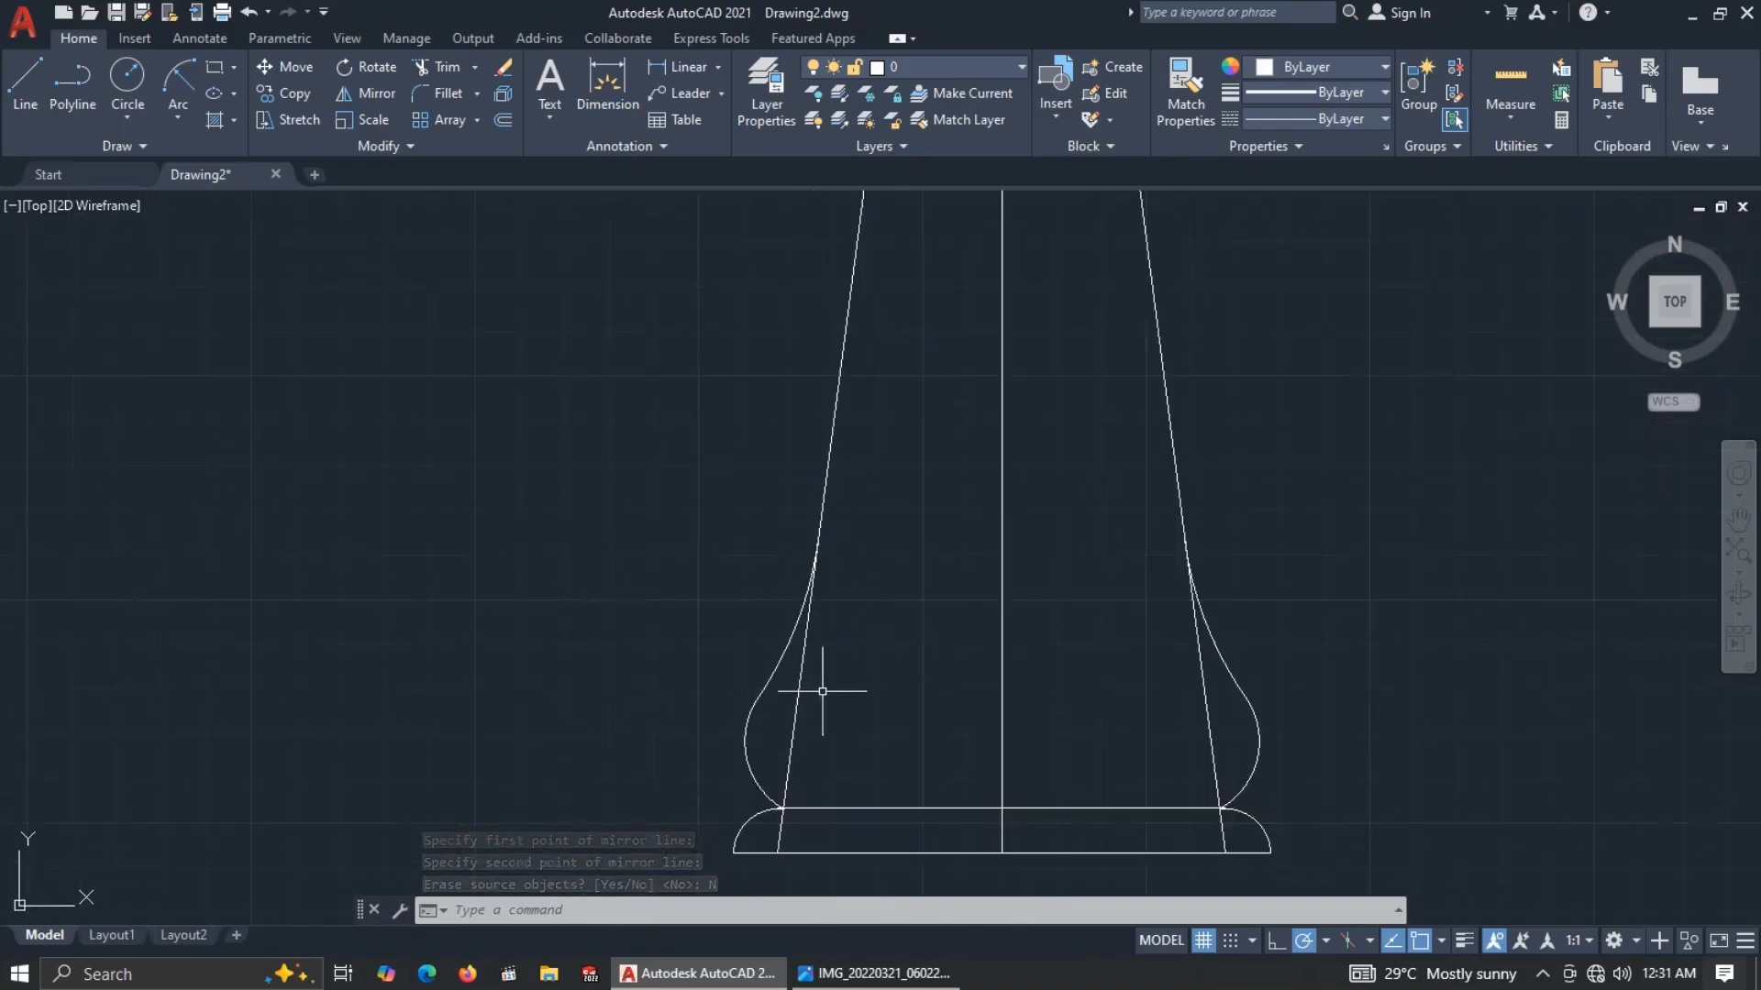
pyautogui.write('tr')
pyautogui.press('Return')
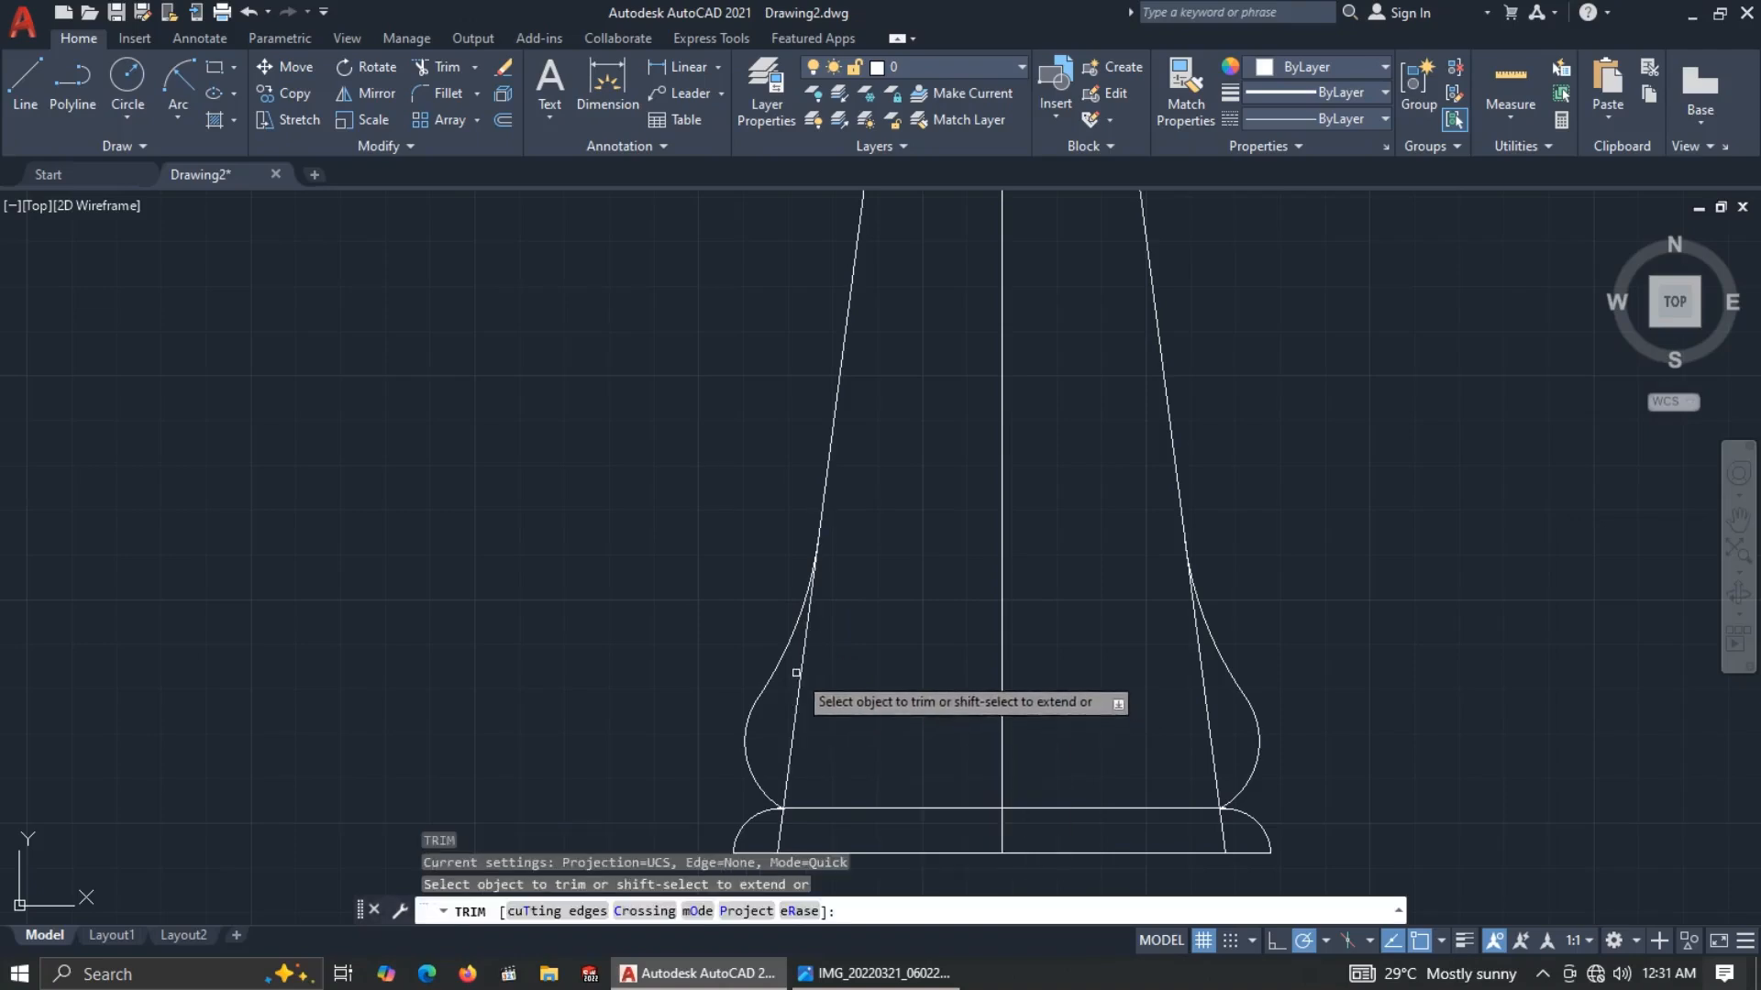
pyautogui.moveTo(794, 675); pyautogui.dragTo(795, 676)
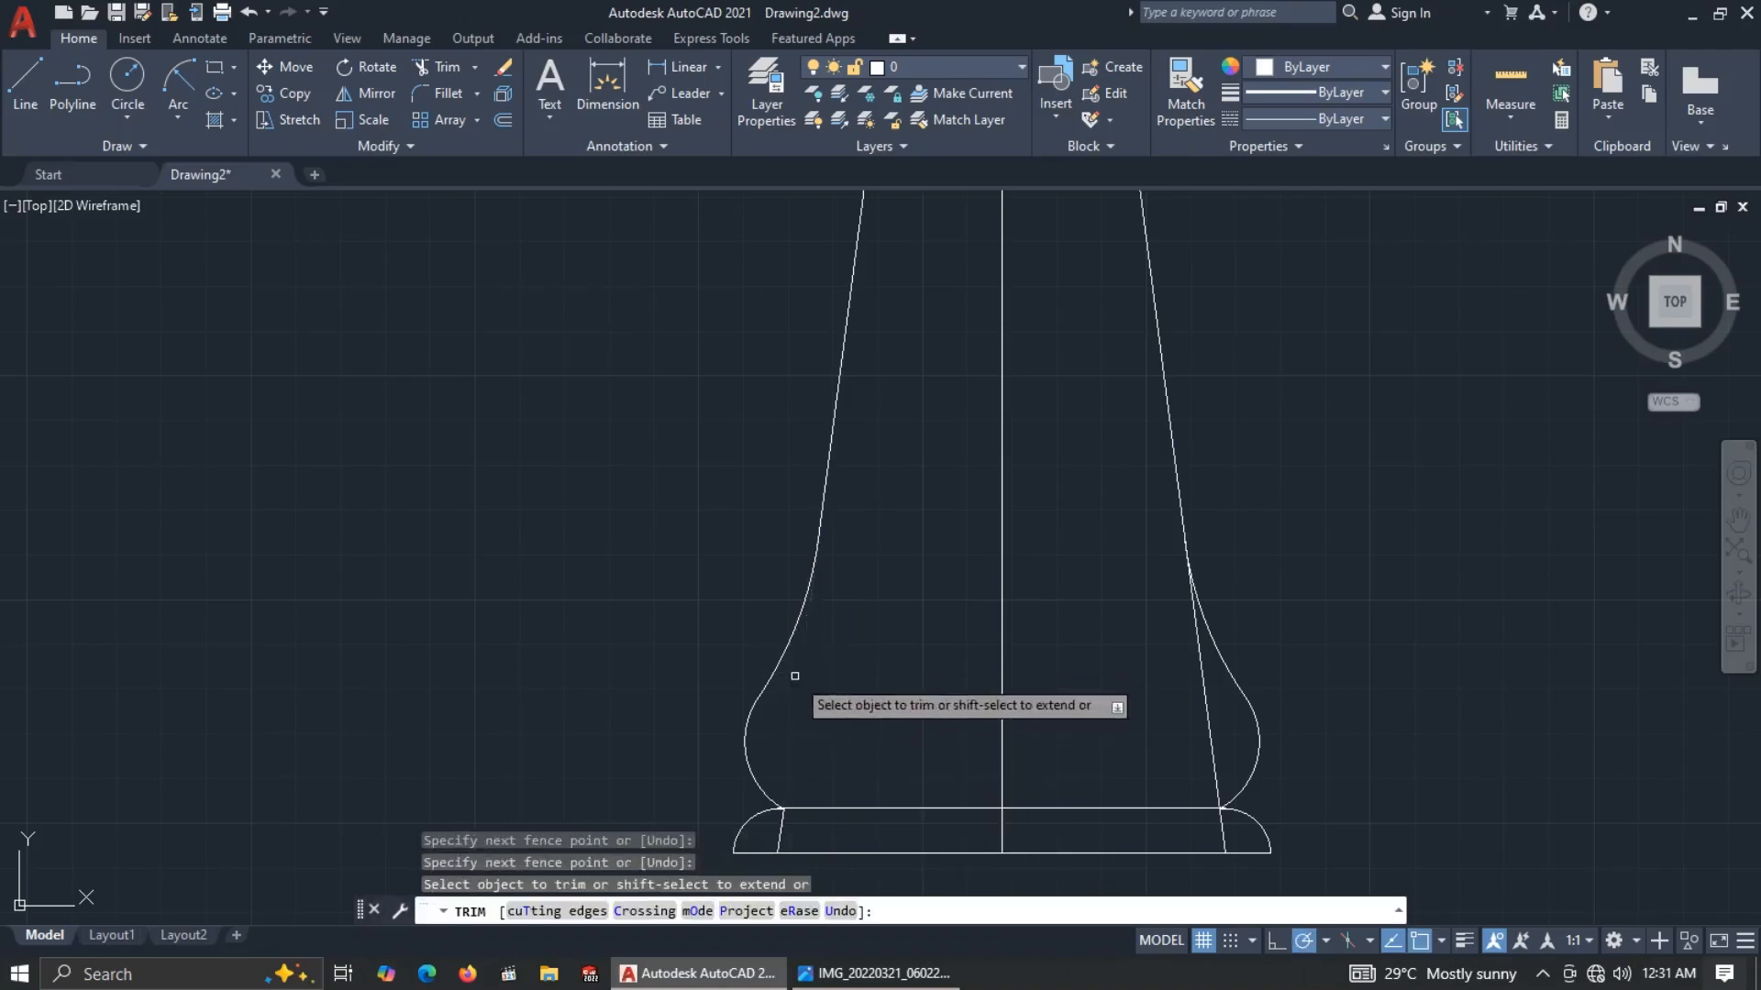
pyautogui.click(1205, 729)
pyautogui.click(1221, 832)
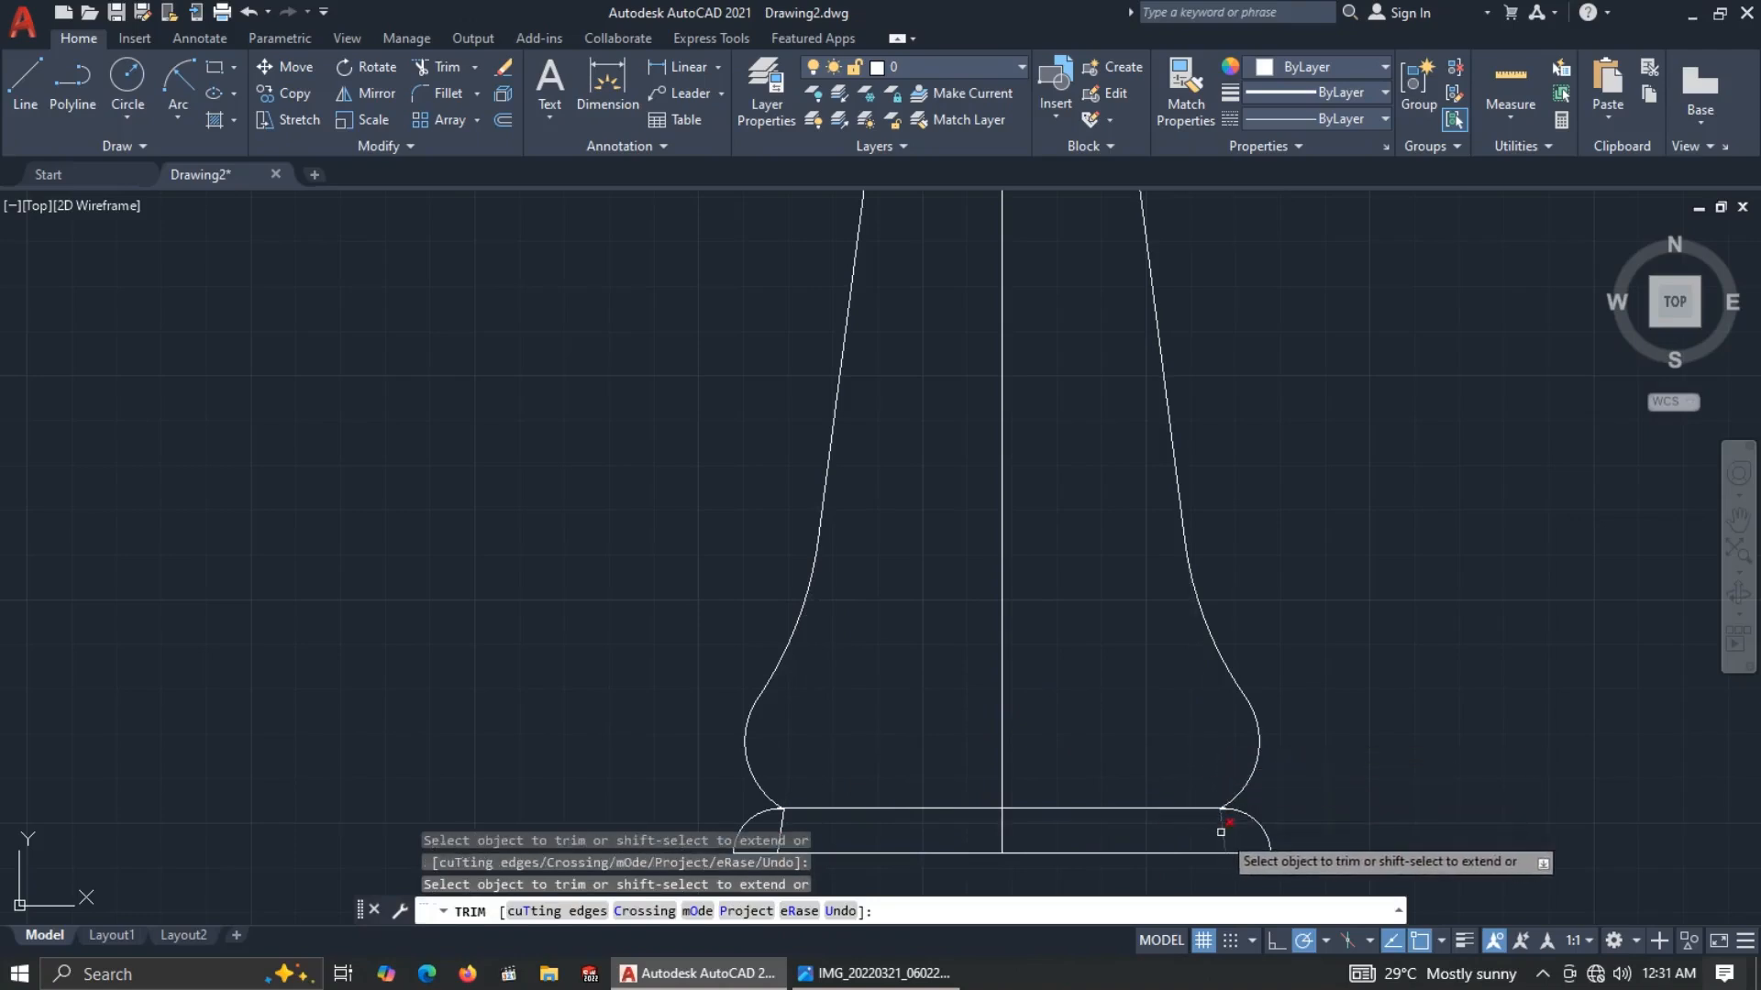
# Trim the left wall's remainder inside the base, plus the tiny arc and line overhangs at the left body-to-base junction.
pyautogui.scroll(6, 804, 816)
pyautogui.scroll(5, 806, 814)
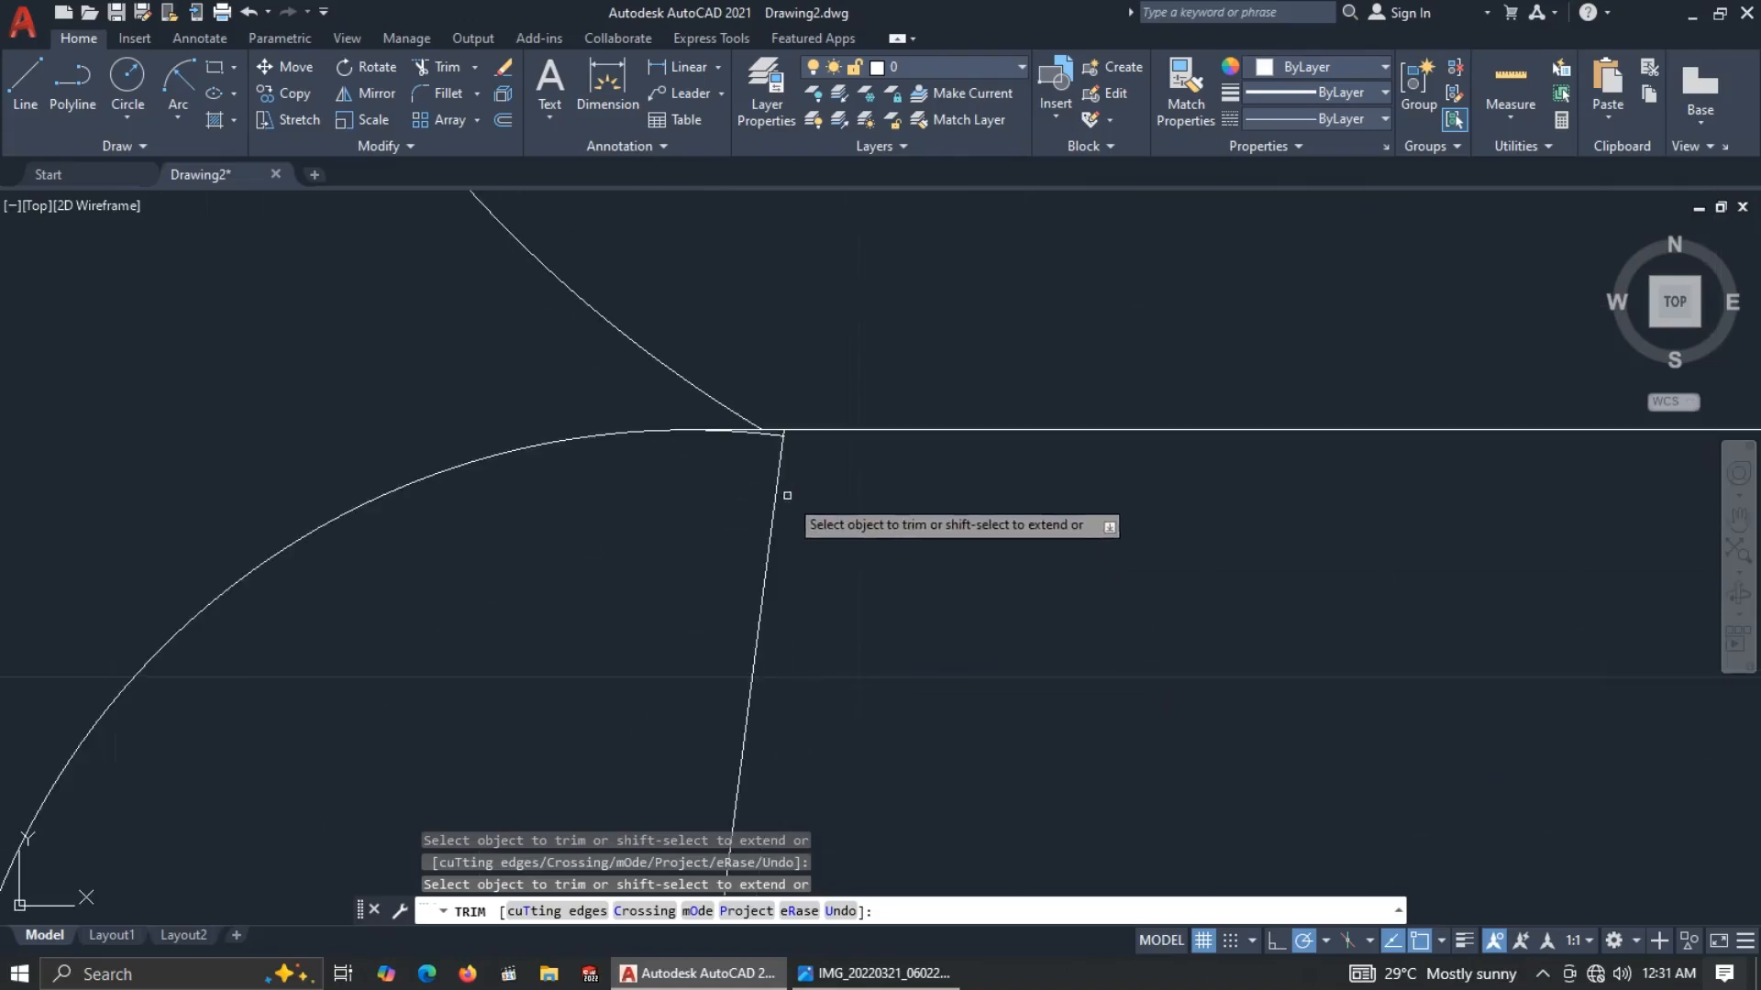
pyautogui.click(786, 495)
pyautogui.click(707, 511)
pyautogui.press('Return')
pyautogui.scroll(2, 752, 441)
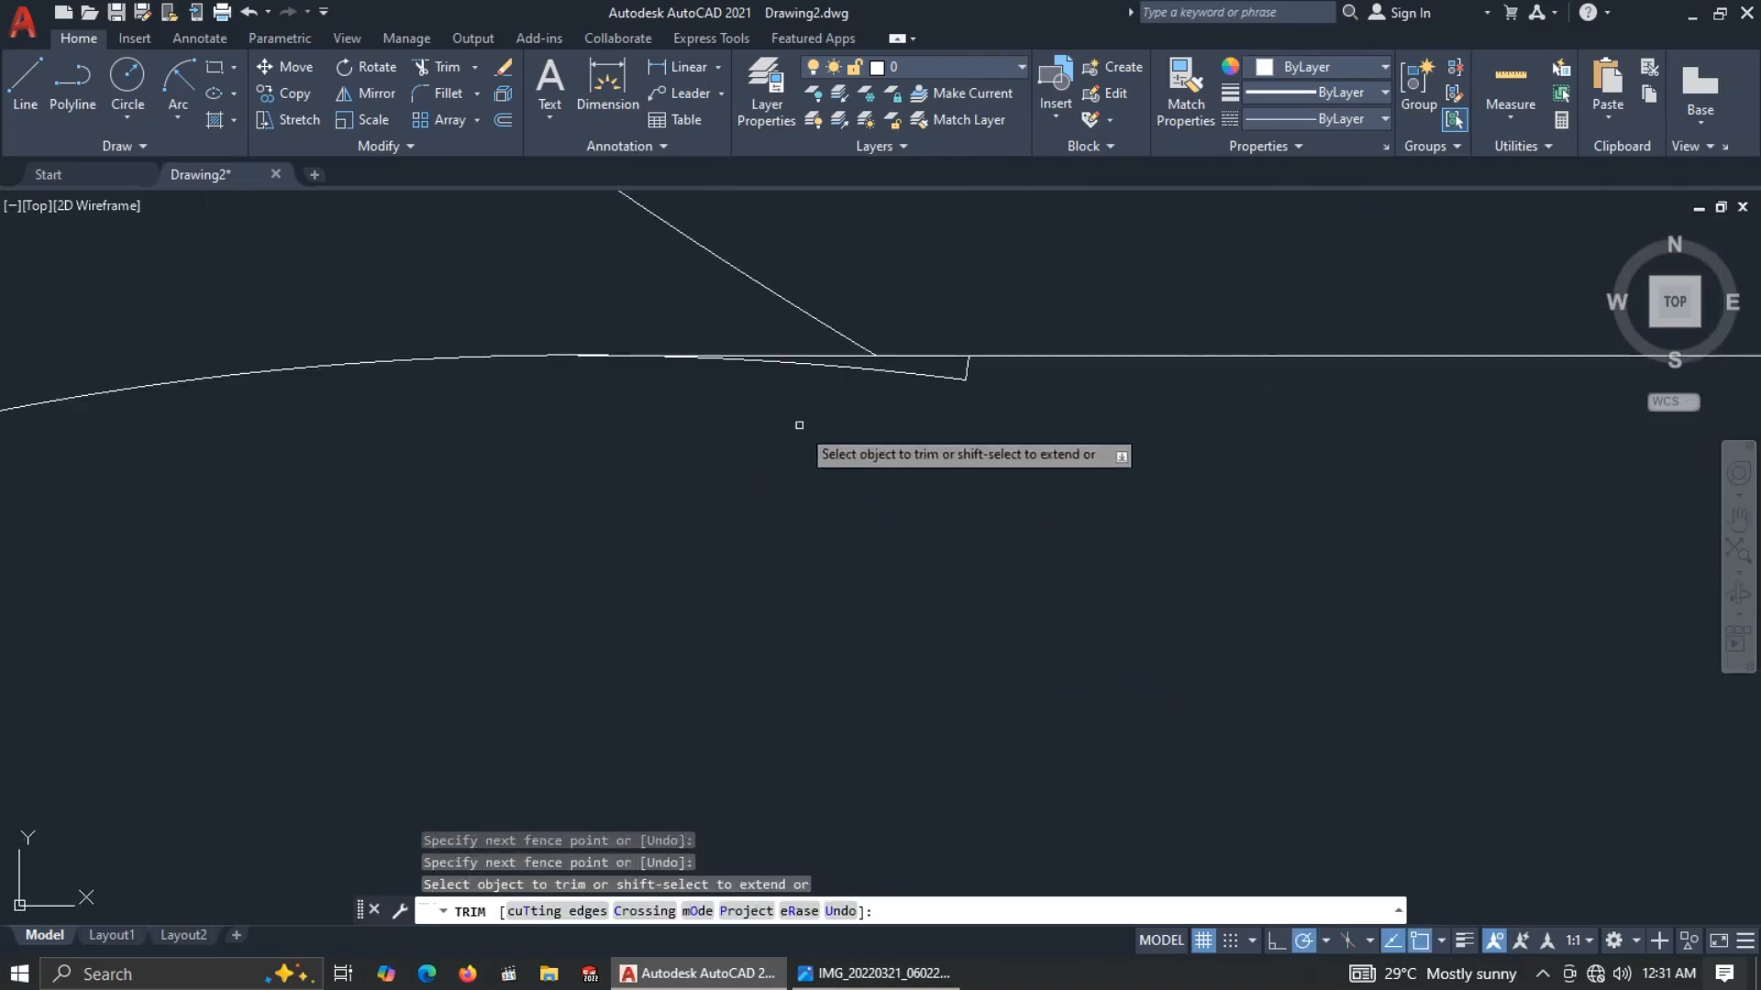
pyautogui.click(885, 373)
pyautogui.click(968, 370)
# Trim the tiny leftover overhang where the right body curve meets the base, and end the Trim command.
pyautogui.scroll(-6, 968, 370)
pyautogui.scroll(8, 744, 440)
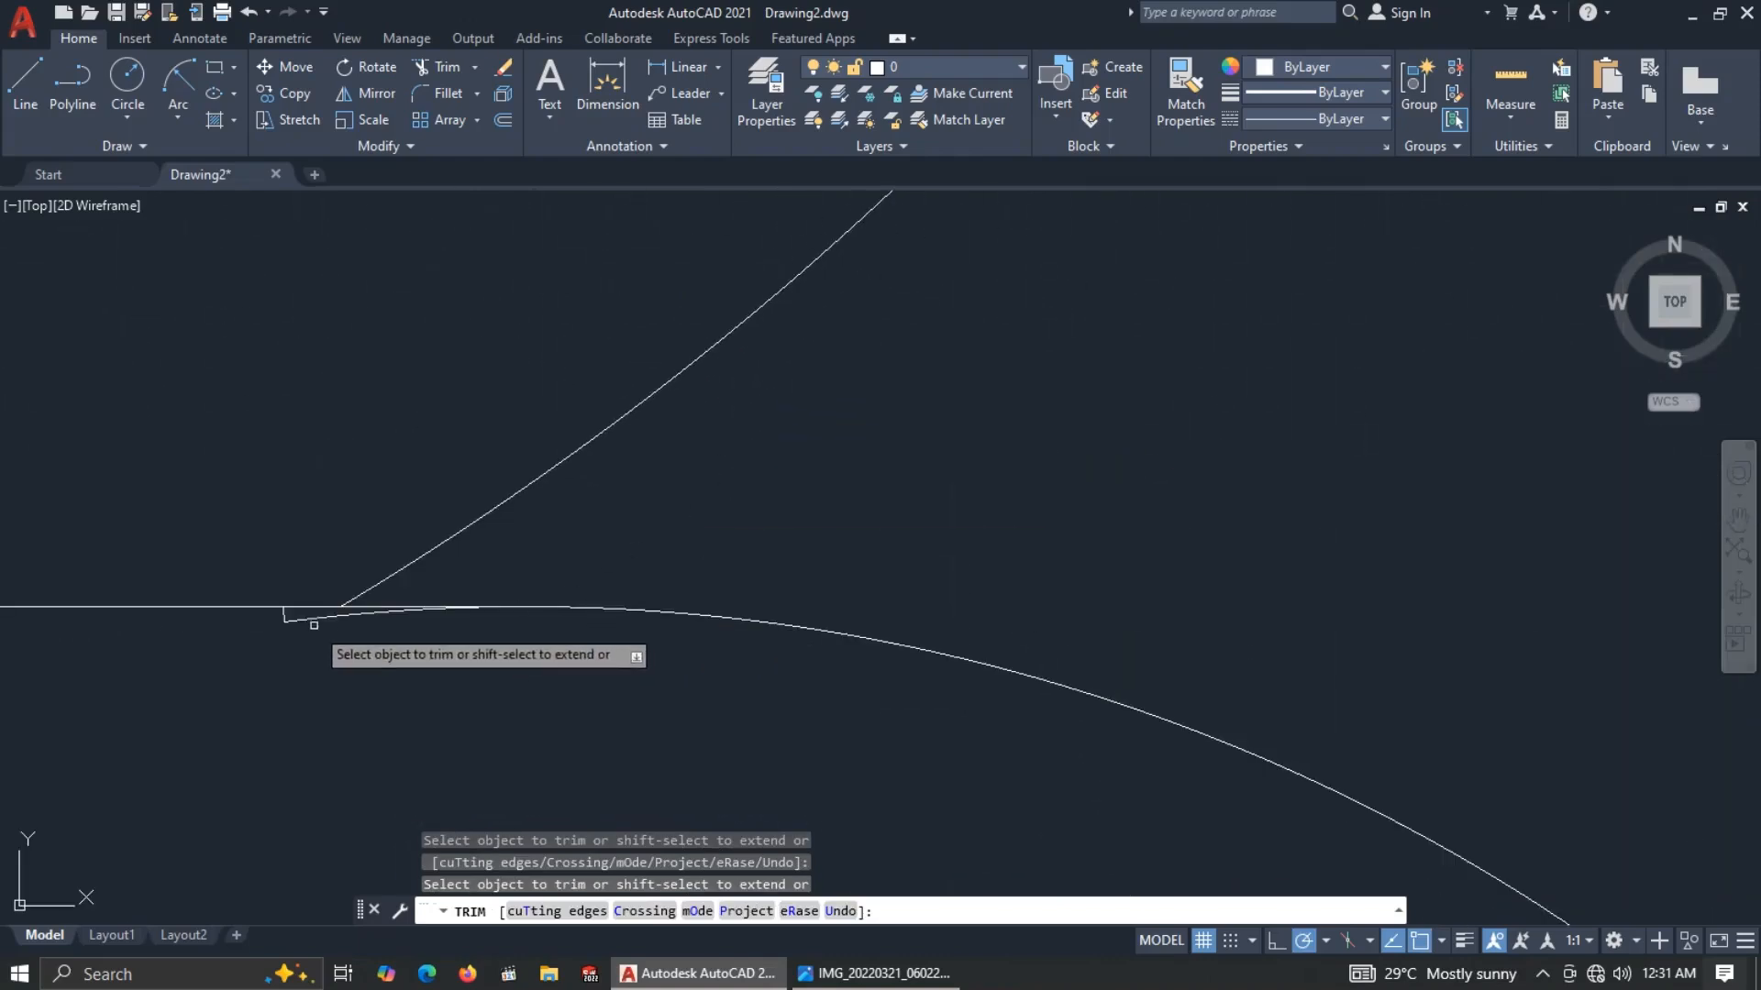
pyautogui.click(281, 614)
pyautogui.scroll(-2, 446, 629)
pyautogui.scroll(-5, 589, 590)
pyautogui.moveTo(712, 562)
pyautogui.mouseDown(button='middle')
pyautogui.moveTo(959, 675)
pyautogui.moveTo(970, 707)
pyautogui.mouseUp(button='middle')
pyautogui.moveTo(898, 473)
pyautogui.mouseDown(button='middle')
pyautogui.moveTo(985, 678)
pyautogui.moveTo(966, 550)
pyautogui.mouseUp(button='middle')
pyautogui.press('Escape')
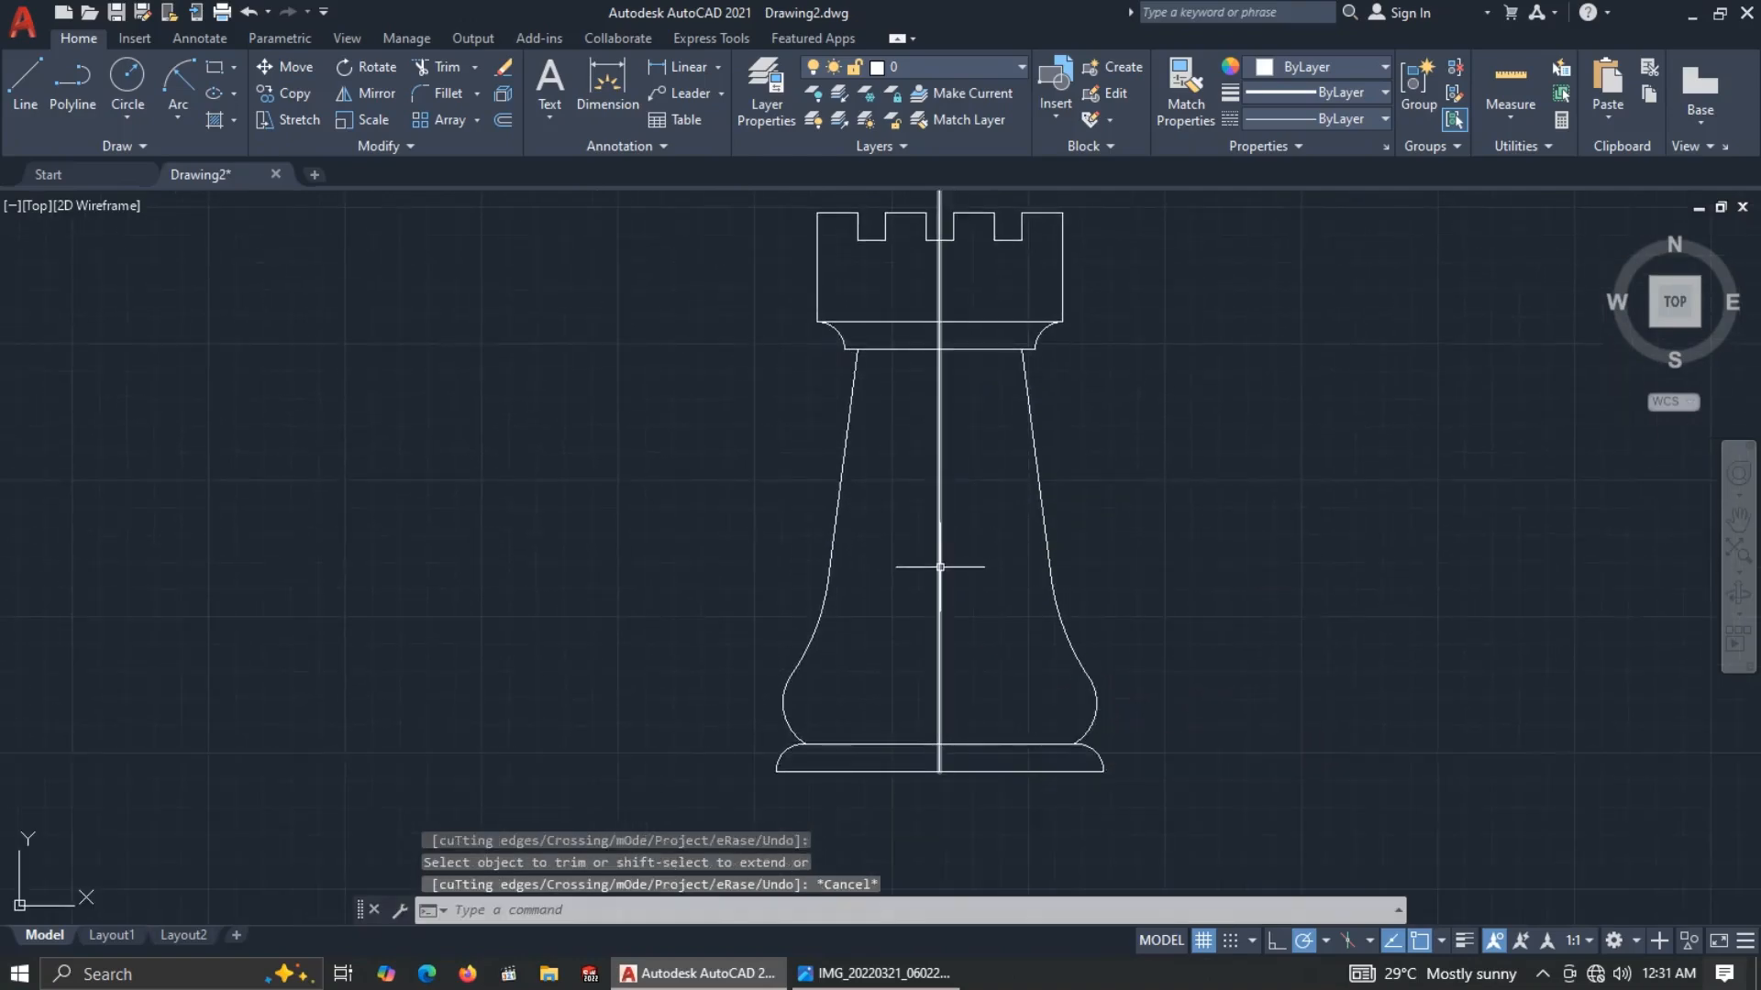
# Check the reference image and erase the solid vertical axis line running through the middle of the rook.
pyautogui.hotkey('alt', 'Tab')
pyautogui.click(940, 569)
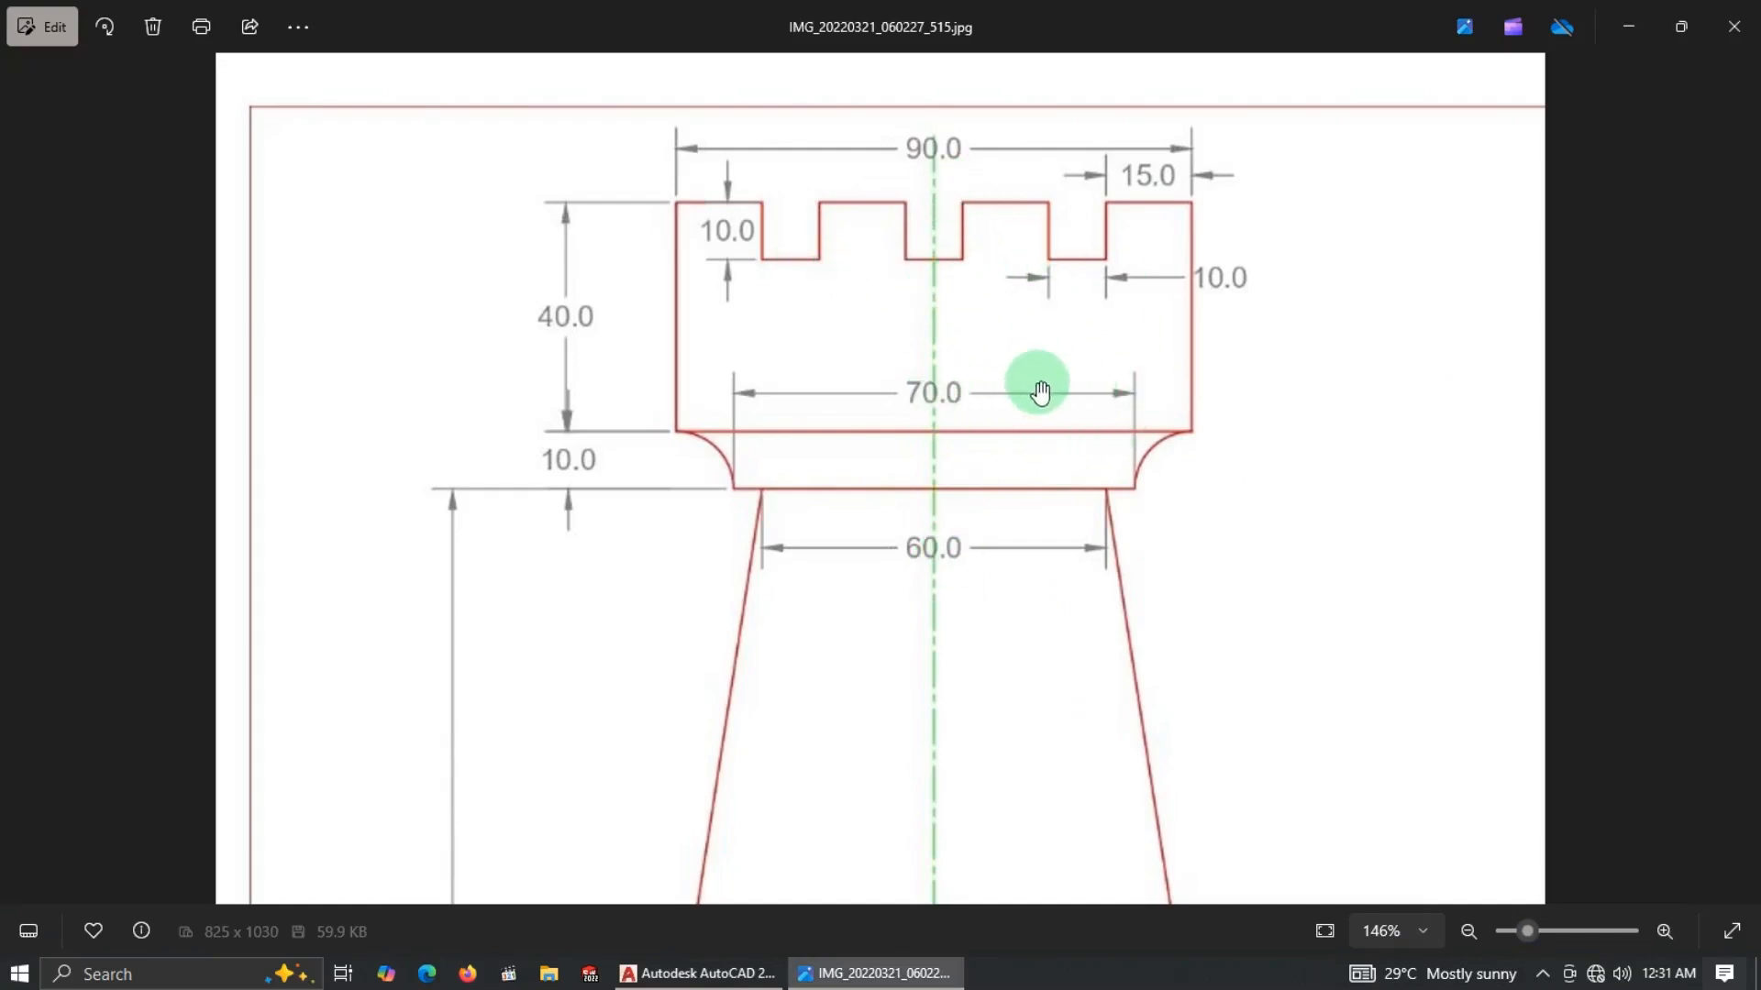
pyautogui.hotkey('alt', 'Tab')
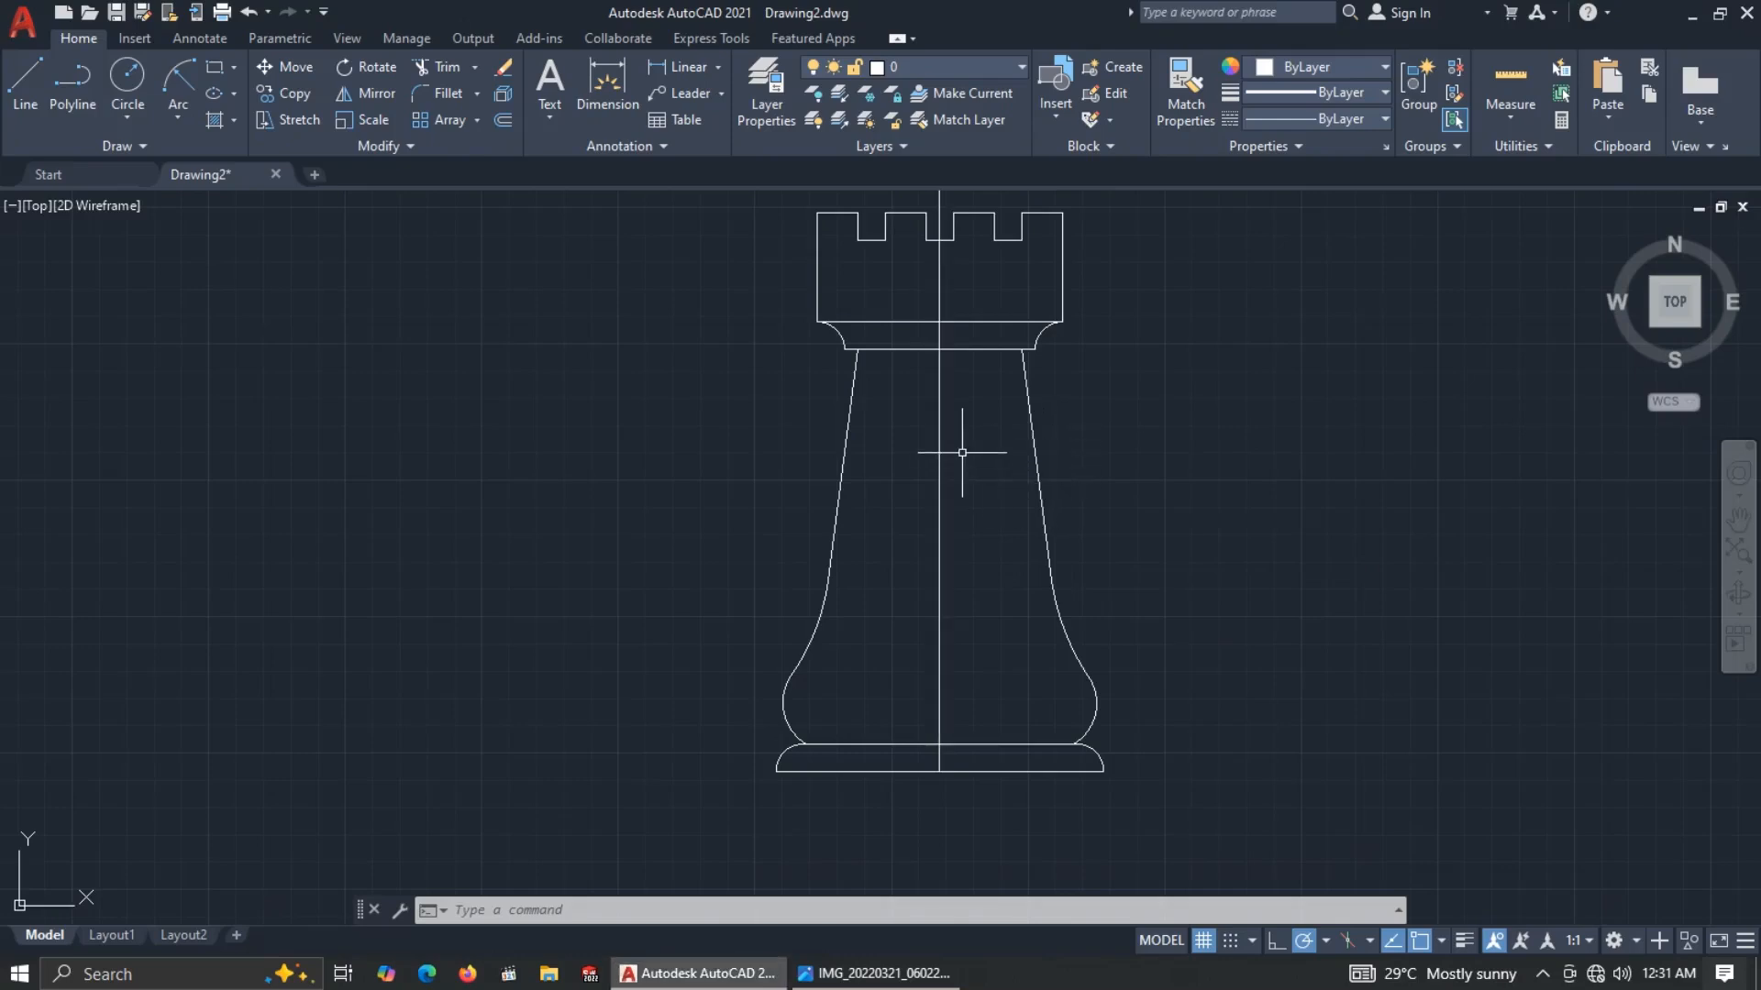
pyautogui.moveTo(967, 449); pyautogui.dragTo(925, 518, button='middle')
pyautogui.click(923, 518)
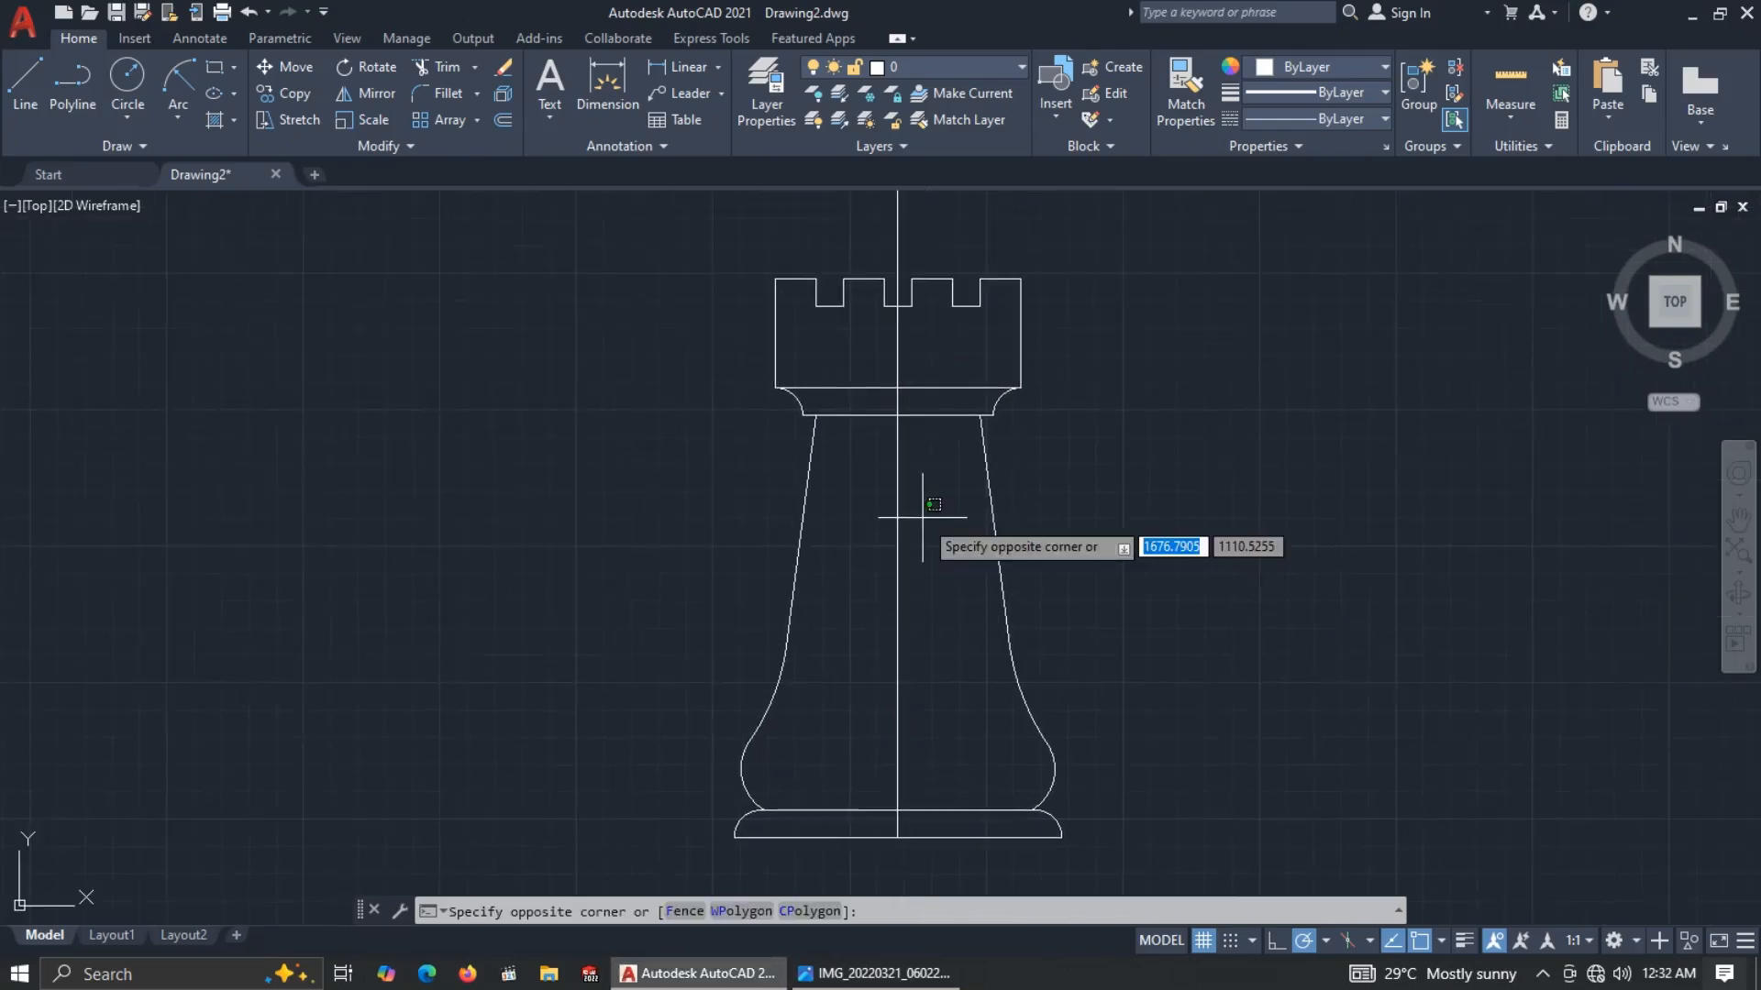
pyautogui.click(854, 556)
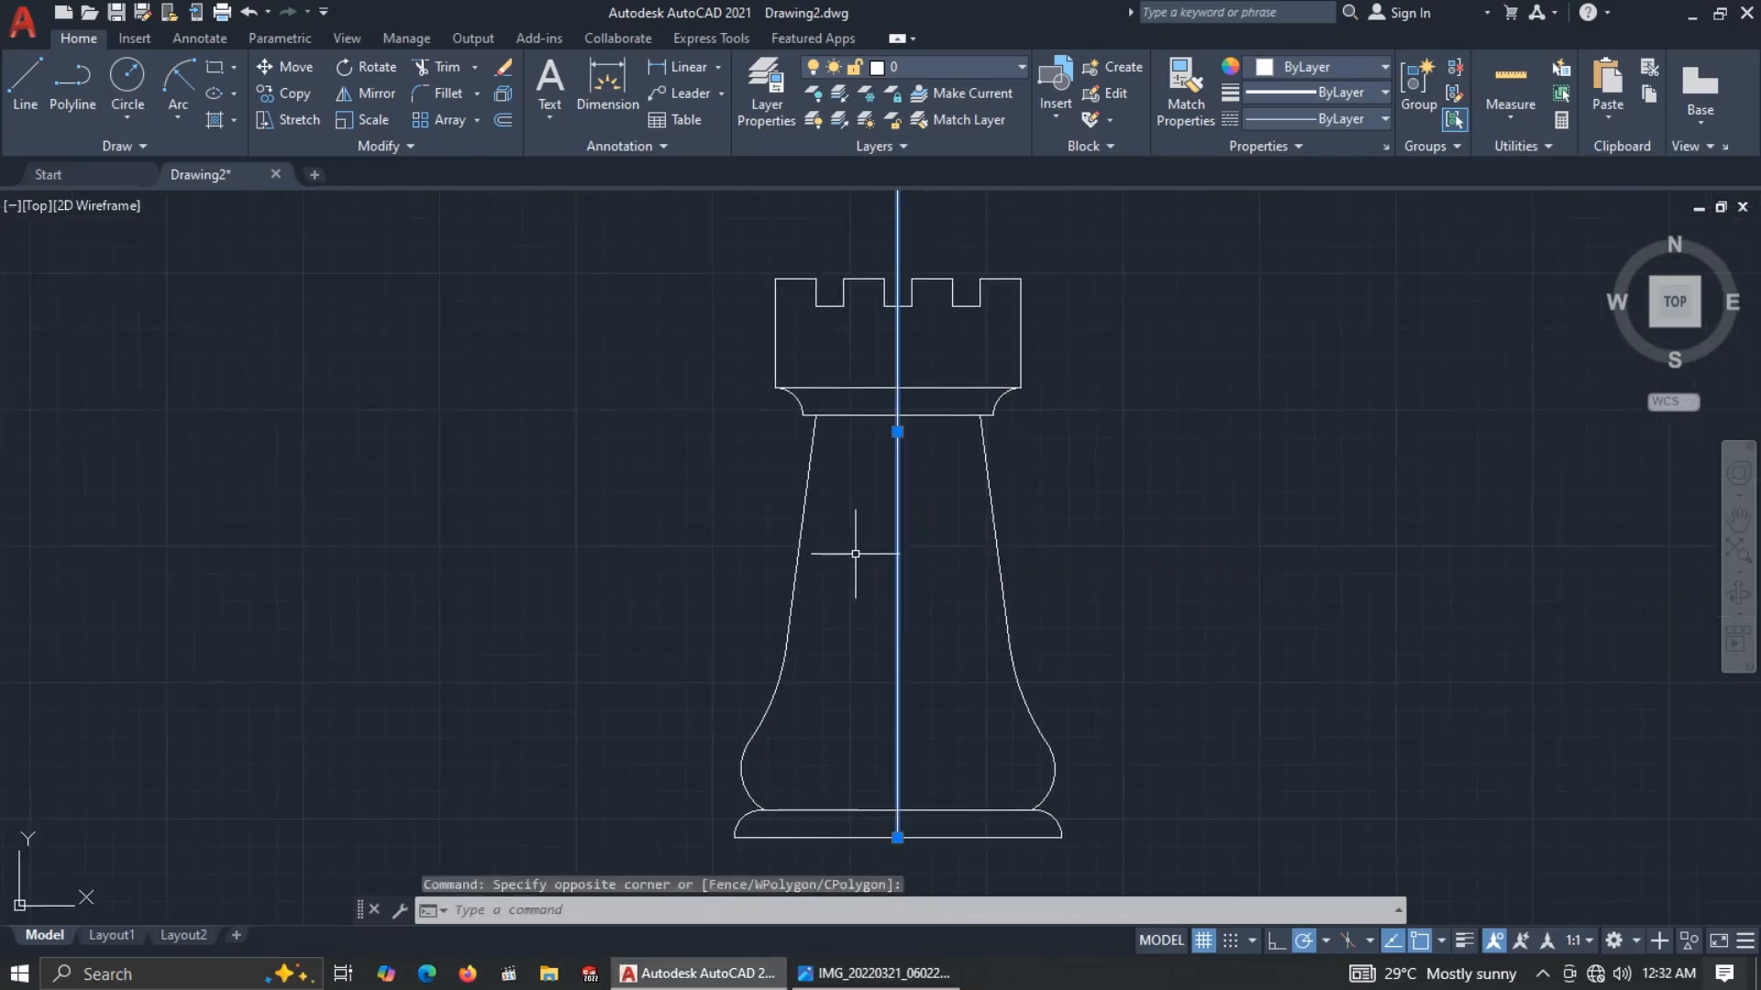
pyautogui.press('Delete')
pyautogui.moveTo(903, 526); pyautogui.dragTo(859, 501, button='middle')
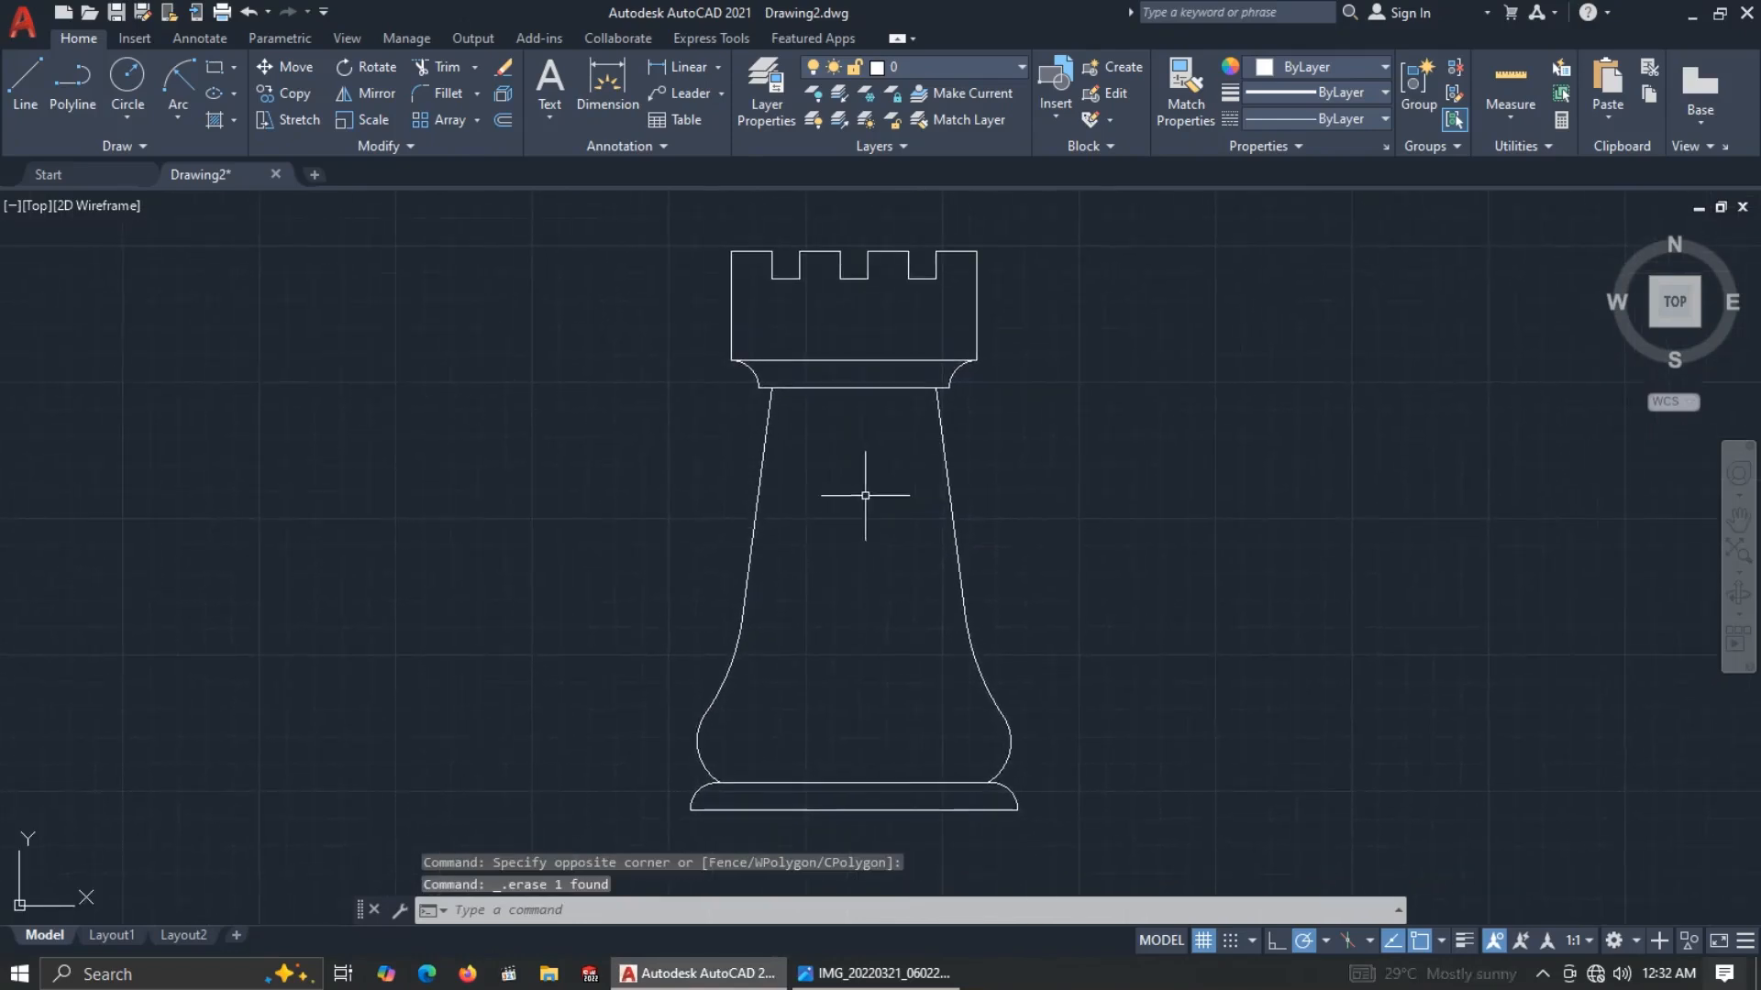
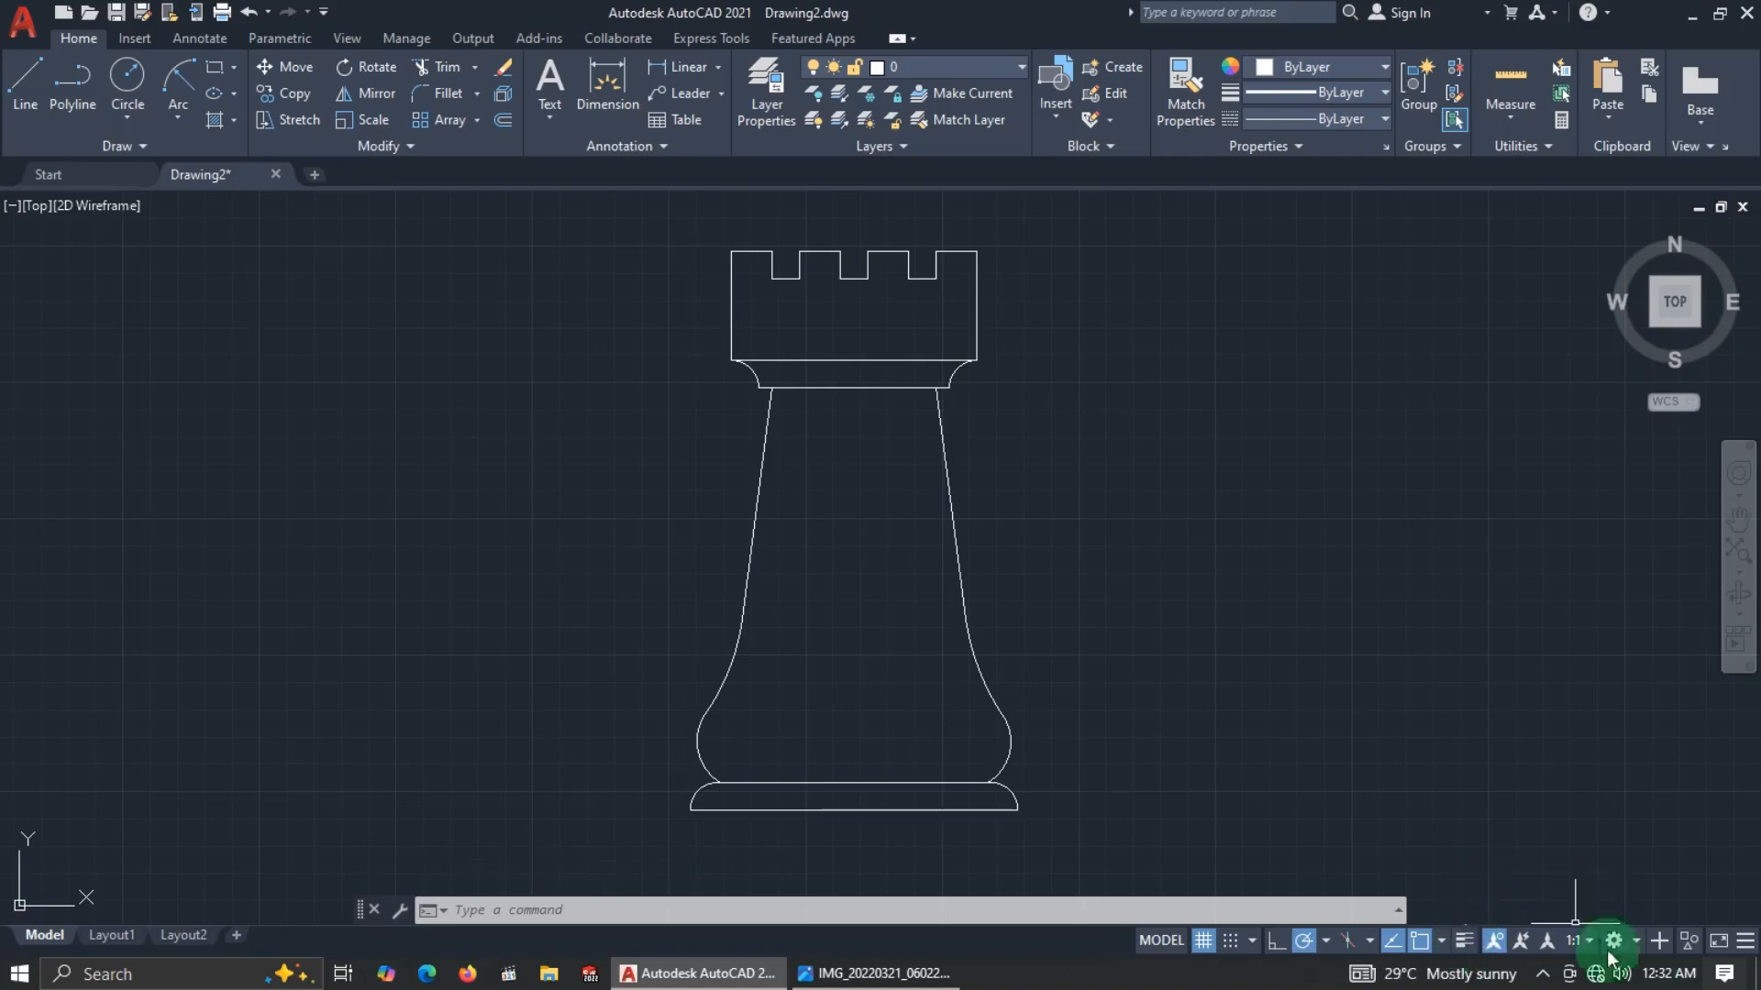
pyautogui.click(1745, 941)
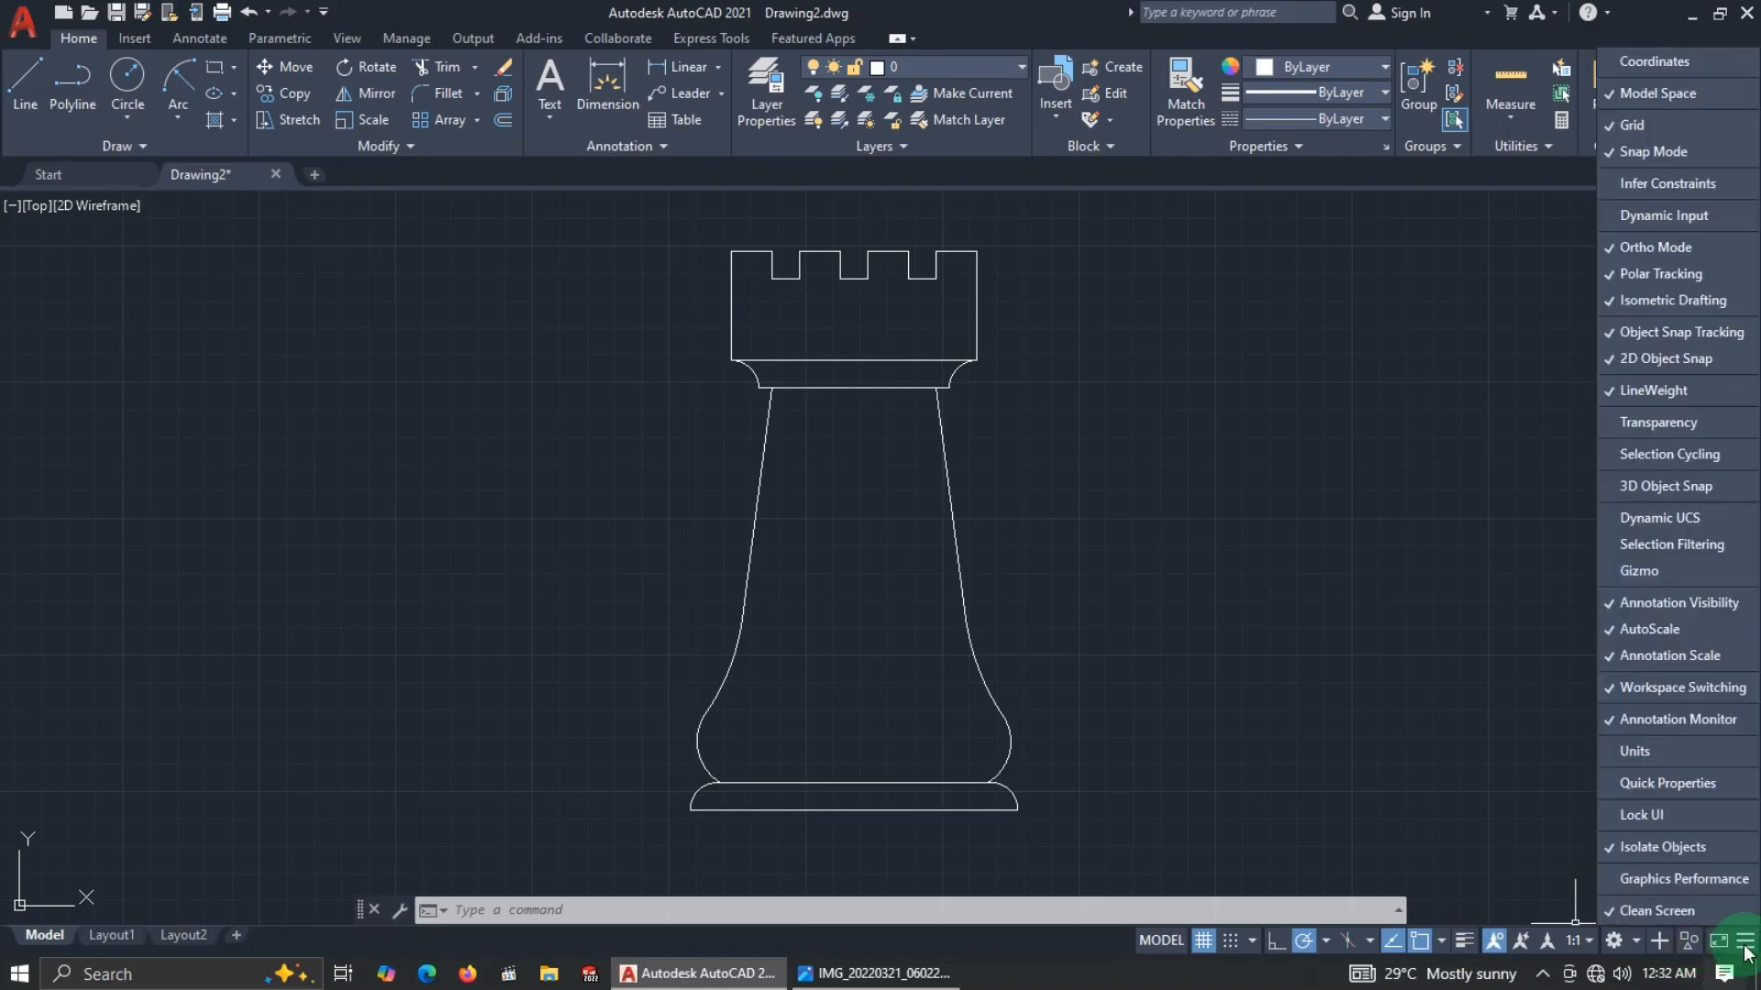
pyautogui.click(1680, 391)
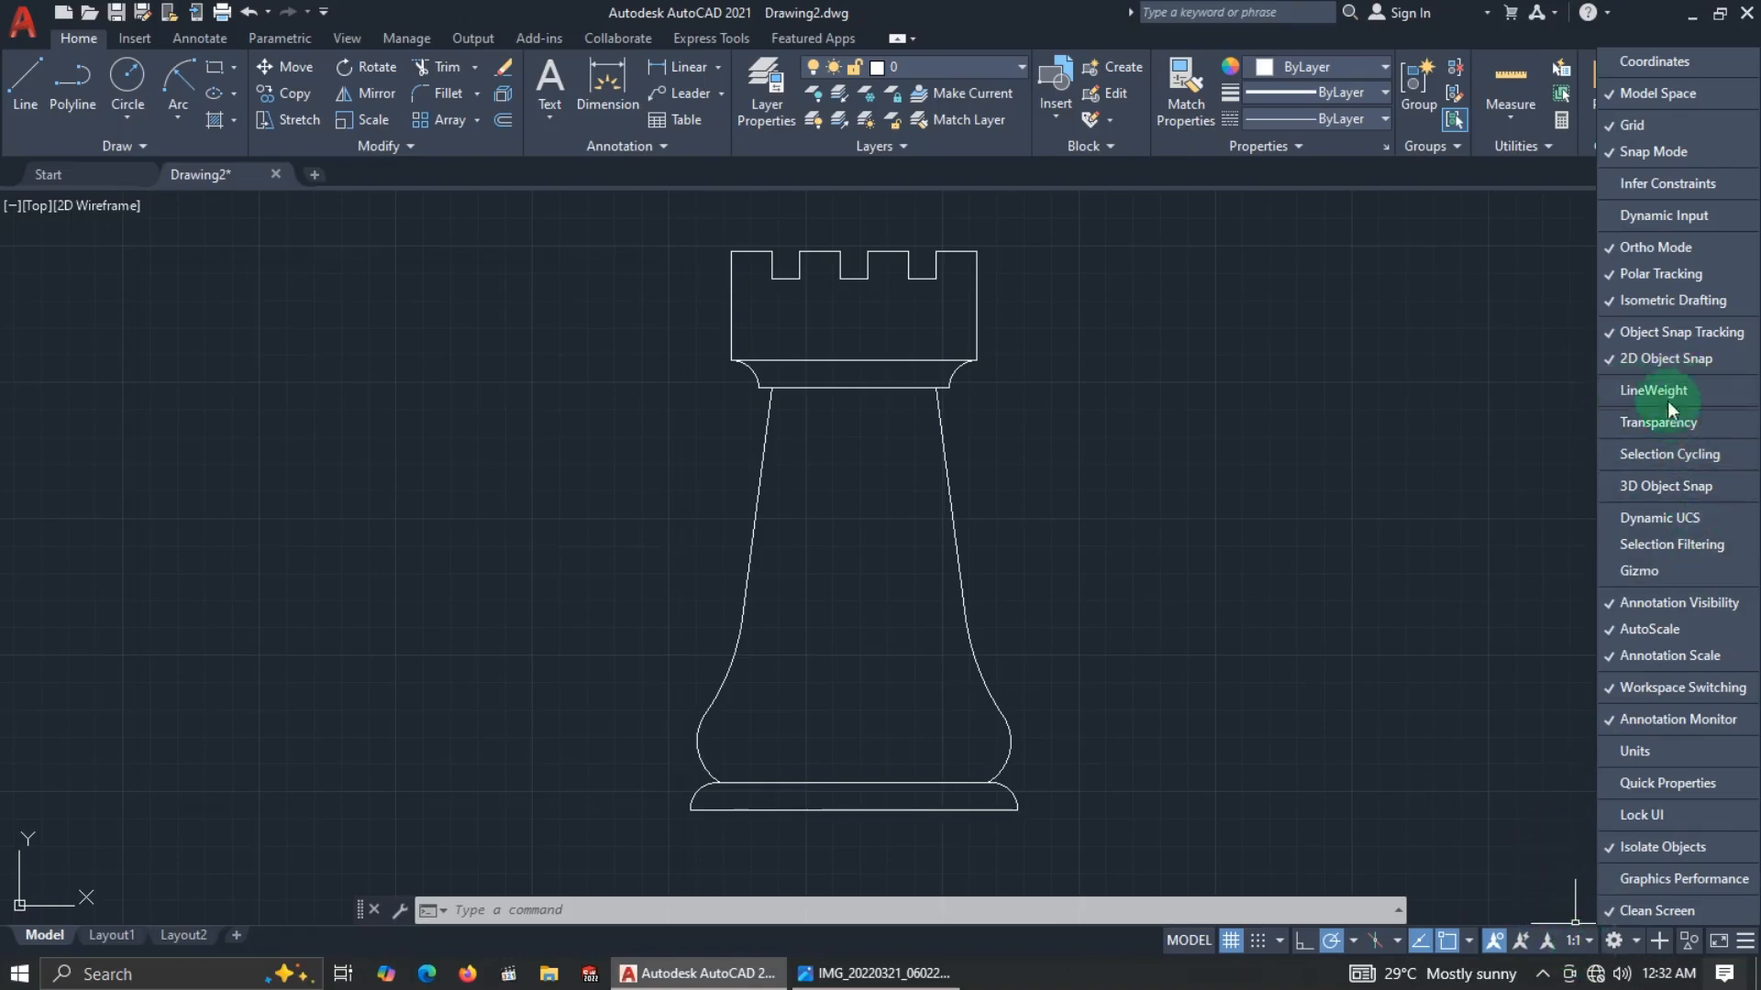
pyautogui.click(1662, 392)
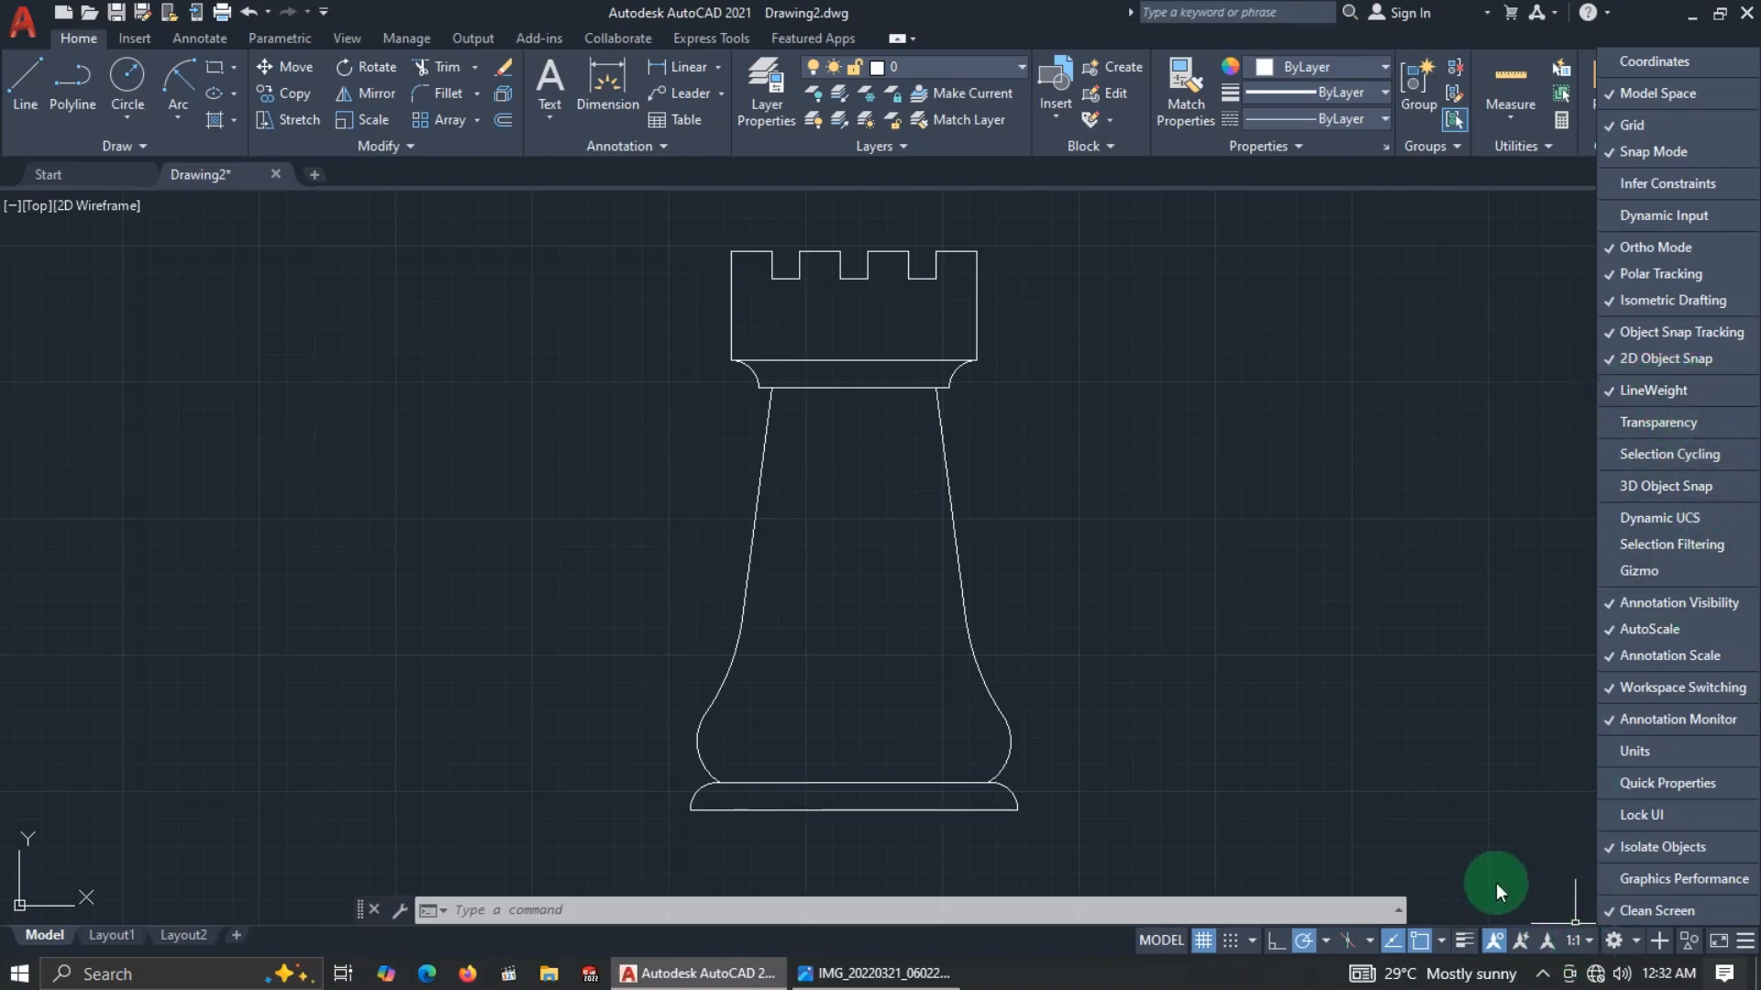
# Accept the lineweight settings with a 0.35 mm default and turn on lineweight display for the drawing.
pyautogui.click(1467, 941)
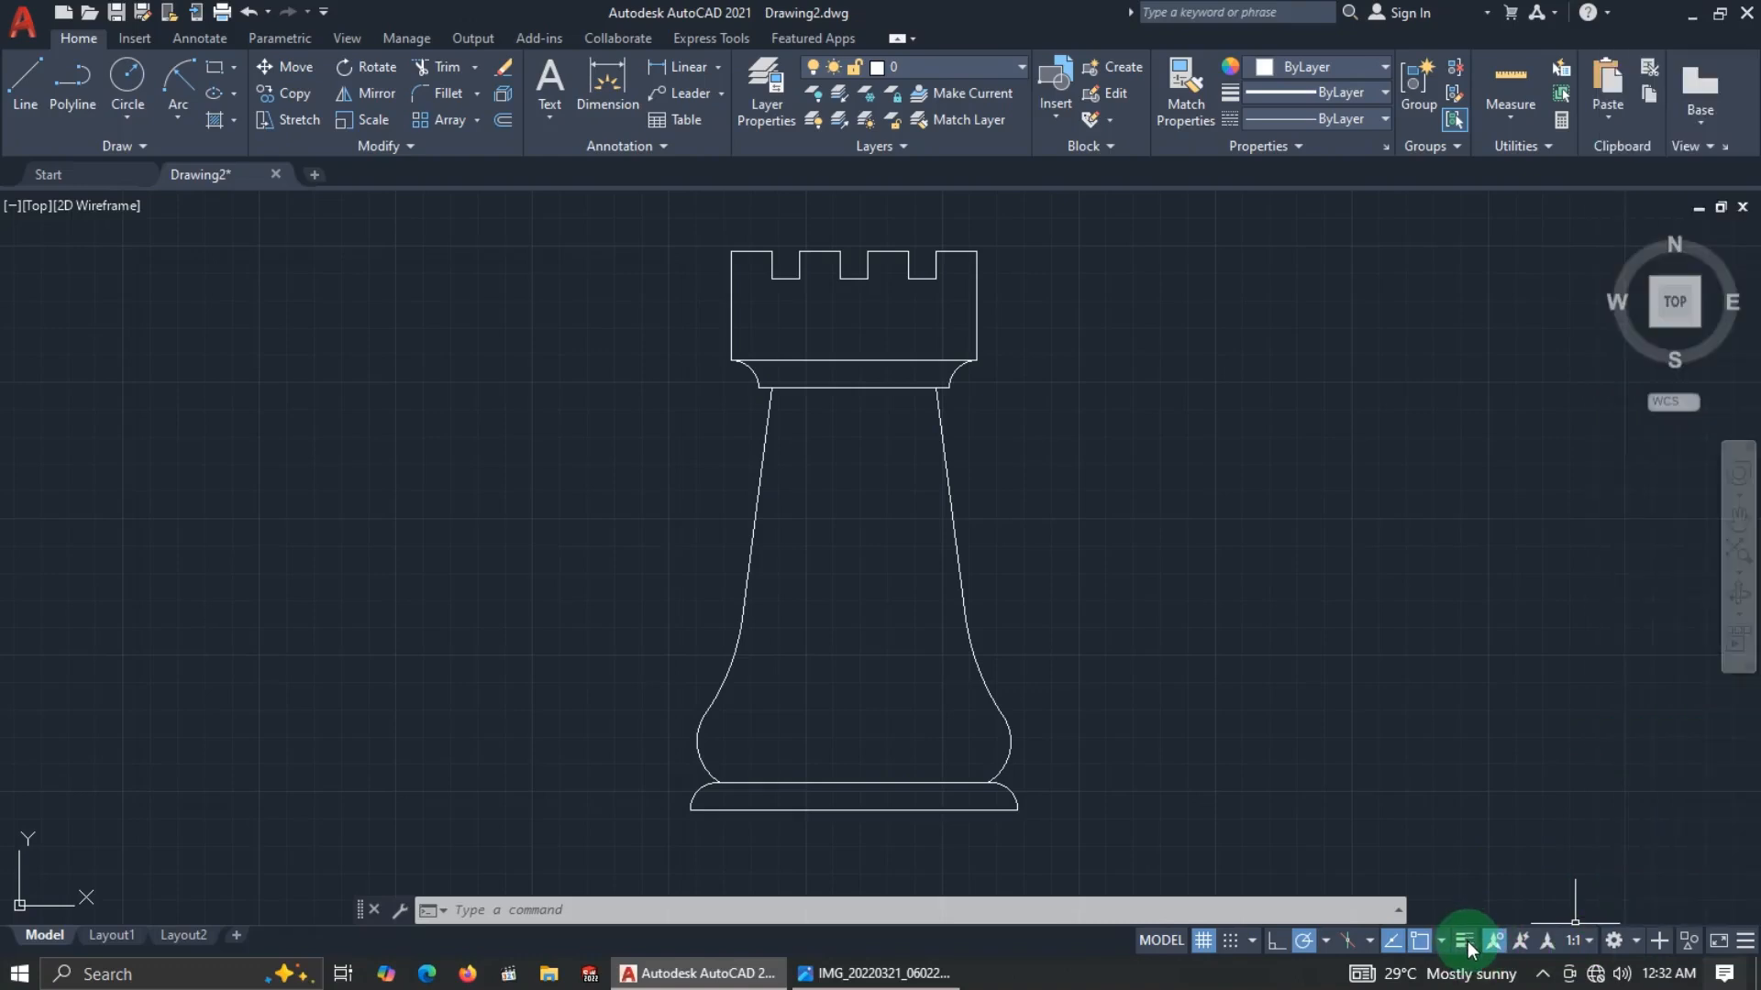
pyautogui.click(1500, 912)
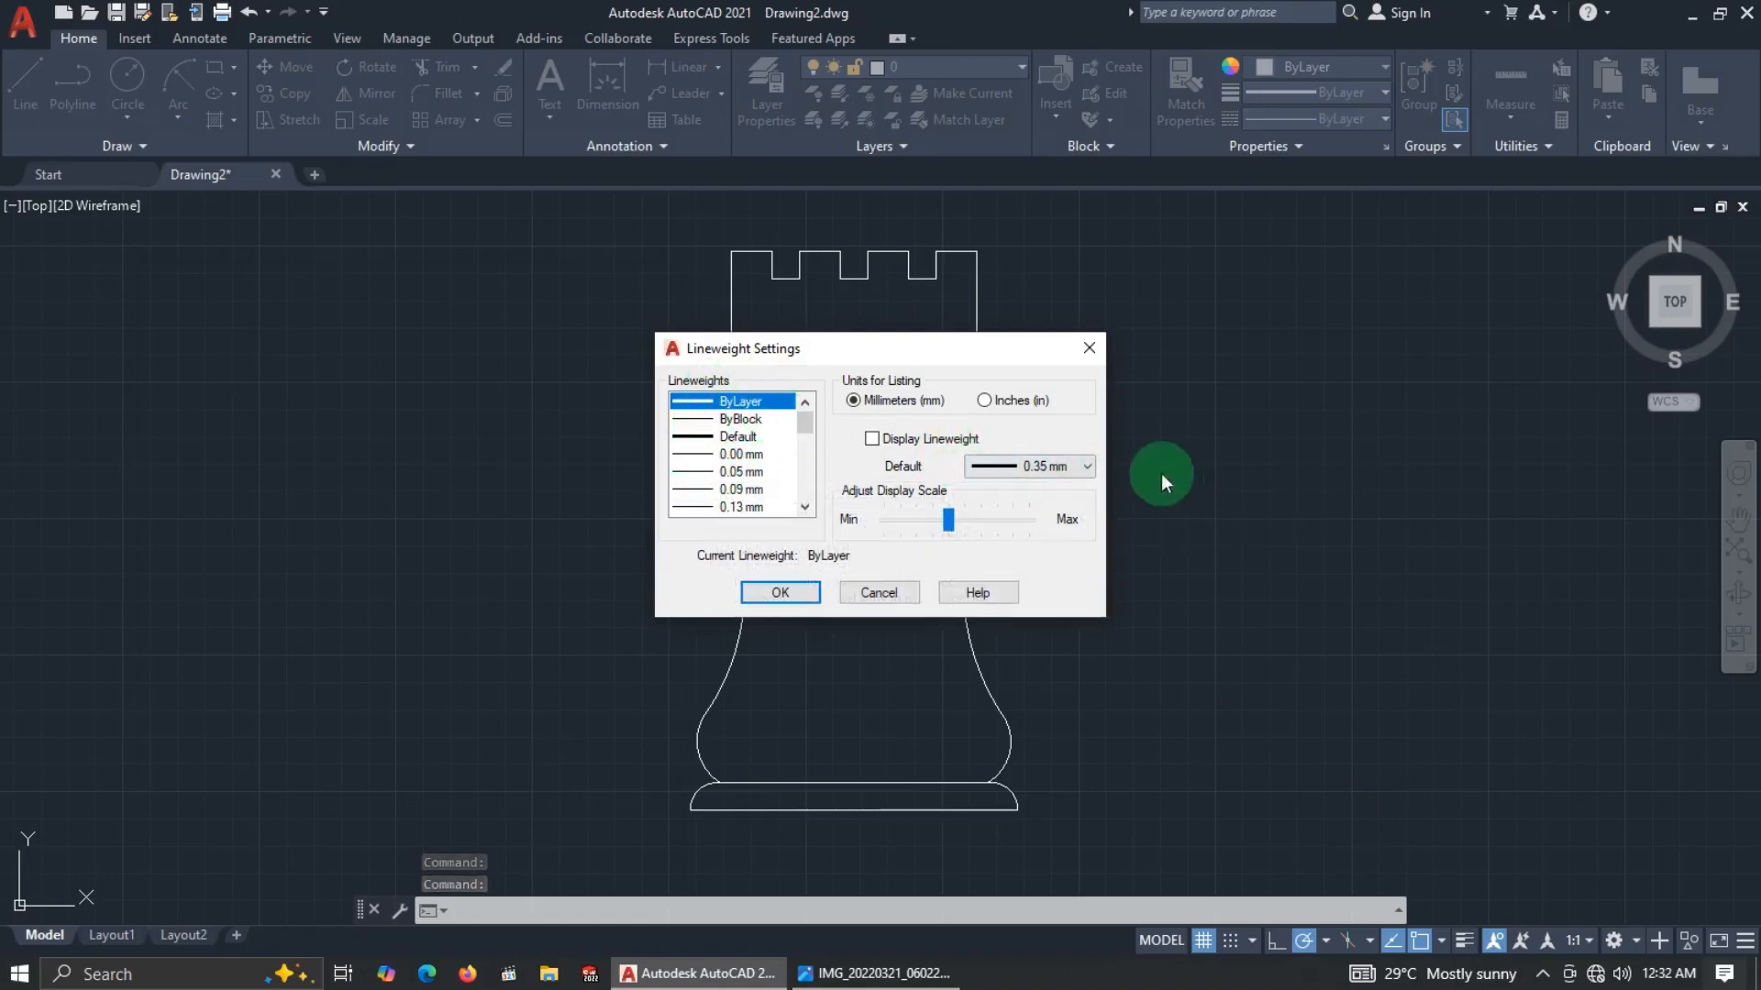
pyautogui.click(1037, 471)
pyautogui.click(779, 586)
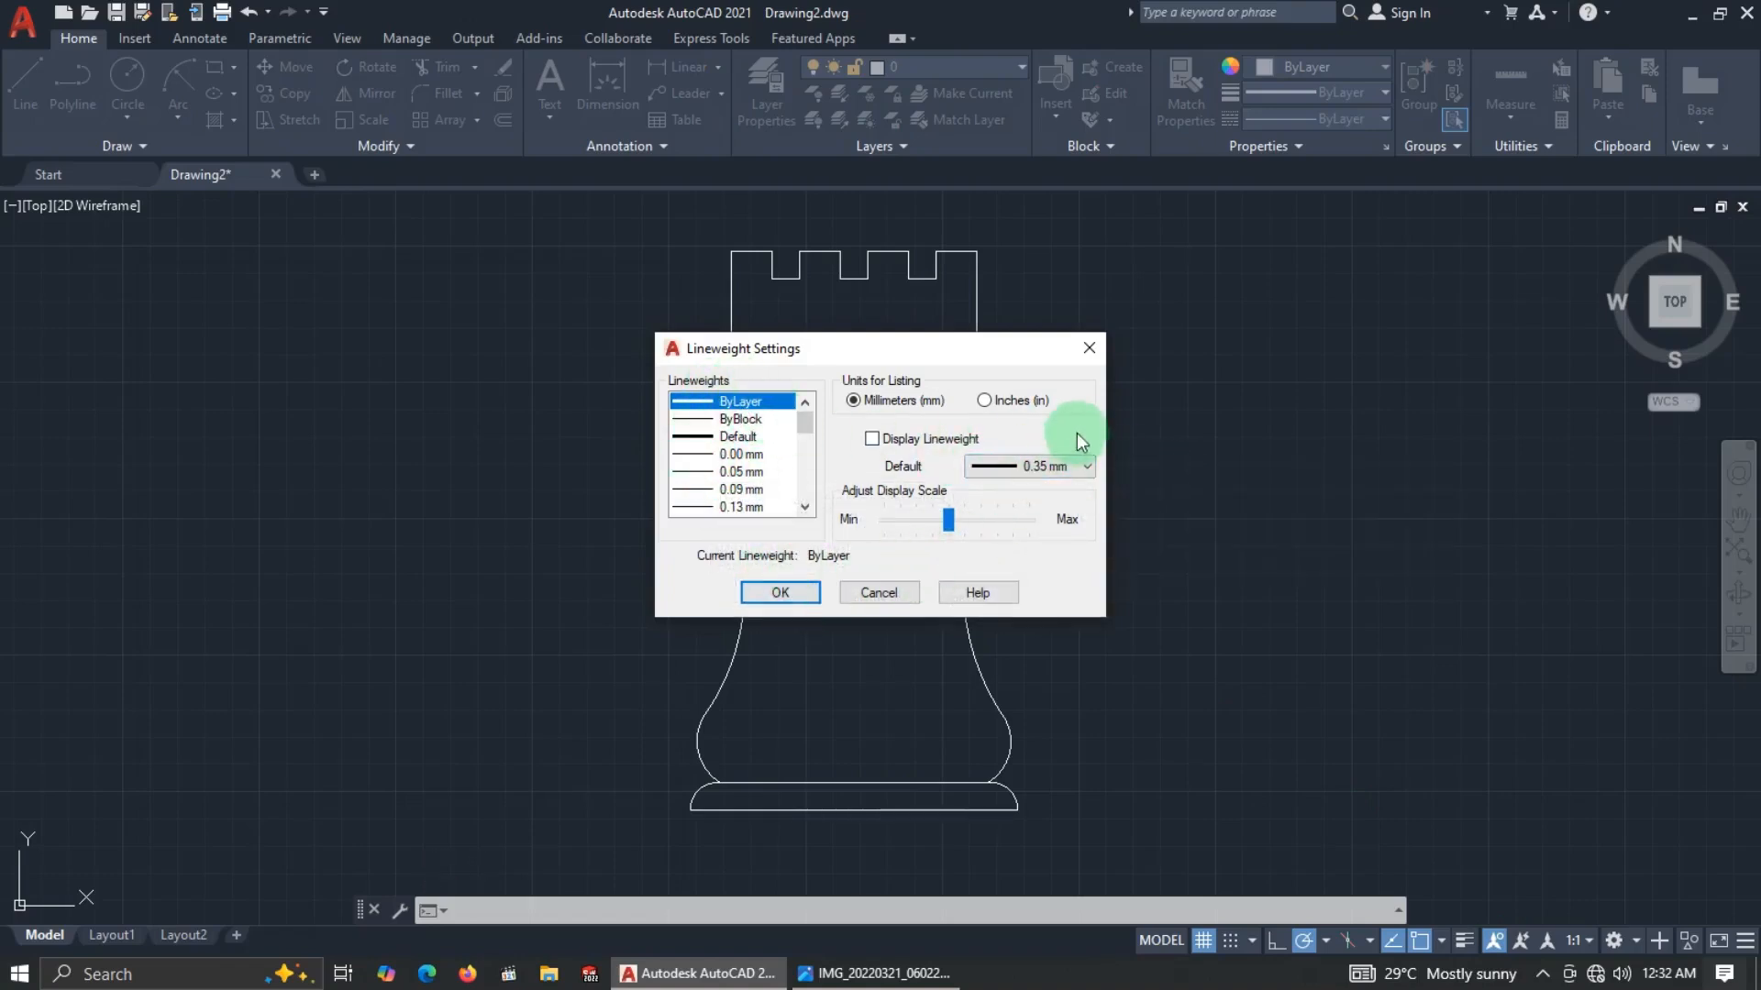
pyautogui.click(801, 594)
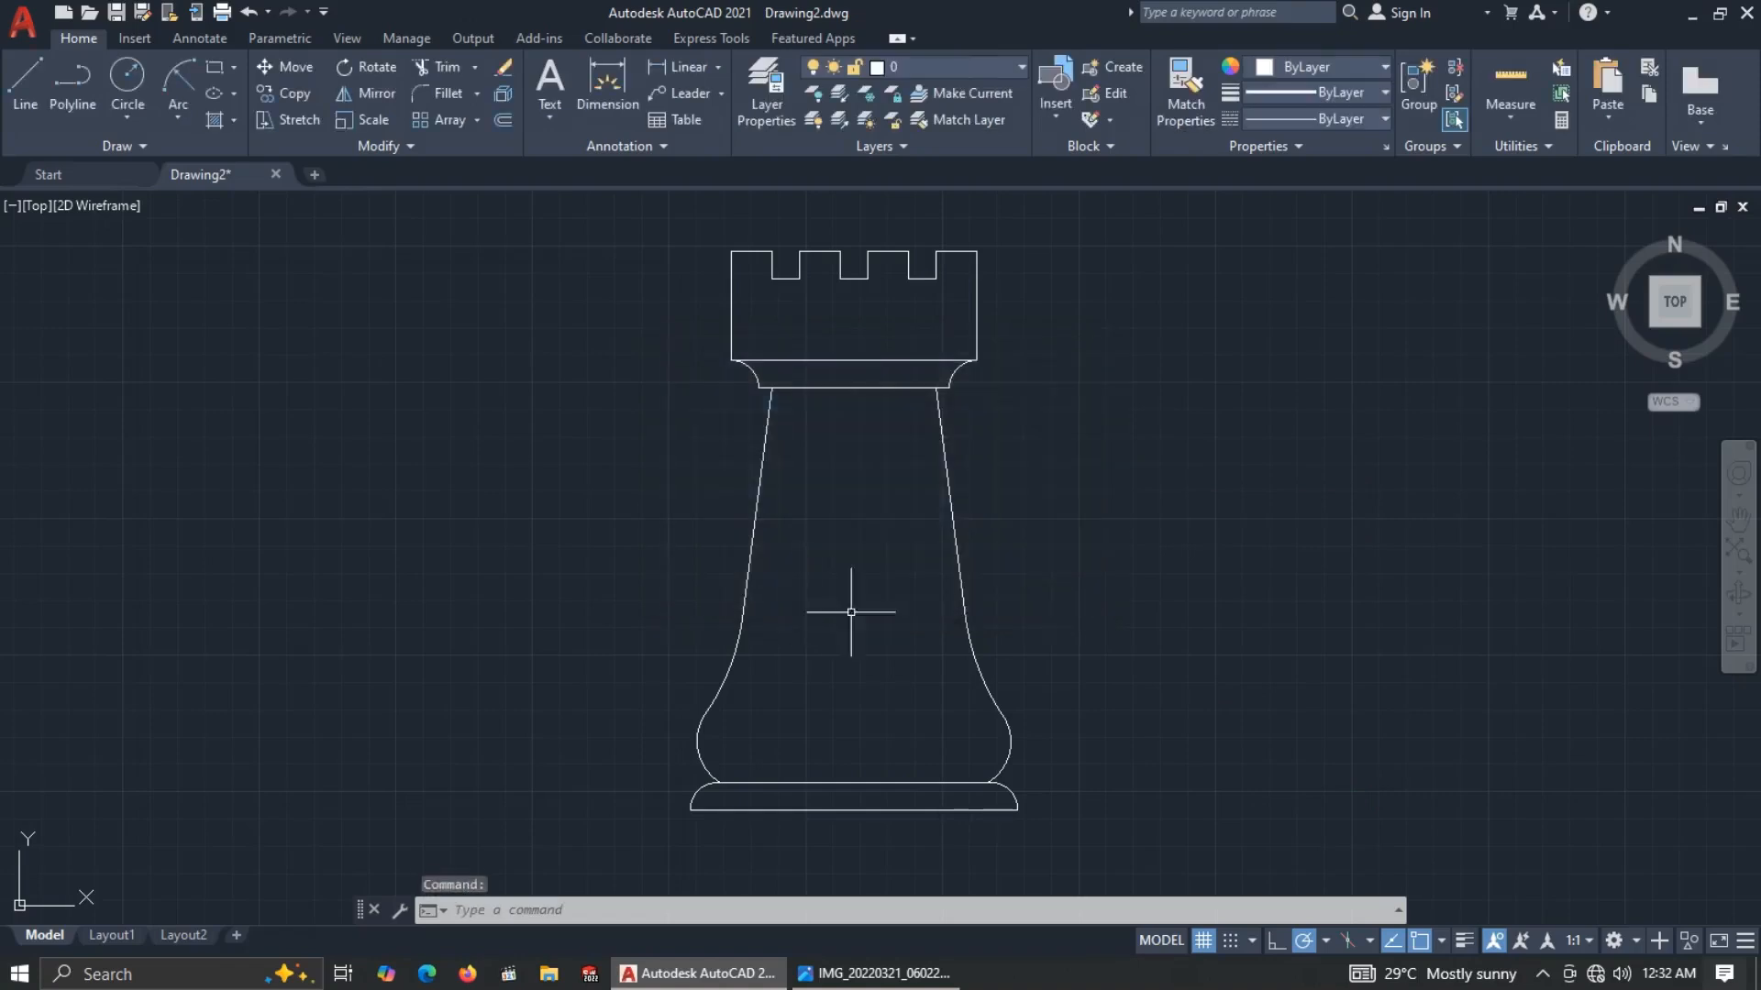
pyautogui.click(1465, 941)
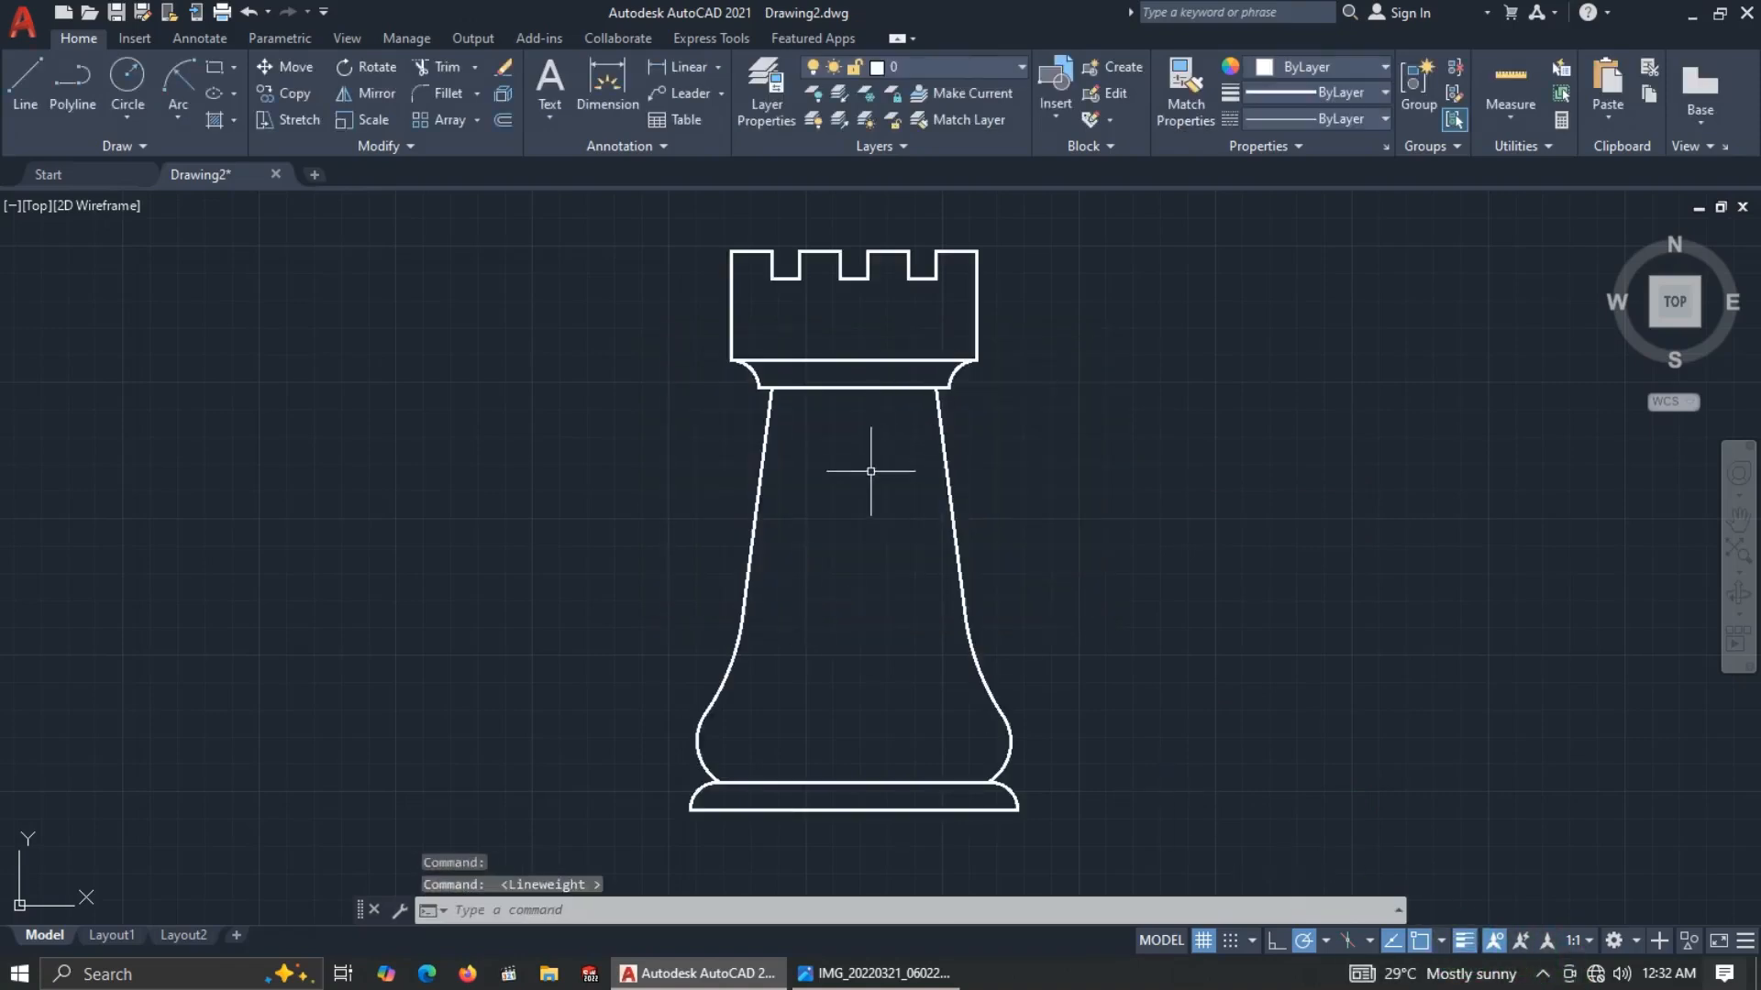
pyautogui.moveTo(910, 517); pyautogui.dragTo(913, 569, button='middle')
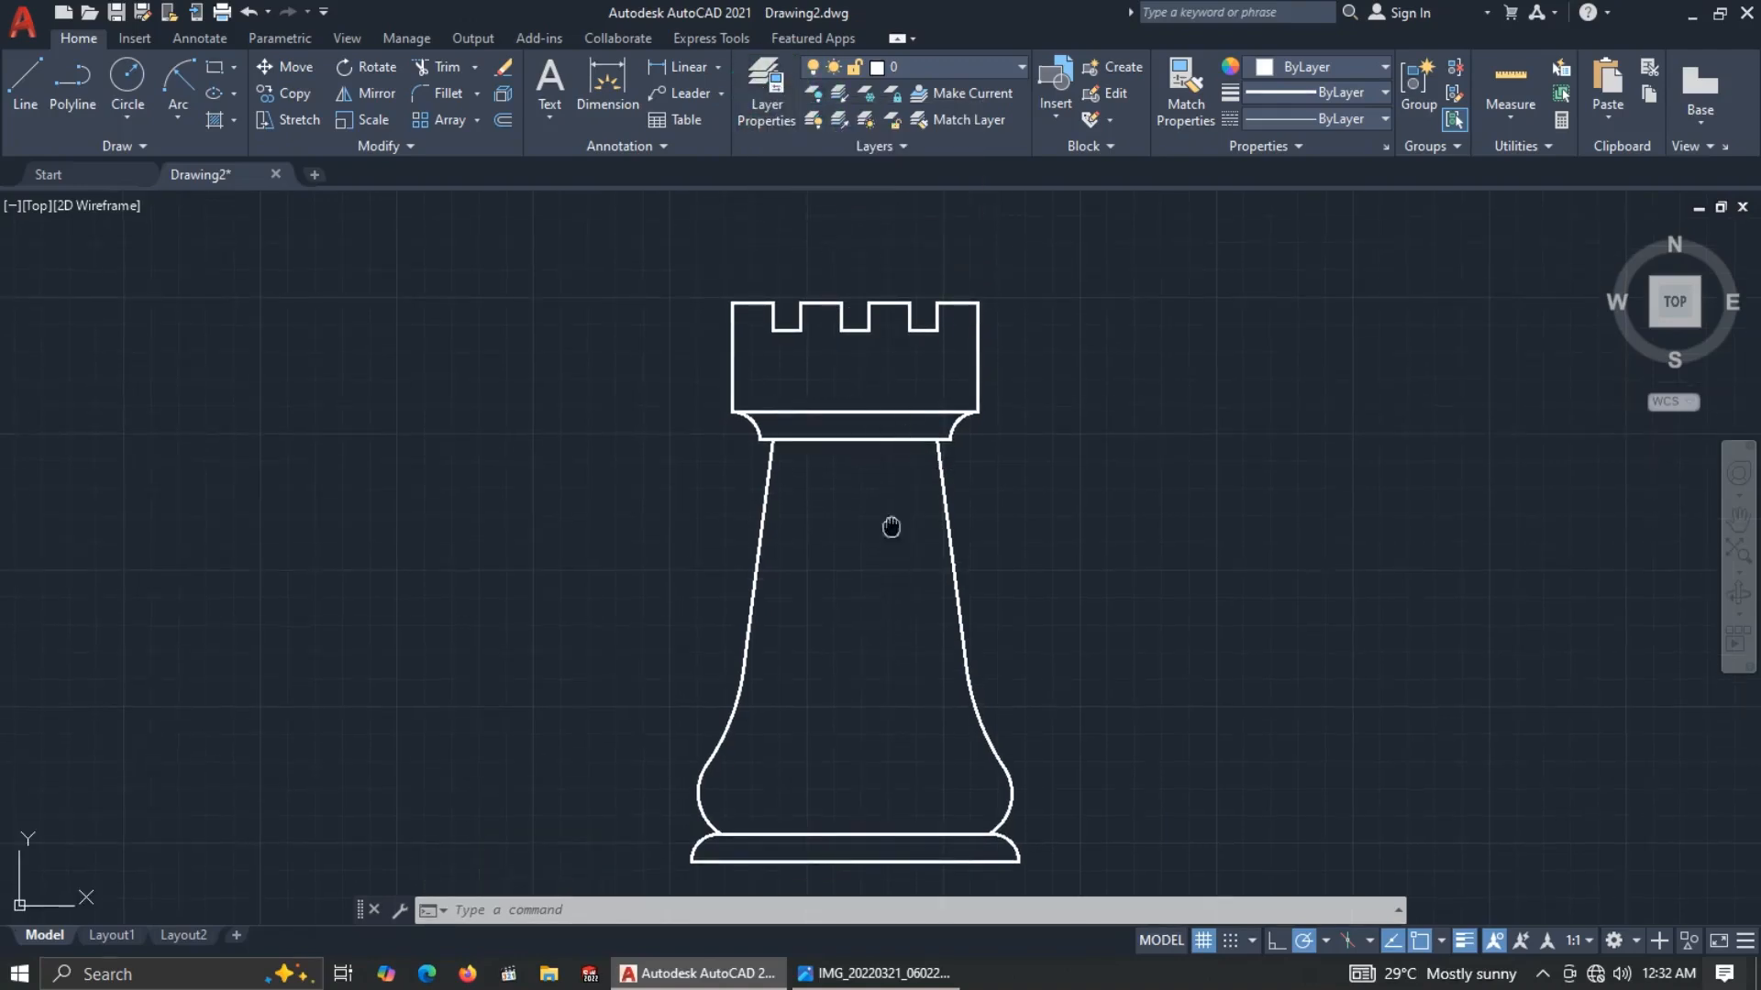
# Create a new layer named CL and set its color to index color 210.
pyautogui.moveTo(893, 526); pyautogui.dragTo(889, 519, button='middle')
pyautogui.click(768, 102)
pyautogui.click(442, 335)
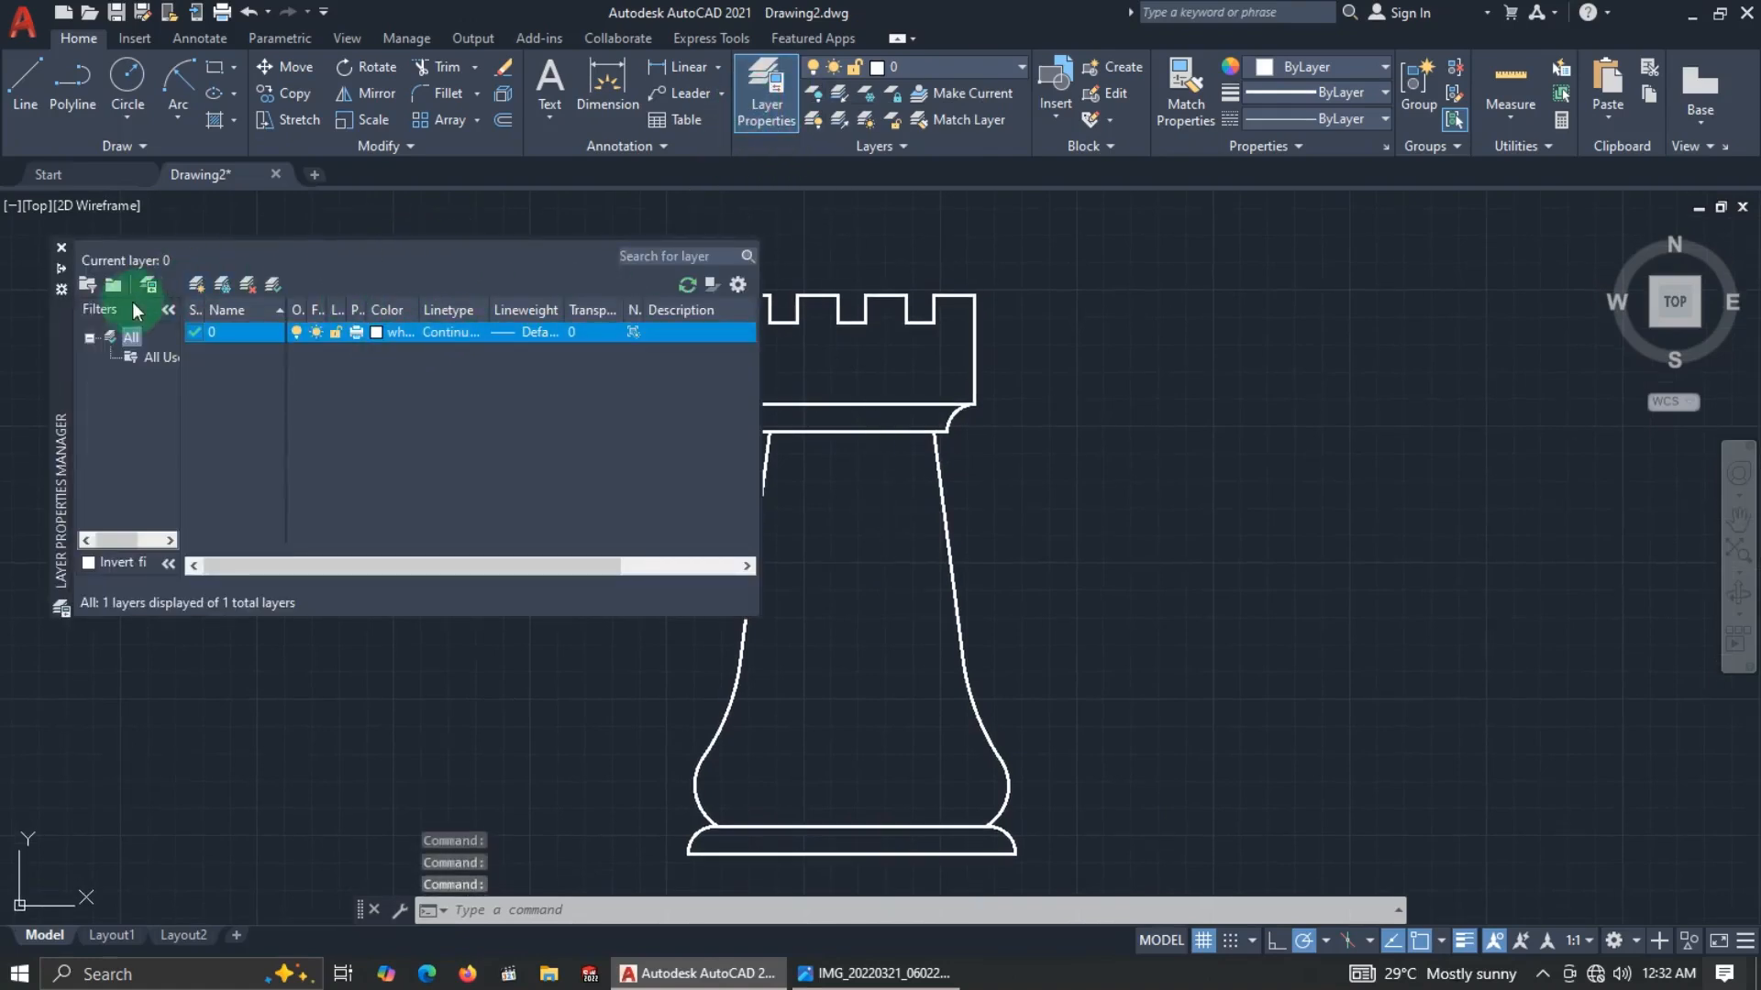
pyautogui.click(194, 283)
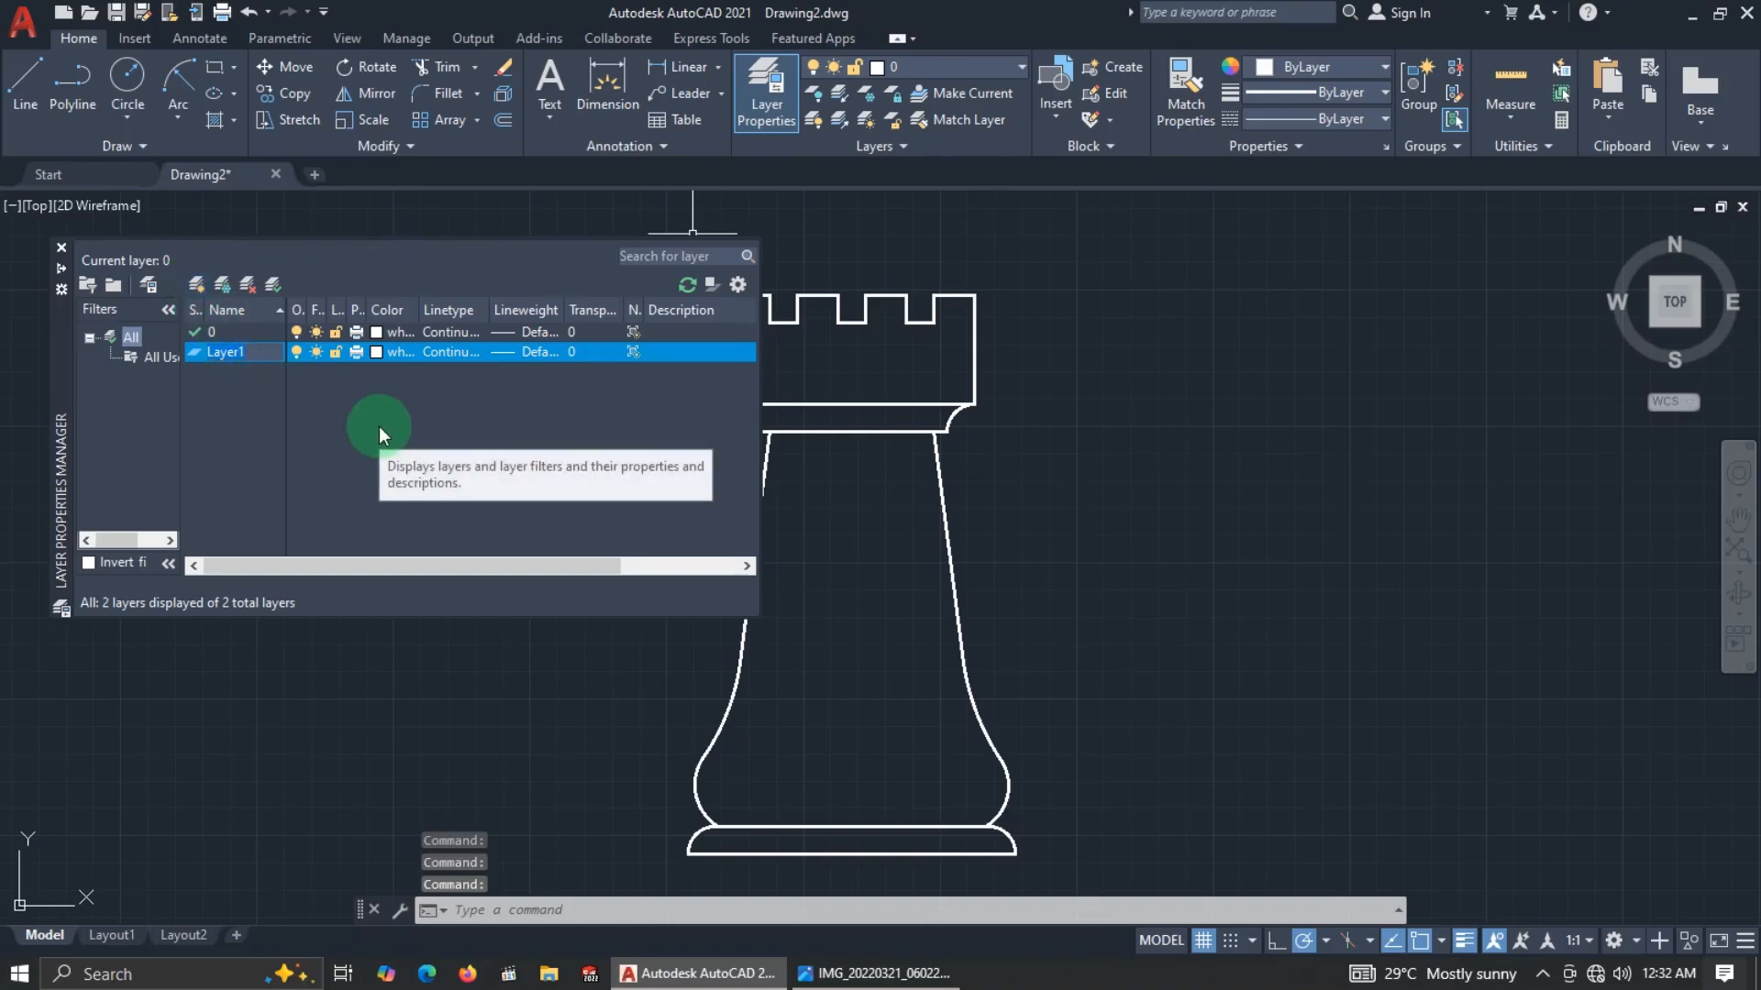
pyautogui.write('c')
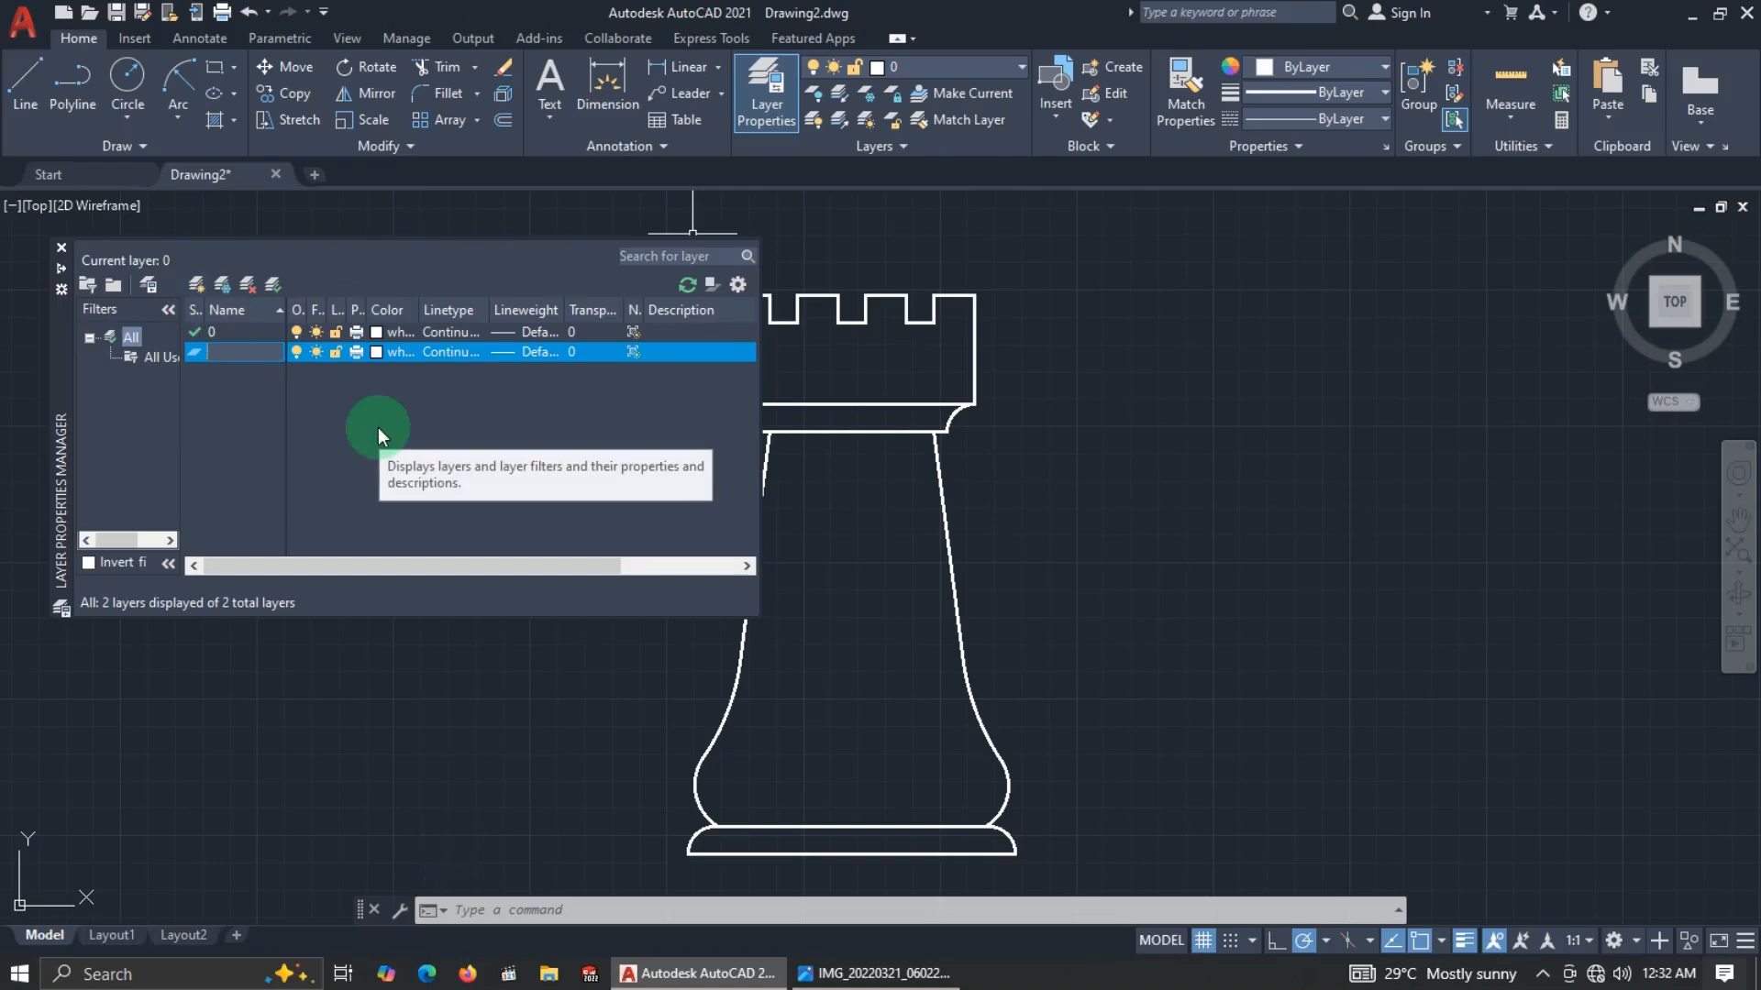
pyautogui.write('CL')
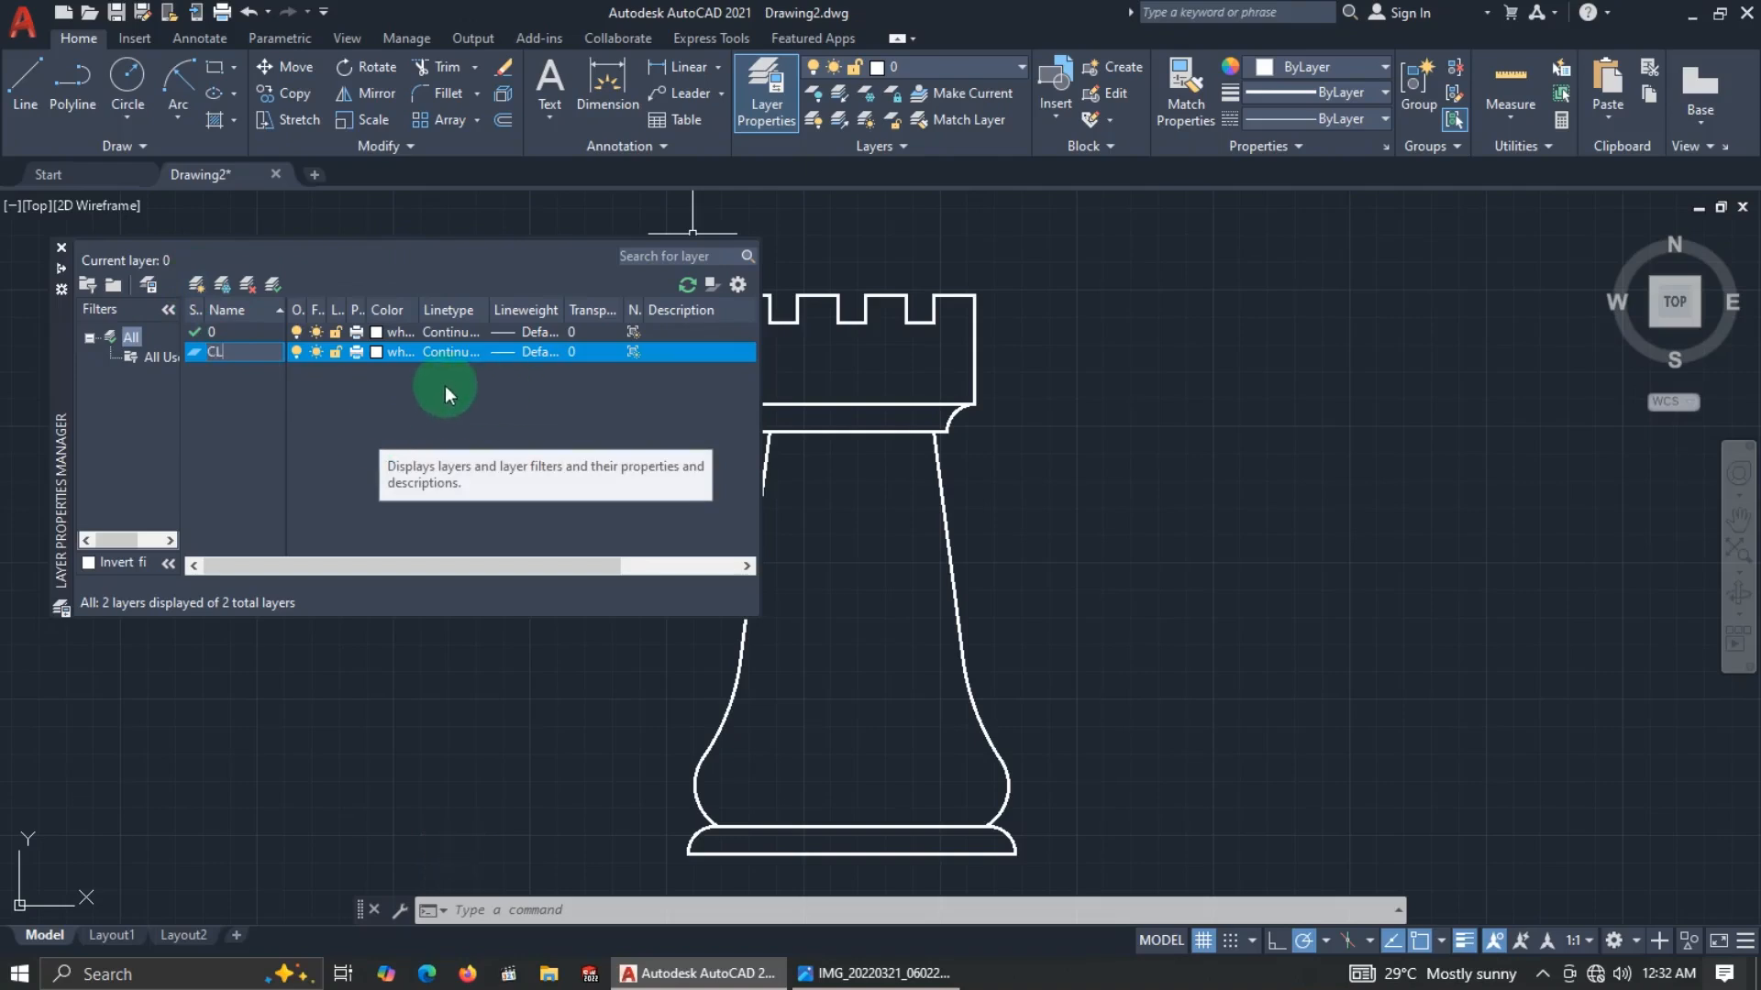
pyautogui.click(376, 353)
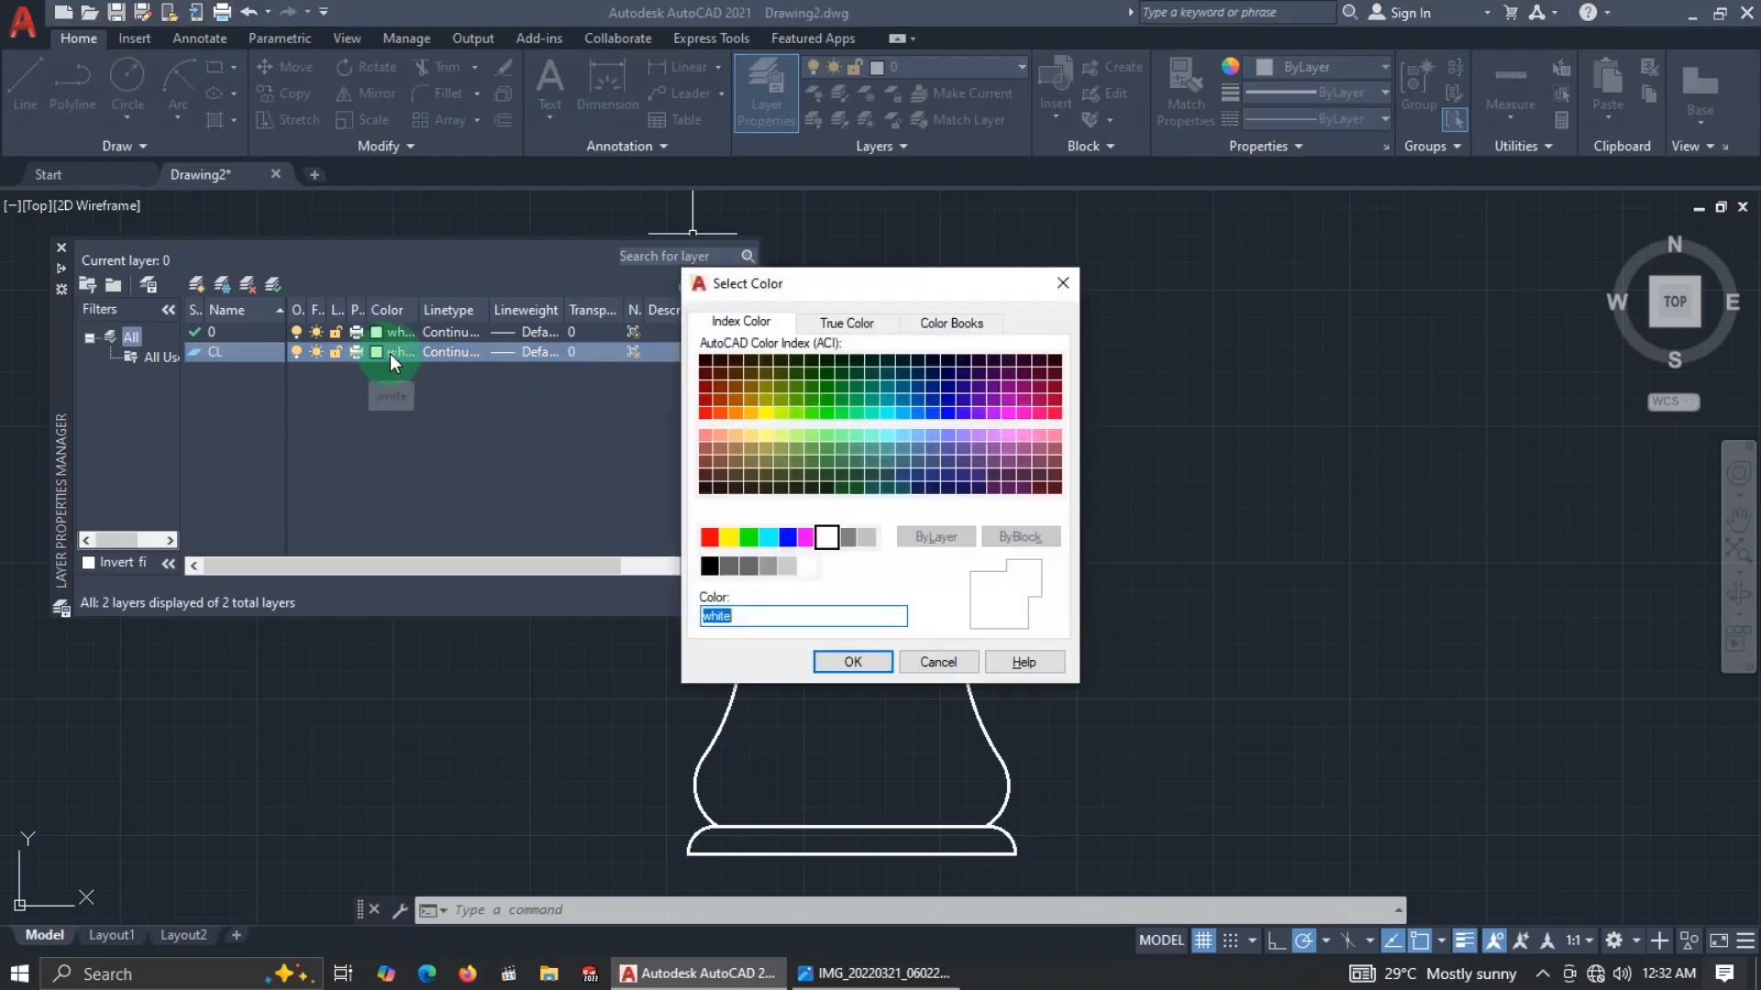
pyautogui.click(1010, 414)
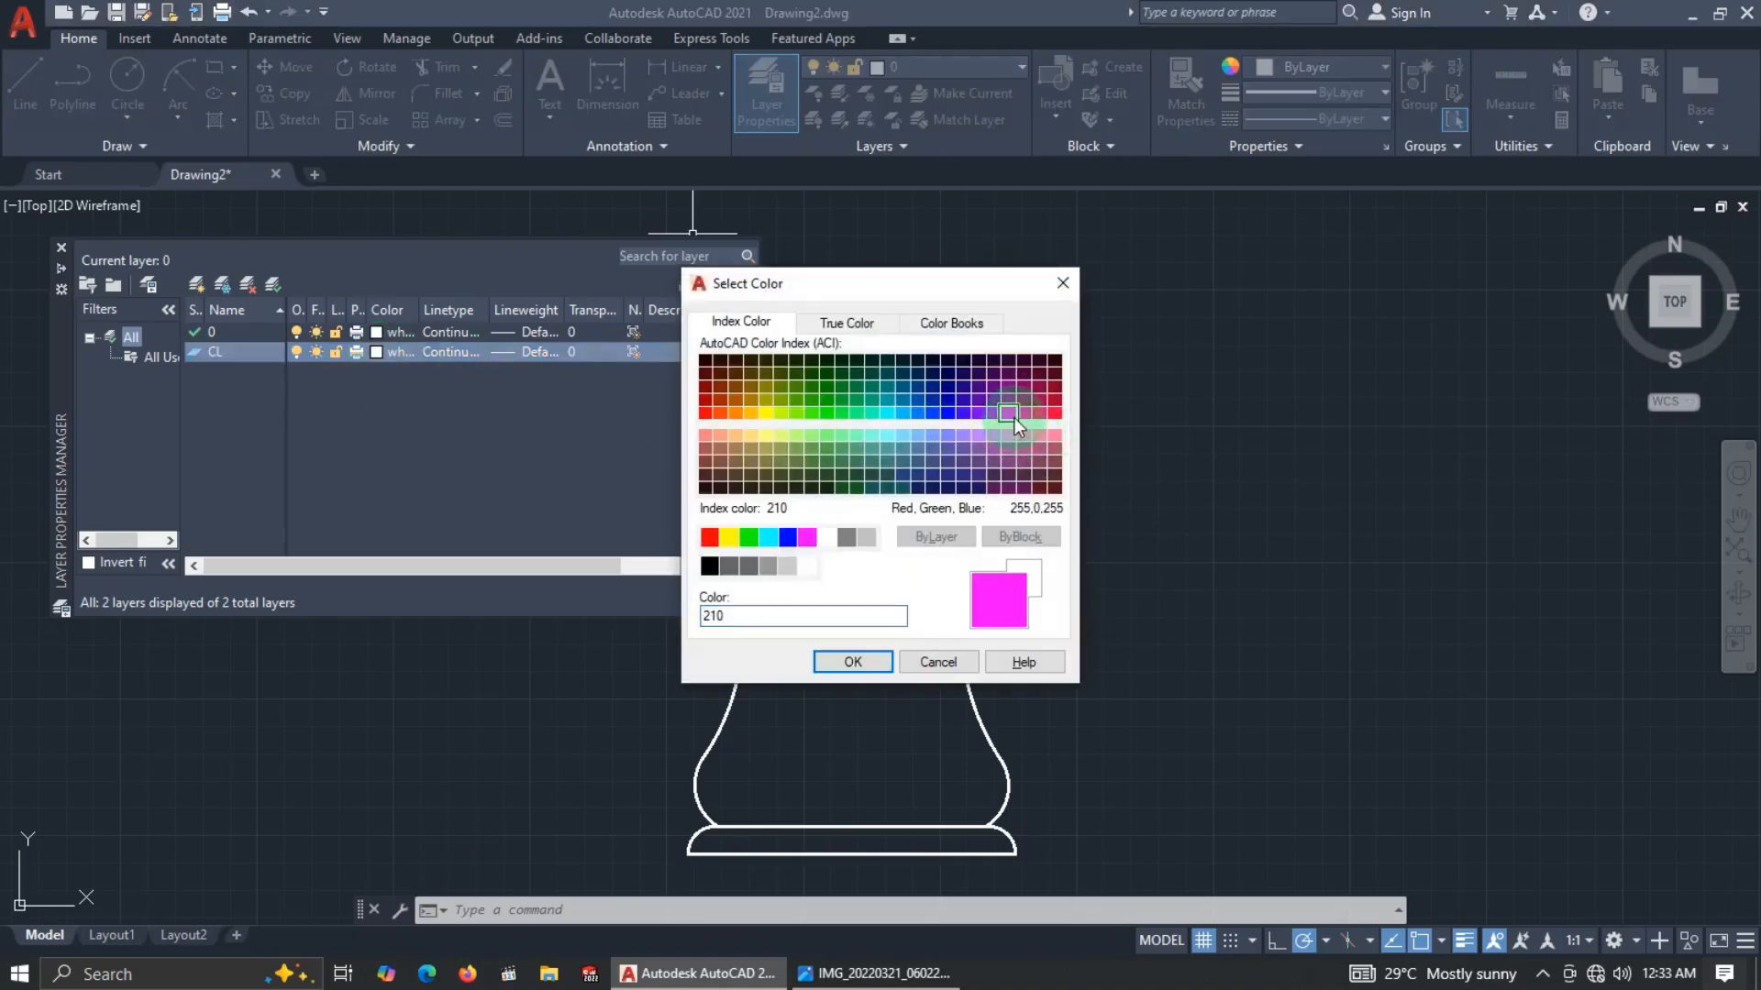
pyautogui.click(844, 660)
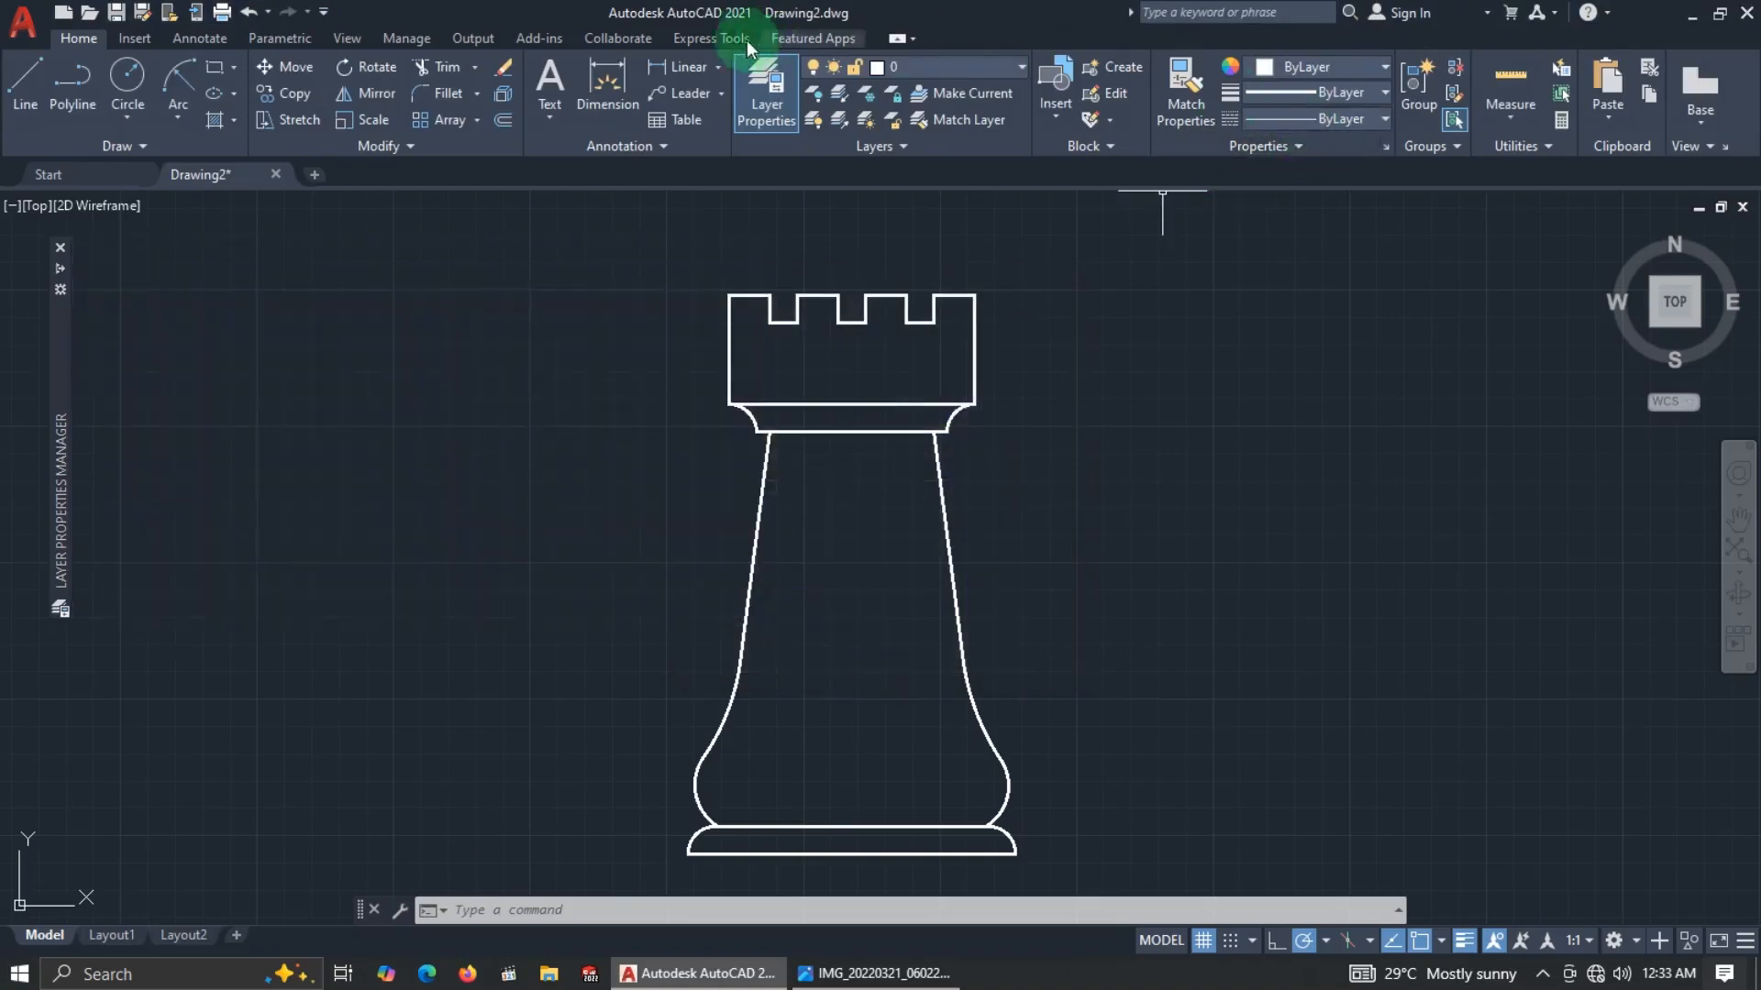
# Load the CENTER2 linetype from acadiso.lin and assign it to the CL layer.
pyautogui.click(777, 84)
pyautogui.click(778, 101)
pyautogui.click(394, 385)
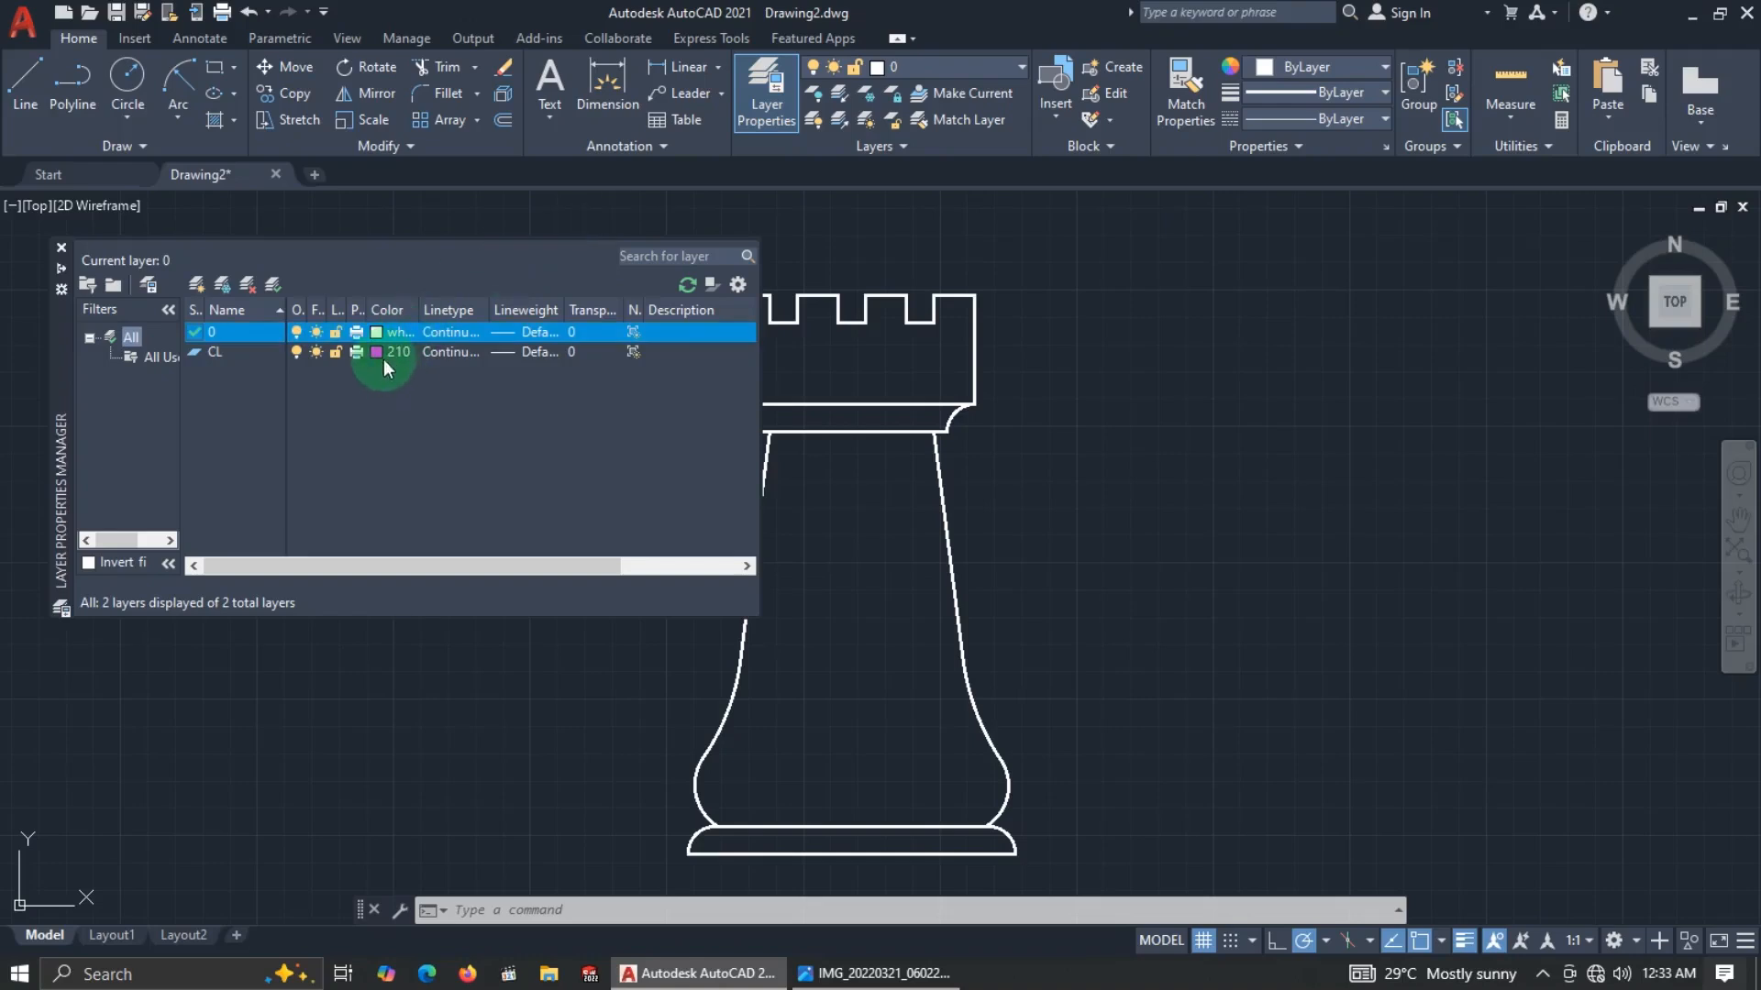
pyautogui.click(447, 351)
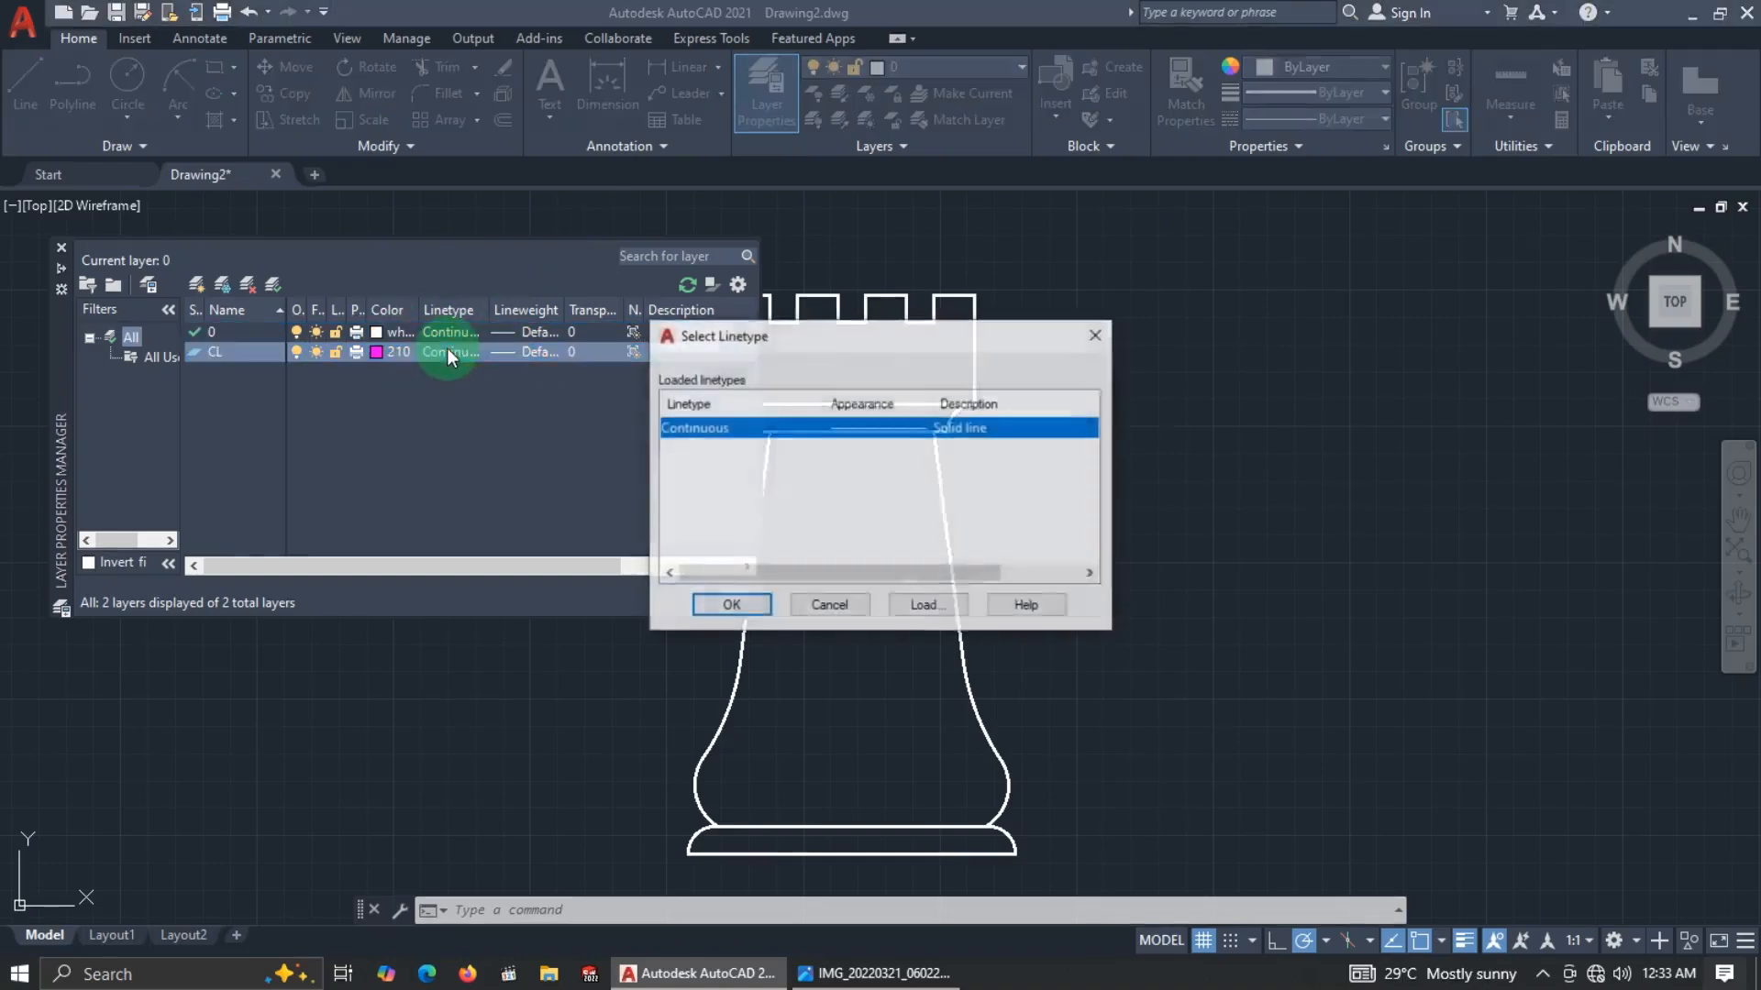
pyautogui.click(922, 606)
pyautogui.scroll(-1, 903, 550)
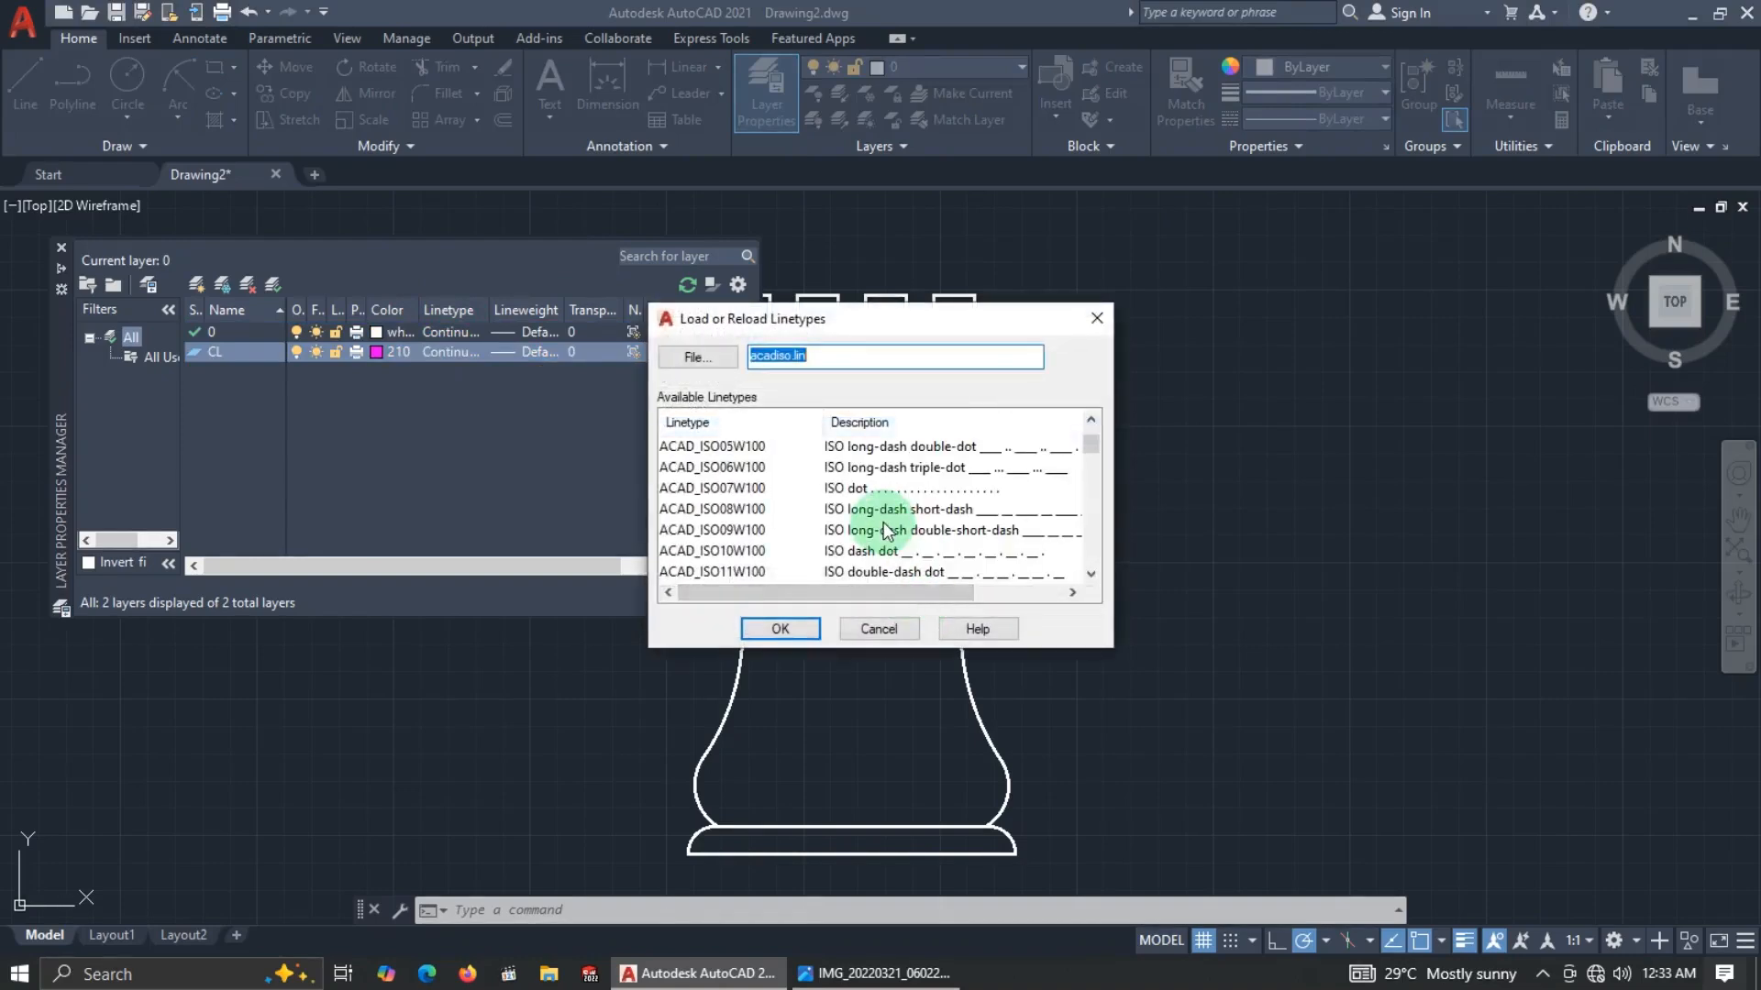
pyautogui.scroll(-4, 873, 555)
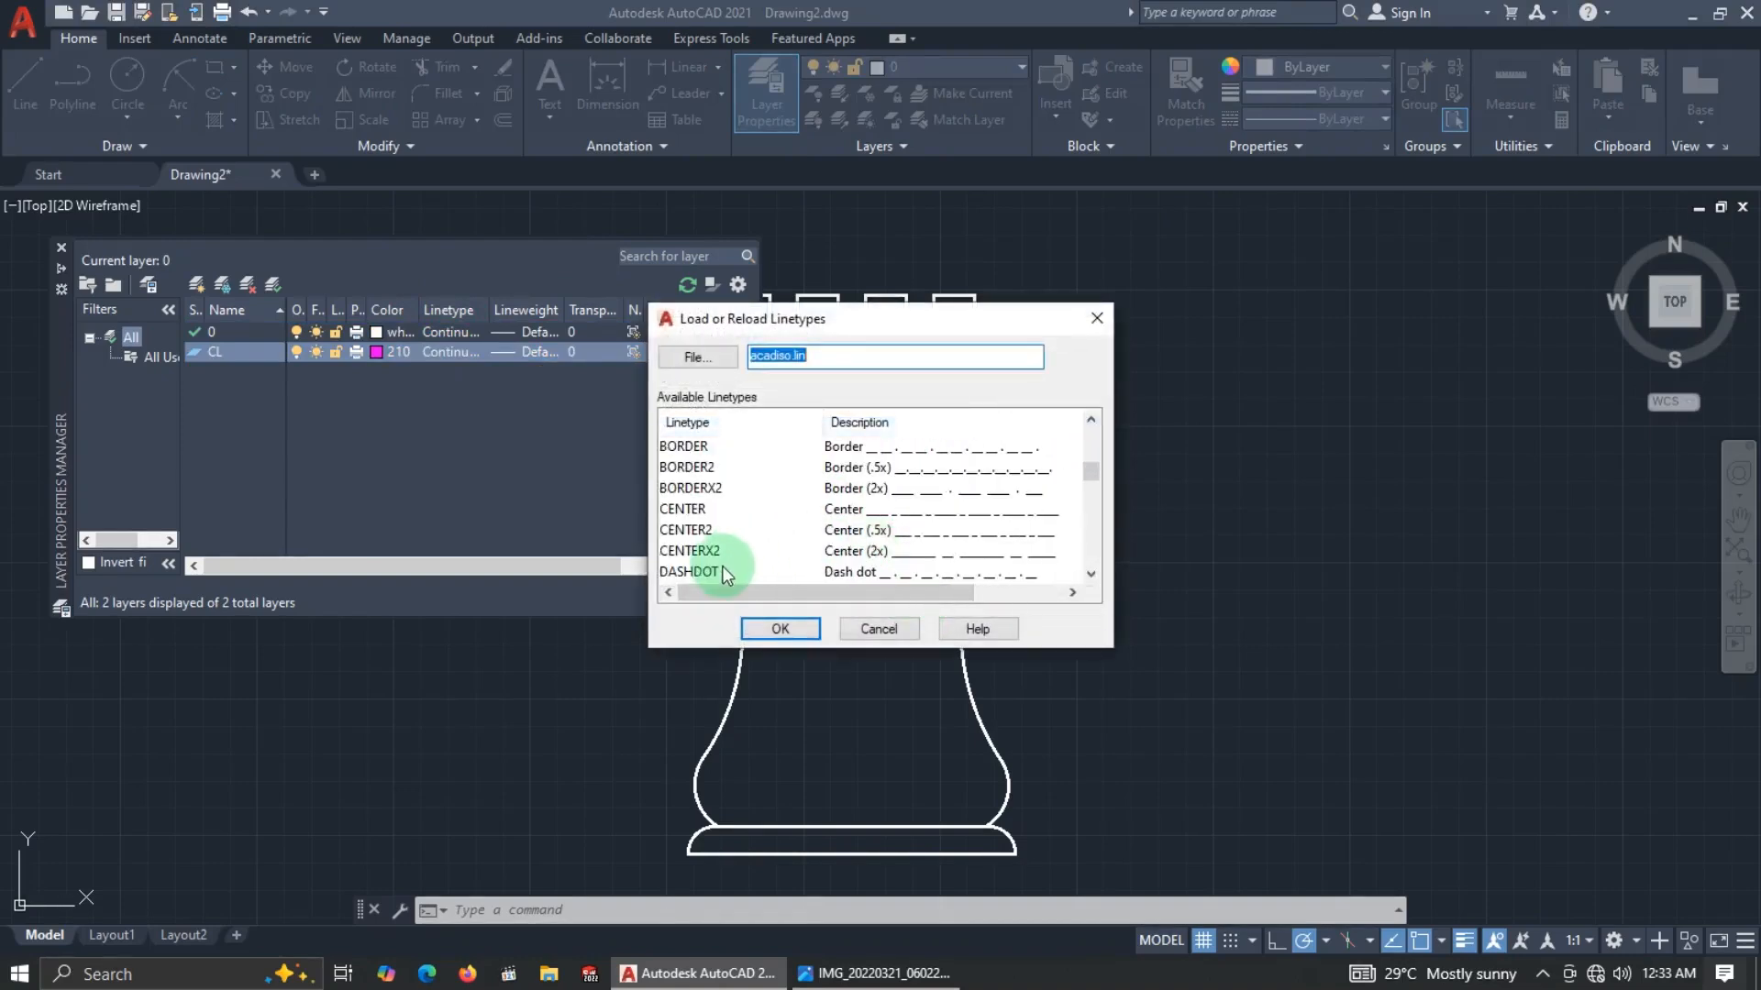
pyautogui.click(911, 532)
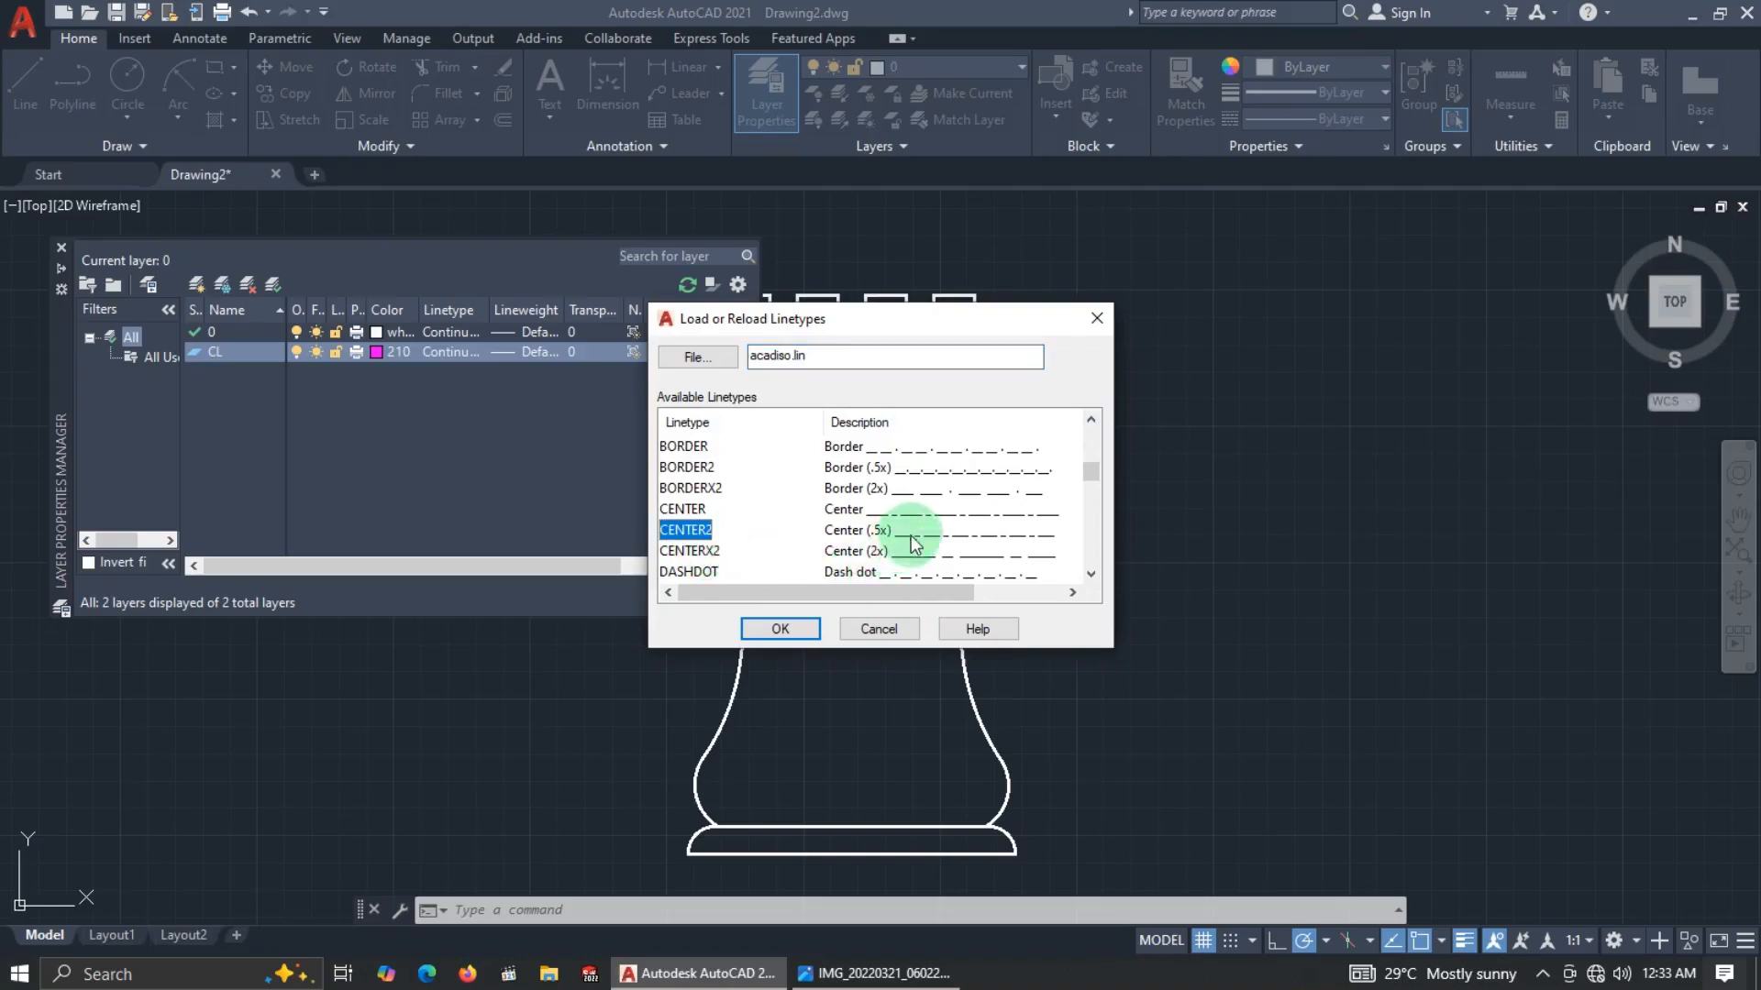
pyautogui.click(779, 628)
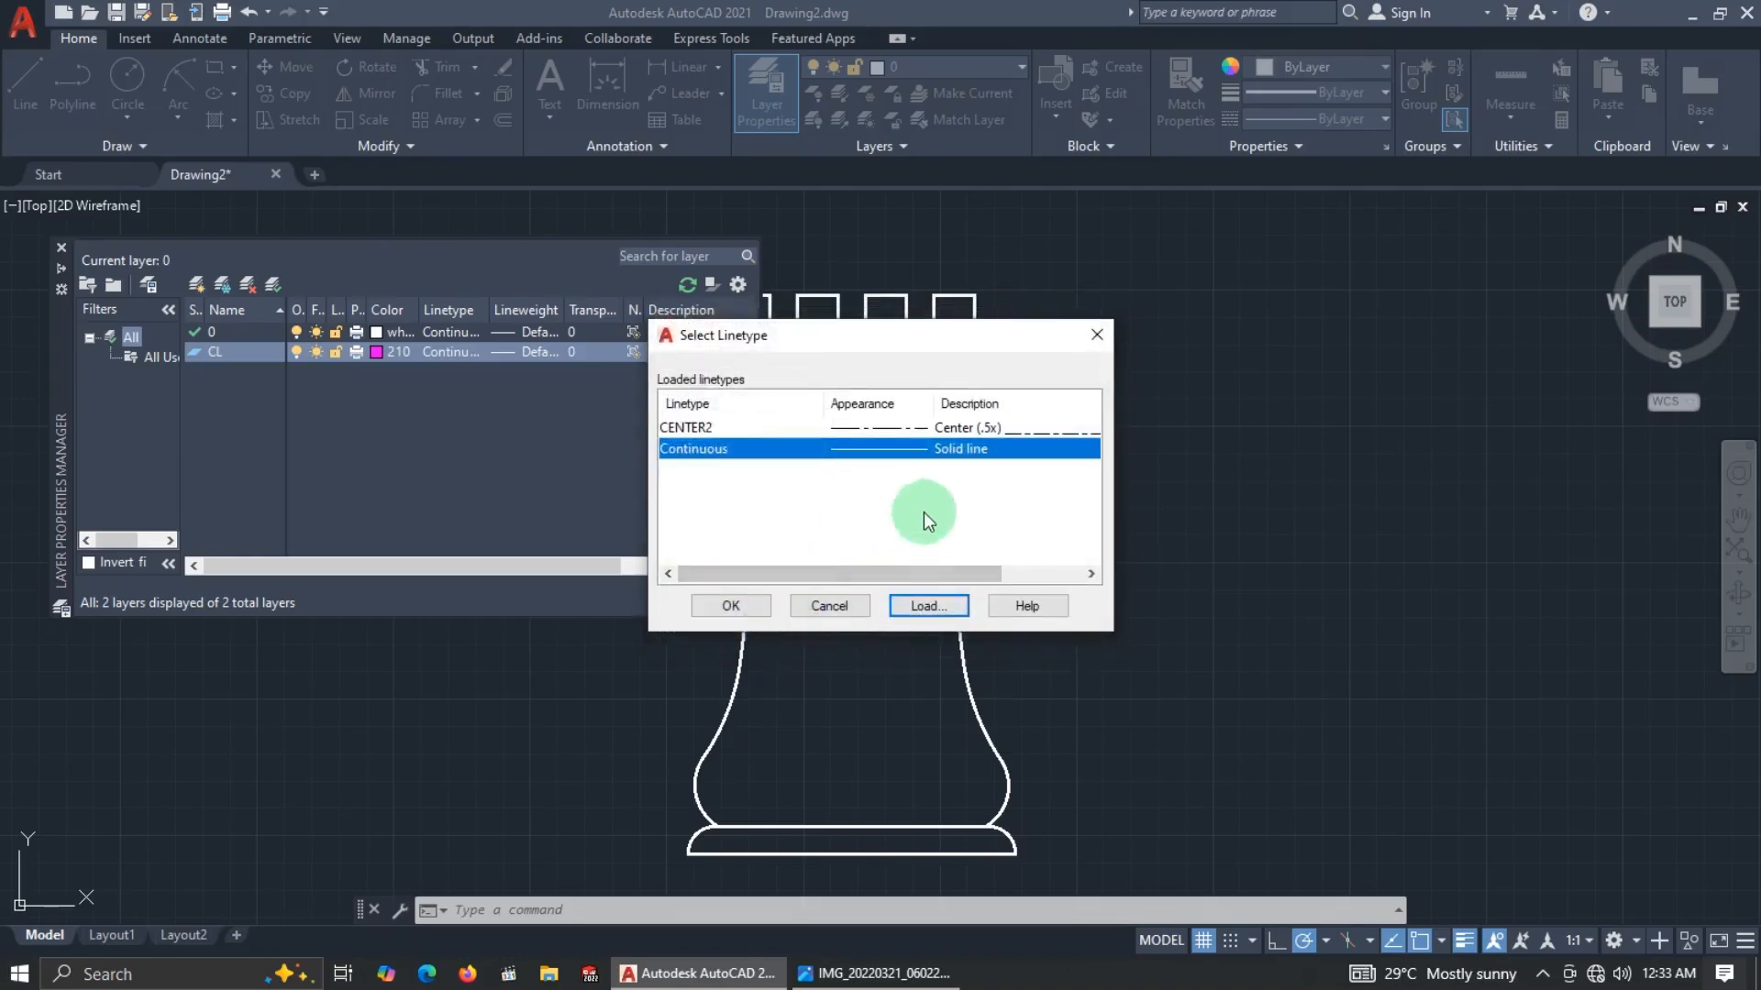
pyautogui.click(978, 429)
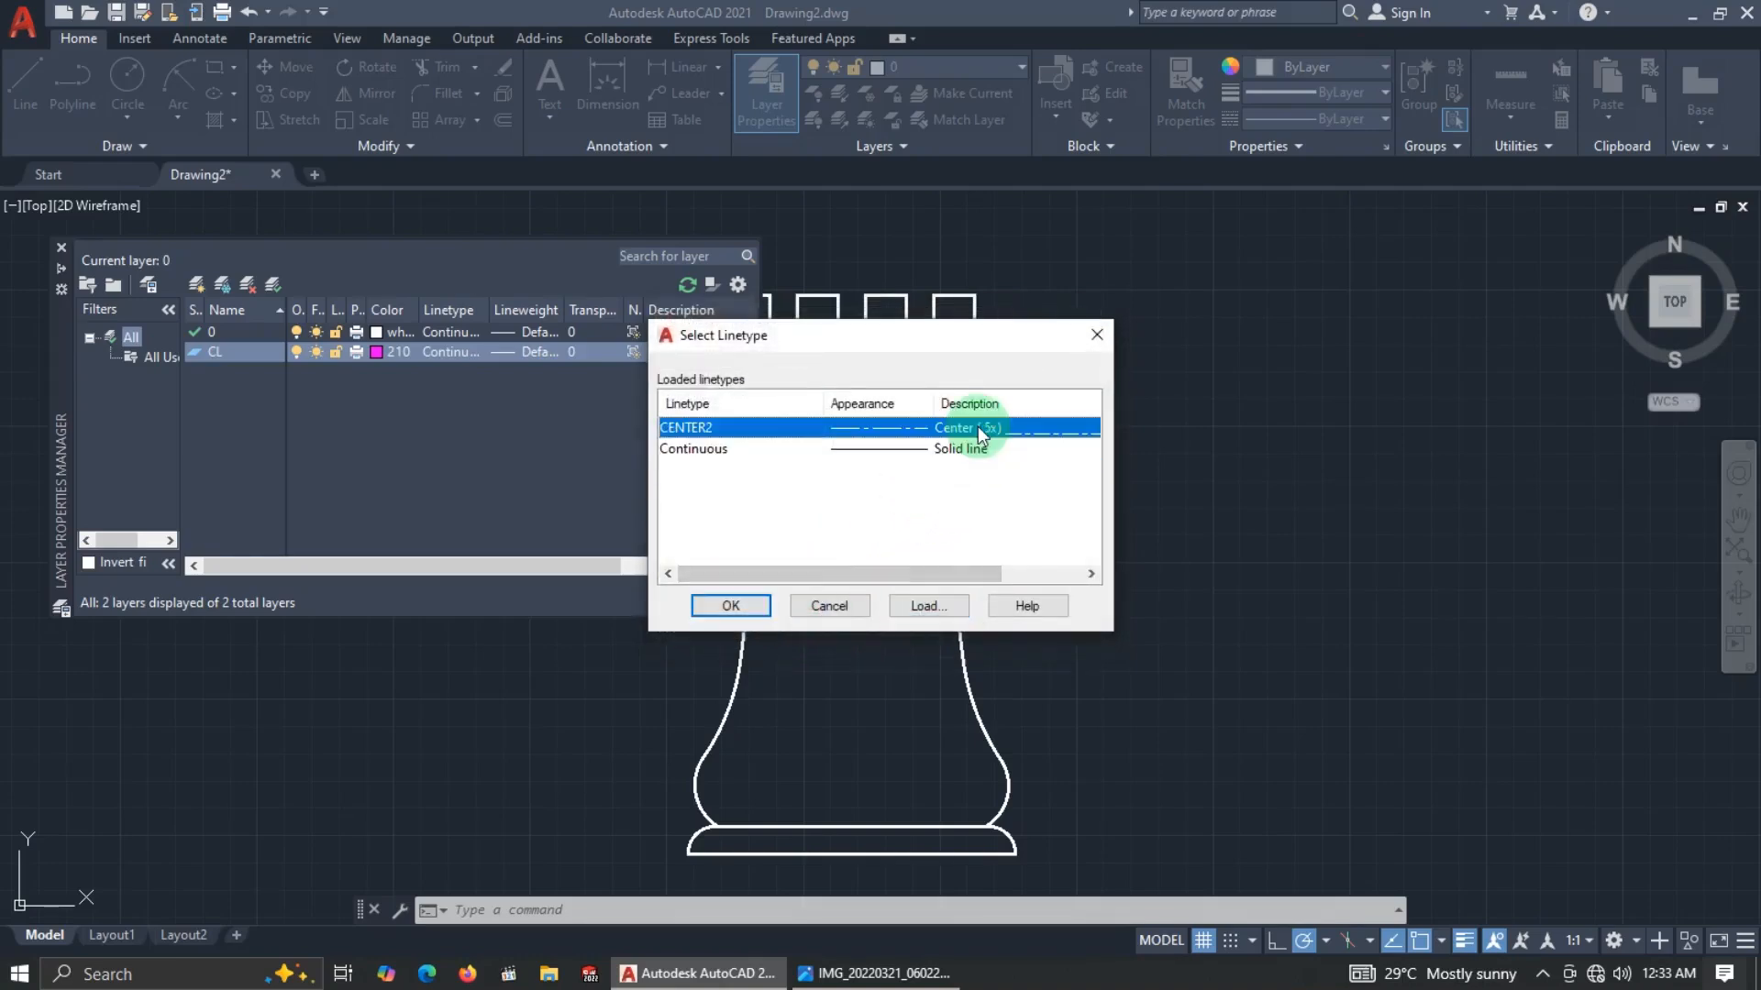
pyautogui.click(751, 608)
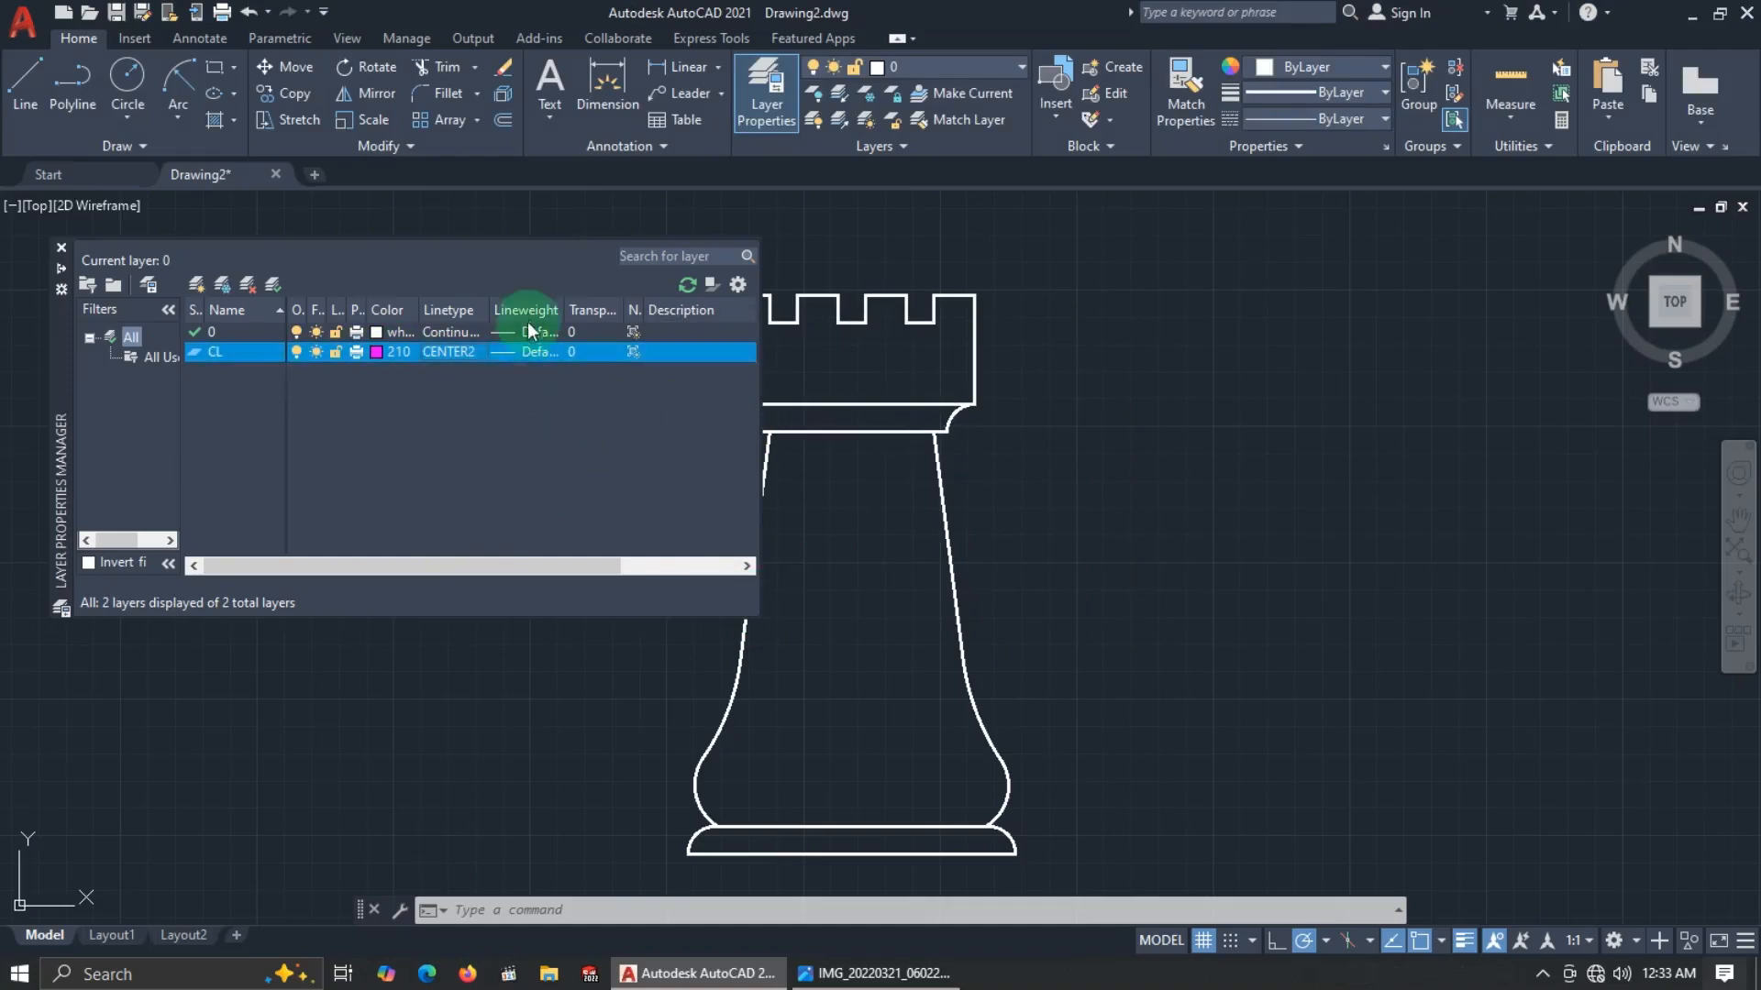
# Set the CL layer's lineweight to 0.25 mm.
pyautogui.click(509, 354)
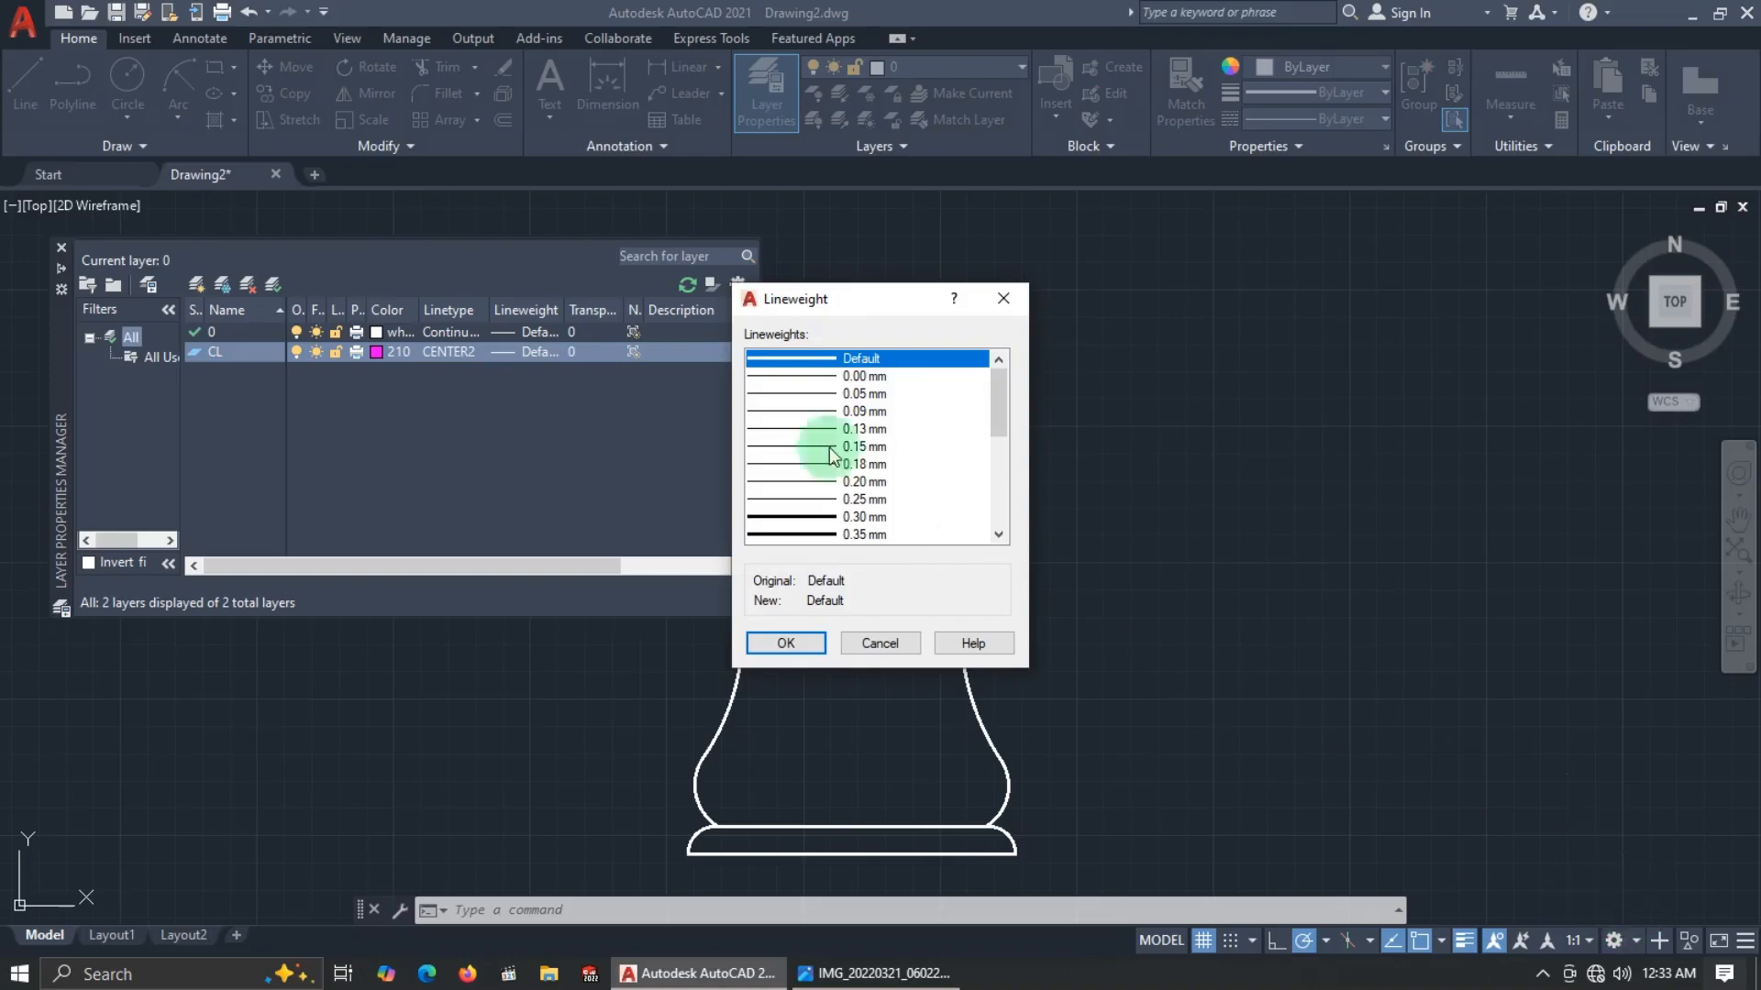
pyautogui.click(852, 500)
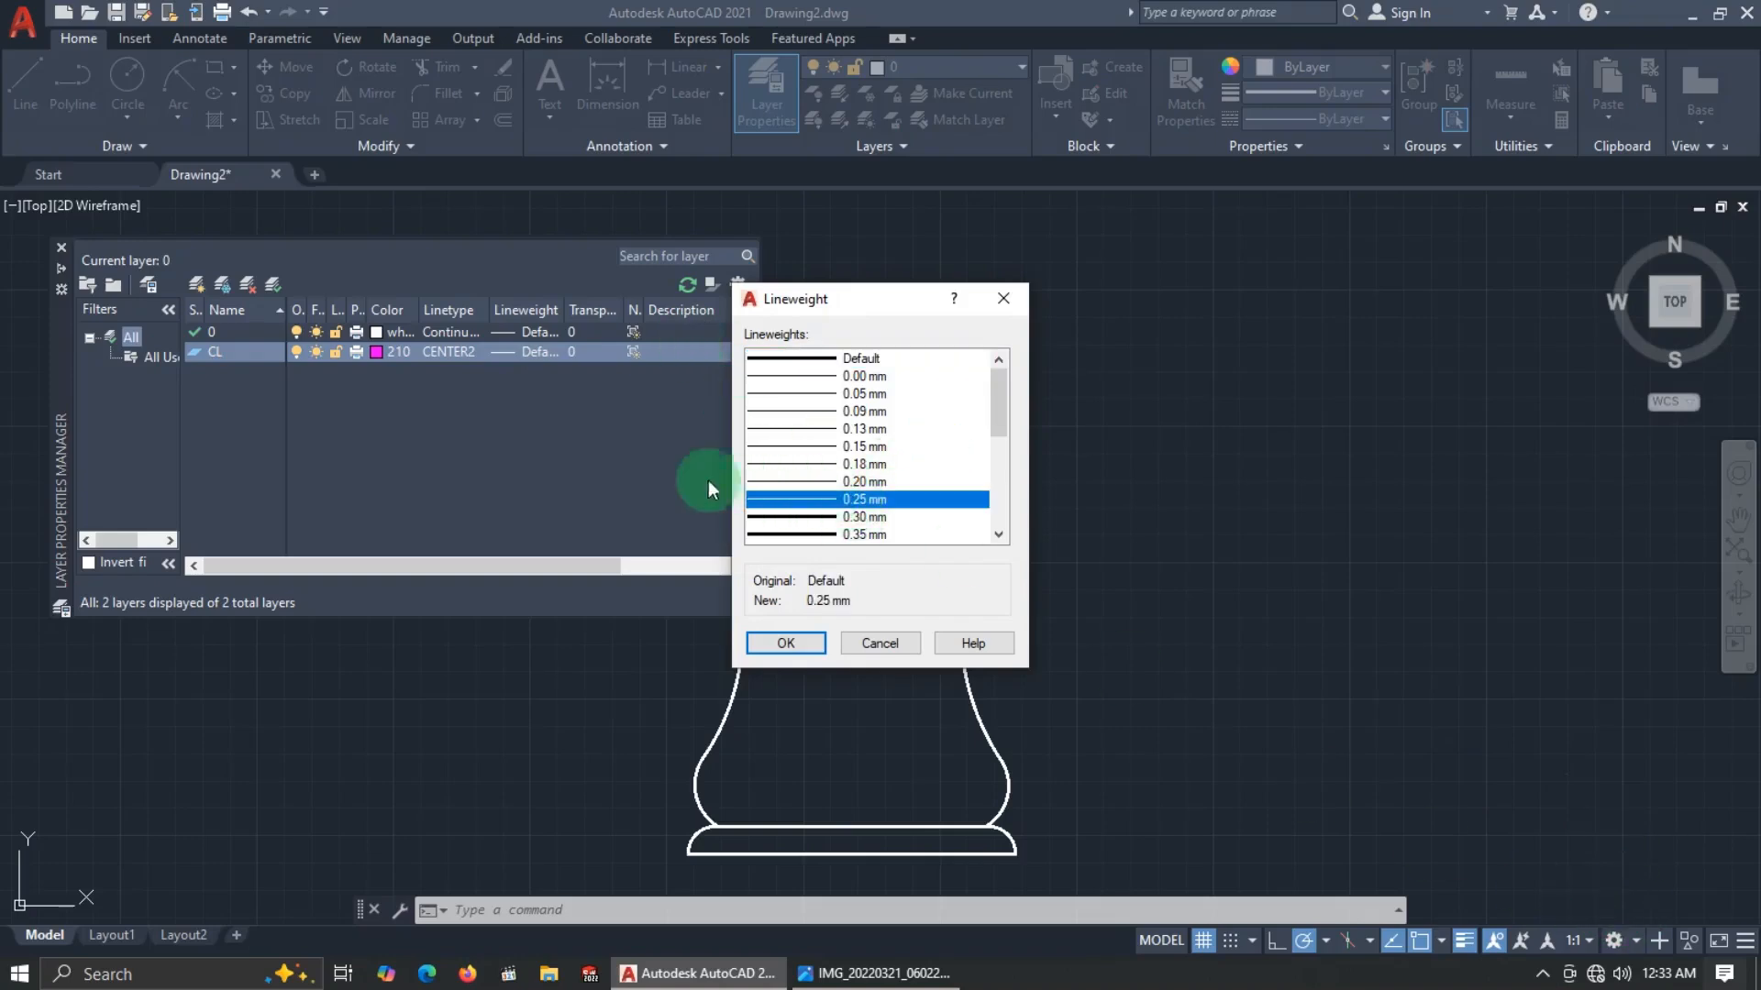
pyautogui.click(786, 644)
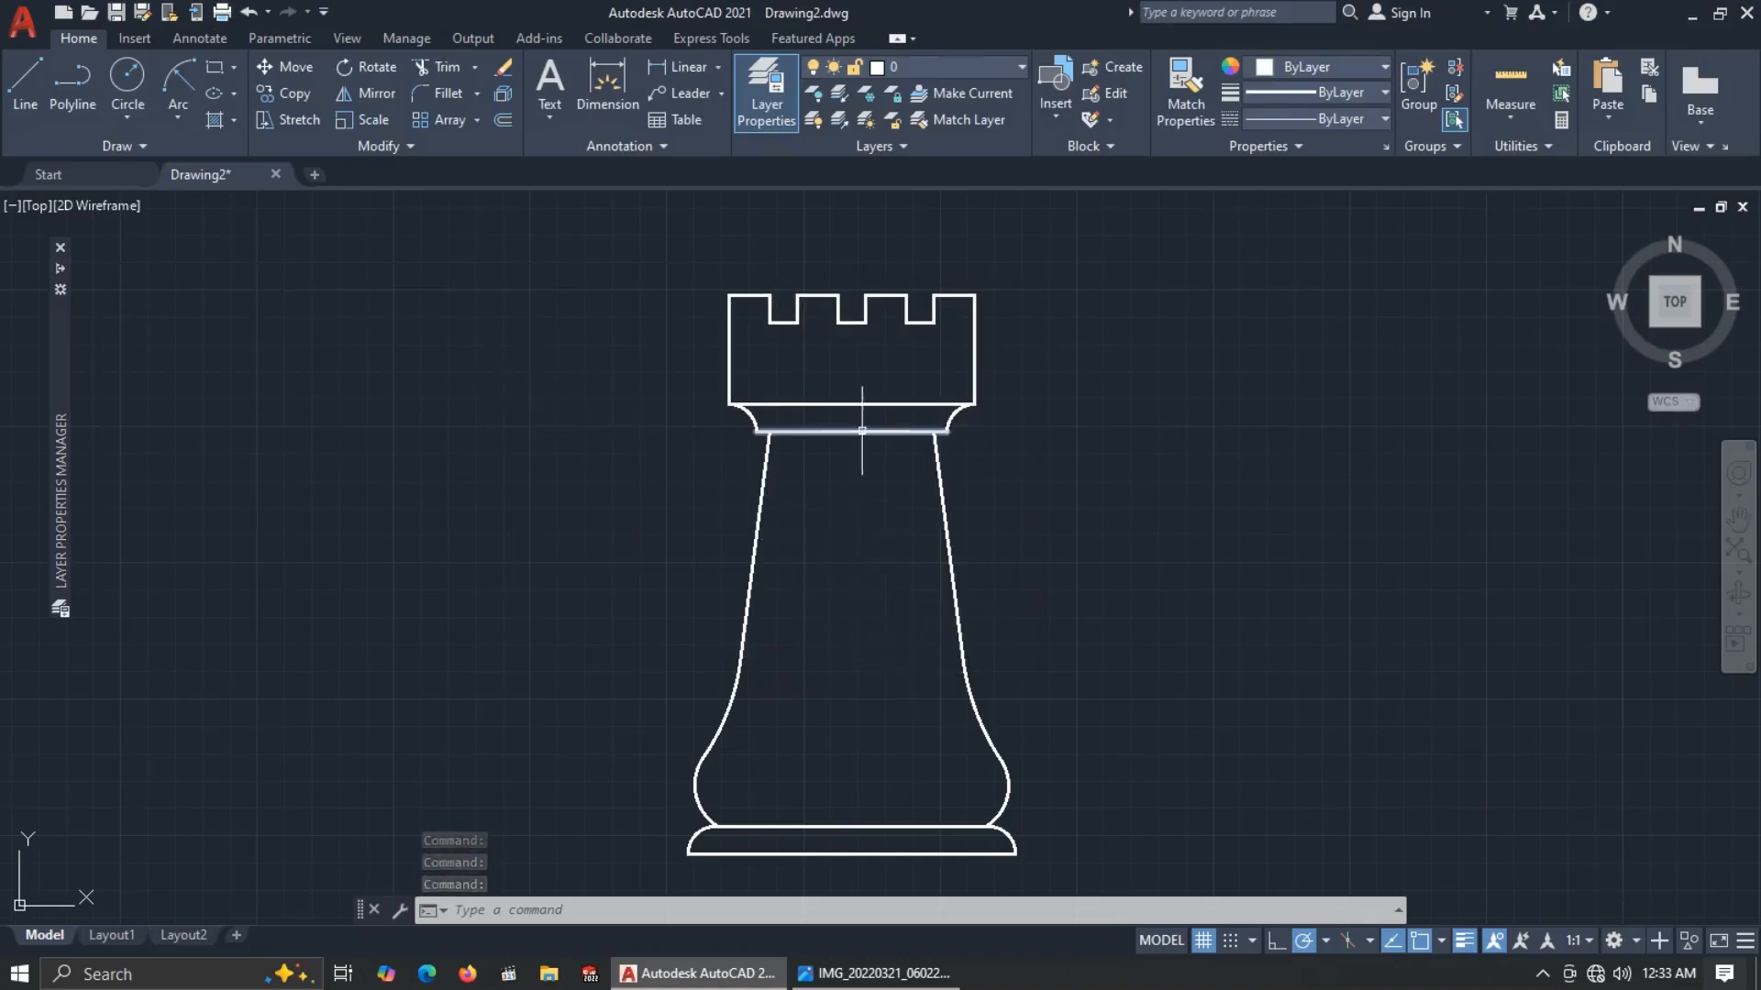
# Make CL the current layer and draw a vertical centerline through the rook's middle, extending past the base and the battlements.
pyautogui.moveTo(896, 574); pyautogui.dragTo(918, 551, button='middle')
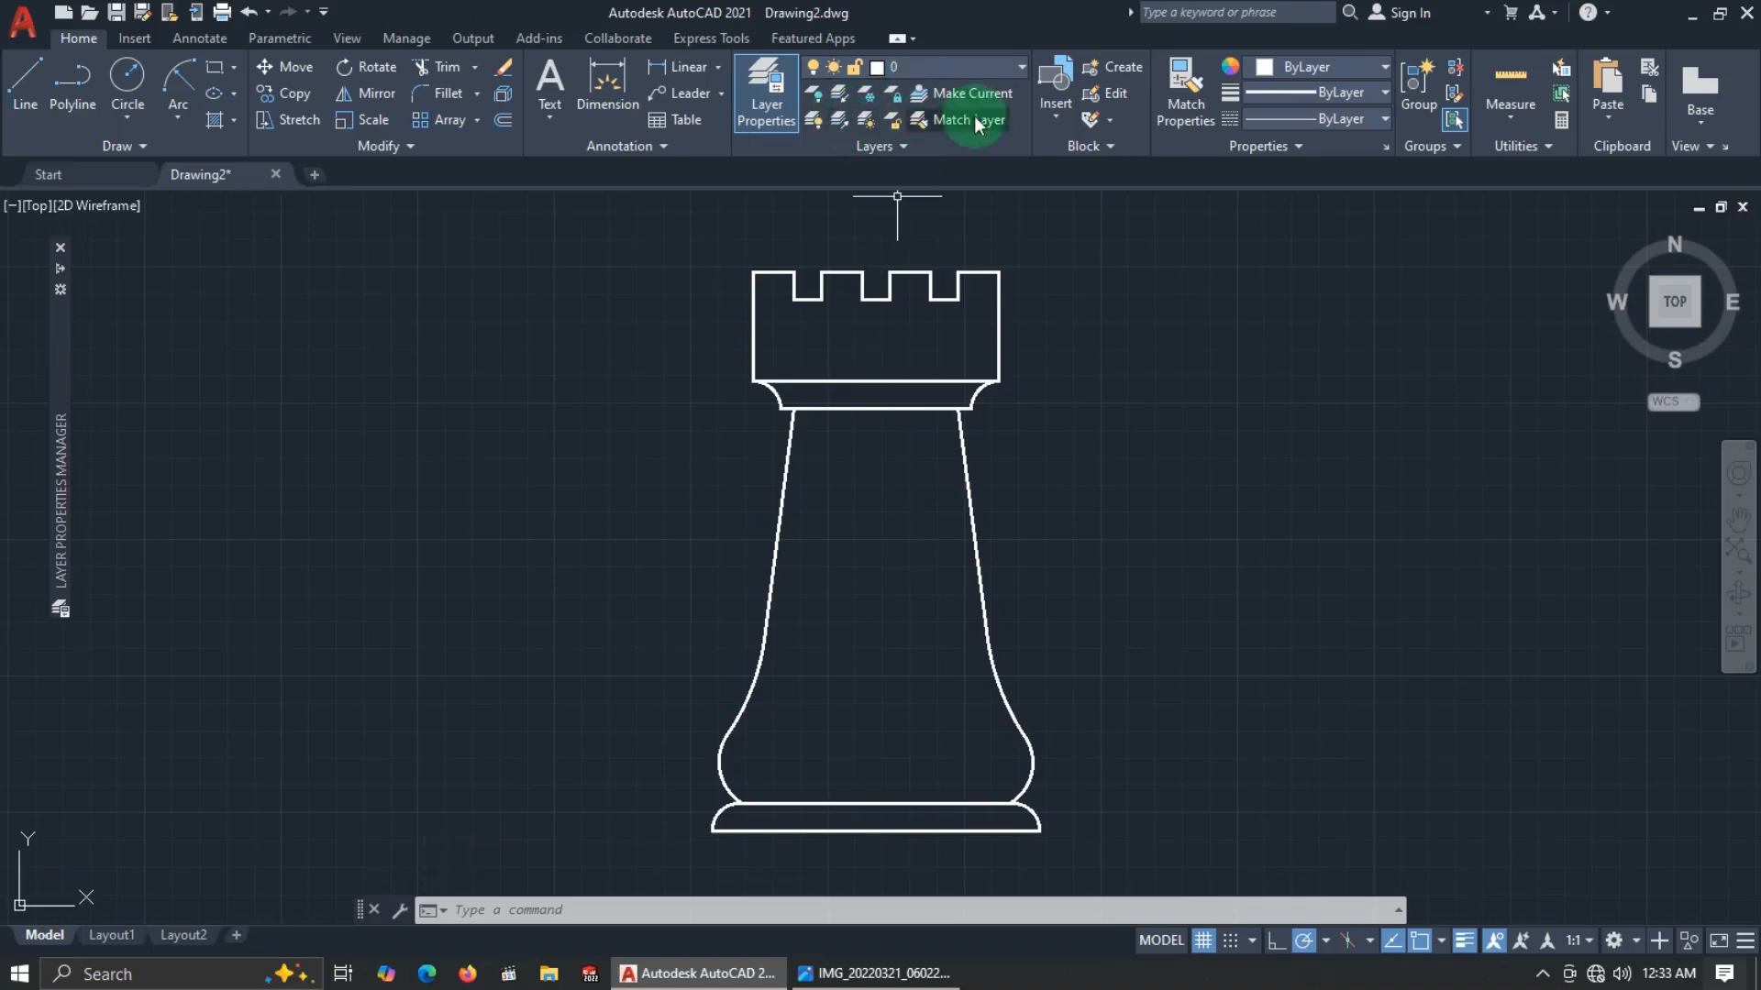
pyautogui.click(1019, 68)
pyautogui.click(901, 86)
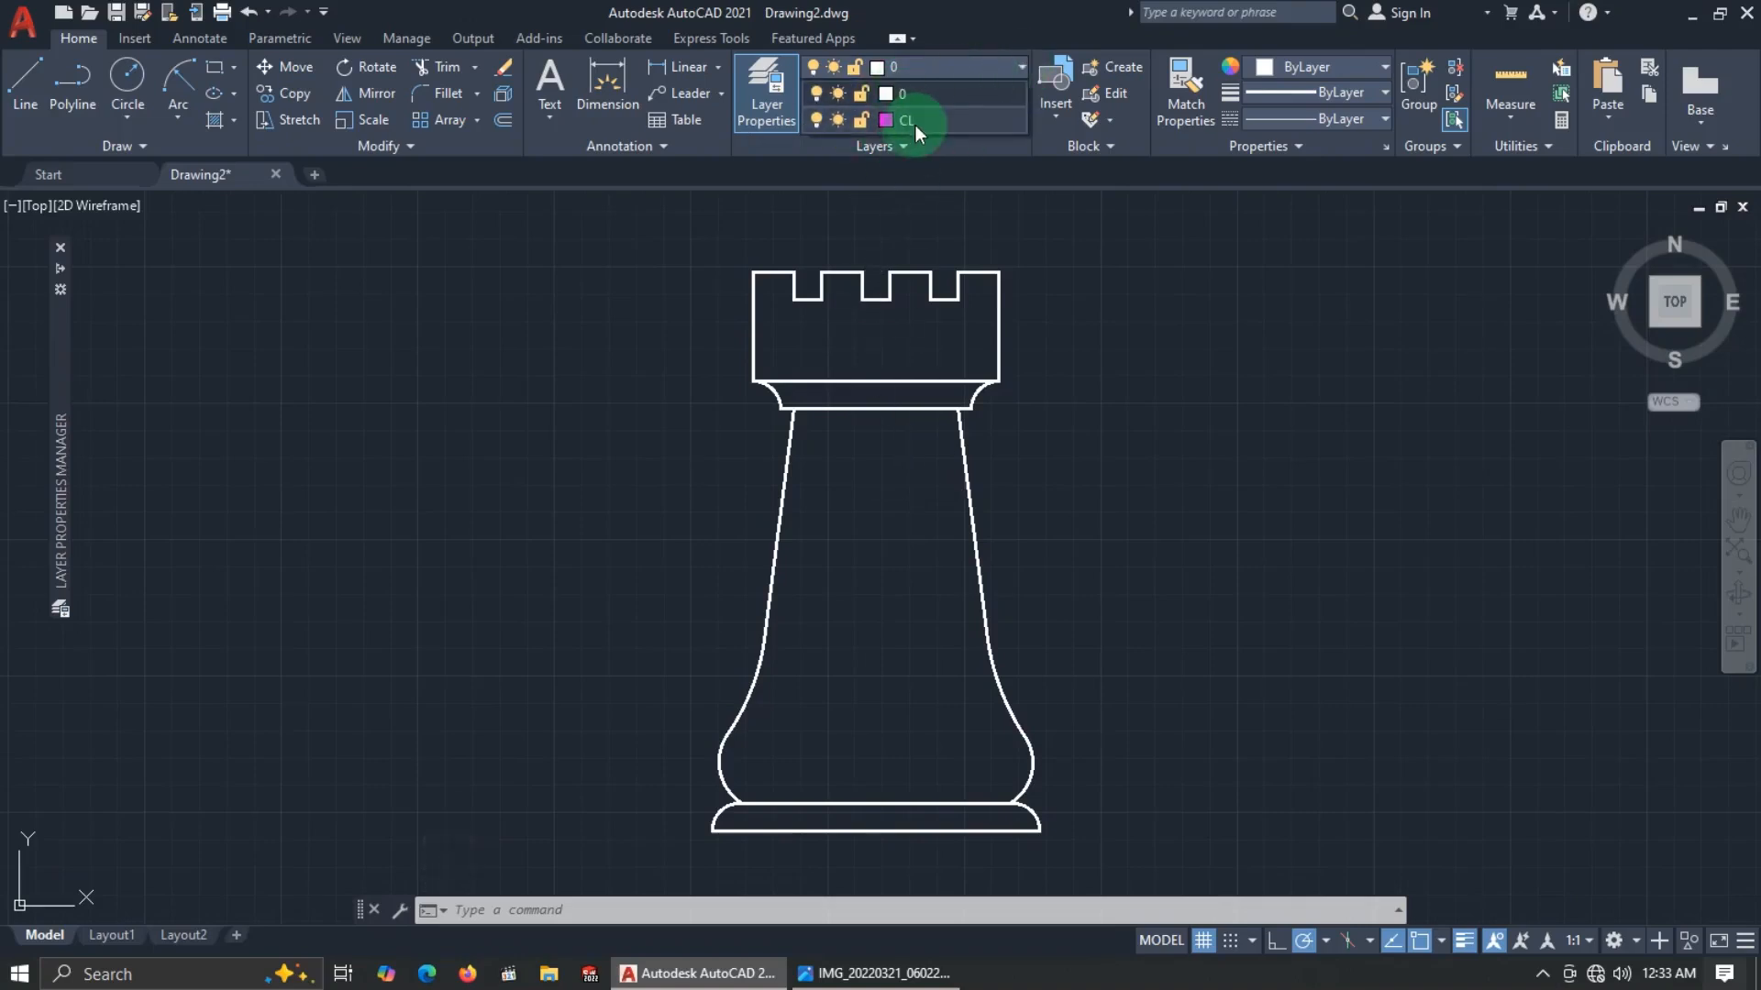
pyautogui.click(24, 87)
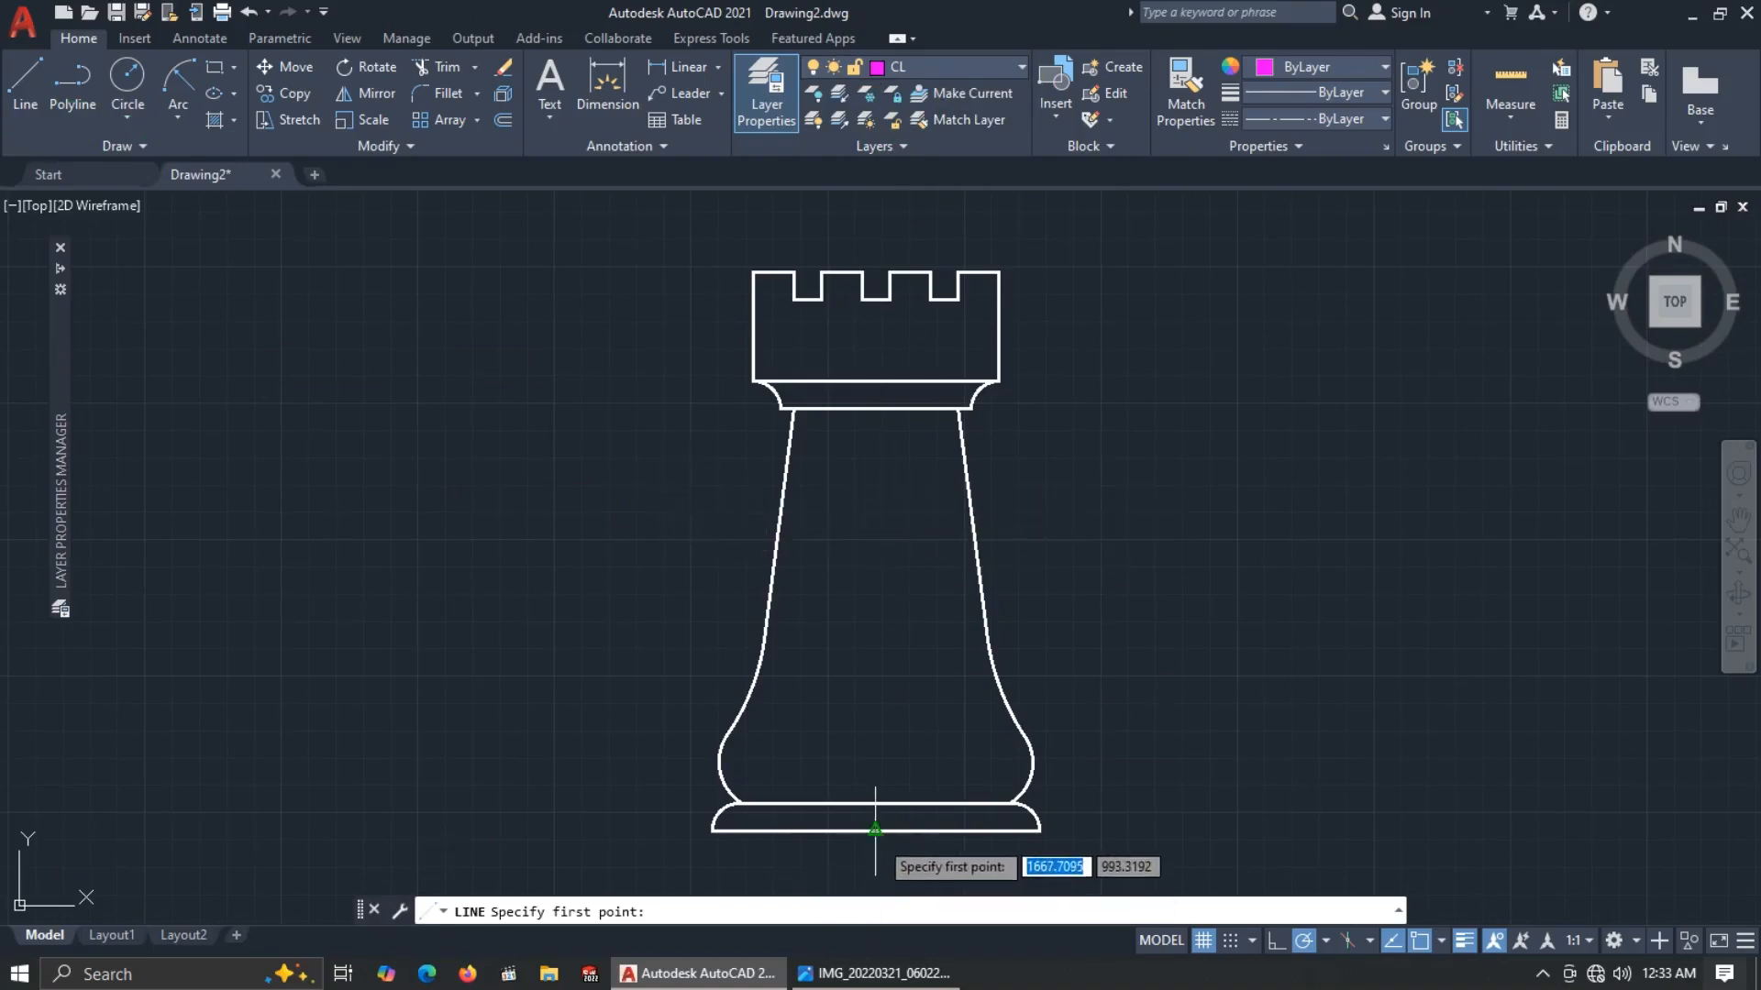
pyautogui.click(876, 871)
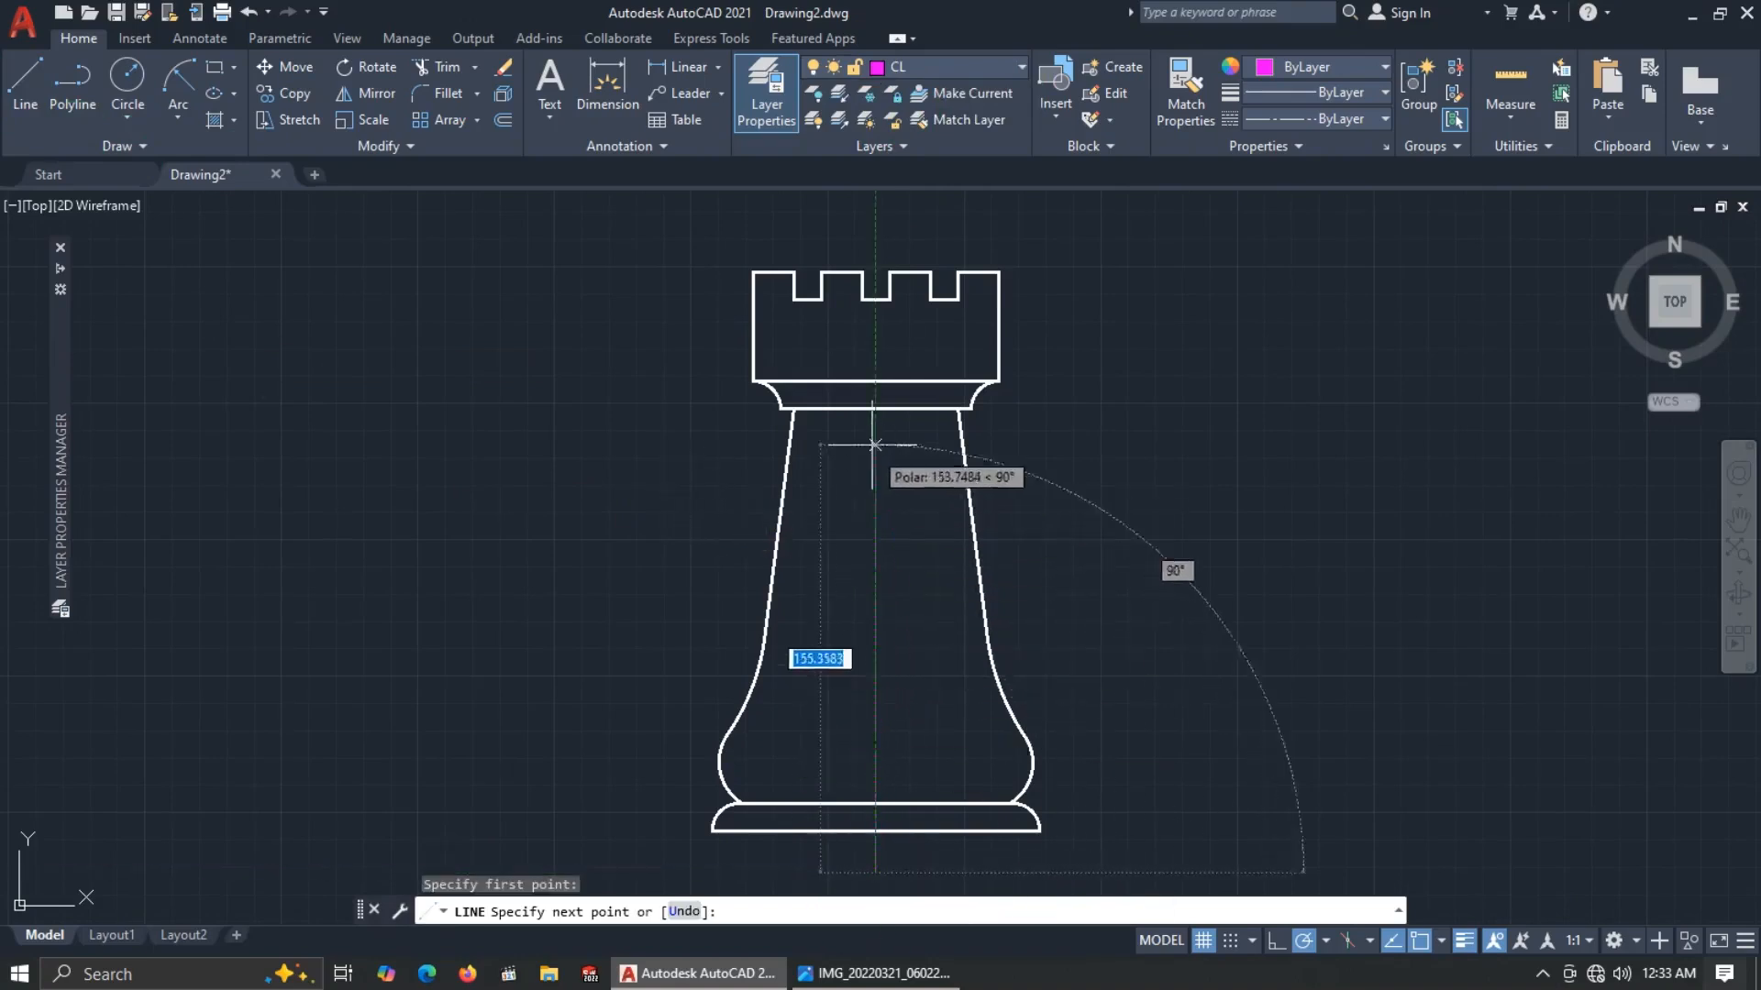
pyautogui.click(876, 217)
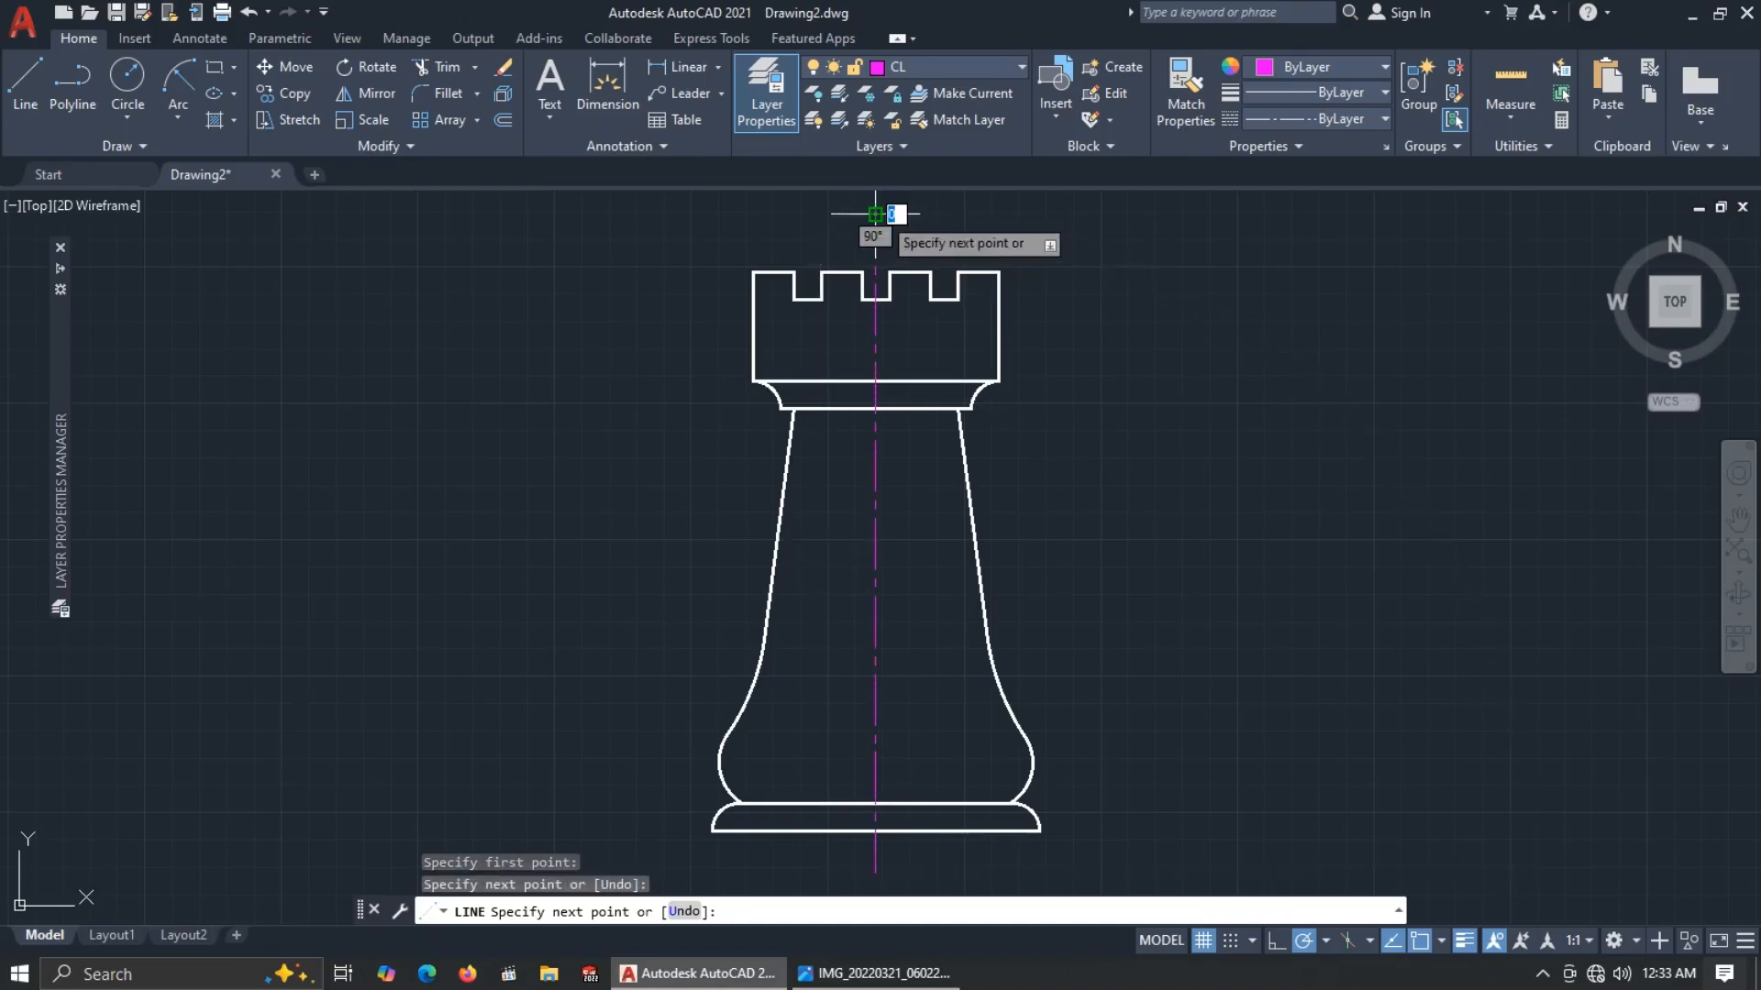
pyautogui.press('Escape')
# Draw a CL line continuing the left body taper from its lower end down to the base's bottom edge.
pyautogui.moveTo(932, 649); pyautogui.dragTo(1001, 618, button='middle')
pyautogui.scroll(-3, 1002, 618)
pyautogui.scroll(3, 999, 621)
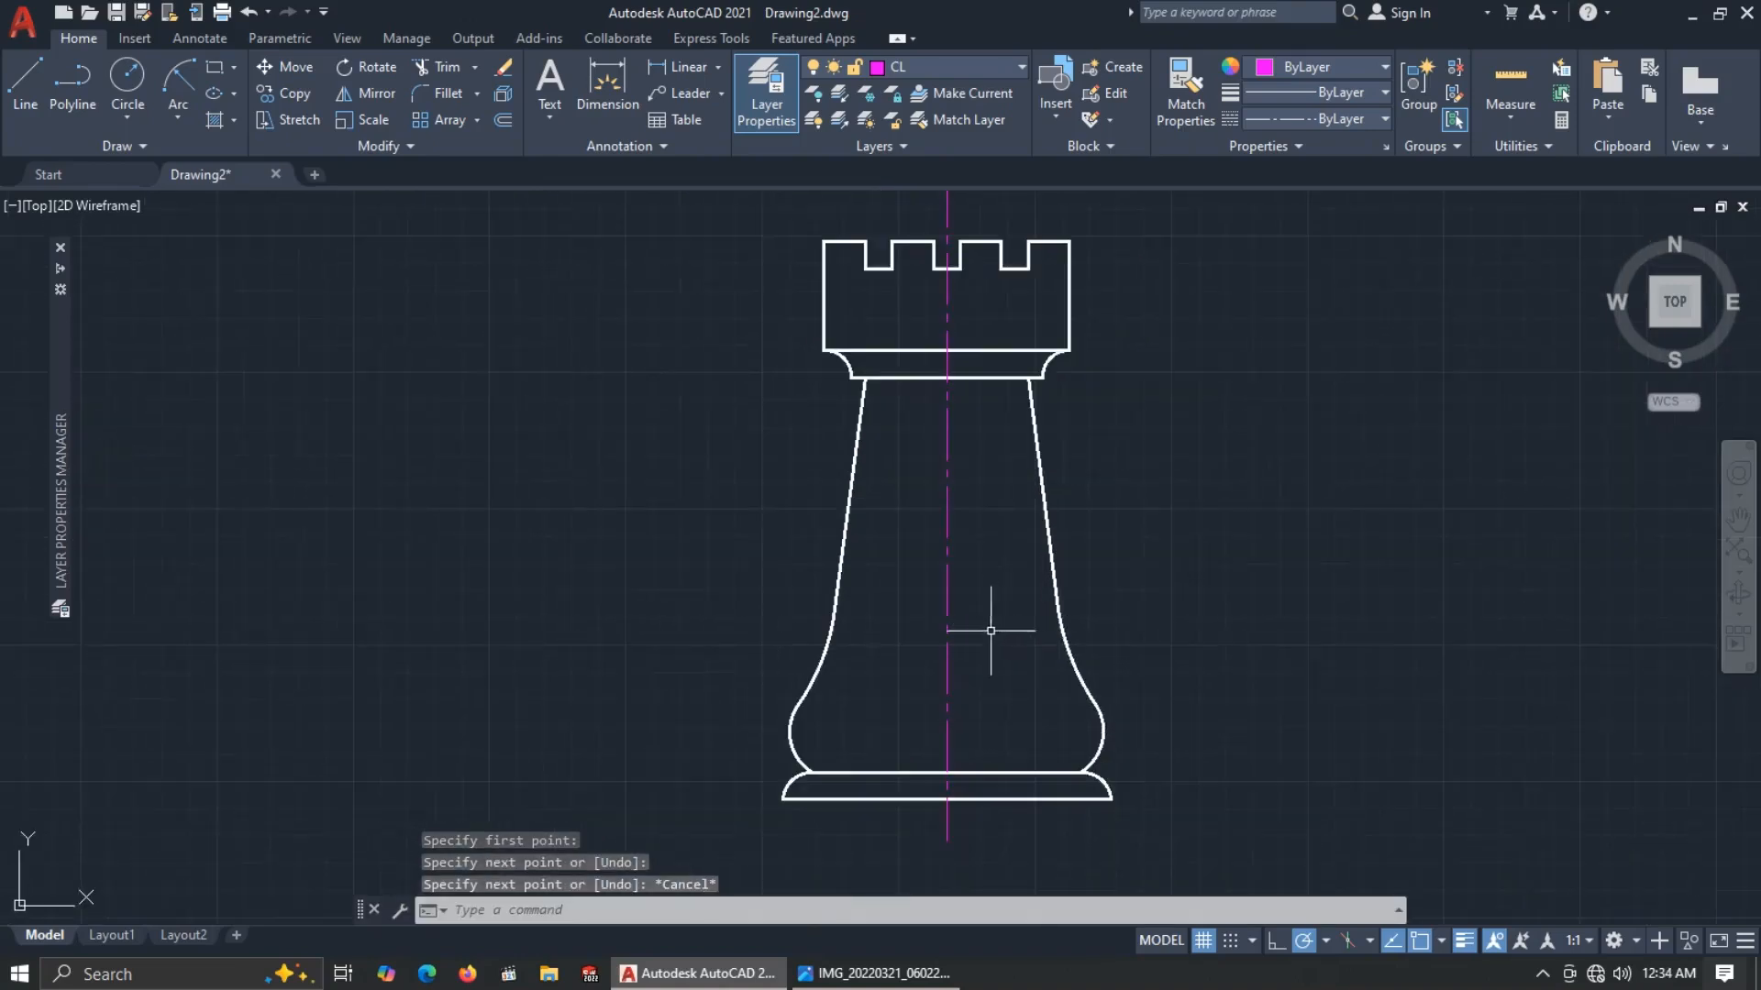
pyautogui.click(25, 85)
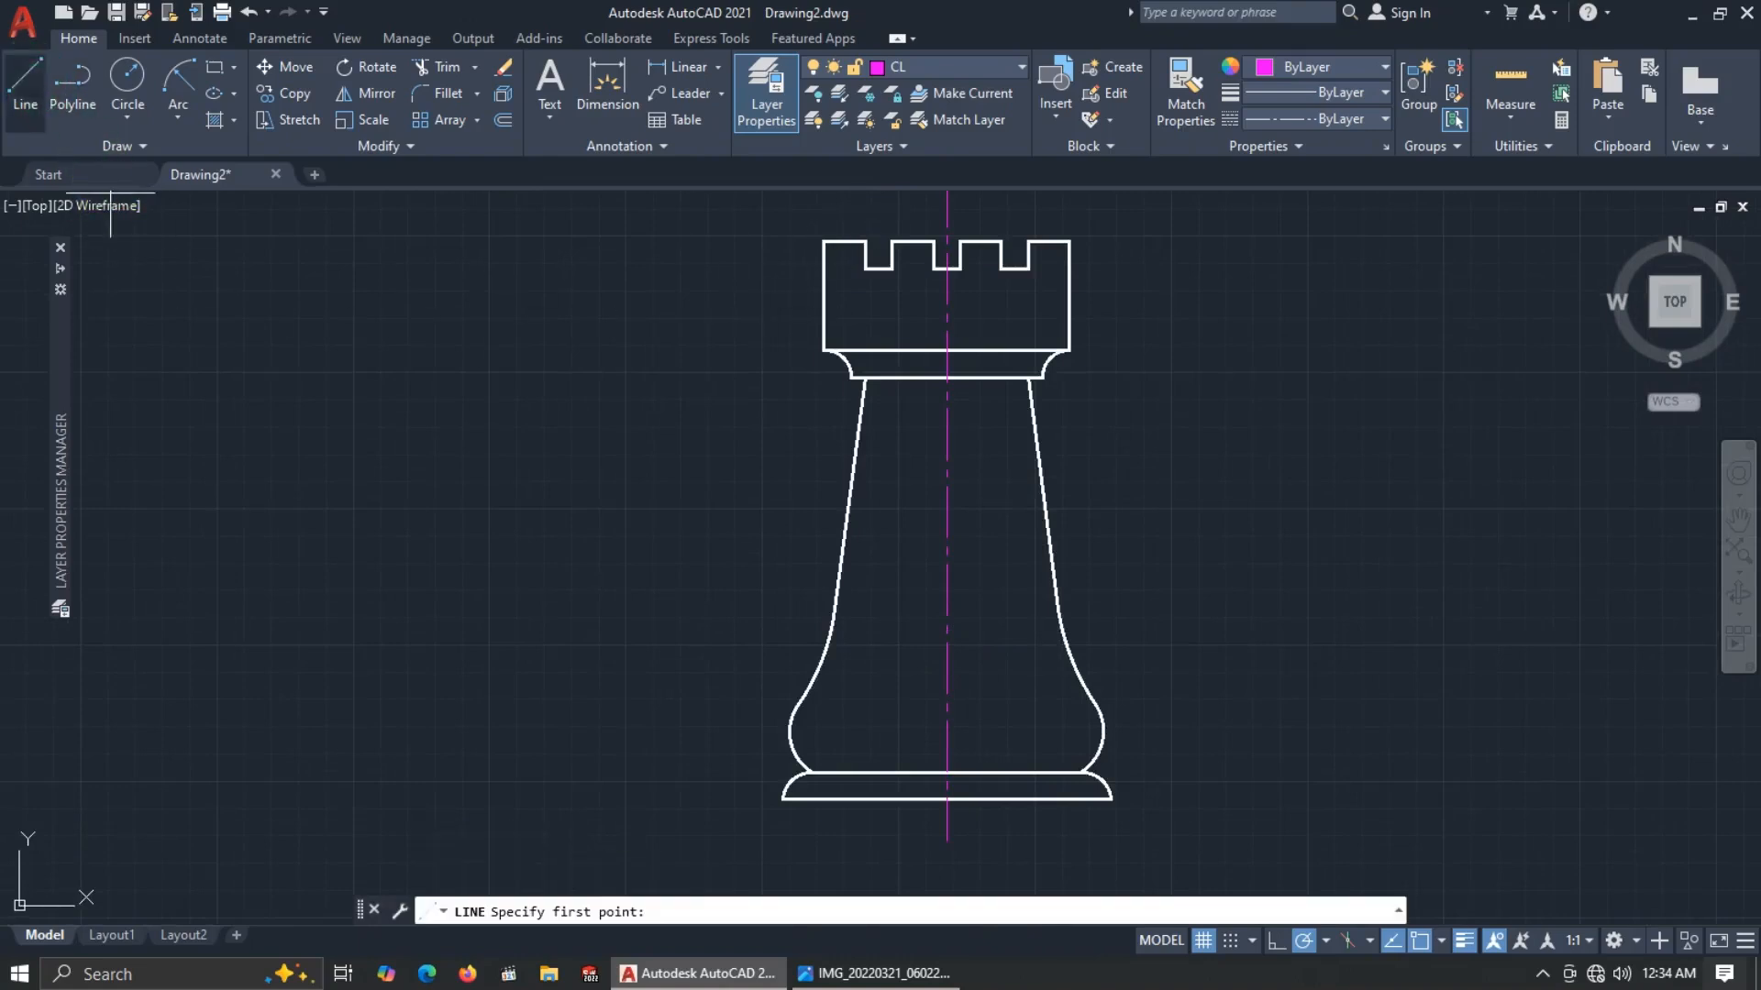
pyautogui.click(831, 608)
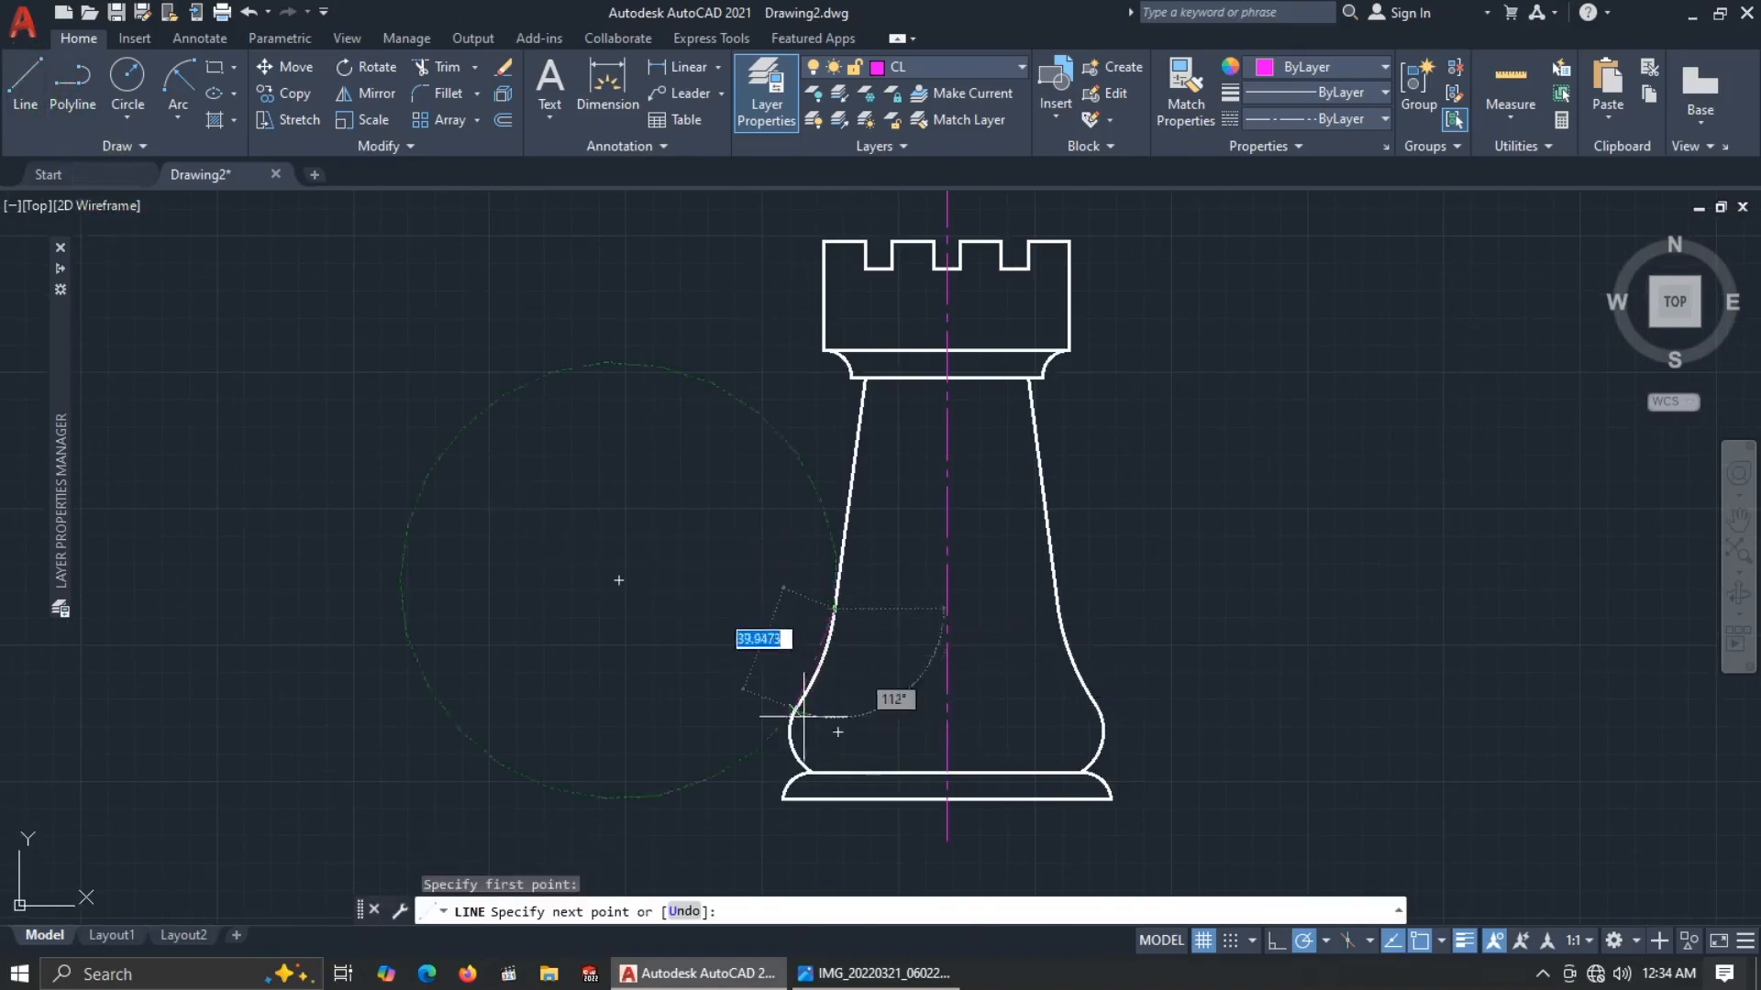
pyautogui.click(811, 798)
pyautogui.press('Return')
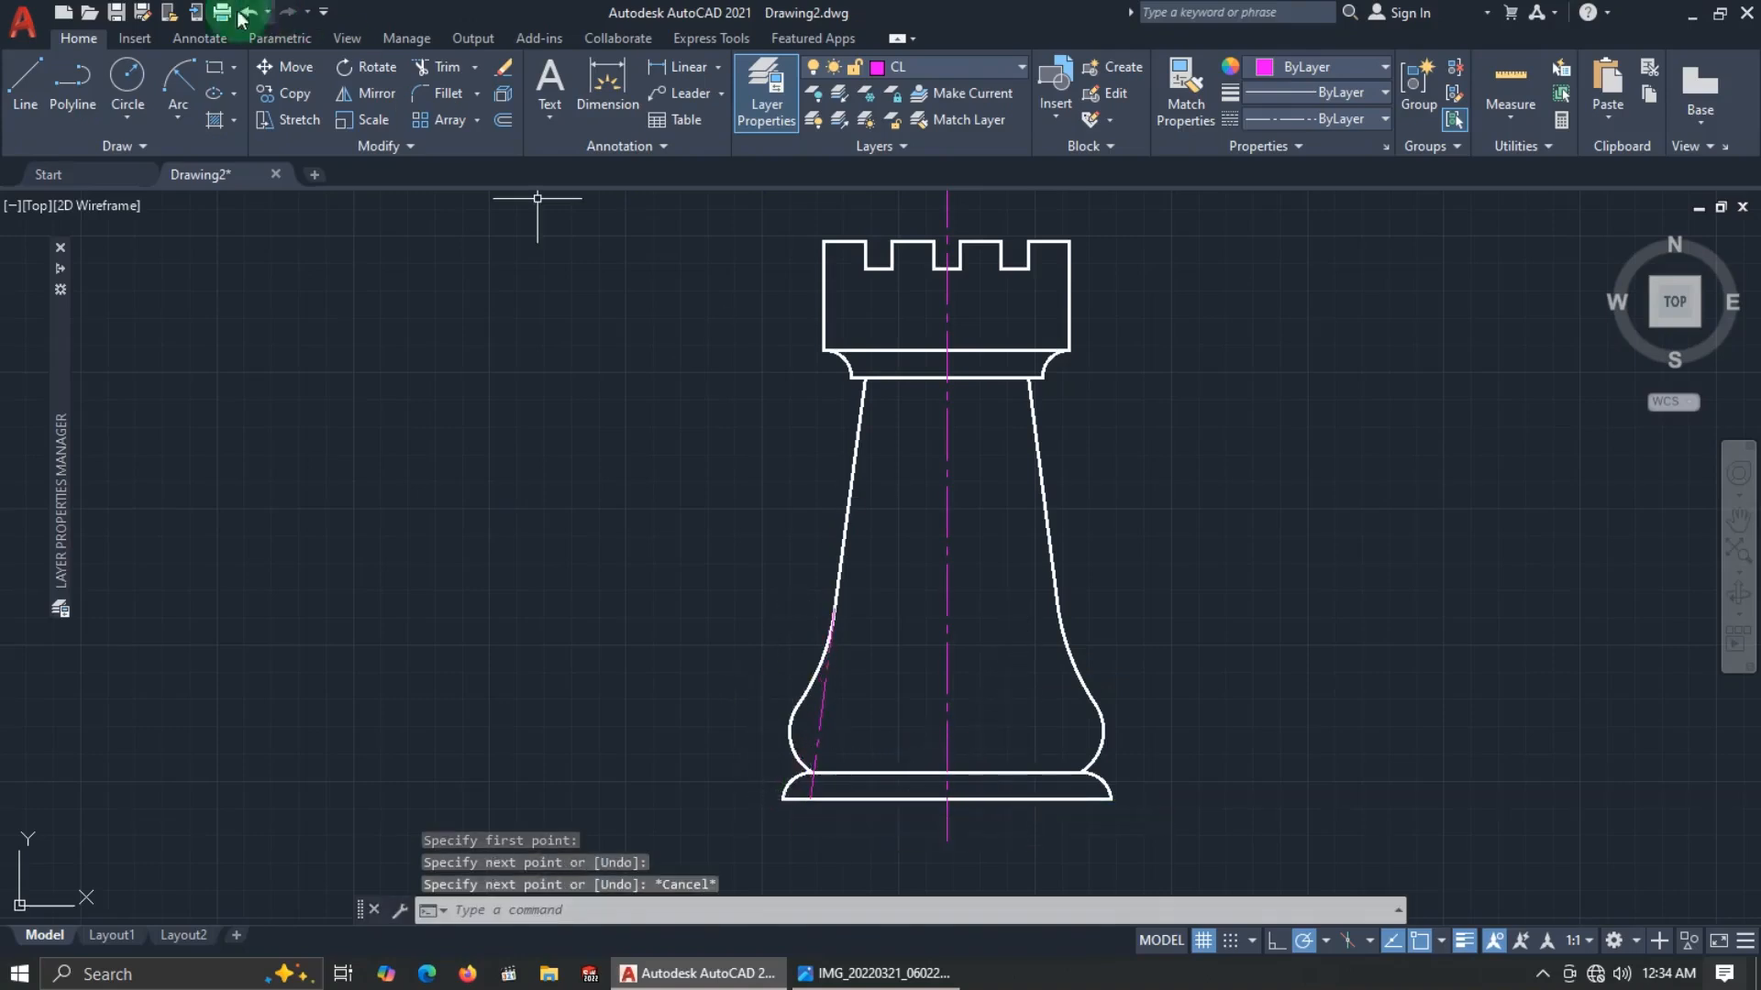
# Draw a matching CL line from the lower end of the right body taper down to the base's bottom edge.
pyautogui.click(26, 85)
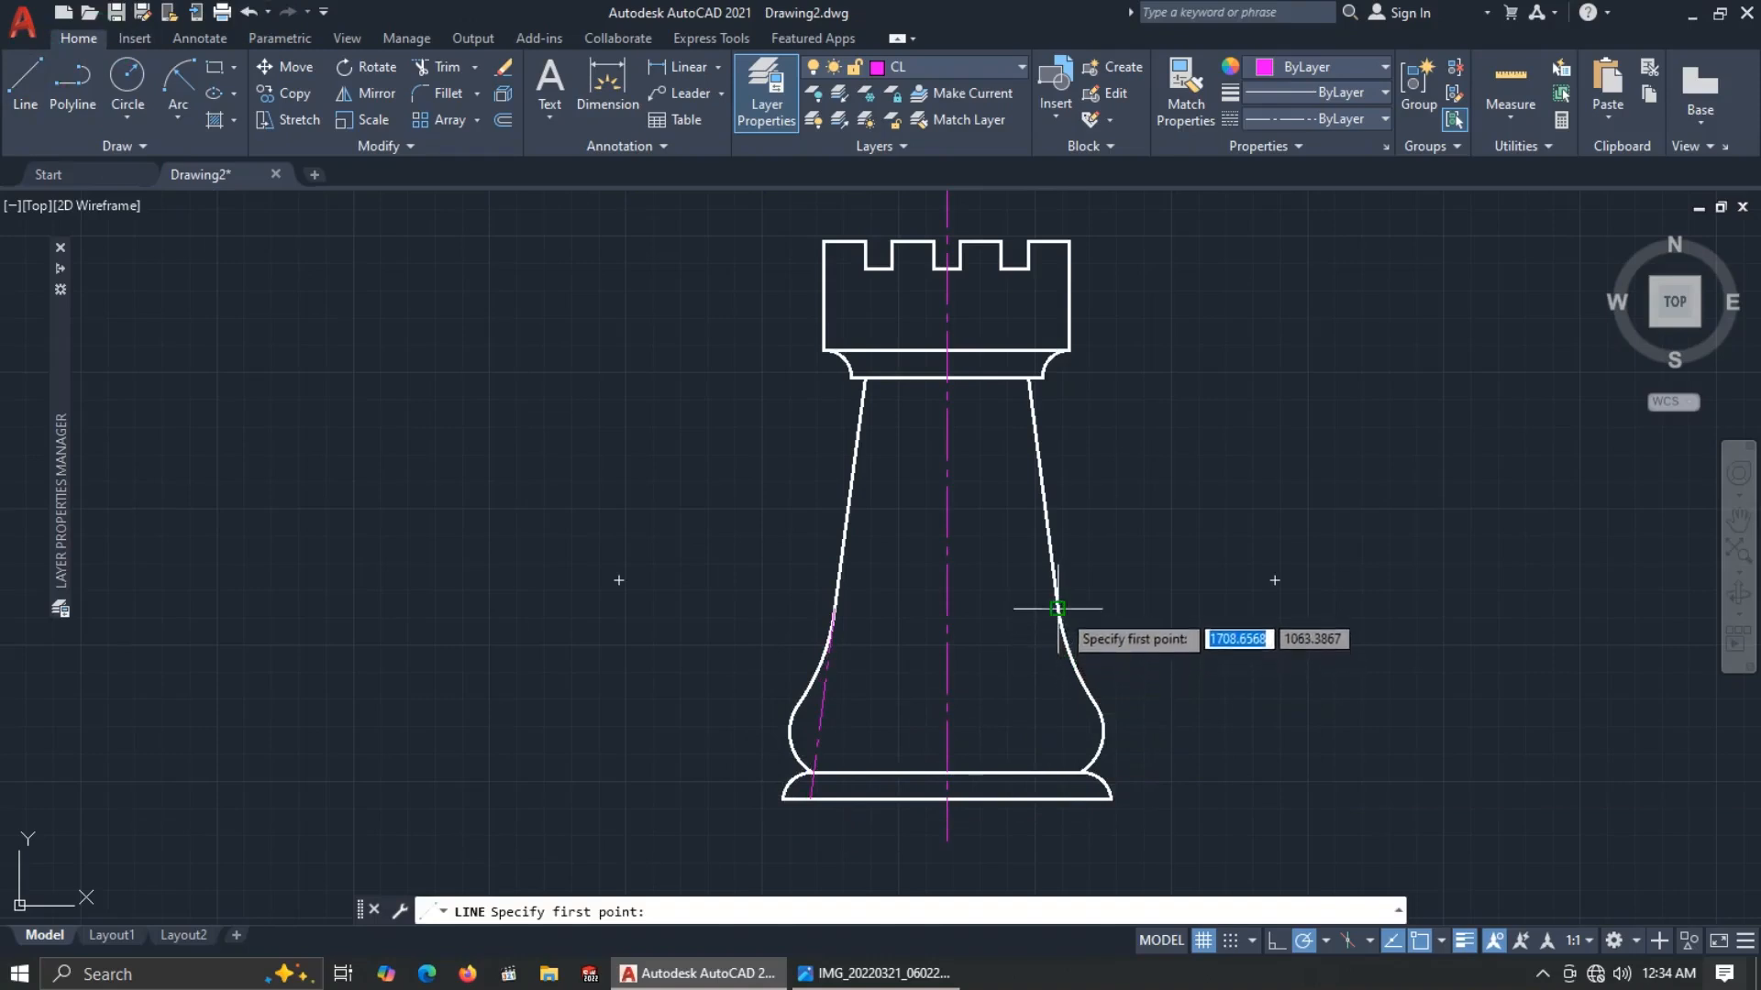
pyautogui.click(1057, 608)
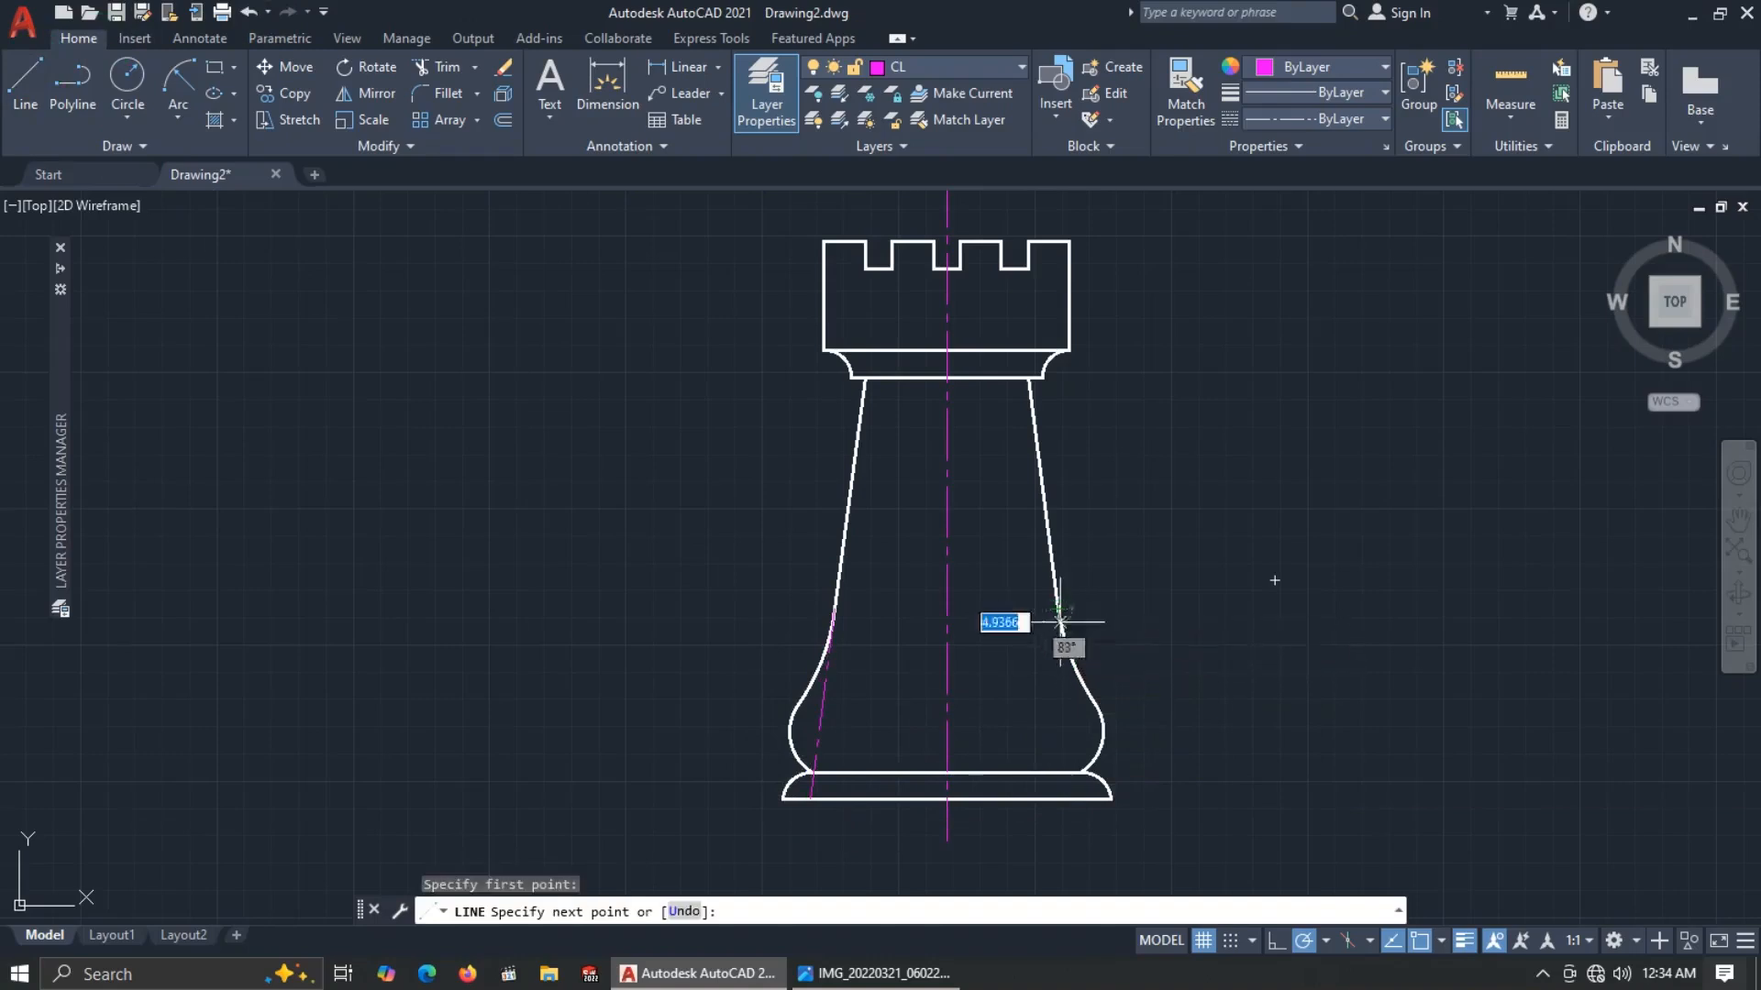
pyautogui.click(1082, 799)
pyautogui.press('Escape')
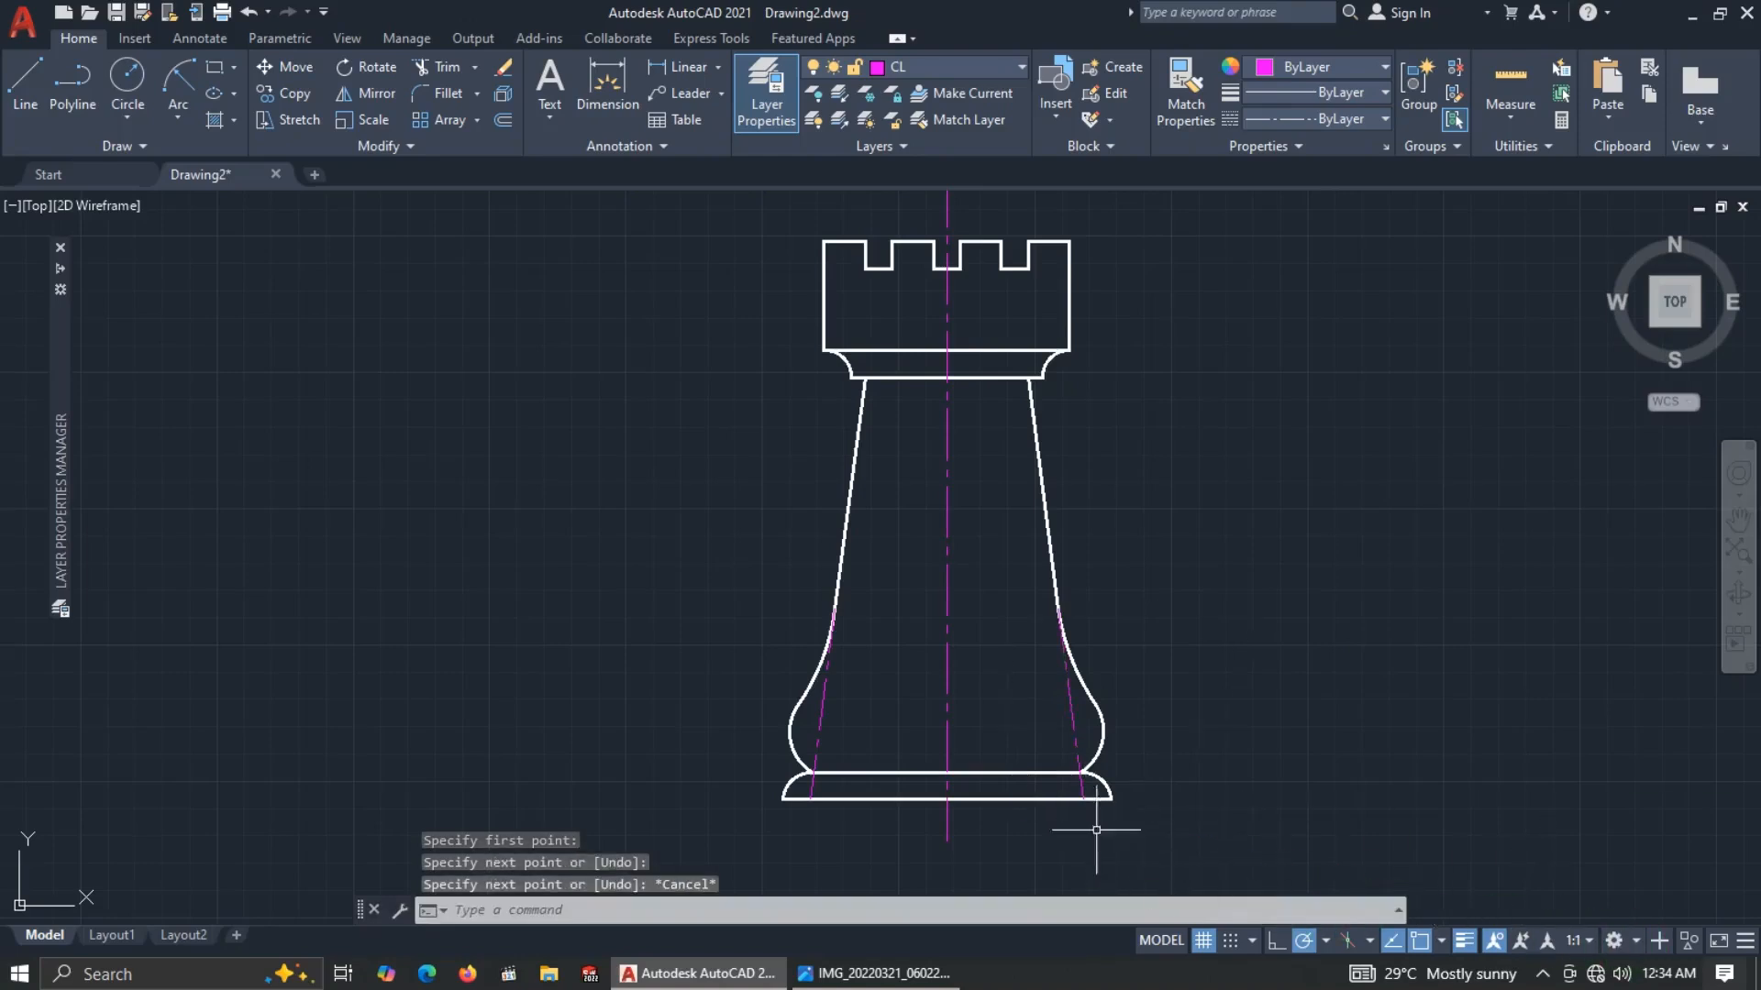
# Add center marks to the left and right bulge arcs just above the base.
pyautogui.scroll(4, 1128, 789)
pyautogui.scroll(-2, 958, 703)
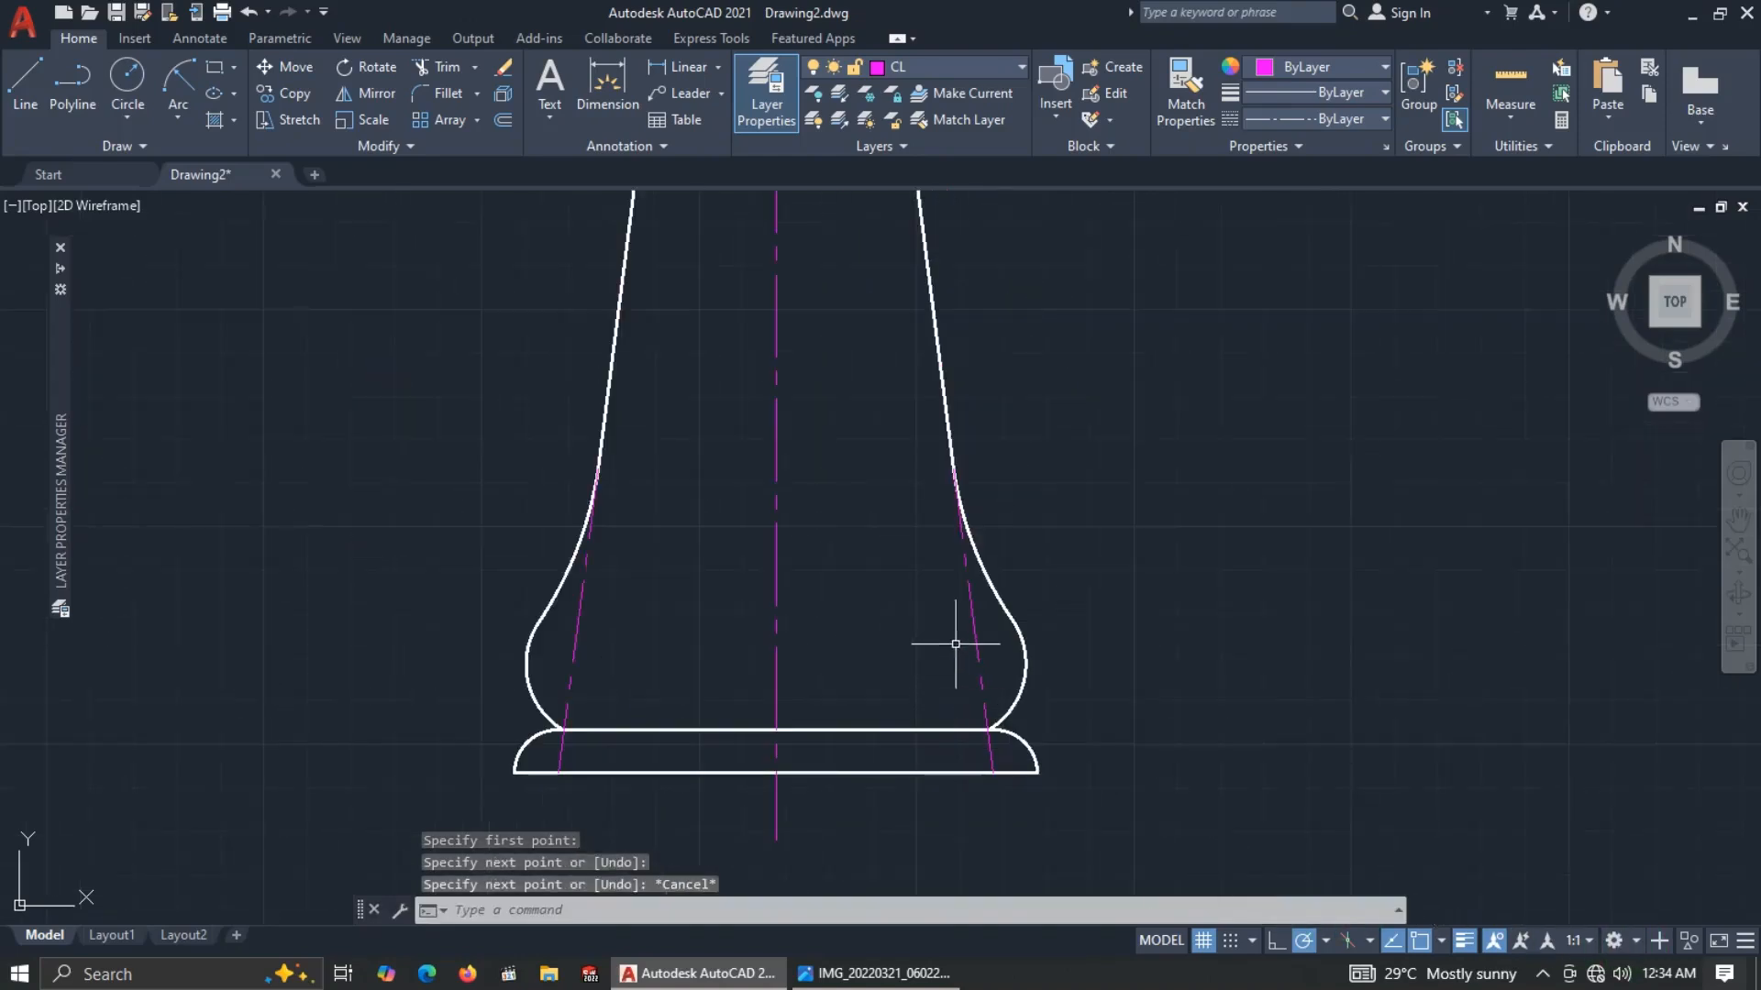
pyautogui.moveTo(927, 664); pyautogui.dragTo(982, 640, button='middle')
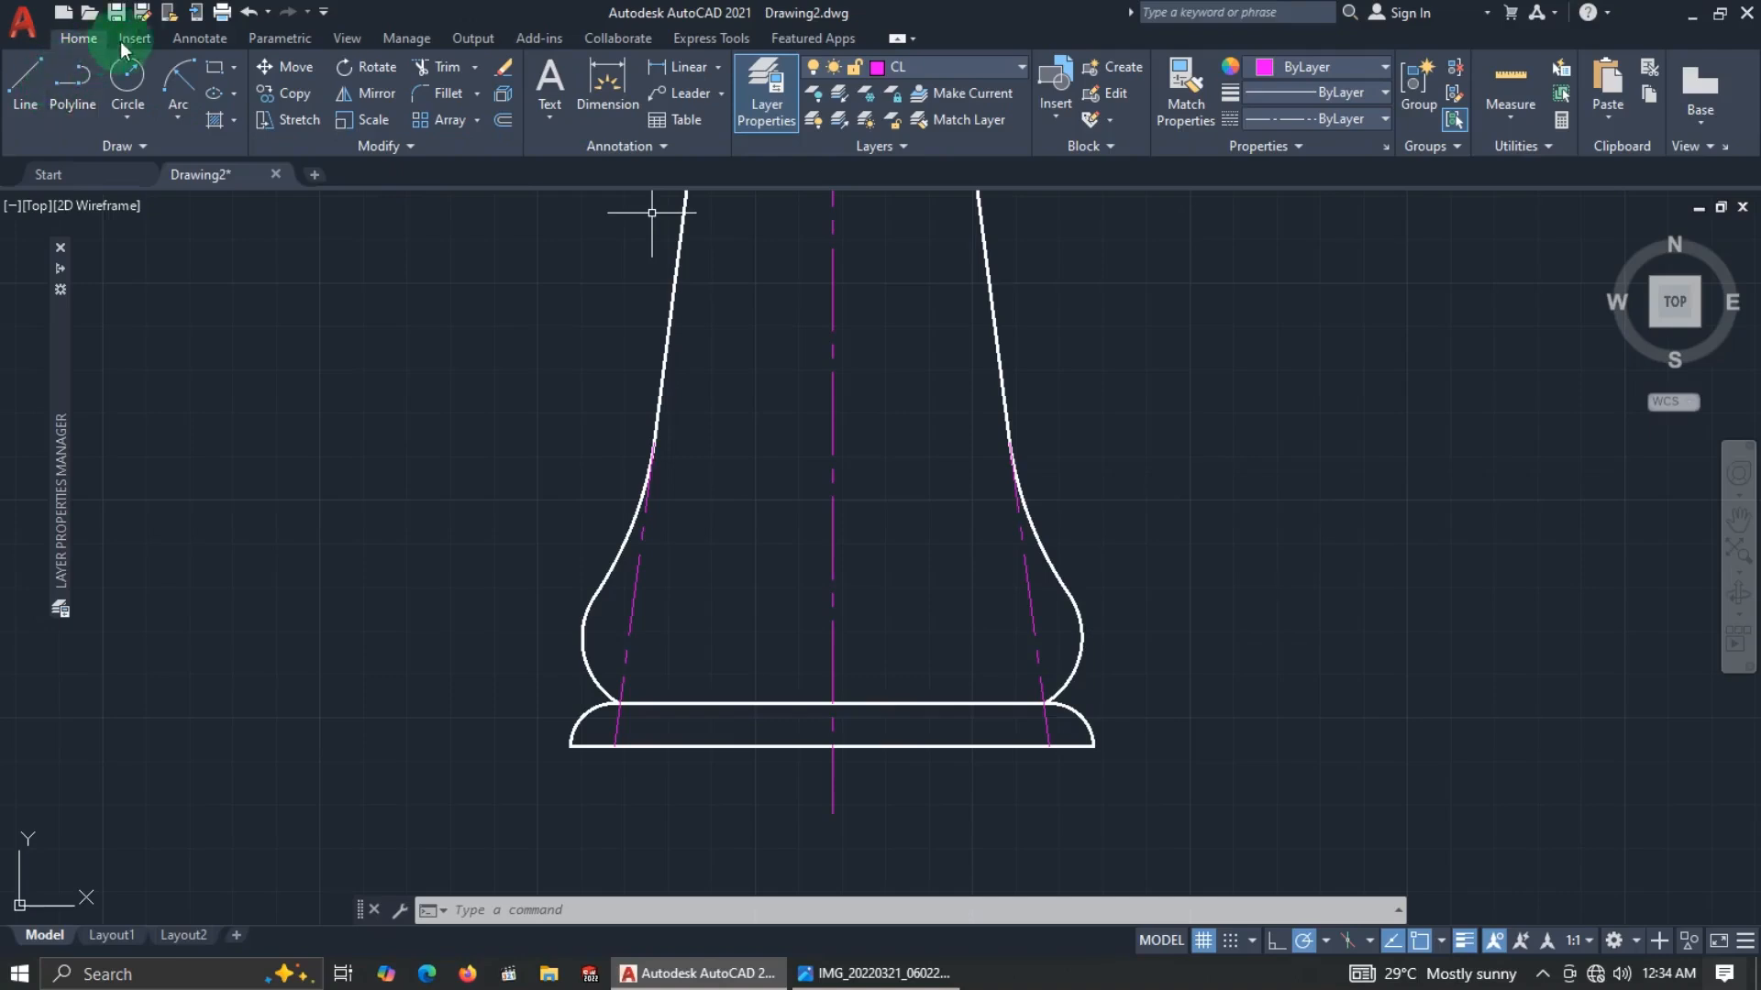
pyautogui.click(187, 39)
pyautogui.click(731, 83)
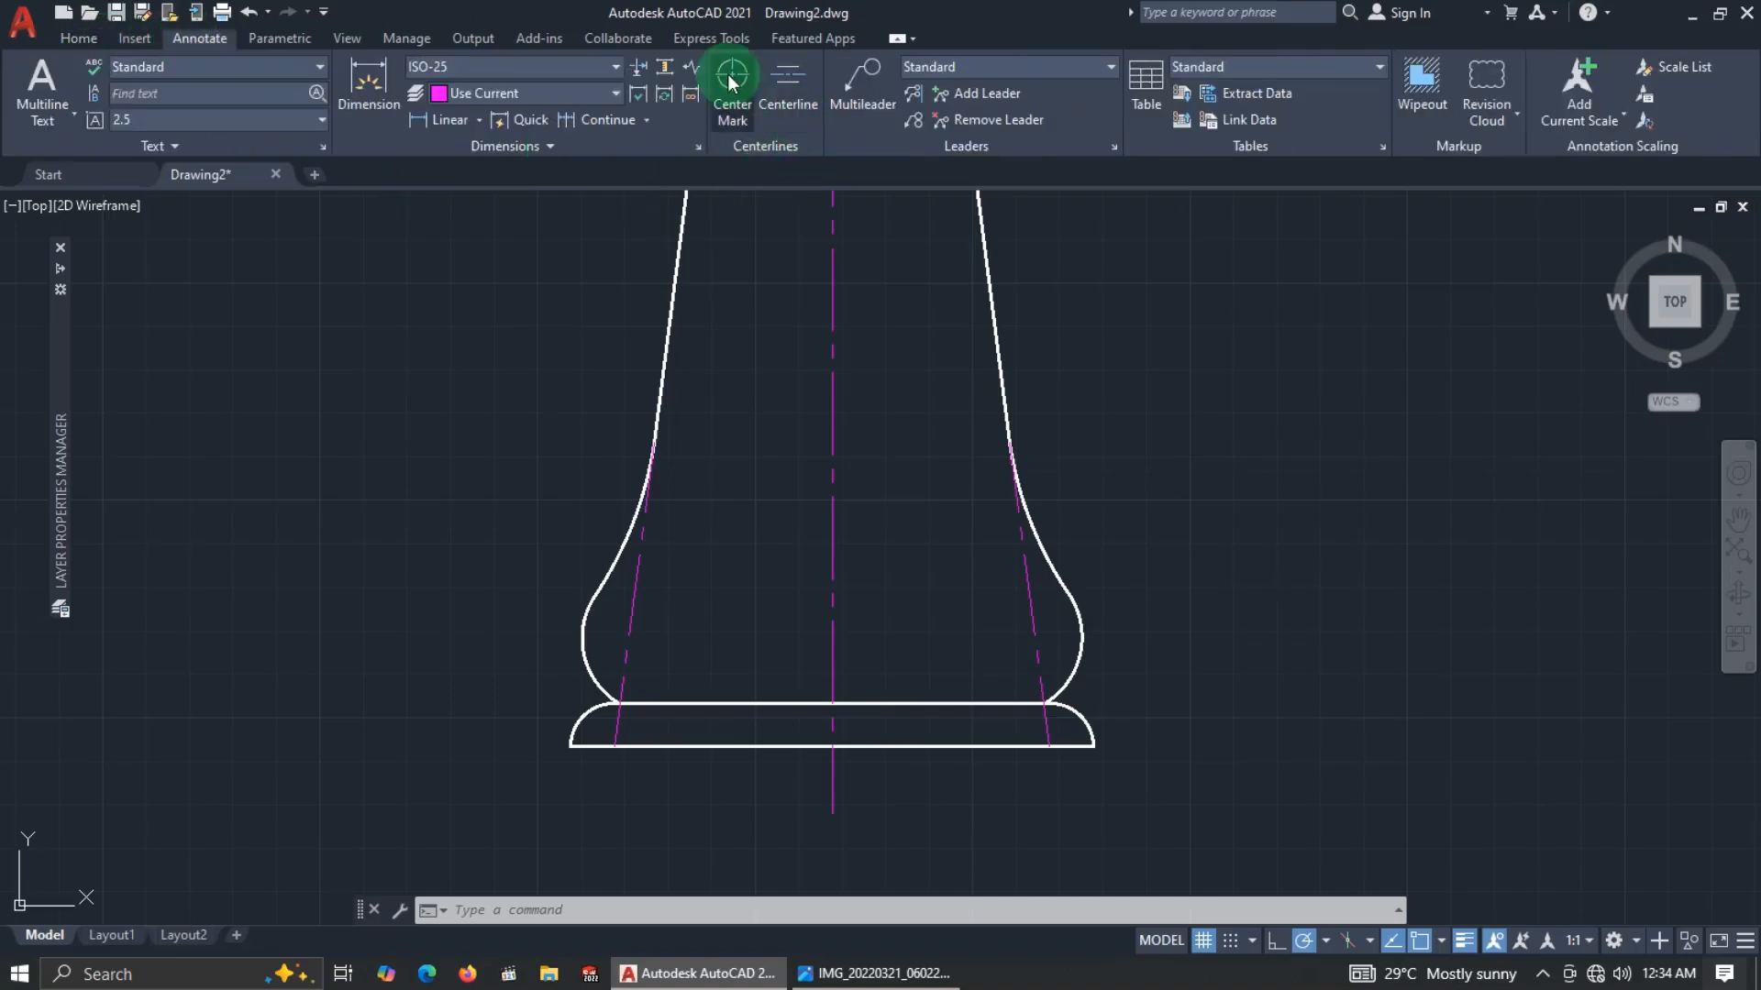
pyautogui.click(588, 622)
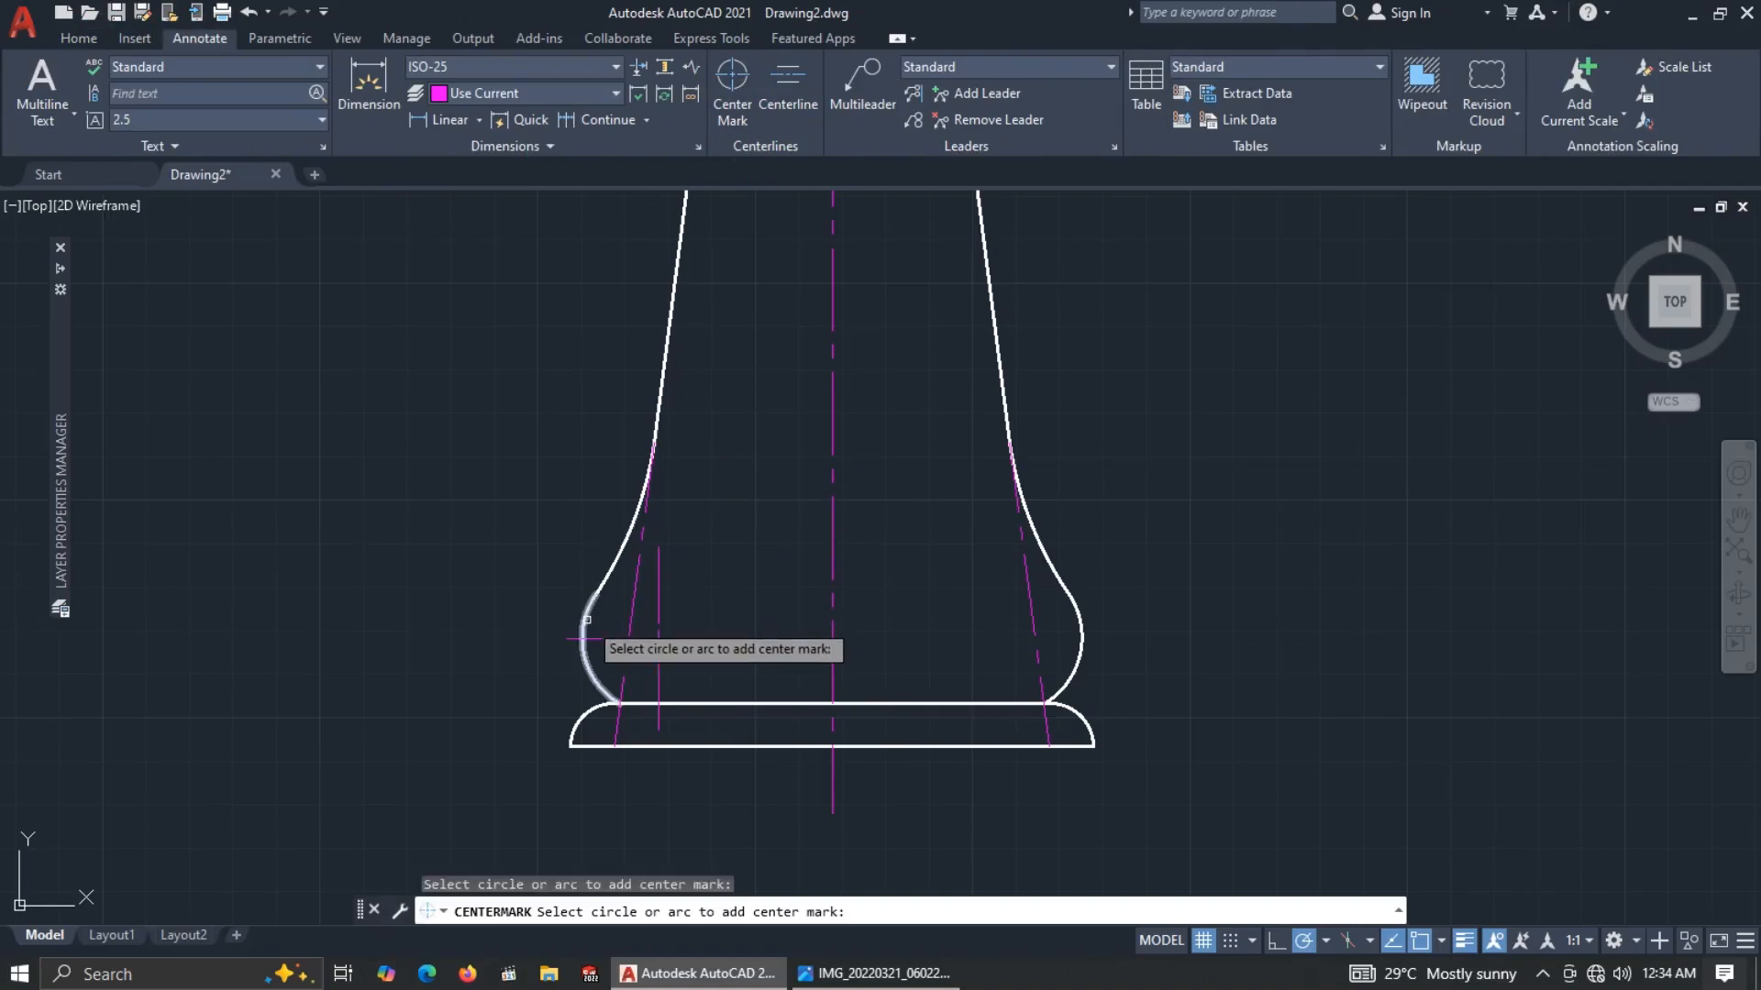
pyautogui.click(1083, 636)
pyautogui.press('Escape')
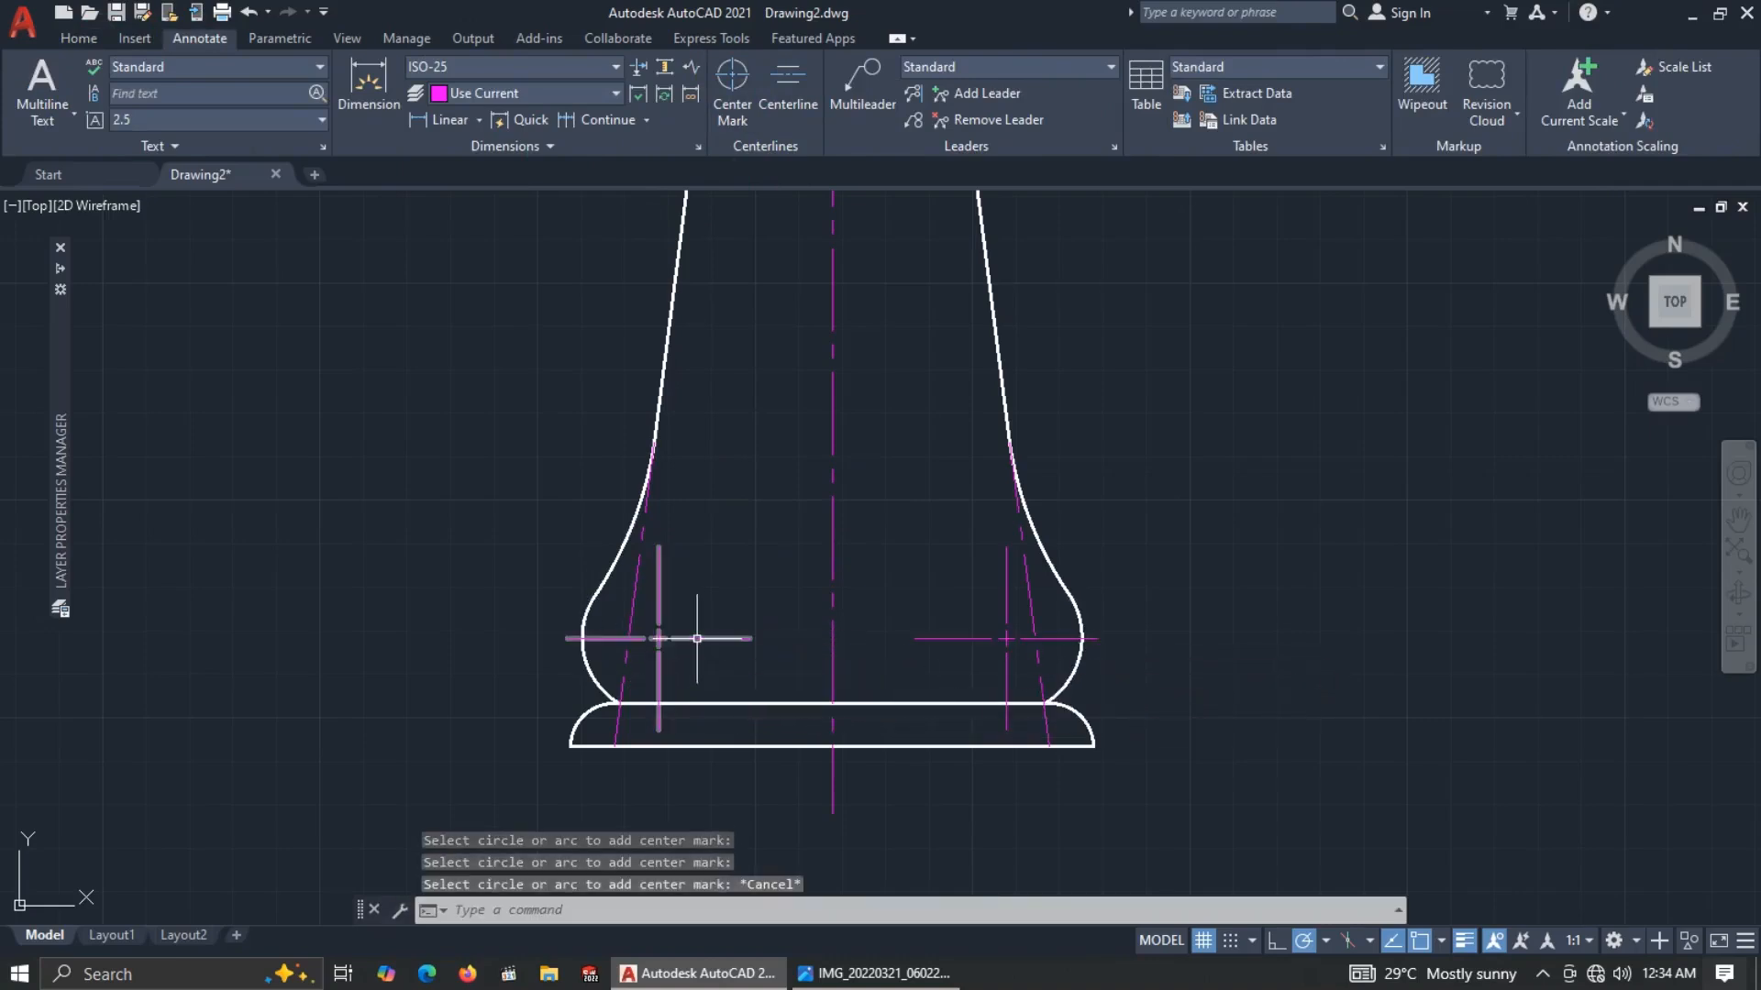
# Shorten all four arms of the left arc's center mark so they stay close to its center.
pyautogui.click(697, 638)
pyautogui.click(733, 638)
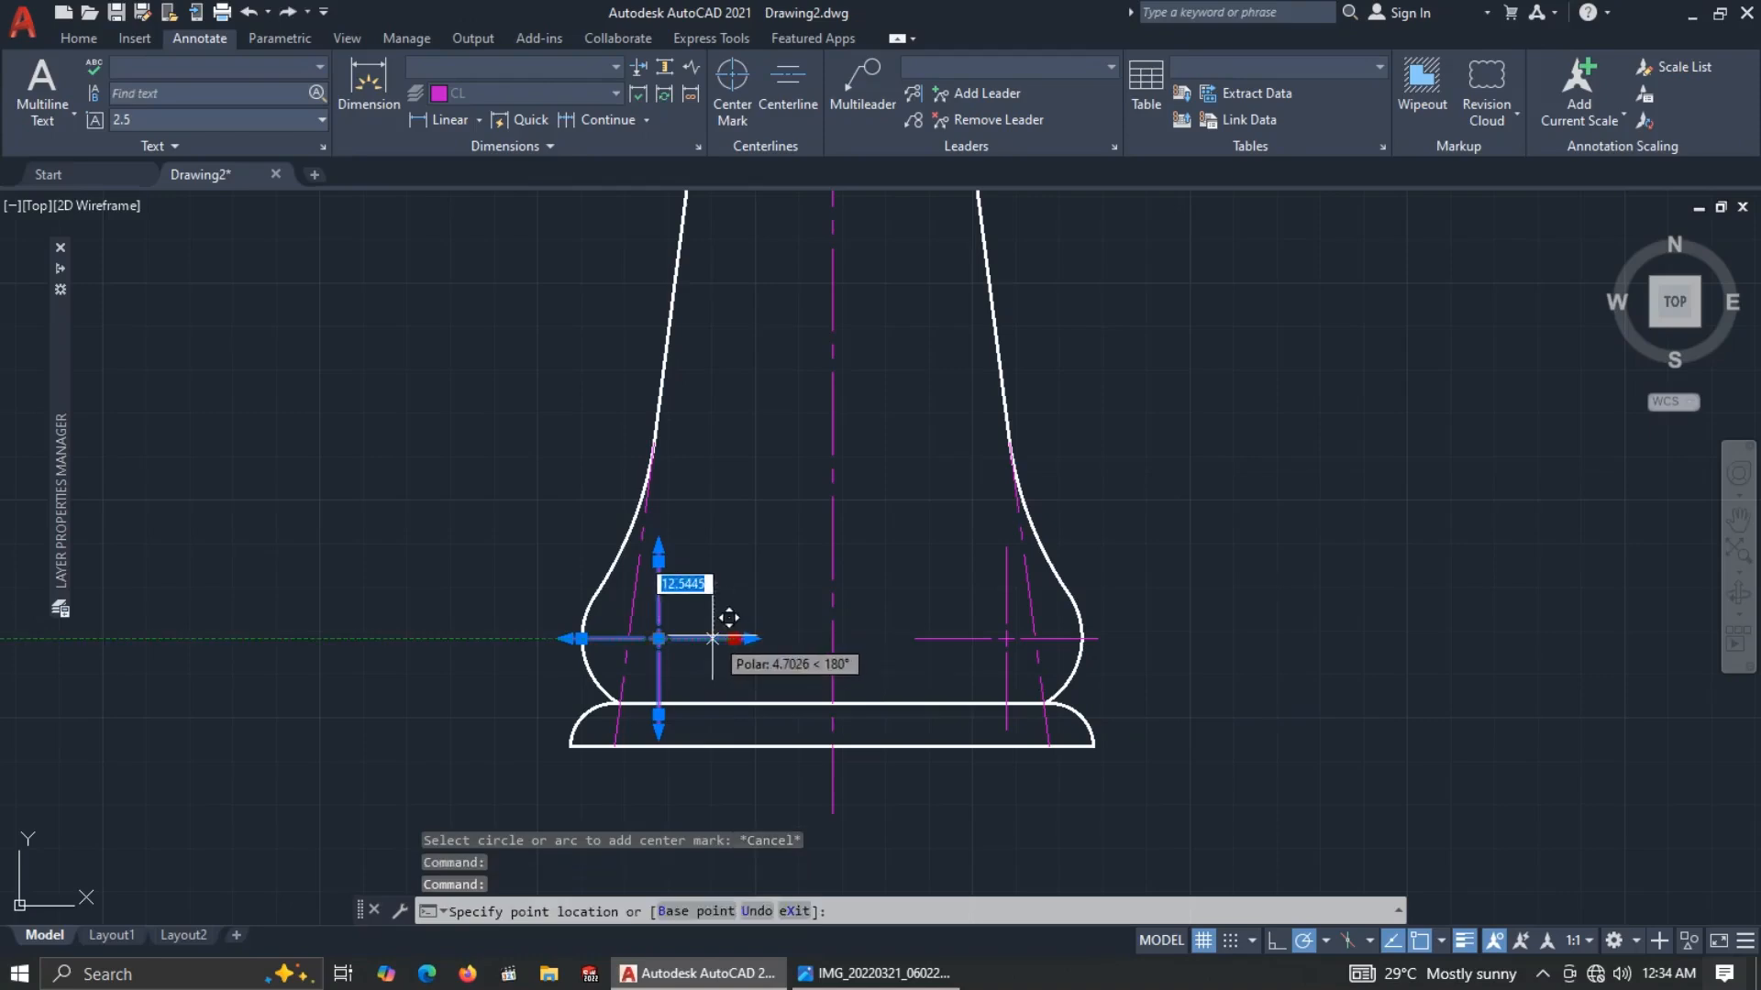
pyautogui.click(581, 638)
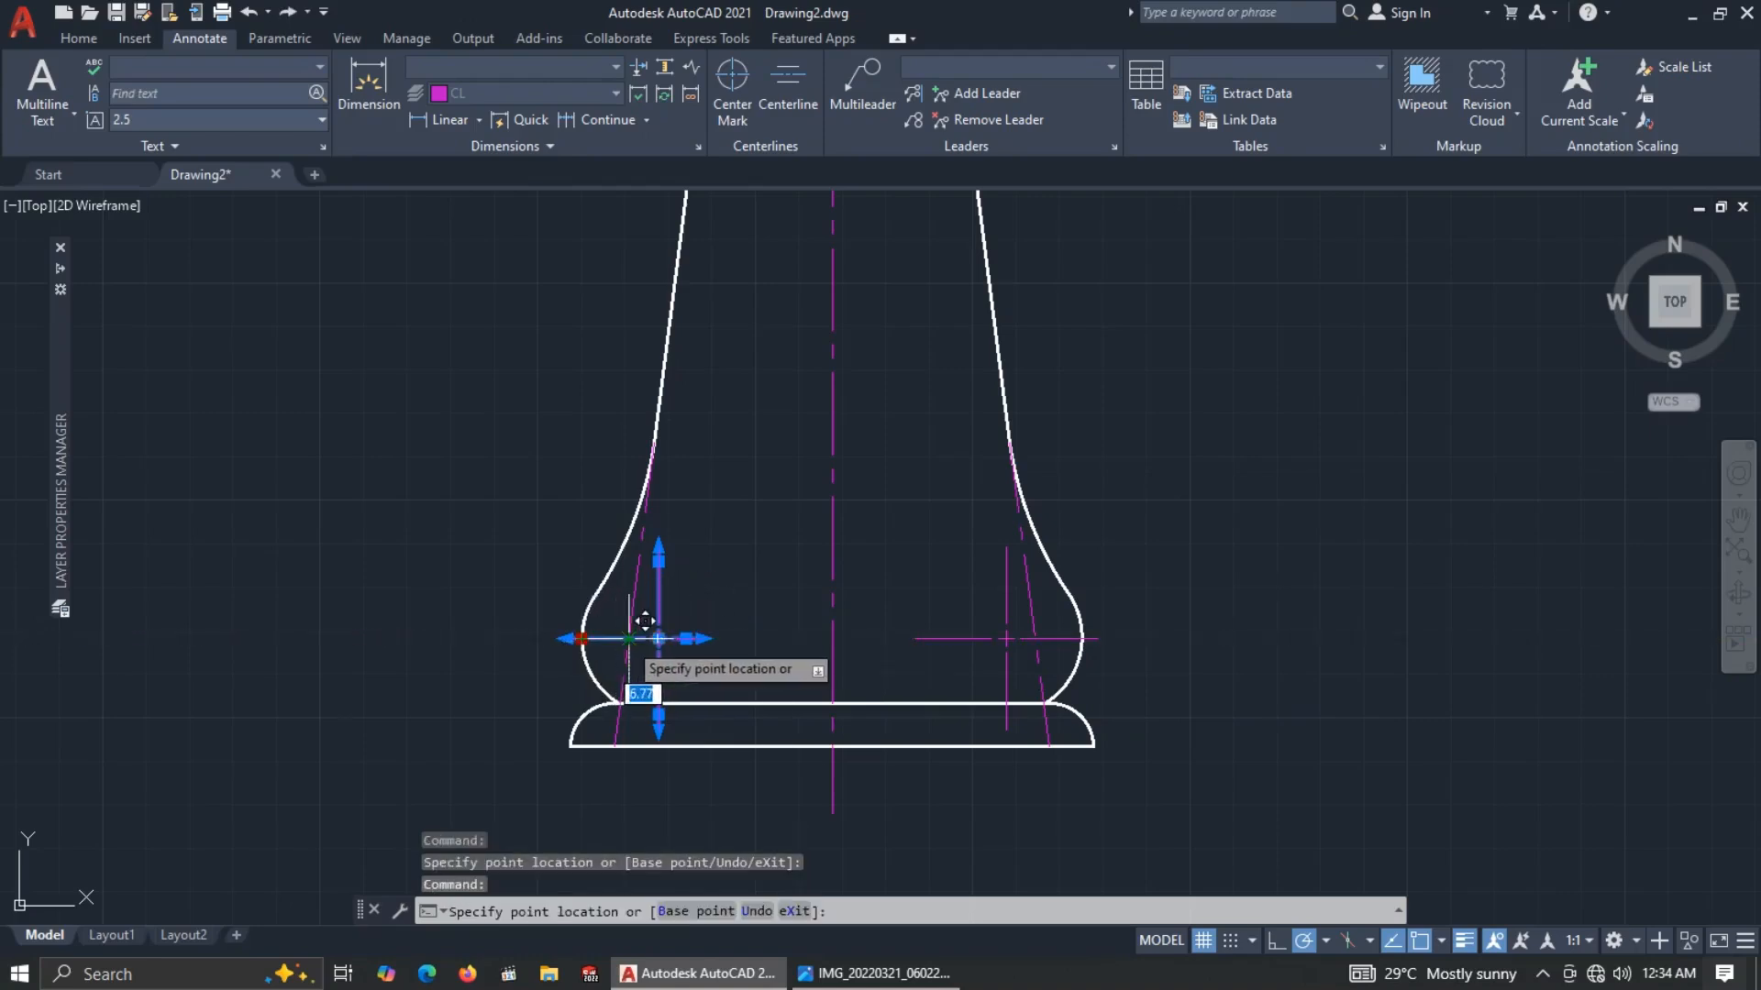
pyautogui.click(629, 638)
pyautogui.click(658, 561)
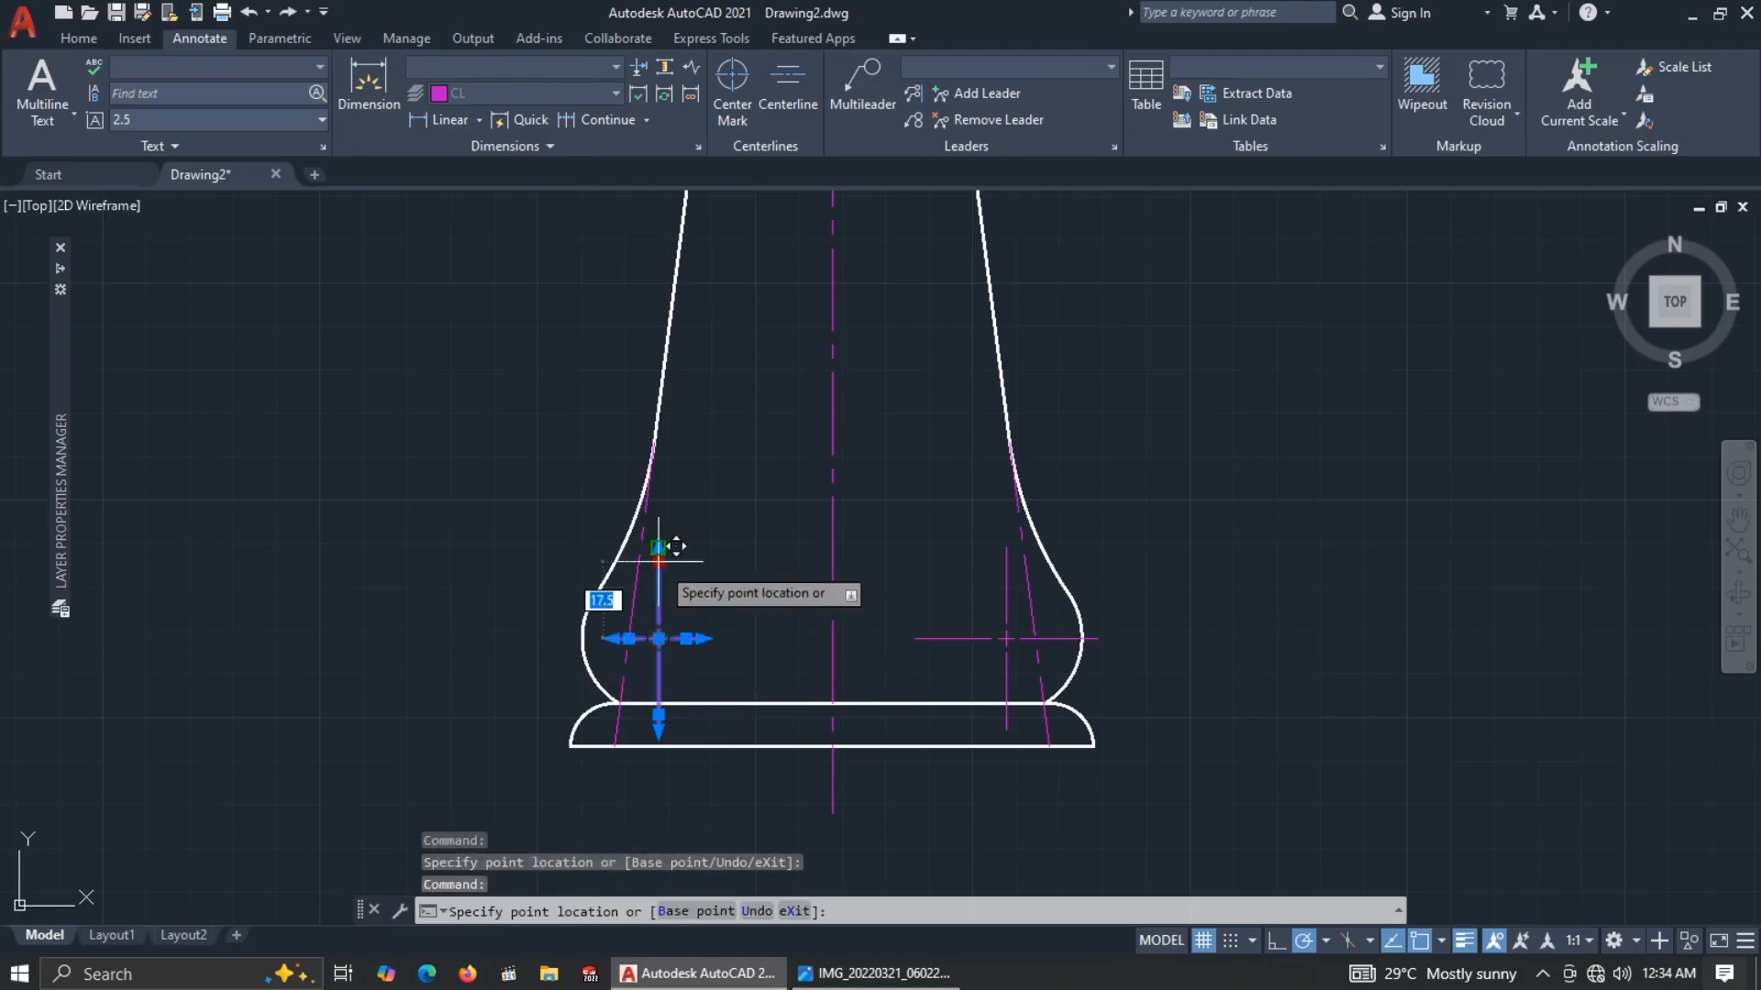
pyautogui.click(676, 582)
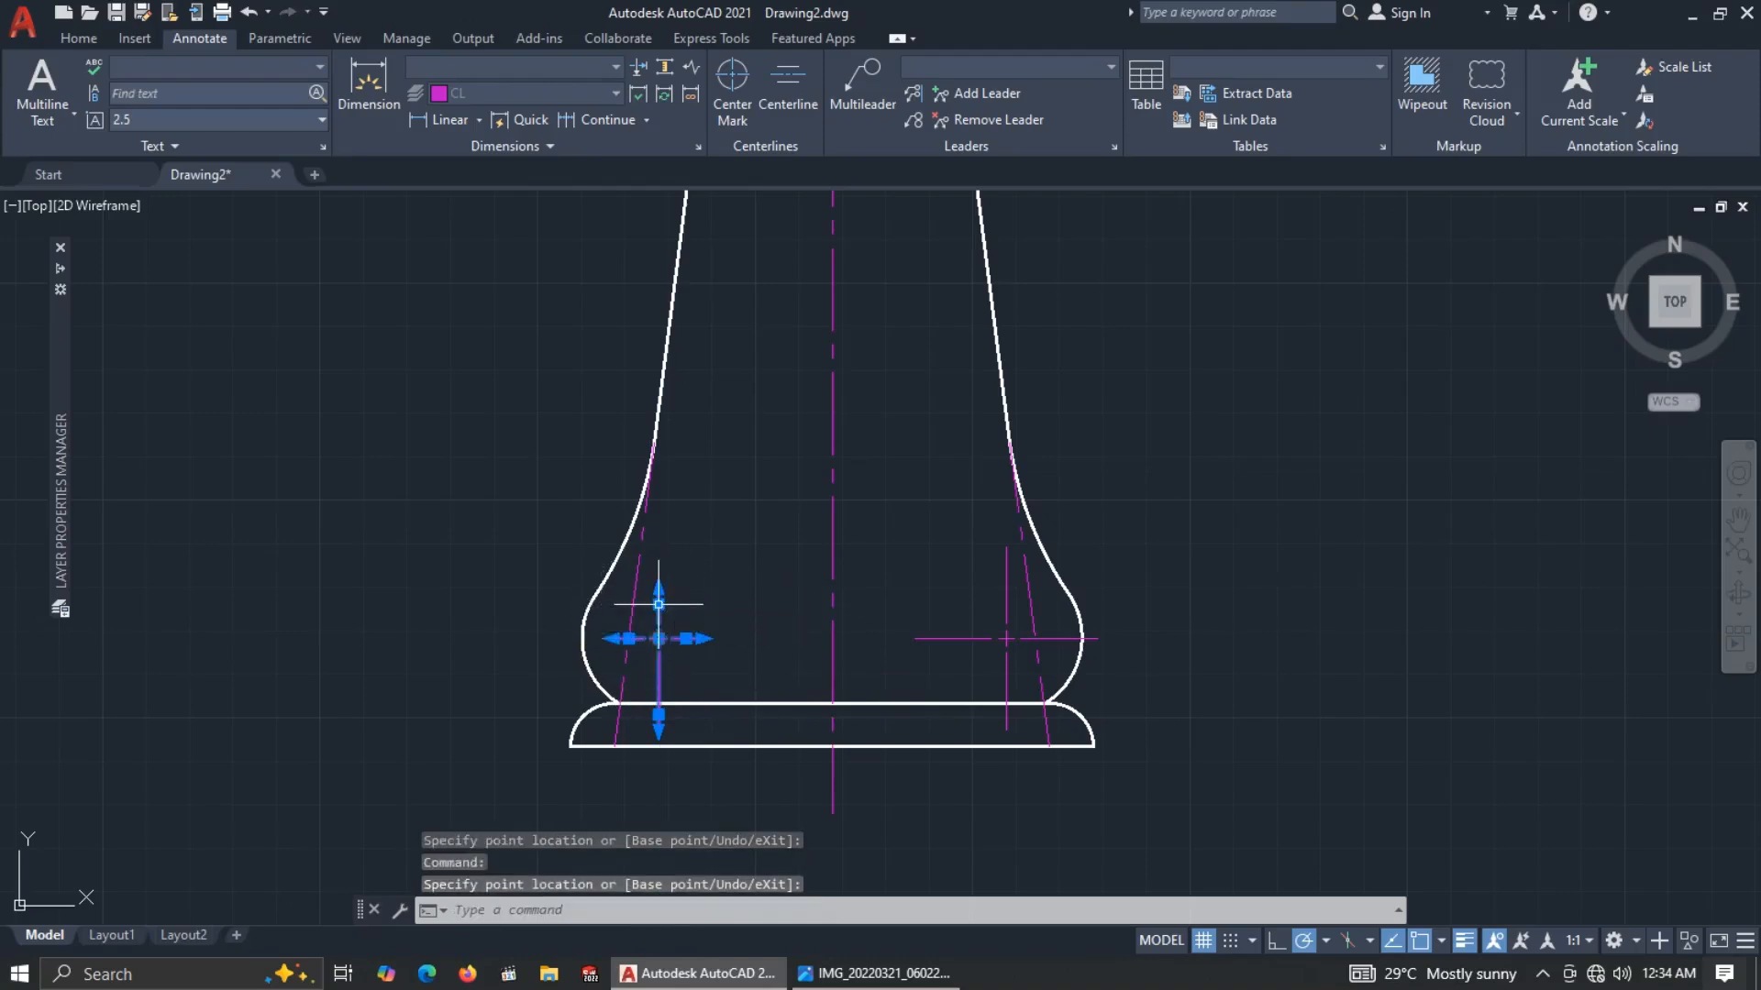
pyautogui.click(658, 734)
pyautogui.click(671, 669)
pyautogui.press('Escape')
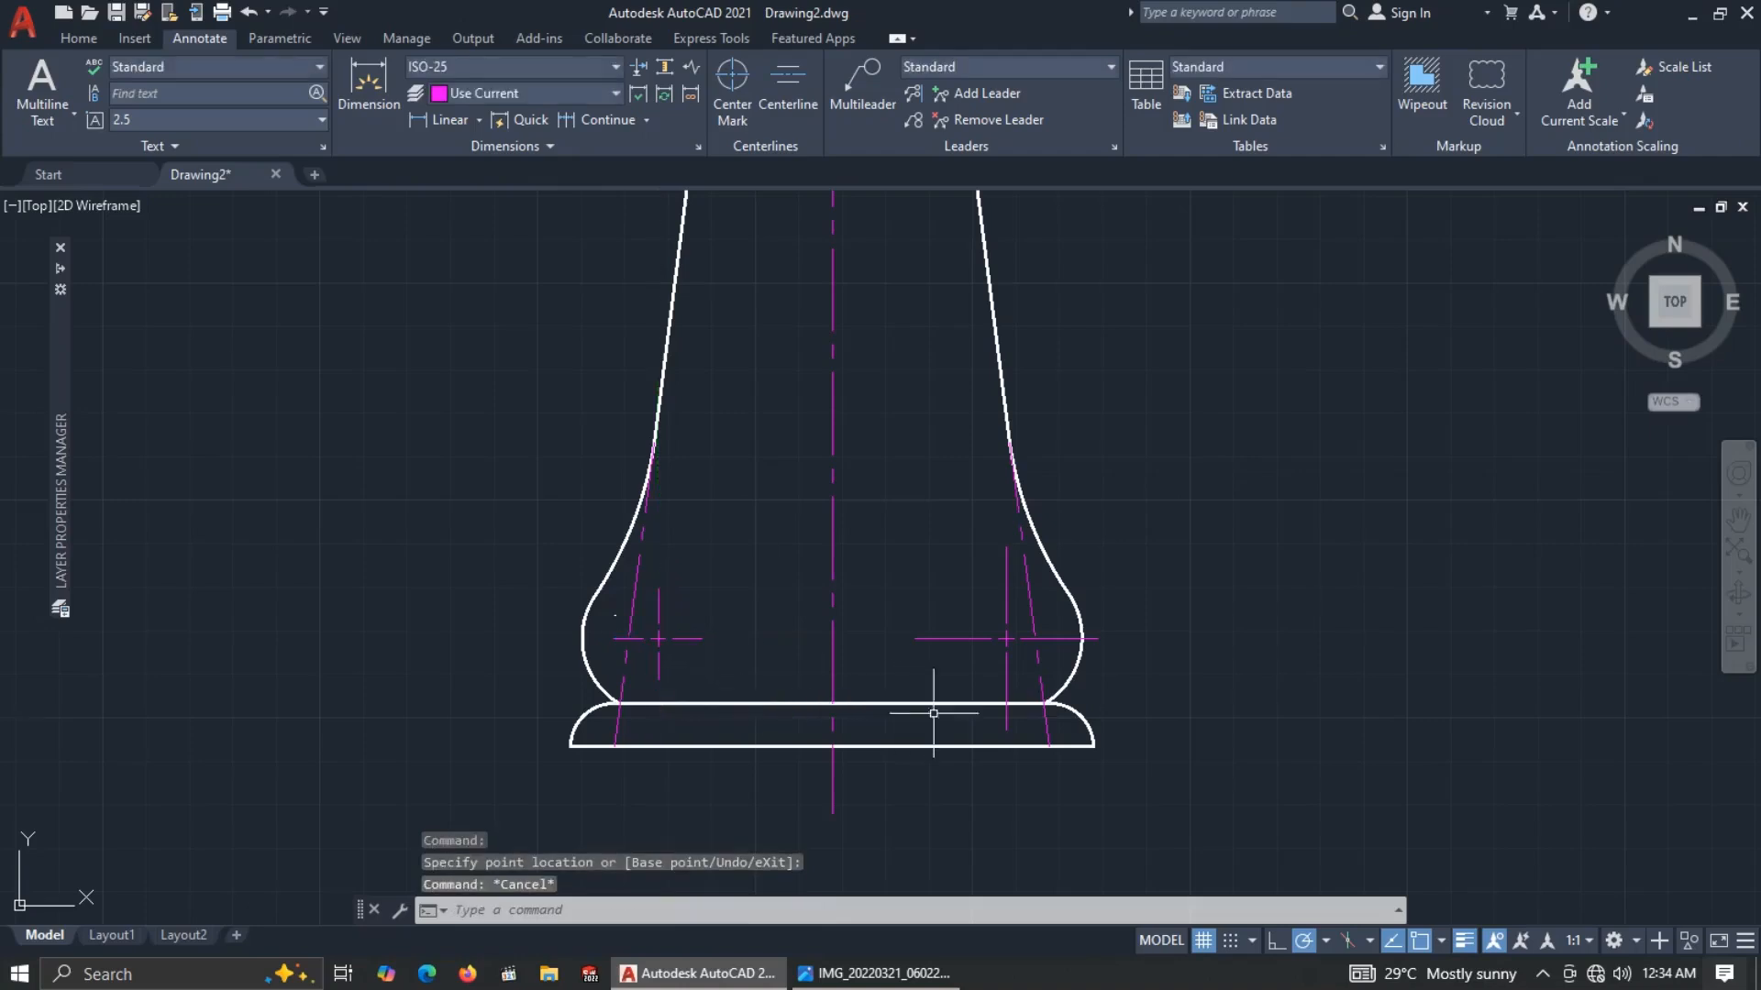
# Shorten all four arms of the right bulge arc's center mark so they stay close to its center.
pyautogui.click(971, 639)
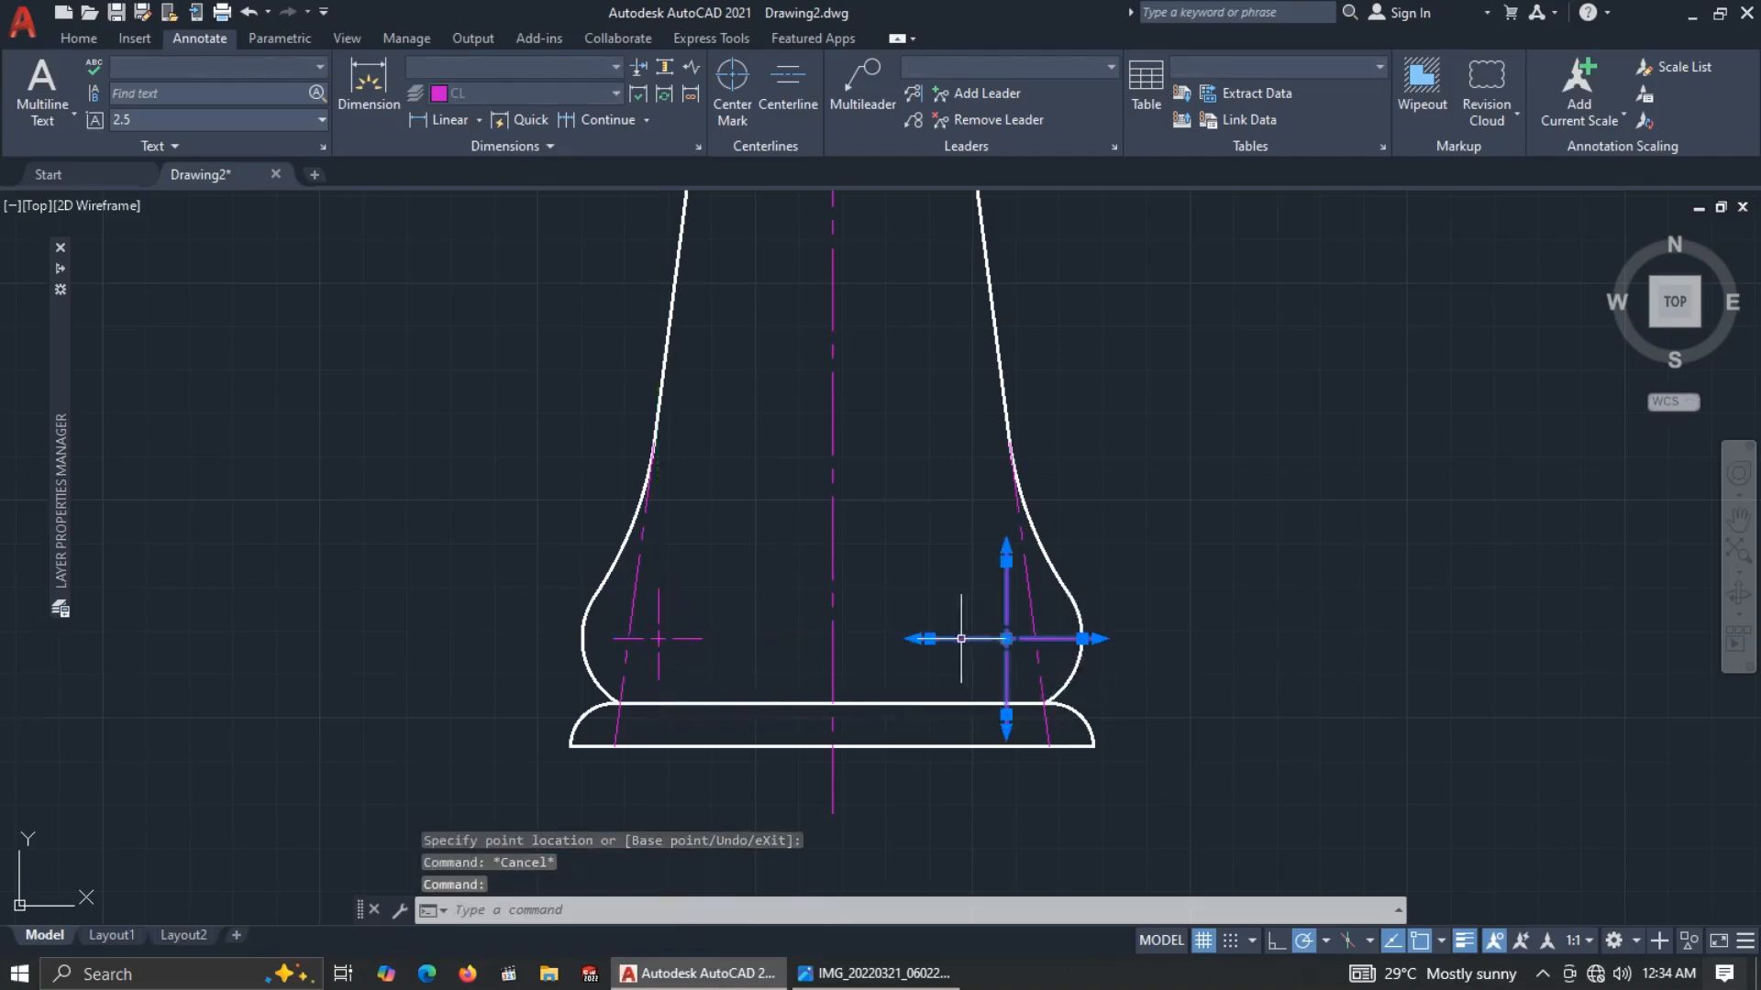
pyautogui.click(929, 639)
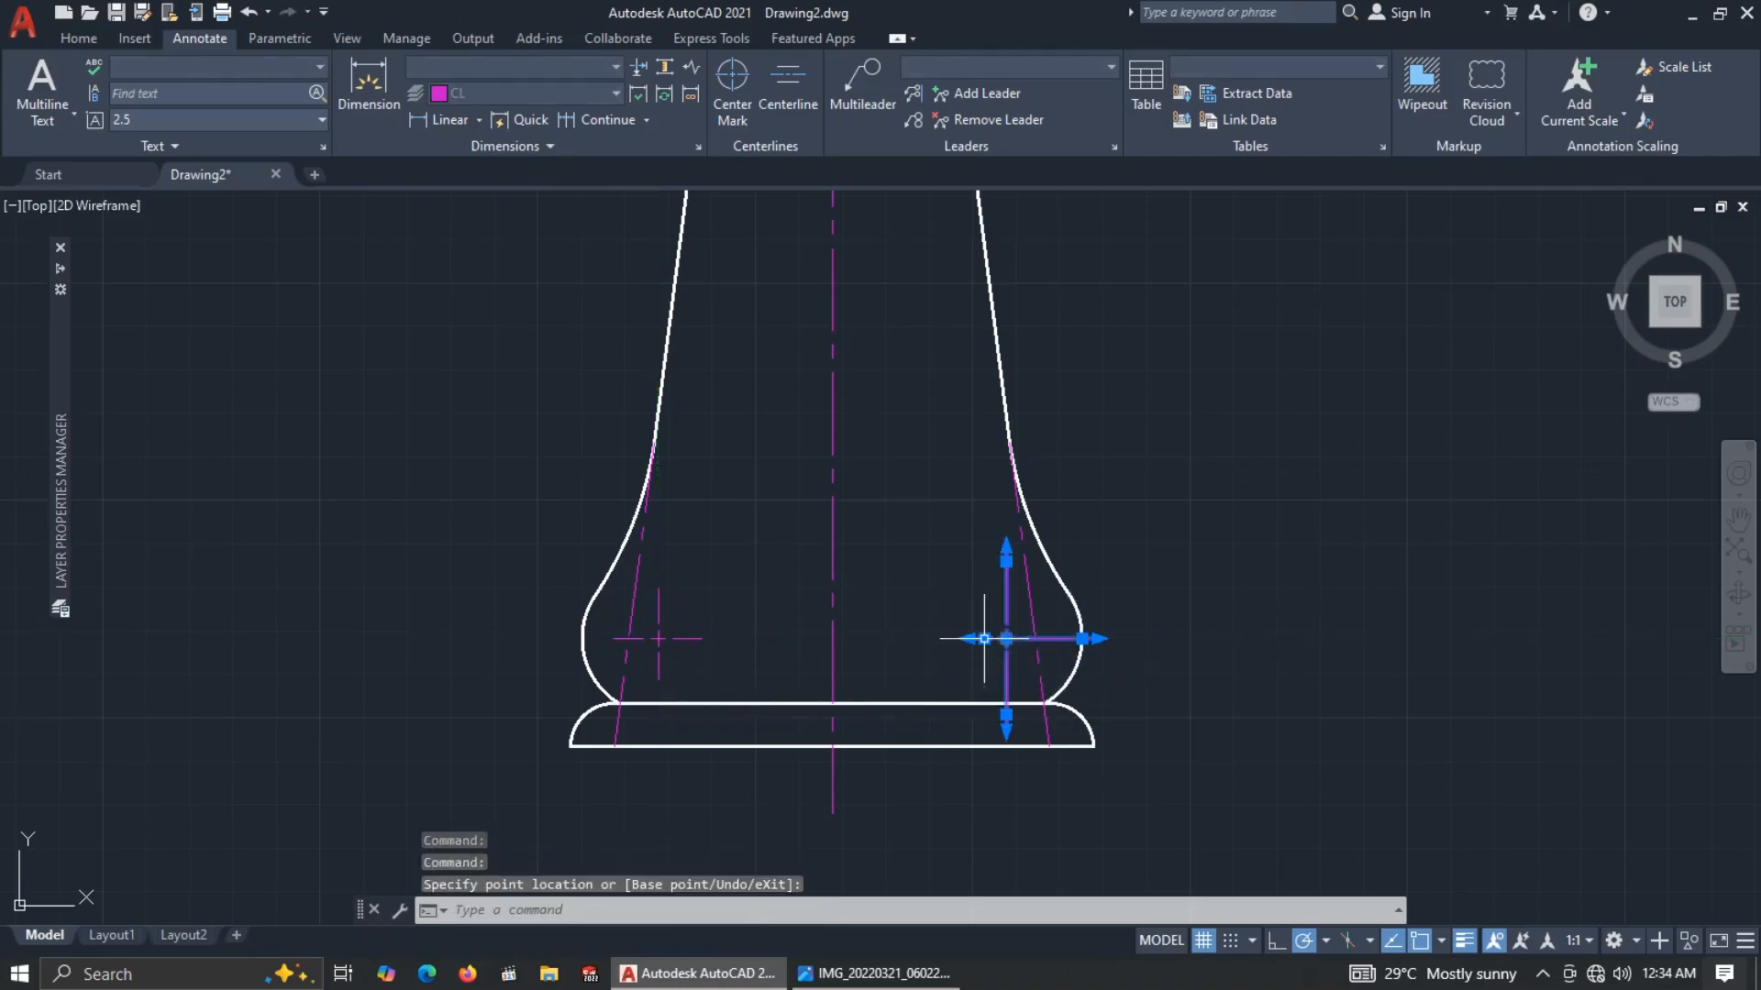
pyautogui.click(1006, 560)
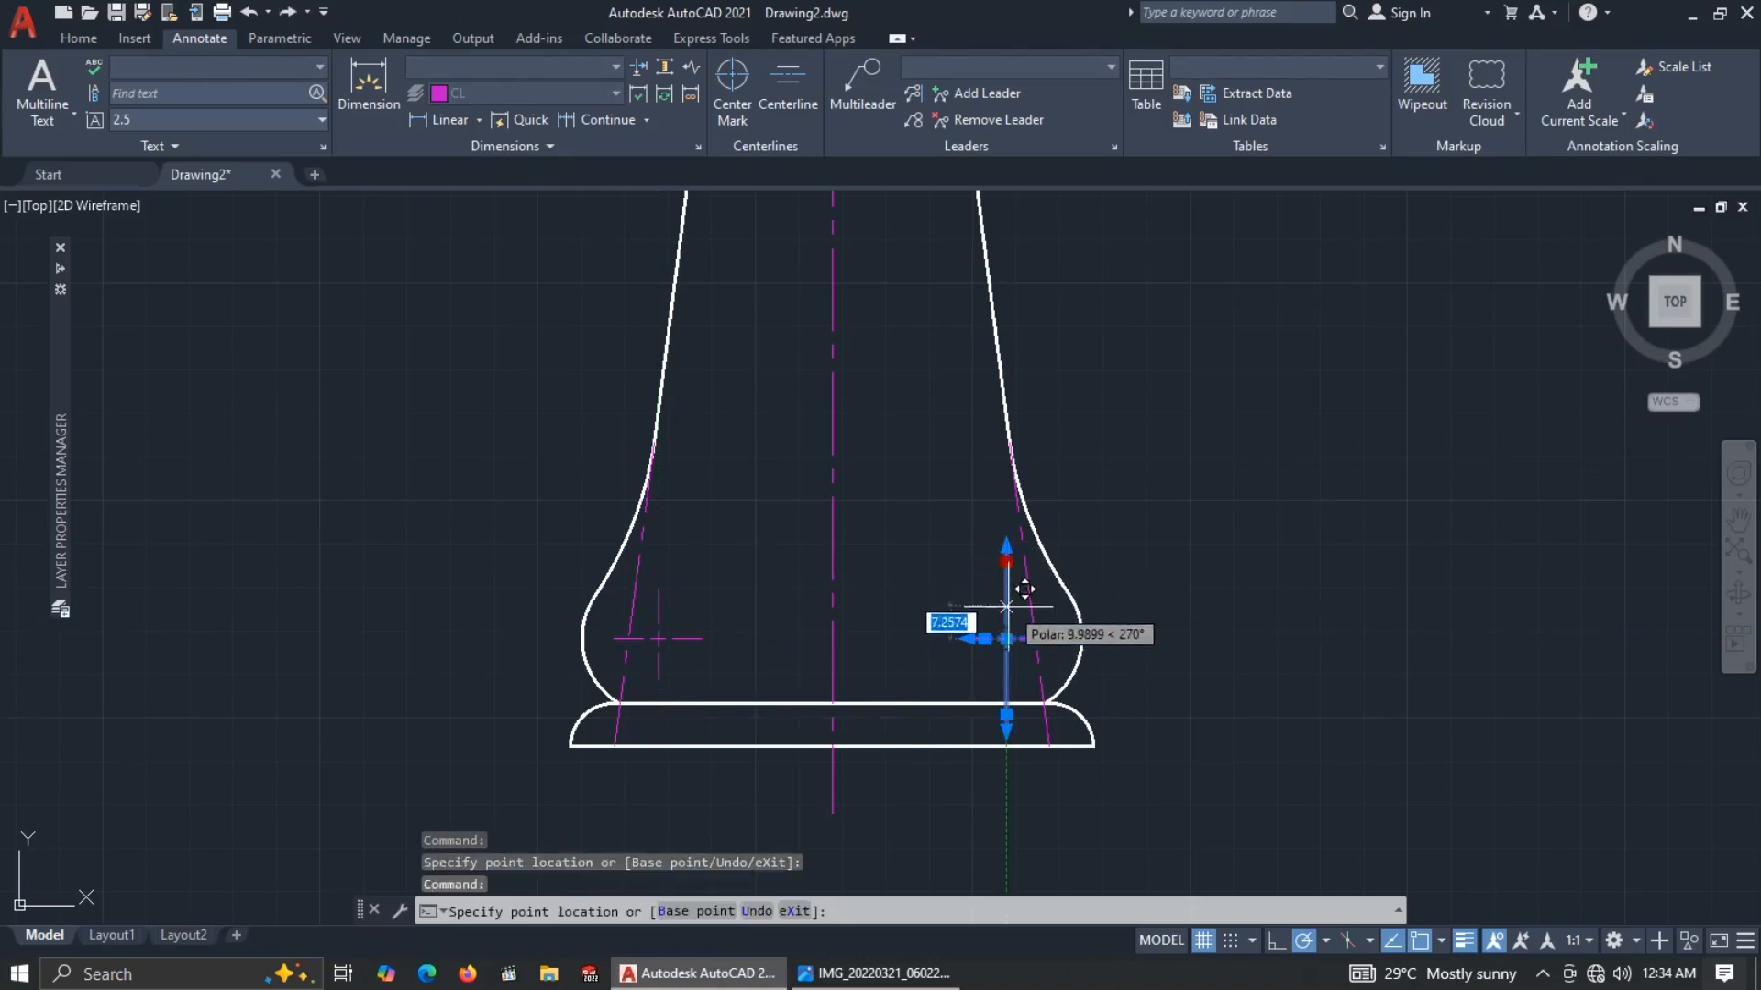
pyautogui.click(1022, 600)
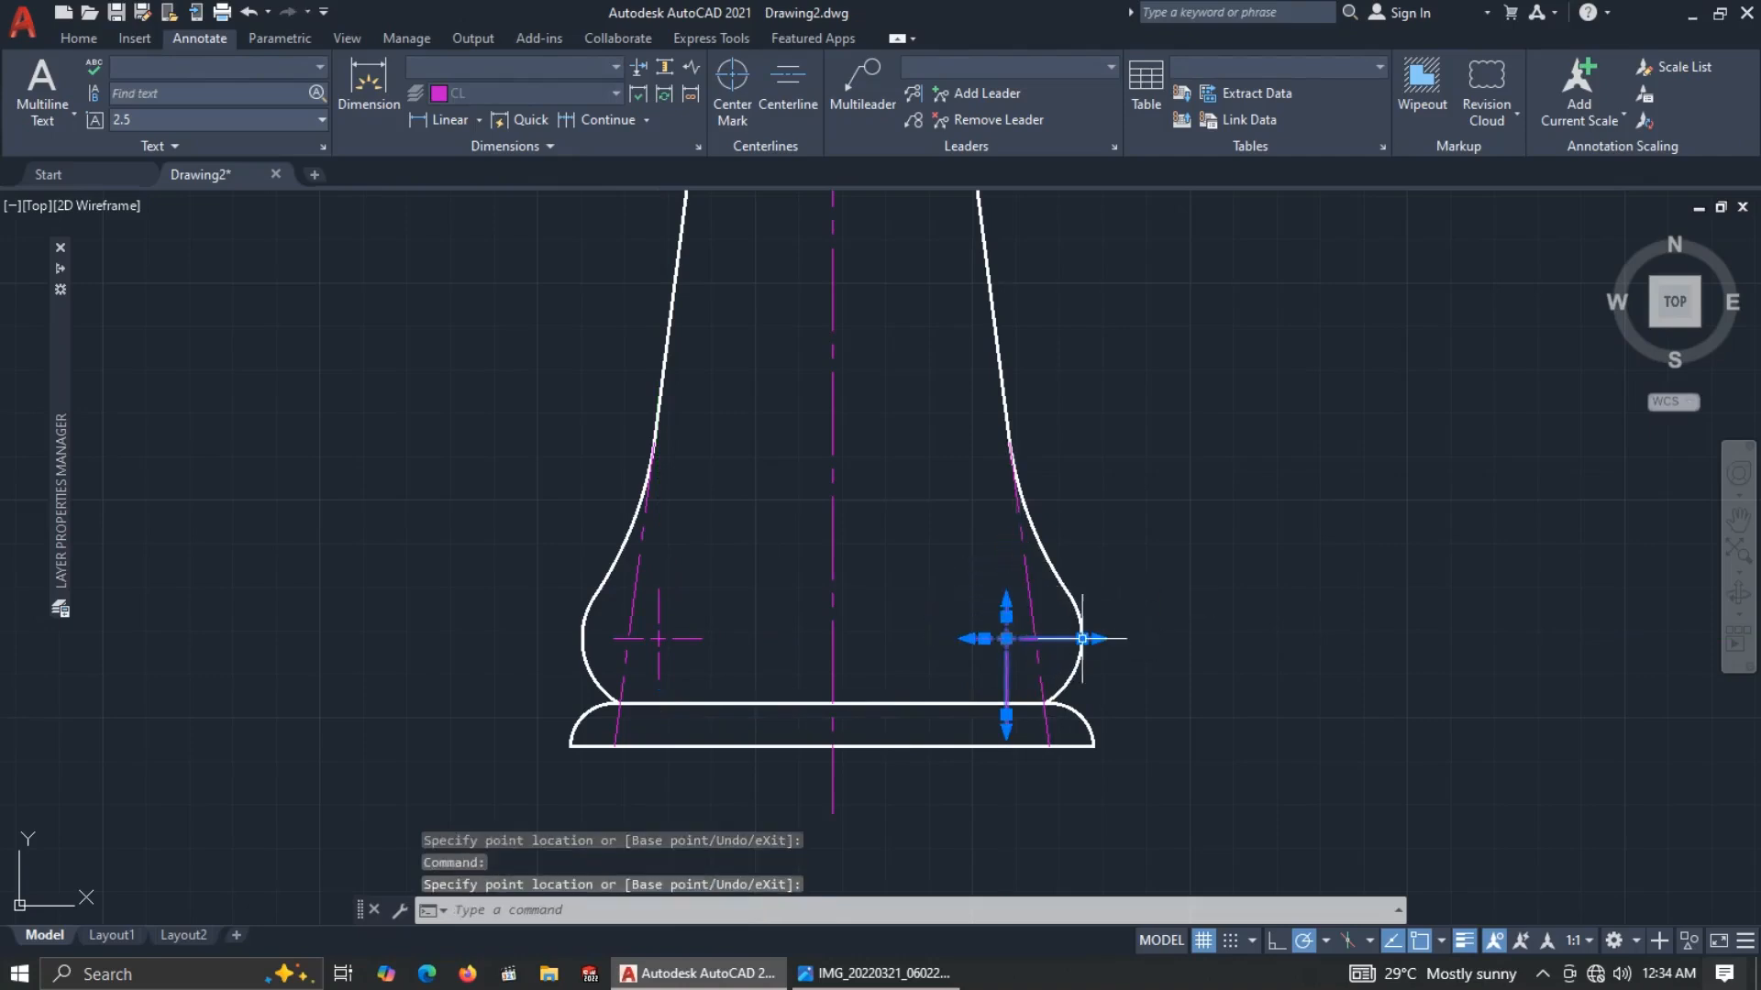
pyautogui.click(1083, 639)
pyautogui.click(1034, 639)
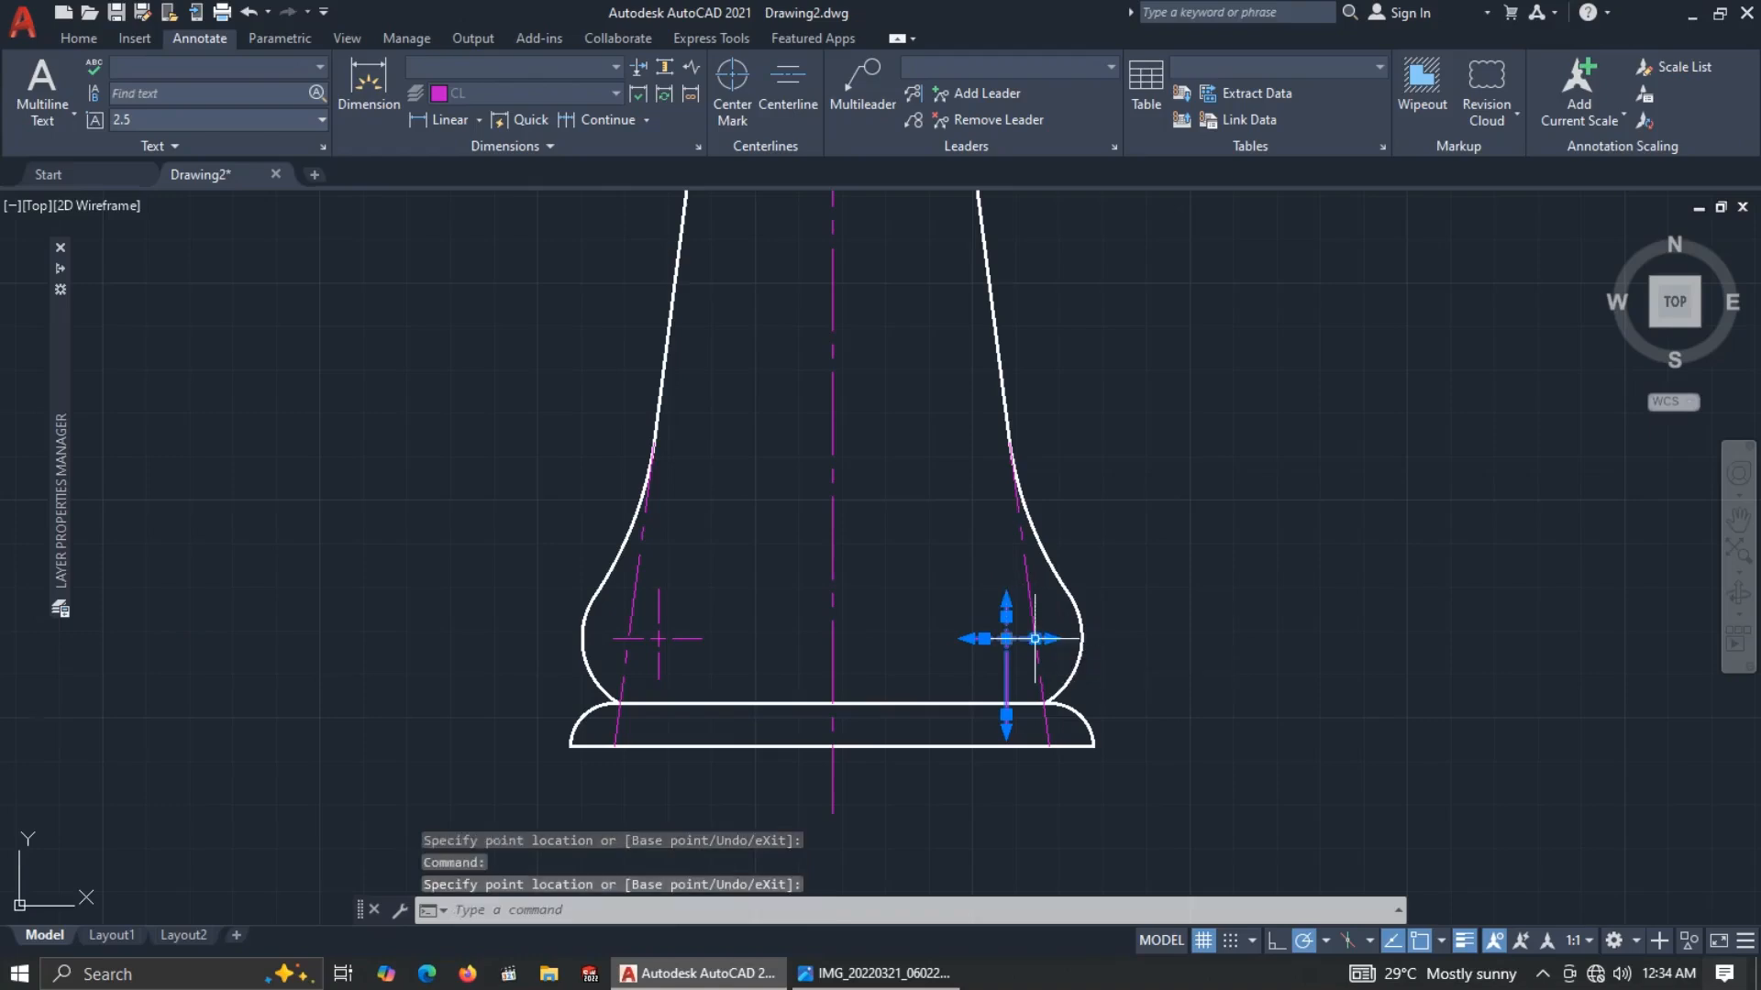
pyautogui.click(1006, 715)
pyautogui.click(1013, 659)
pyautogui.press('Escape')
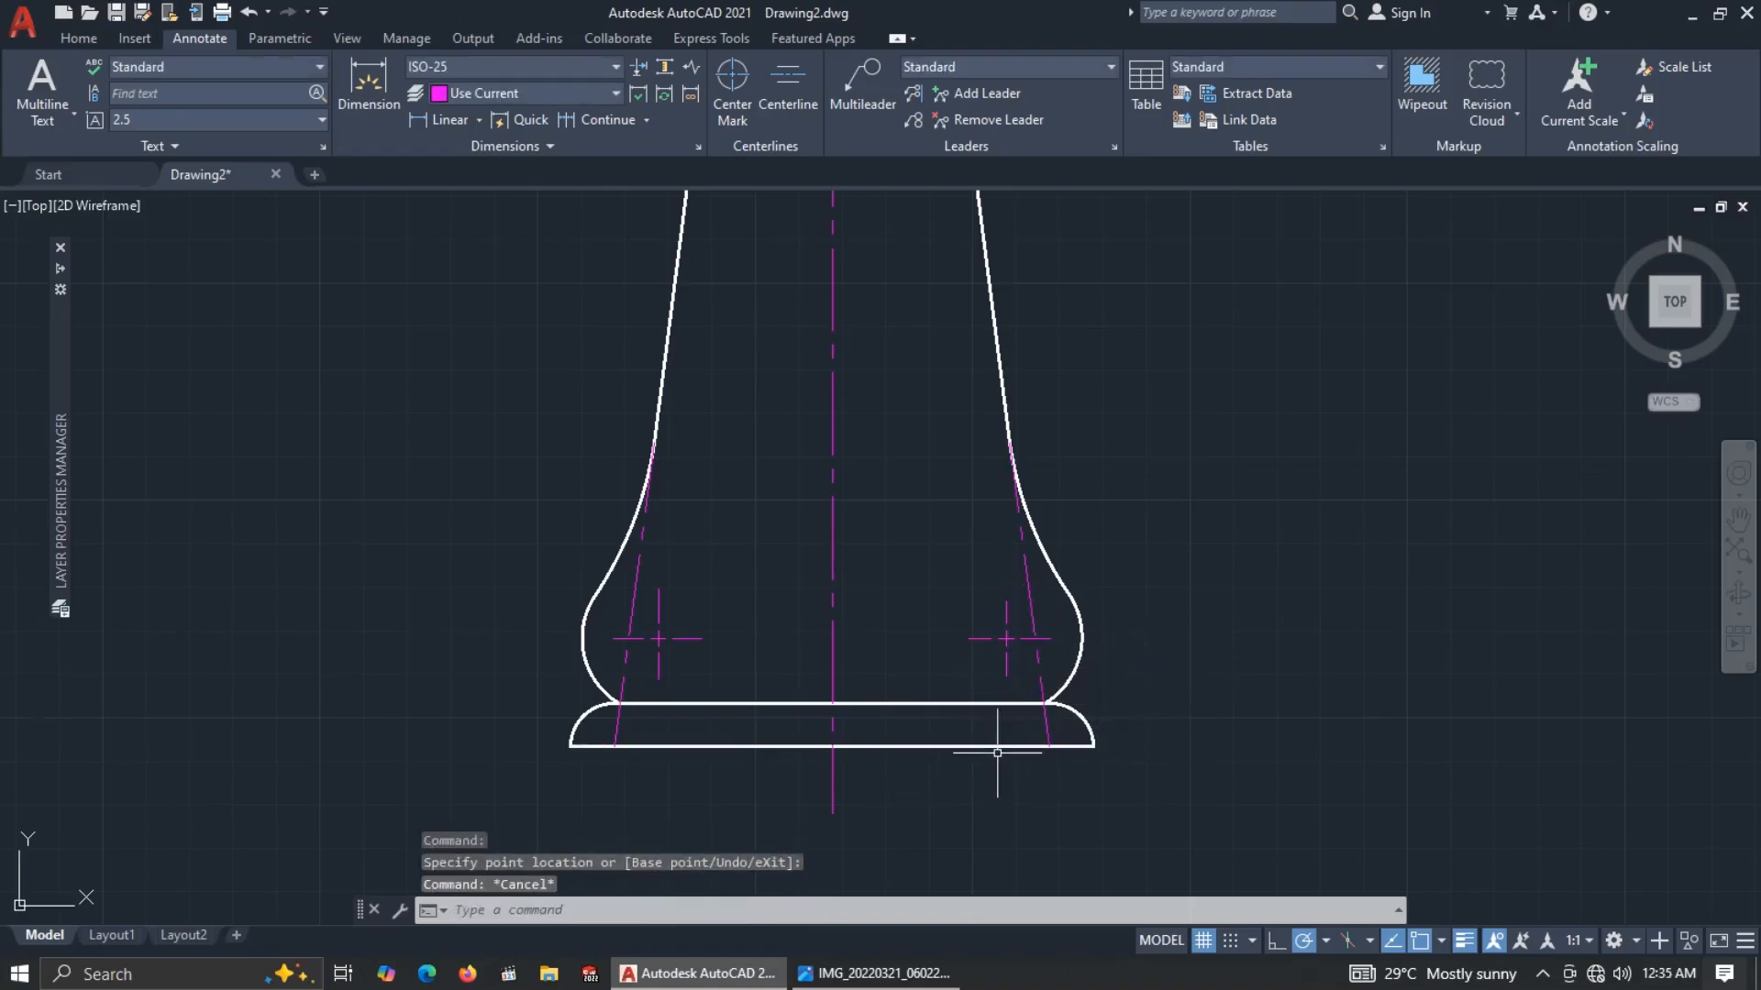
# Check the reference image, return to the drawing and create a new layer named DM.
pyautogui.scroll(-2, 910, 561)
pyautogui.moveTo(953, 513)
pyautogui.mouseDown(button='middle')
pyautogui.moveTo(955, 562)
pyautogui.moveTo(973, 525)
pyautogui.moveTo(957, 527)
pyautogui.mouseUp(button='middle')
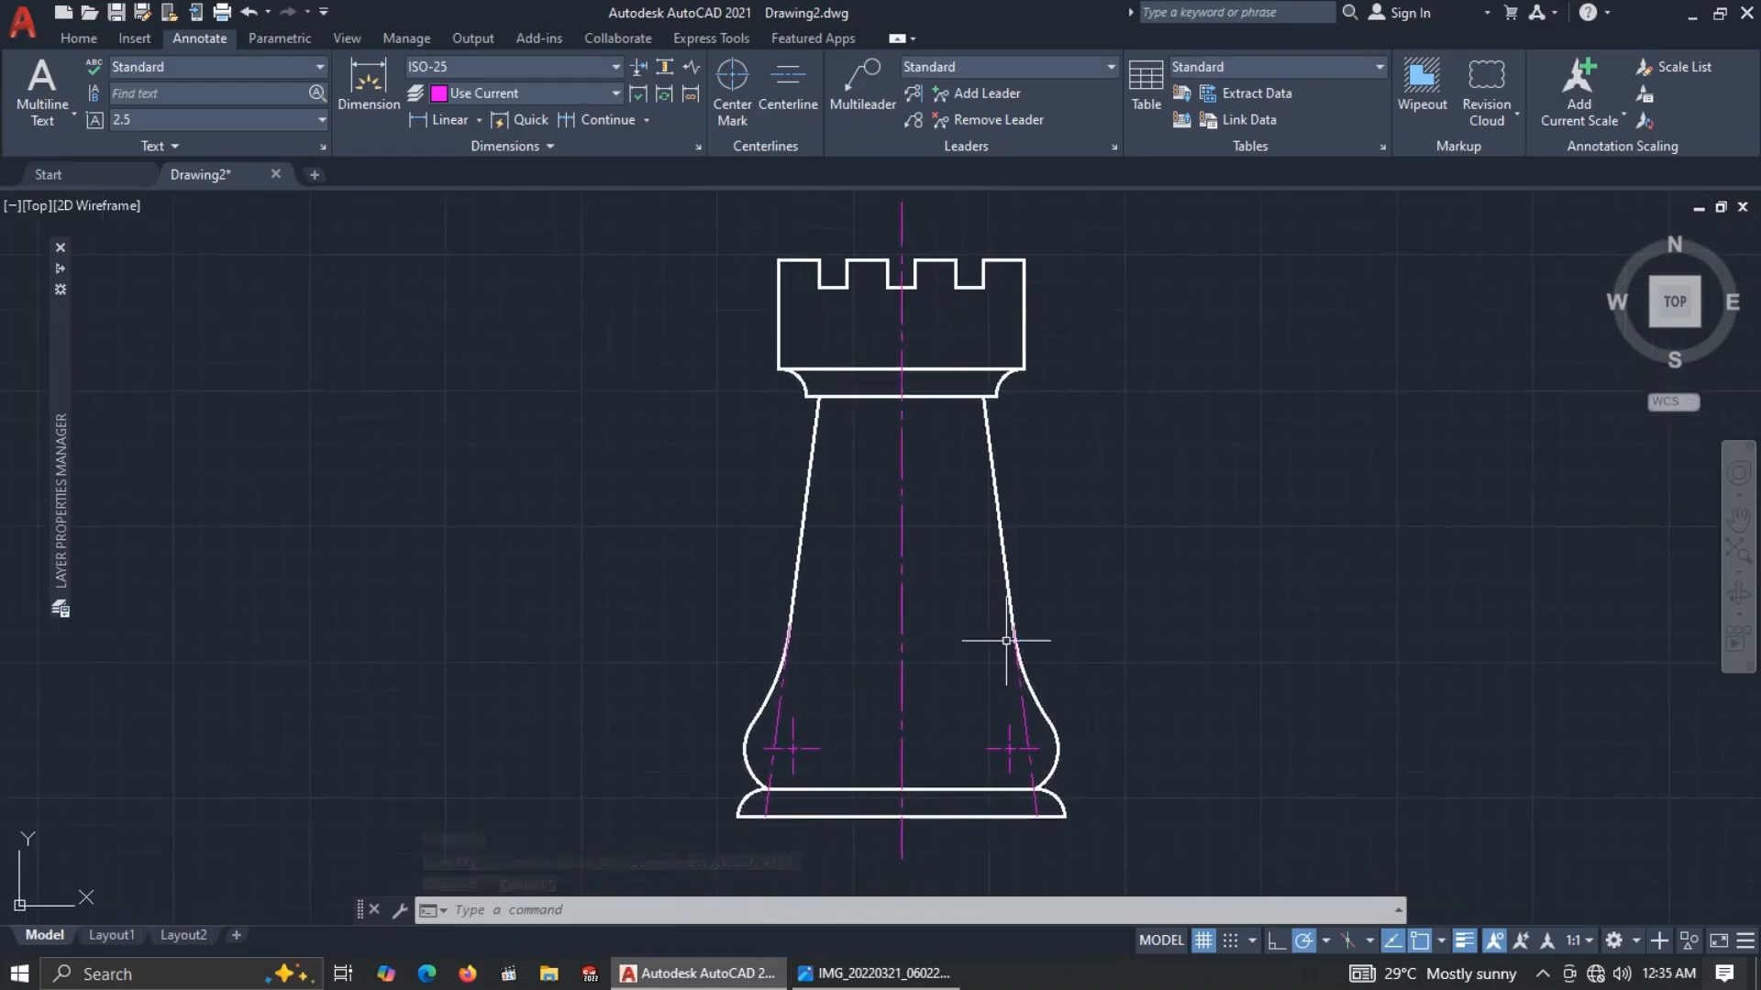
pyautogui.hotkey('alt', 'Tab')
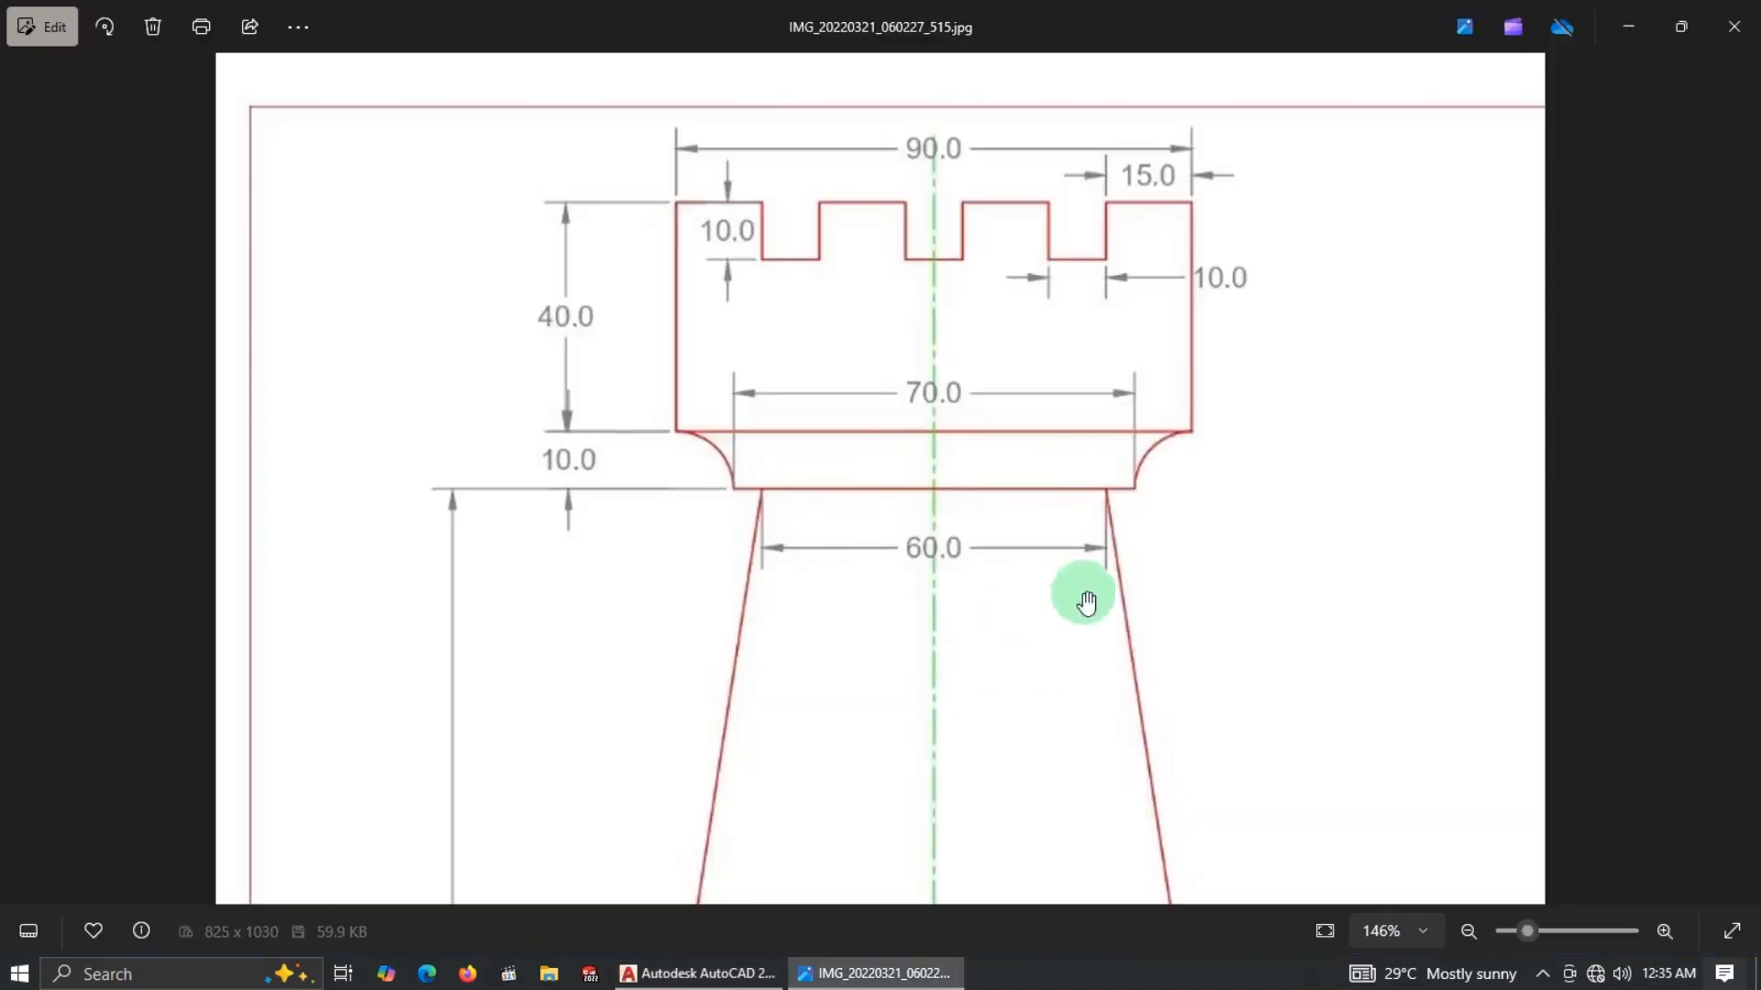
pyautogui.hotkey('alt', 'Tab')
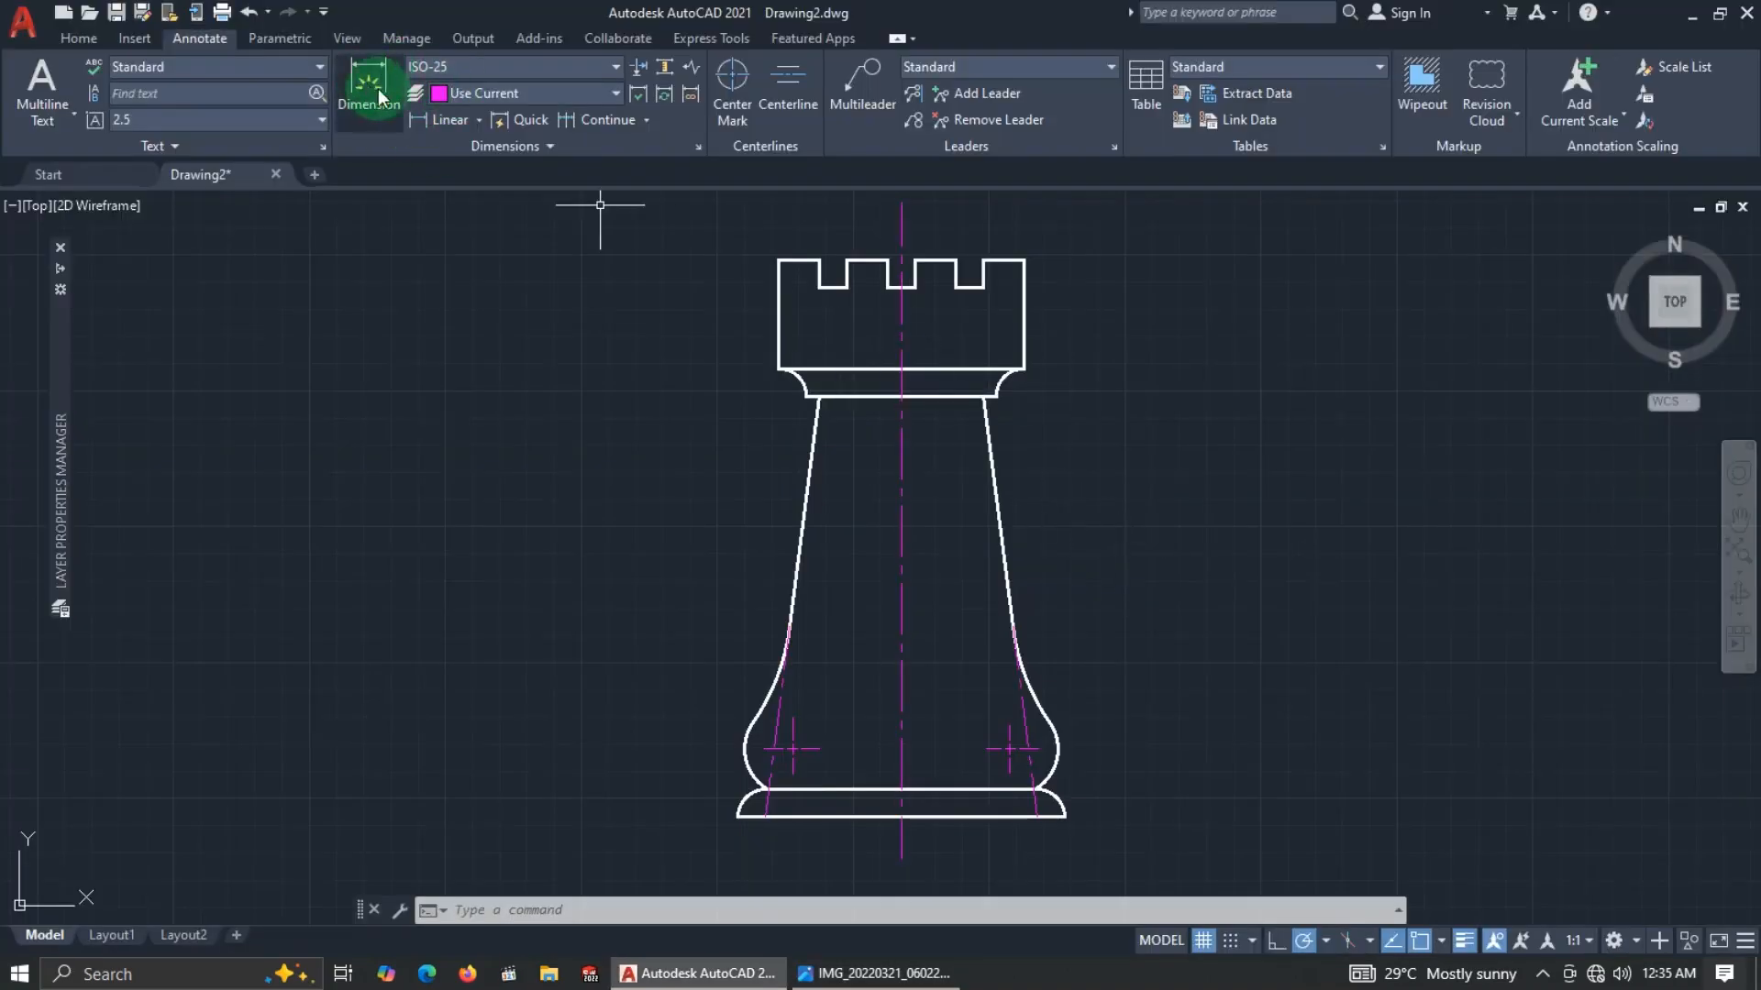
pyautogui.click(84, 42)
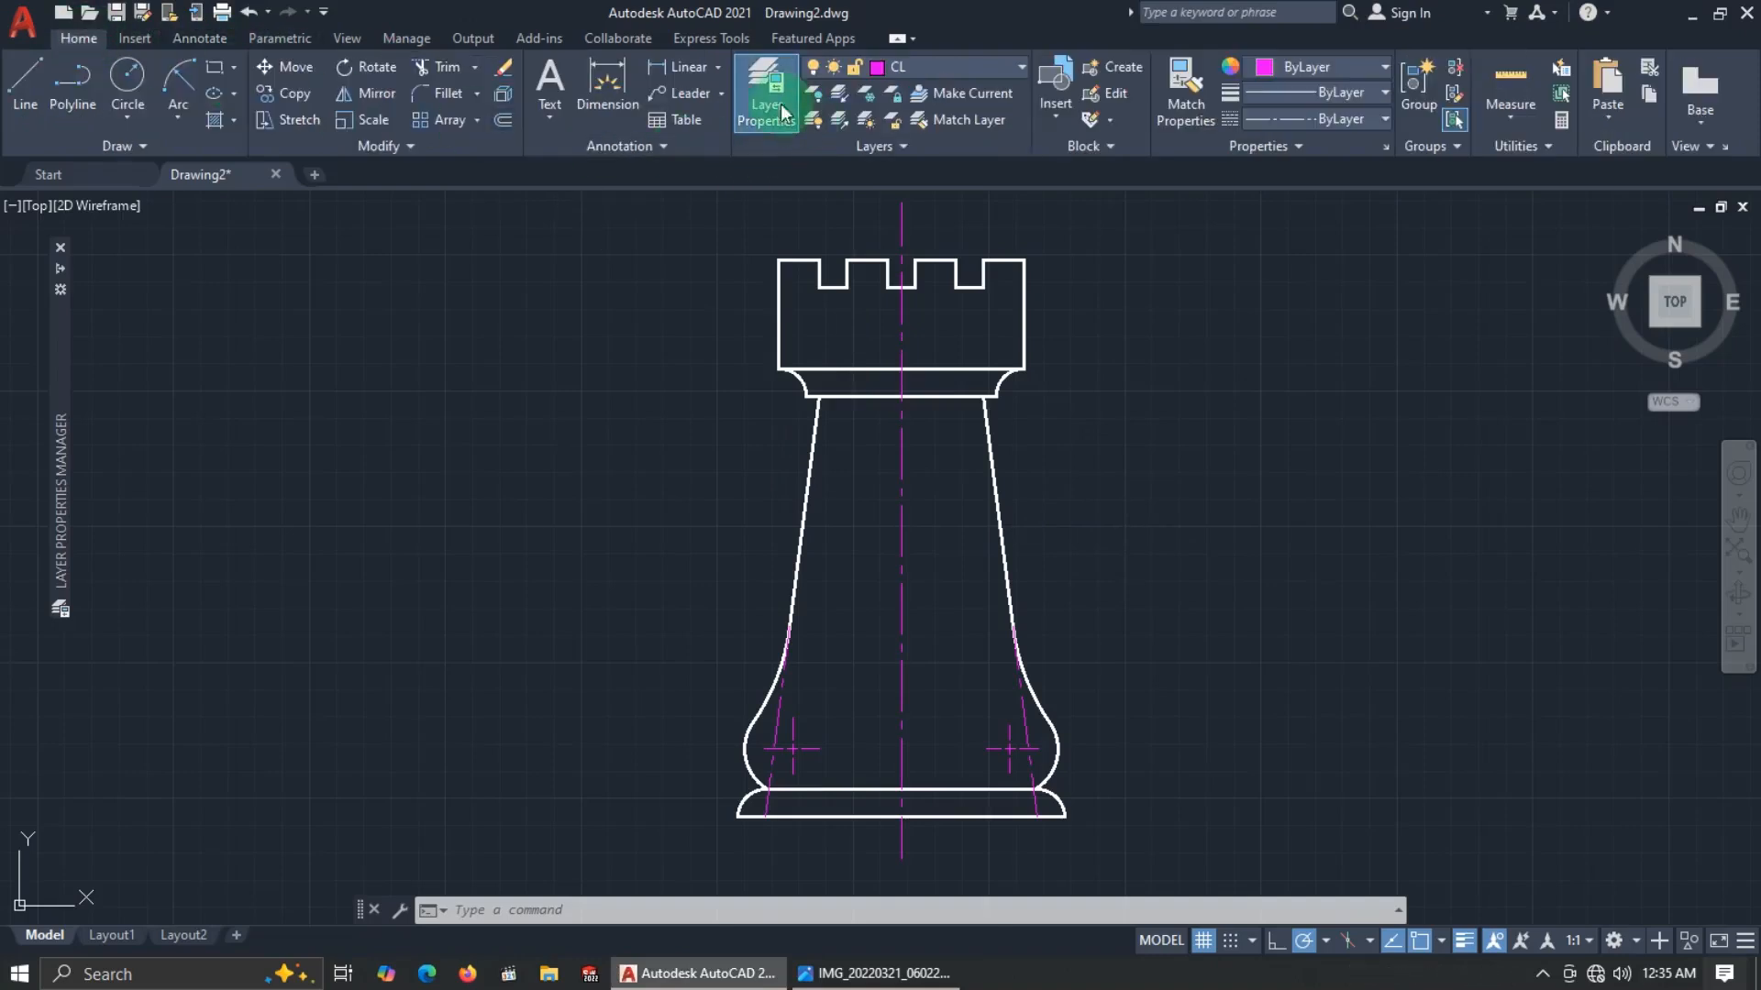
pyautogui.click(736, 130)
pyautogui.click(736, 129)
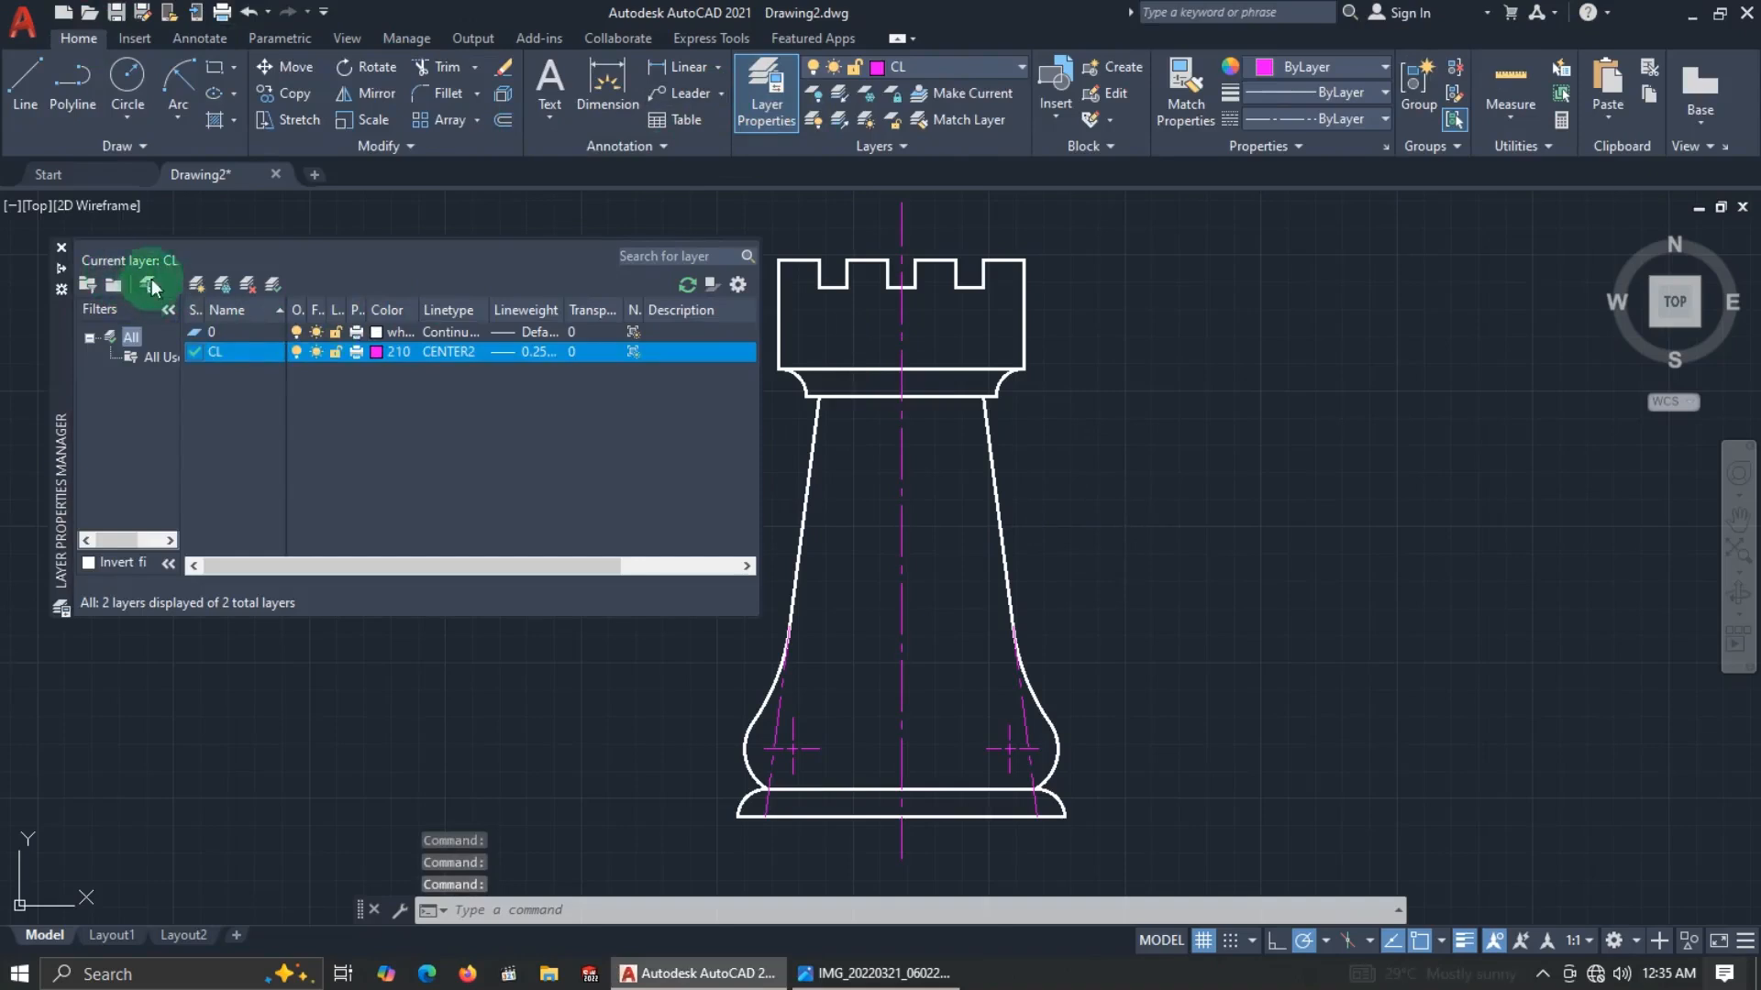
pyautogui.click(196, 287)
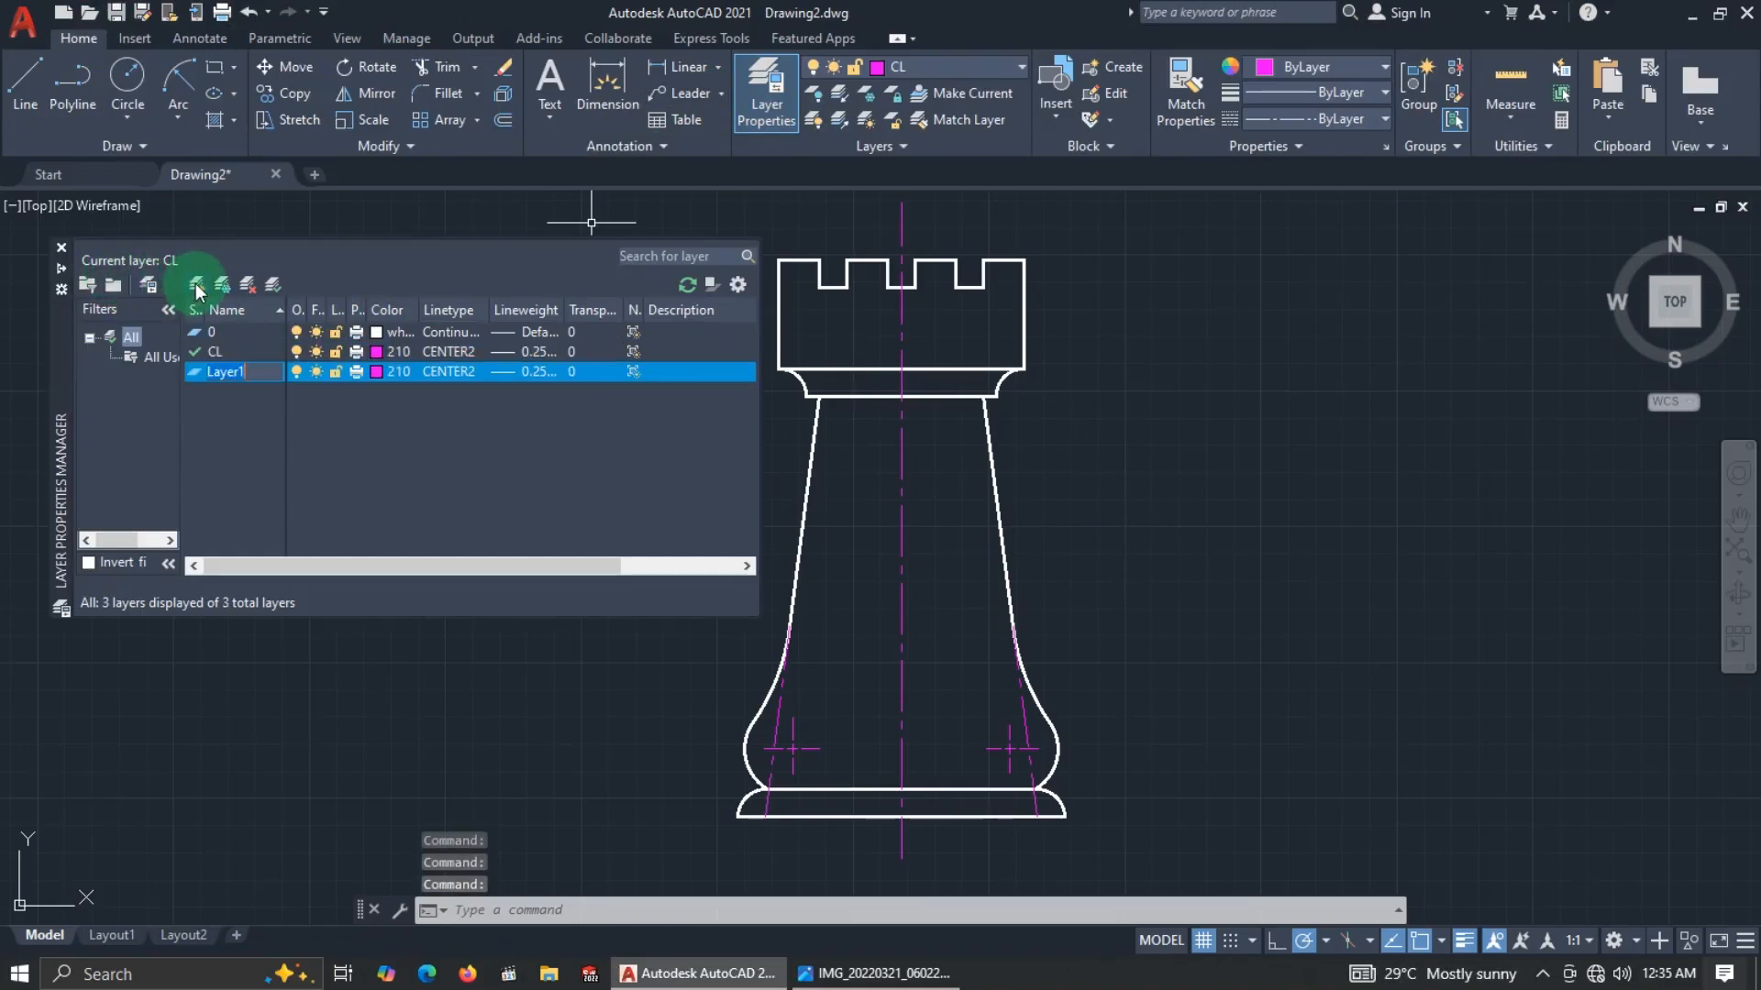
pyautogui.write('DM')
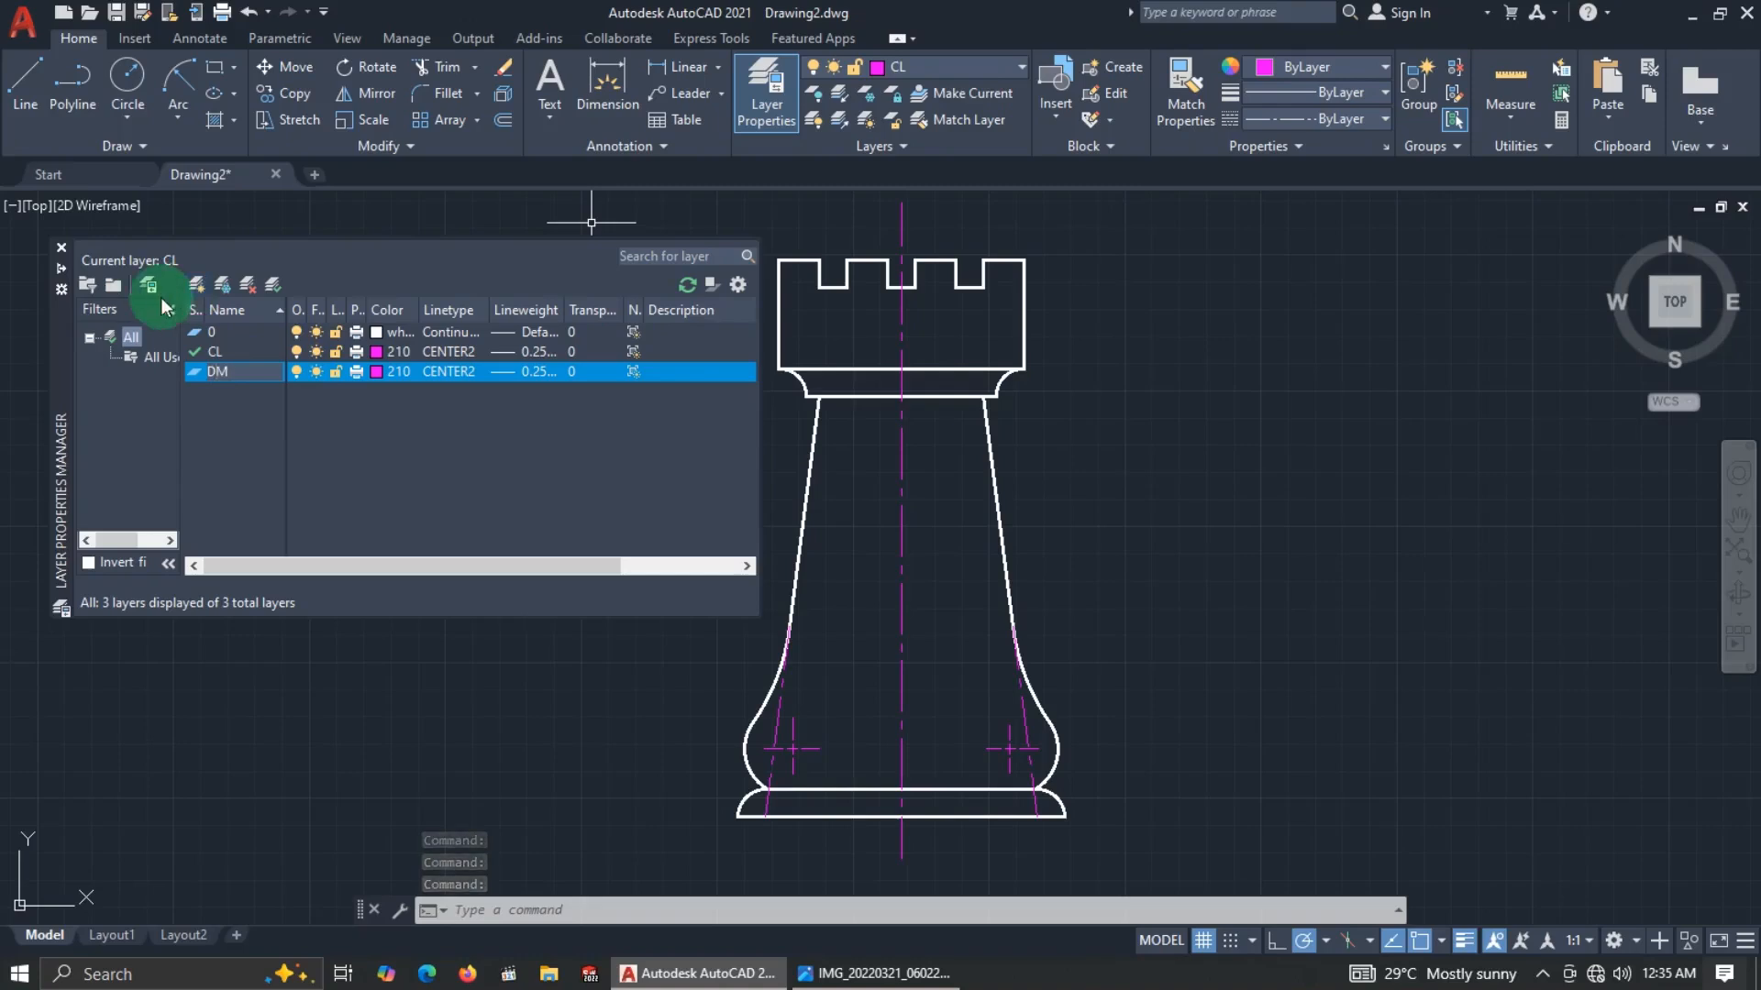
# Set the DM layer's color to index color 90.
pyautogui.click(377, 373)
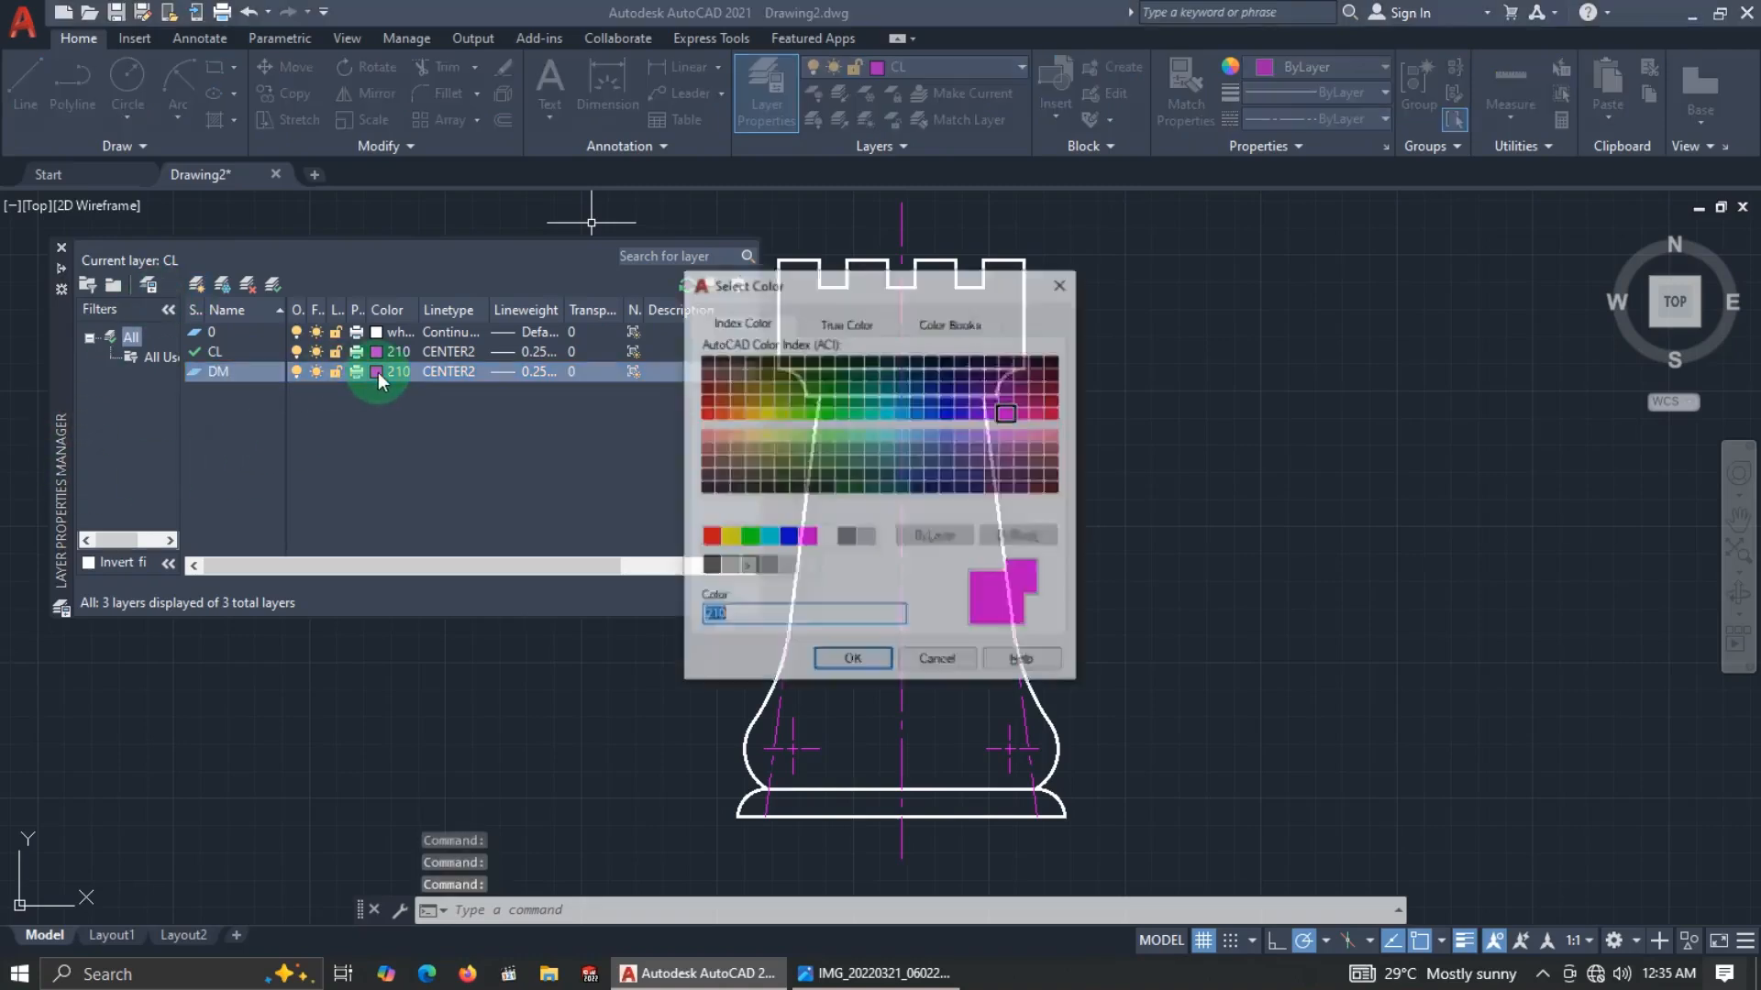
pyautogui.click(828, 414)
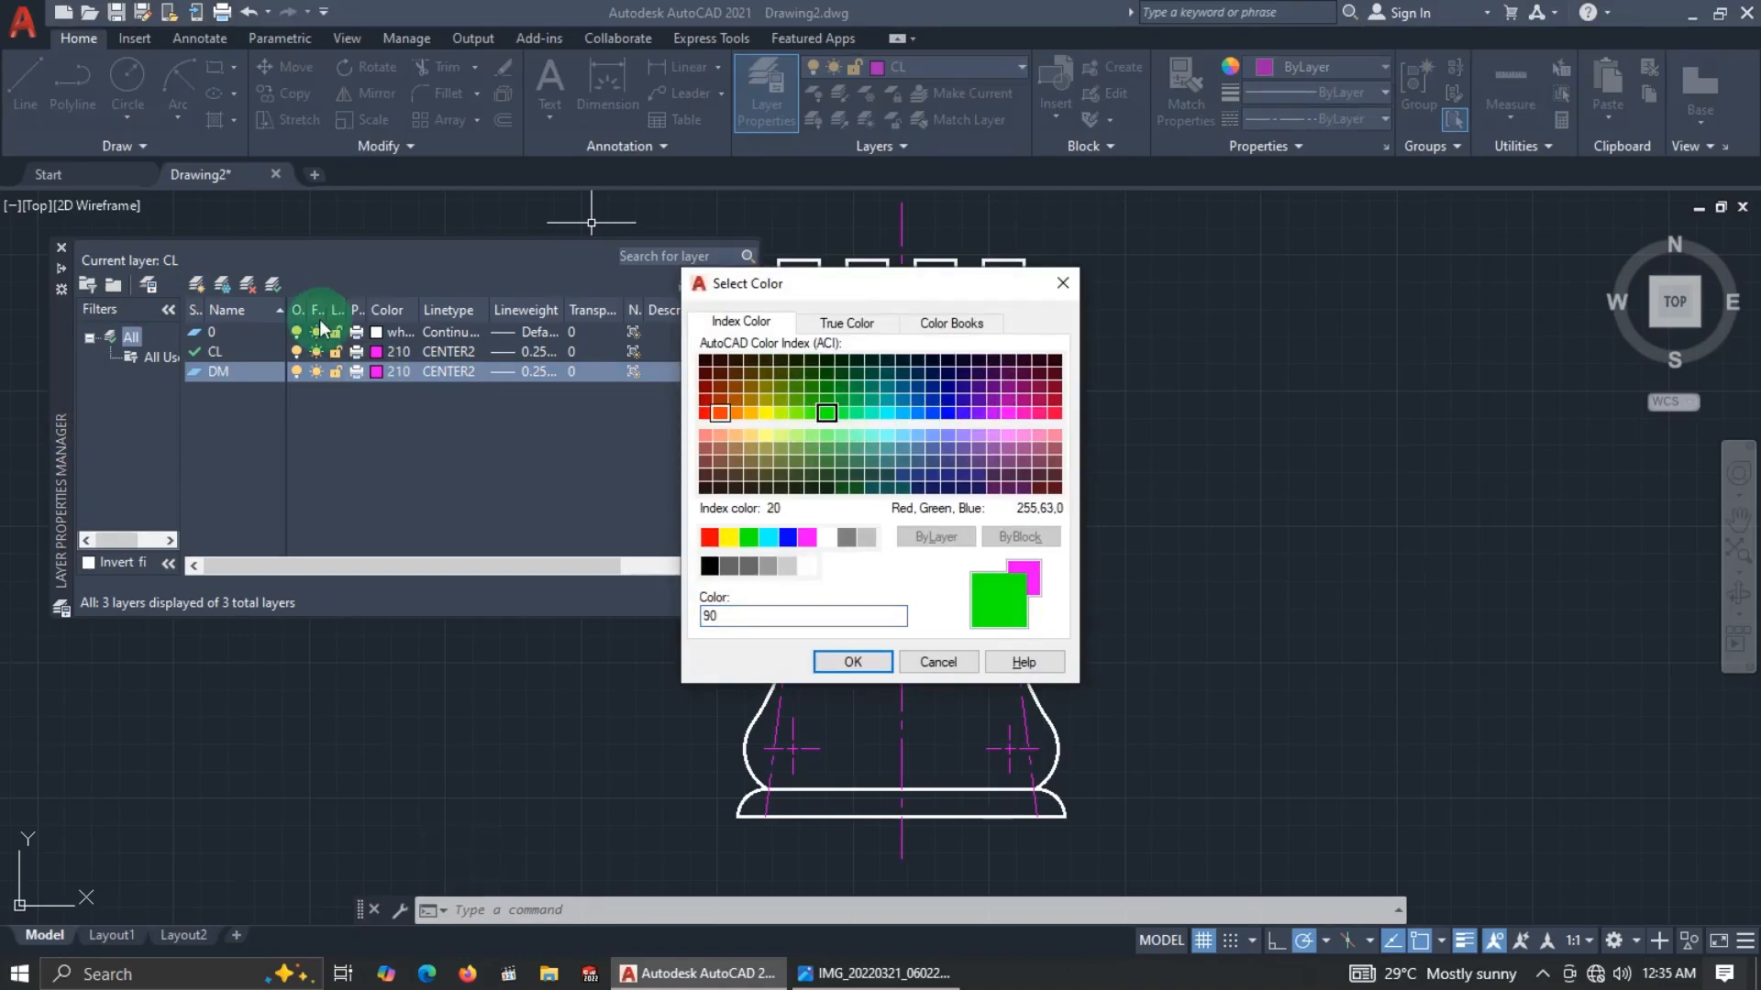
pyautogui.click(853, 661)
# Give the DM layer a 0.25 mm lineweight and the Continuous linetype.
pyautogui.click(449, 420)
pyautogui.click(508, 373)
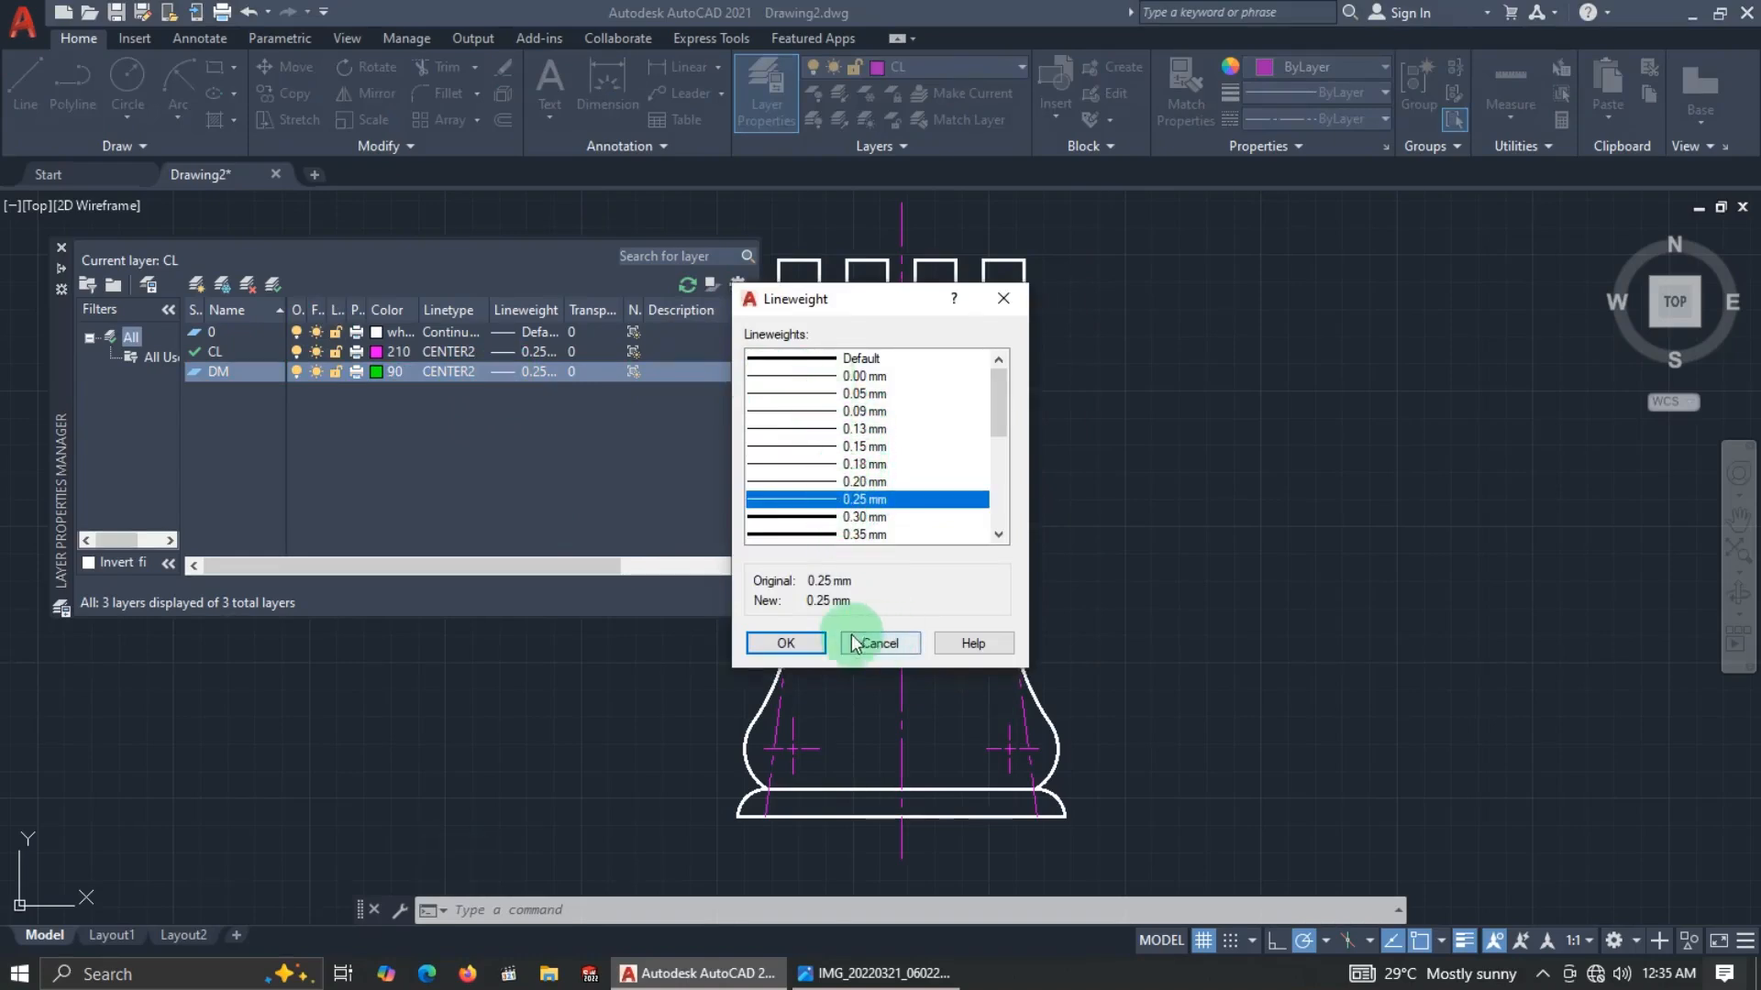
pyautogui.click(803, 642)
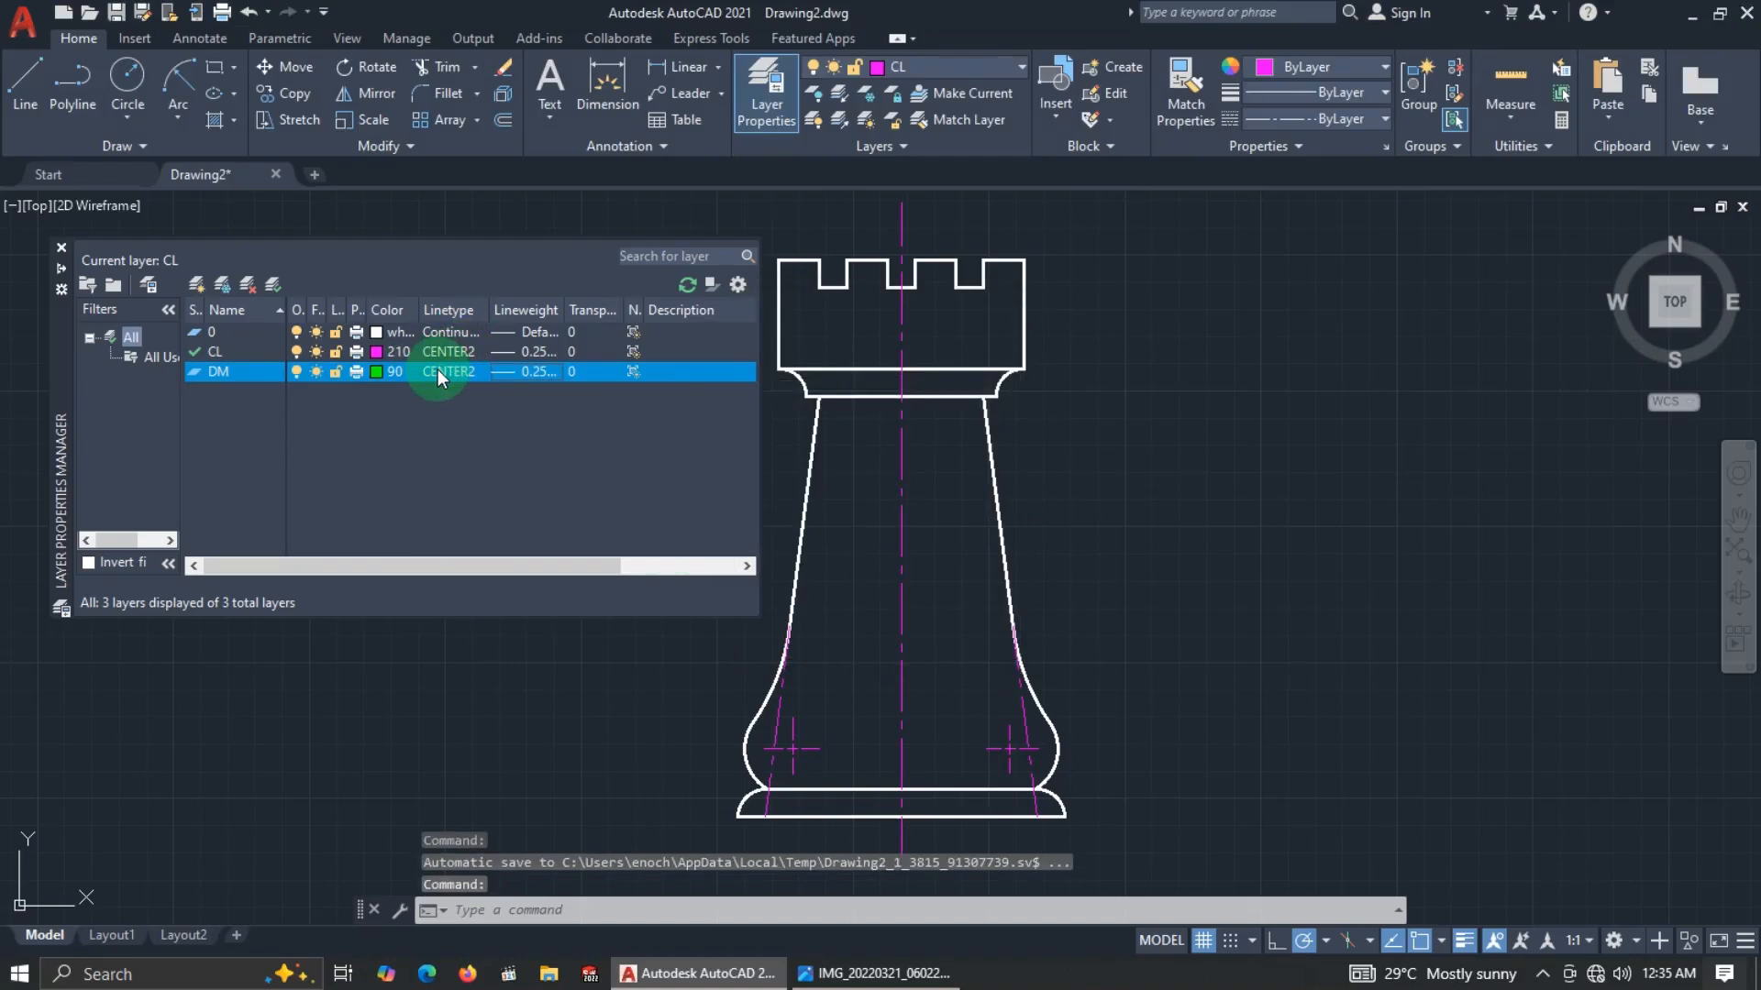
pyautogui.click(438, 370)
pyautogui.click(950, 455)
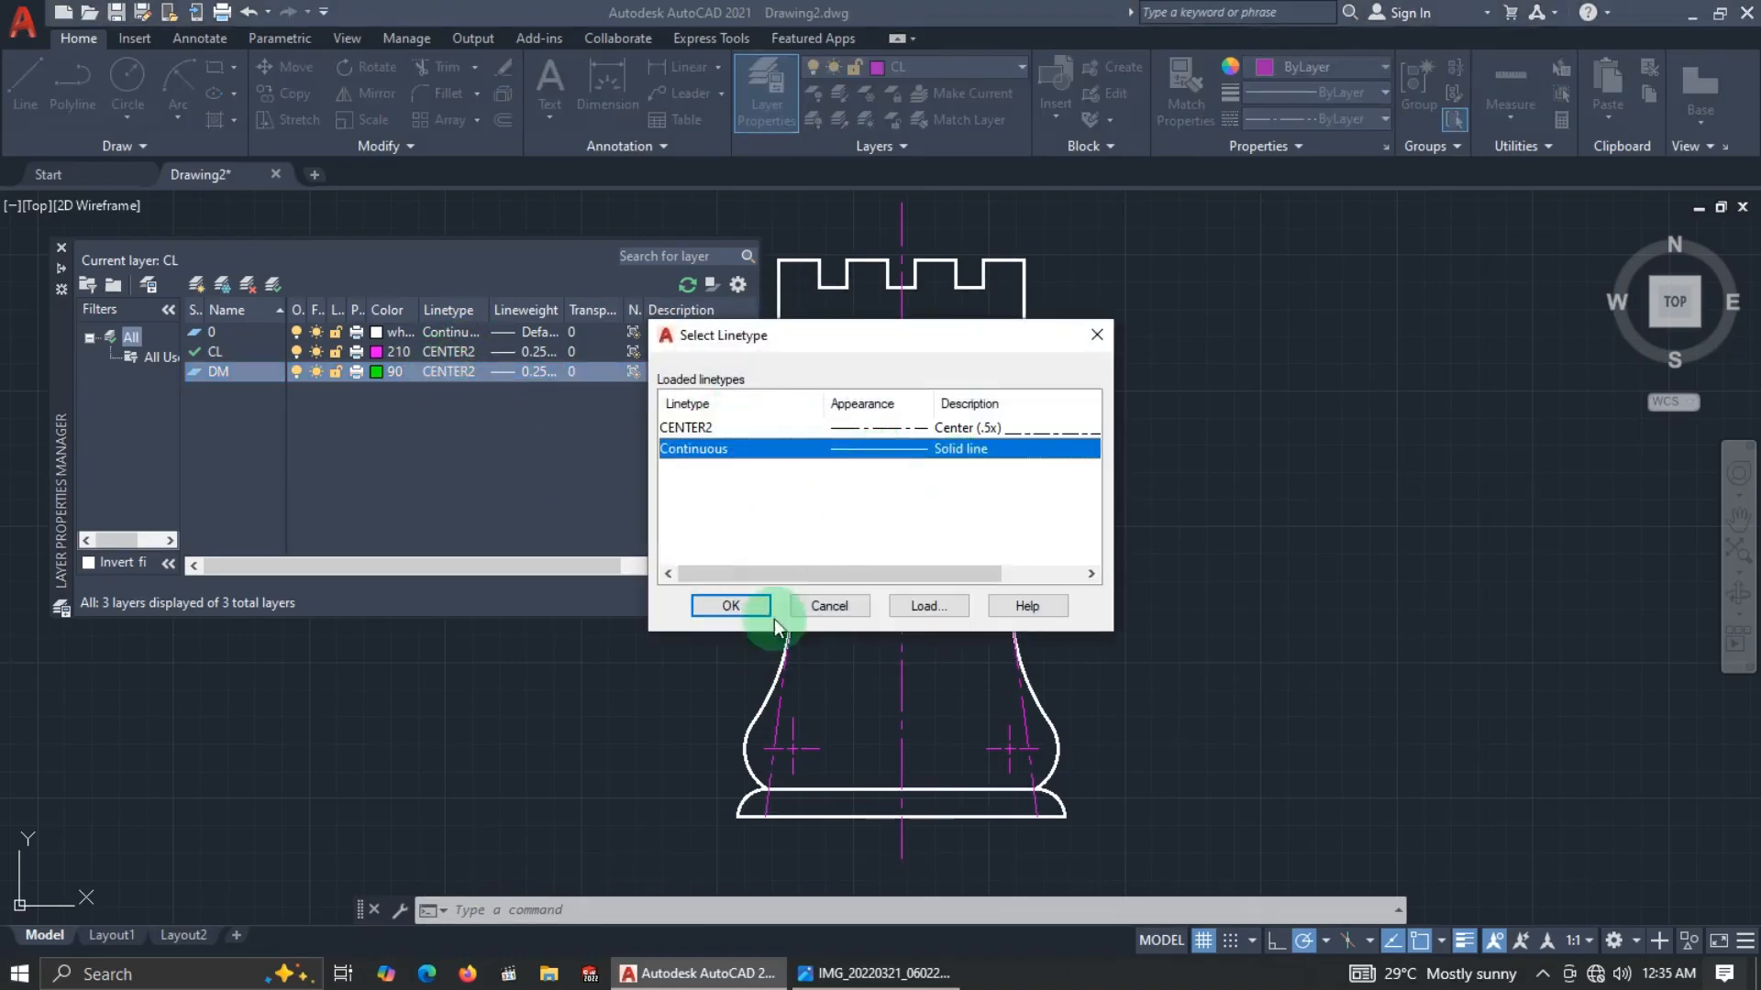
pyautogui.click(731, 606)
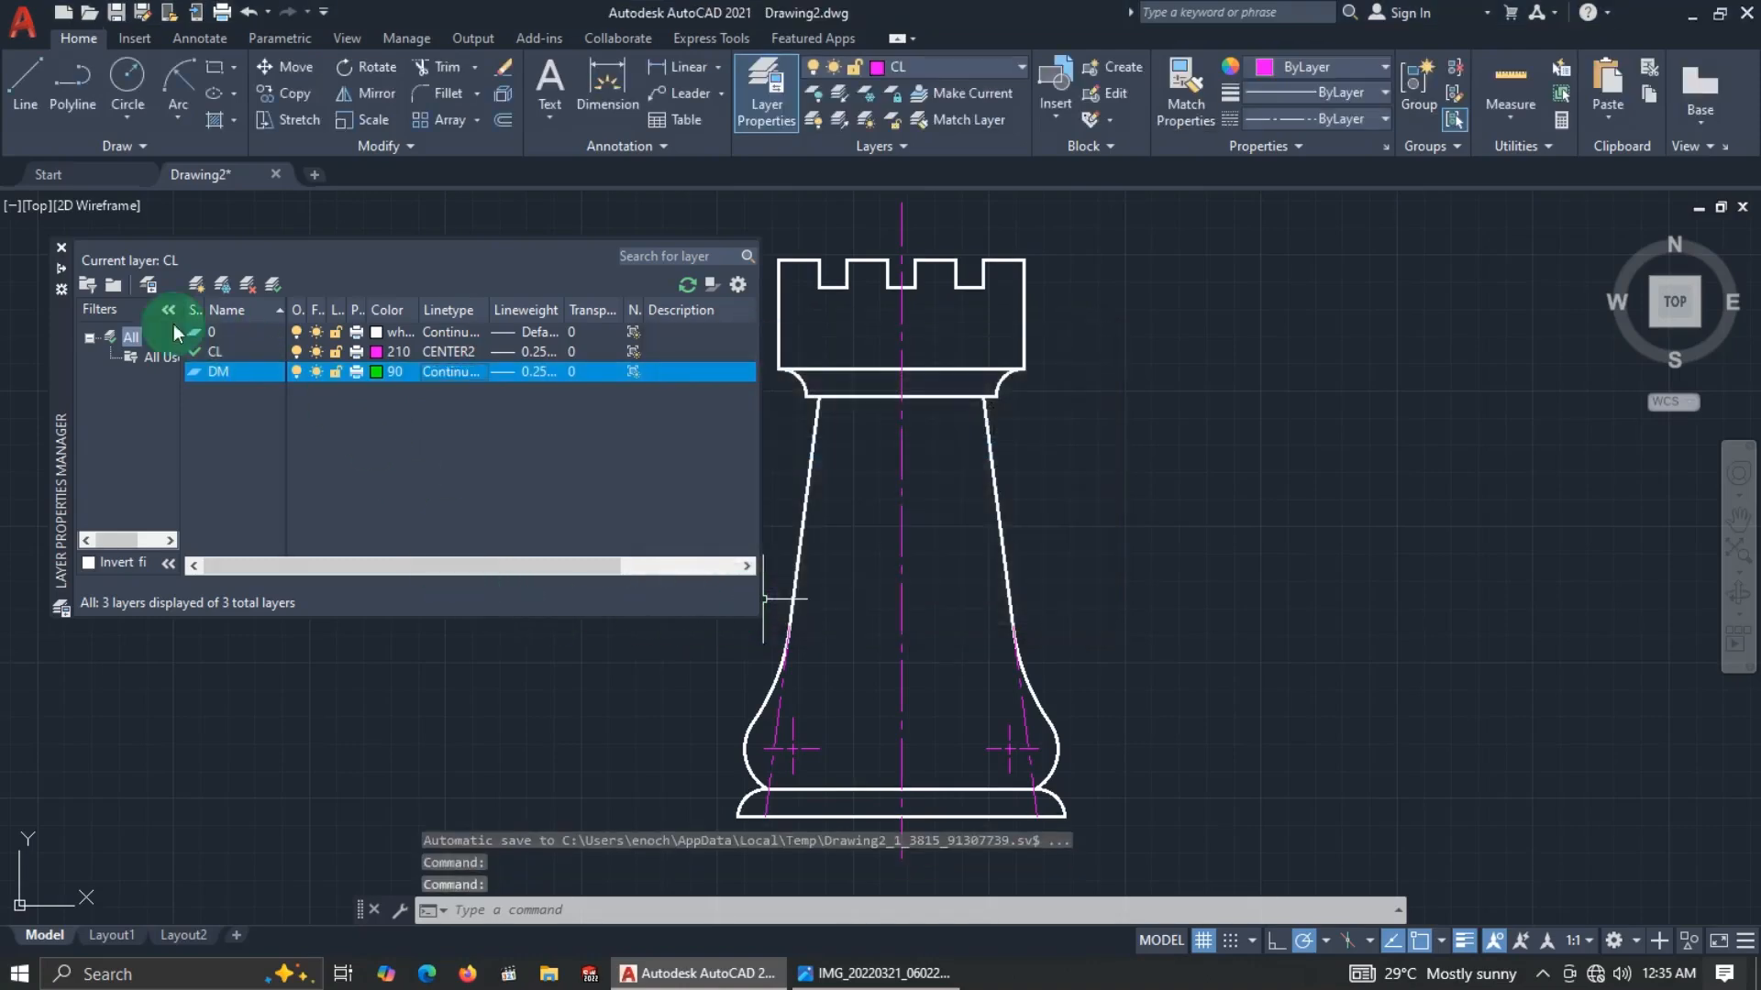
# Close the layer manager and make DM the current layer.
pyautogui.click(62, 249)
pyautogui.click(941, 110)
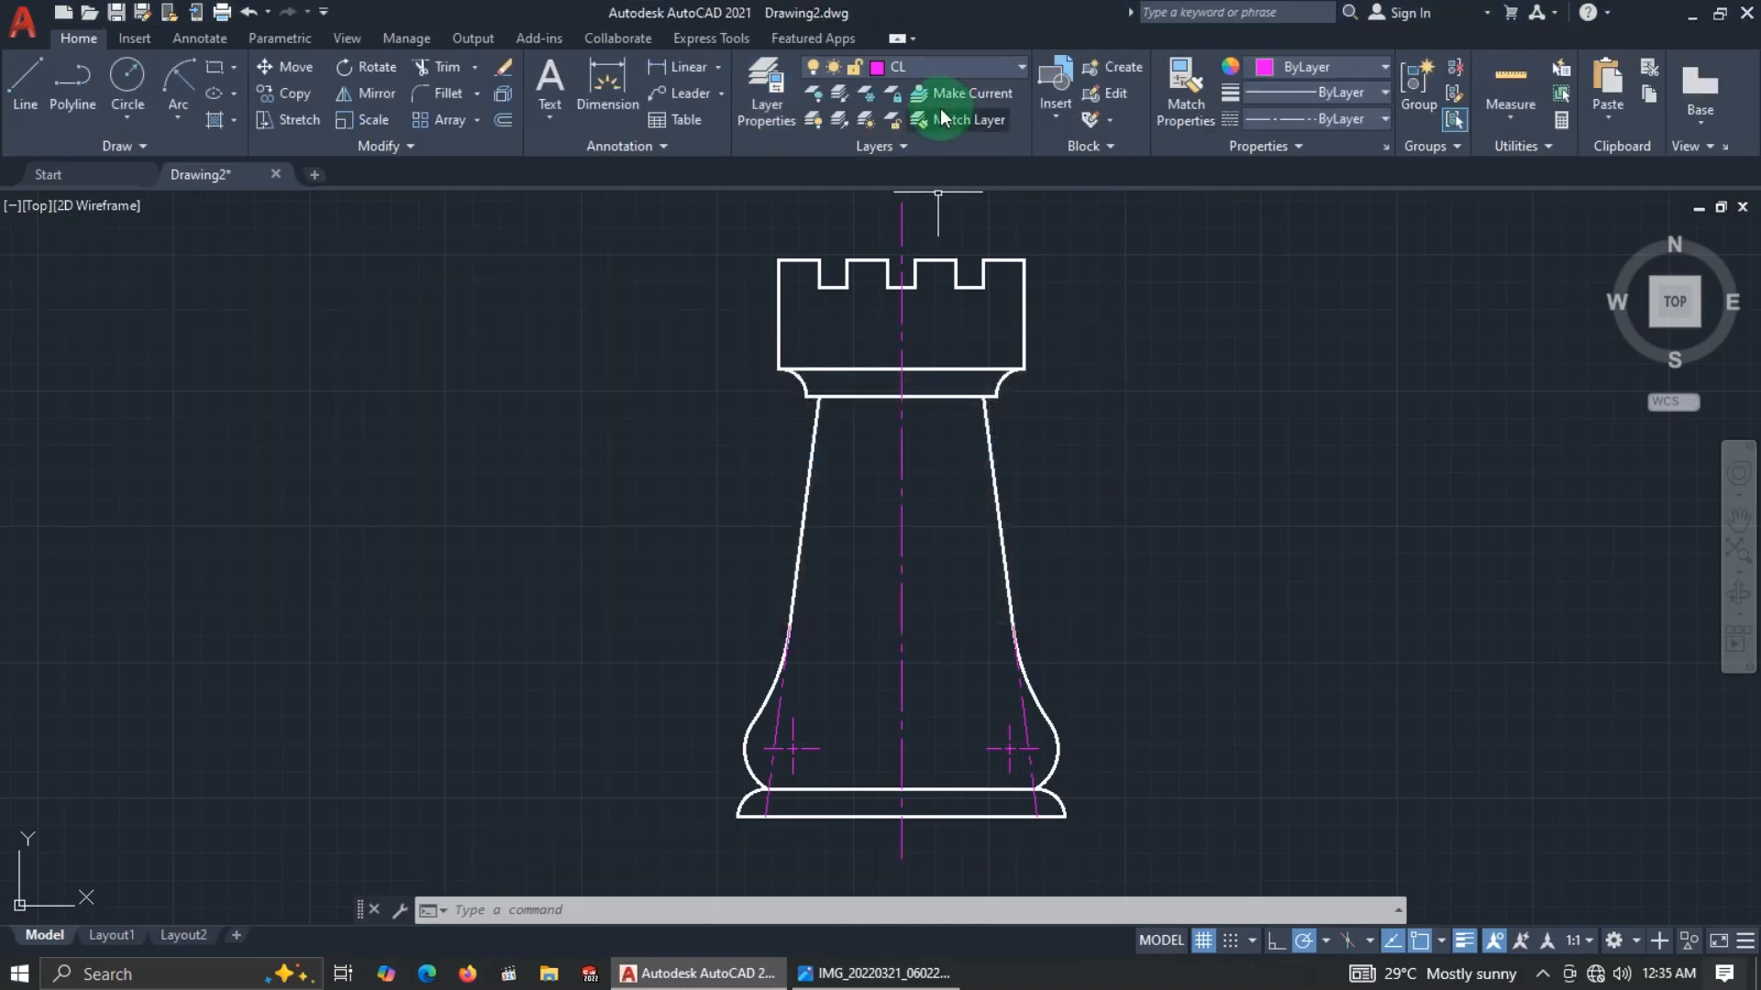
pyautogui.click(1022, 68)
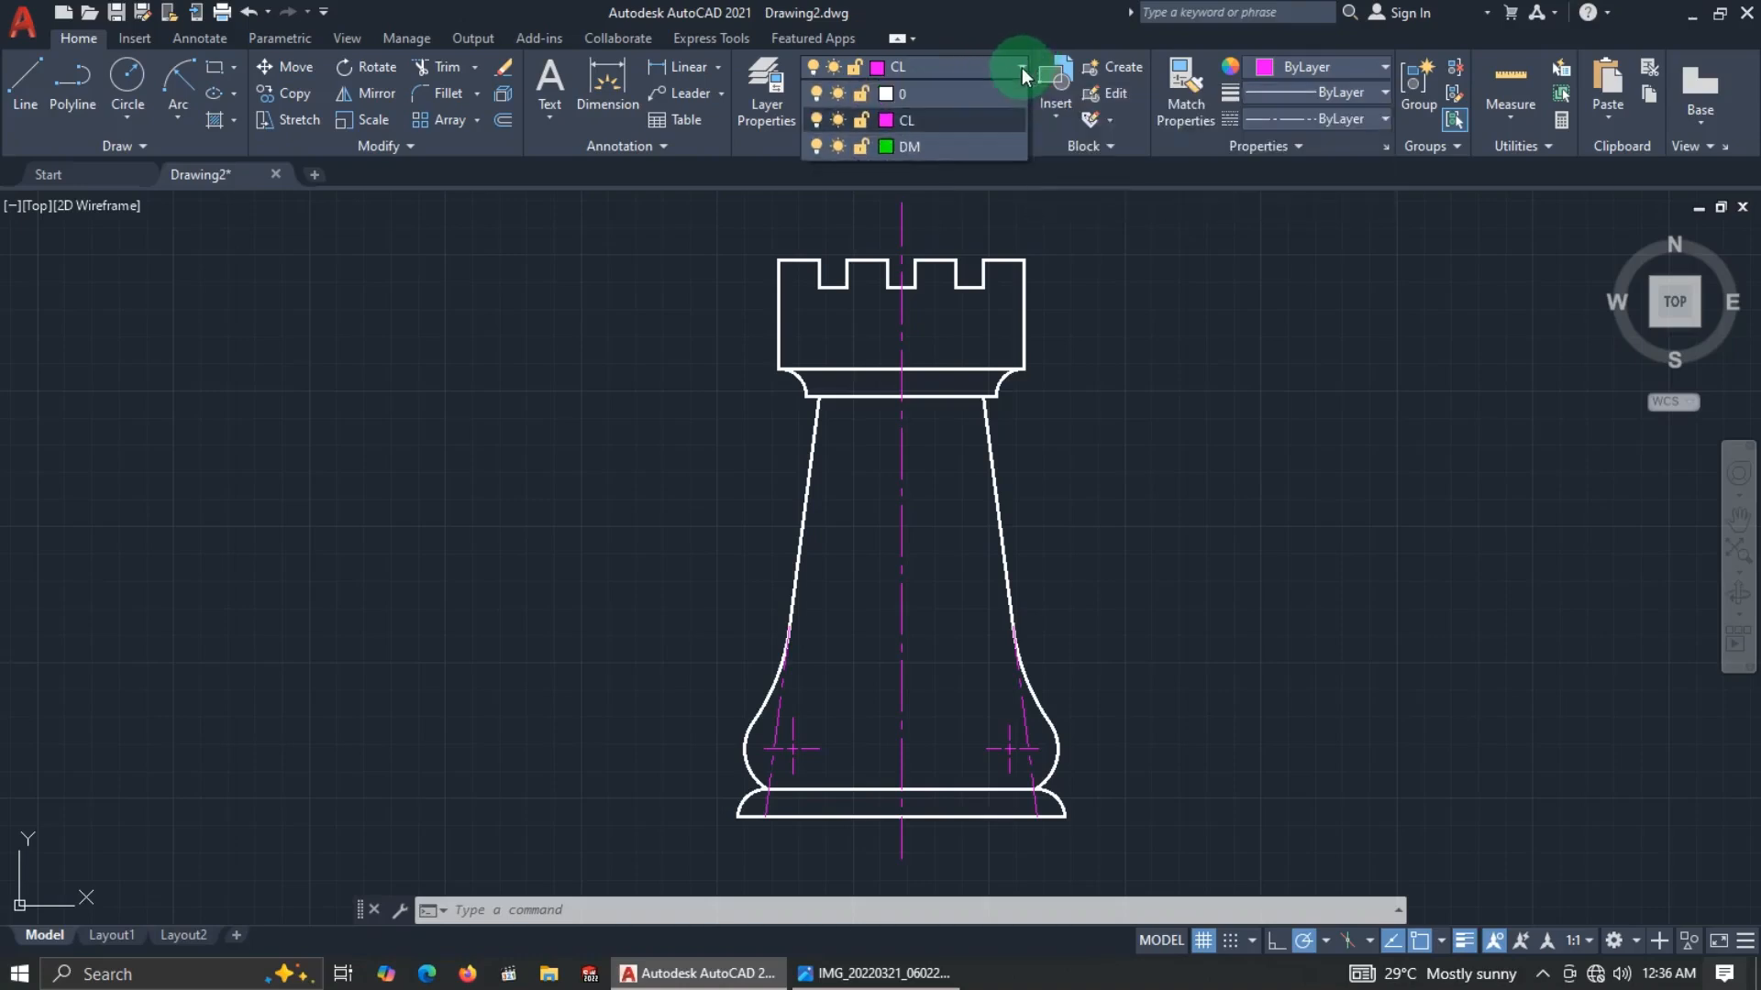
pyautogui.click(932, 148)
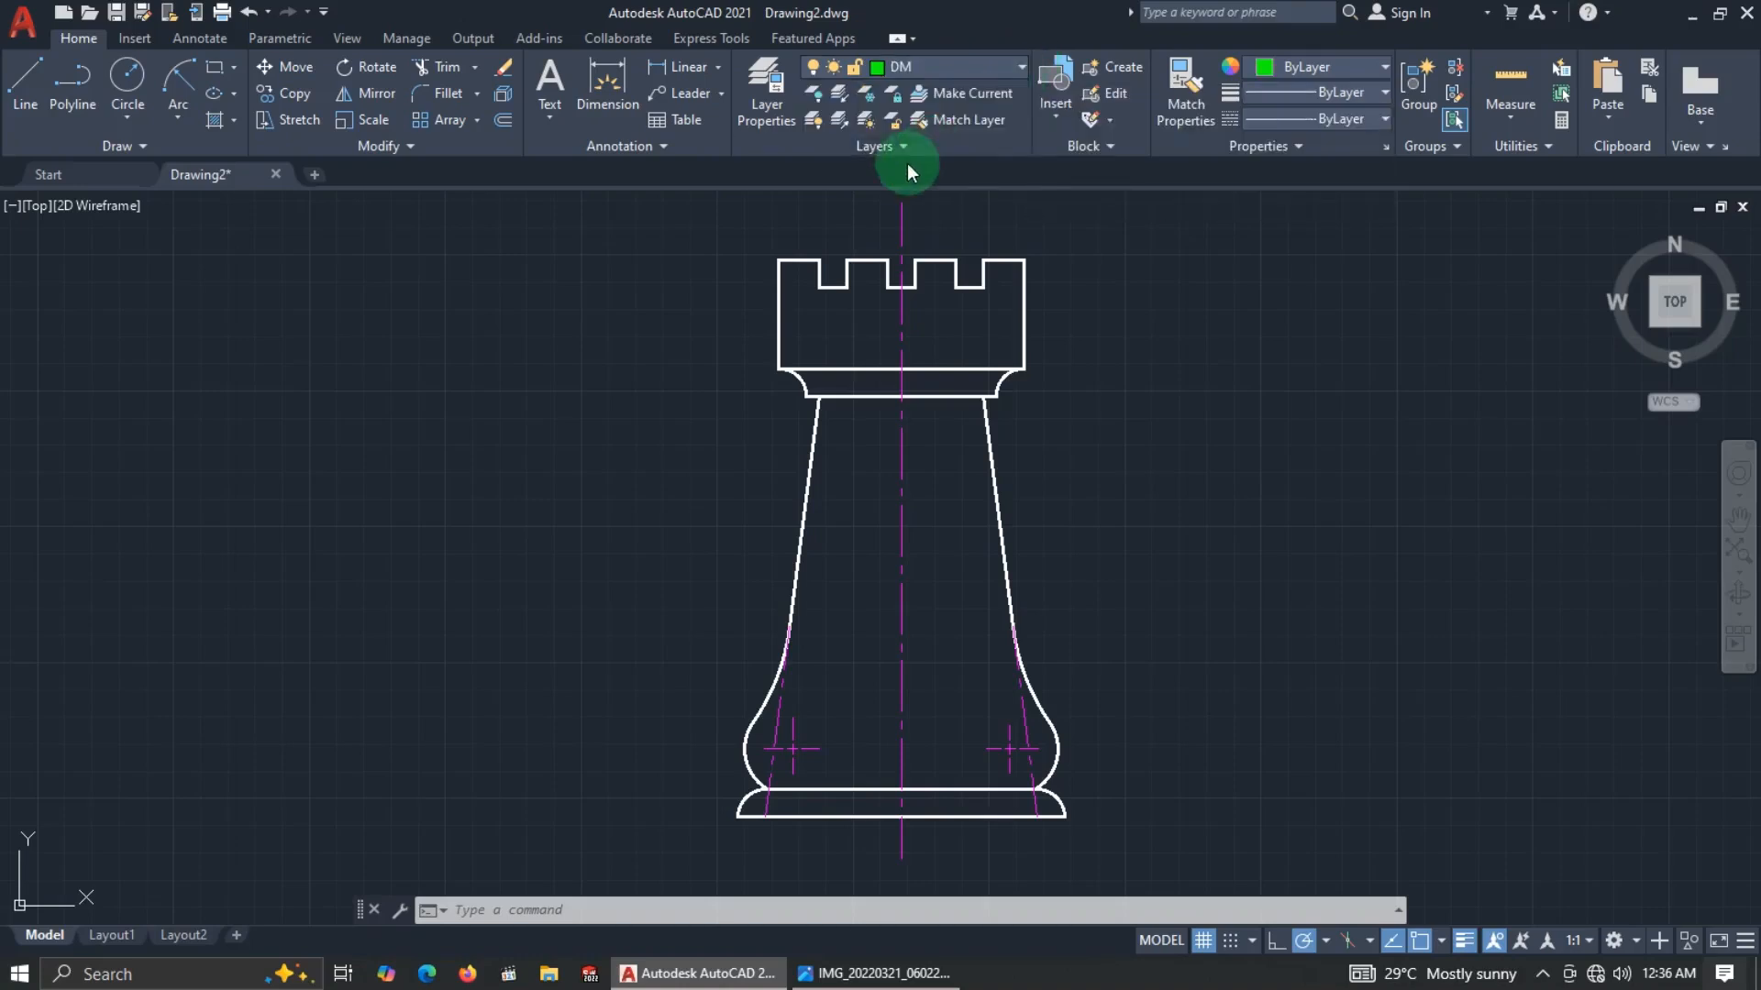
# Add a linear dimension for the full width of the base's bottom edge, placed below the base.
pyautogui.click(683, 67)
pyautogui.scroll(4, 836, 870)
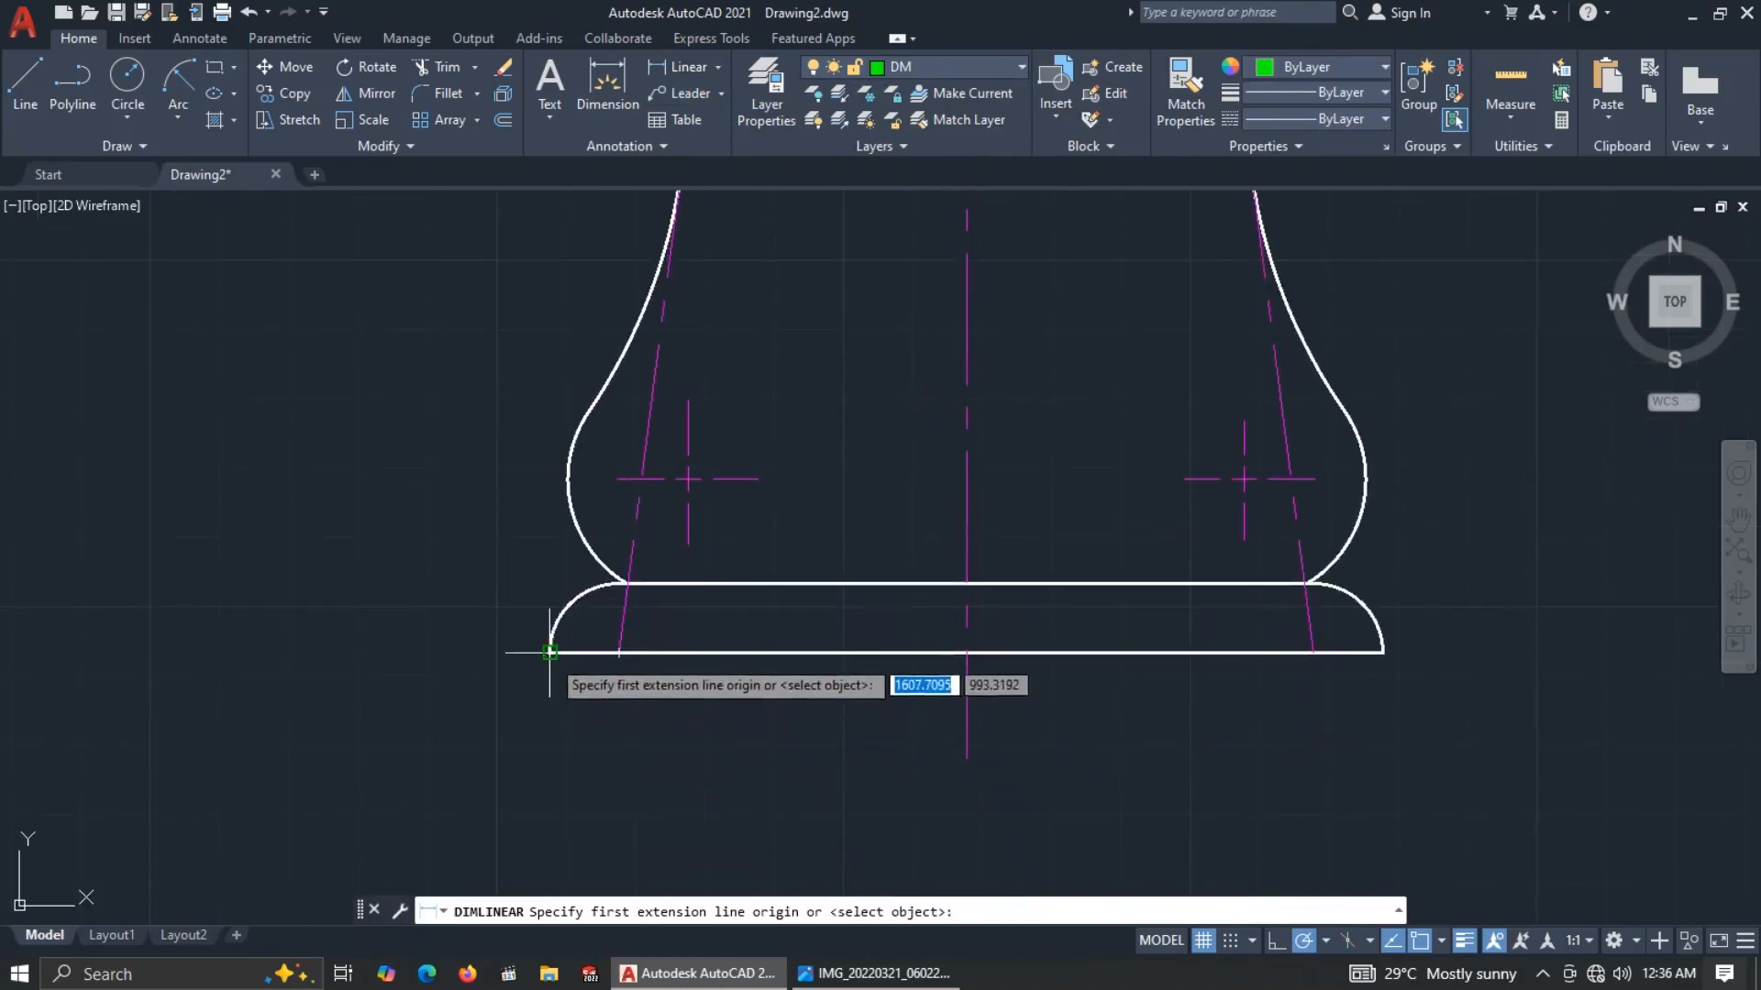
pyautogui.click(550, 652)
pyautogui.click(1376, 660)
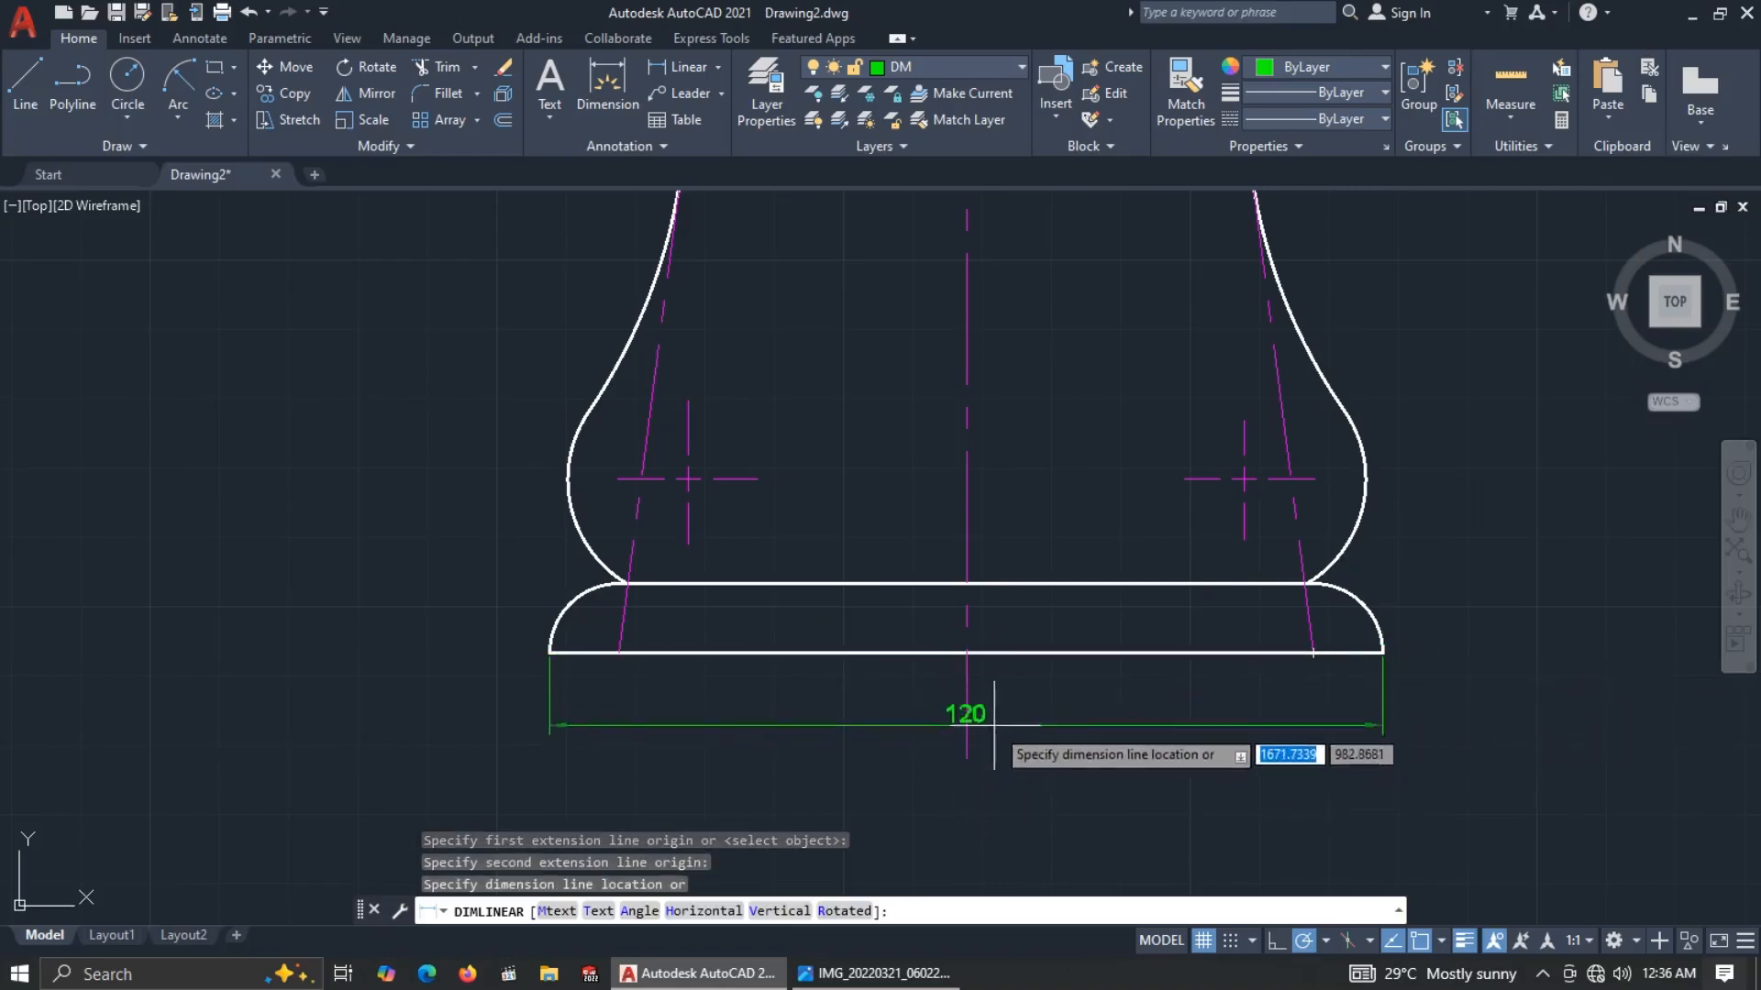
pyautogui.click(997, 773)
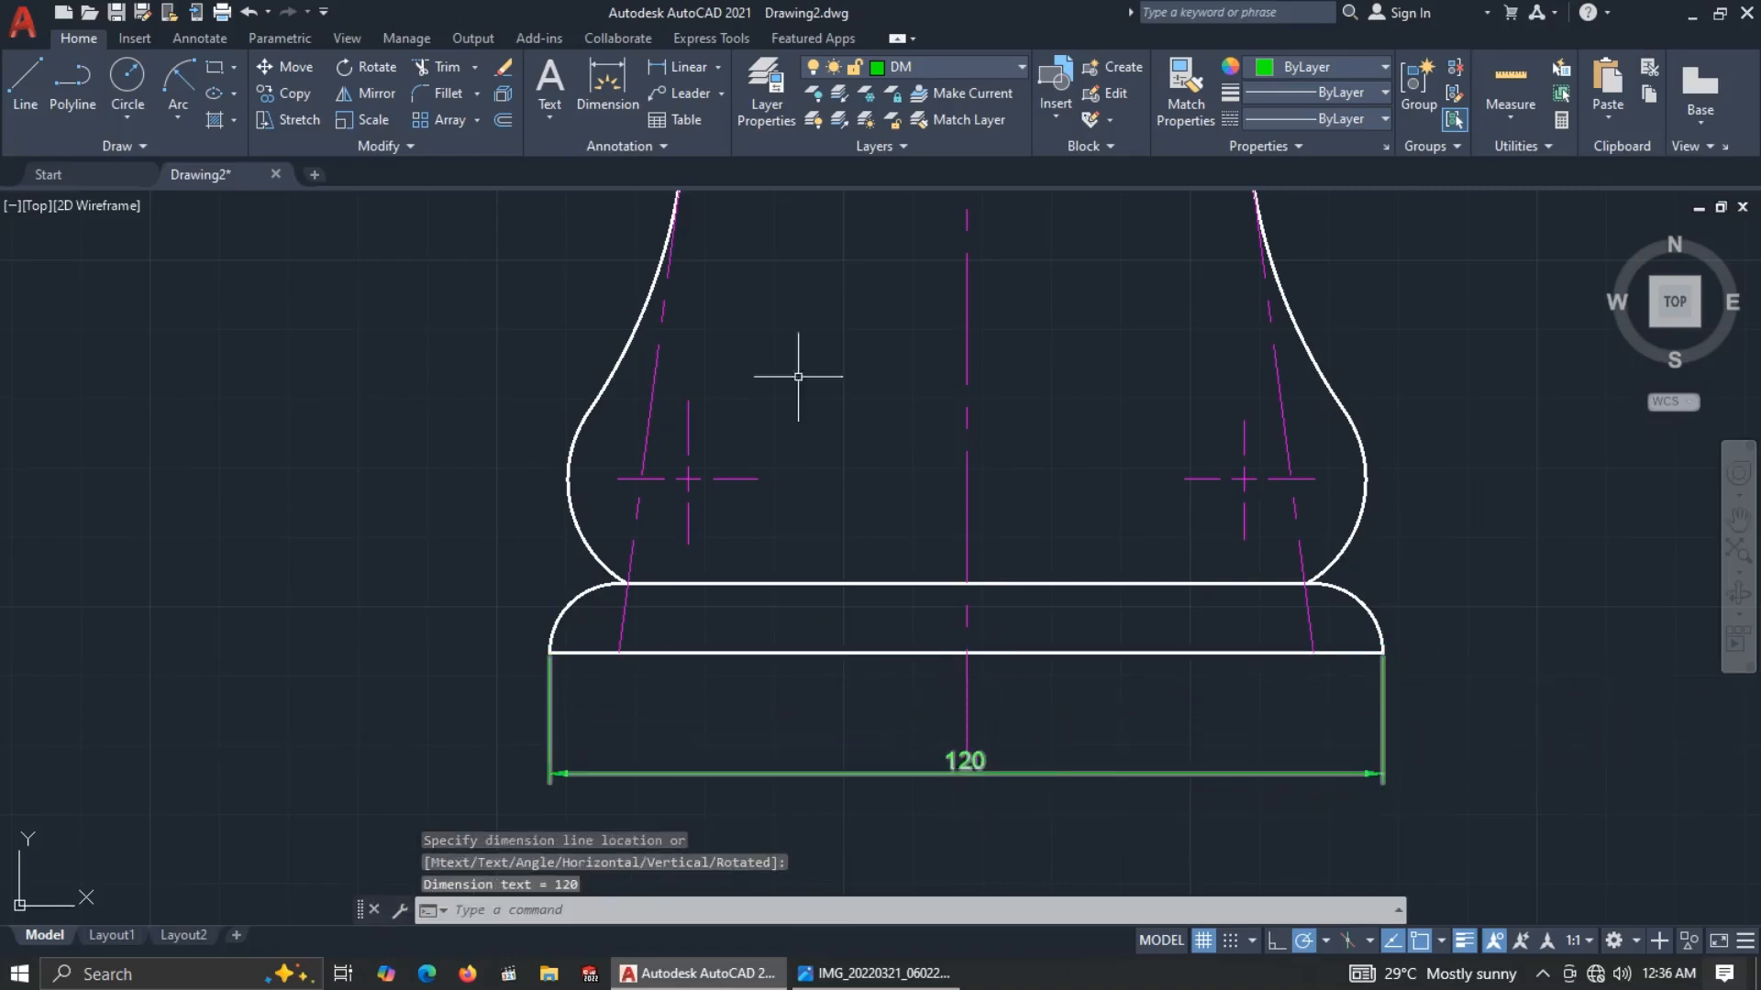
# Dimension the distance between the two CL taper lines' lower ends, placed between the base and the overall width dimension.
pyautogui.click(680, 66)
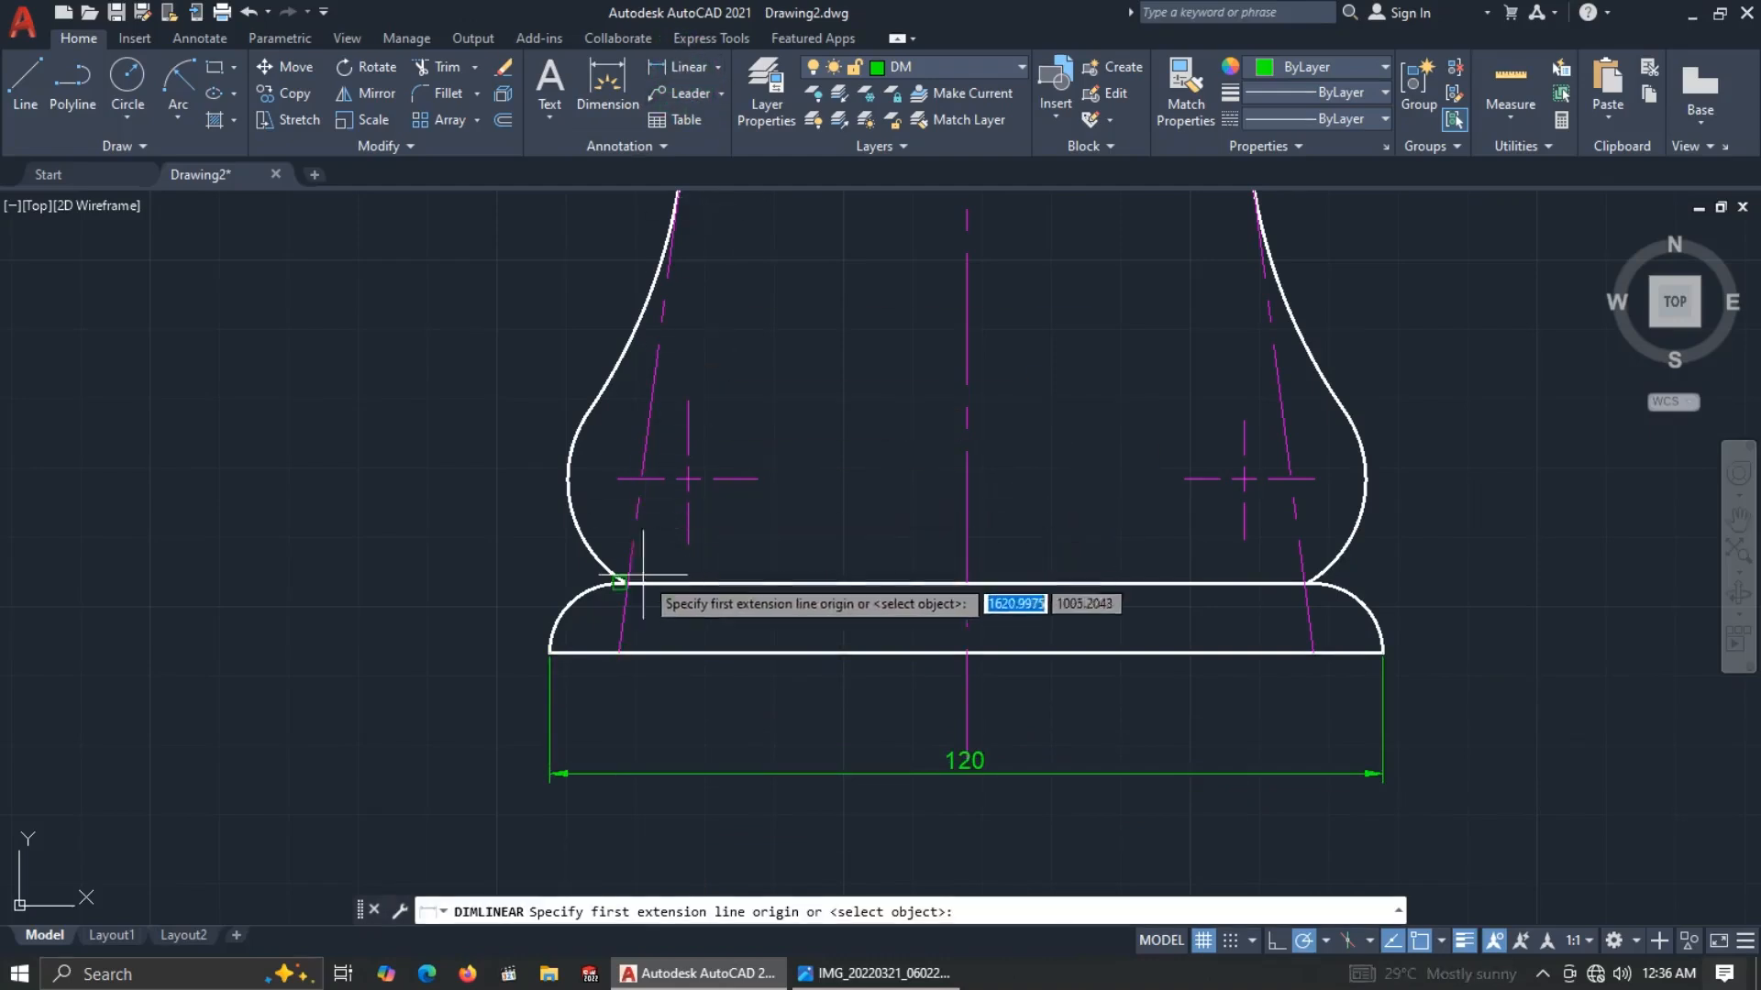
pyautogui.click(619, 653)
pyautogui.click(1313, 653)
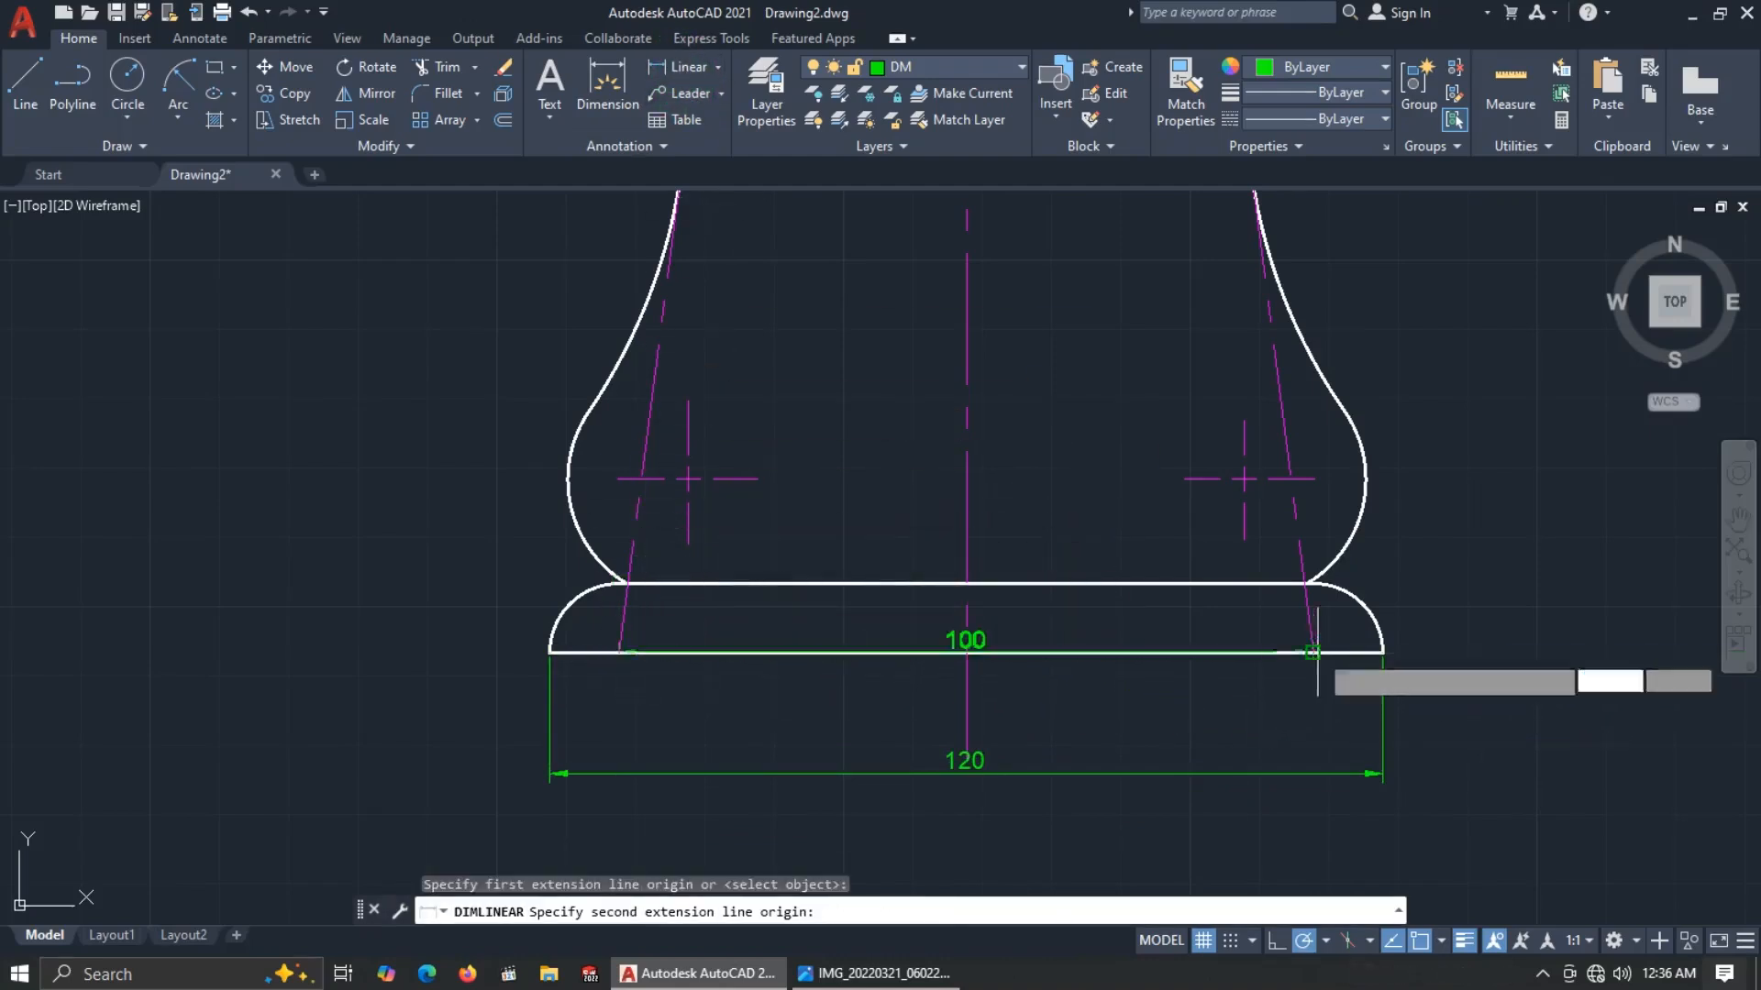
pyautogui.click(981, 709)
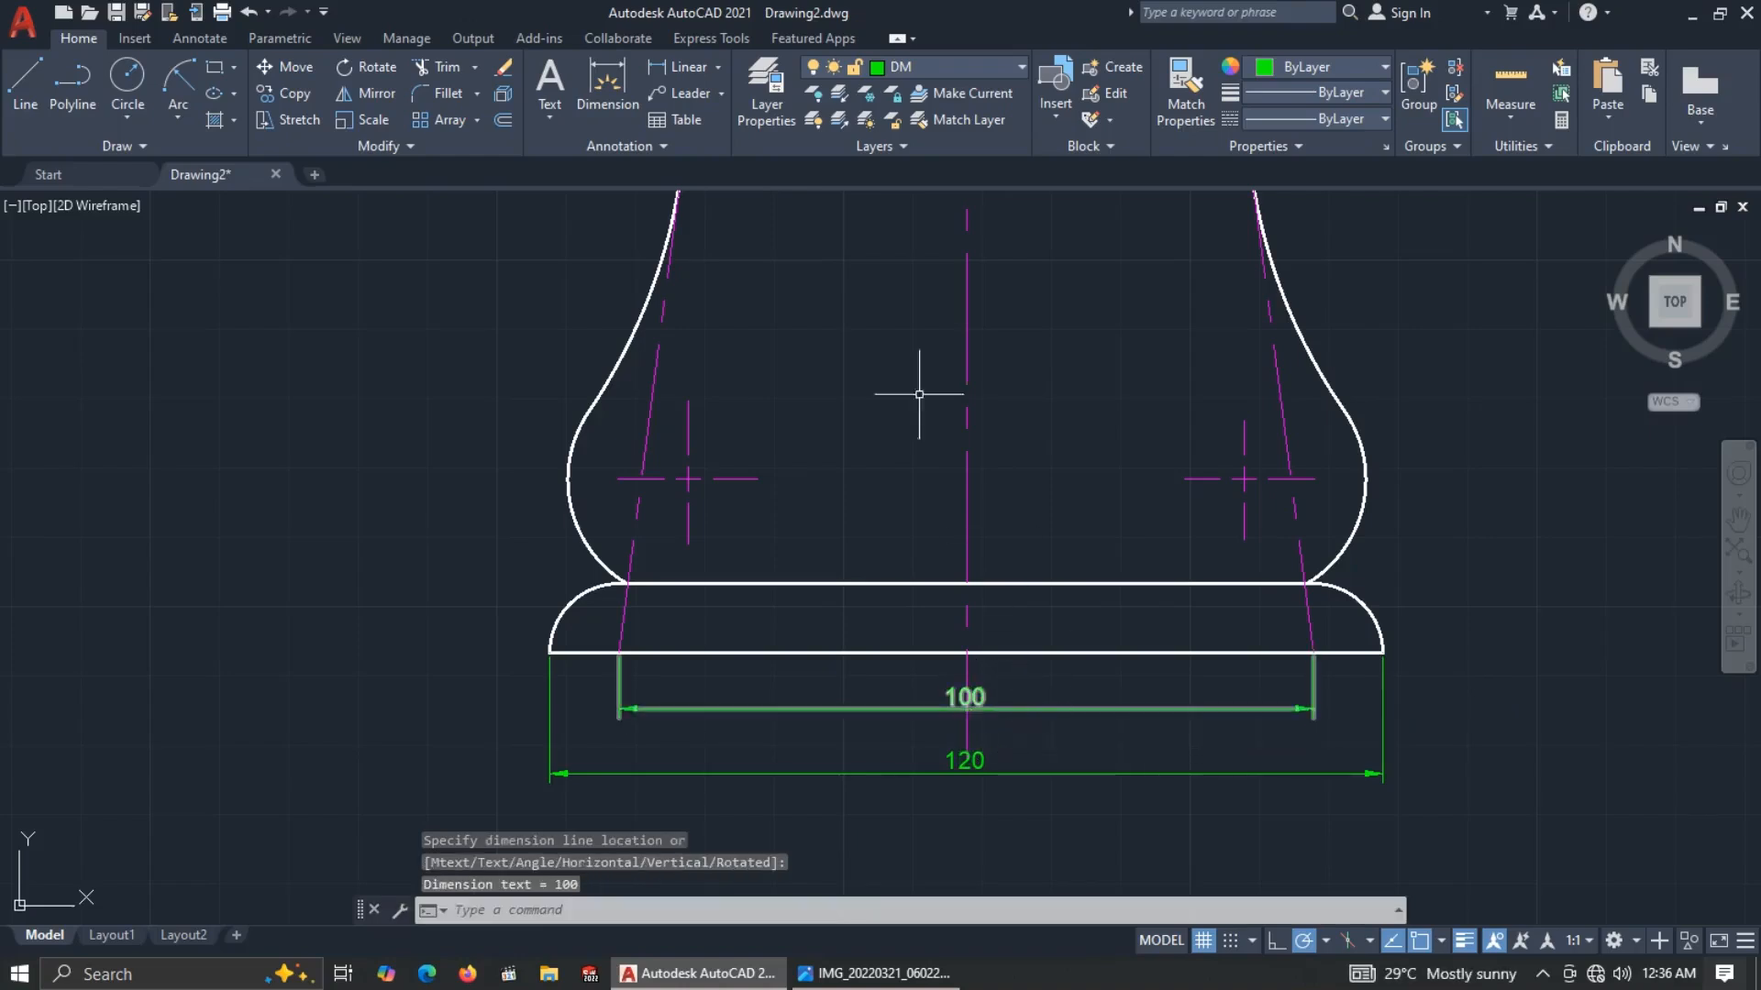
# Dimension the horizontal distance from the vertical centerline to the right center mark, placing it inside the base band.
pyautogui.click(683, 78)
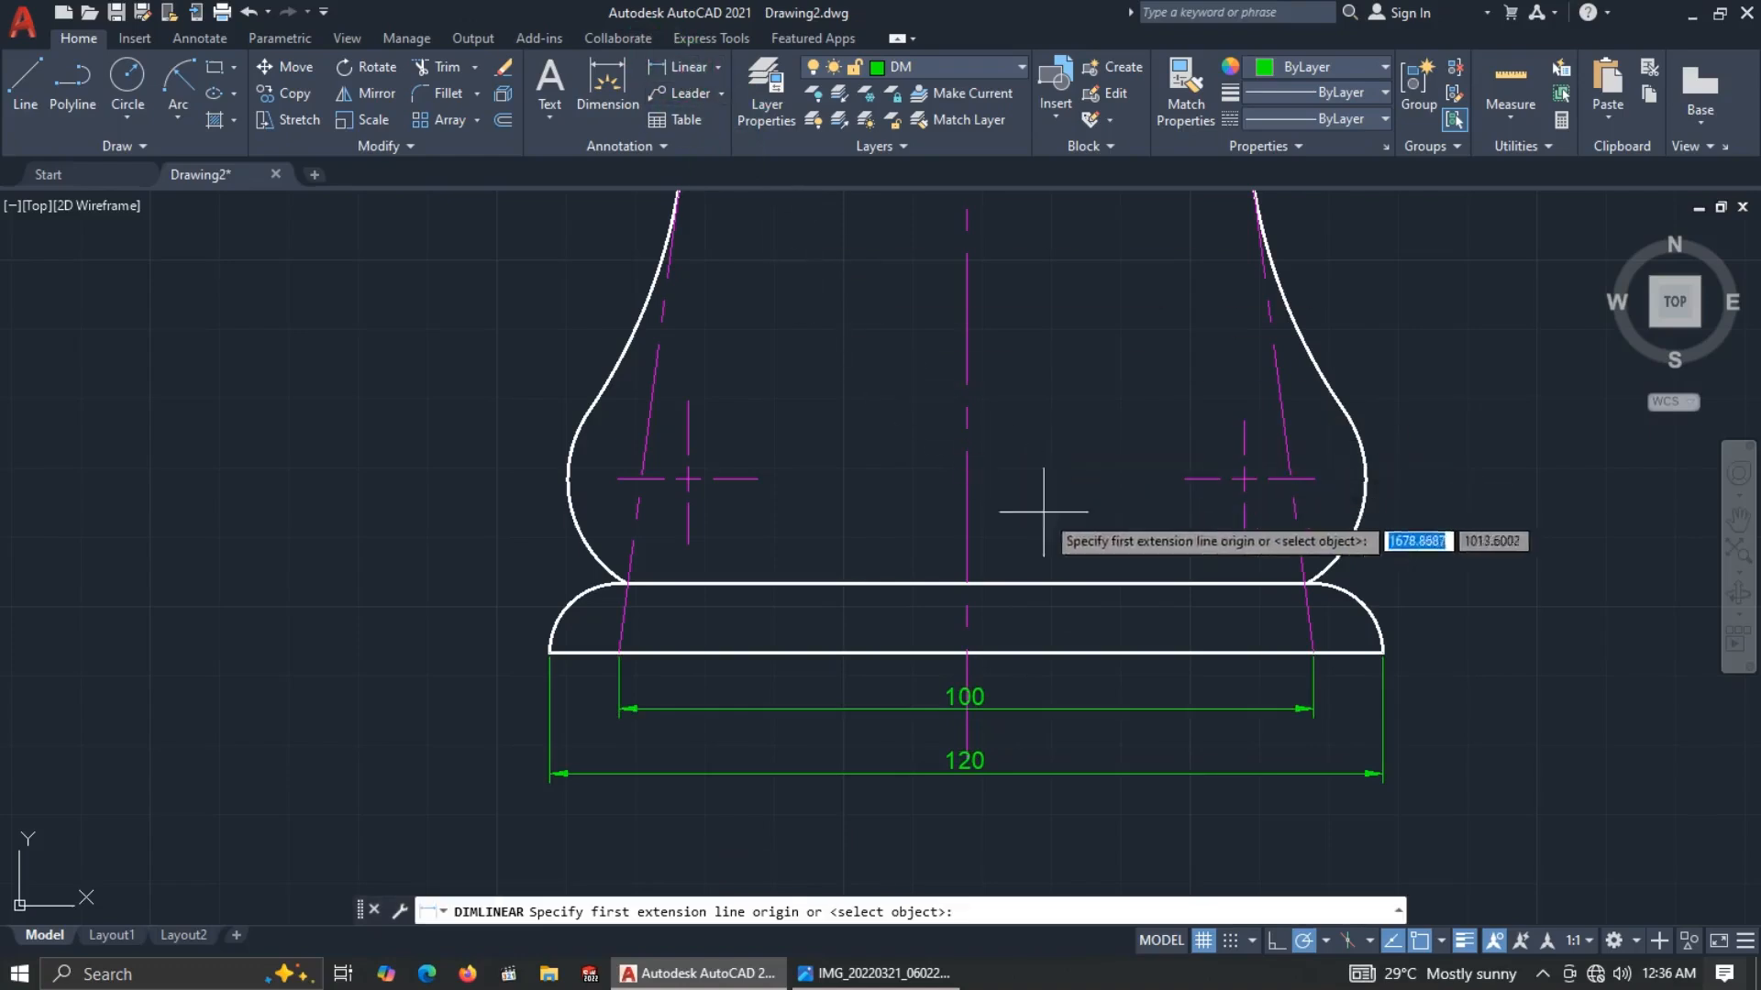
pyautogui.click(1244, 477)
pyautogui.click(967, 582)
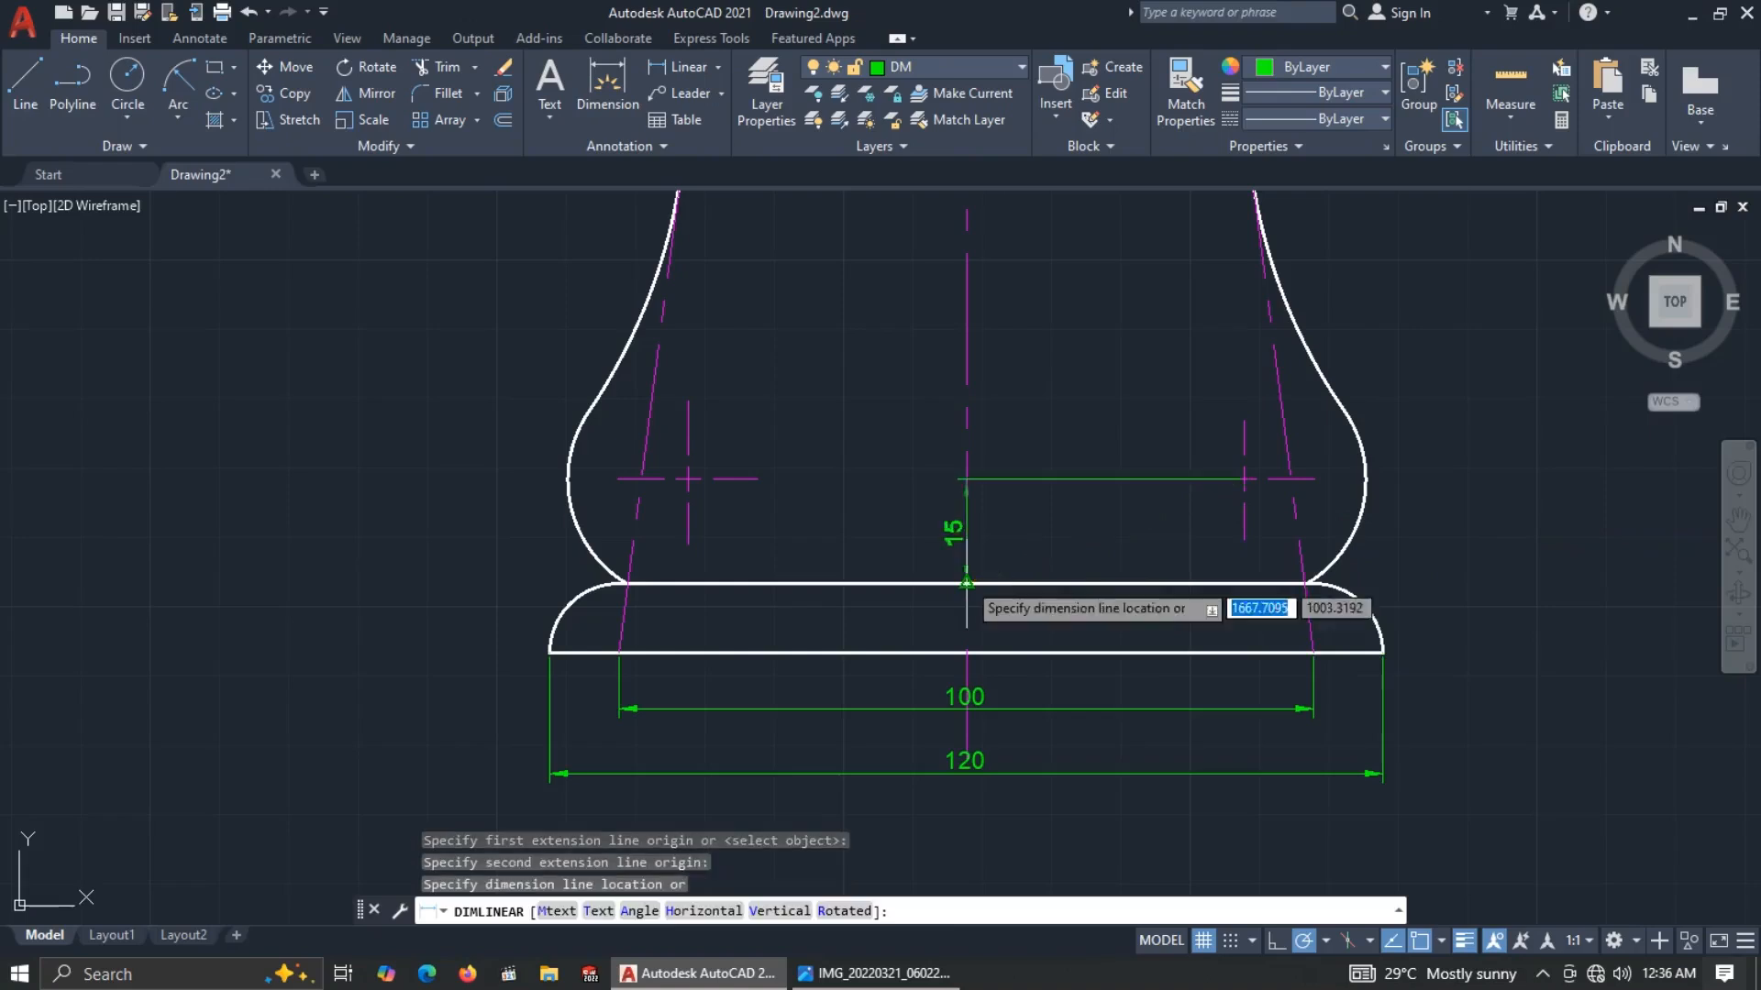
pyautogui.click(1101, 619)
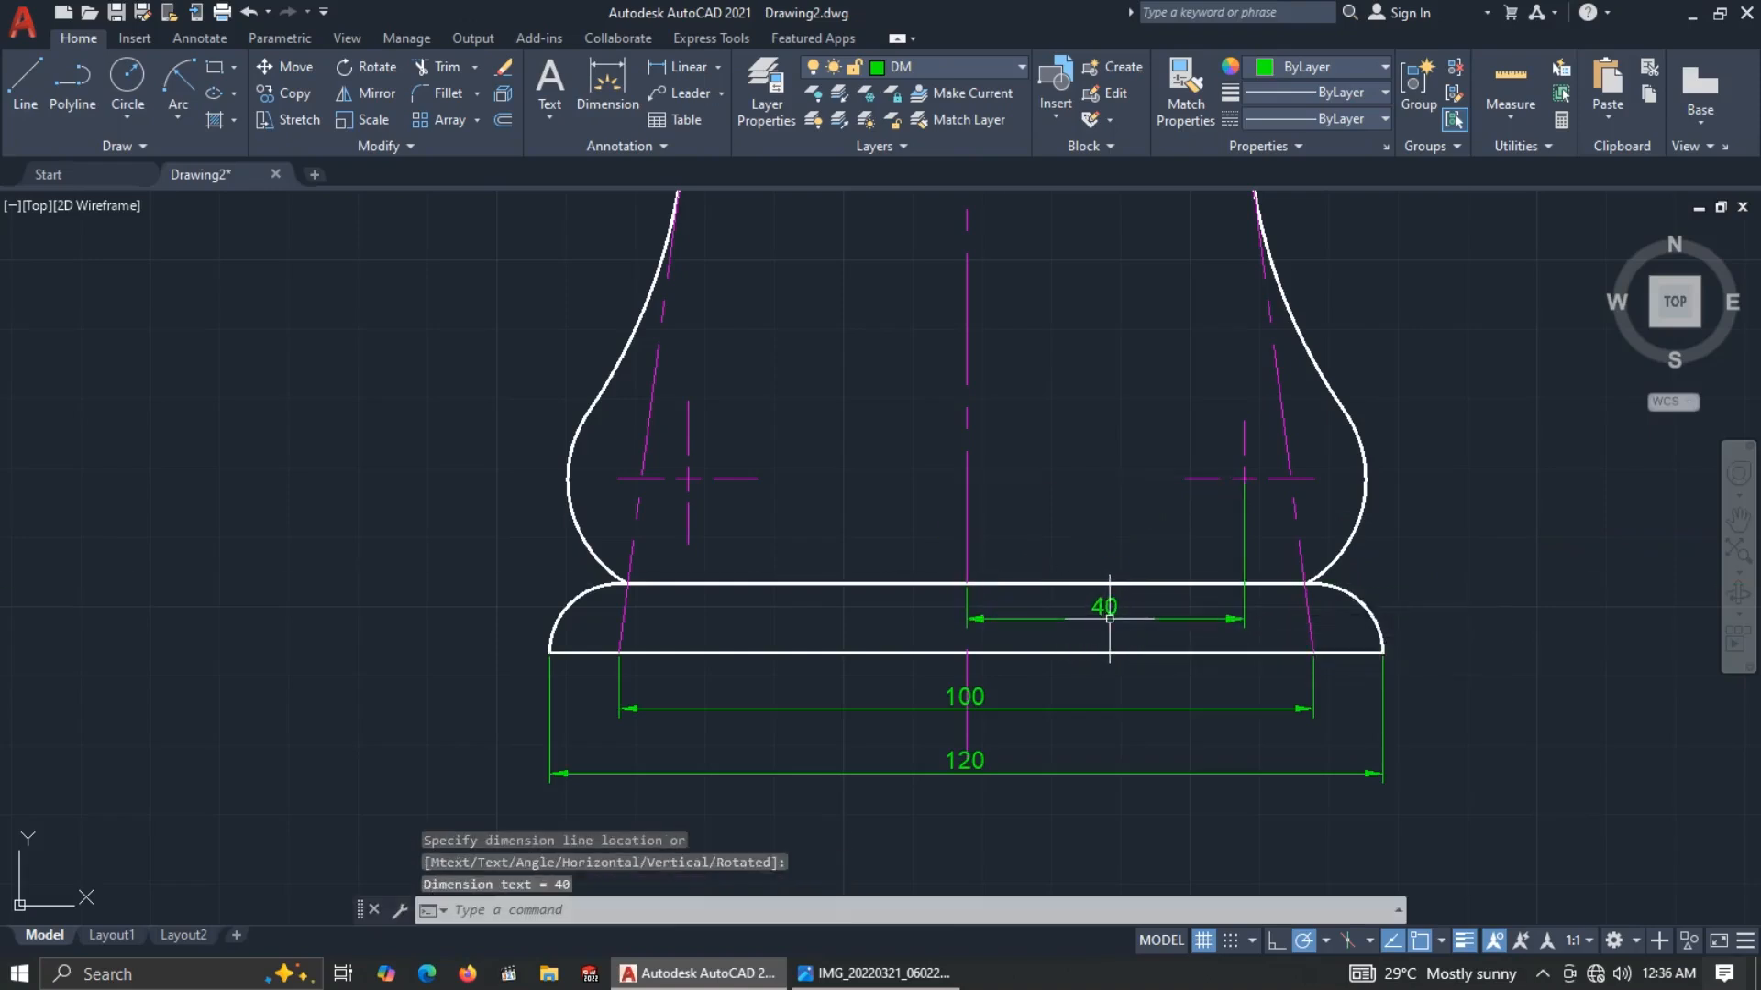
# Add a linear dimension for the width of the rightmost merlon's top edge, placed just above it.
pyautogui.scroll(-2, 1109, 522)
pyautogui.moveTo(1092, 480); pyautogui.dragTo(932, 537, button='middle')
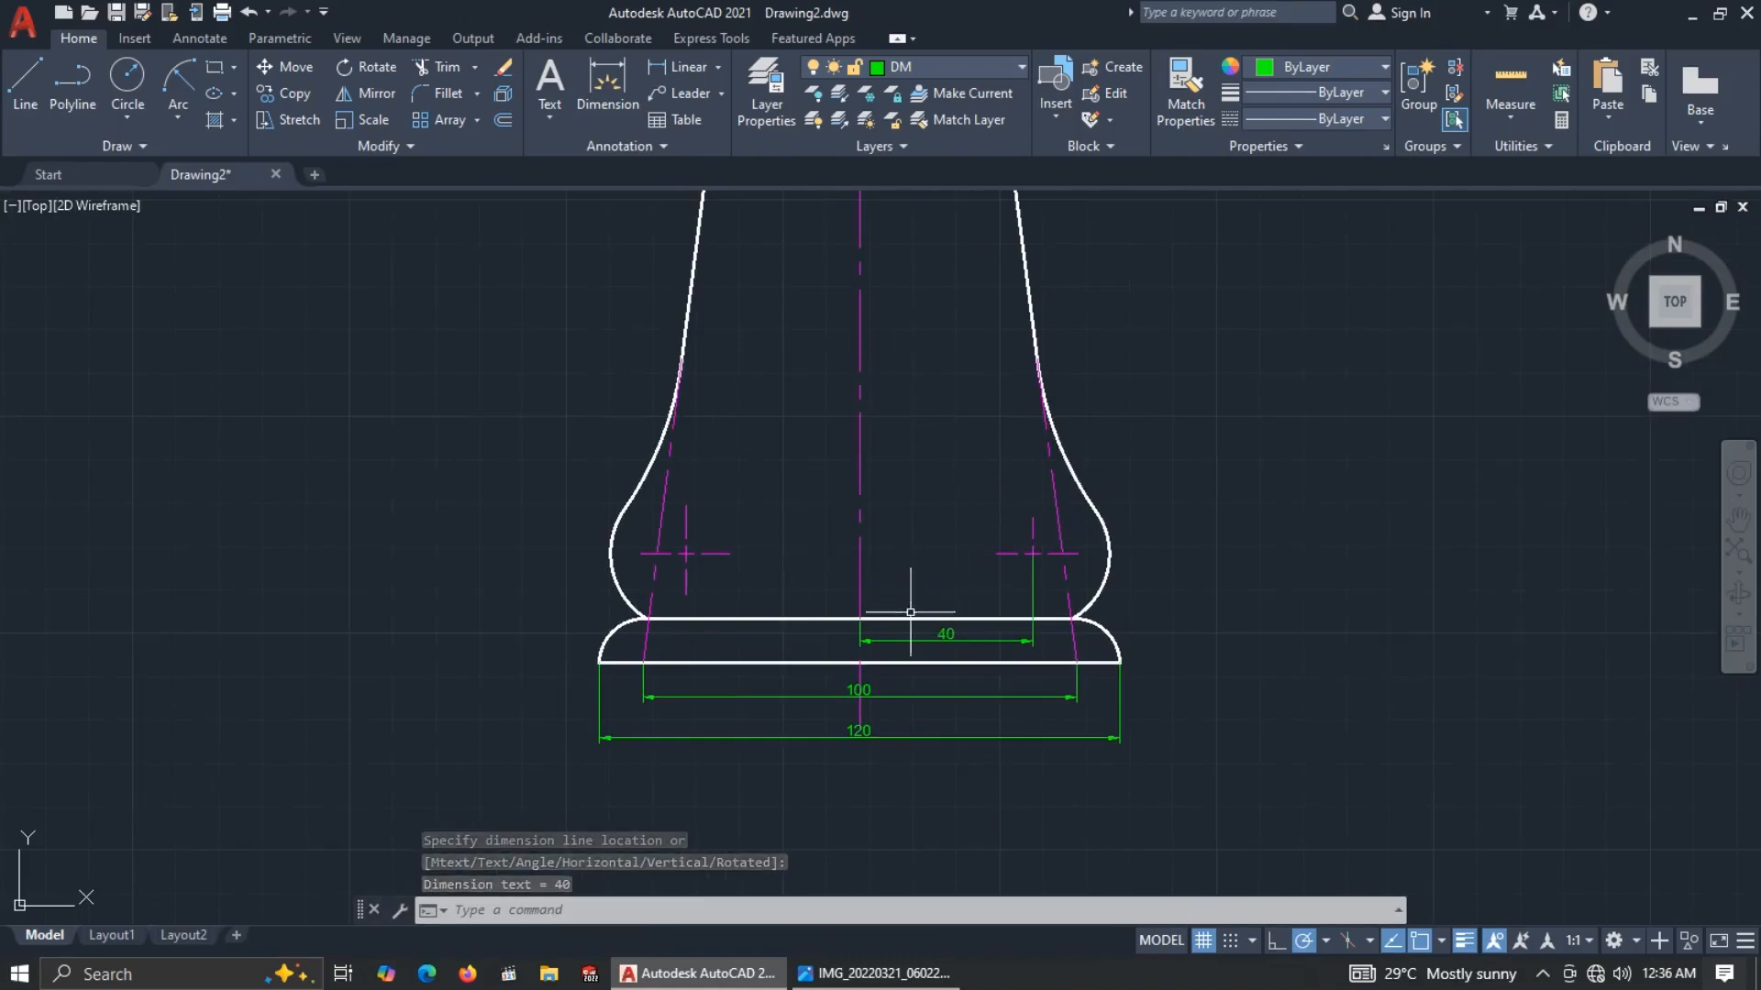
pyautogui.scroll(-5, 965, 463)
pyautogui.scroll(9, 900, 376)
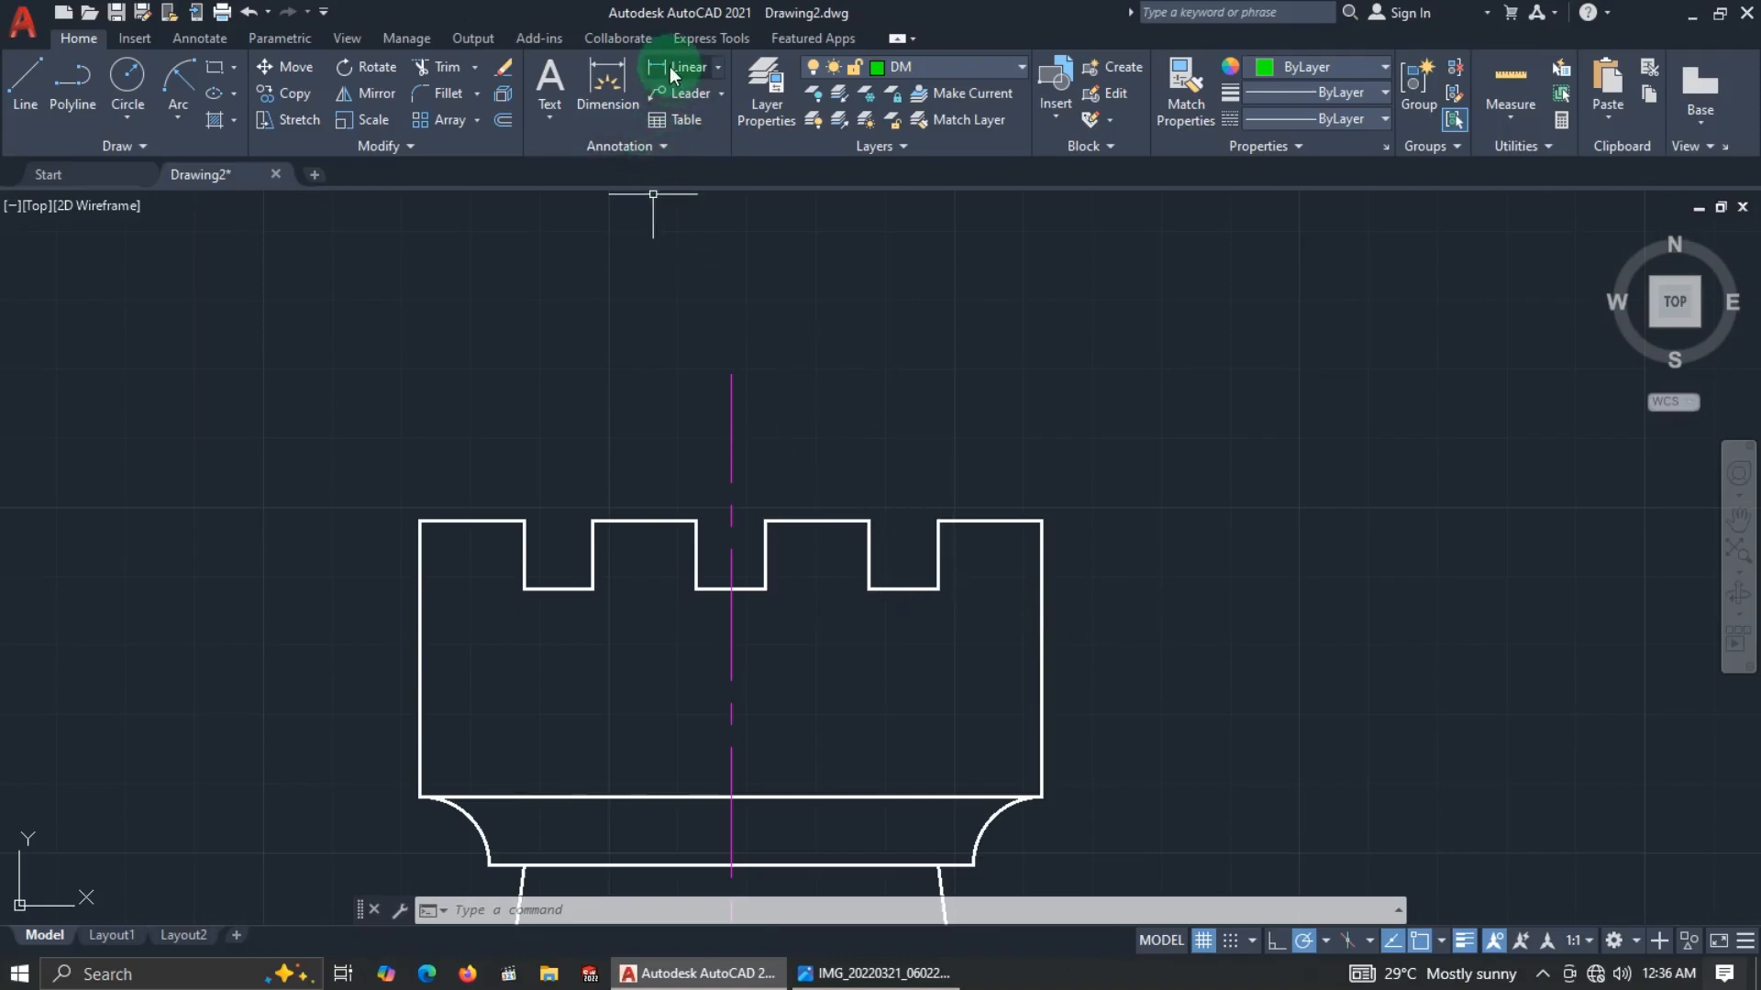
pyautogui.press('Return')
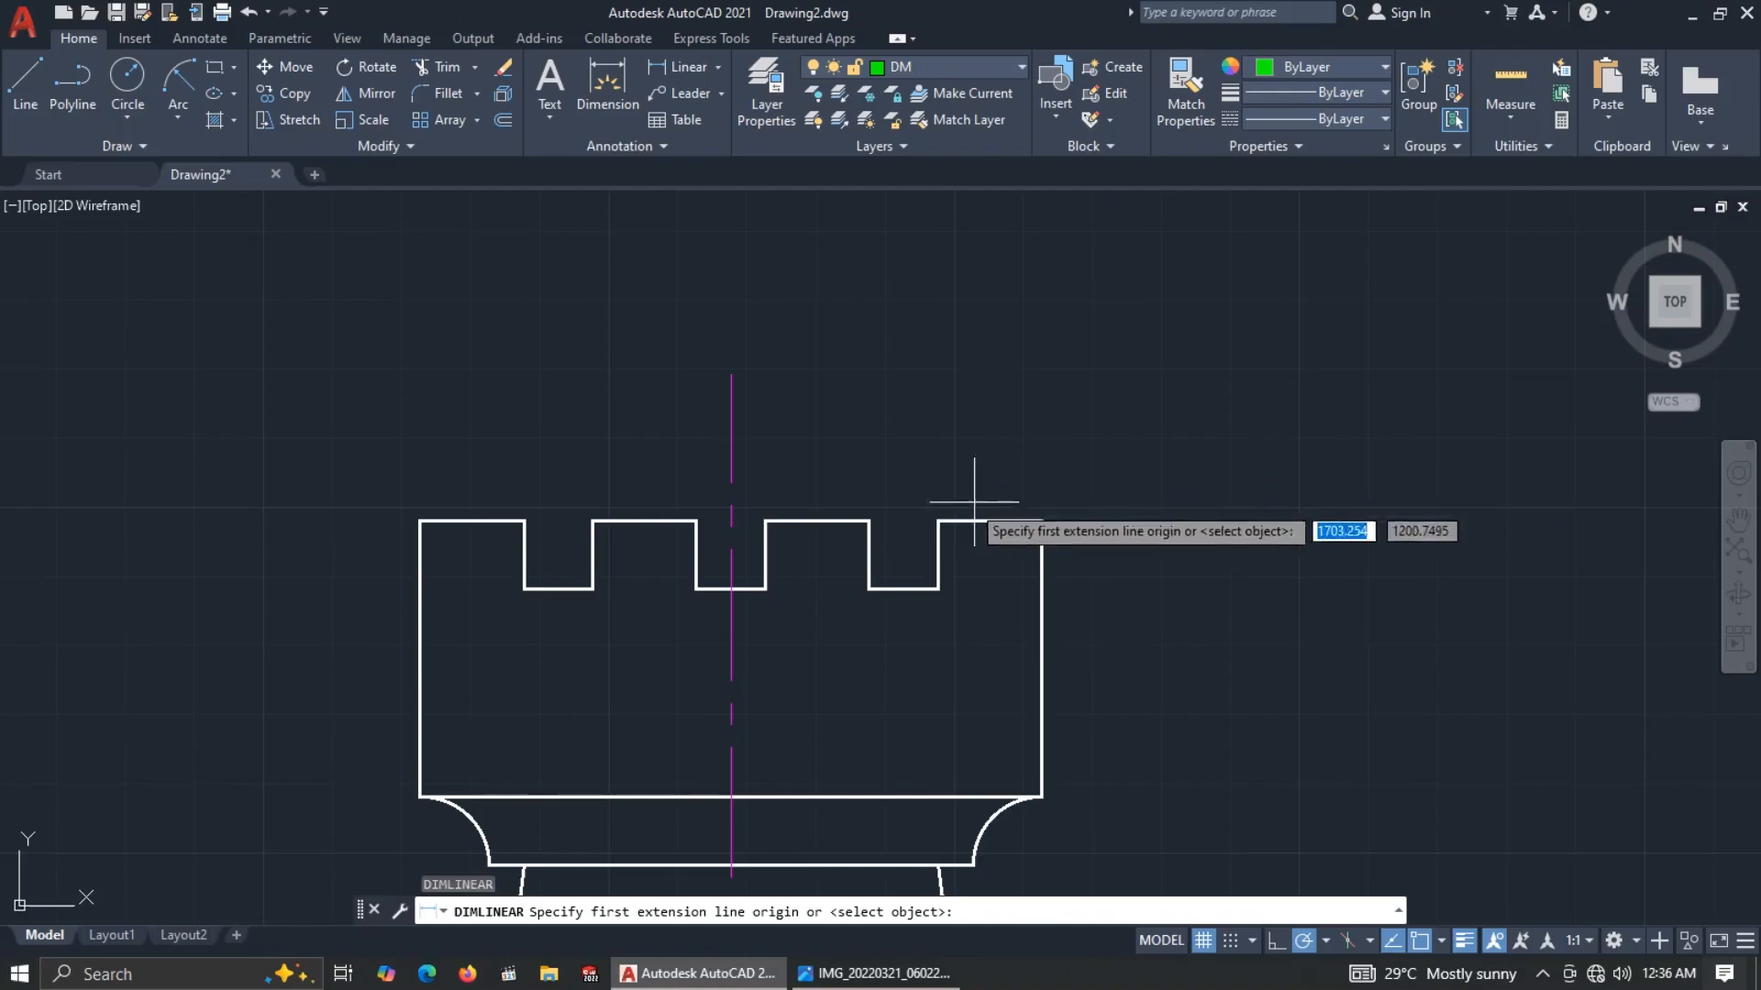
pyautogui.click(938, 521)
pyautogui.click(1040, 521)
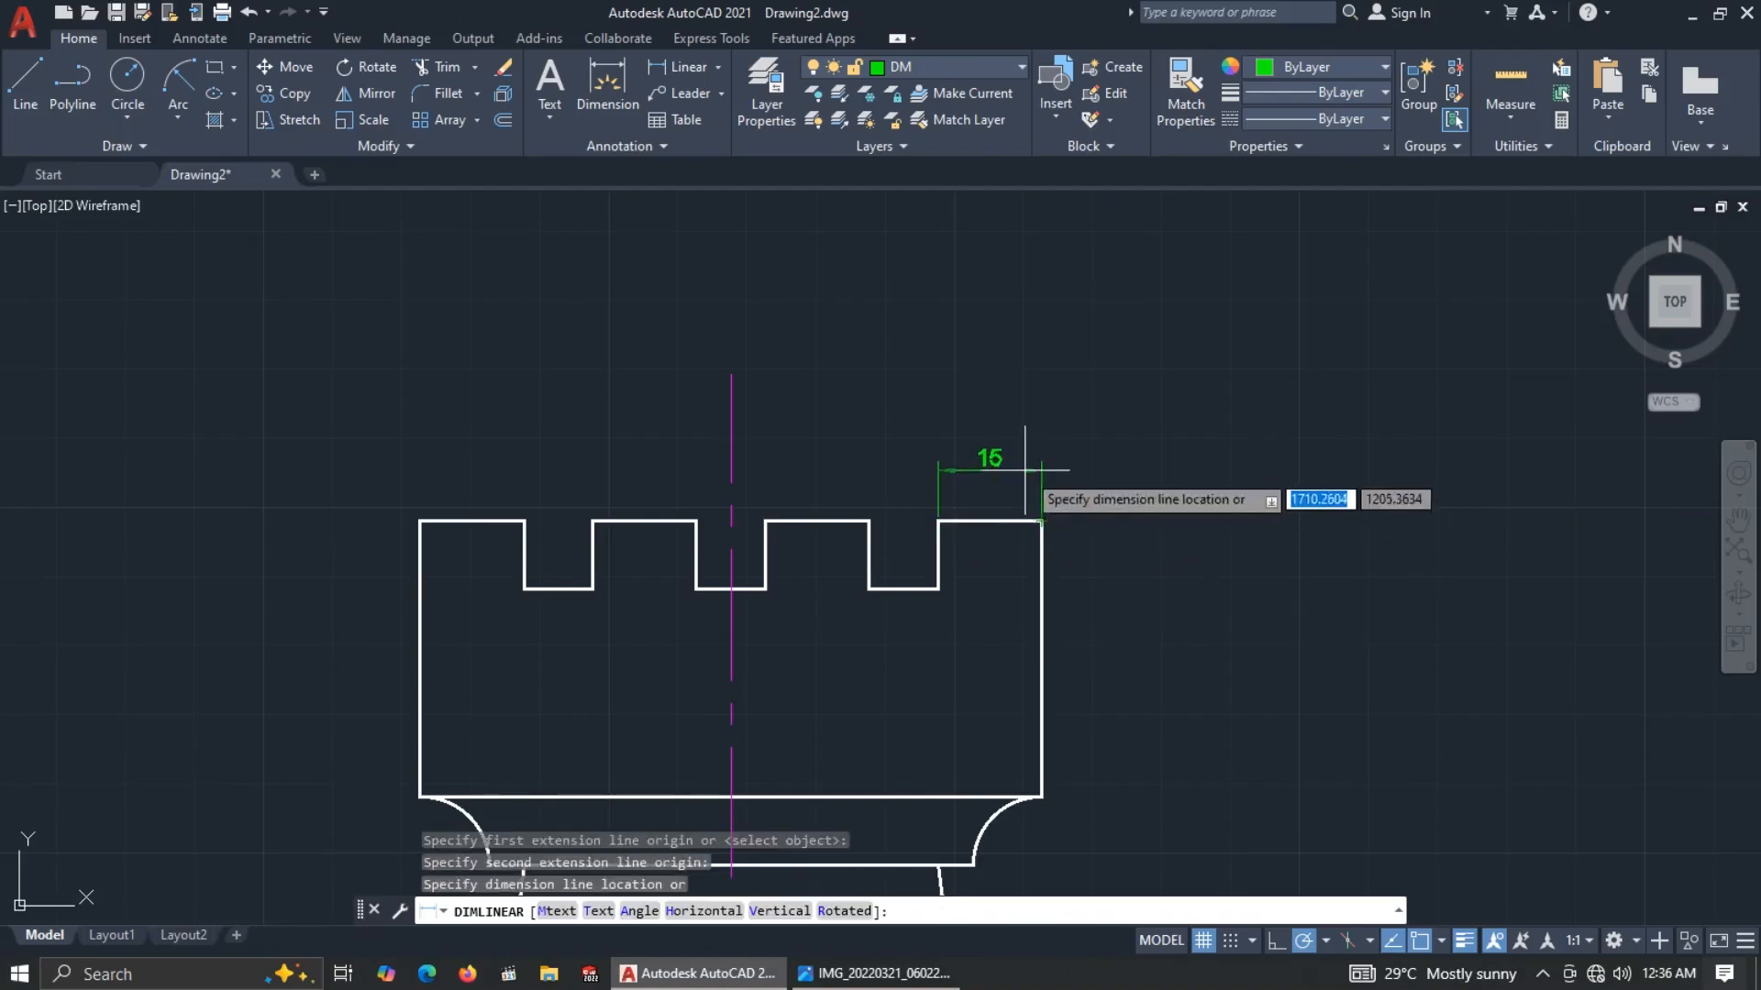
pyautogui.click(1007, 497)
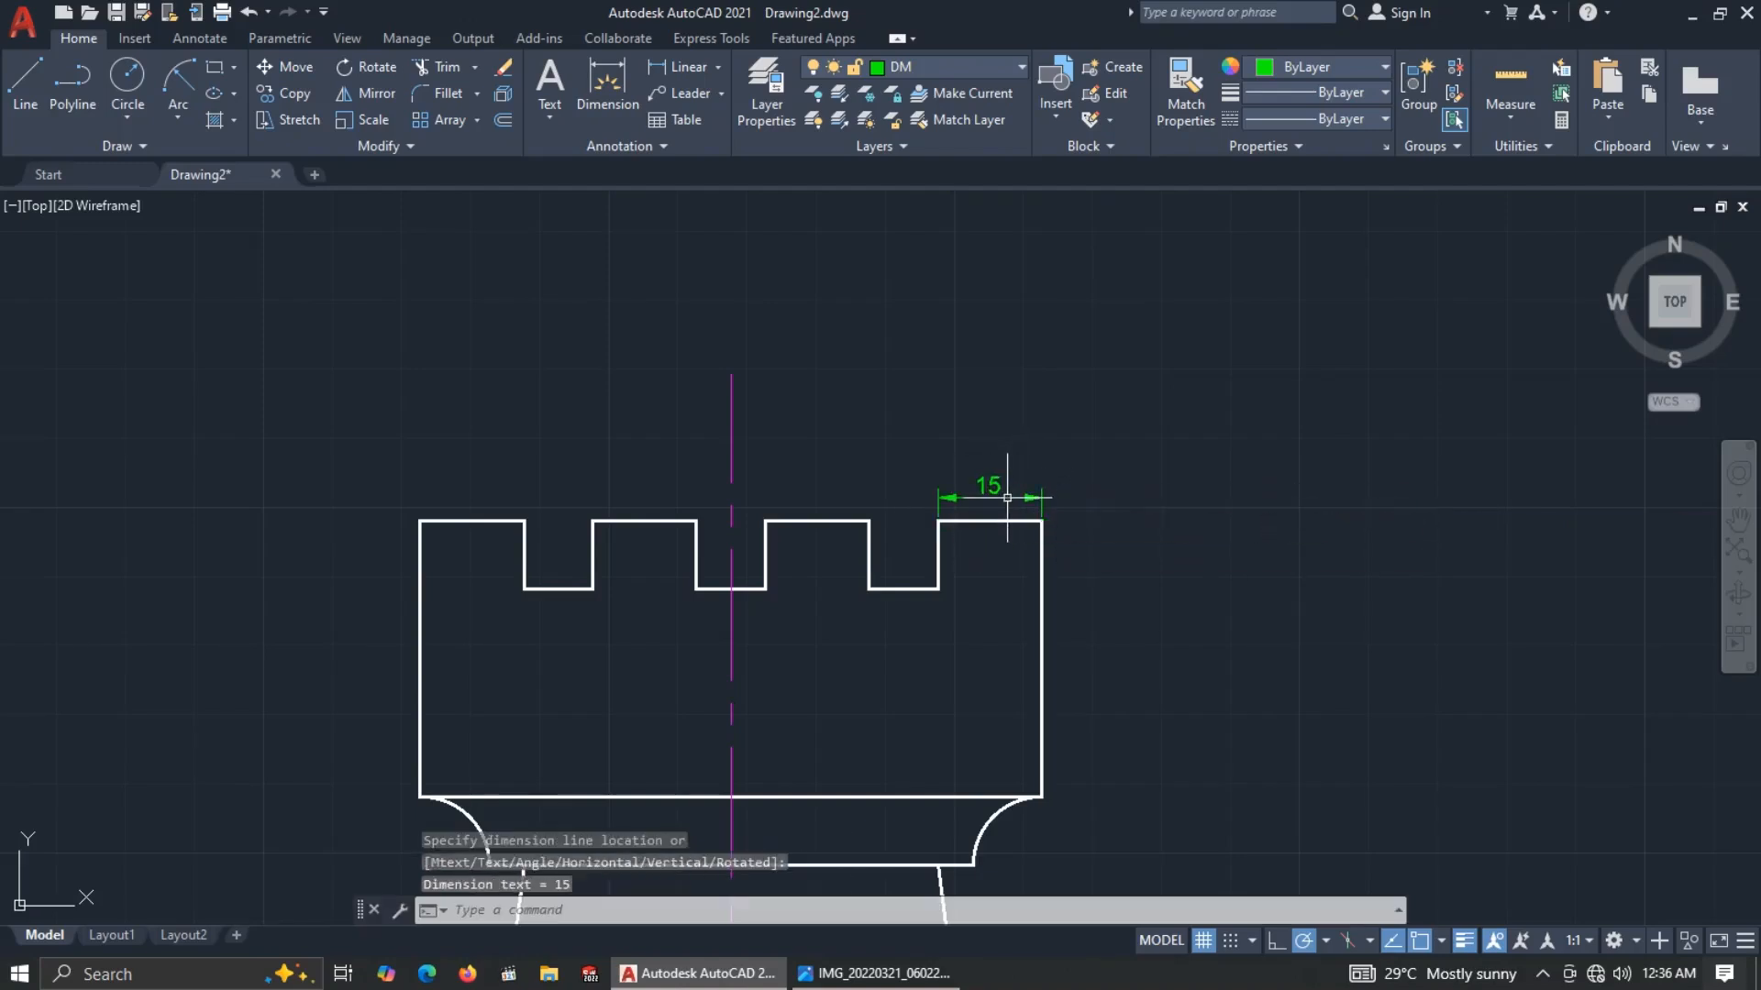
# Dimension the depth of the notch beside the rightmost merlon, placing the vertical dimension inside that merlon.
pyautogui.press('Return')
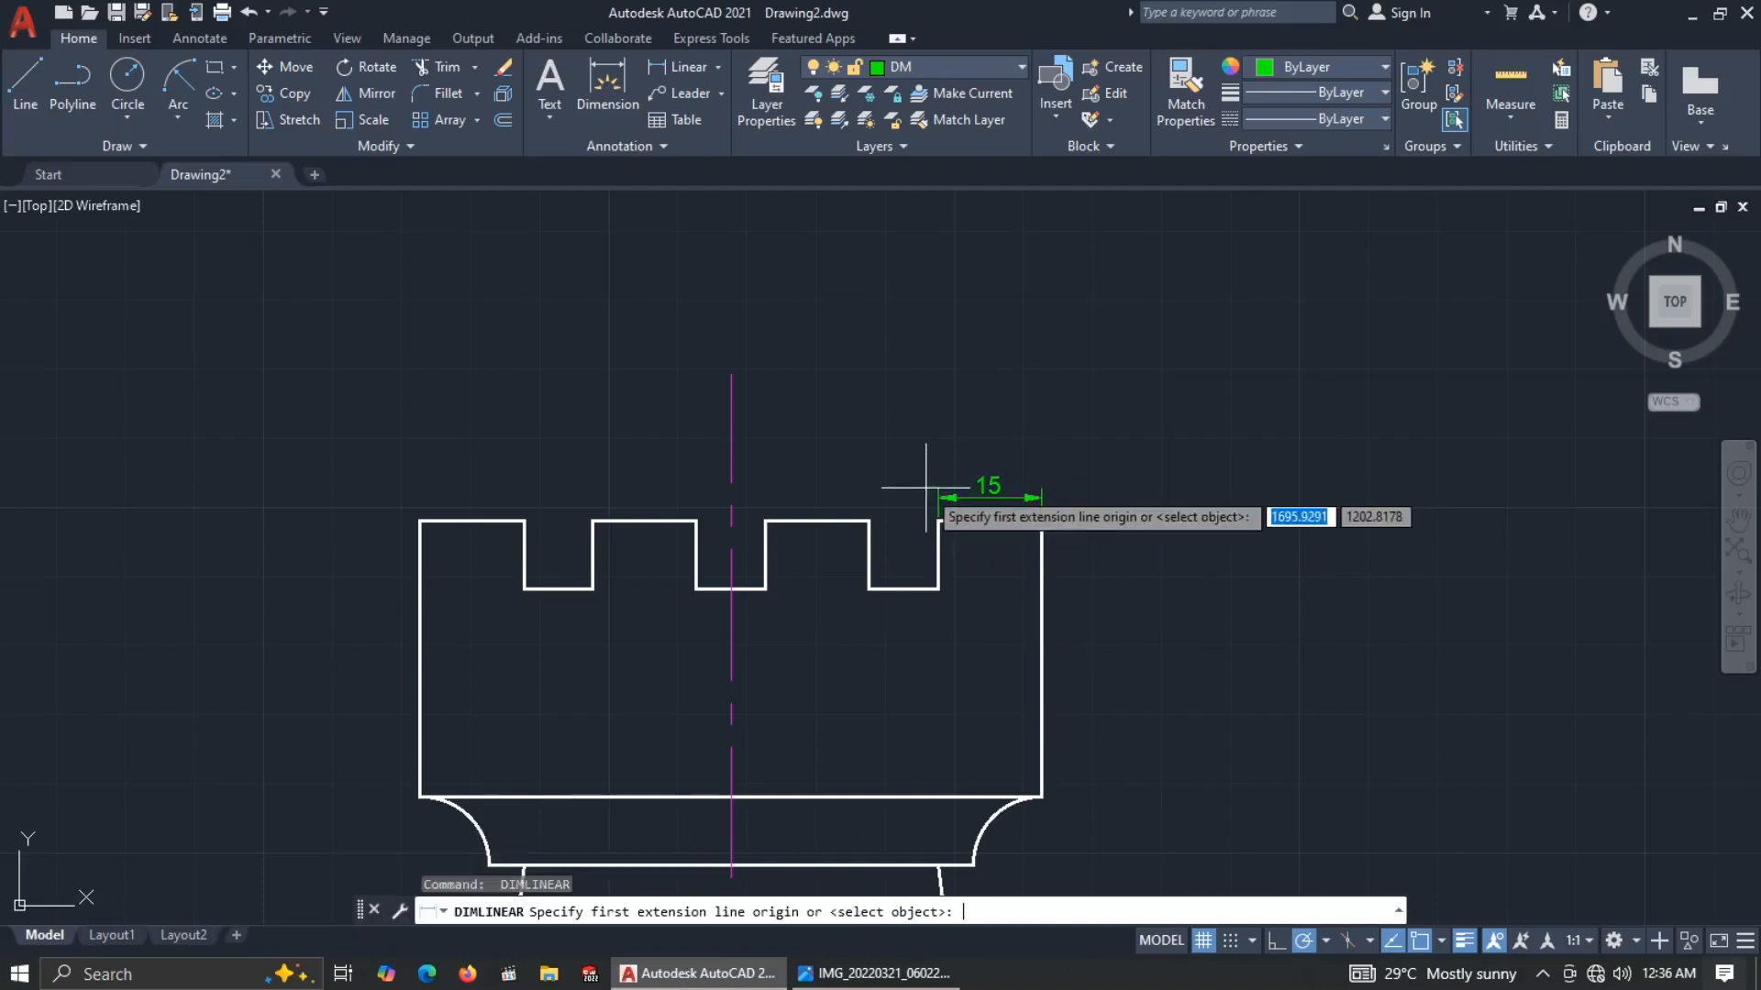
pyautogui.click(938, 521)
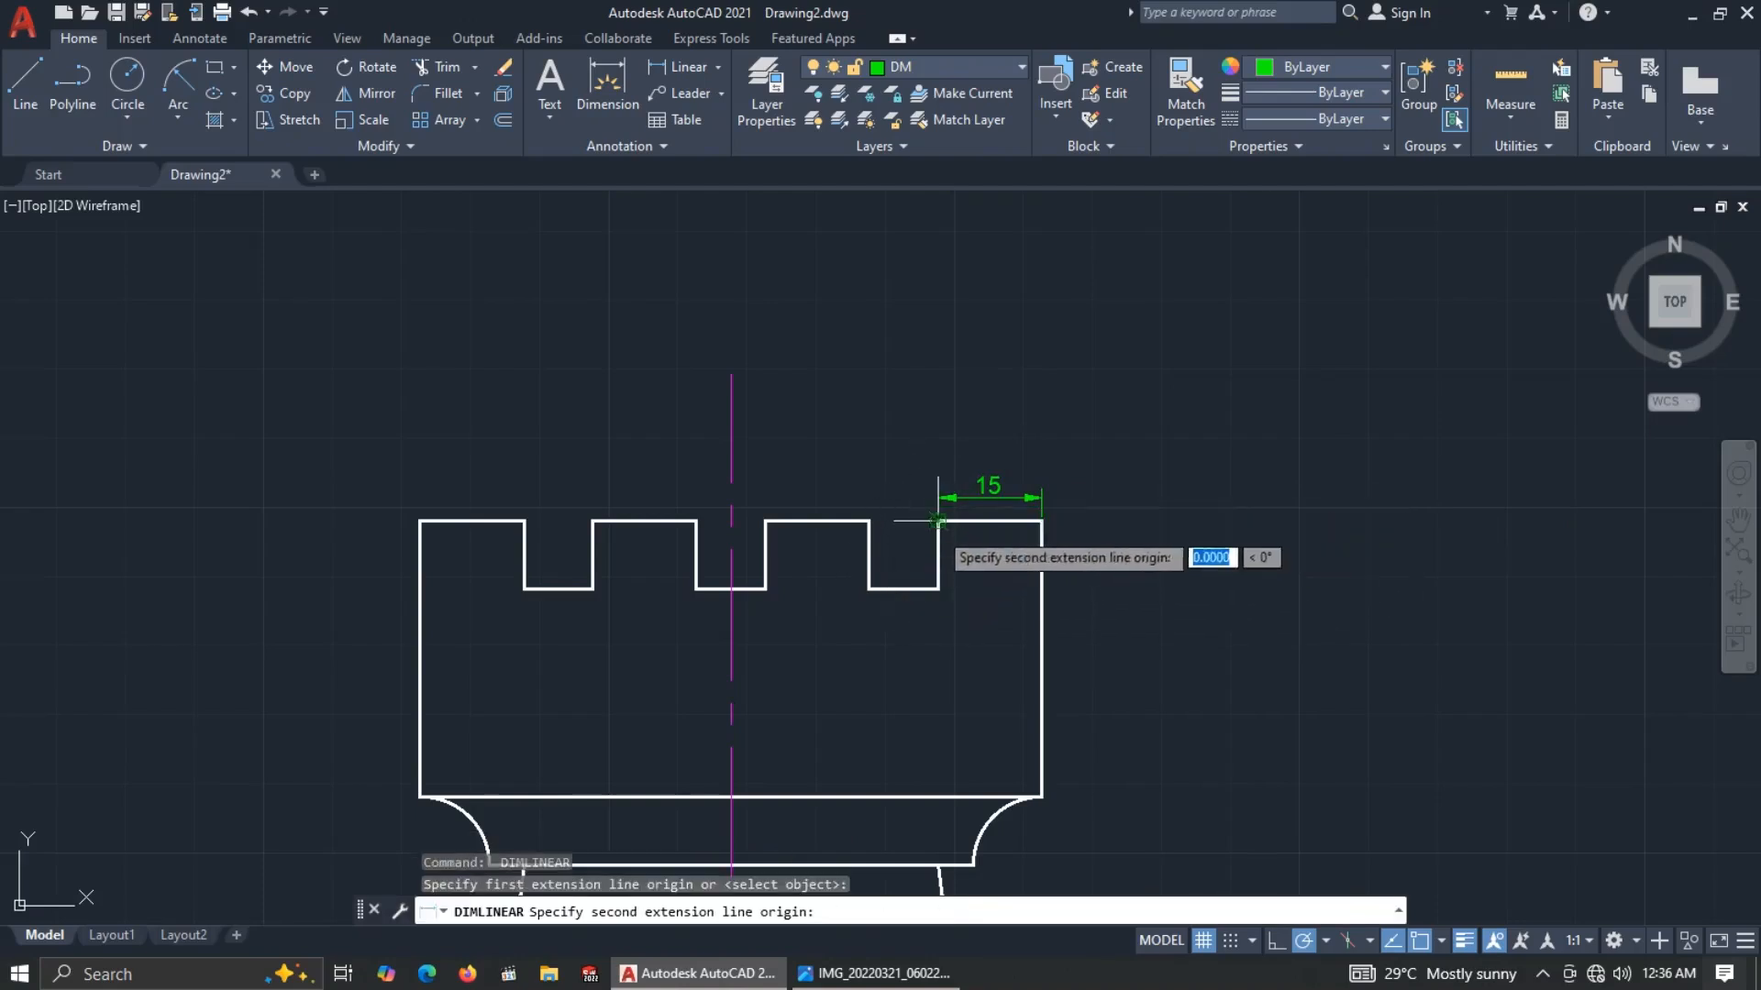
pyautogui.click(937, 588)
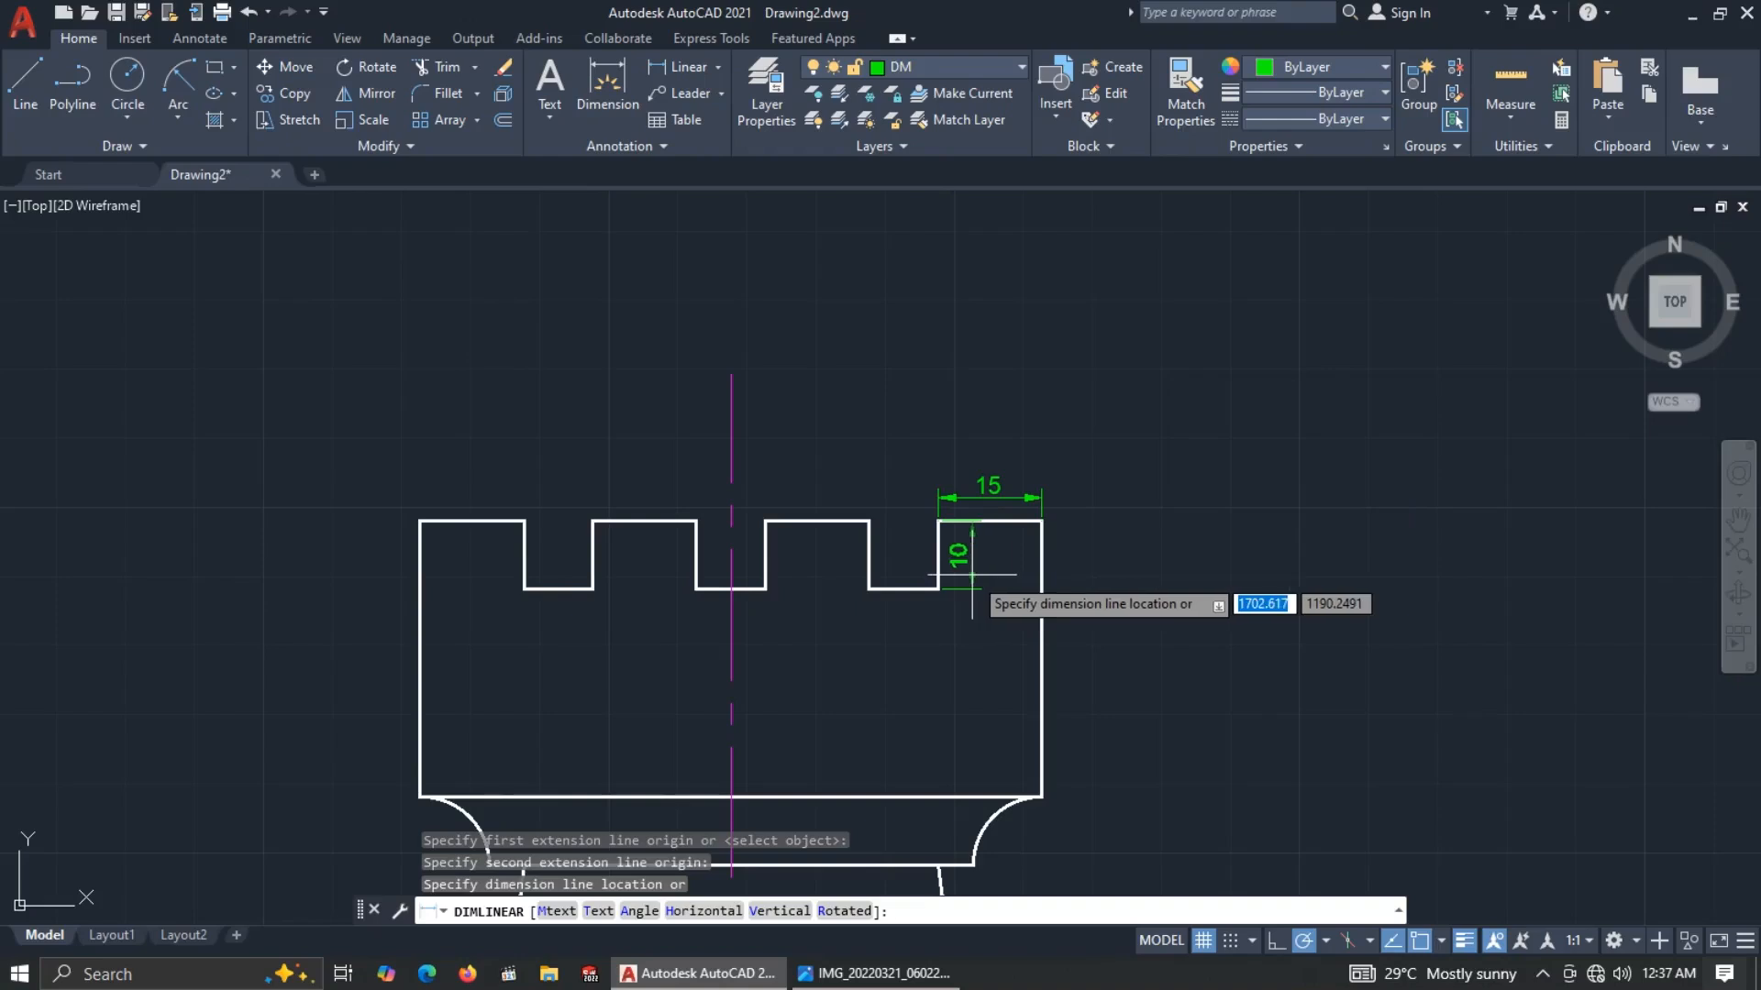
pyautogui.click(968, 569)
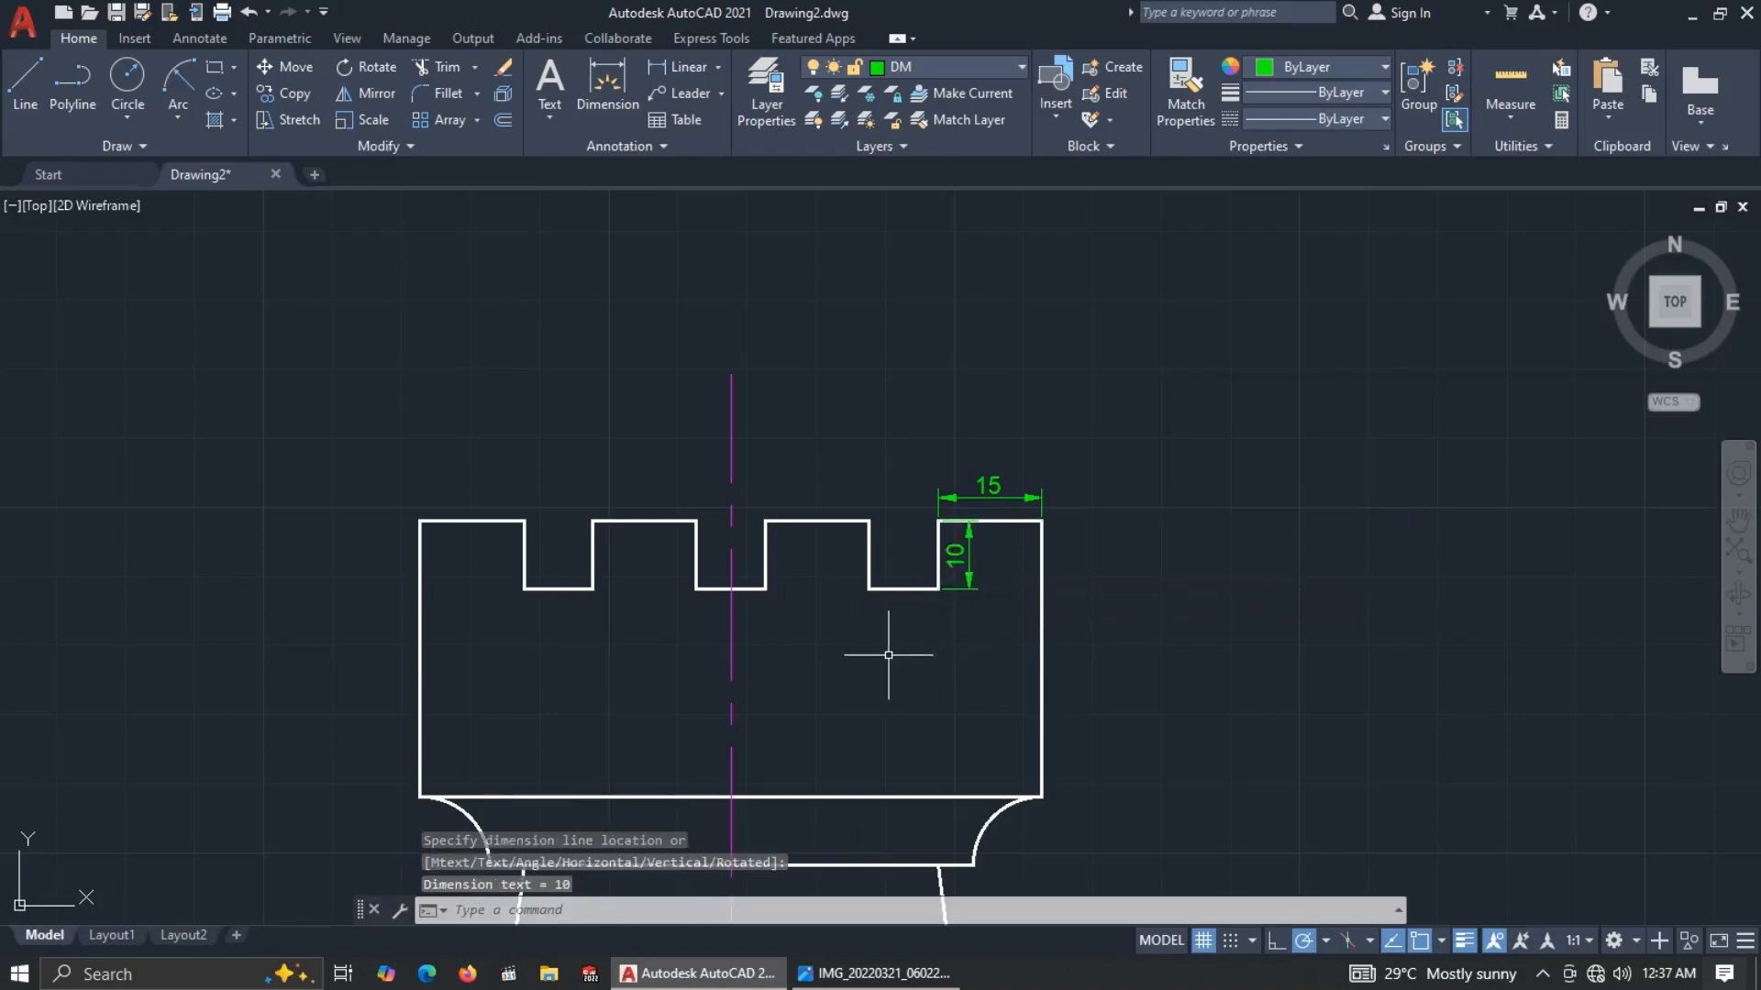
# Check the reference image and dimension the full width of the rook's head, placed above the merlon width dimension.
pyautogui.hotkey('alt', 'Tab')
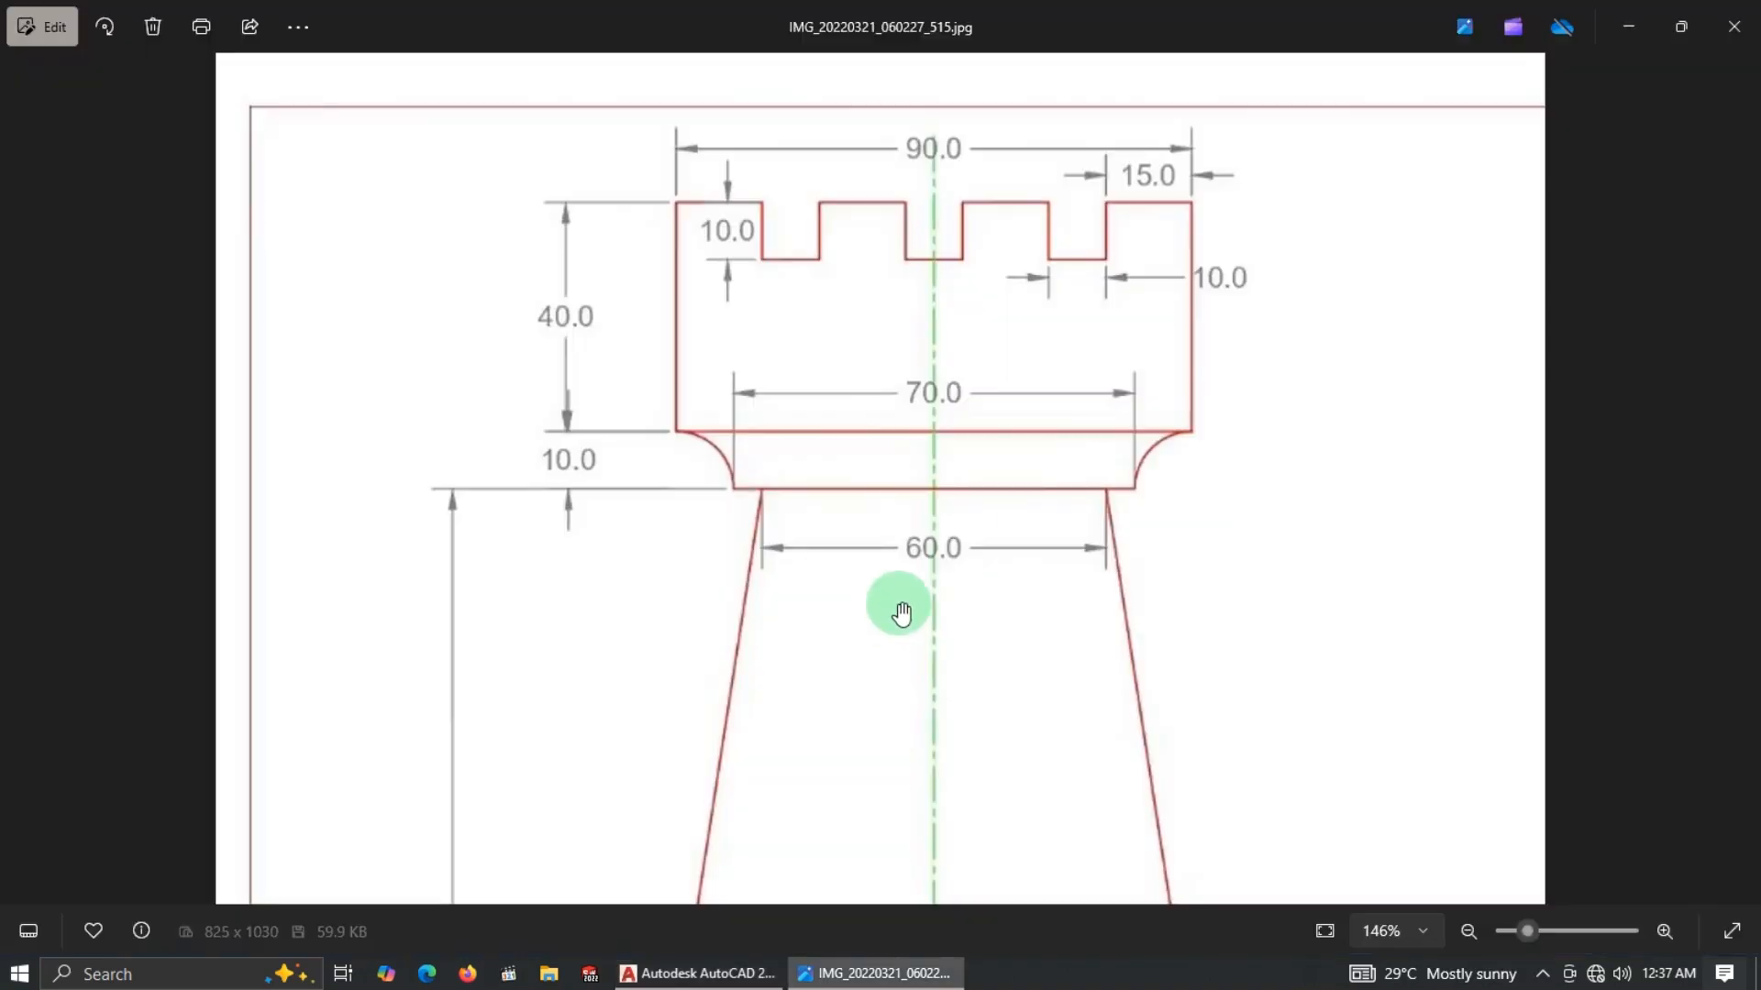
pyautogui.hotkey('alt', 'Tab')
pyautogui.press('Return')
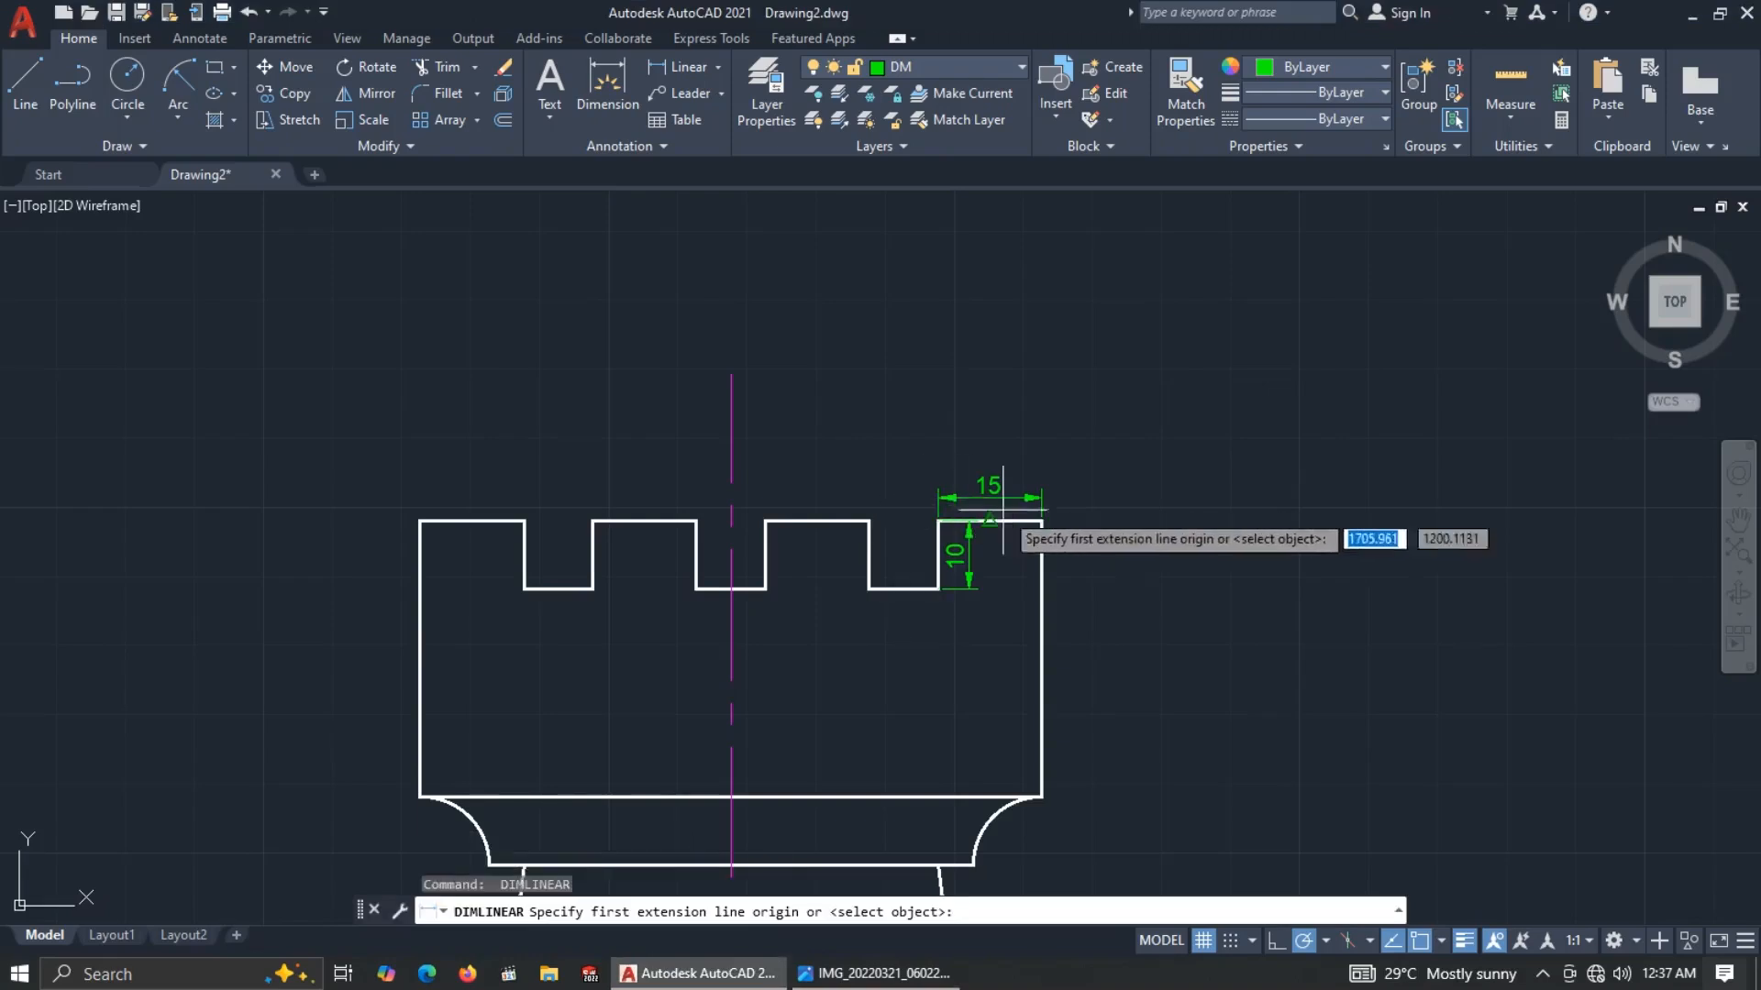
pyautogui.click(1040, 520)
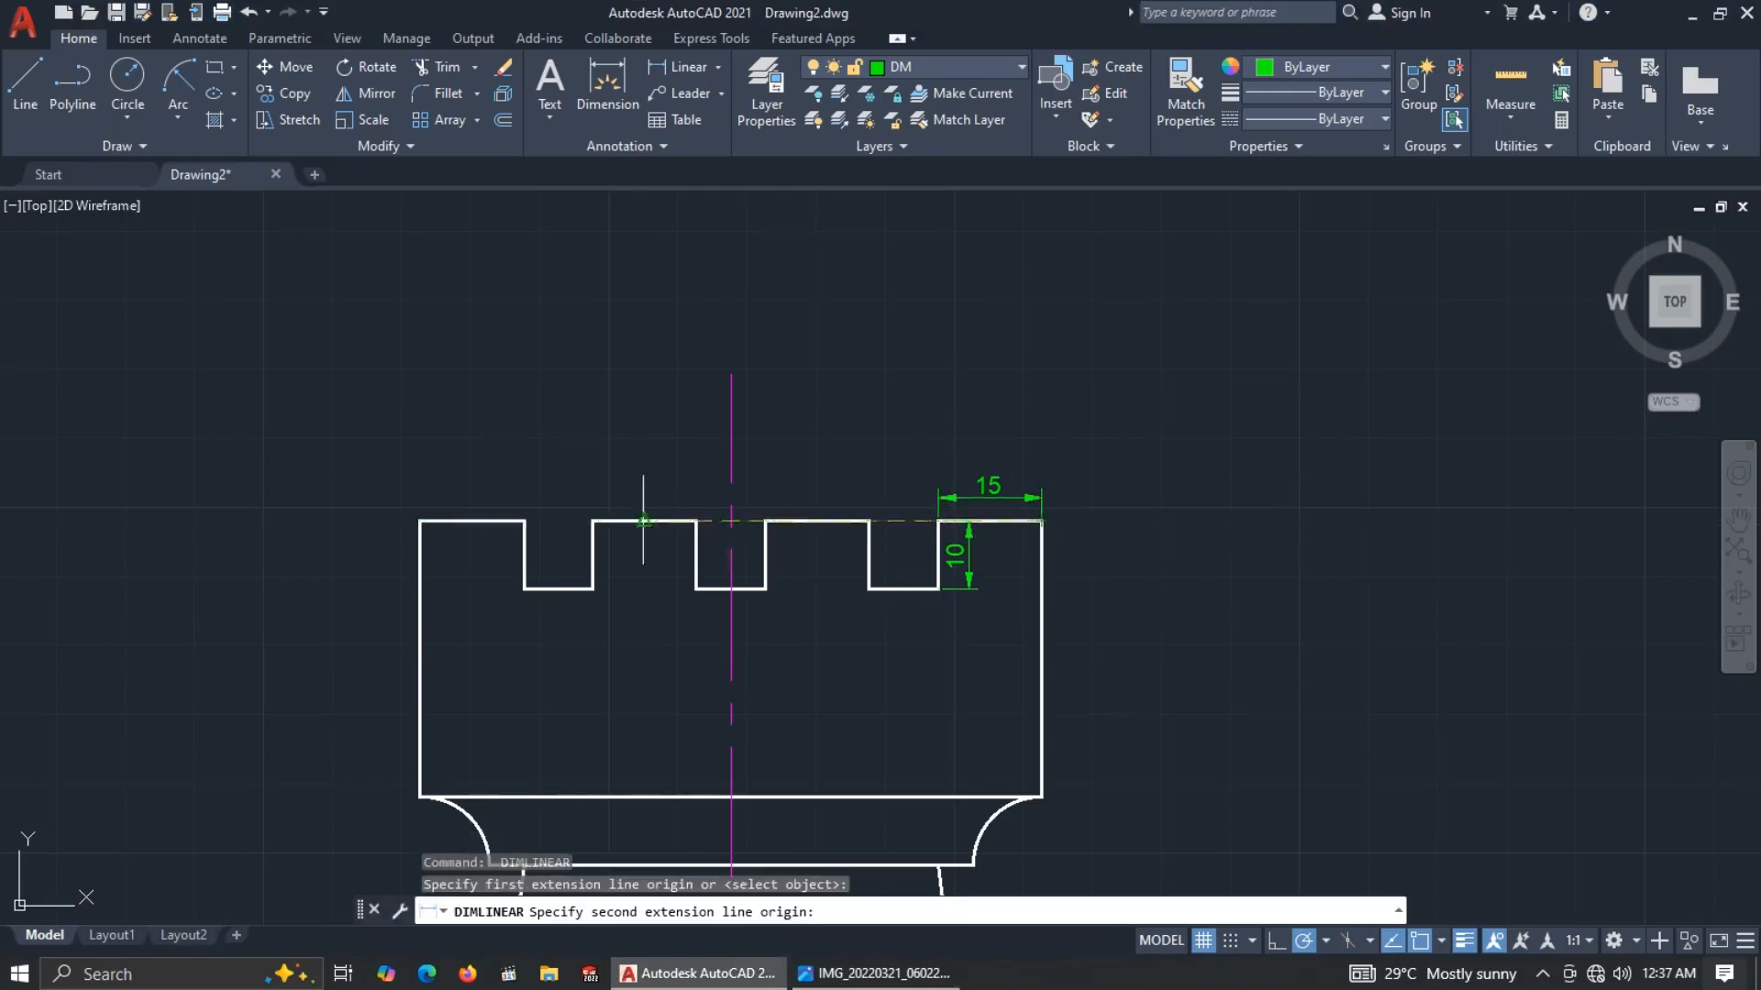
pyautogui.click(420, 521)
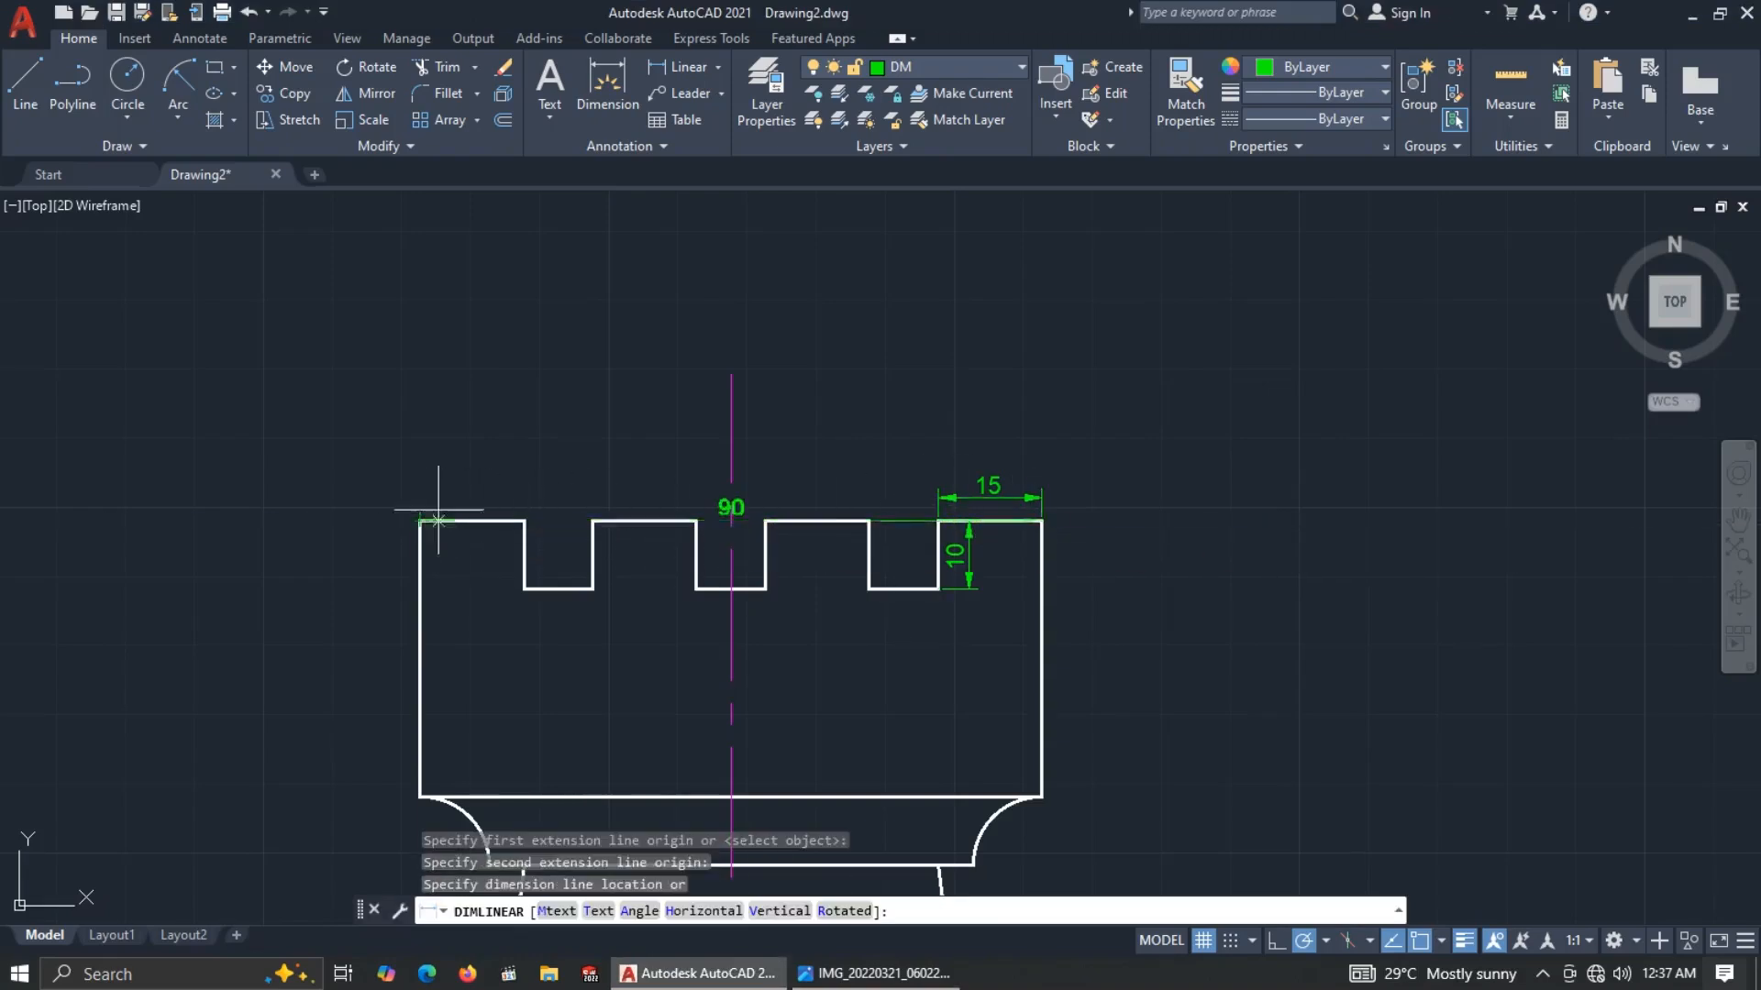
pyautogui.click(773, 450)
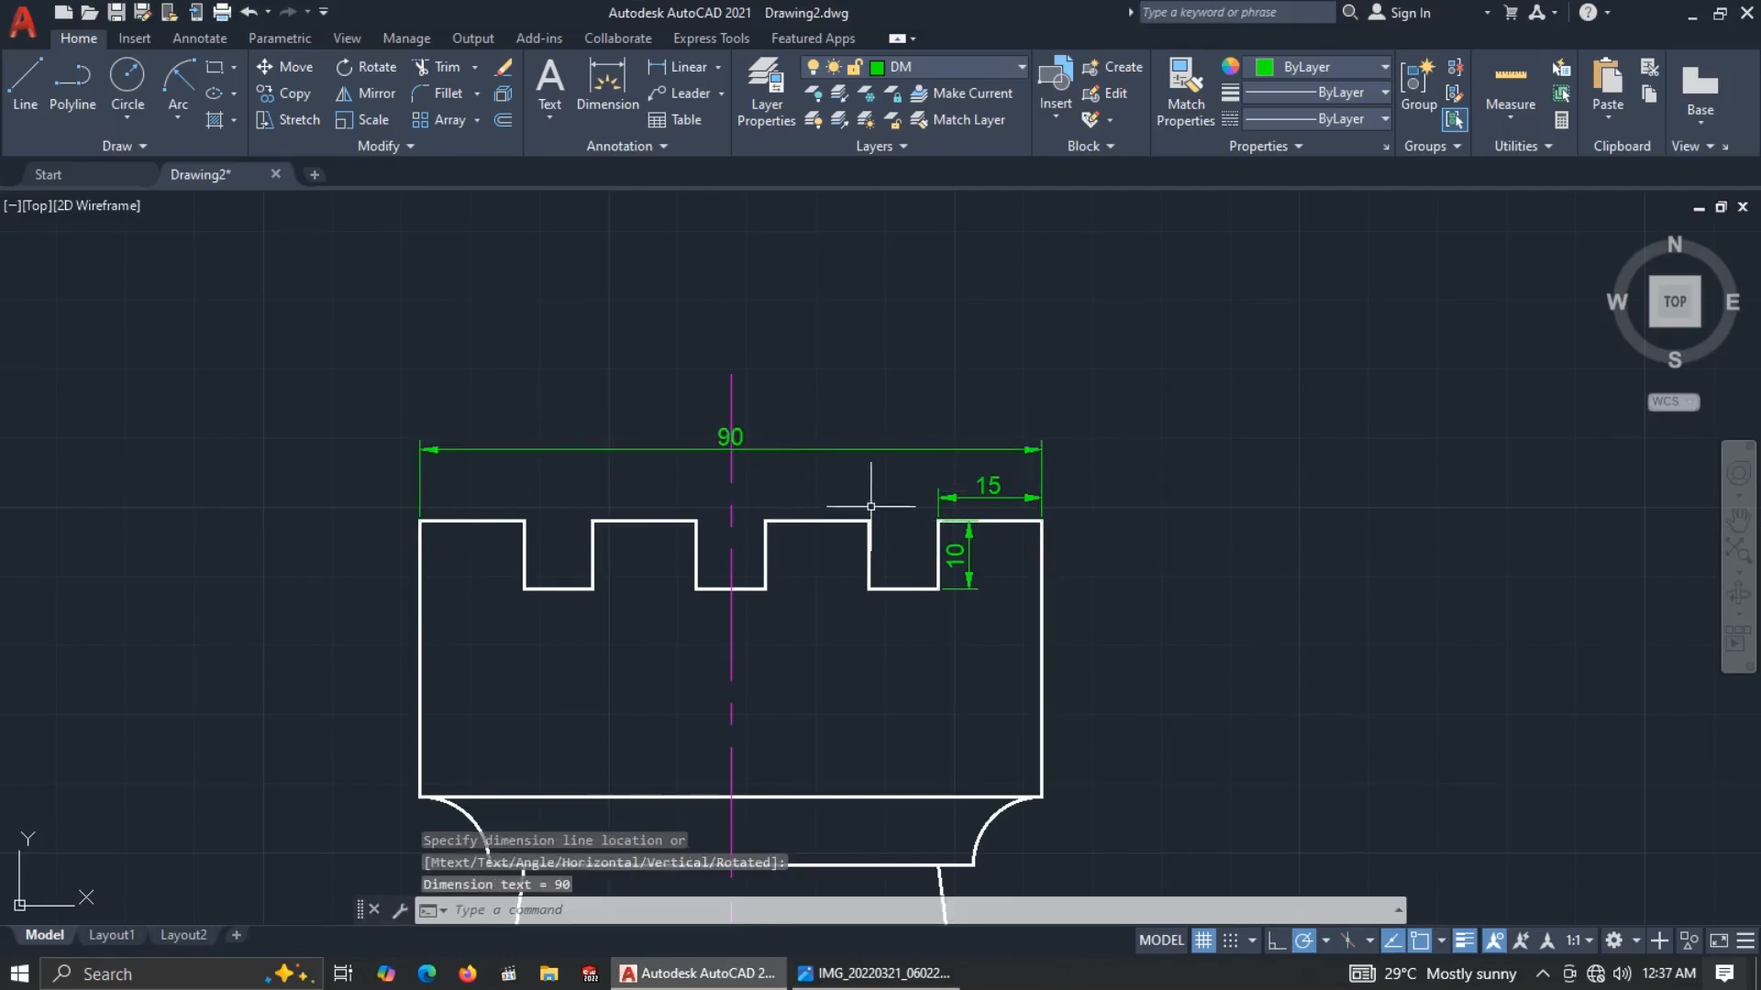
# Dimension the full width of the collar's lower edge, placing the dimension line inside the collar band below the head.
pyautogui.hotkey('alt', 'Tab')
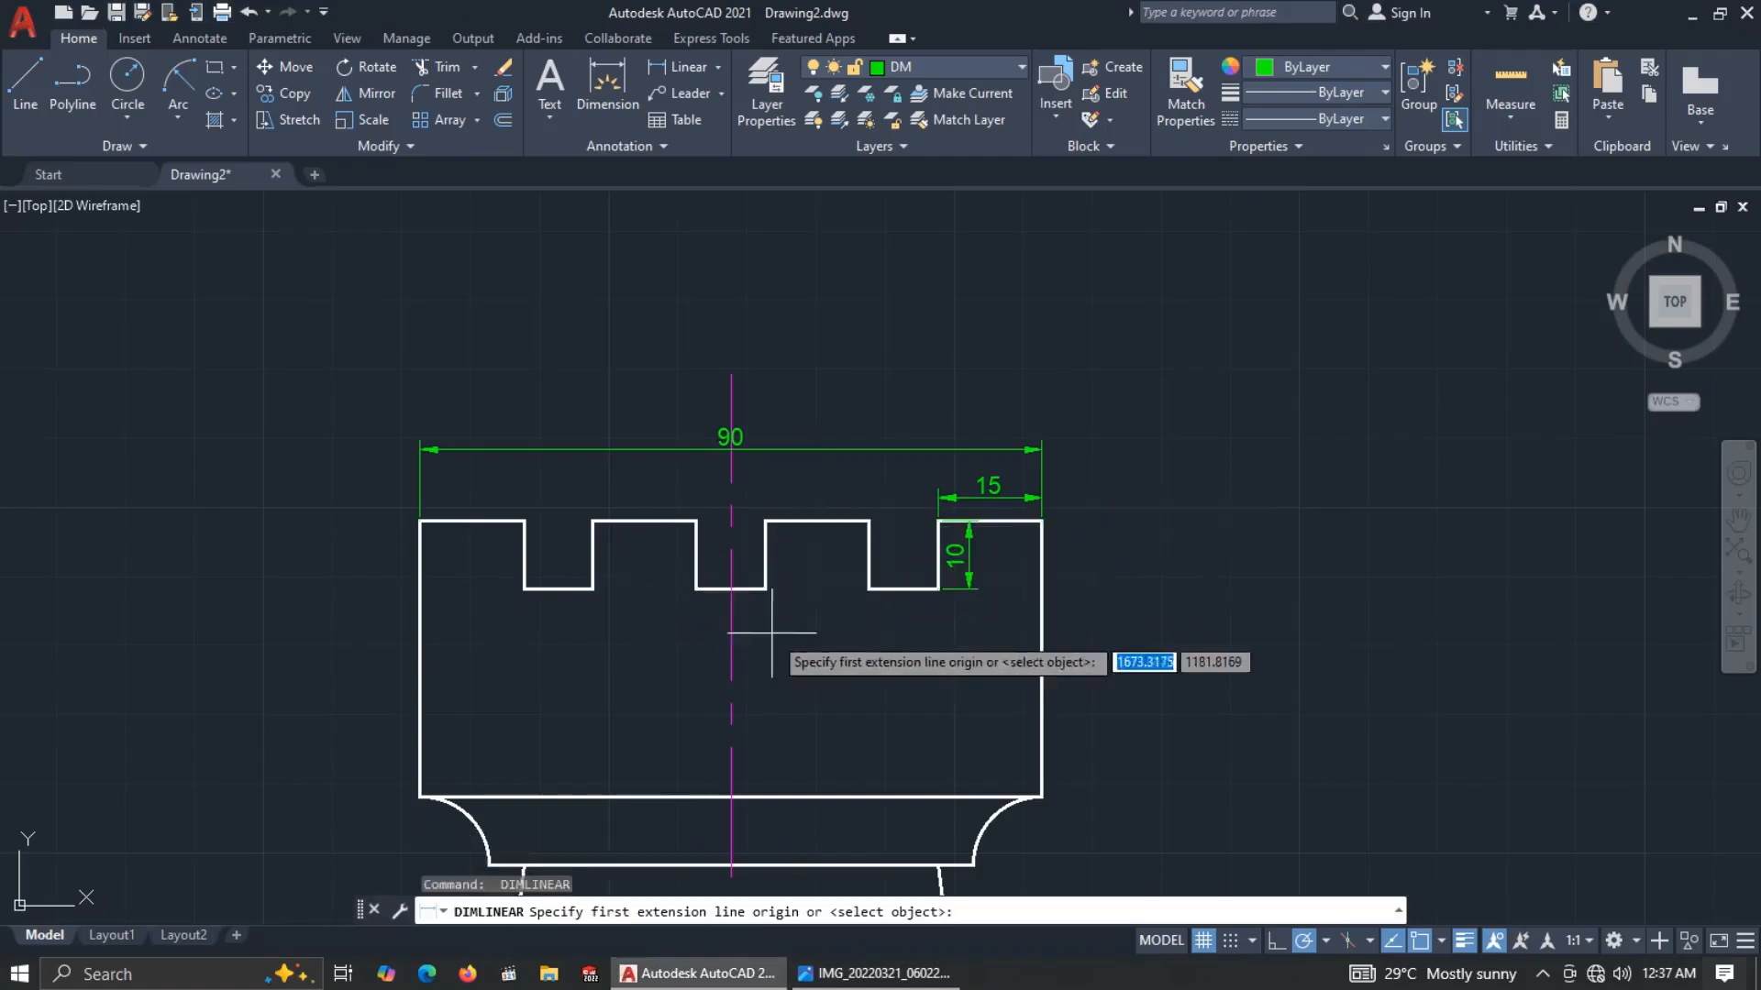
pyautogui.scroll(-2, 798, 646)
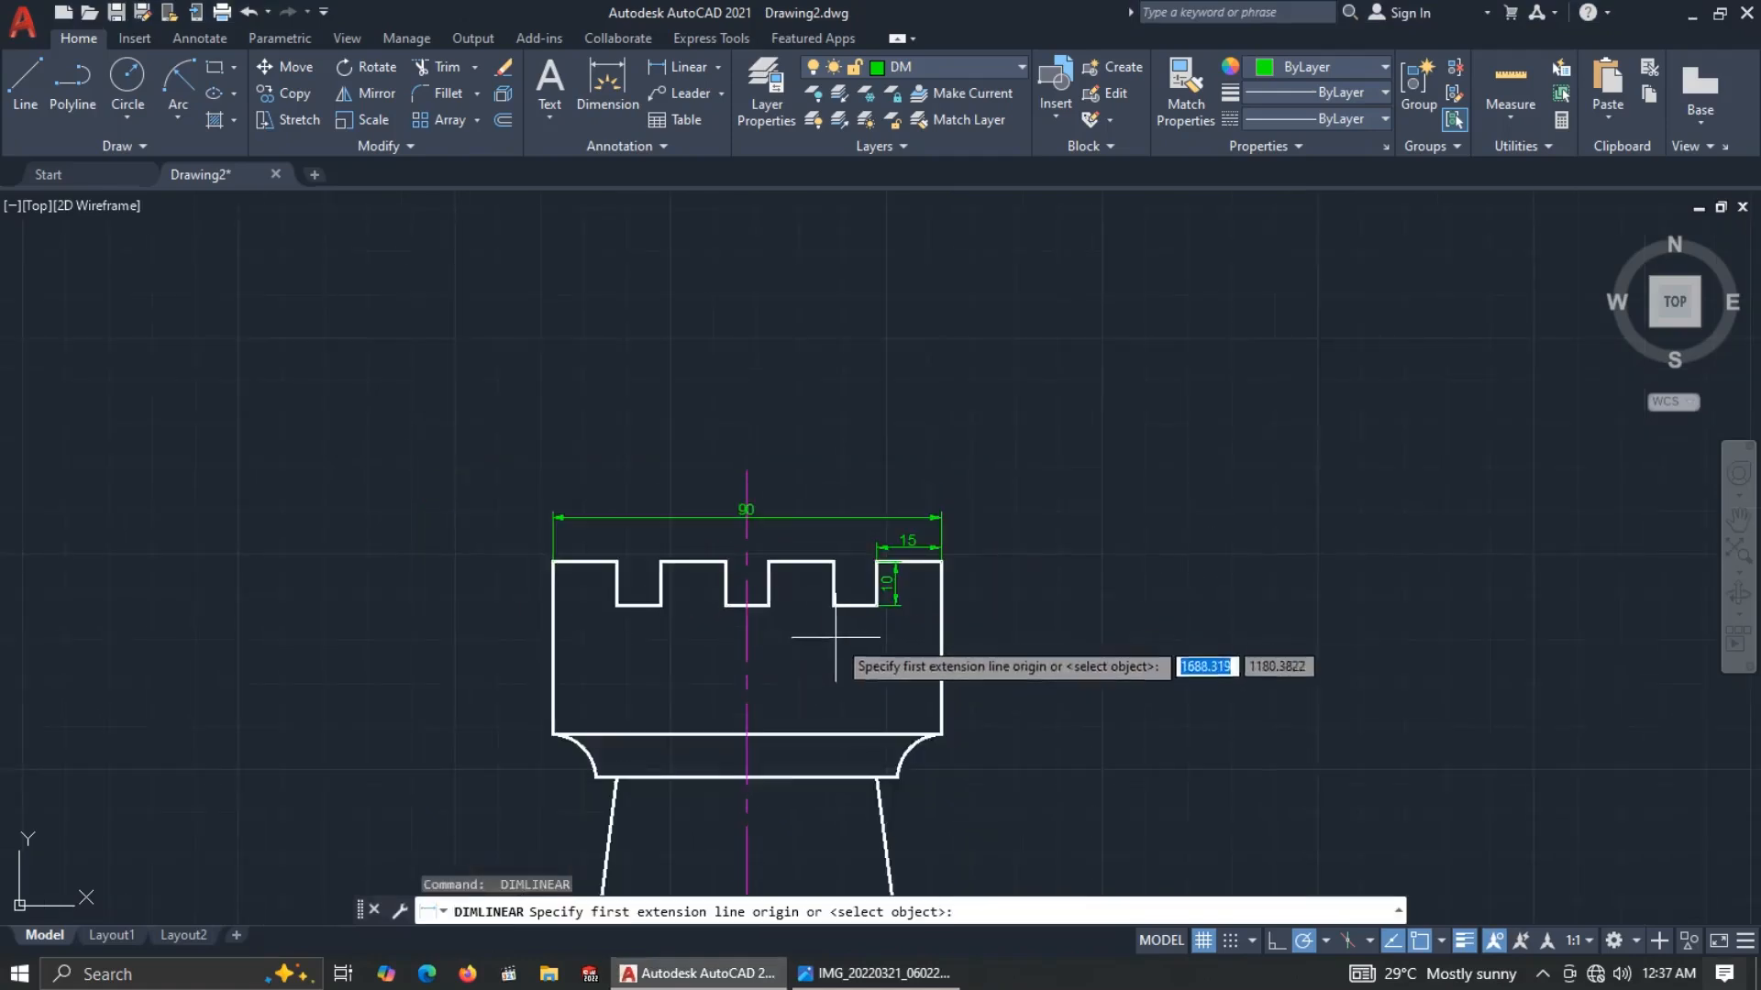
pyautogui.scroll(2, 815, 557)
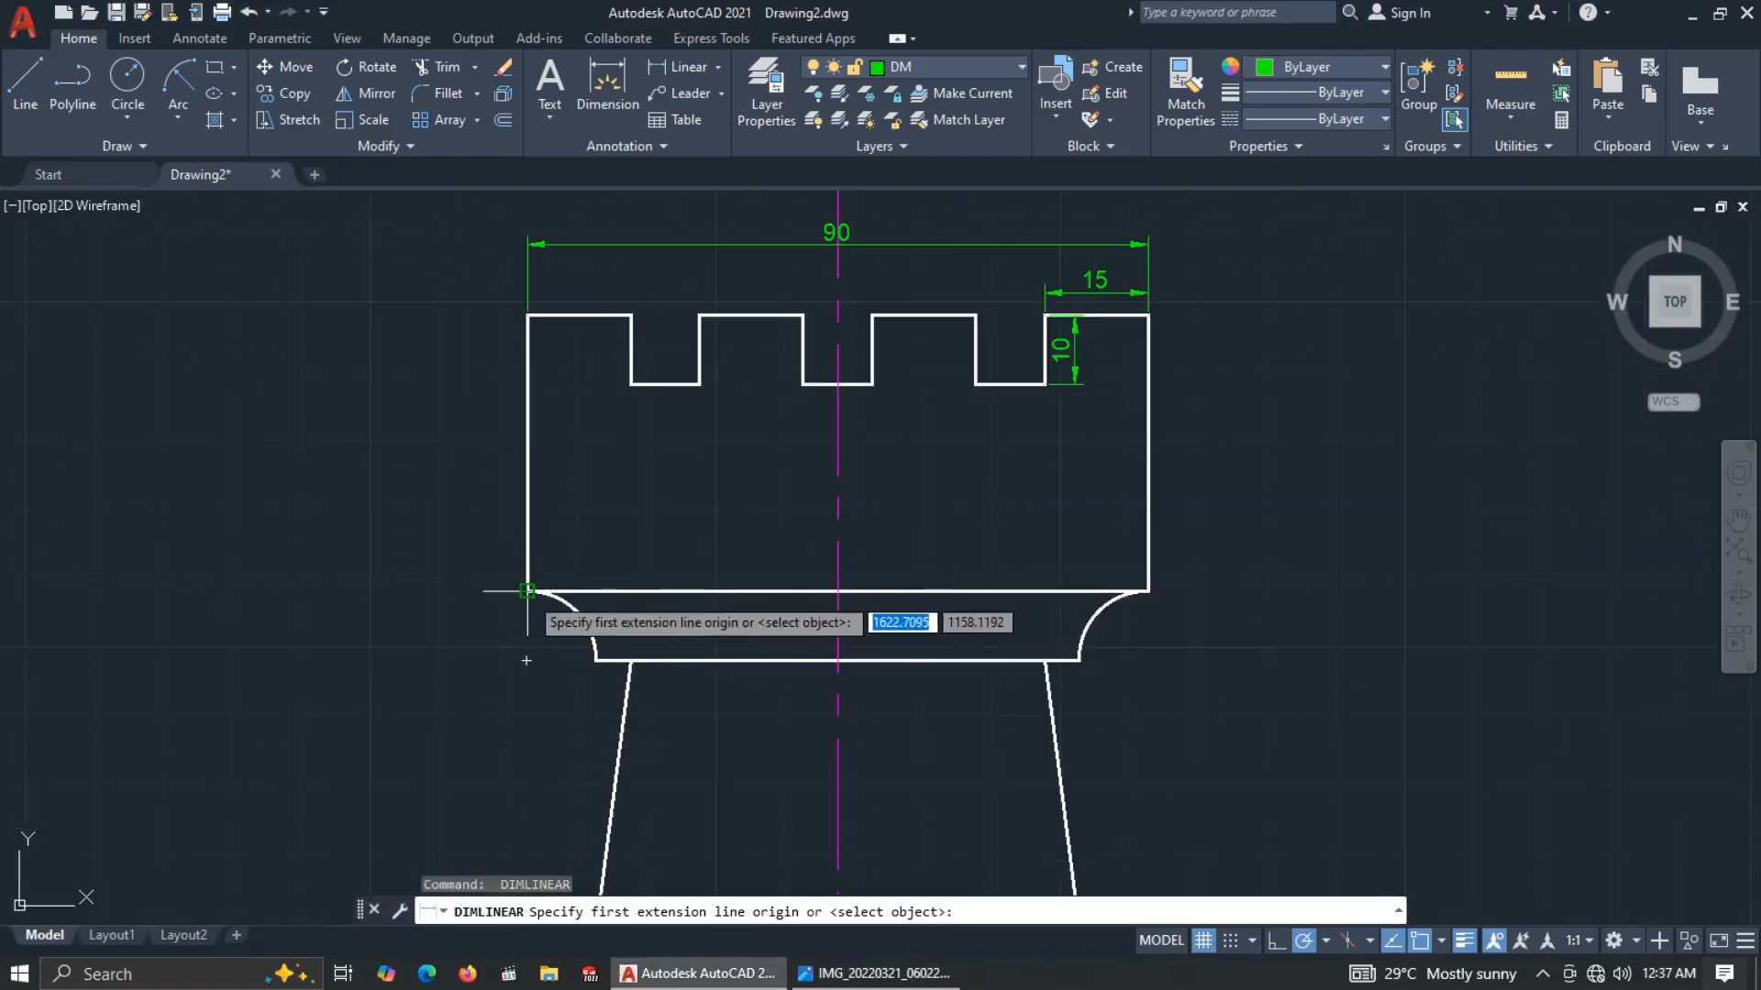
pyautogui.click(618, 679)
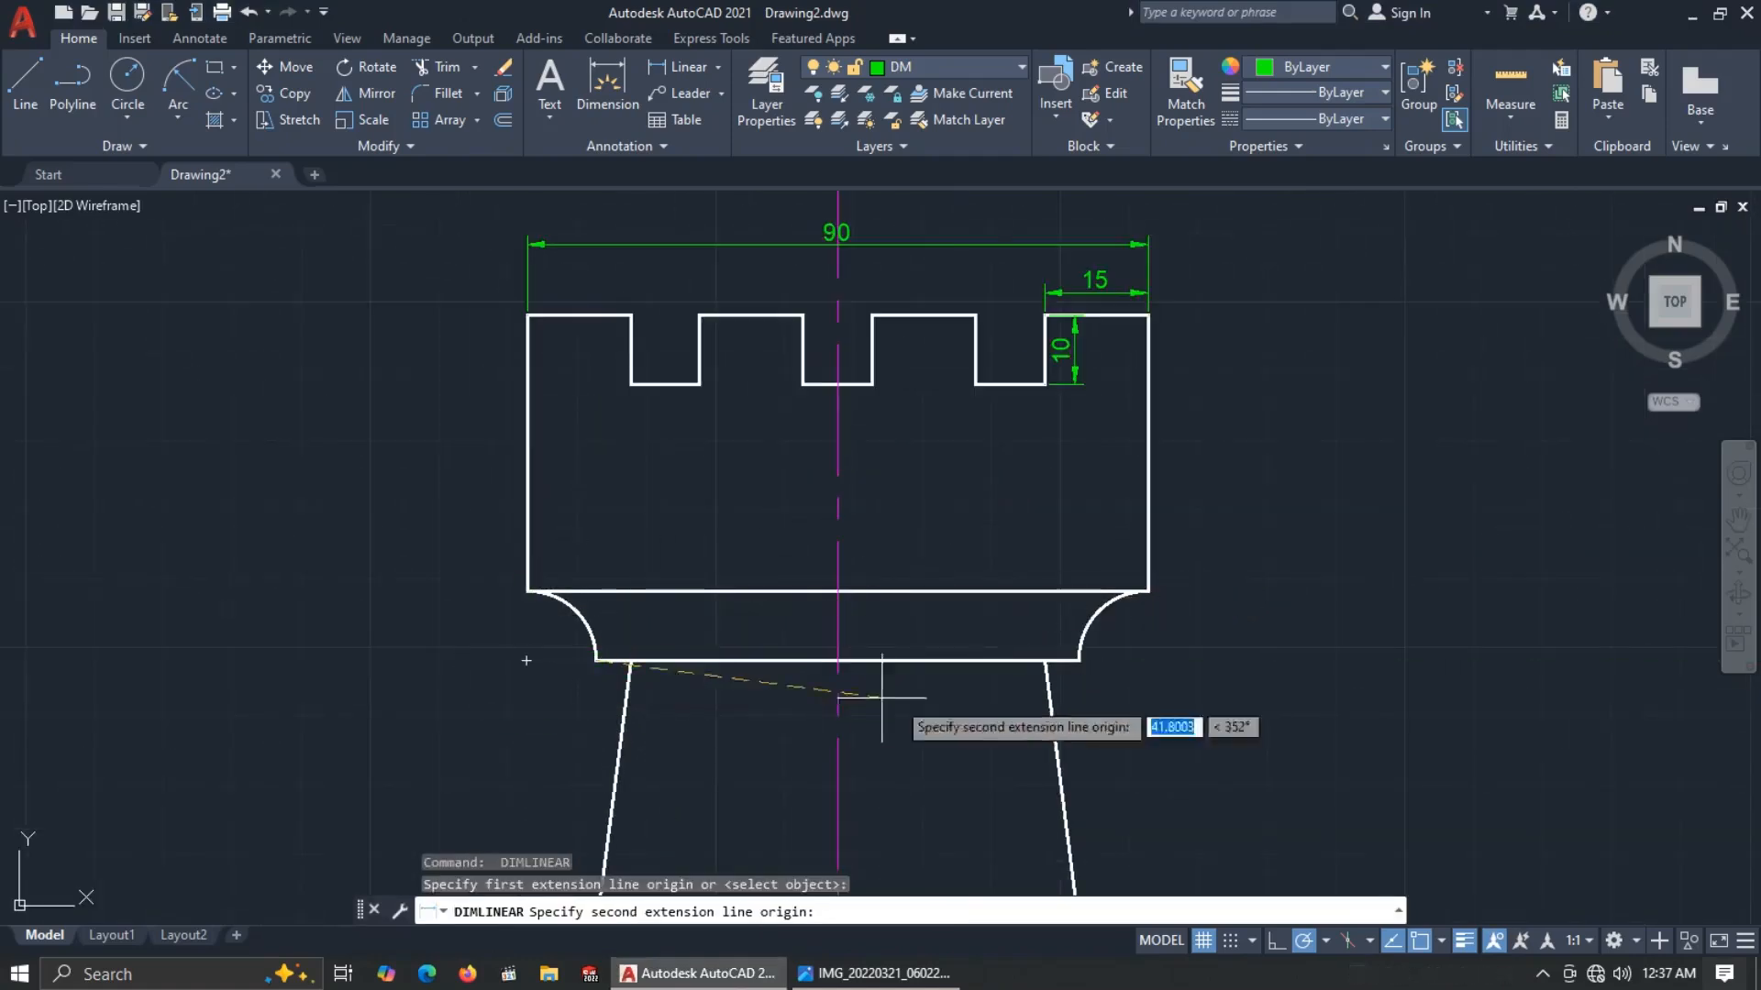
pyautogui.click(1078, 660)
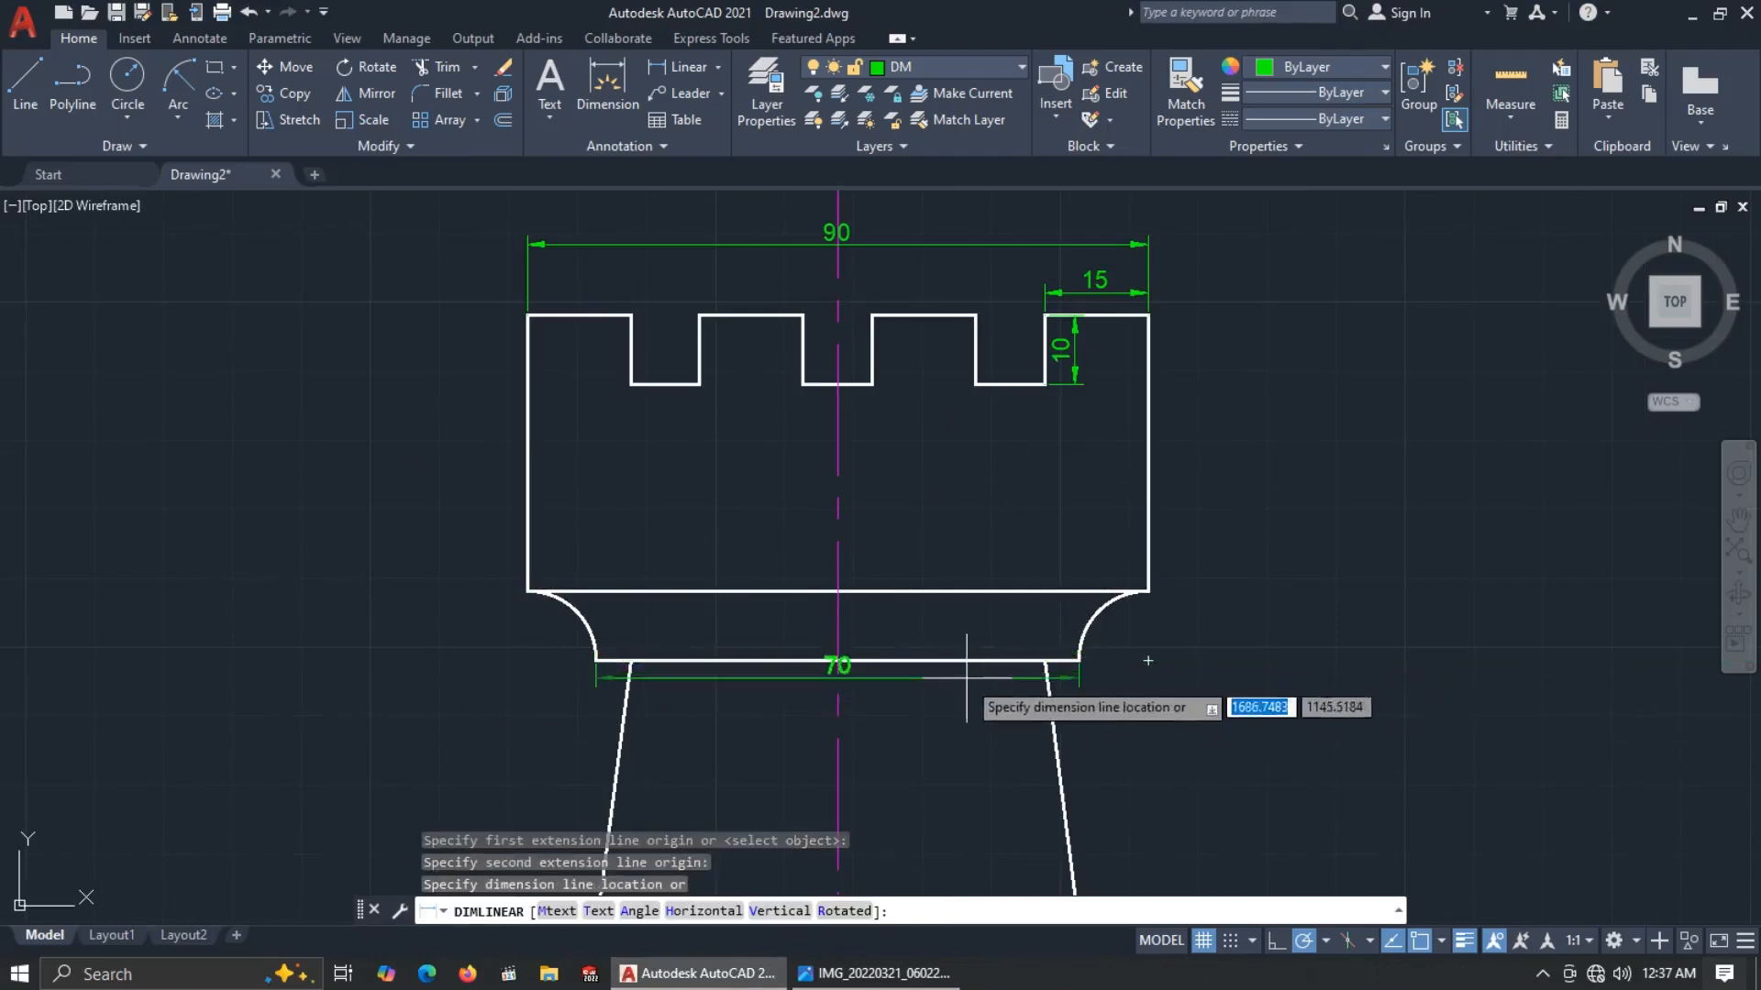
pyautogui.click(858, 626)
# Add a horizontal linear dimension between the upper ends of the two tapered body lines, placed below the collar.
pyautogui.press('Return')
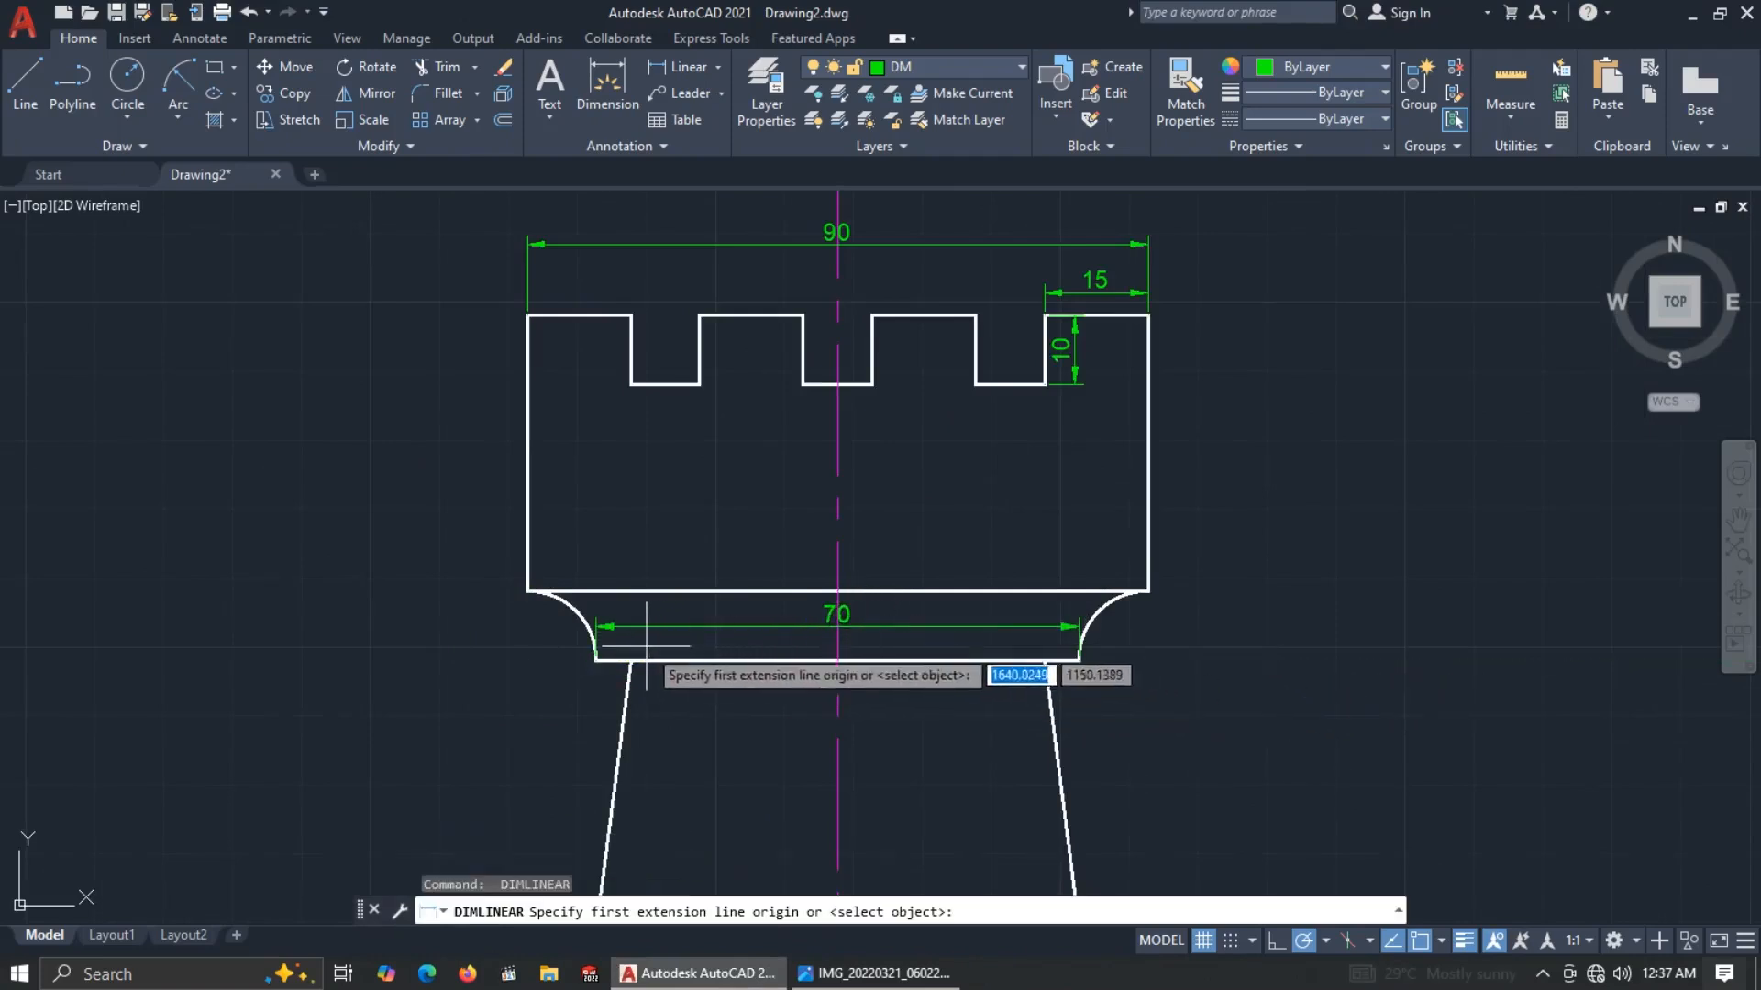
pyautogui.click(630, 660)
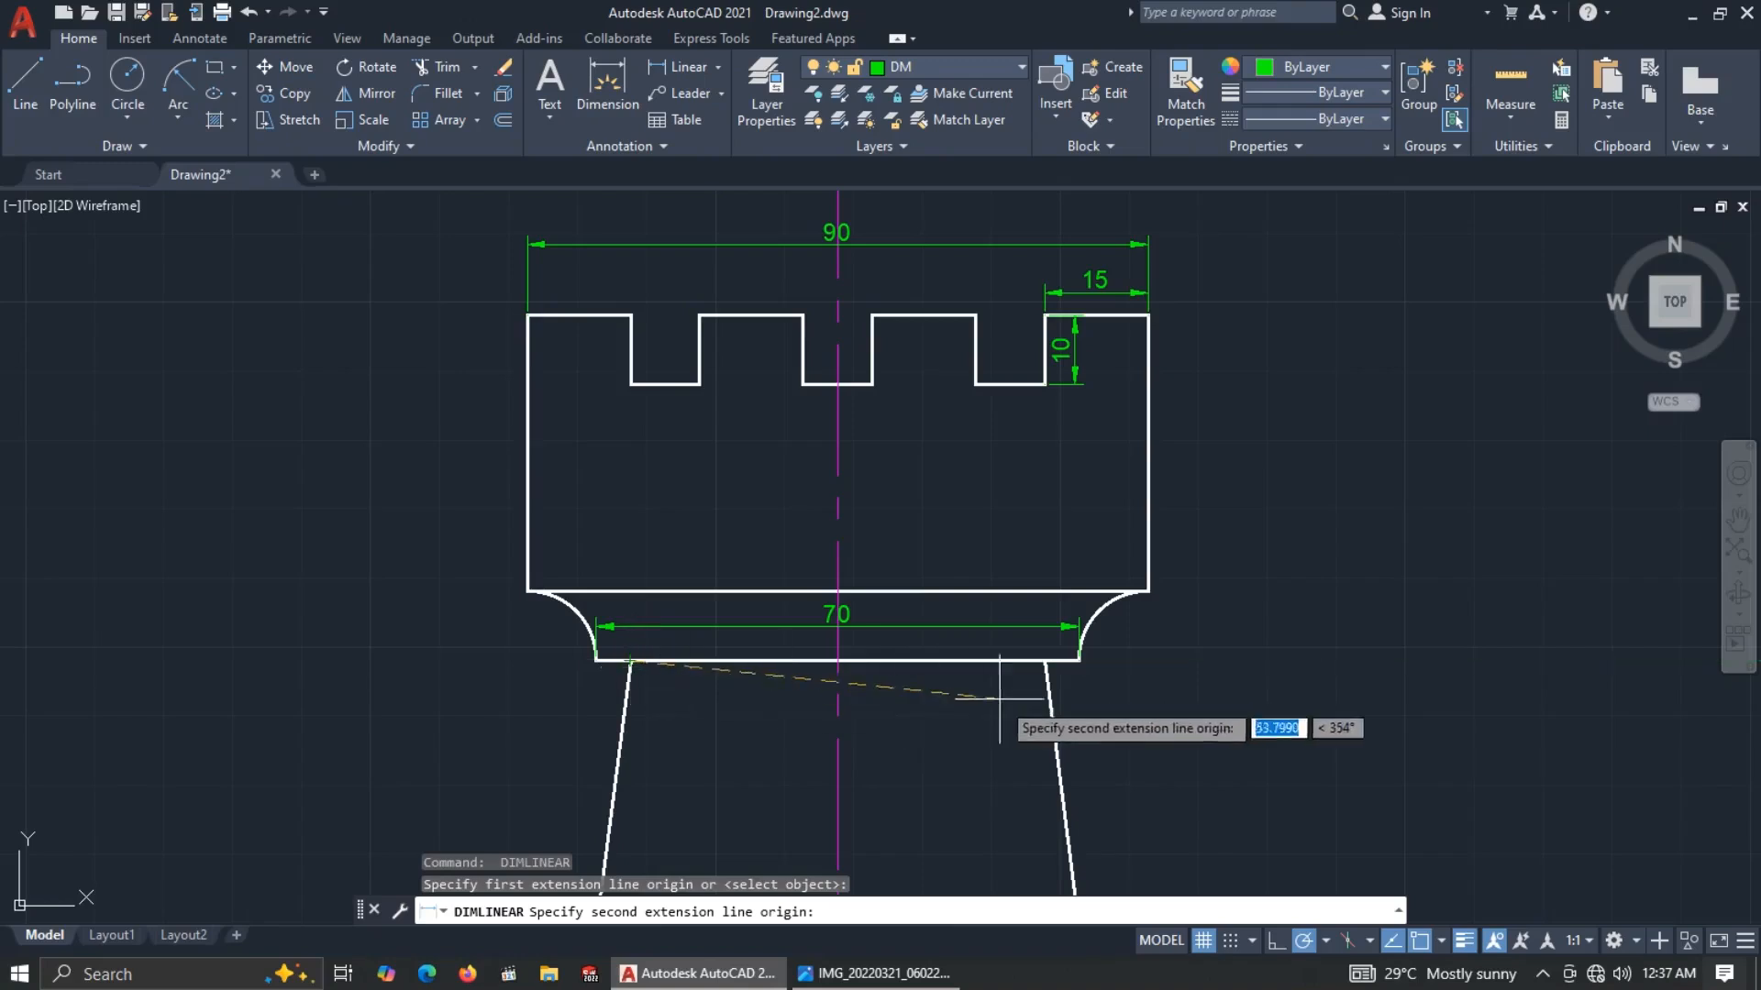
pyautogui.click(1044, 659)
pyautogui.click(842, 711)
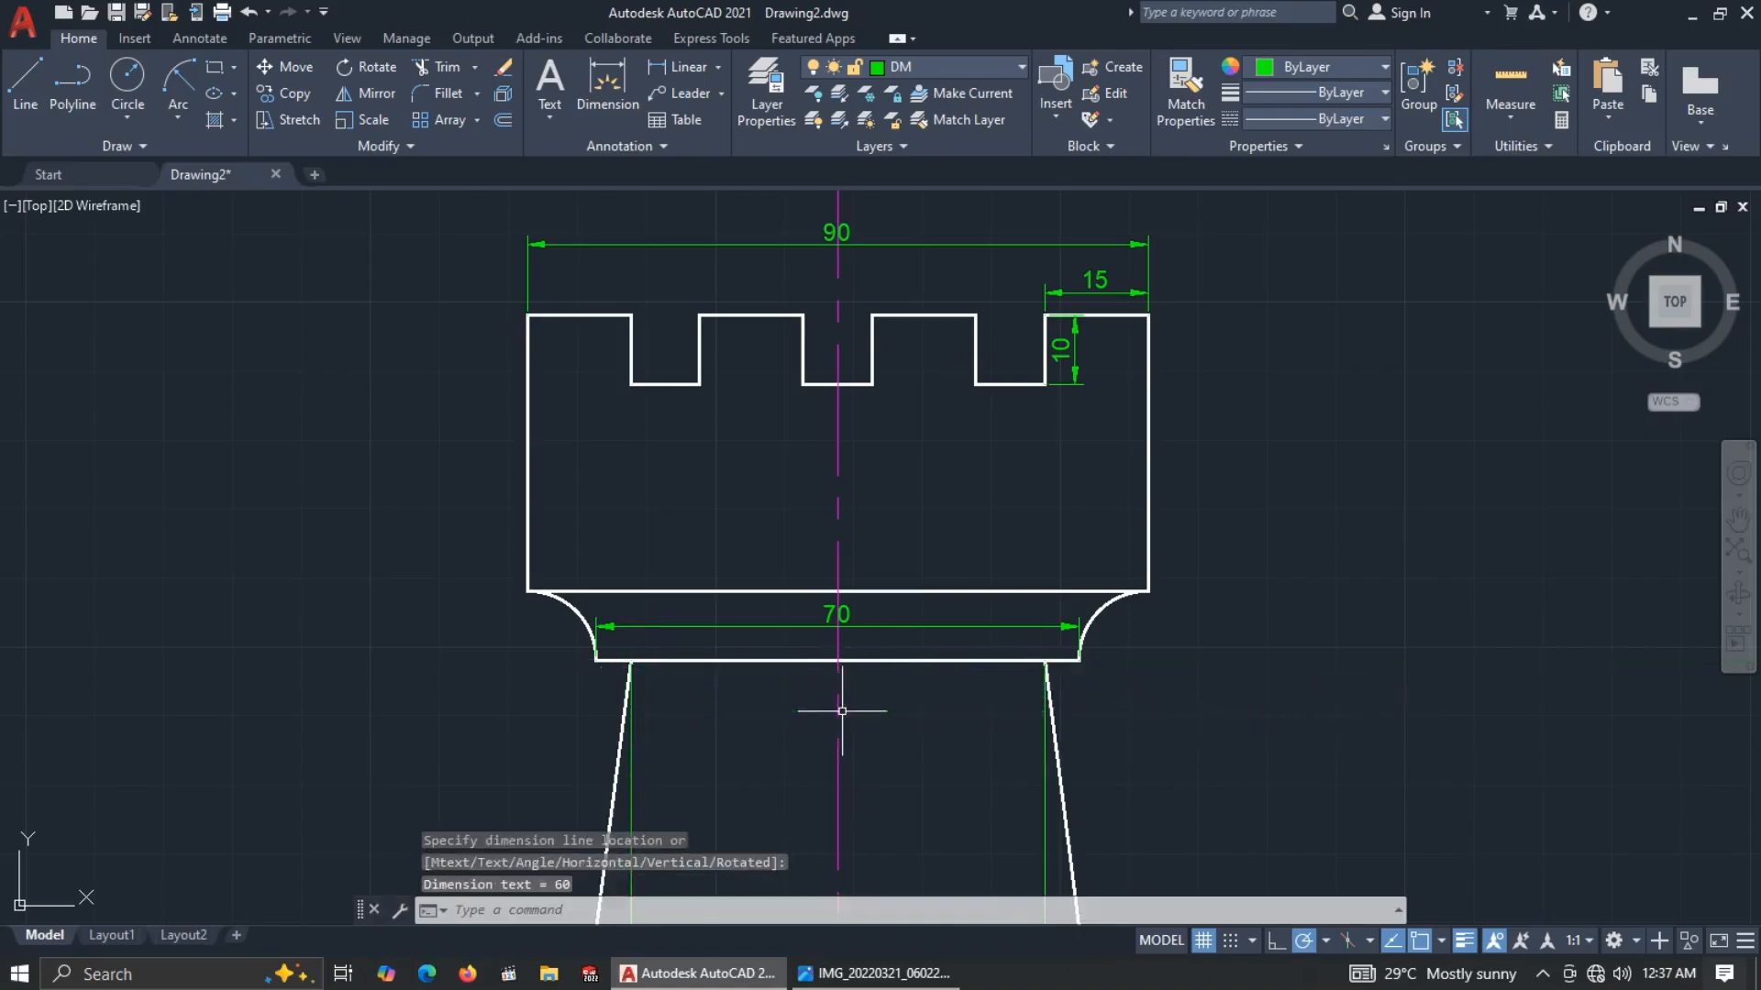
# Move the body's upper width dimension line up so it sits close beneath the collar's lower edge.
pyautogui.scroll(-4, 1000, 720)
pyautogui.scroll(4, 970, 812)
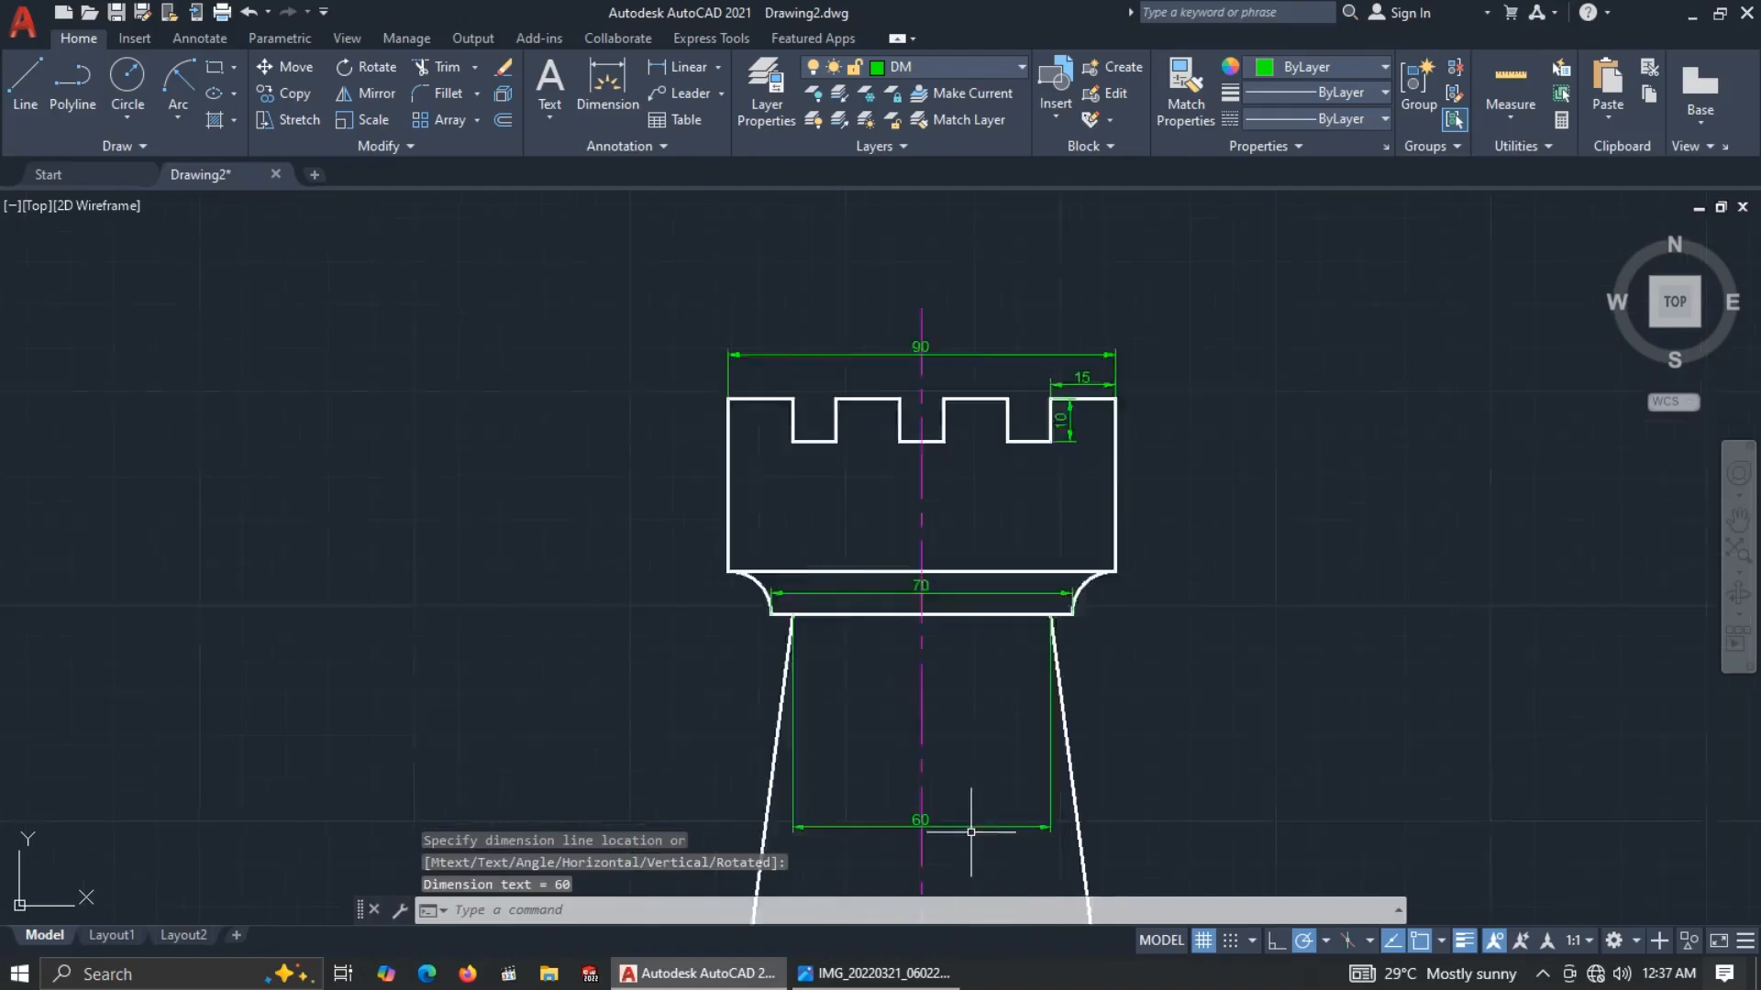
pyautogui.click(922, 824)
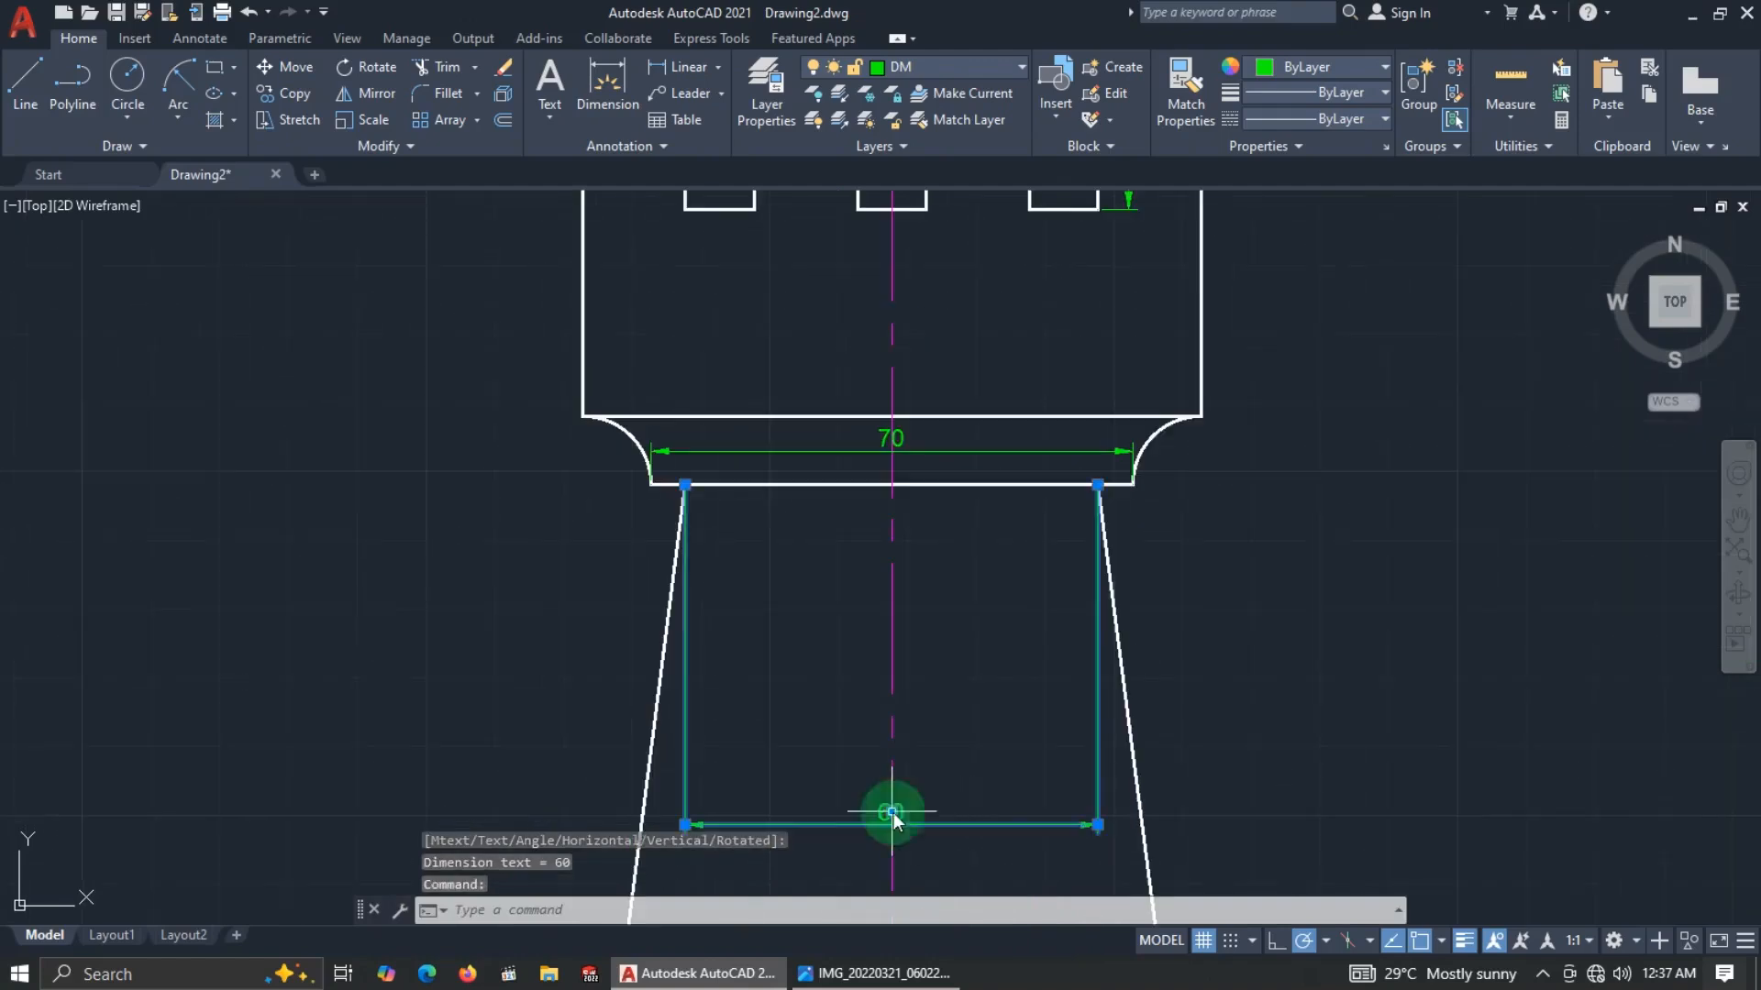
pyautogui.click(892, 811)
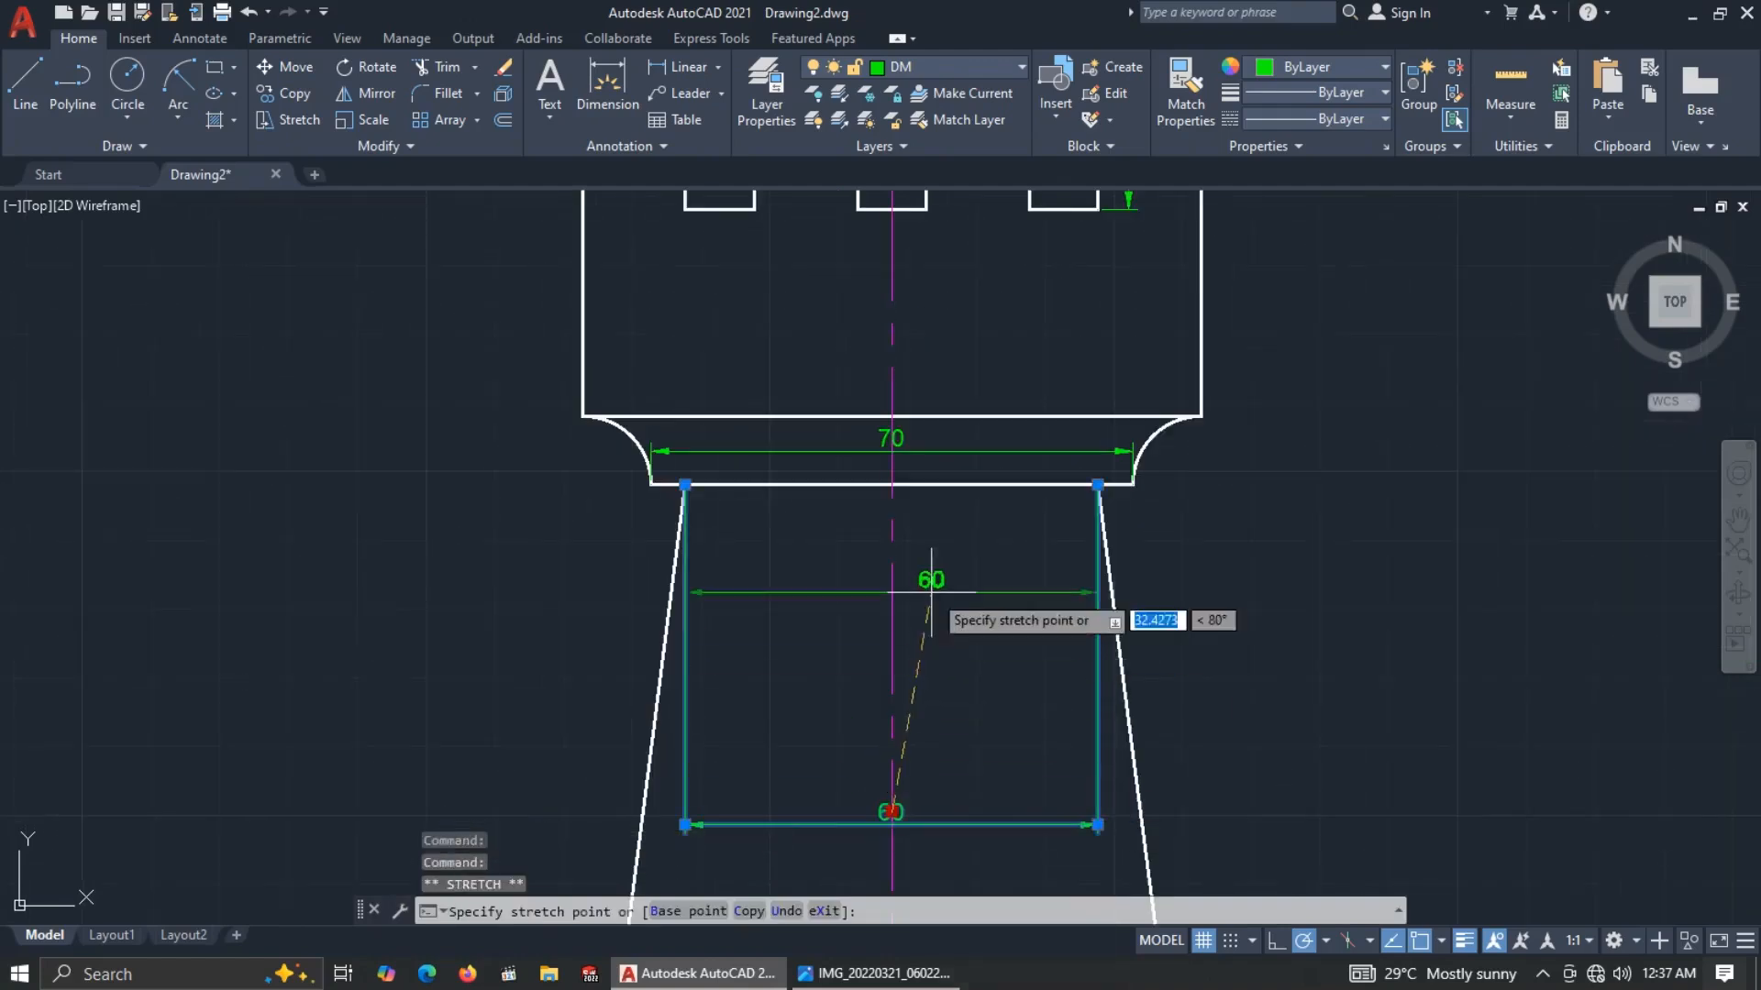
pyautogui.click(892, 534)
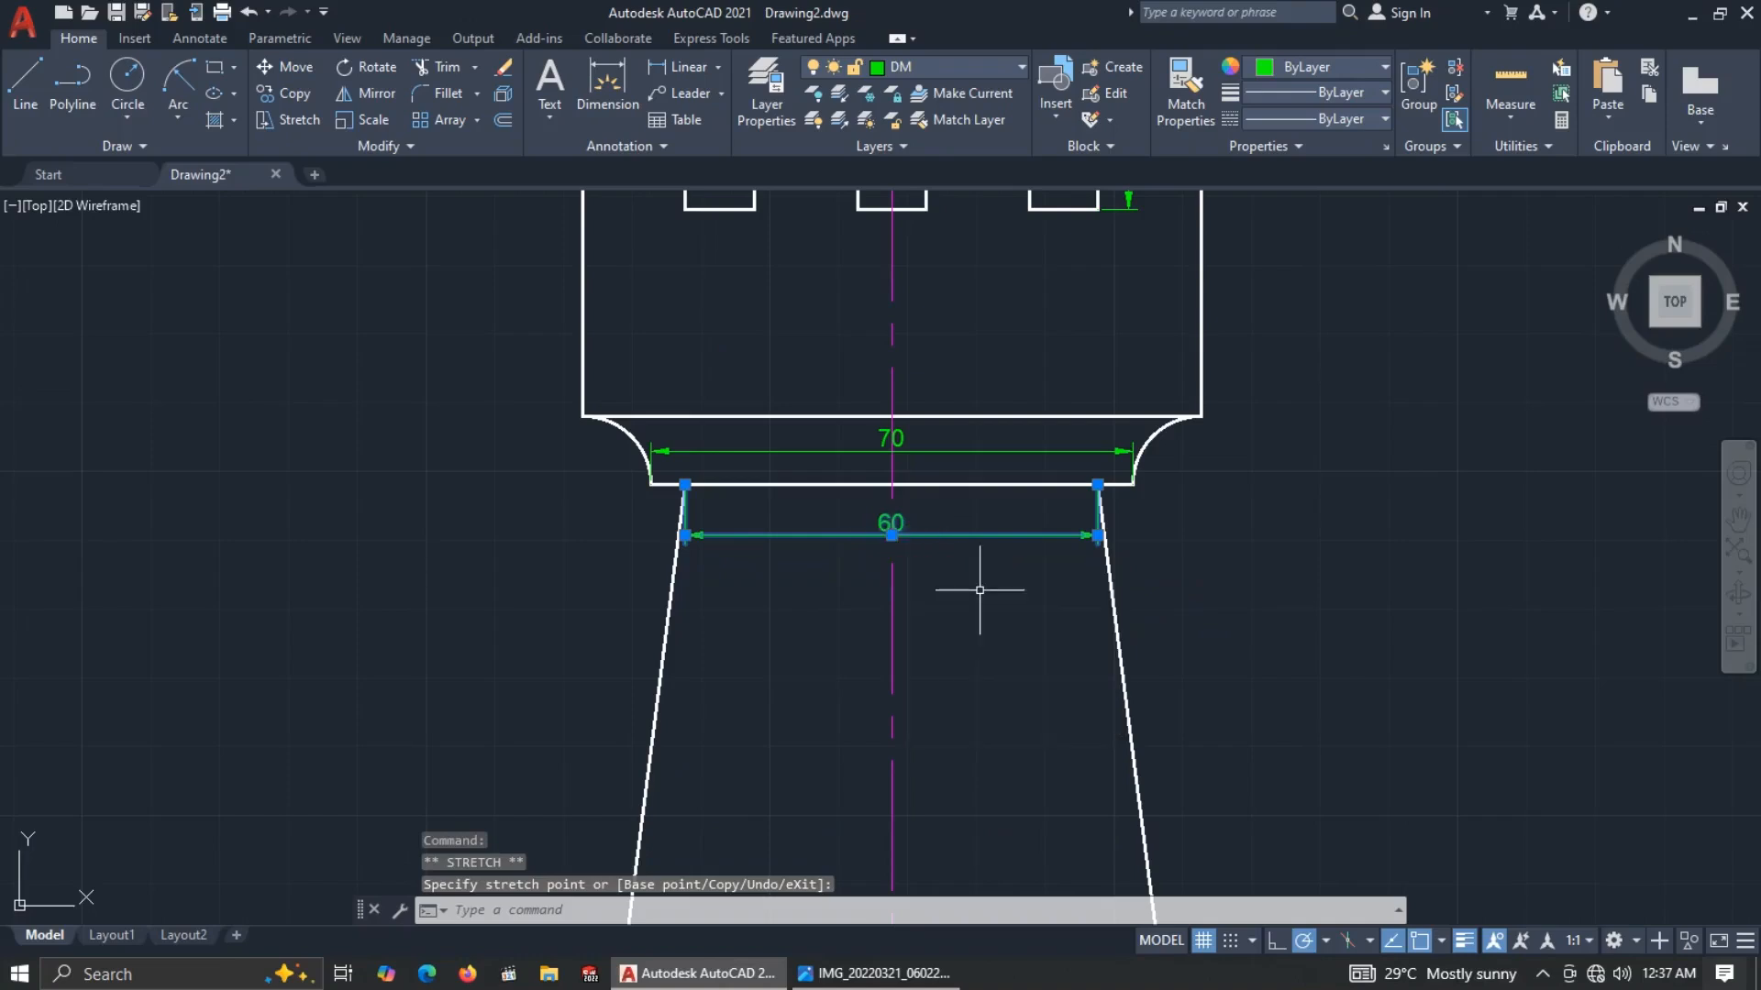
# Dimension the height of the head's left edge, from its top corner to the collar, placed outside the profile.
pyautogui.scroll(-2, 978, 590)
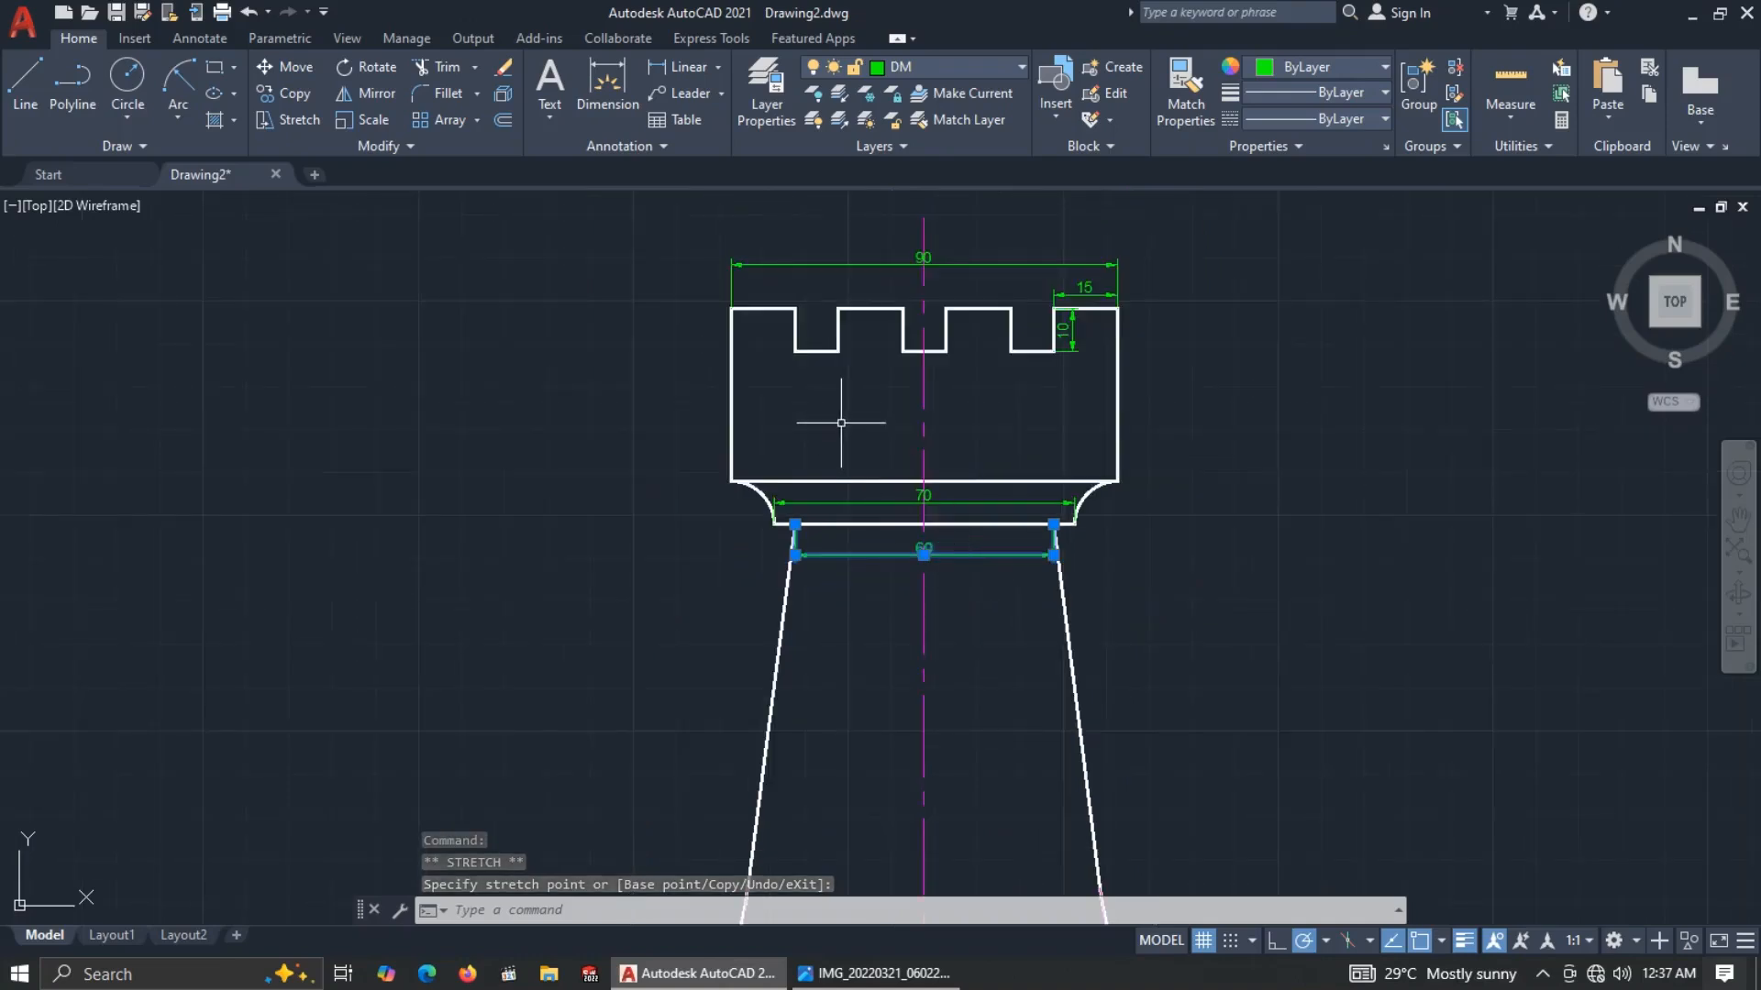
pyautogui.scroll(2, 841, 421)
pyautogui.press('Return')
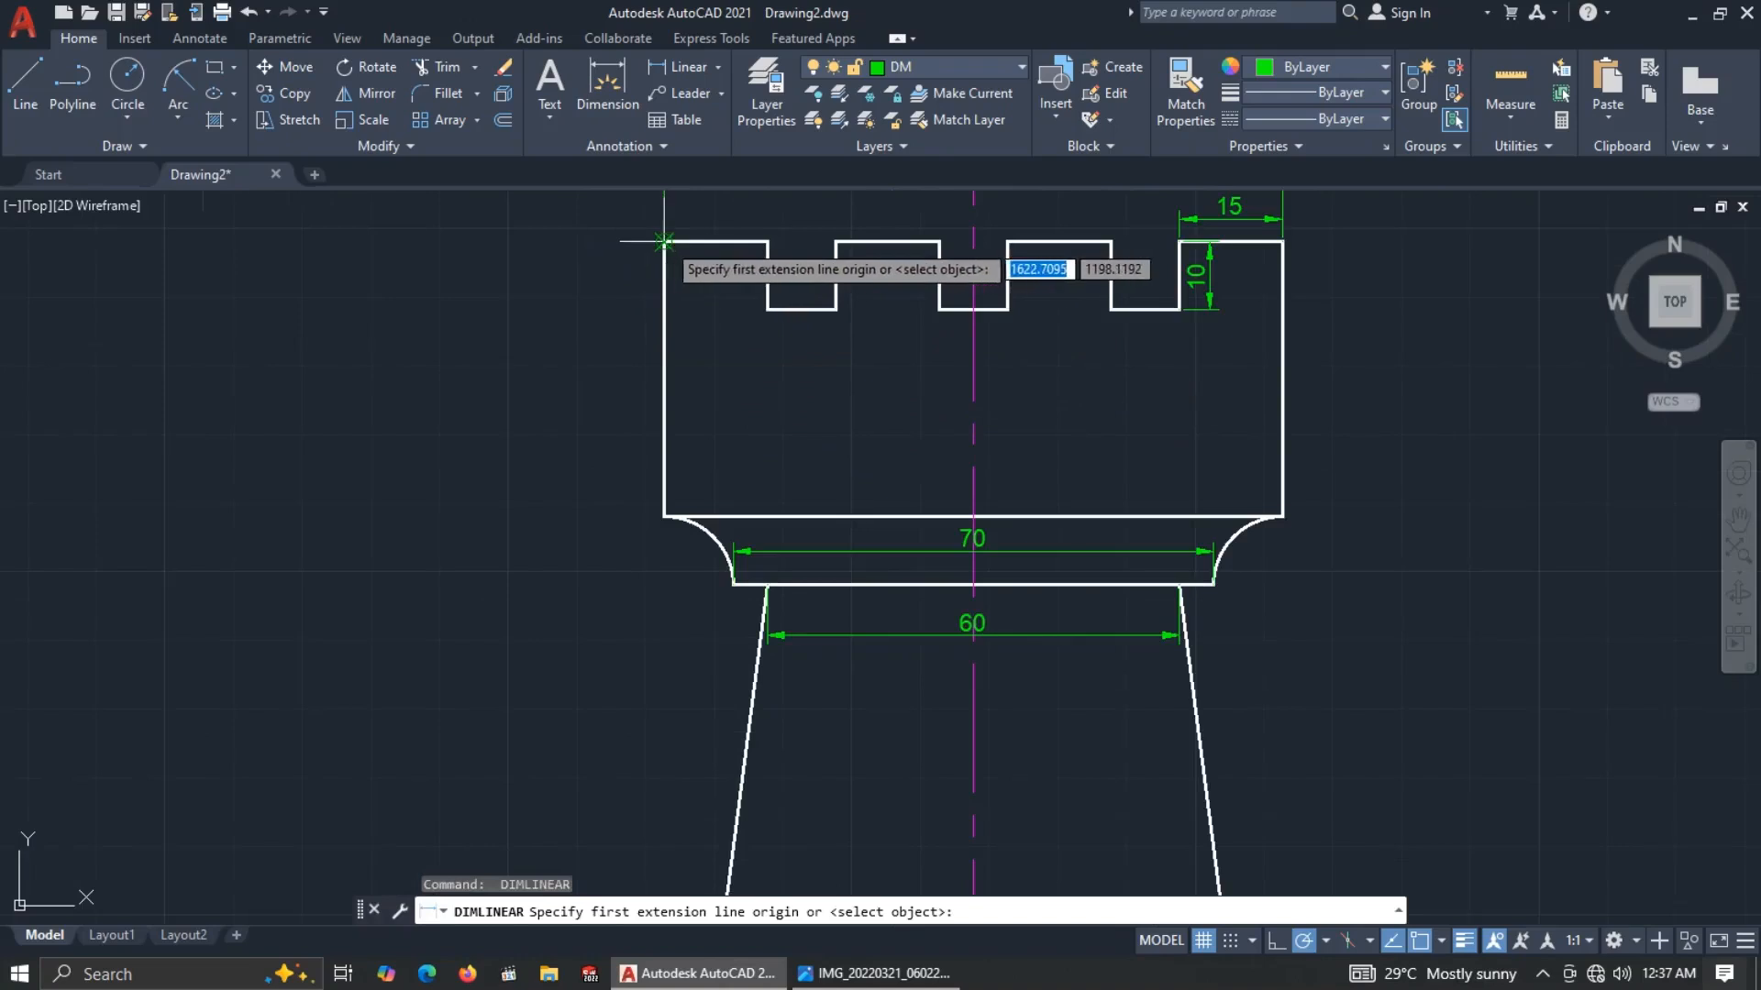
pyautogui.click(665, 243)
pyautogui.click(665, 517)
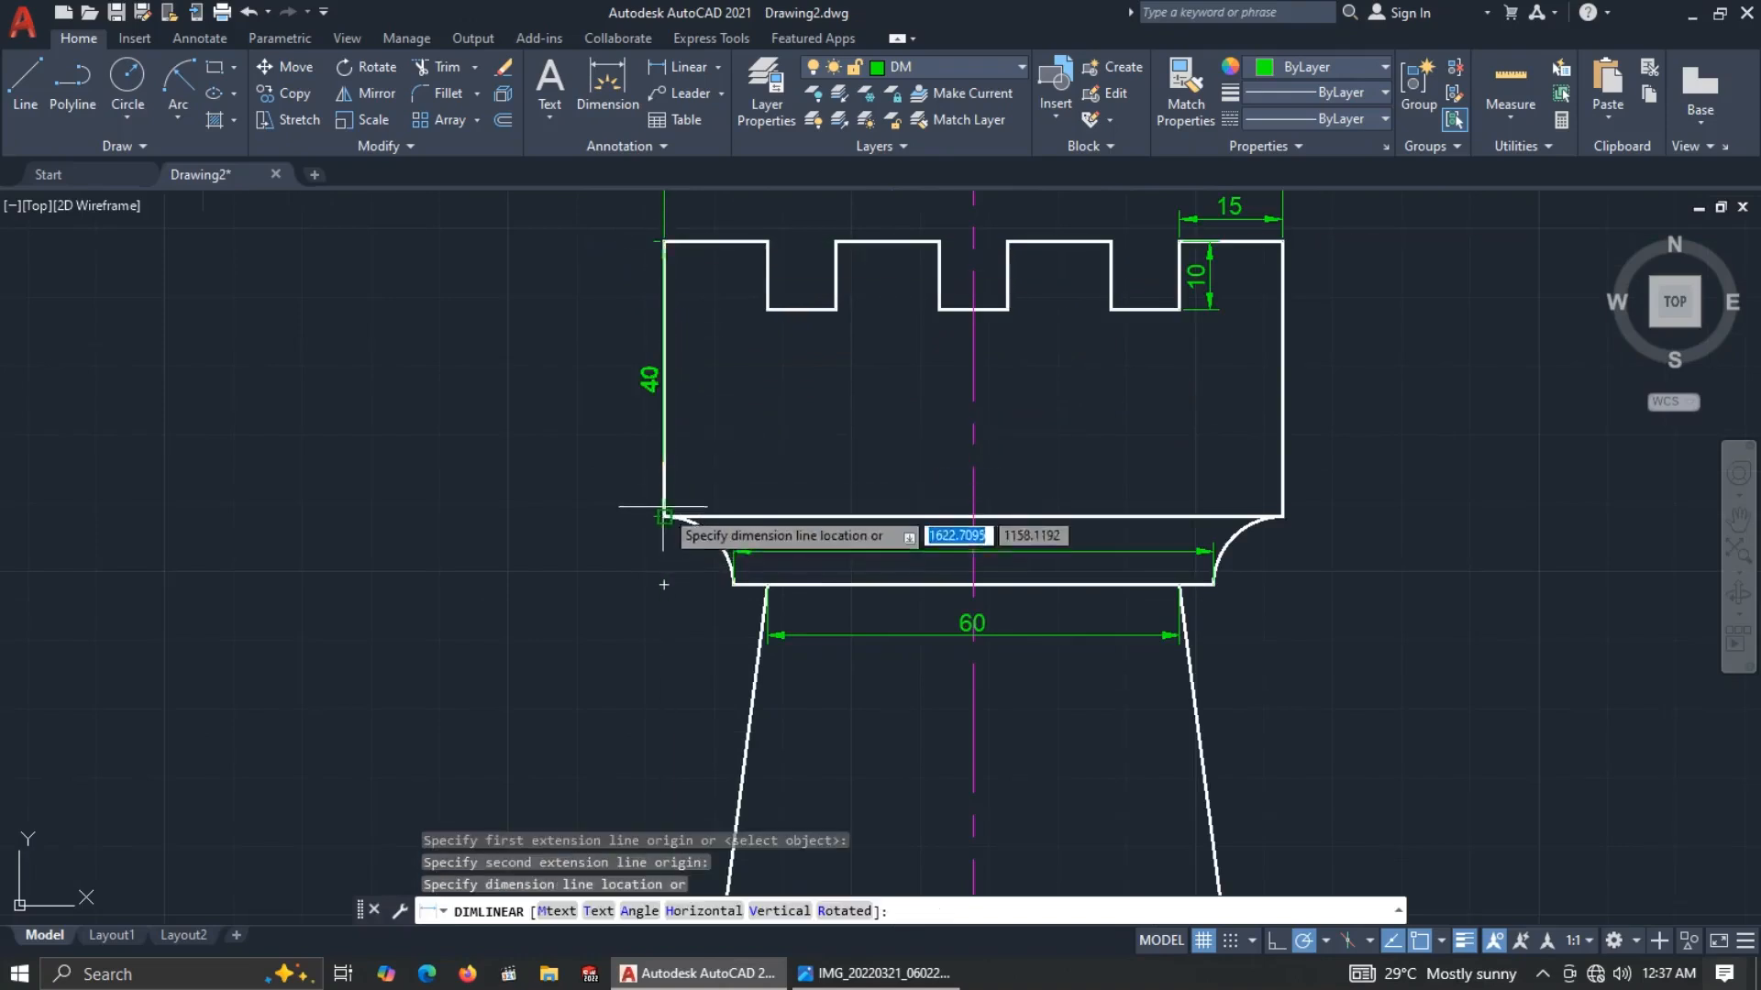
pyautogui.click(608, 383)
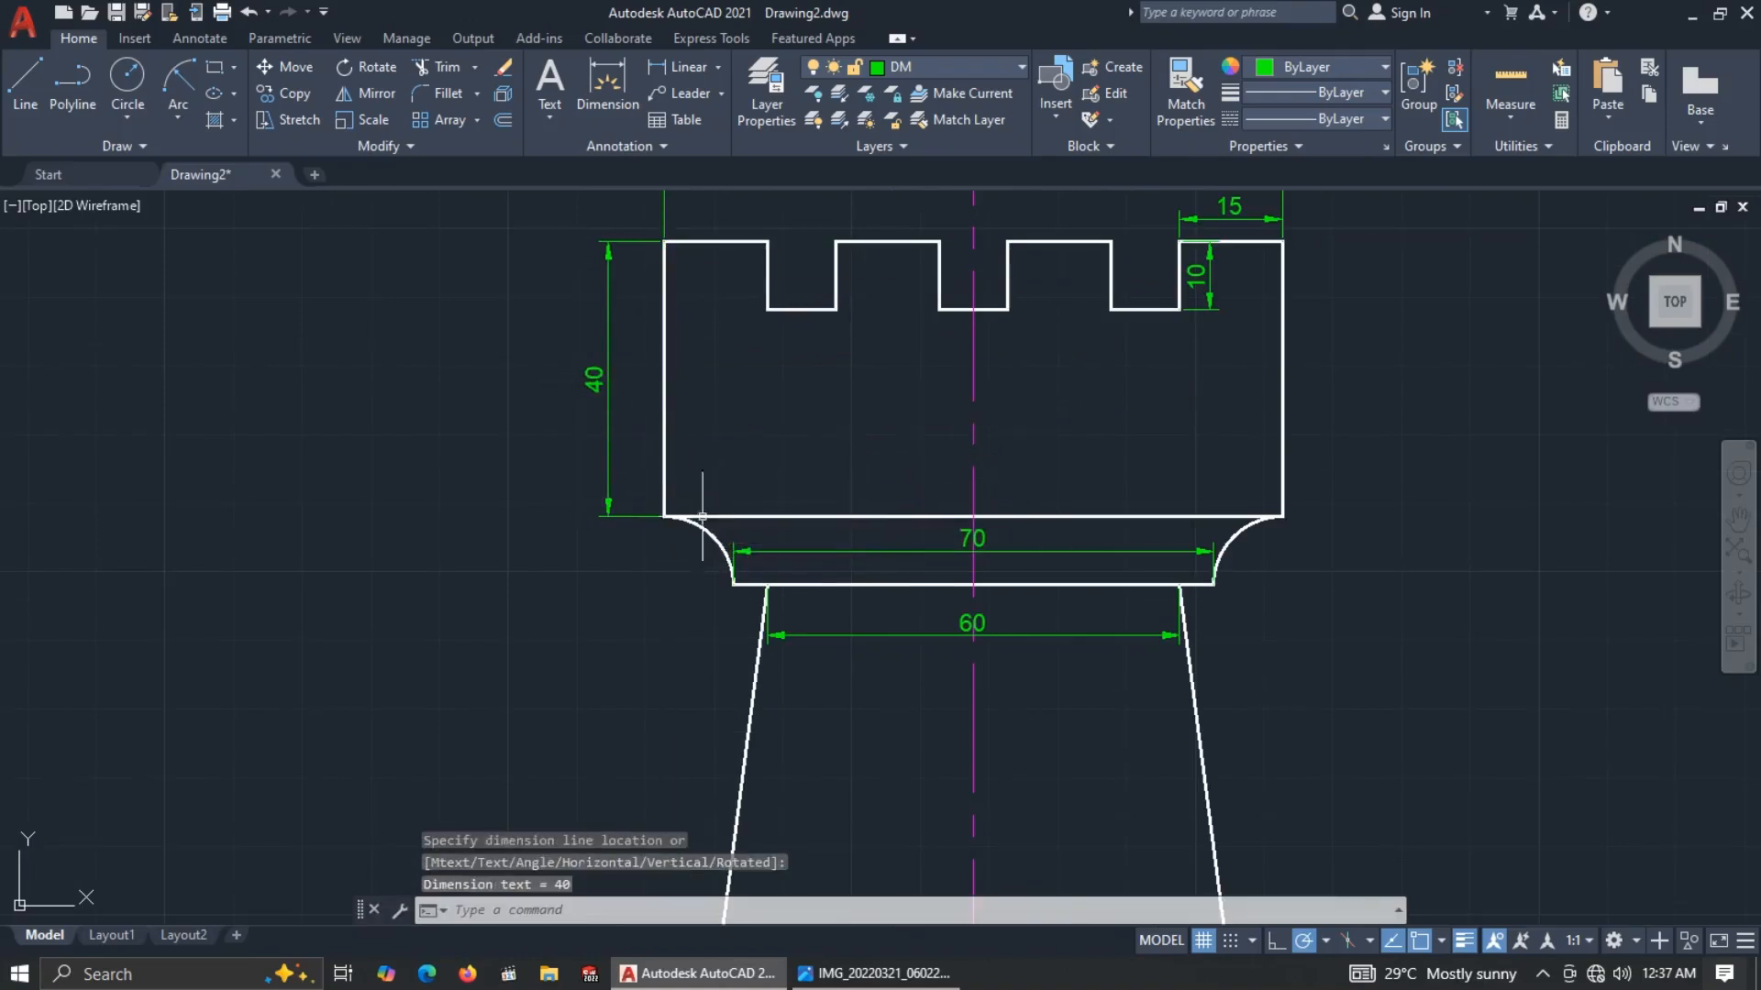
# Dimension the collar's vertical height on its left side, placed outside the curved edge.
pyautogui.press('Return')
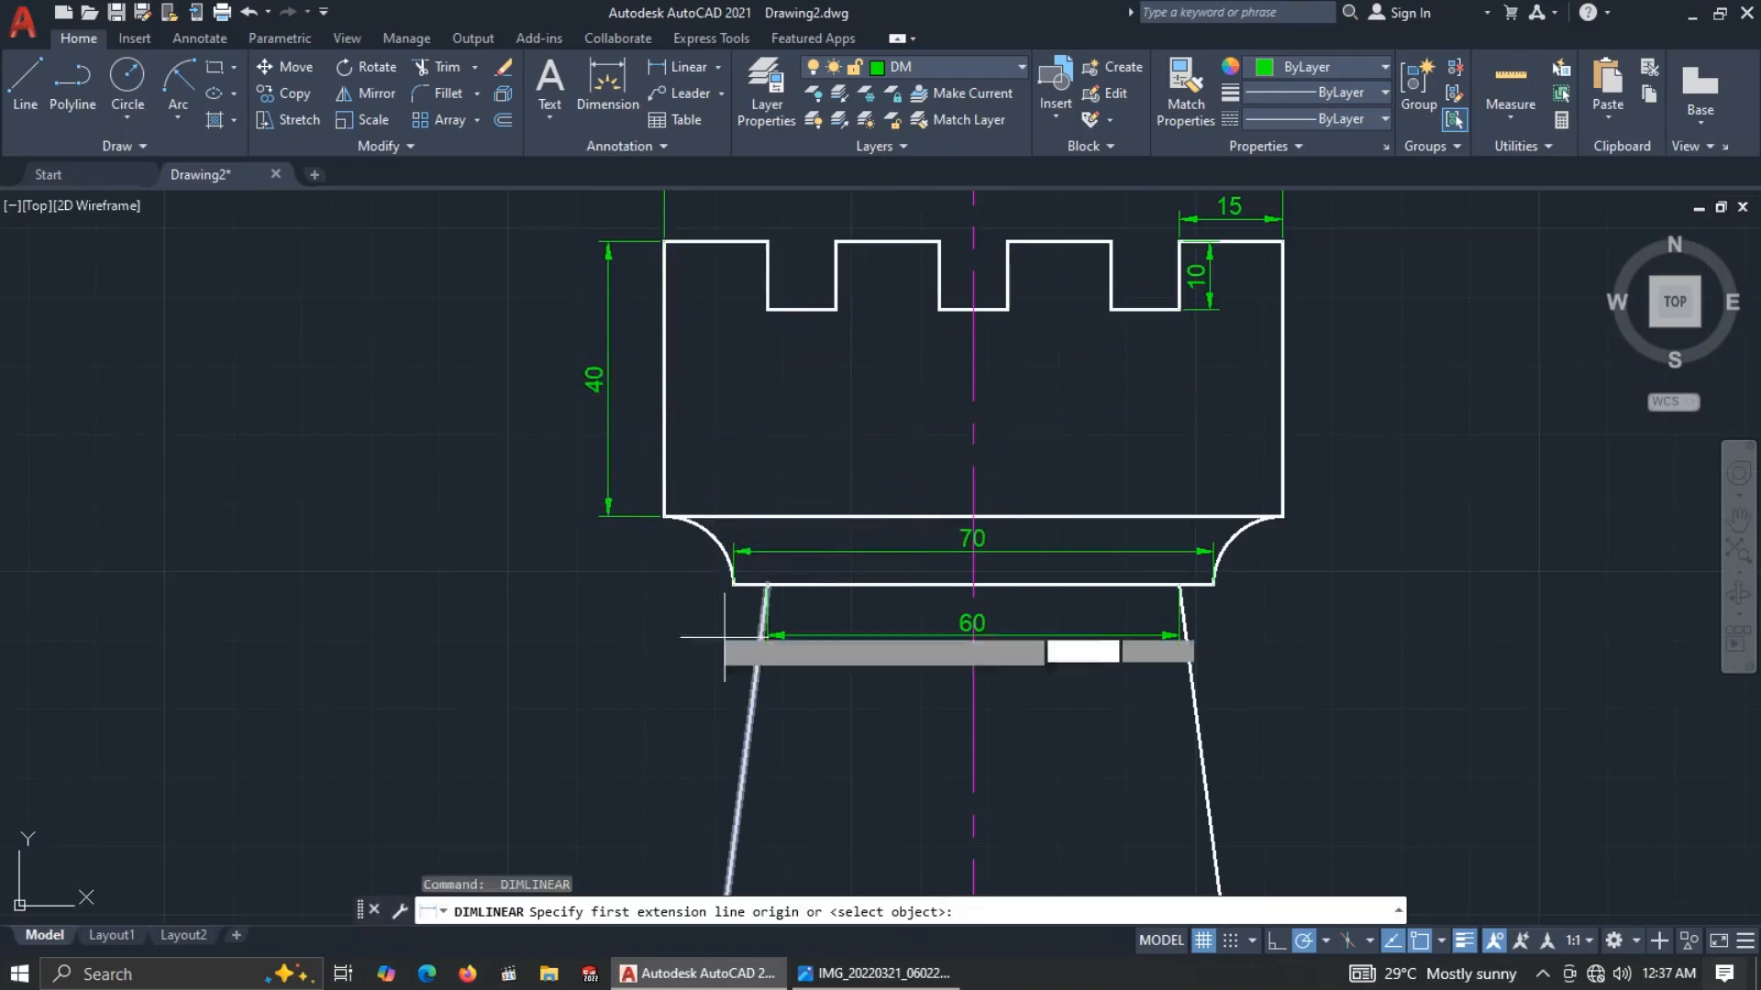
pyautogui.click(664, 517)
pyautogui.click(733, 585)
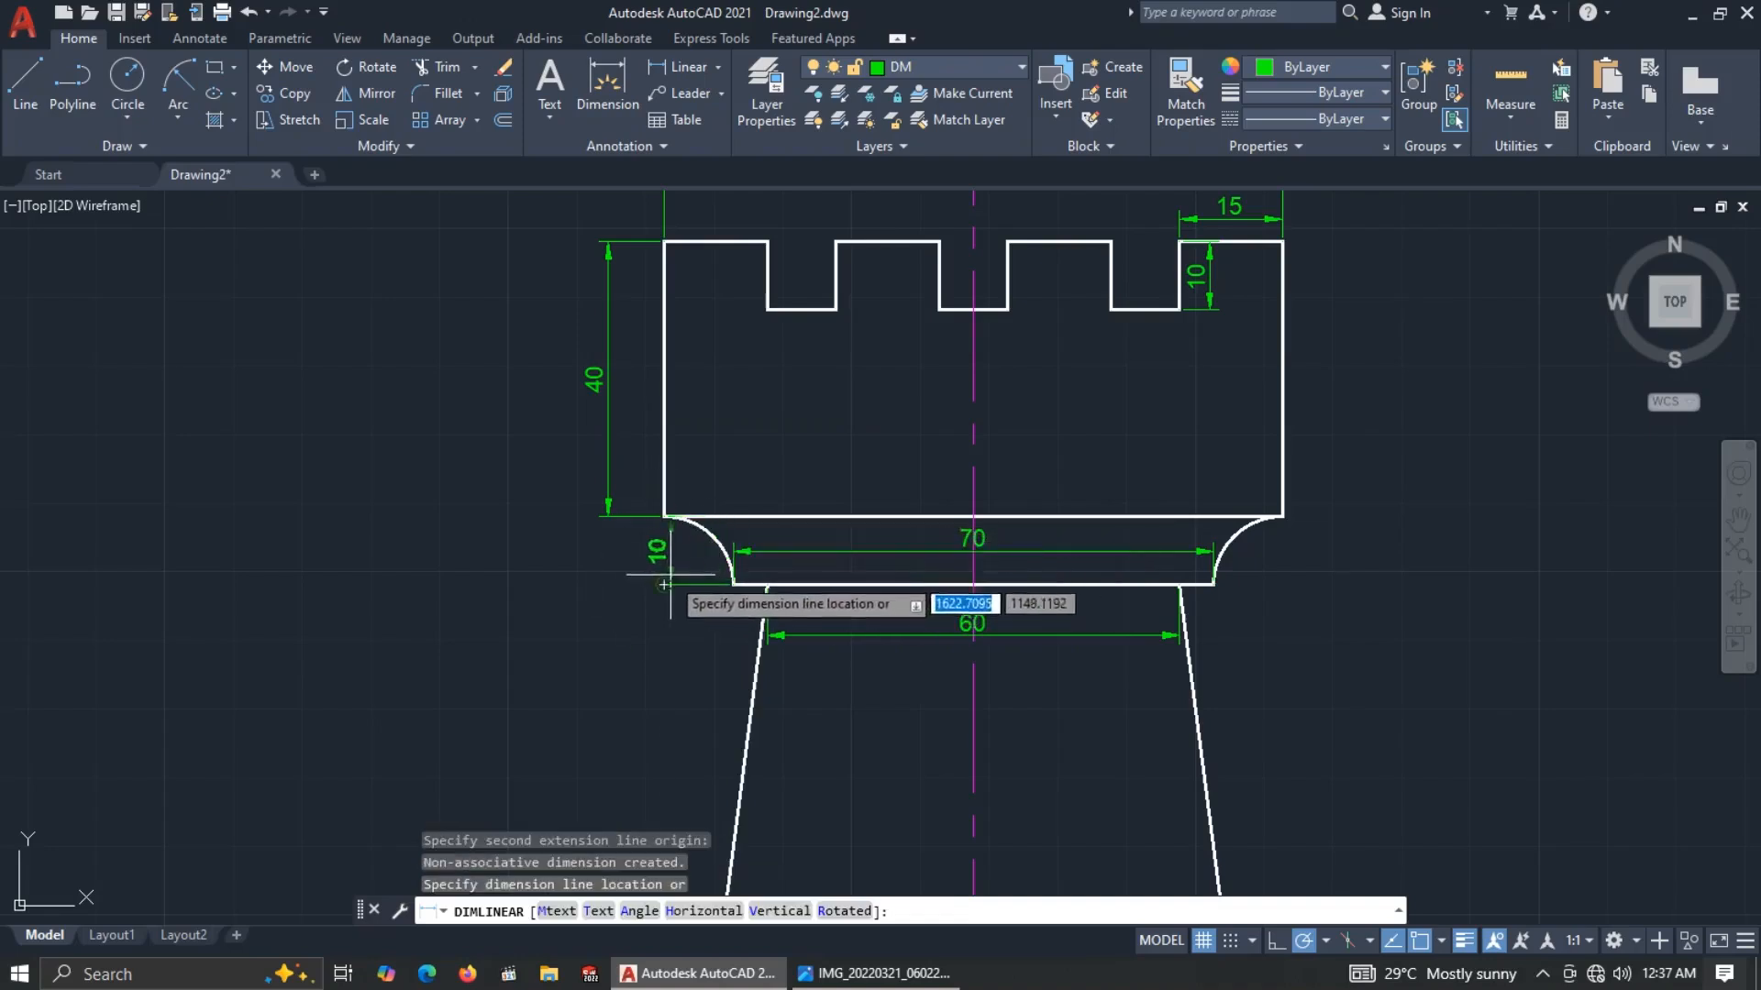
pyautogui.click(646, 562)
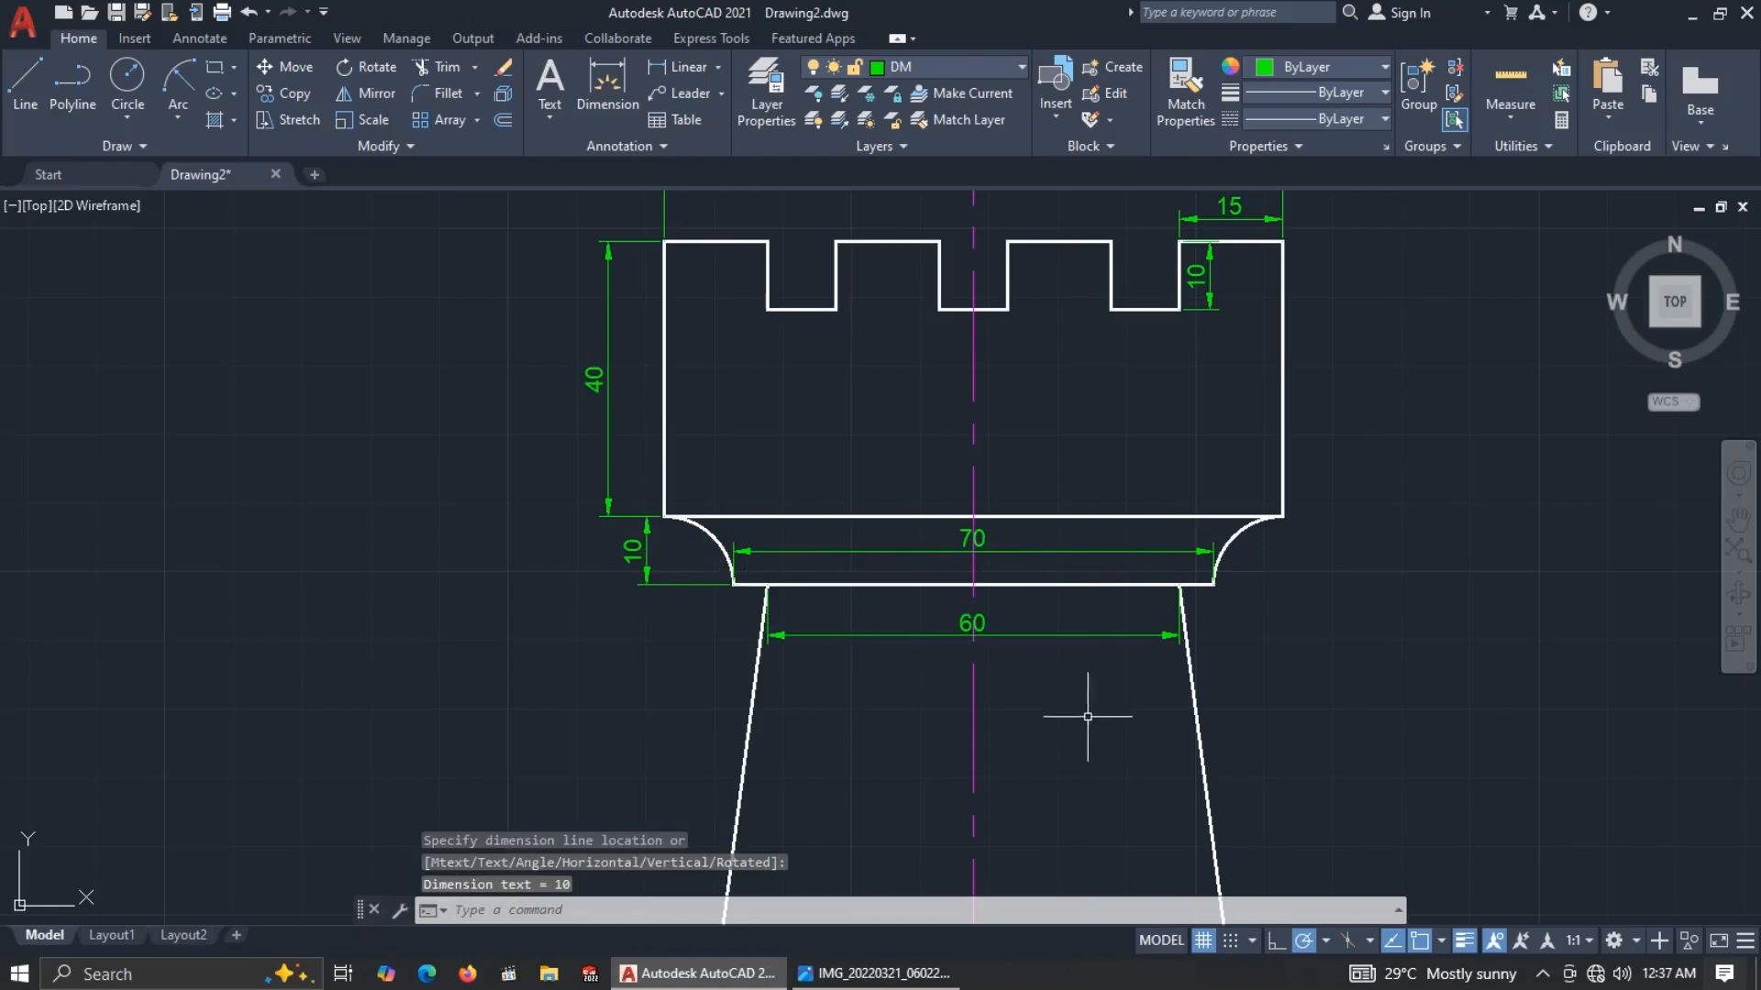
# Add a vertical linear dimension from the collar's lower left corner to the base's bottom left corner, placed outside the profile.
pyautogui.moveTo(1101, 794)
pyautogui.mouseDown(button='middle')
pyautogui.moveTo(1028, 852)
pyautogui.moveTo(1069, 522)
pyautogui.mouseUp(button='middle')
pyautogui.scroll(-2, 1090, 649)
pyautogui.scroll(-2, 1061, 586)
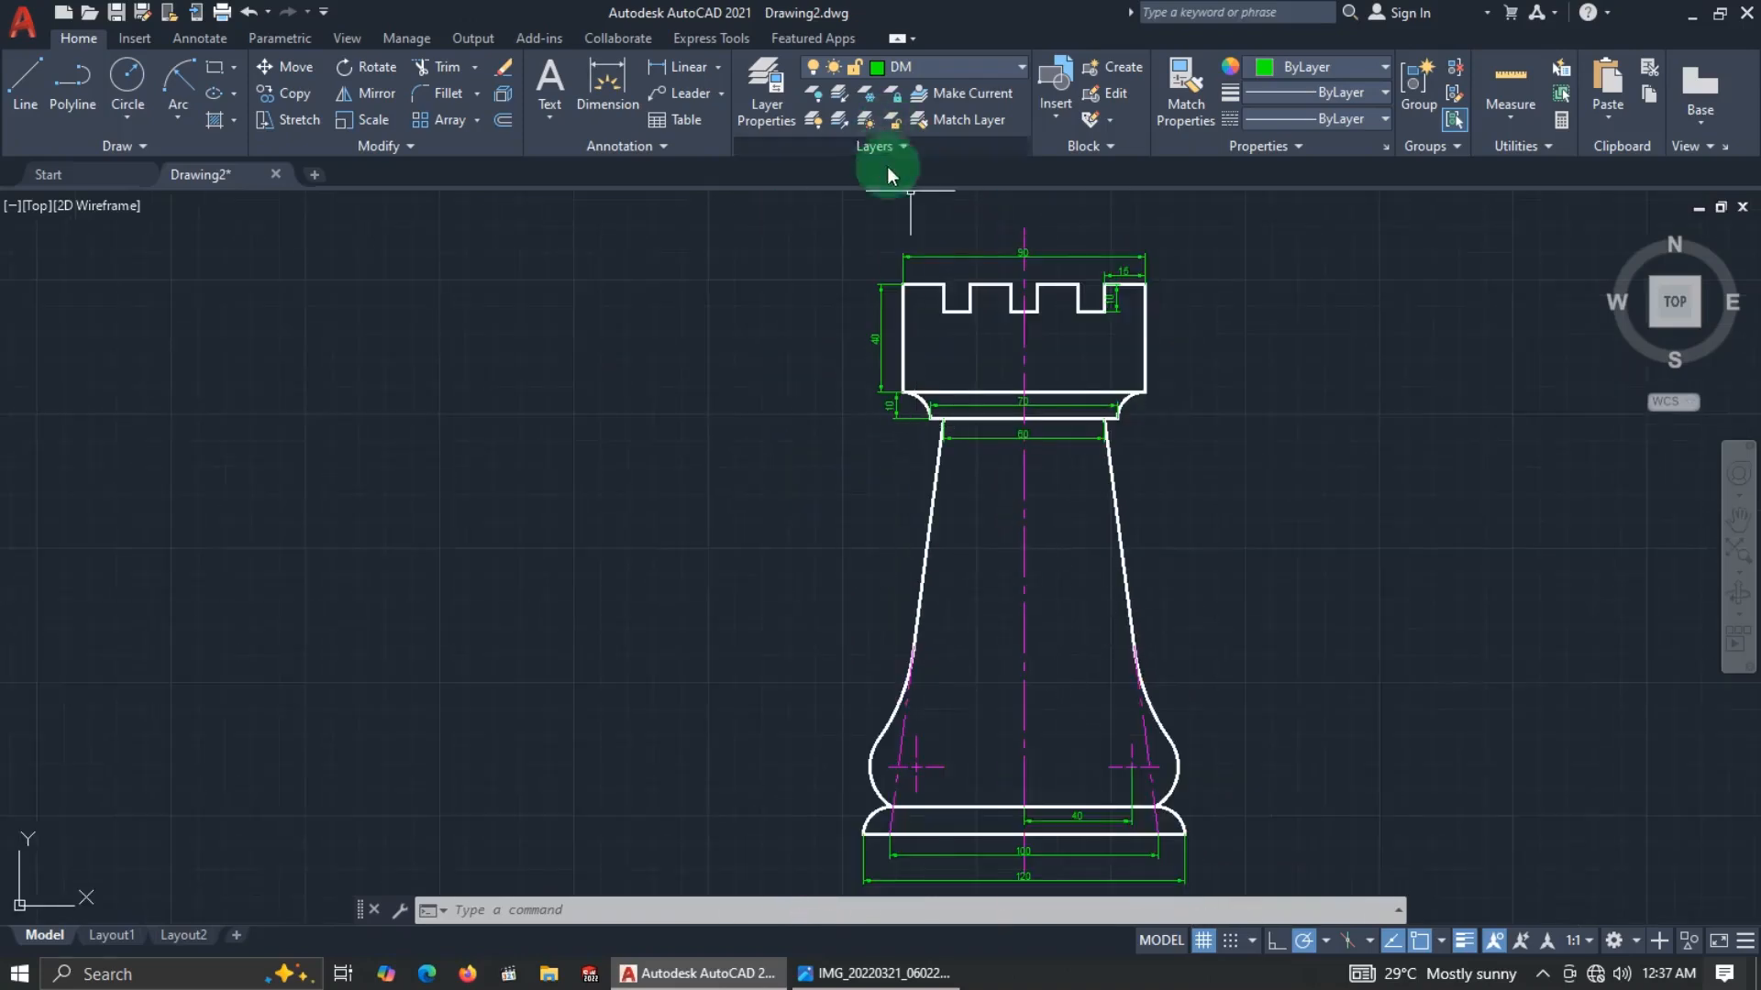
pyautogui.press('Return')
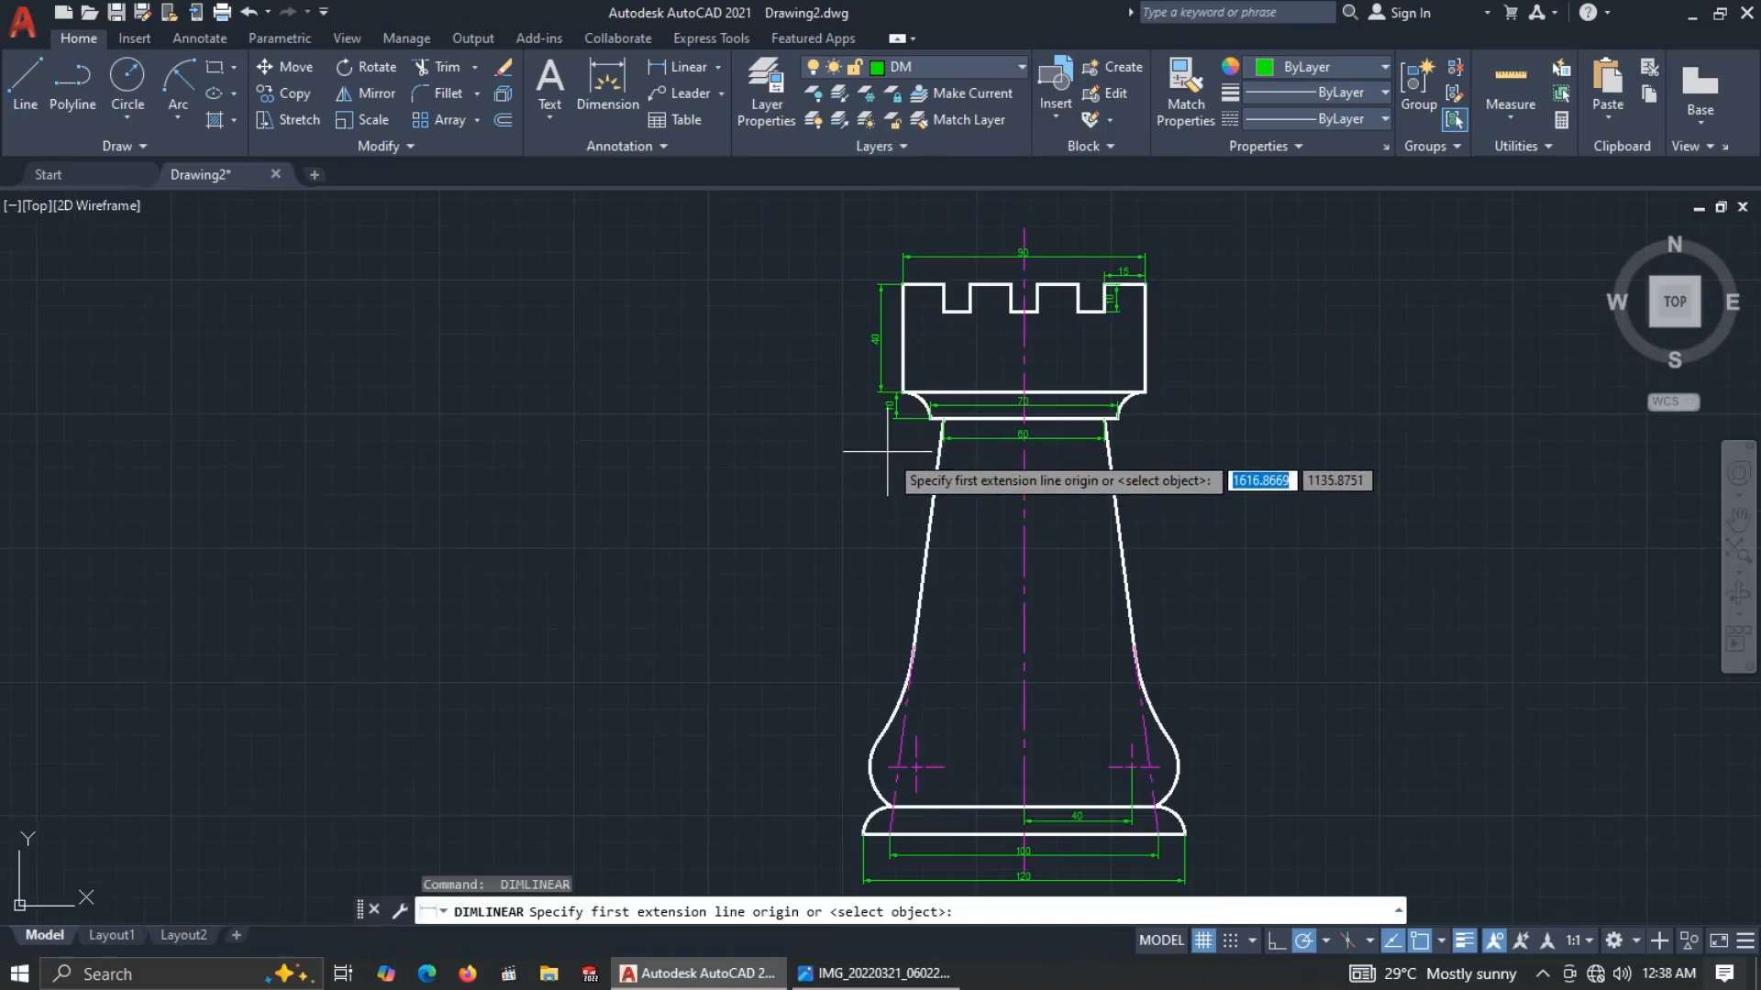
pyautogui.hotkey('alt', 'Tab')
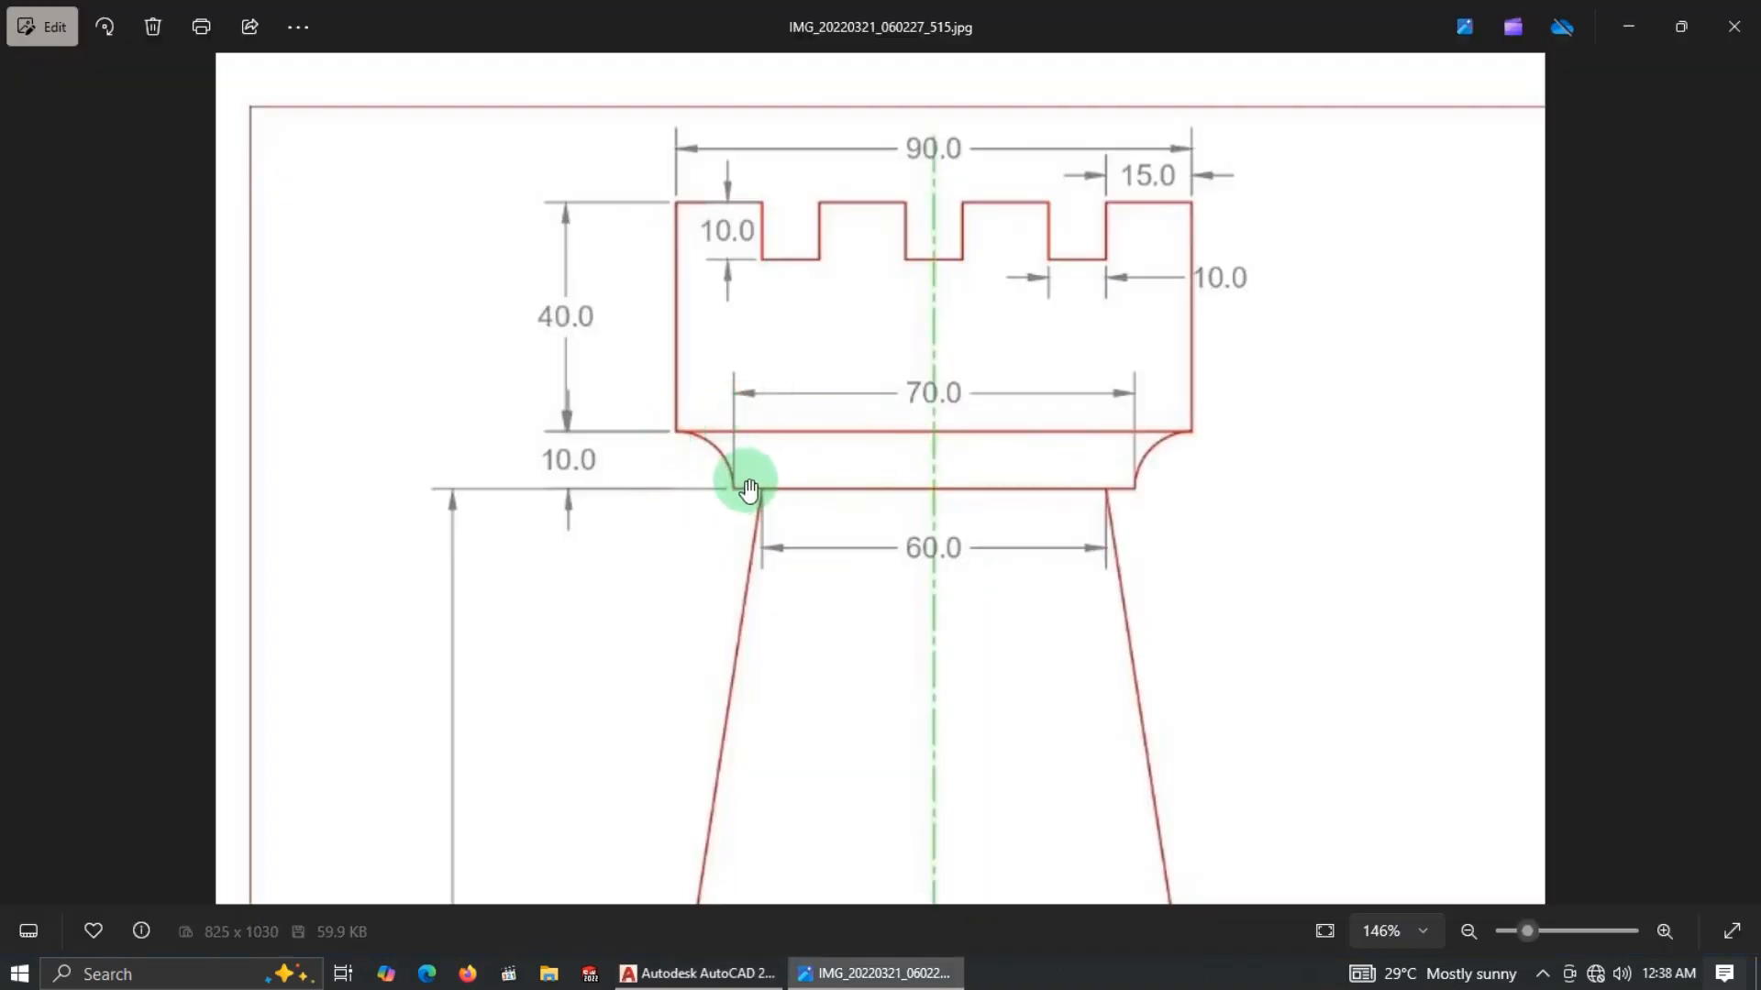
pyautogui.scroll(-5, 750, 488)
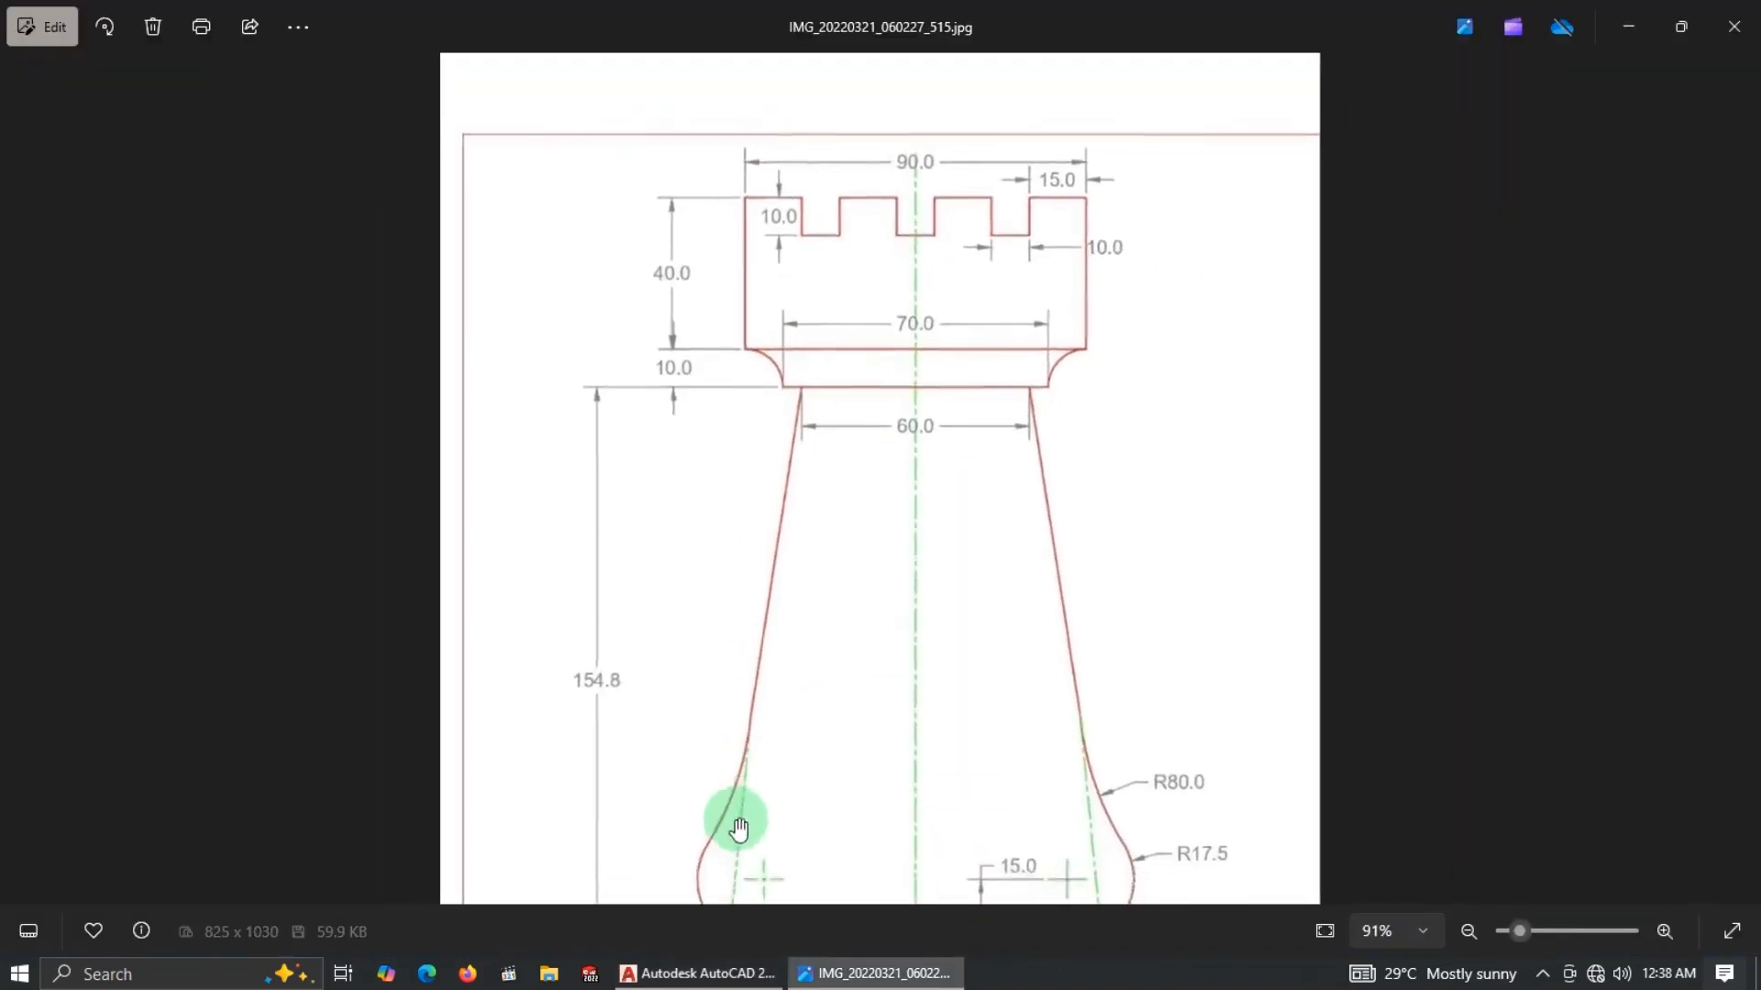
pyautogui.hotkey('alt', 'Tab')
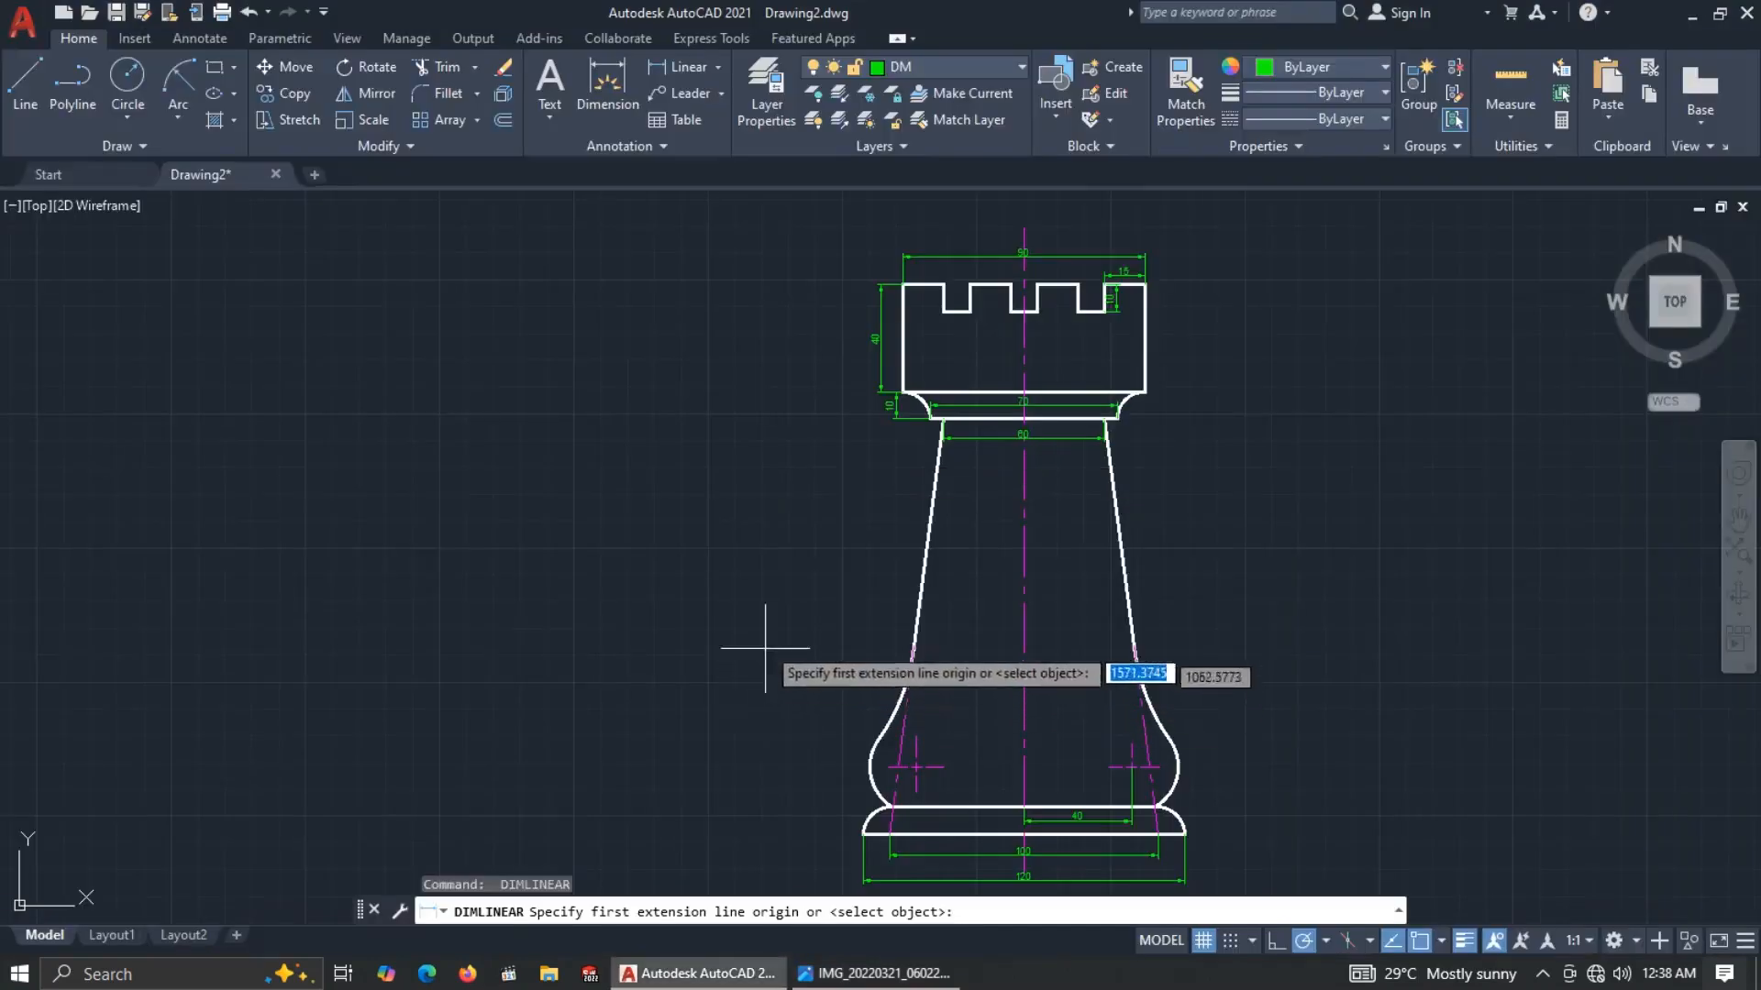
pyautogui.scroll(4, 936, 330)
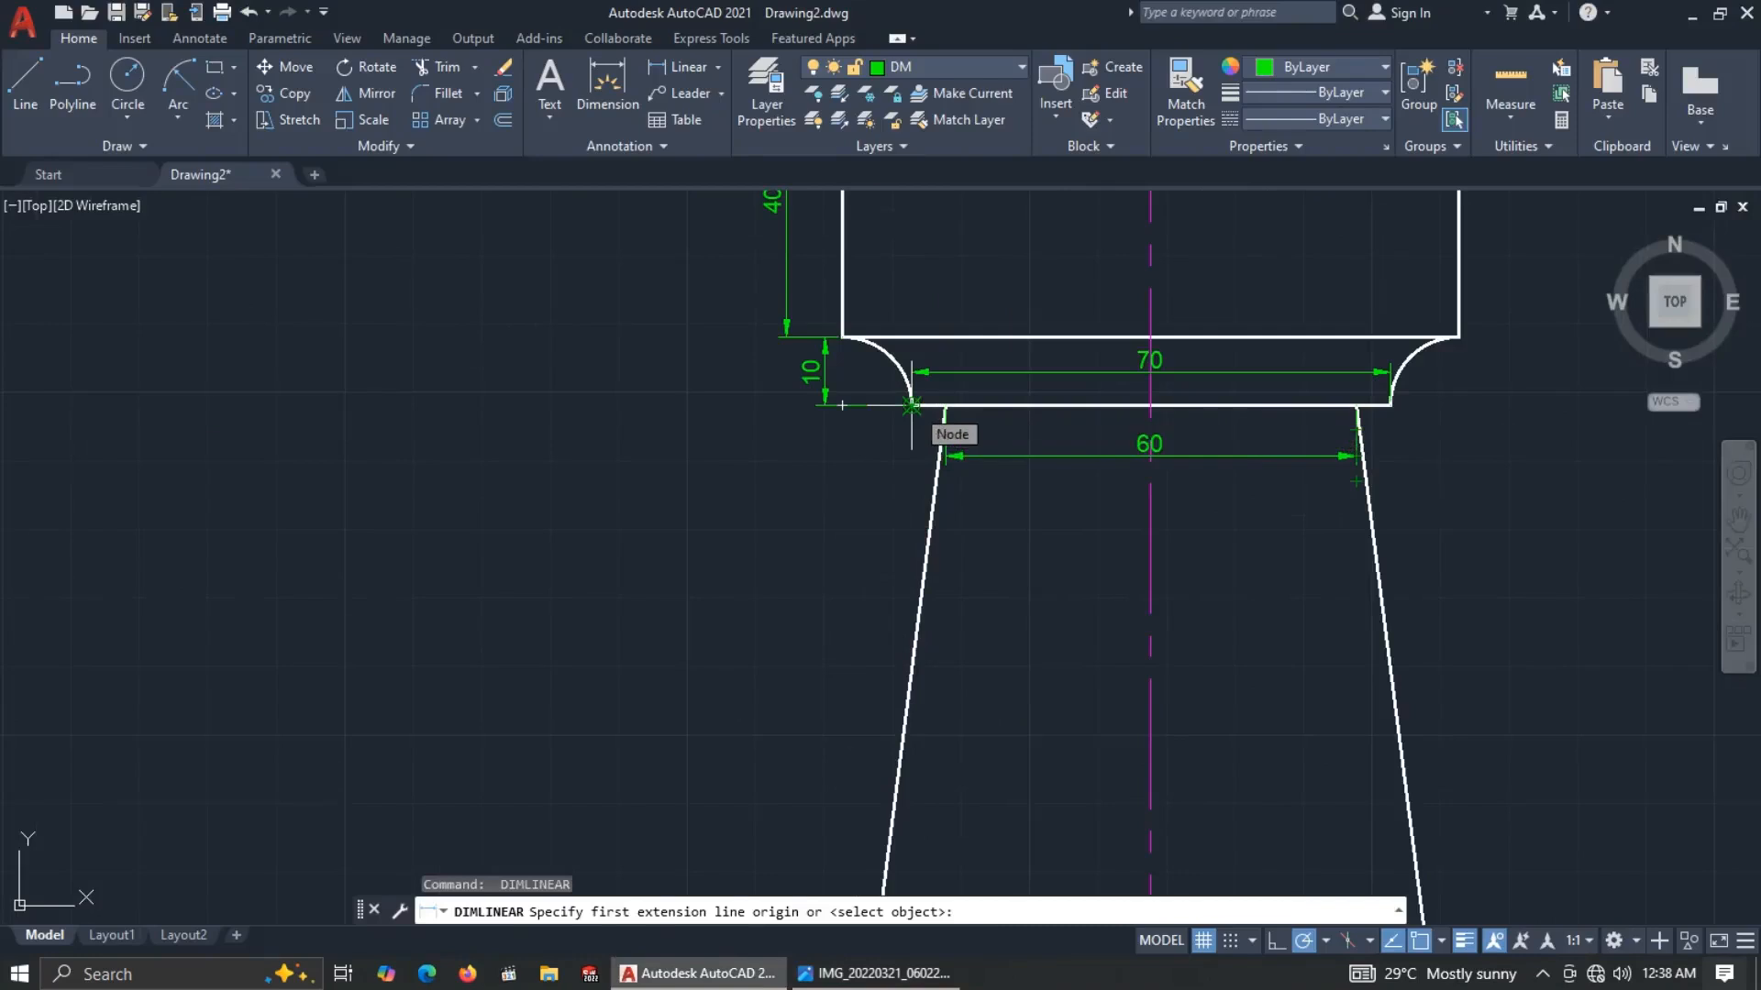
pyautogui.click(911, 404)
pyautogui.scroll(-6, 912, 408)
pyautogui.scroll(5, 905, 550)
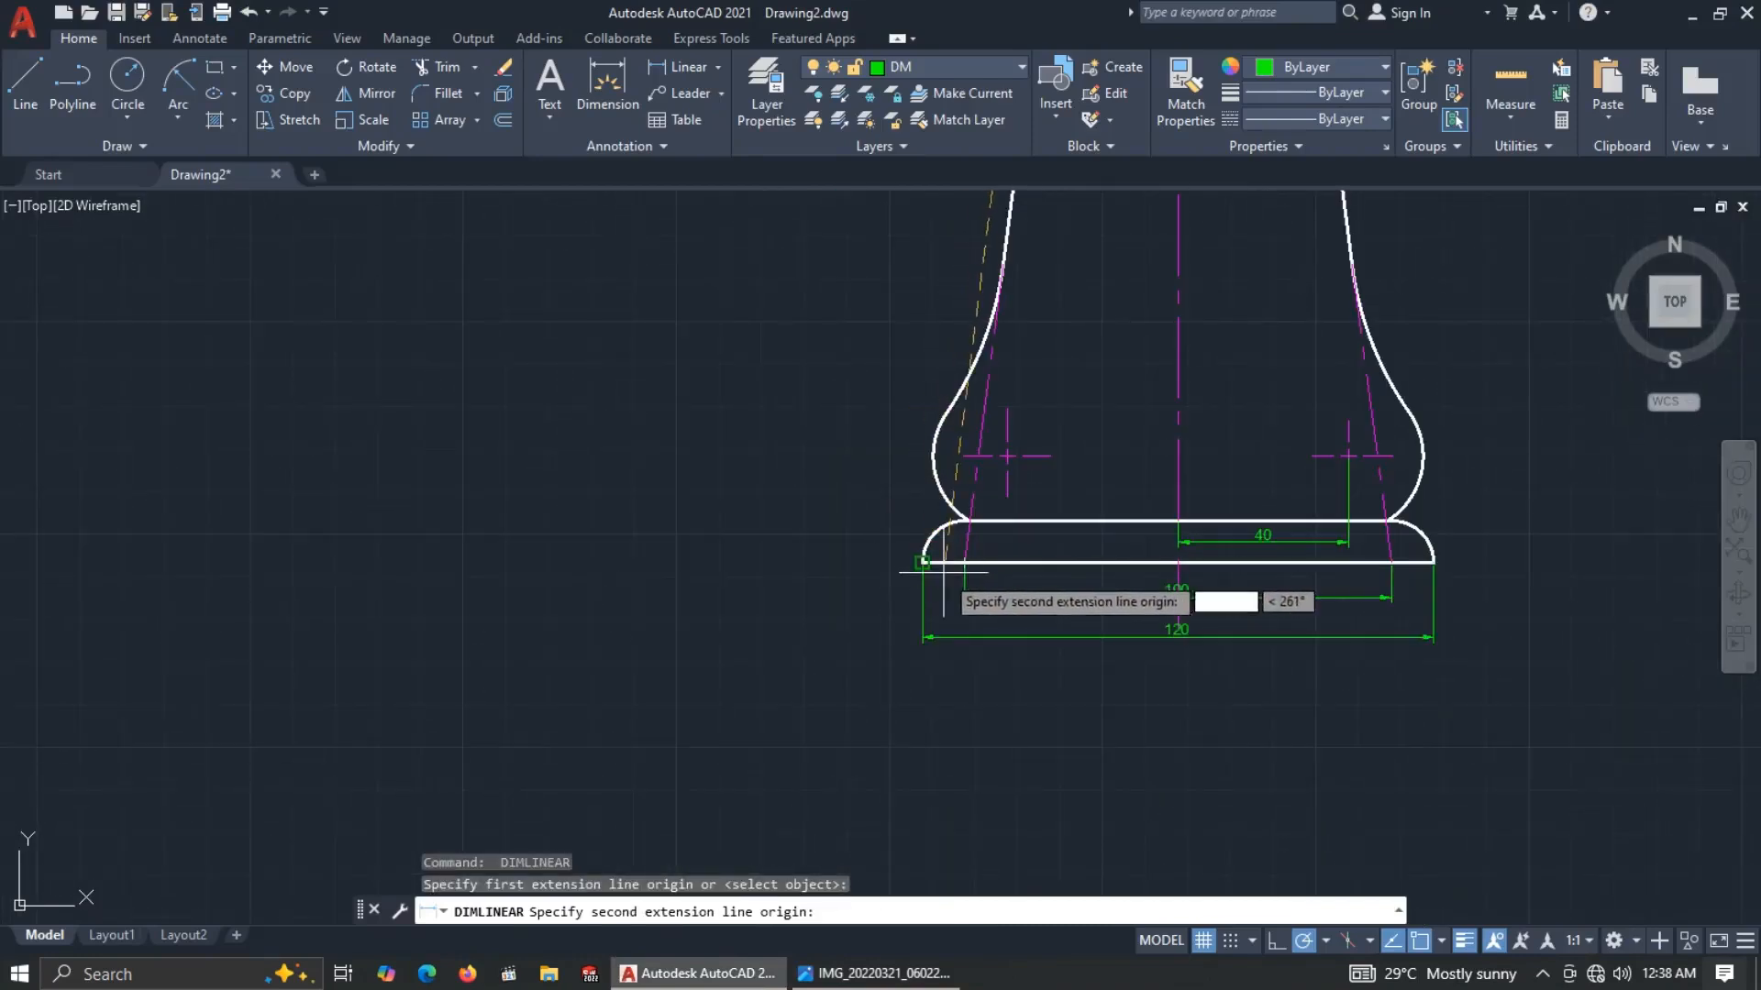
pyautogui.click(922, 561)
pyautogui.scroll(-2, 872, 511)
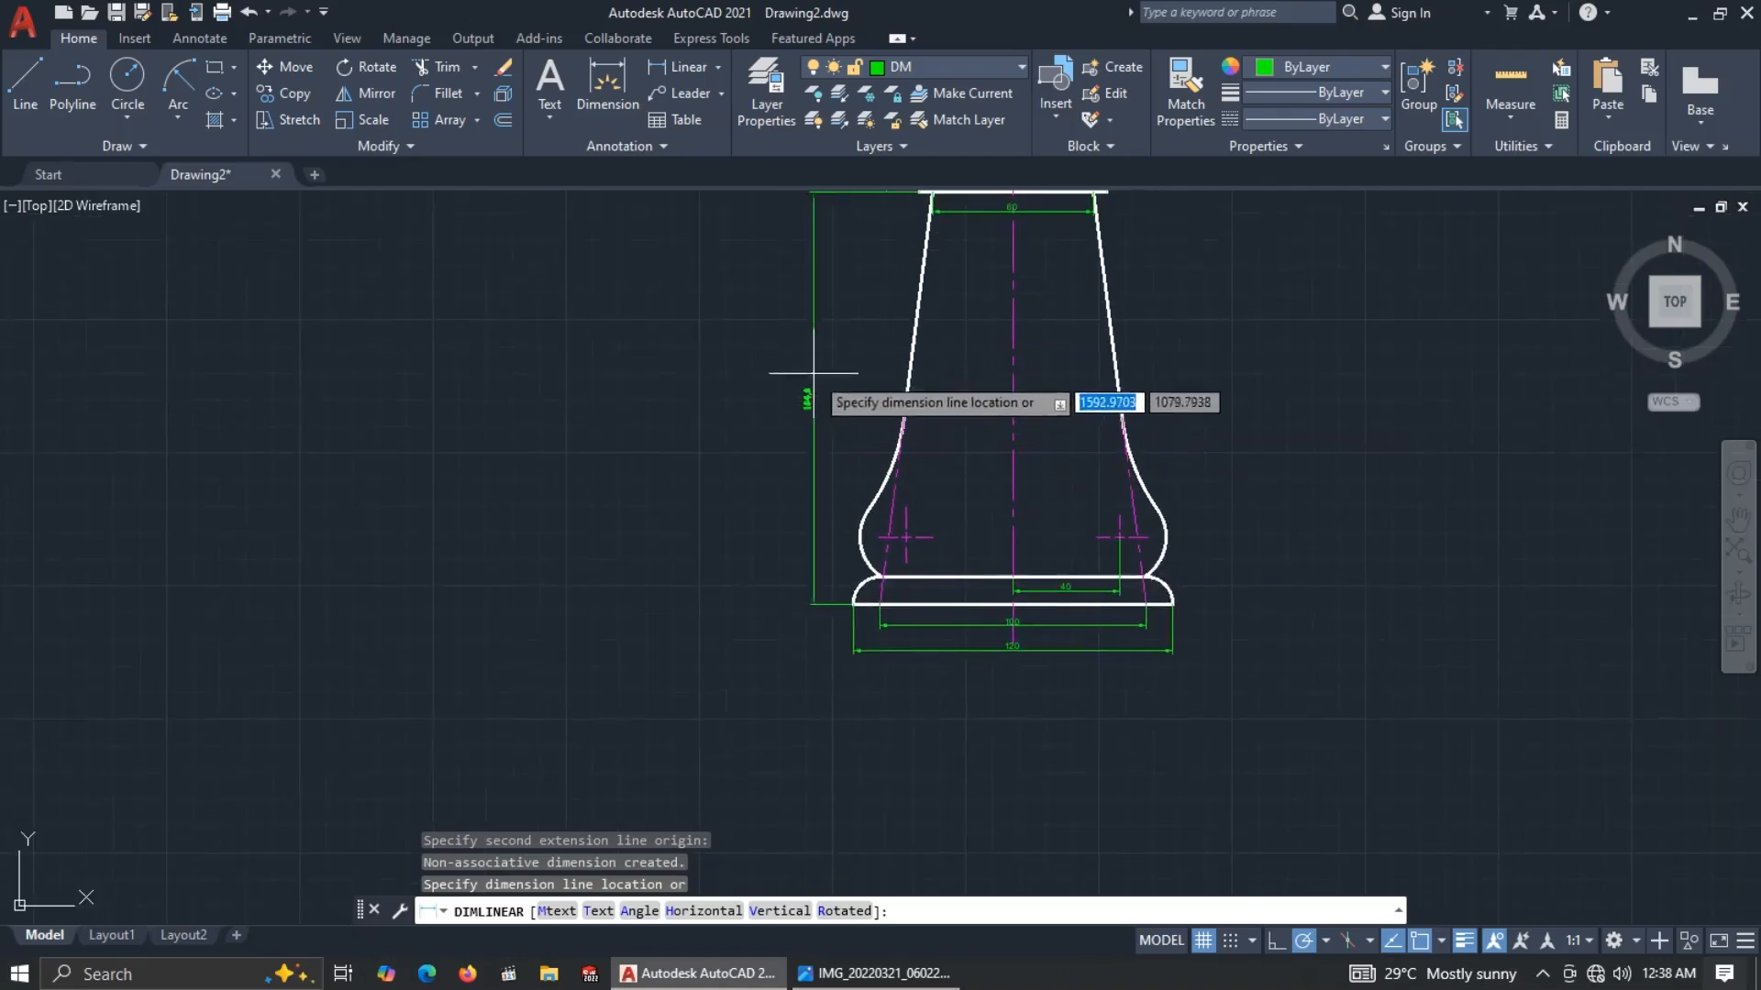
pyautogui.click(841, 358)
# Consult the reference image, then dimension the base's vertical height at its right end, placed just outside the rounded edge.
pyautogui.hotkey('alt', 'Tab')
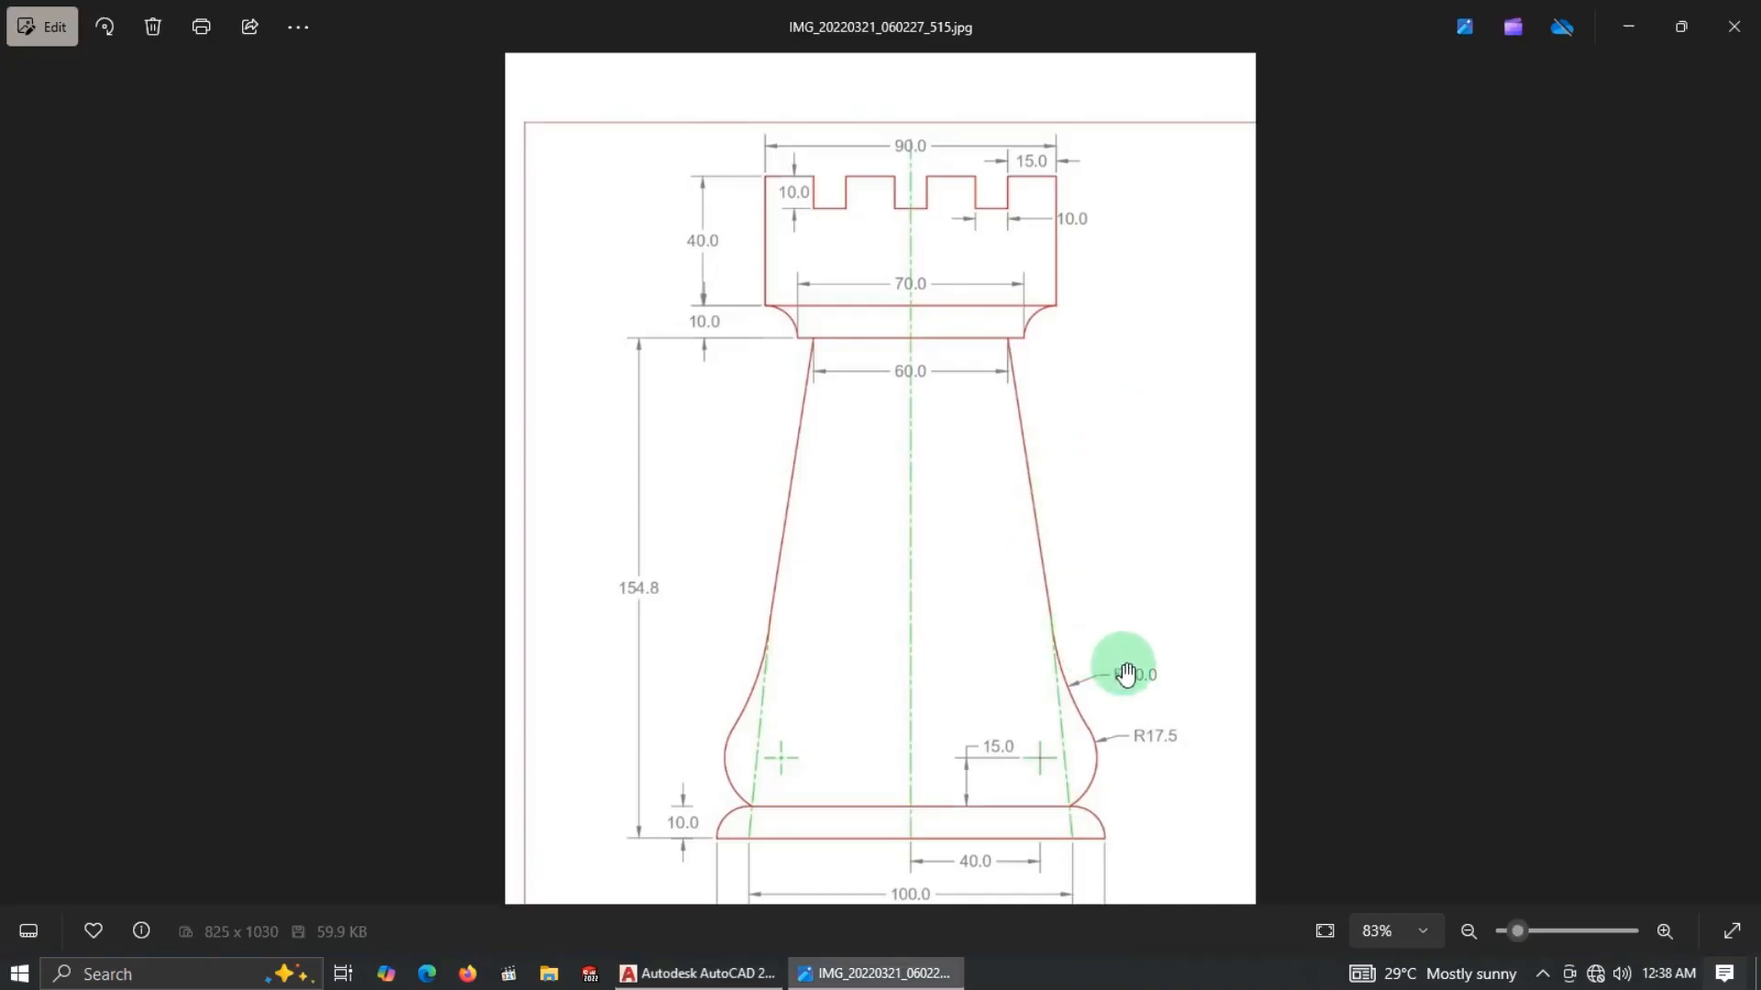
pyautogui.hotkey('alt', 'Tab')
pyautogui.scroll(2, 1189, 555)
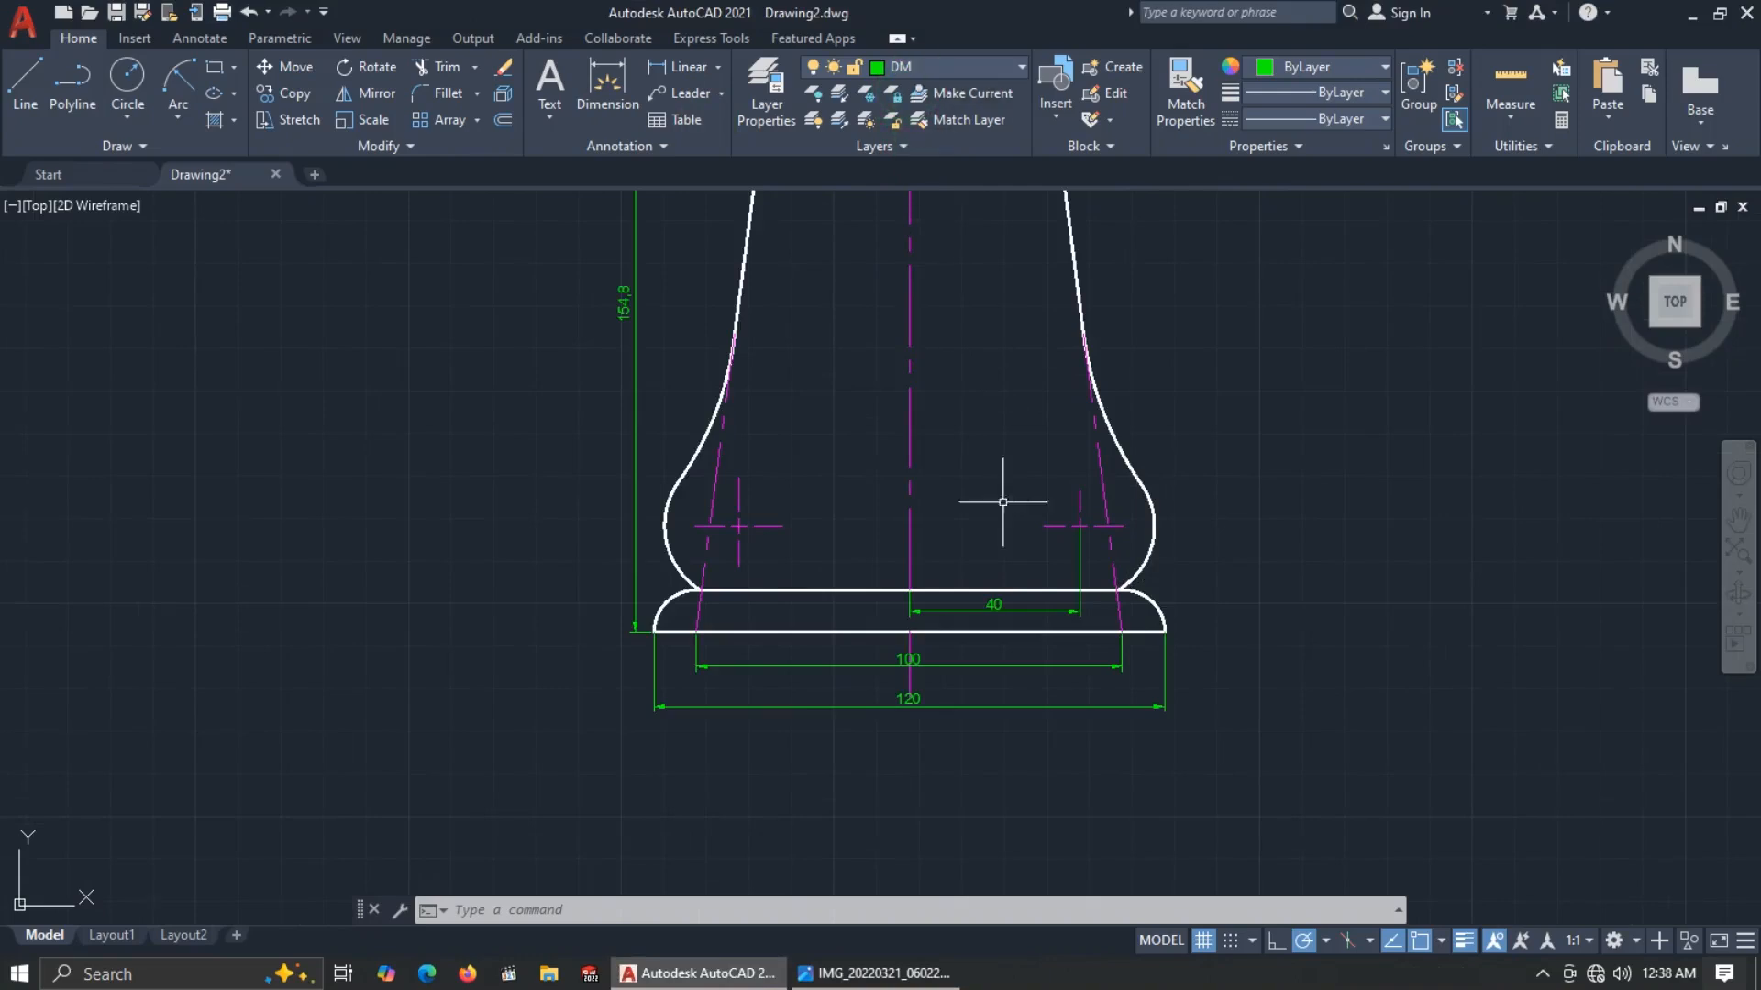
pyautogui.press('Return')
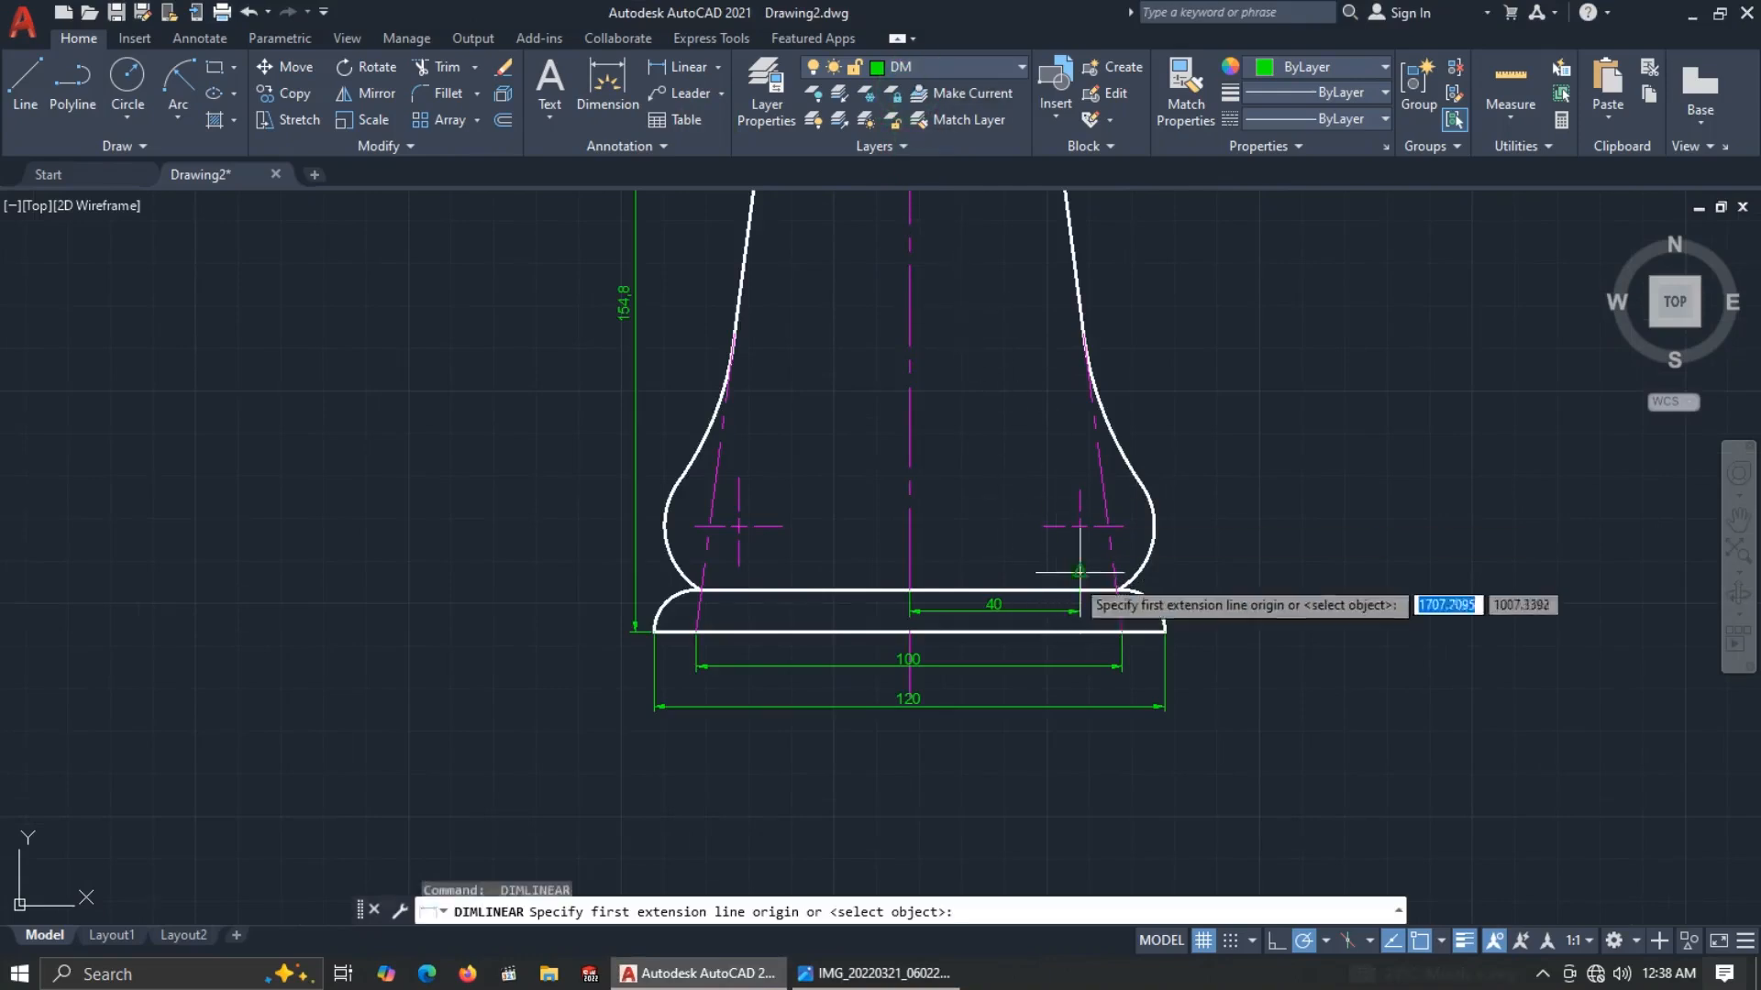
pyautogui.click(1127, 591)
pyautogui.click(1165, 631)
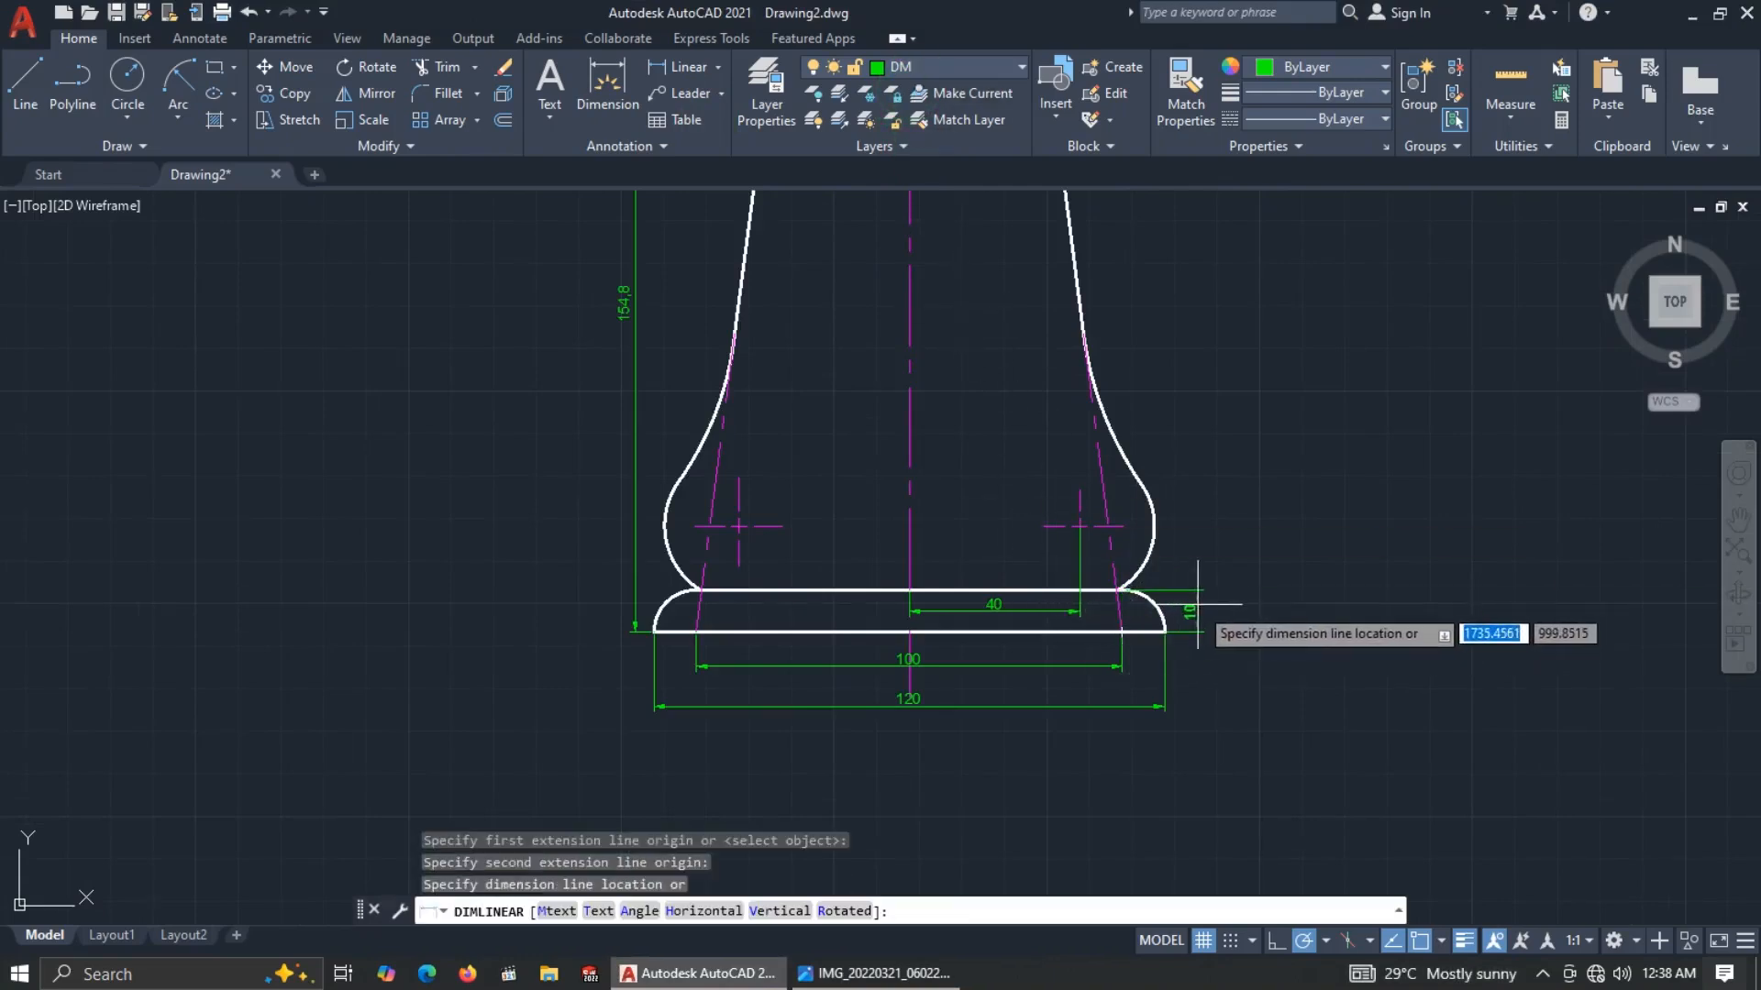
pyautogui.click(1194, 605)
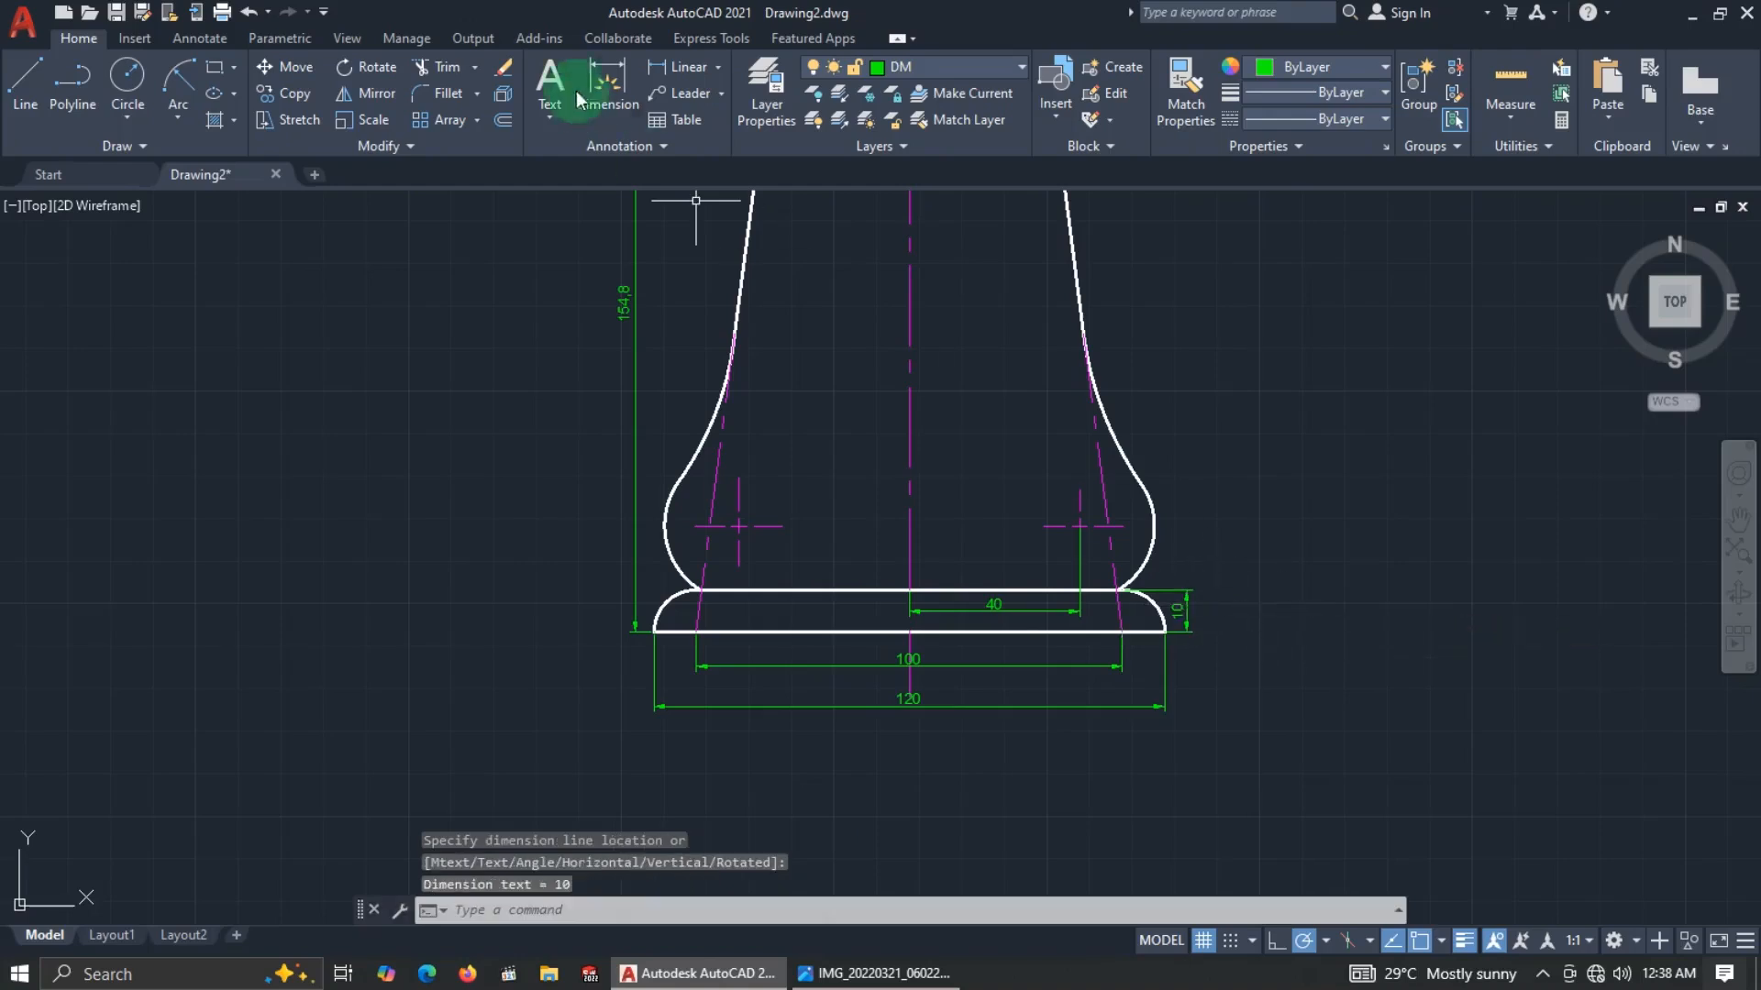
# Add a radius dimension to the large concave arc on the body's right side, with its text outside the profile.
pyautogui.click(718, 68)
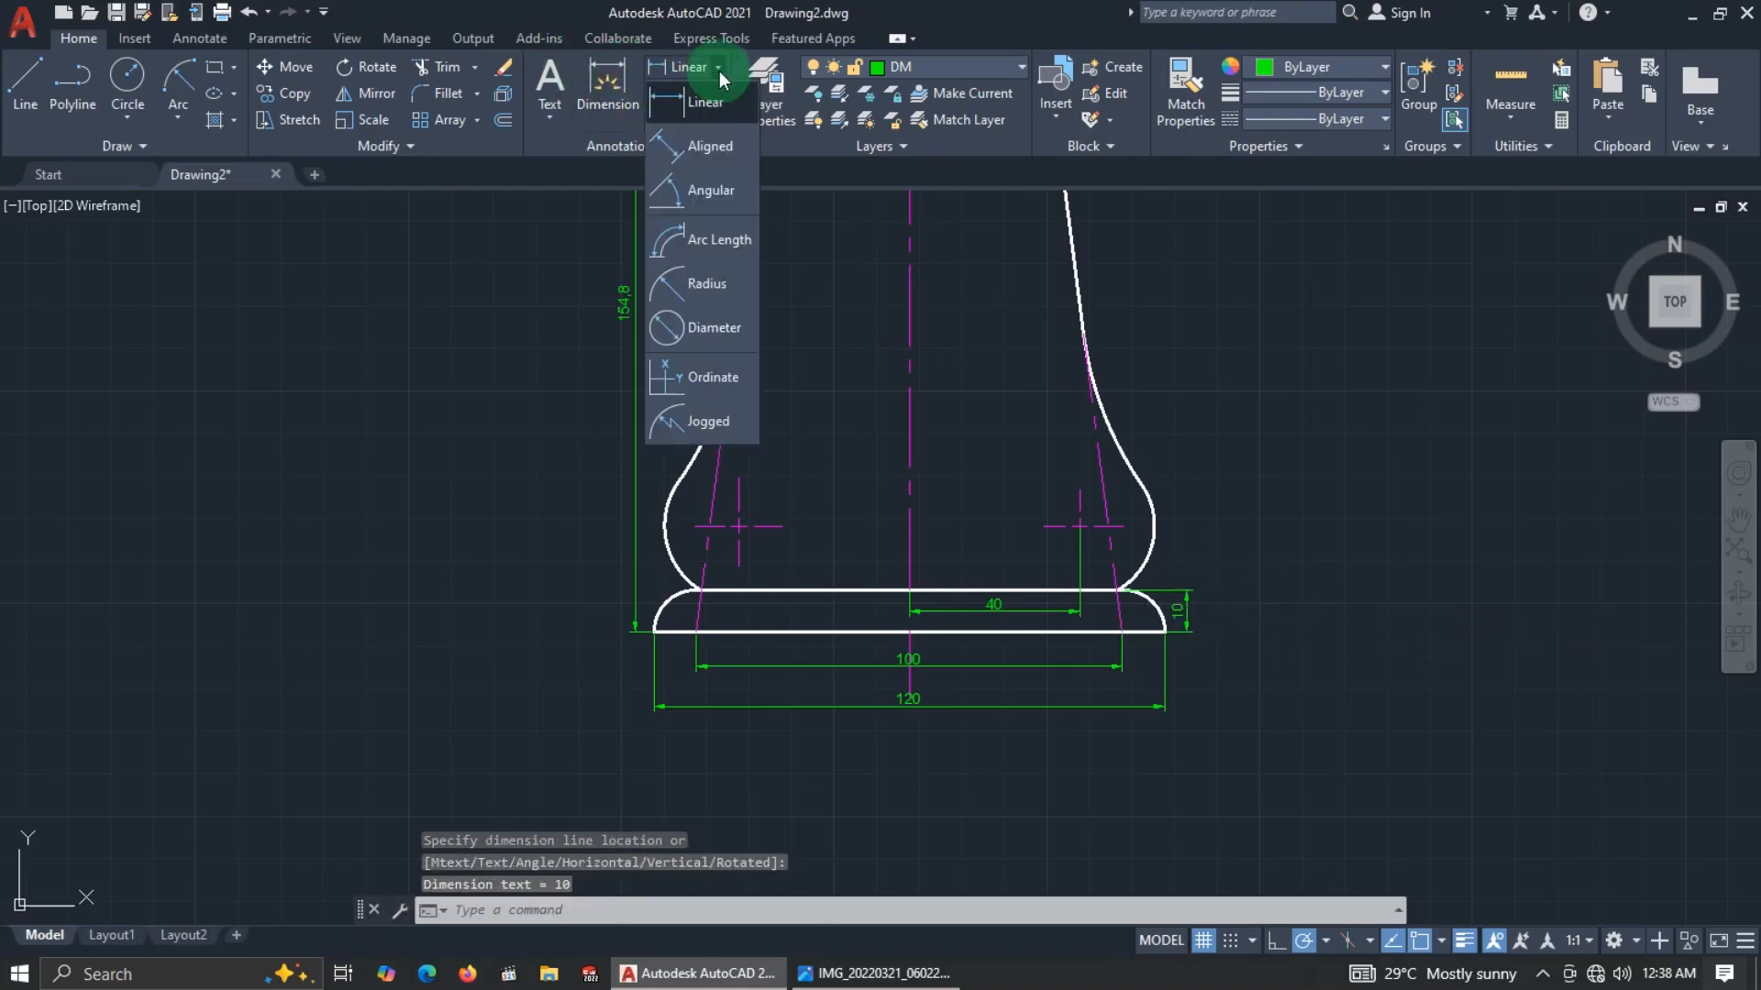
pyautogui.click(707, 282)
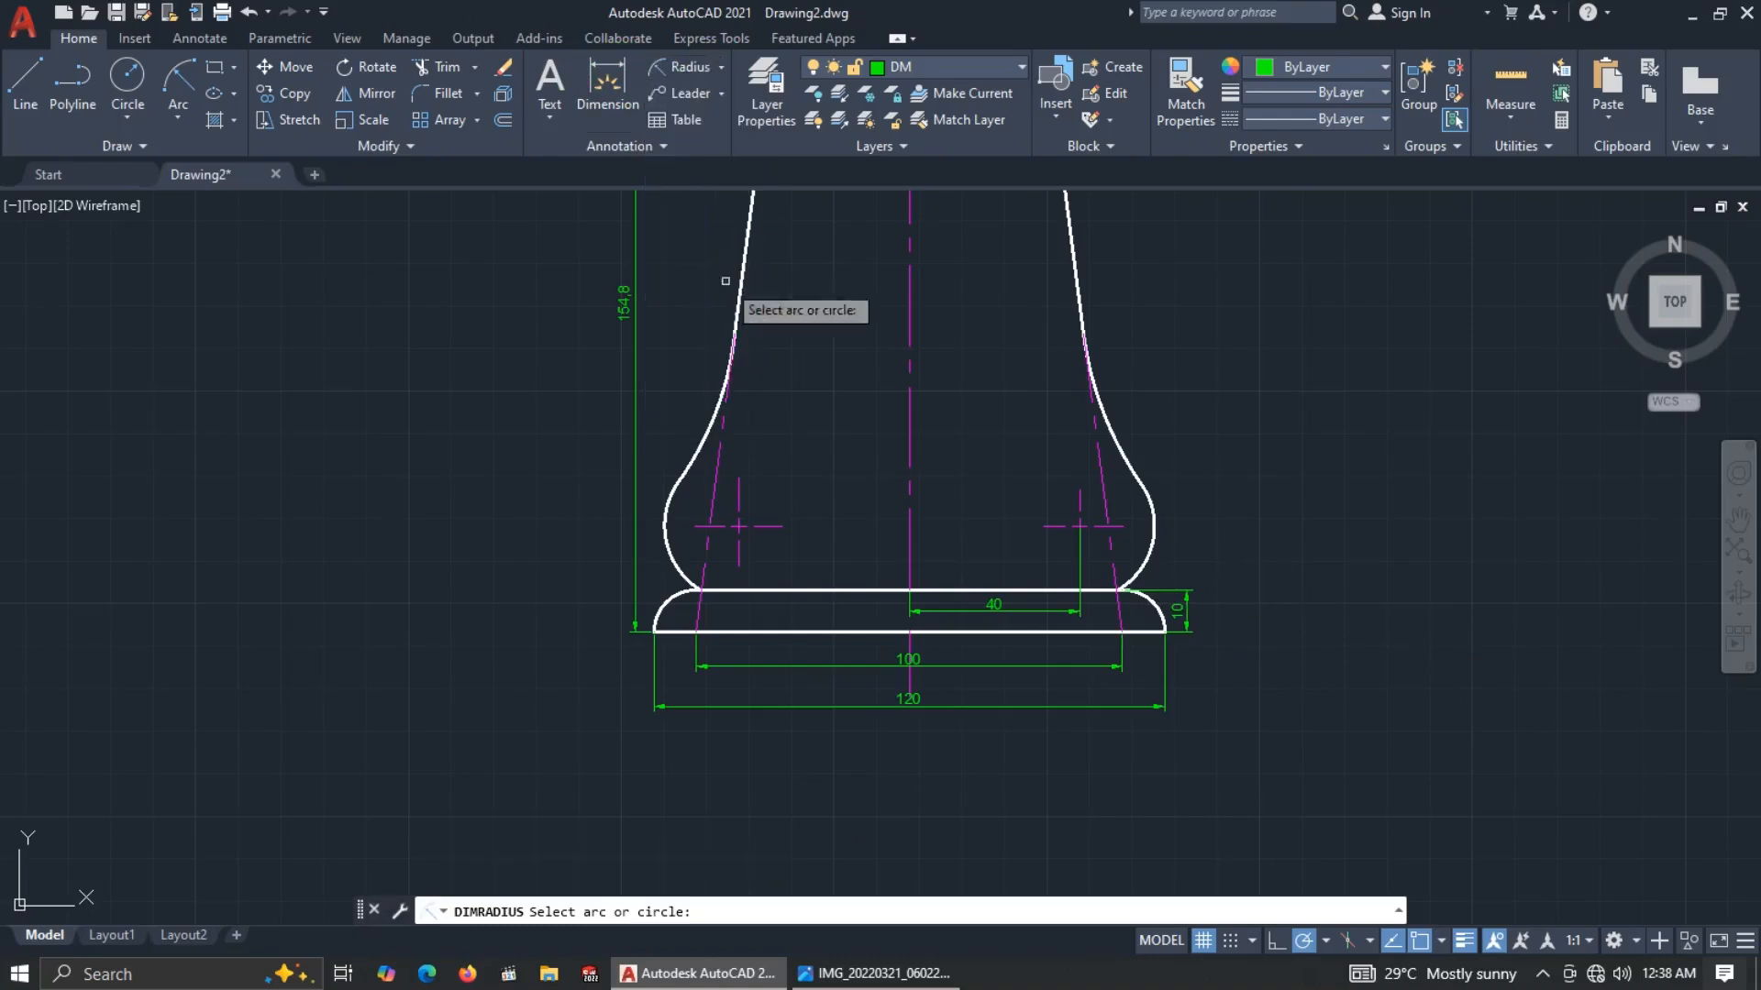
pyautogui.click(1107, 410)
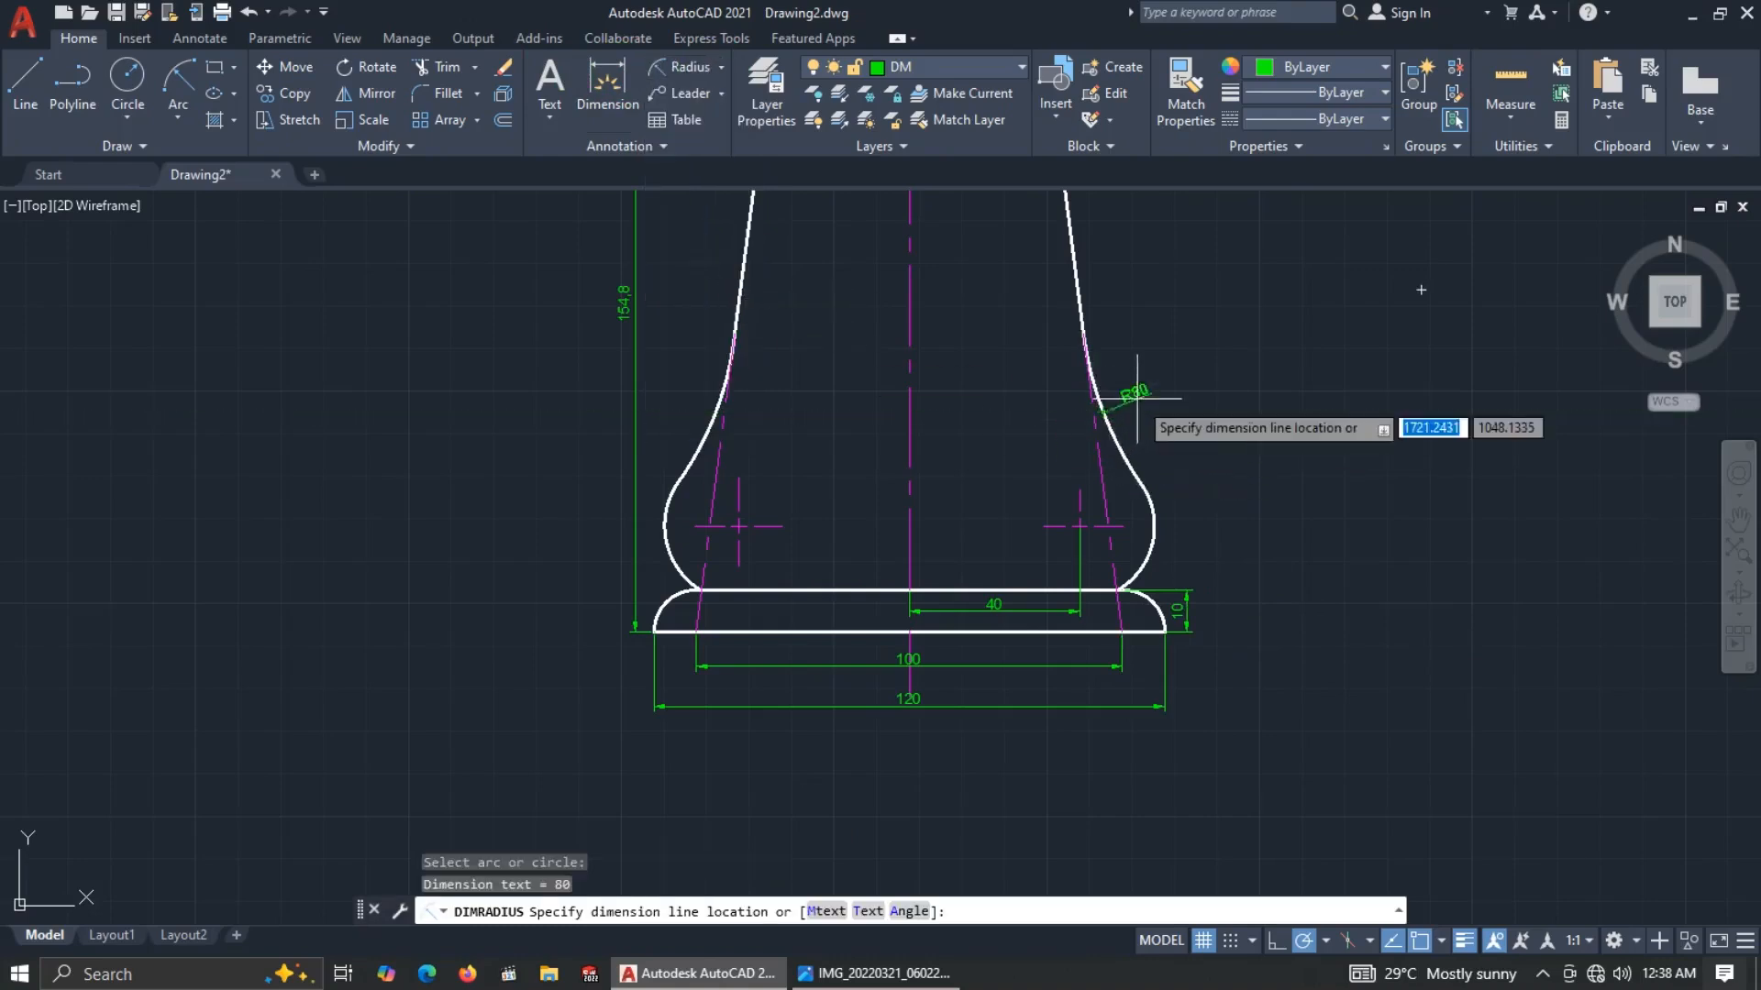
pyautogui.click(1184, 371)
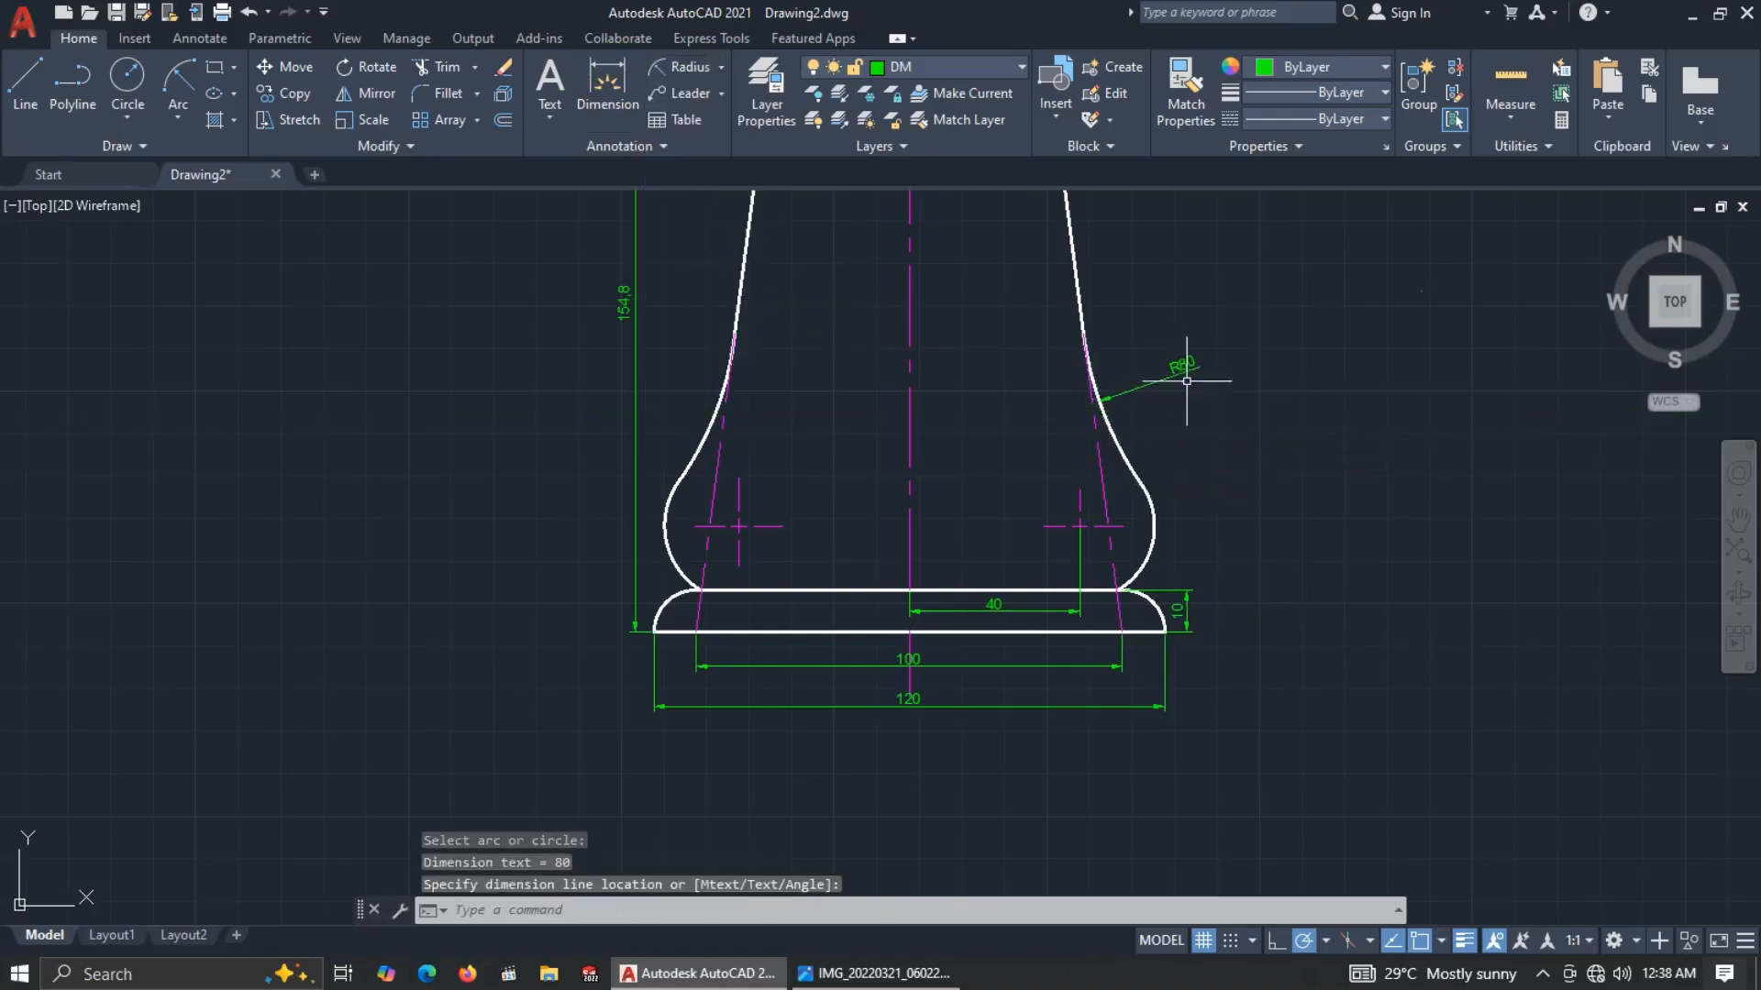
# Add a radius dimension to the small convex arc just above the base's right end, with its text outside the profile.
pyautogui.press('Return')
pyautogui.click(1154, 515)
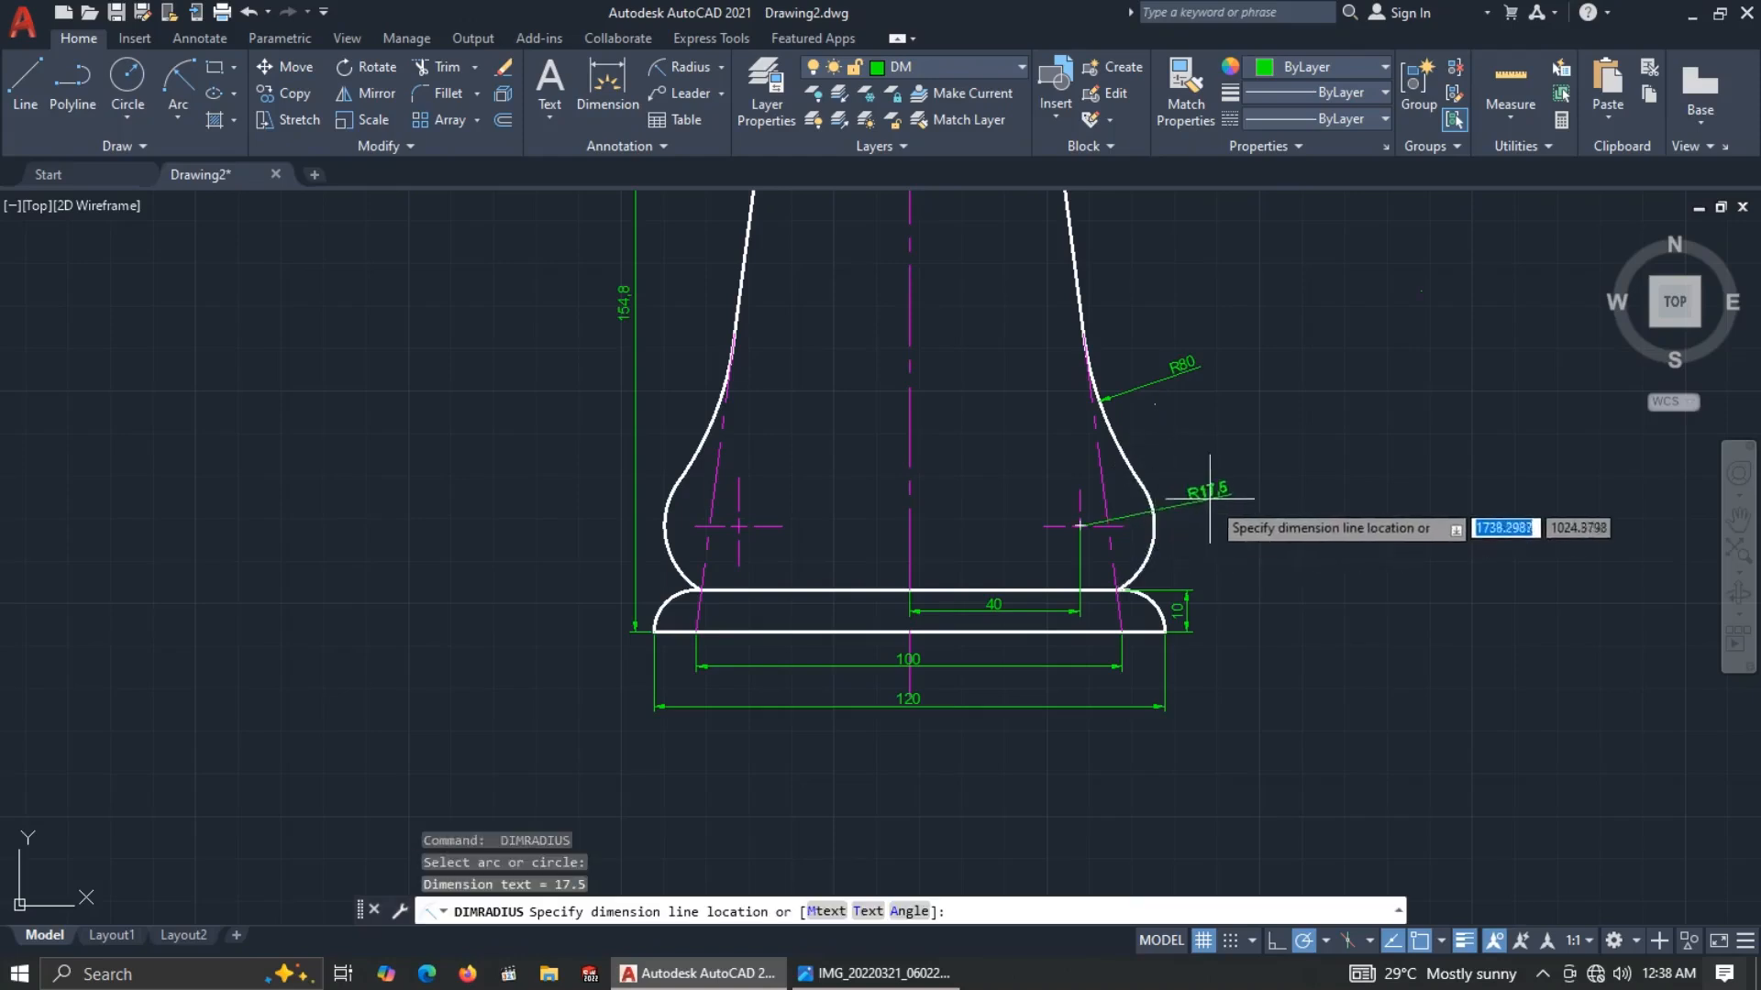
pyautogui.click(1229, 497)
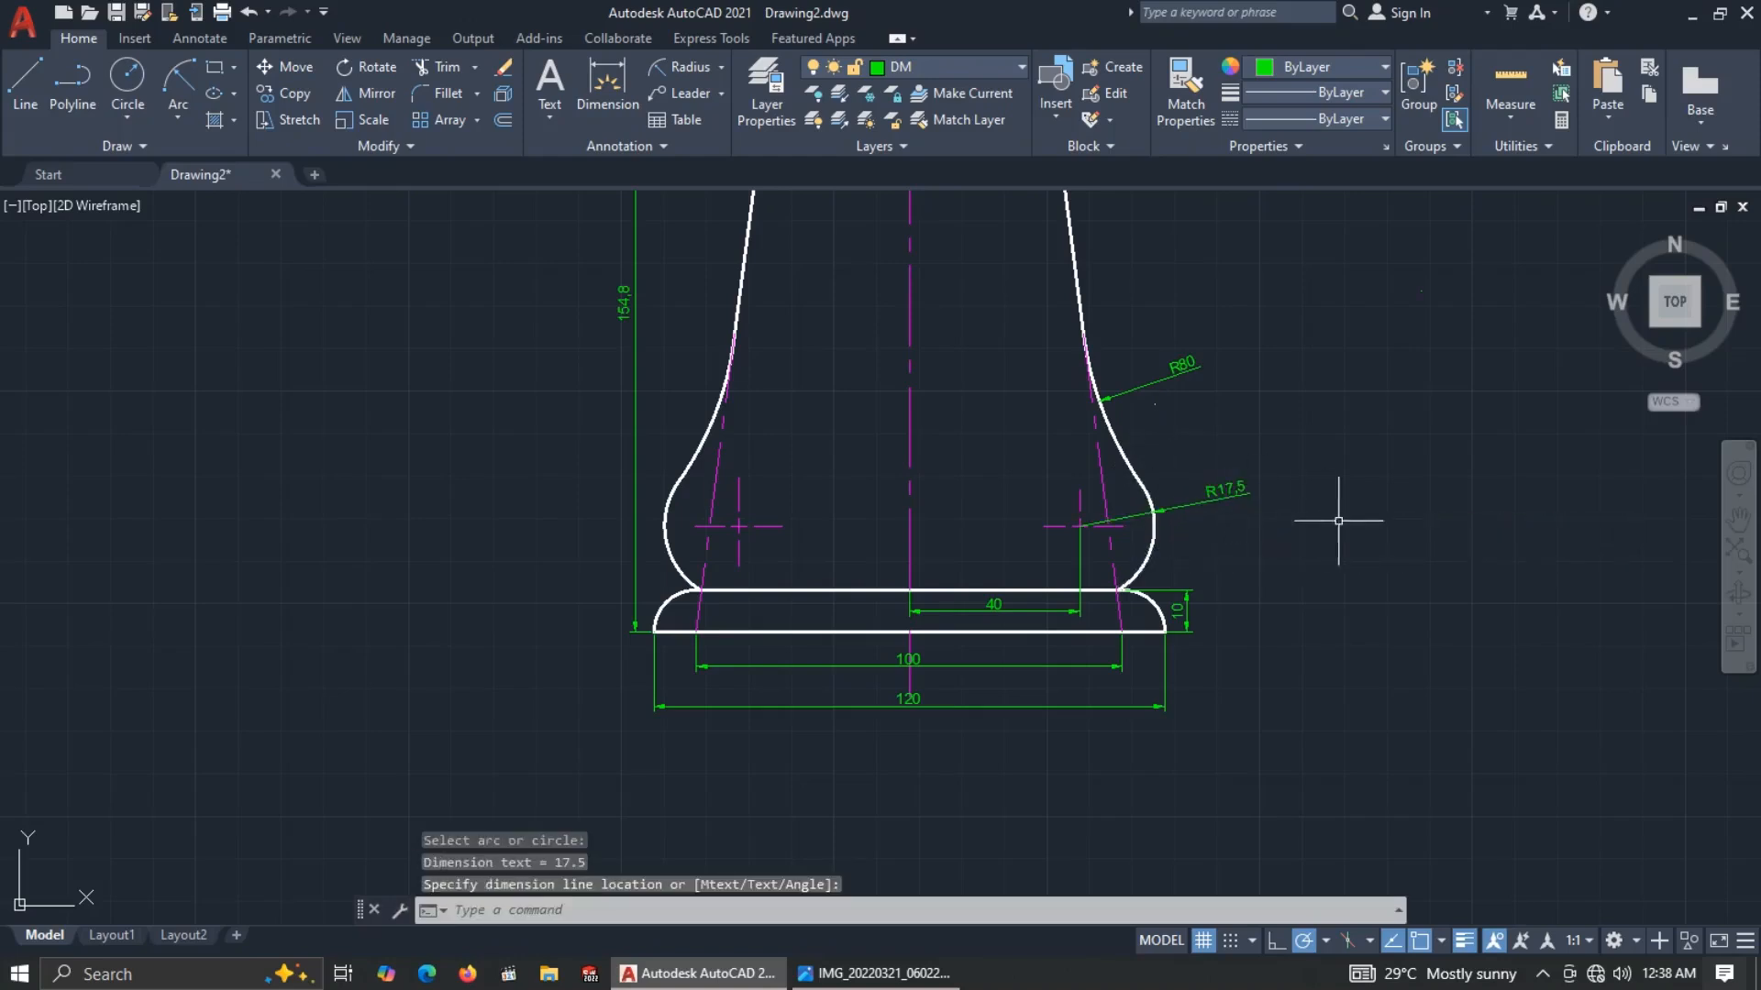
pyautogui.press('Escape')
# Modify the ISO-25 dimension style, setting both the arrow size and the text height to 4.
pyautogui.scroll(-4, 954, 489)
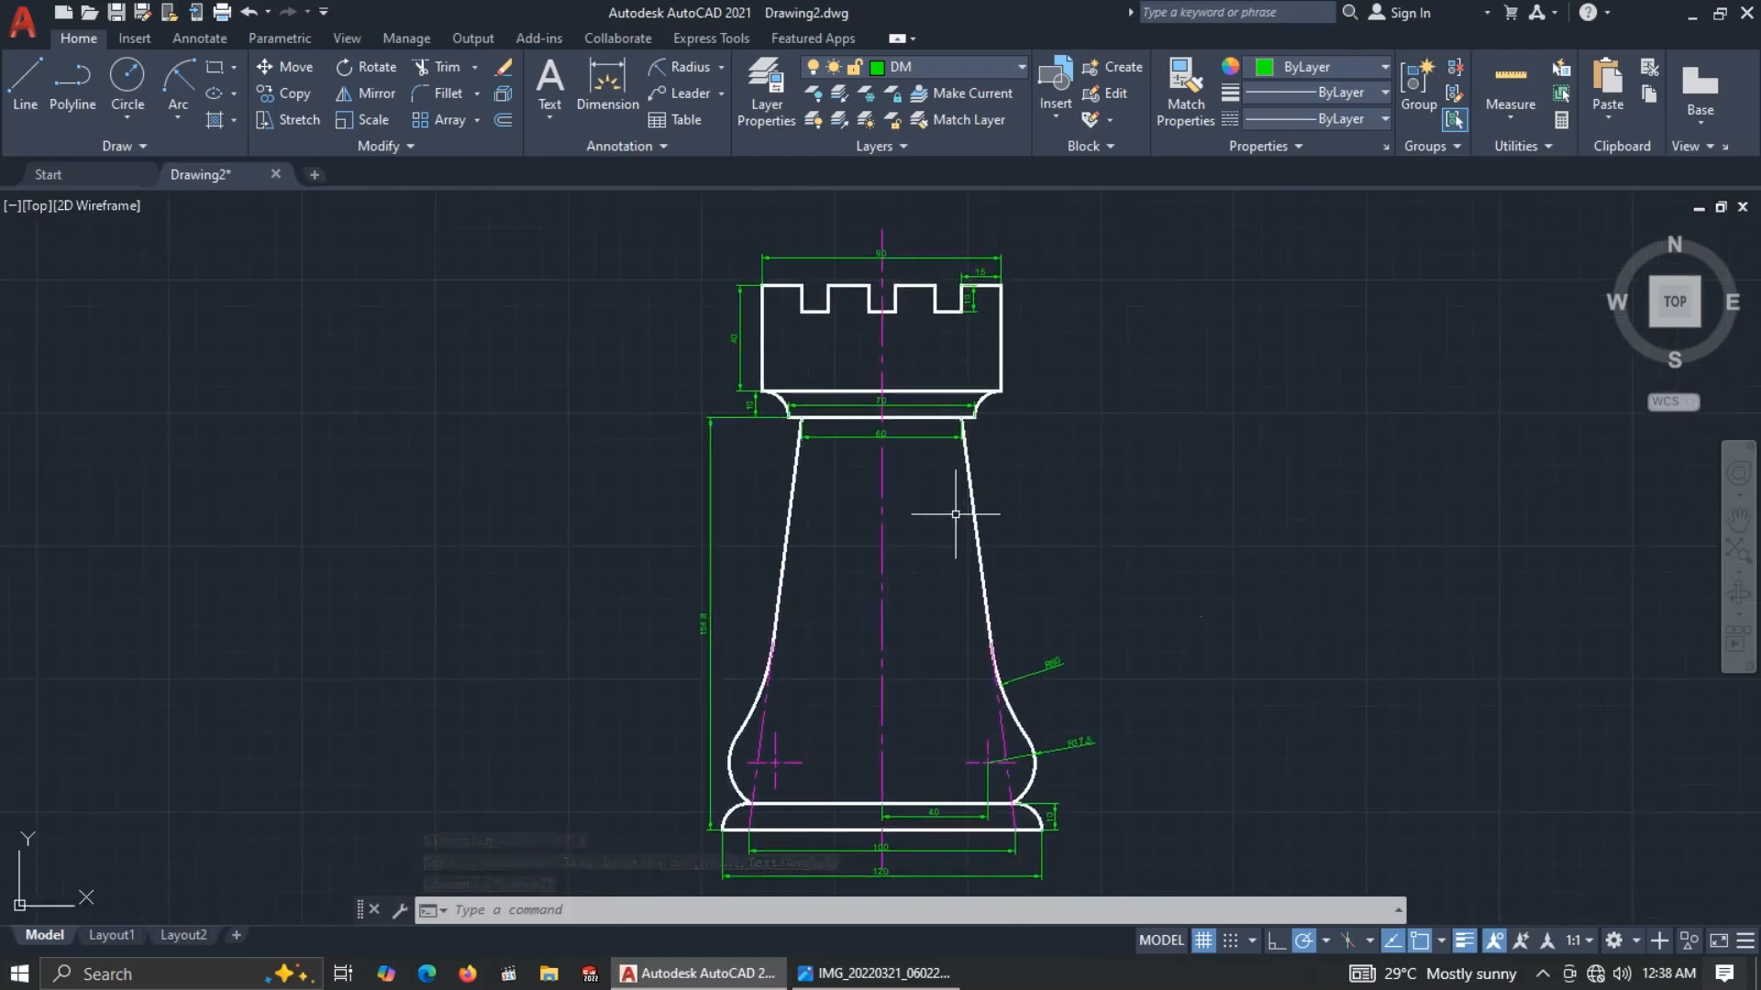
pyautogui.write('d')
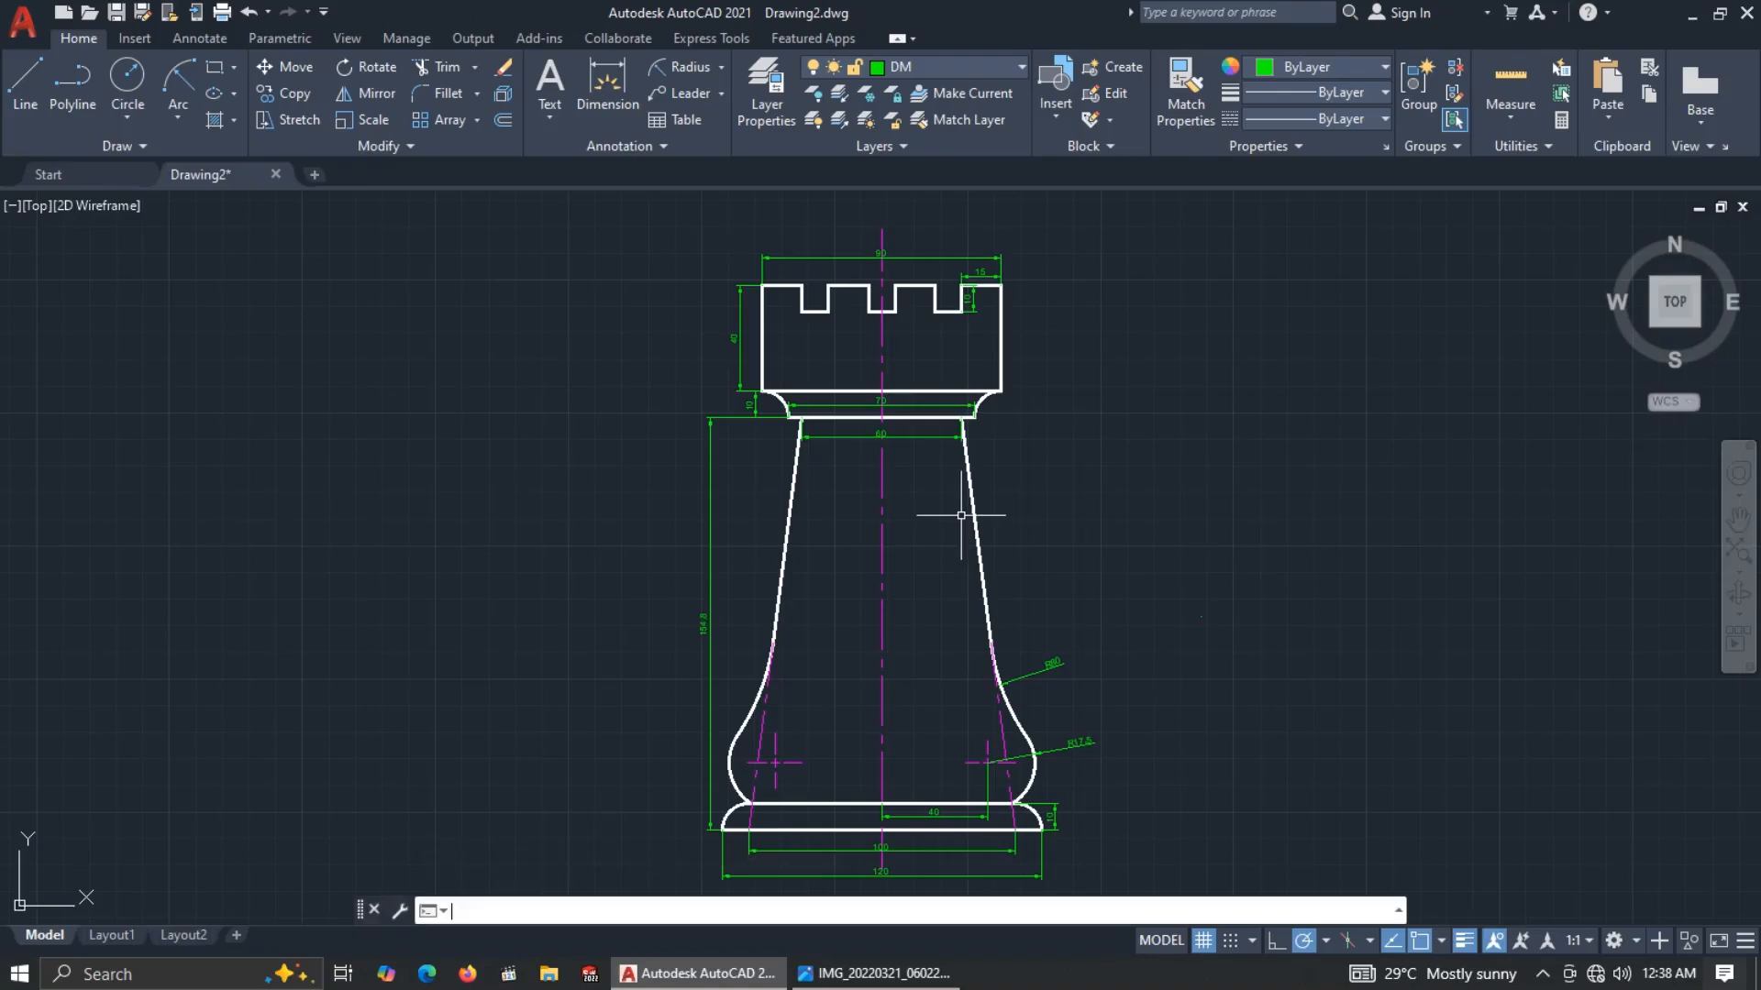
pyautogui.write('d')
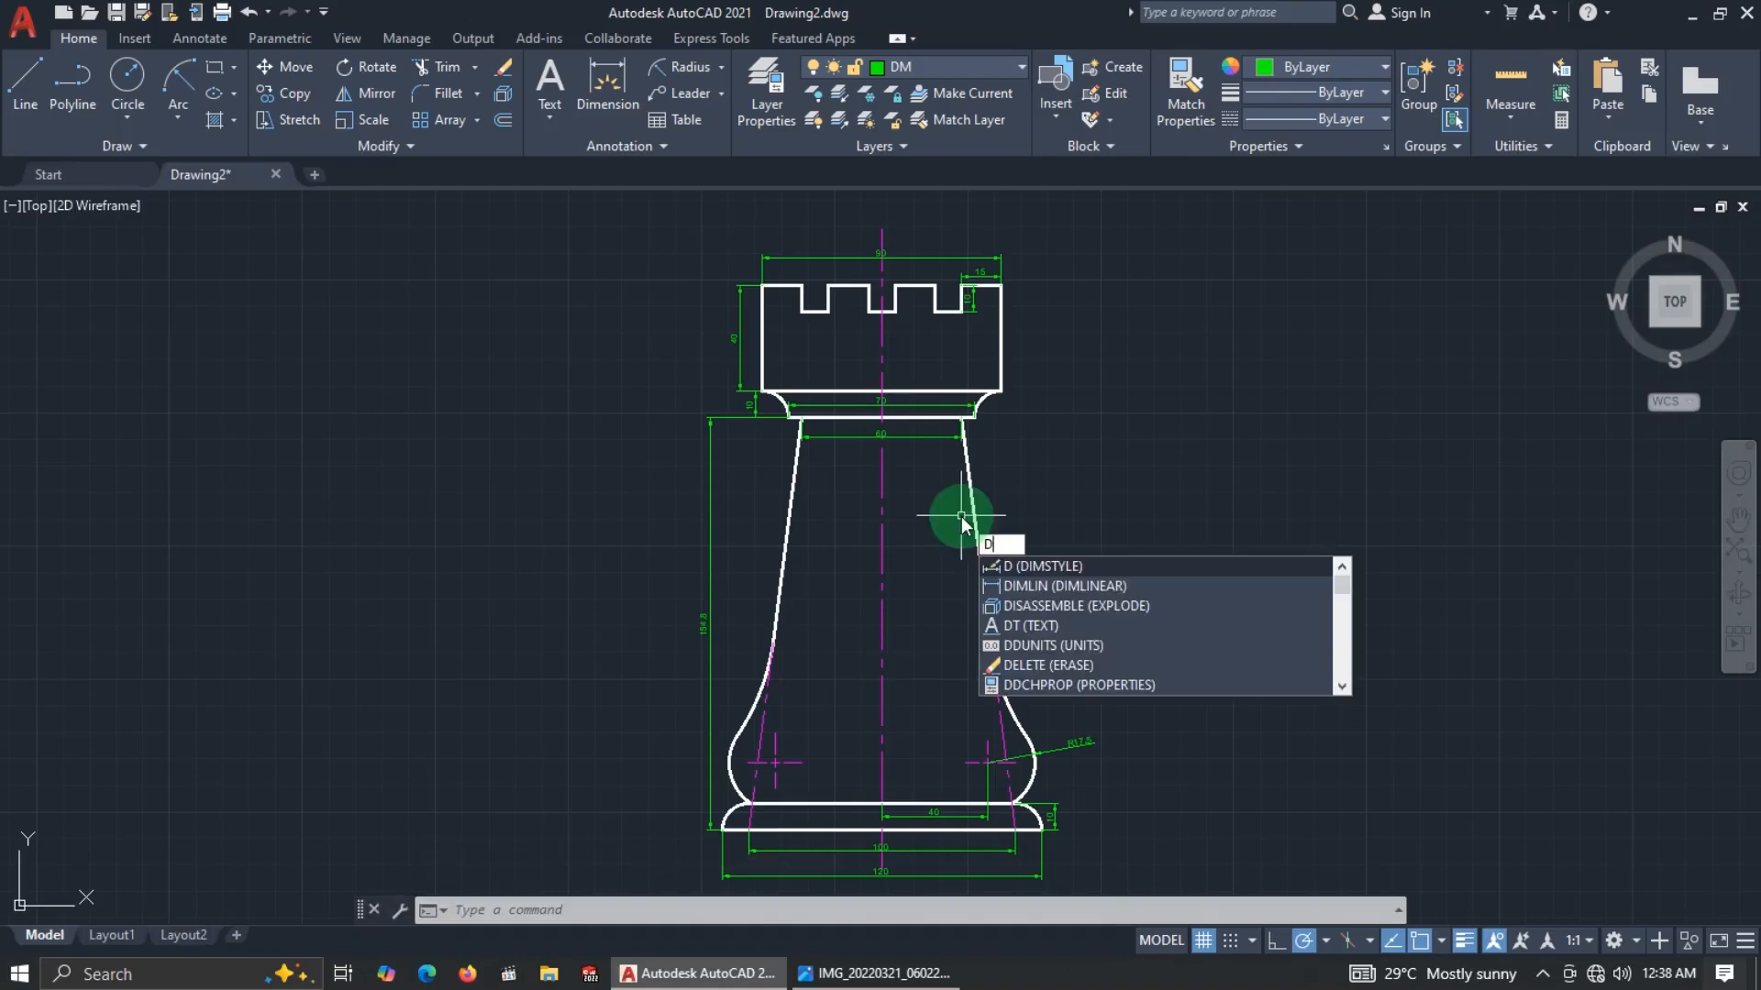
pyautogui.click(1030, 568)
pyautogui.click(1112, 440)
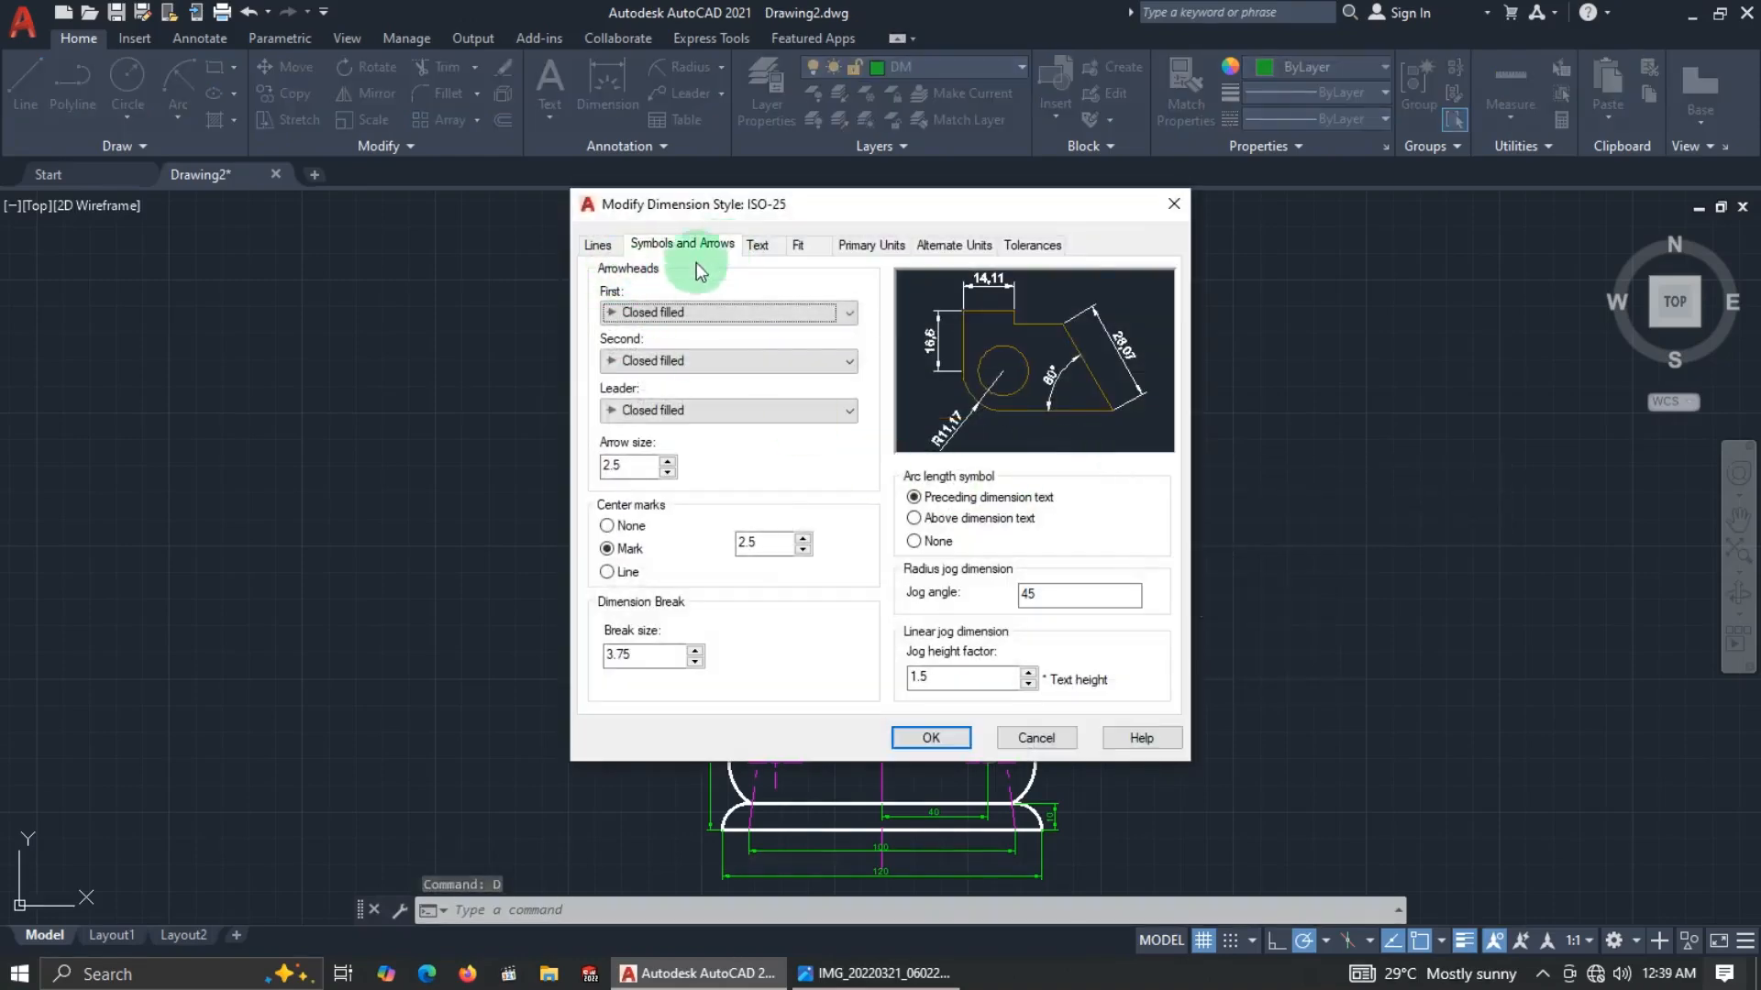
pyautogui.click(648, 467)
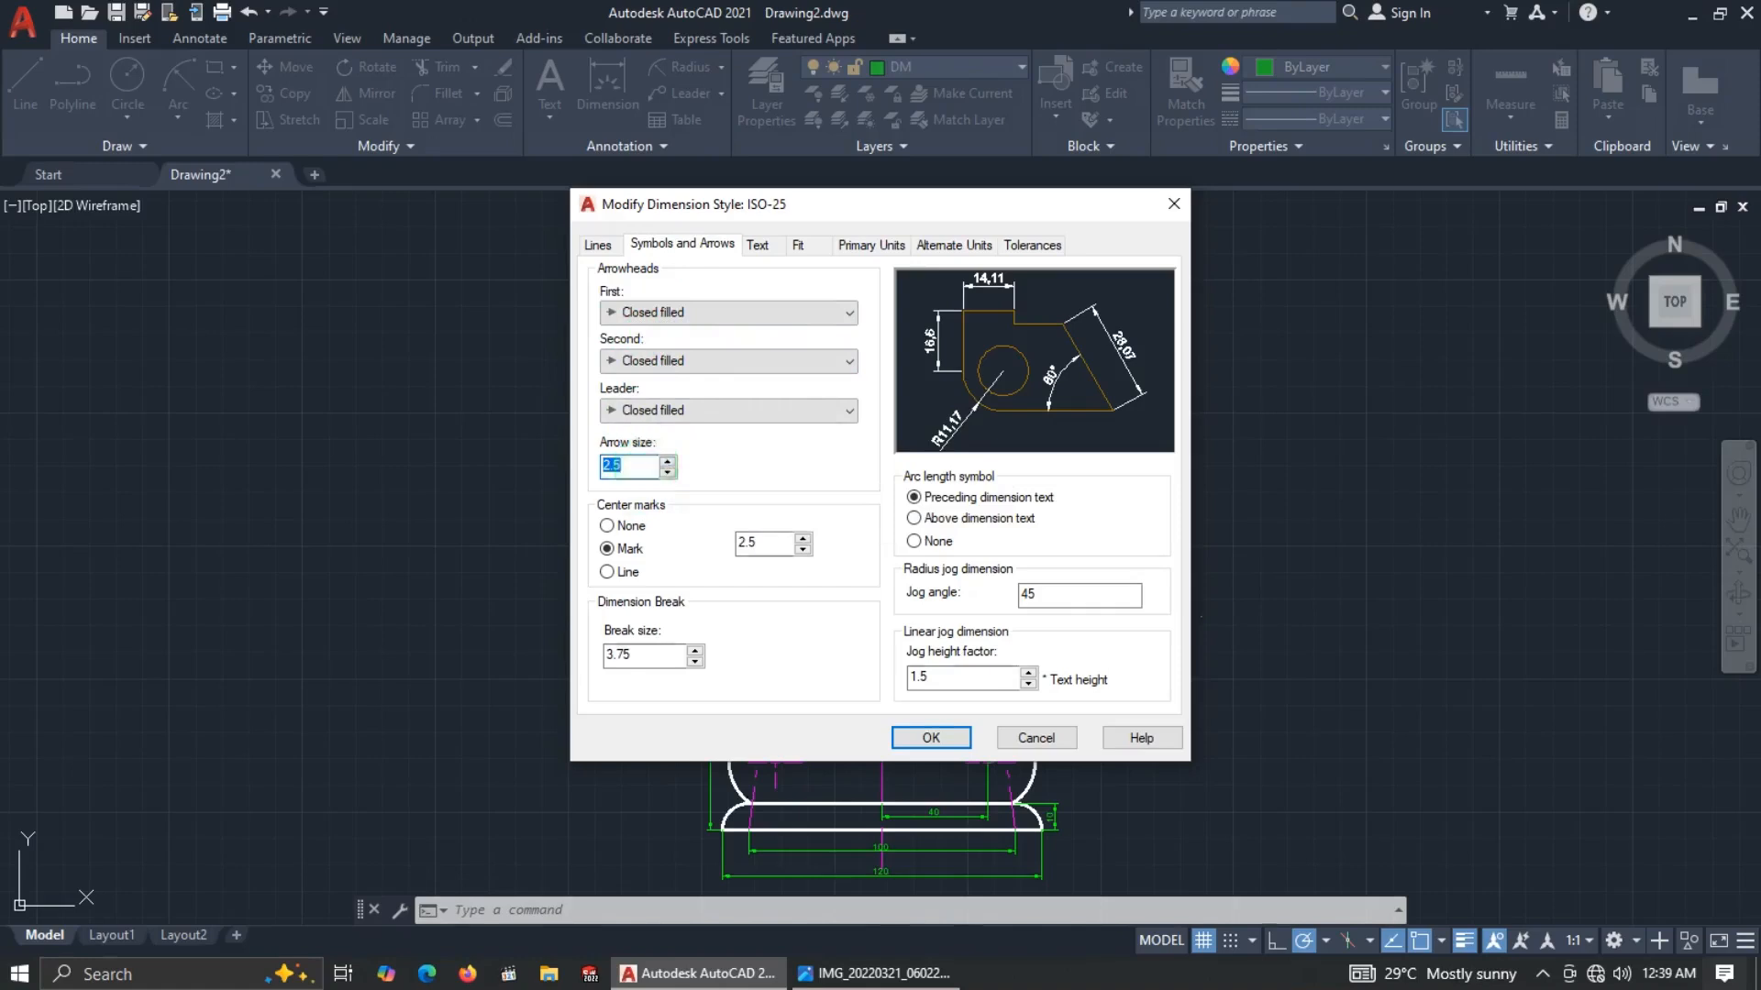
pyautogui.write('4')
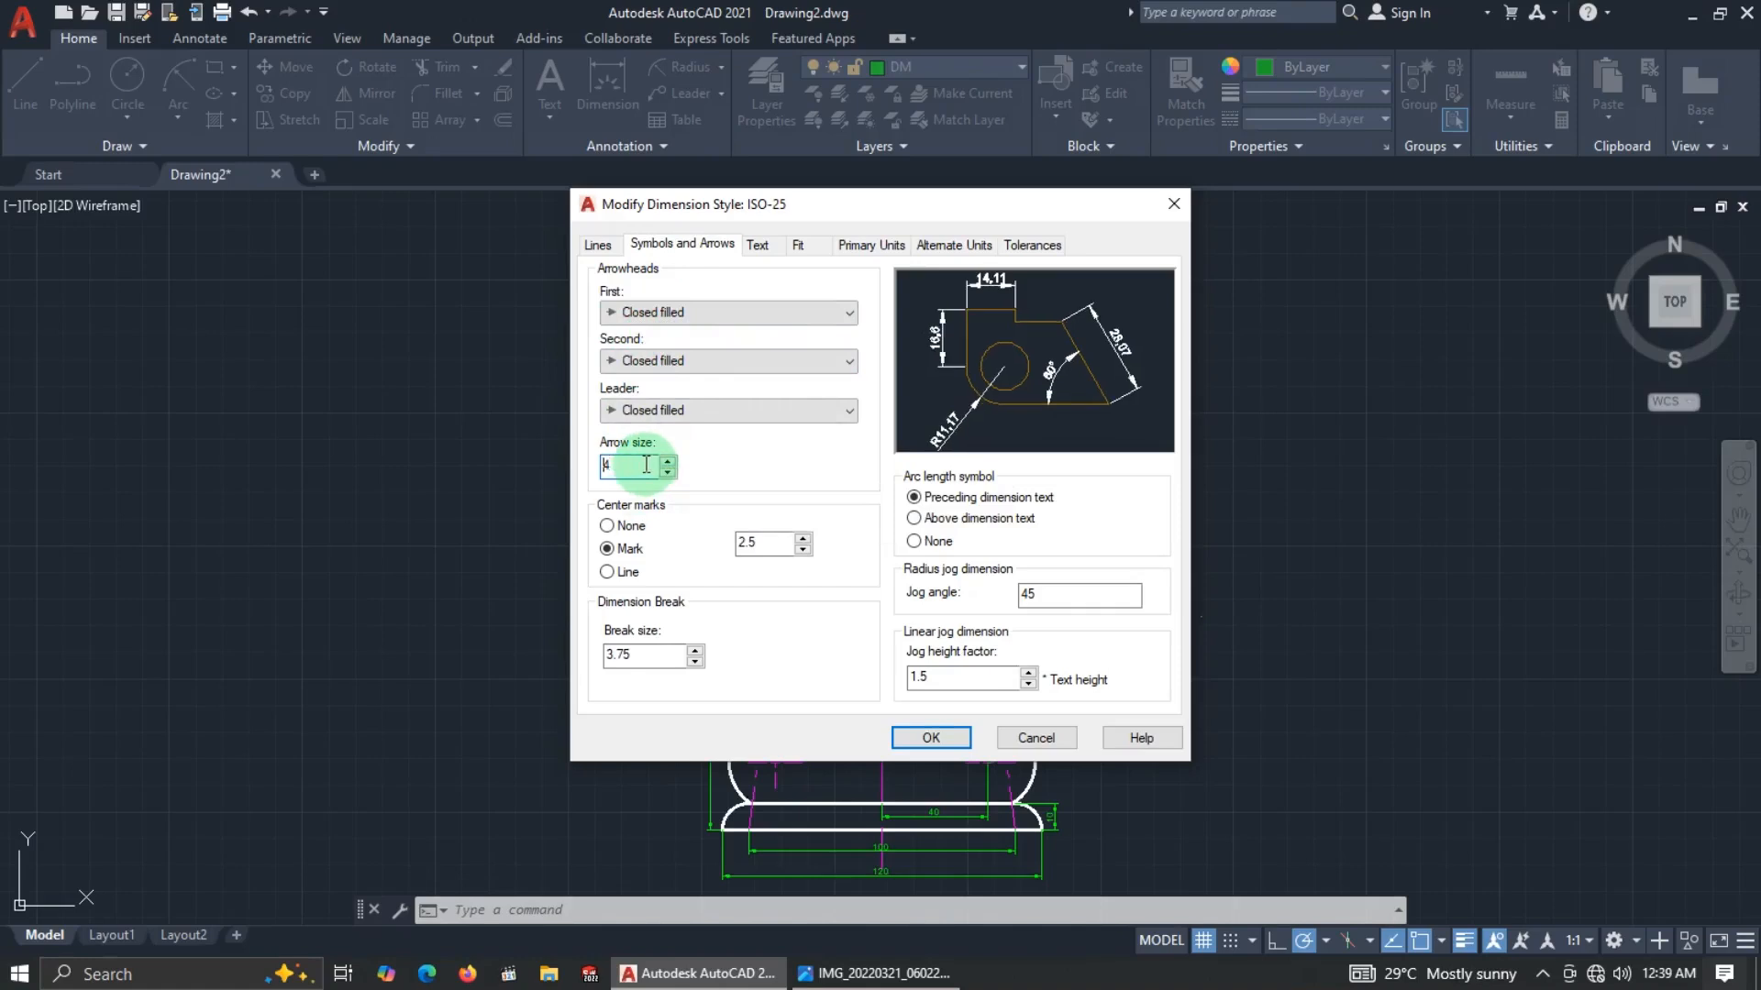
pyautogui.click(758, 246)
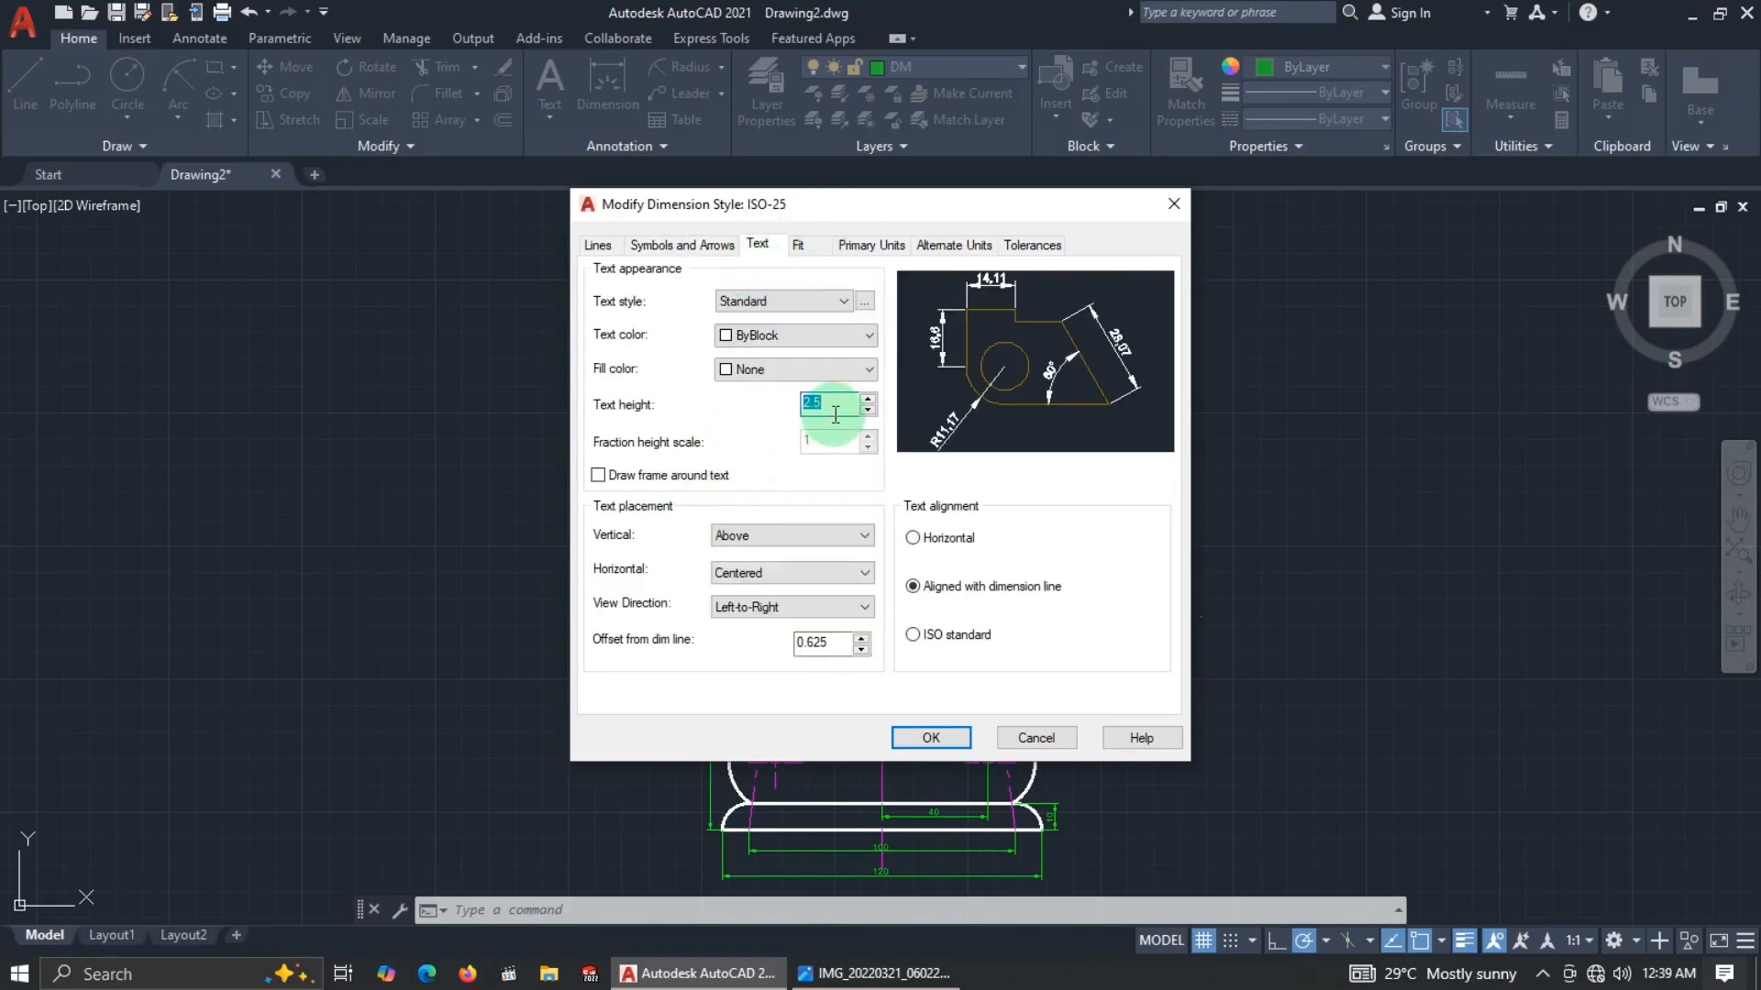
pyautogui.write('4')
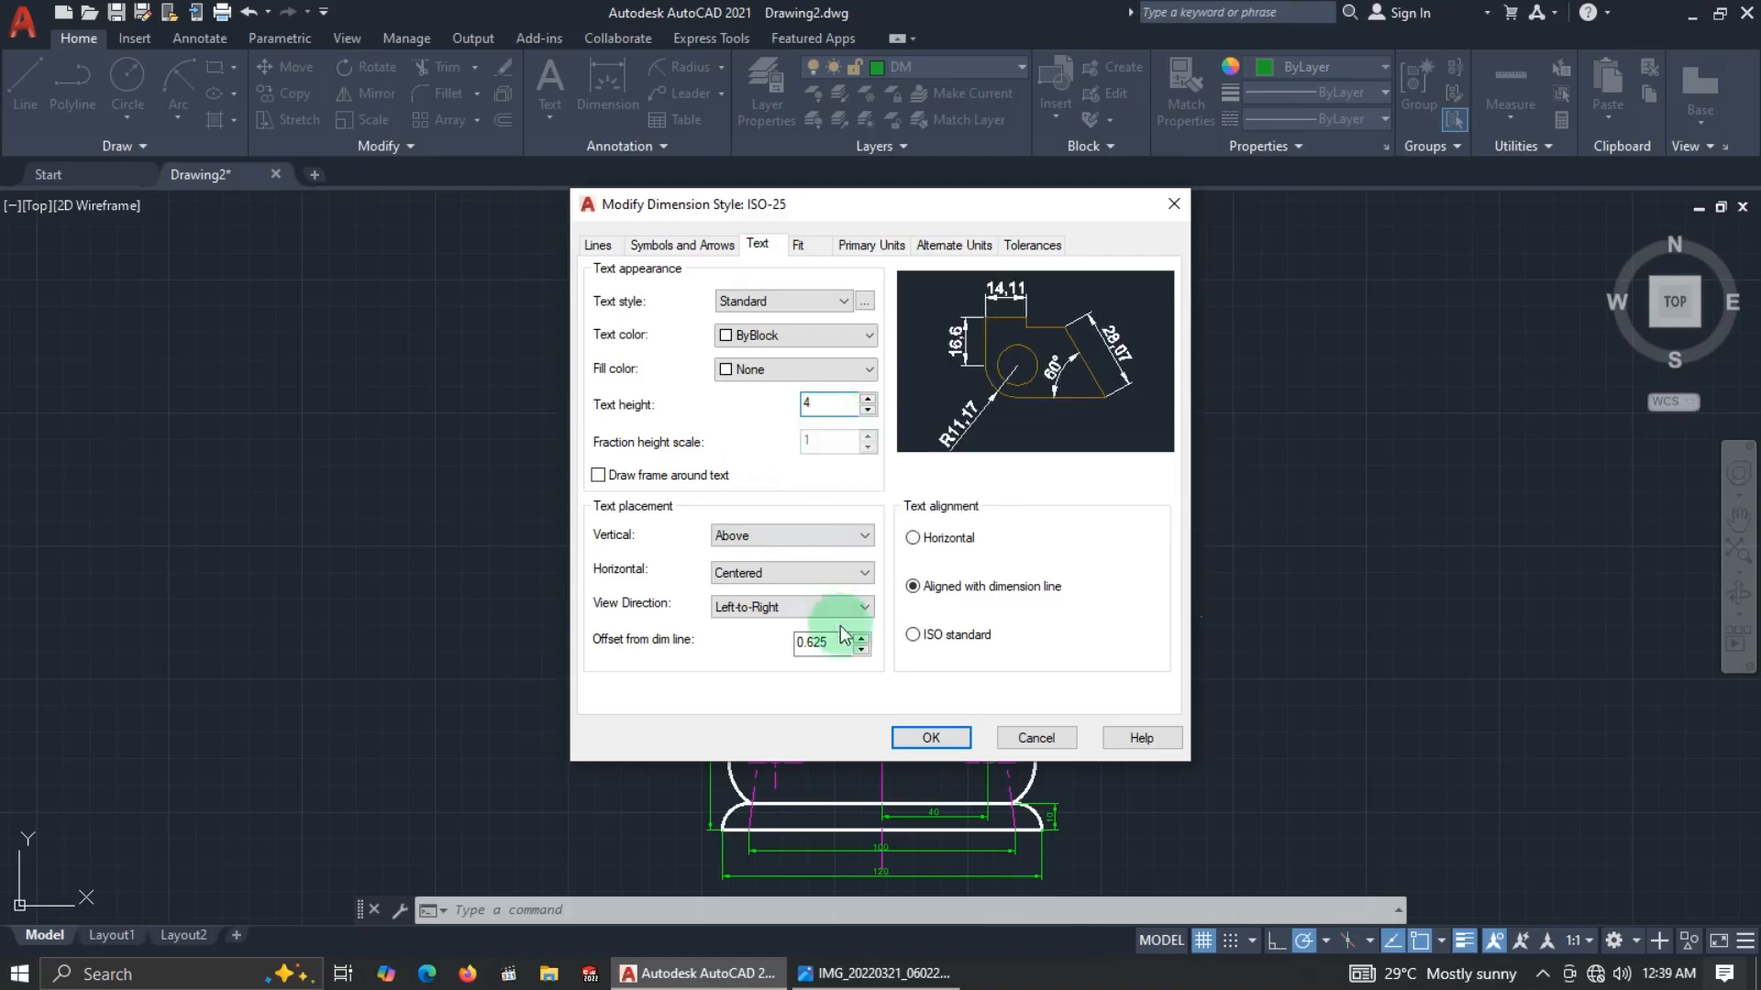
pyautogui.click(936, 736)
pyautogui.click(1015, 654)
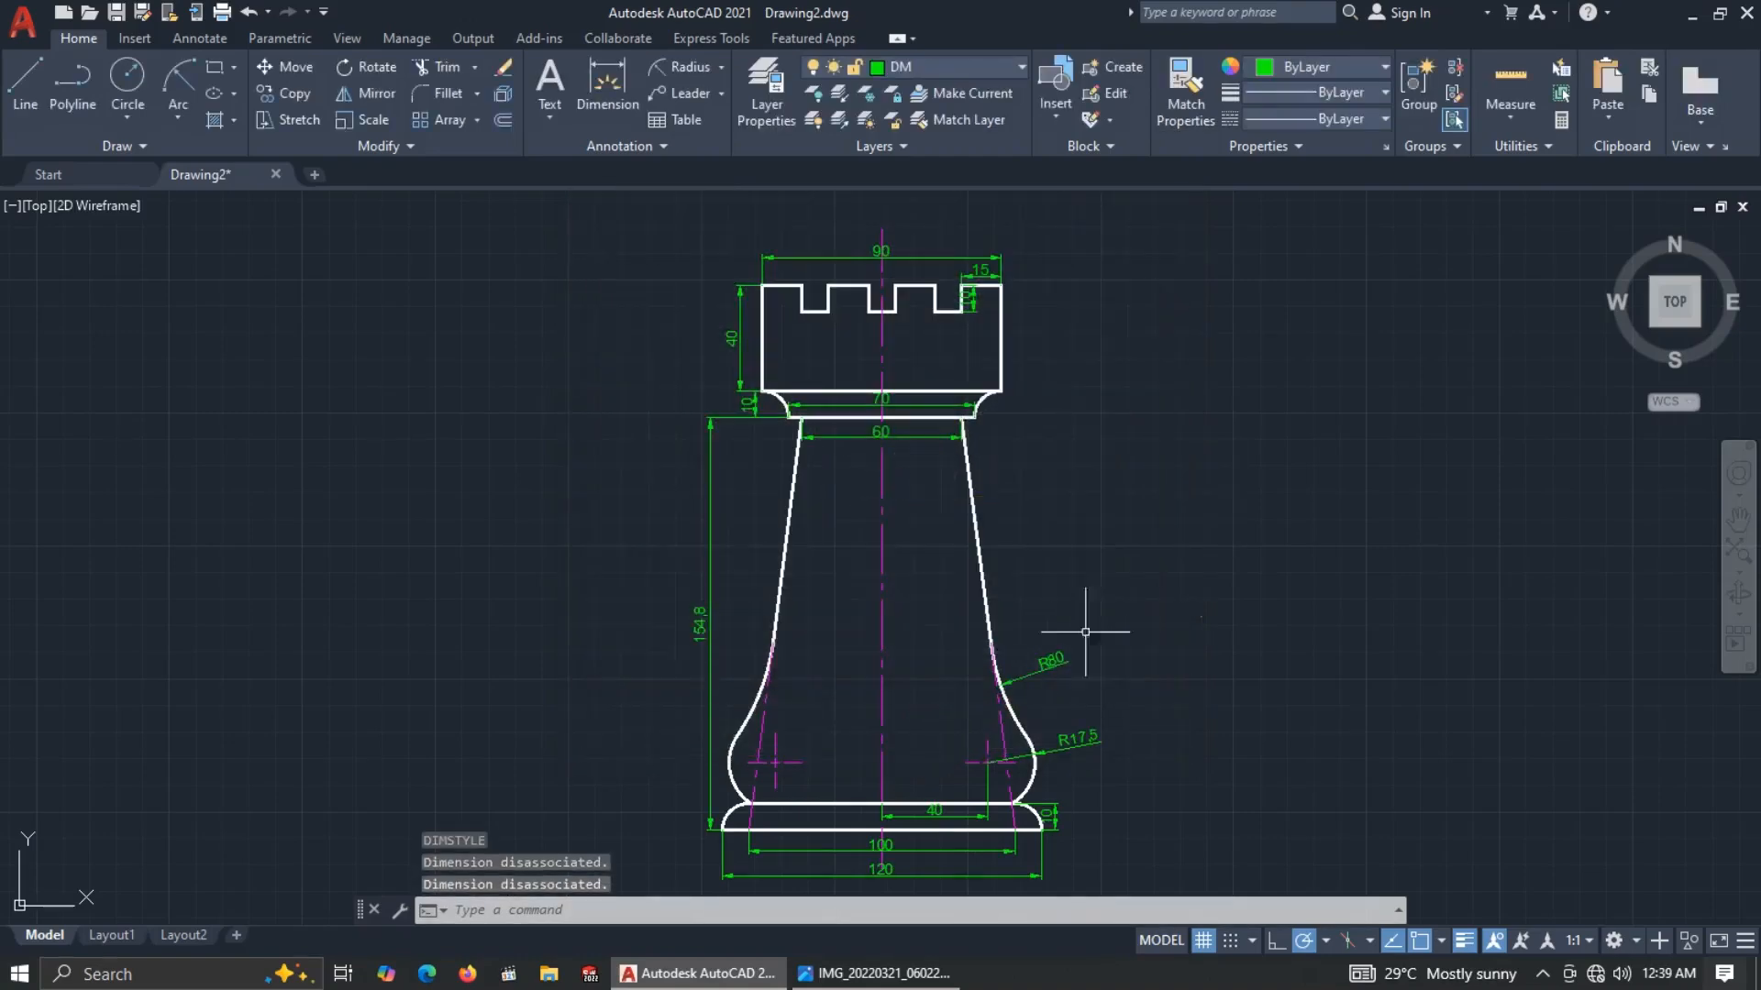
# Move the battlement notch's depth dimension further from the notch edge so its text clears the outline.
pyautogui.scroll(5, 1027, 394)
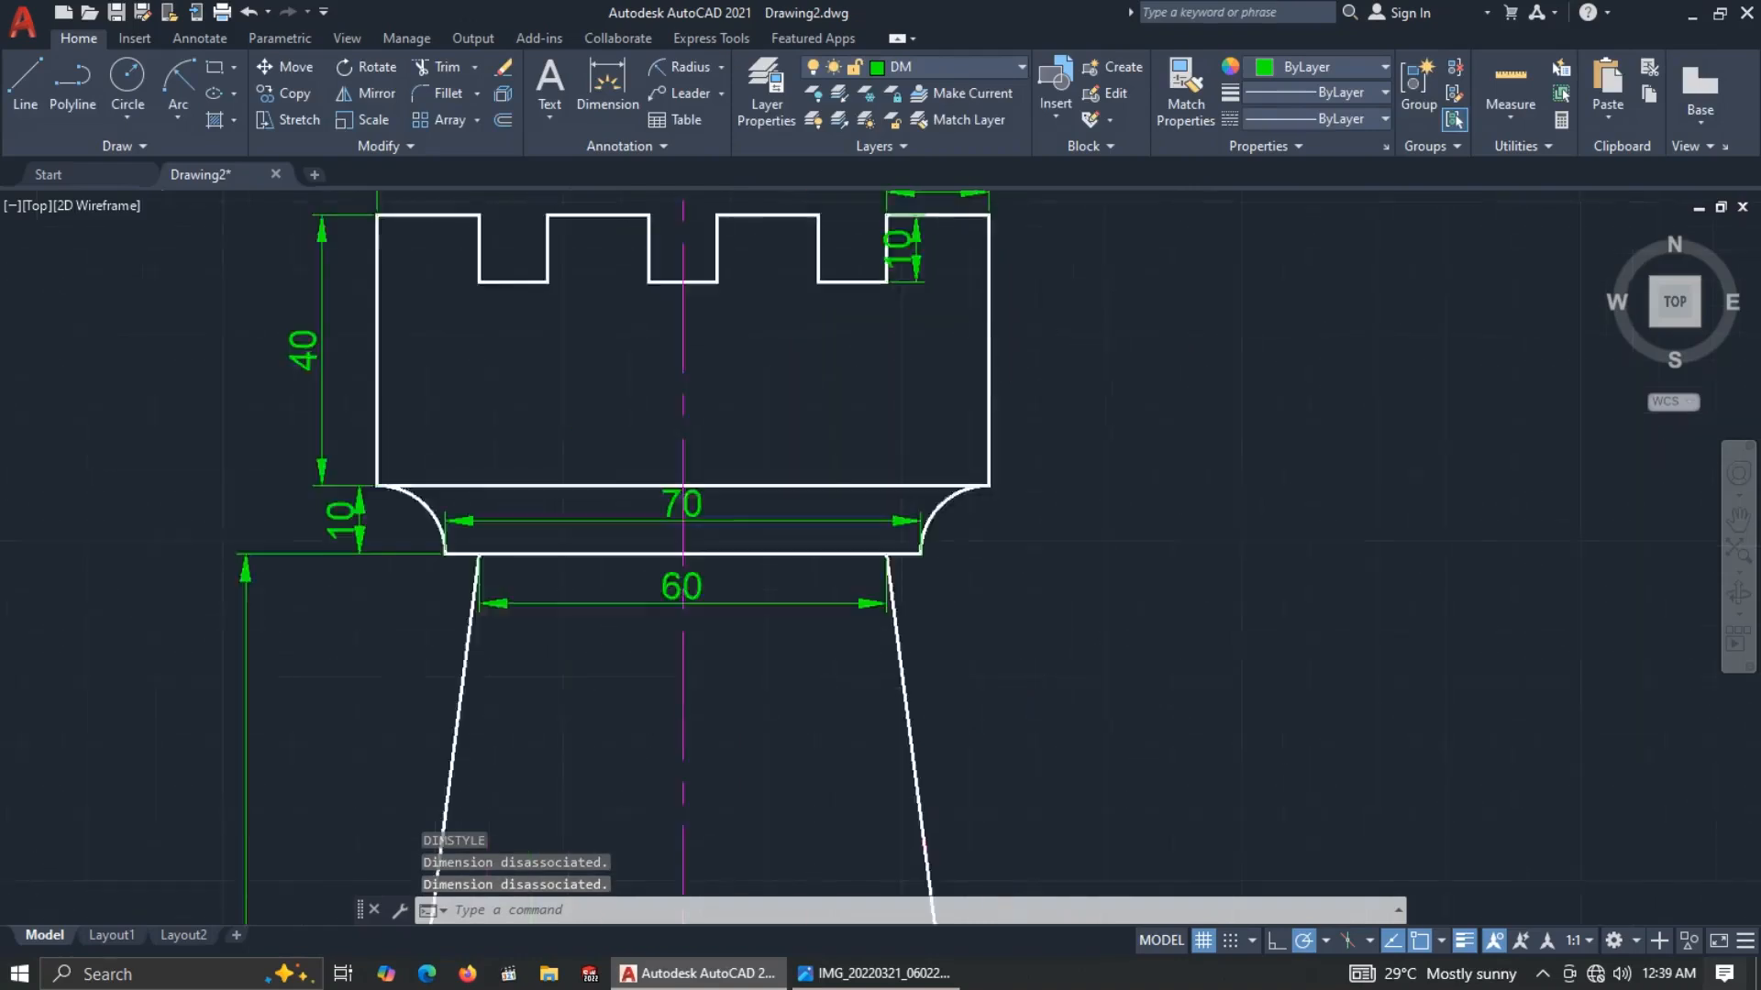
pyautogui.scroll(-3, 825, 306)
pyautogui.scroll(2, 839, 376)
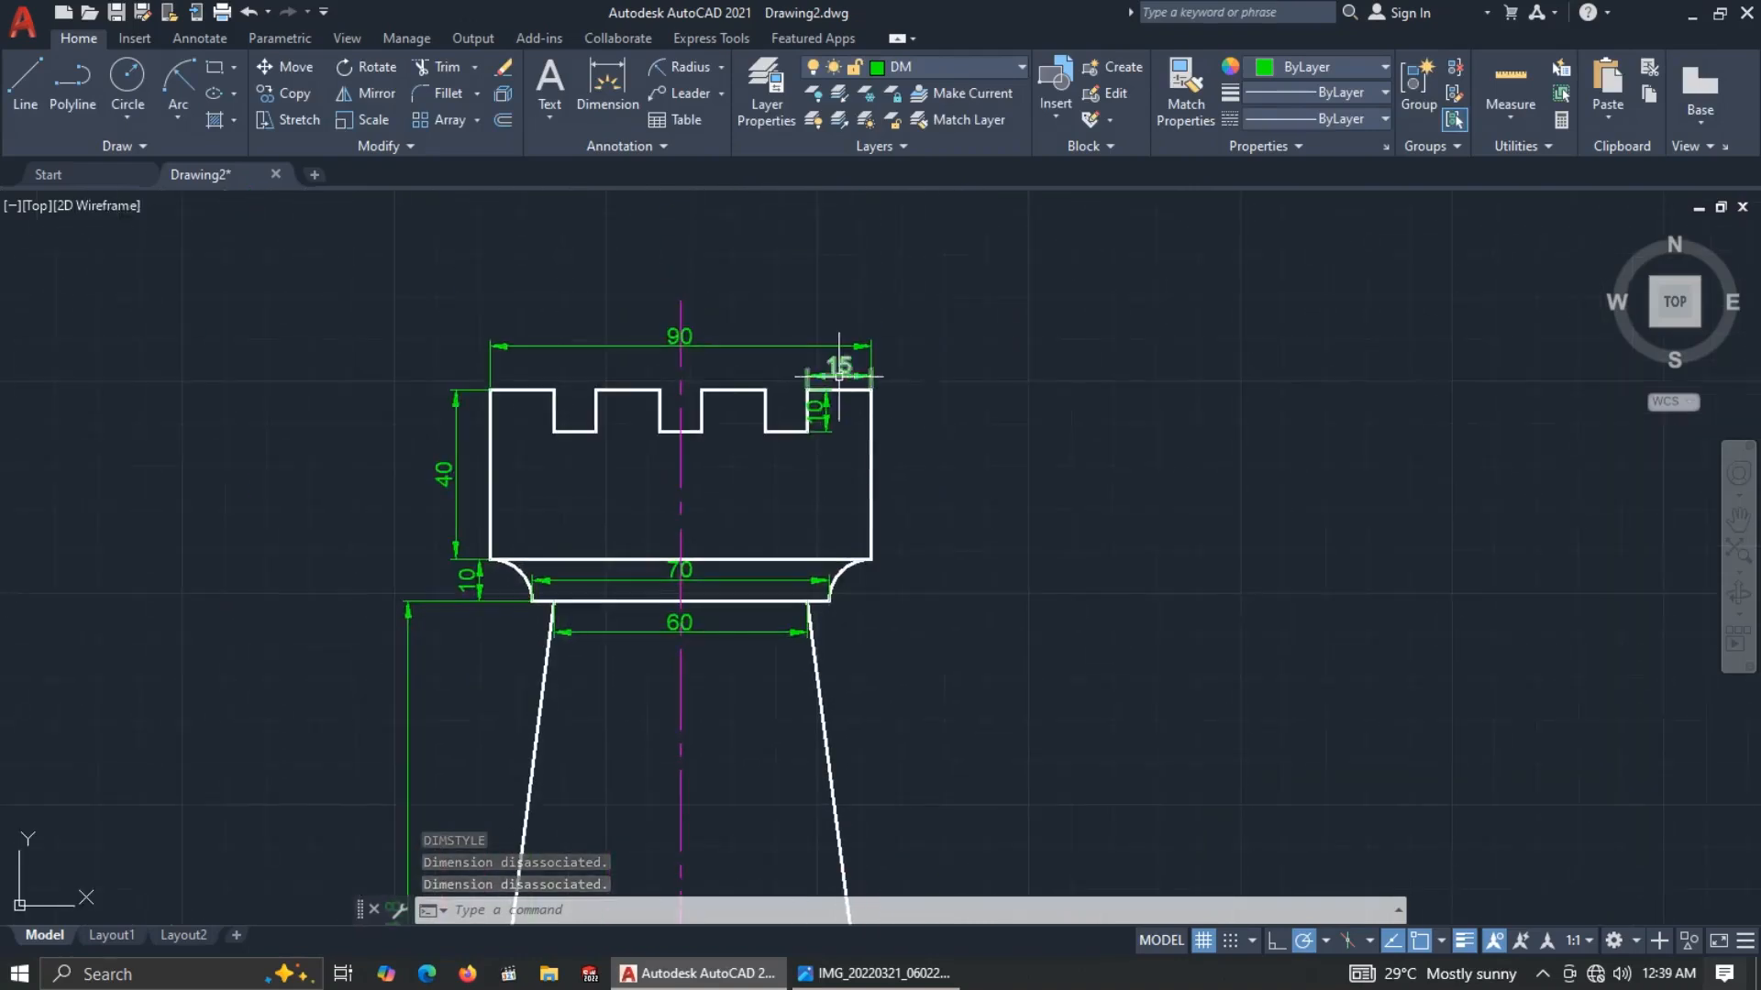
pyautogui.press('Escape')
pyautogui.scroll(4, 841, 390)
pyautogui.click(798, 444)
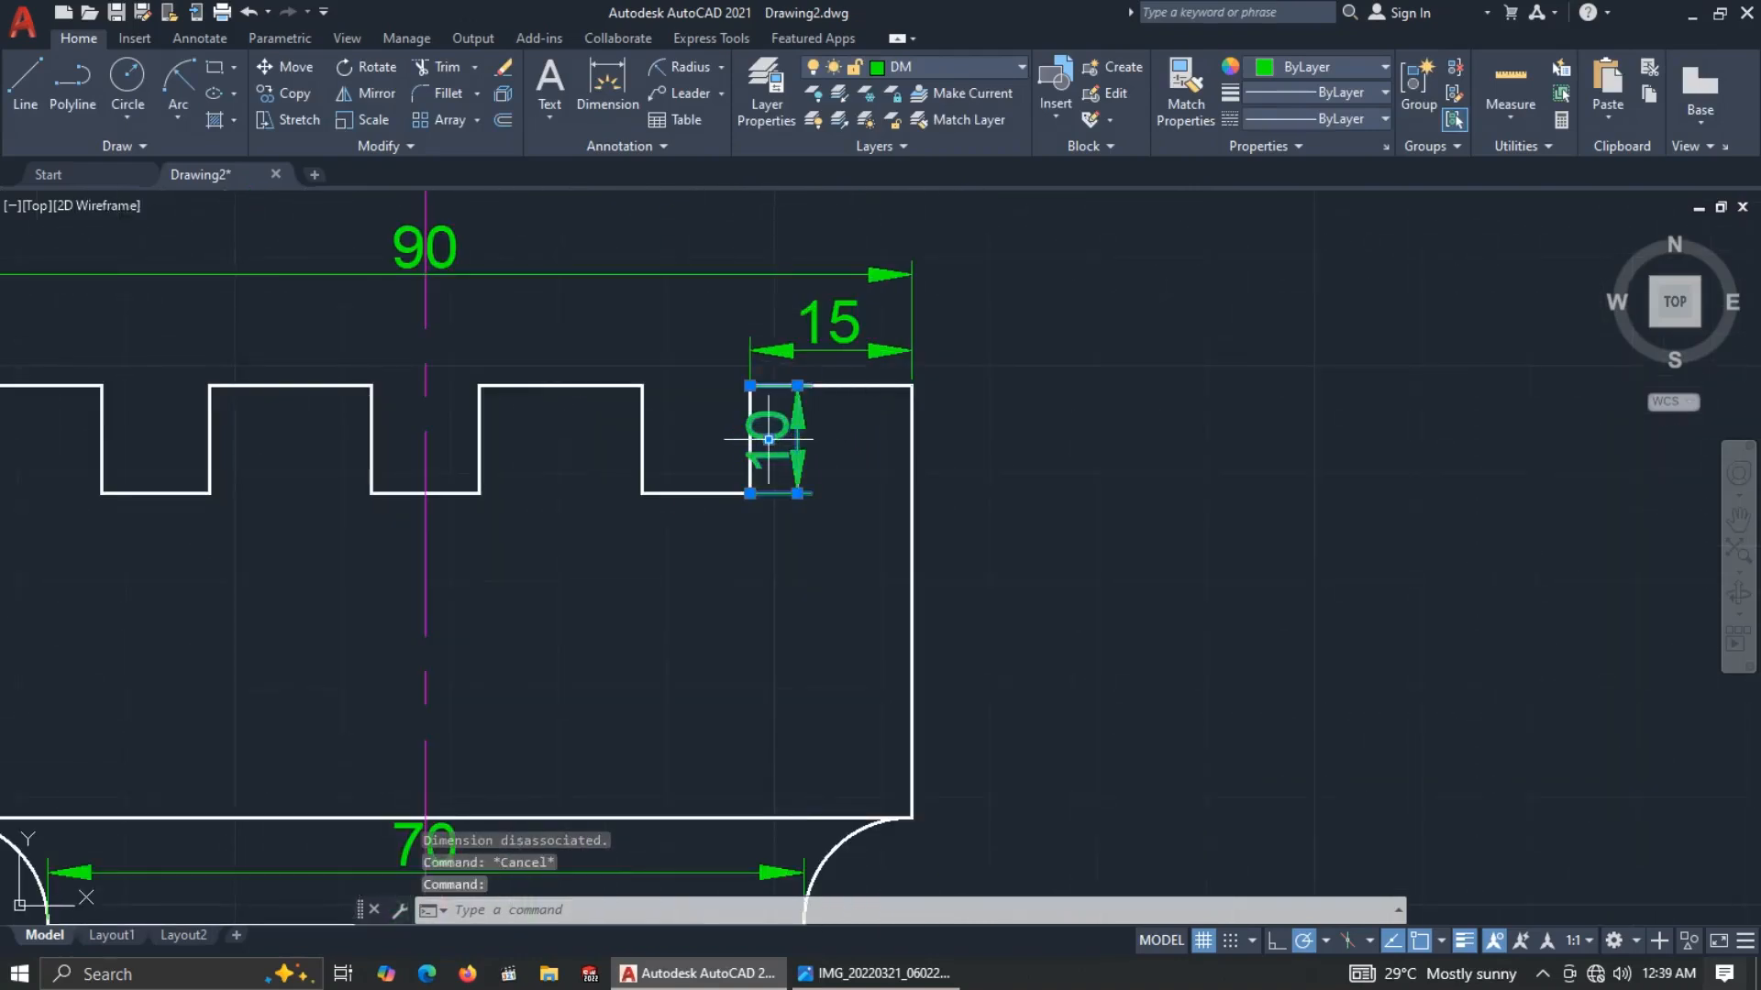
pyautogui.click(769, 438)
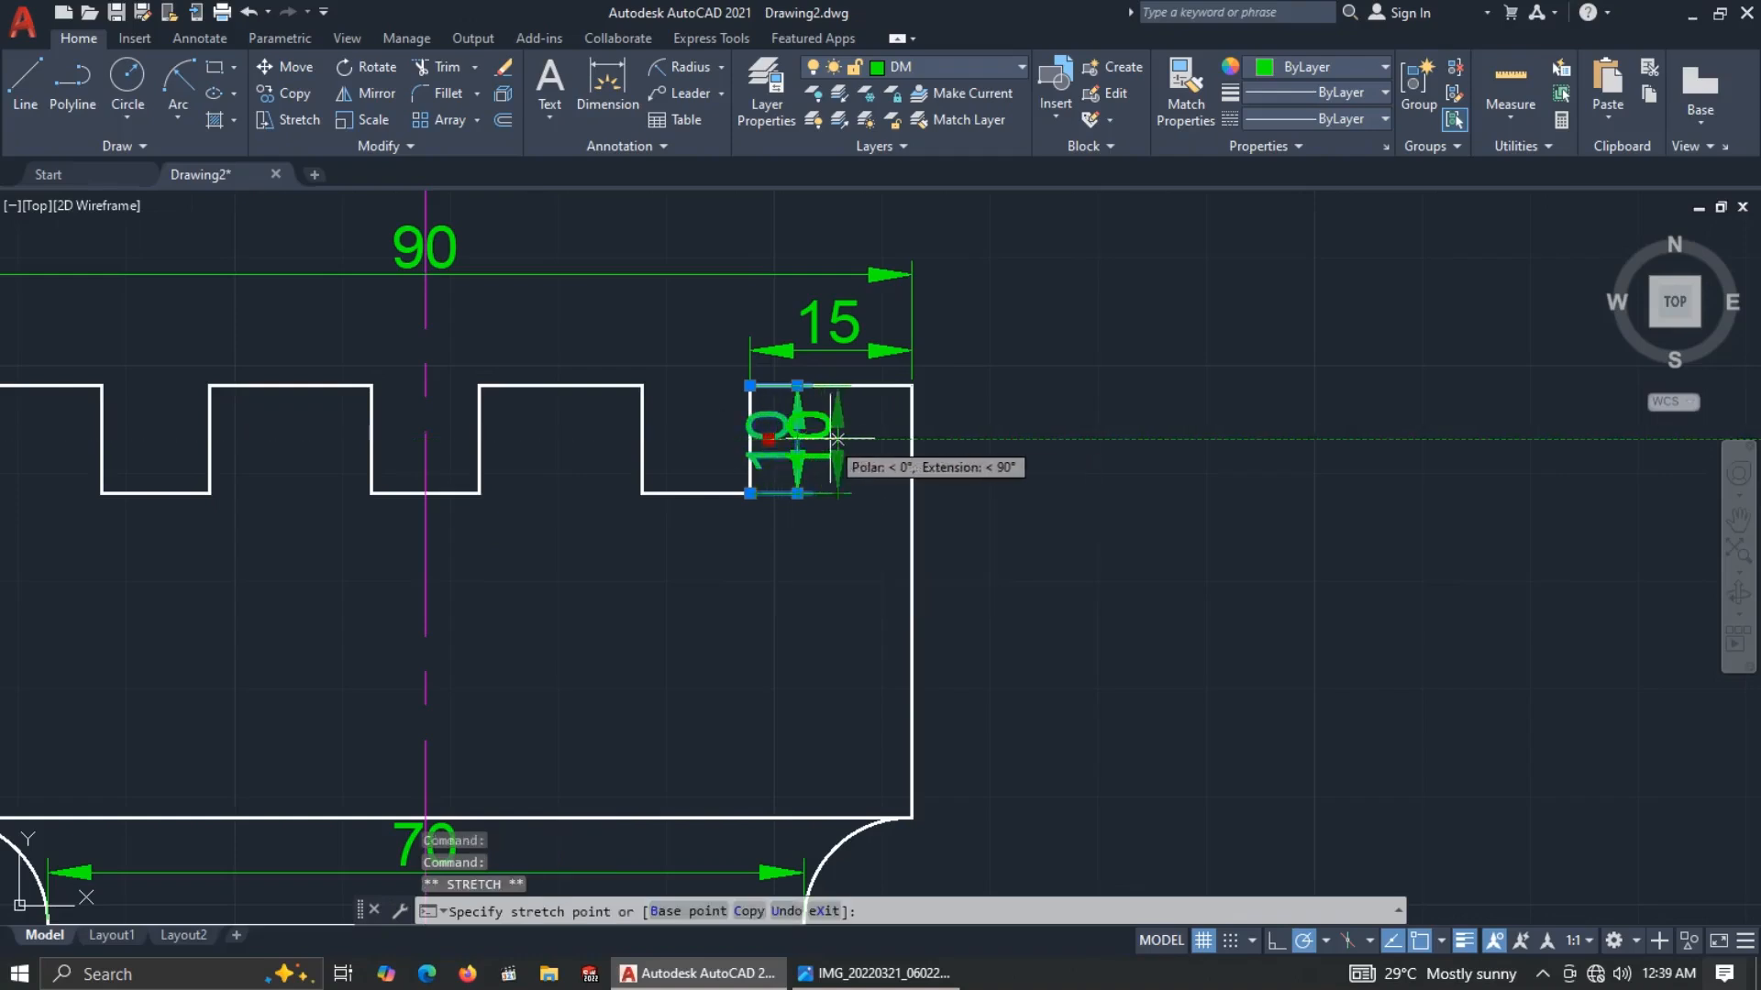
pyautogui.press('Escape')
pyautogui.scroll(-4, 1055, 504)
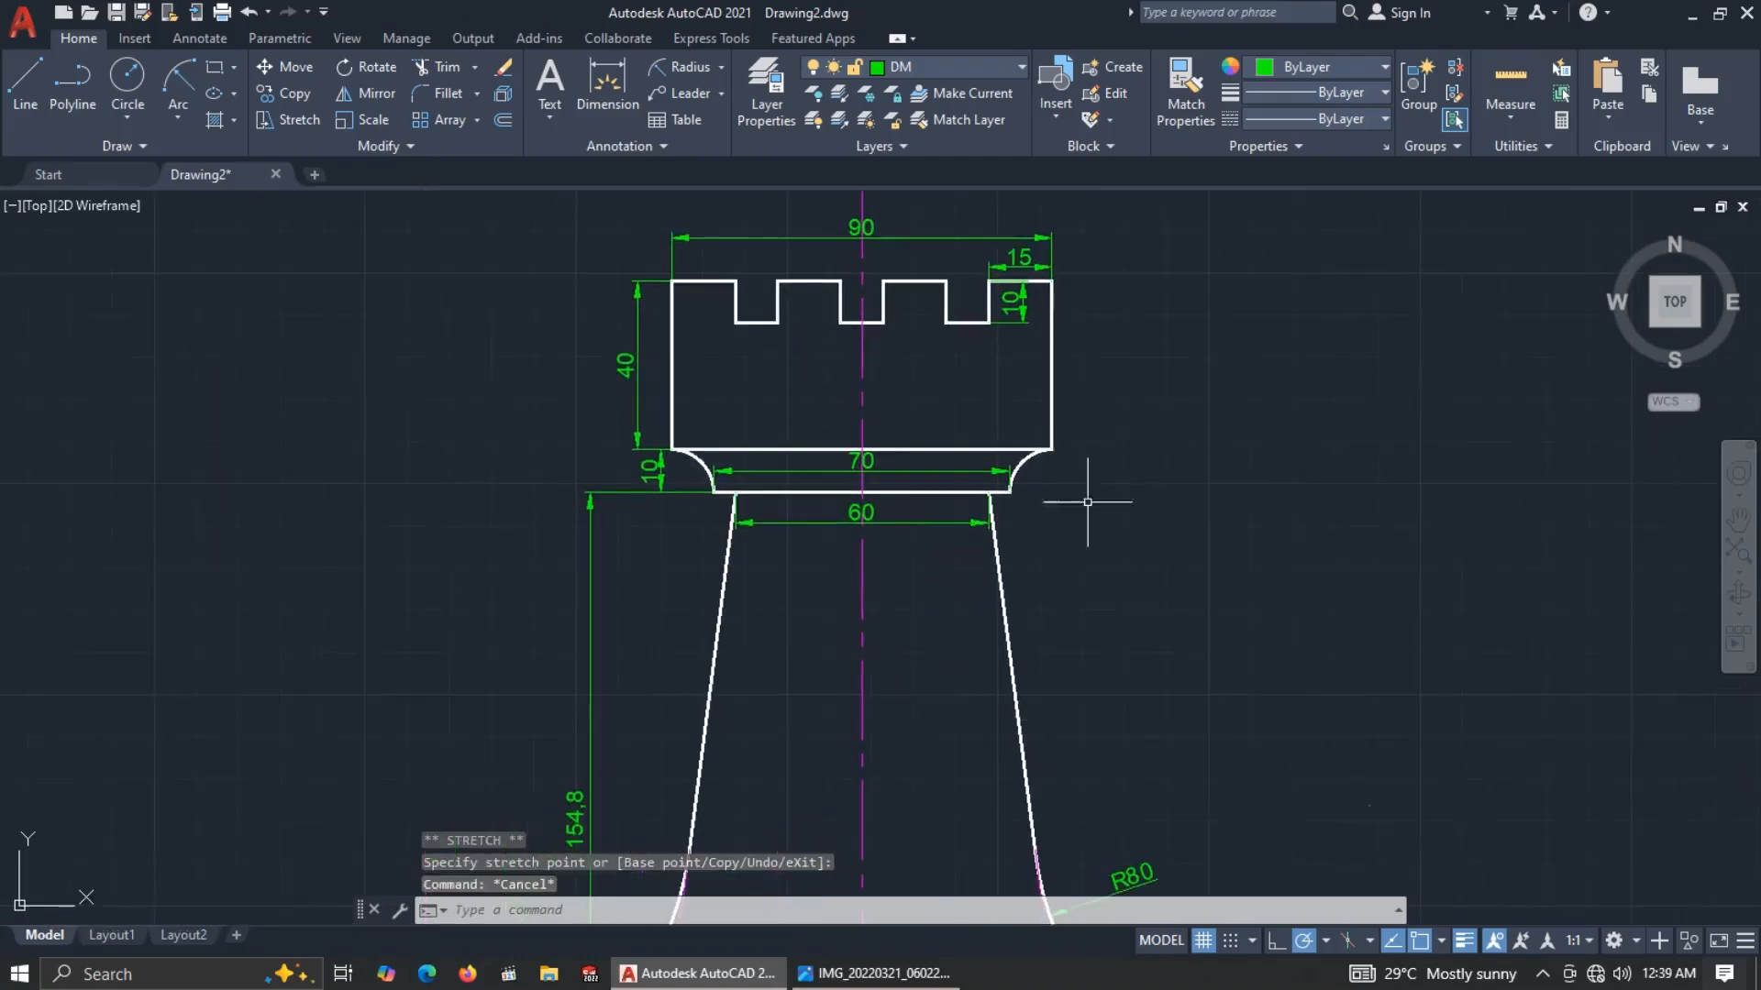
# Add a vertical linear dimension from the base's upper edge at the centreline to the right arc's centre mark, placed inside the body.
pyautogui.scroll(-2, 1084, 594)
pyautogui.moveTo(994, 733)
pyautogui.mouseDown(button='middle')
pyautogui.moveTo(1000, 671)
pyautogui.moveTo(954, 613)
pyautogui.mouseUp(button='middle')
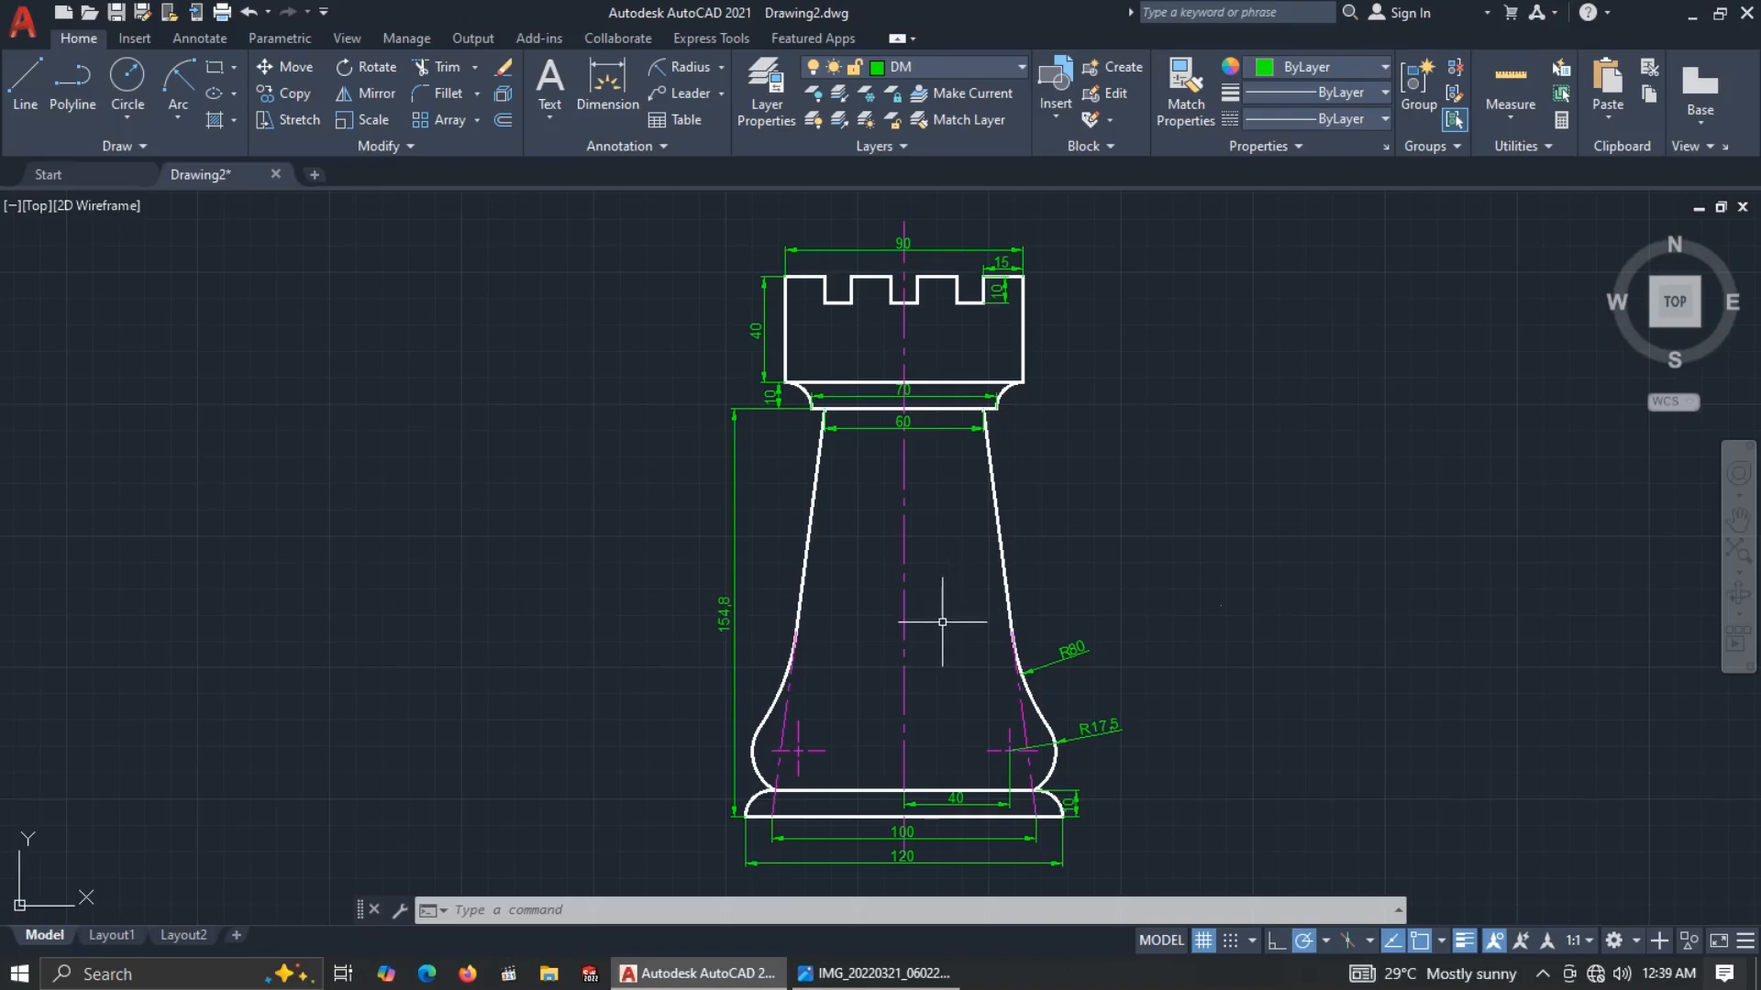
pyautogui.scroll(2, 968, 792)
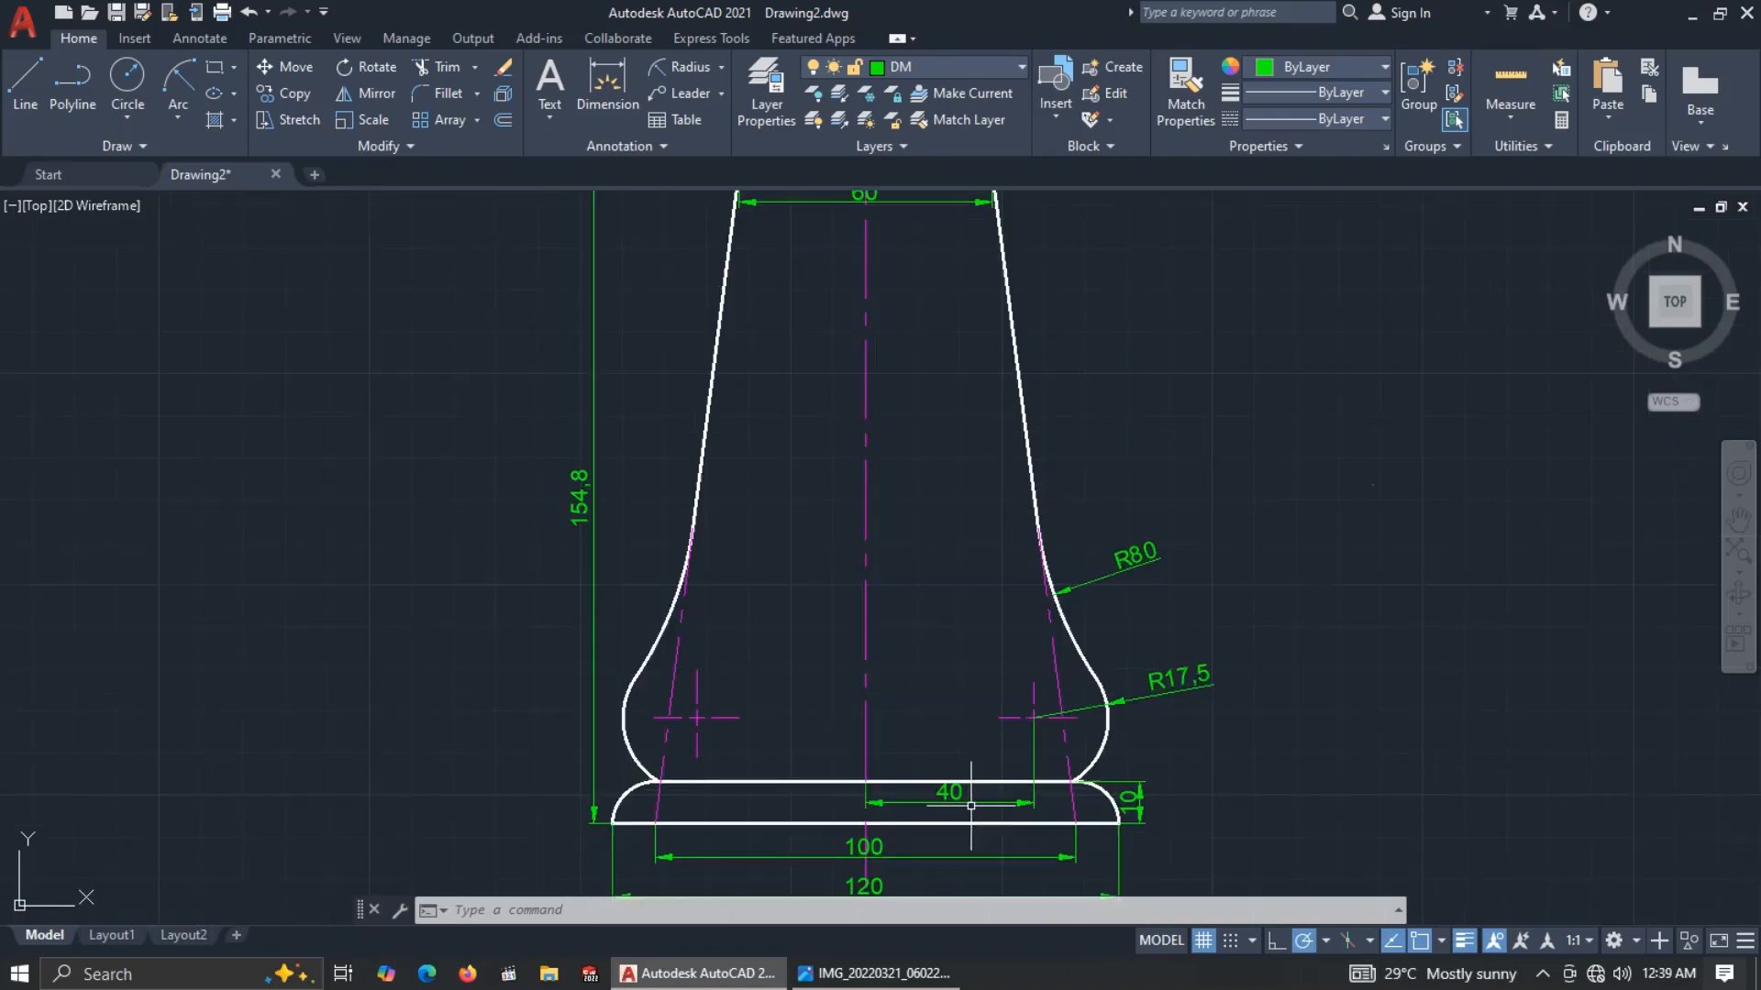
pyautogui.click(722, 67)
pyautogui.click(718, 96)
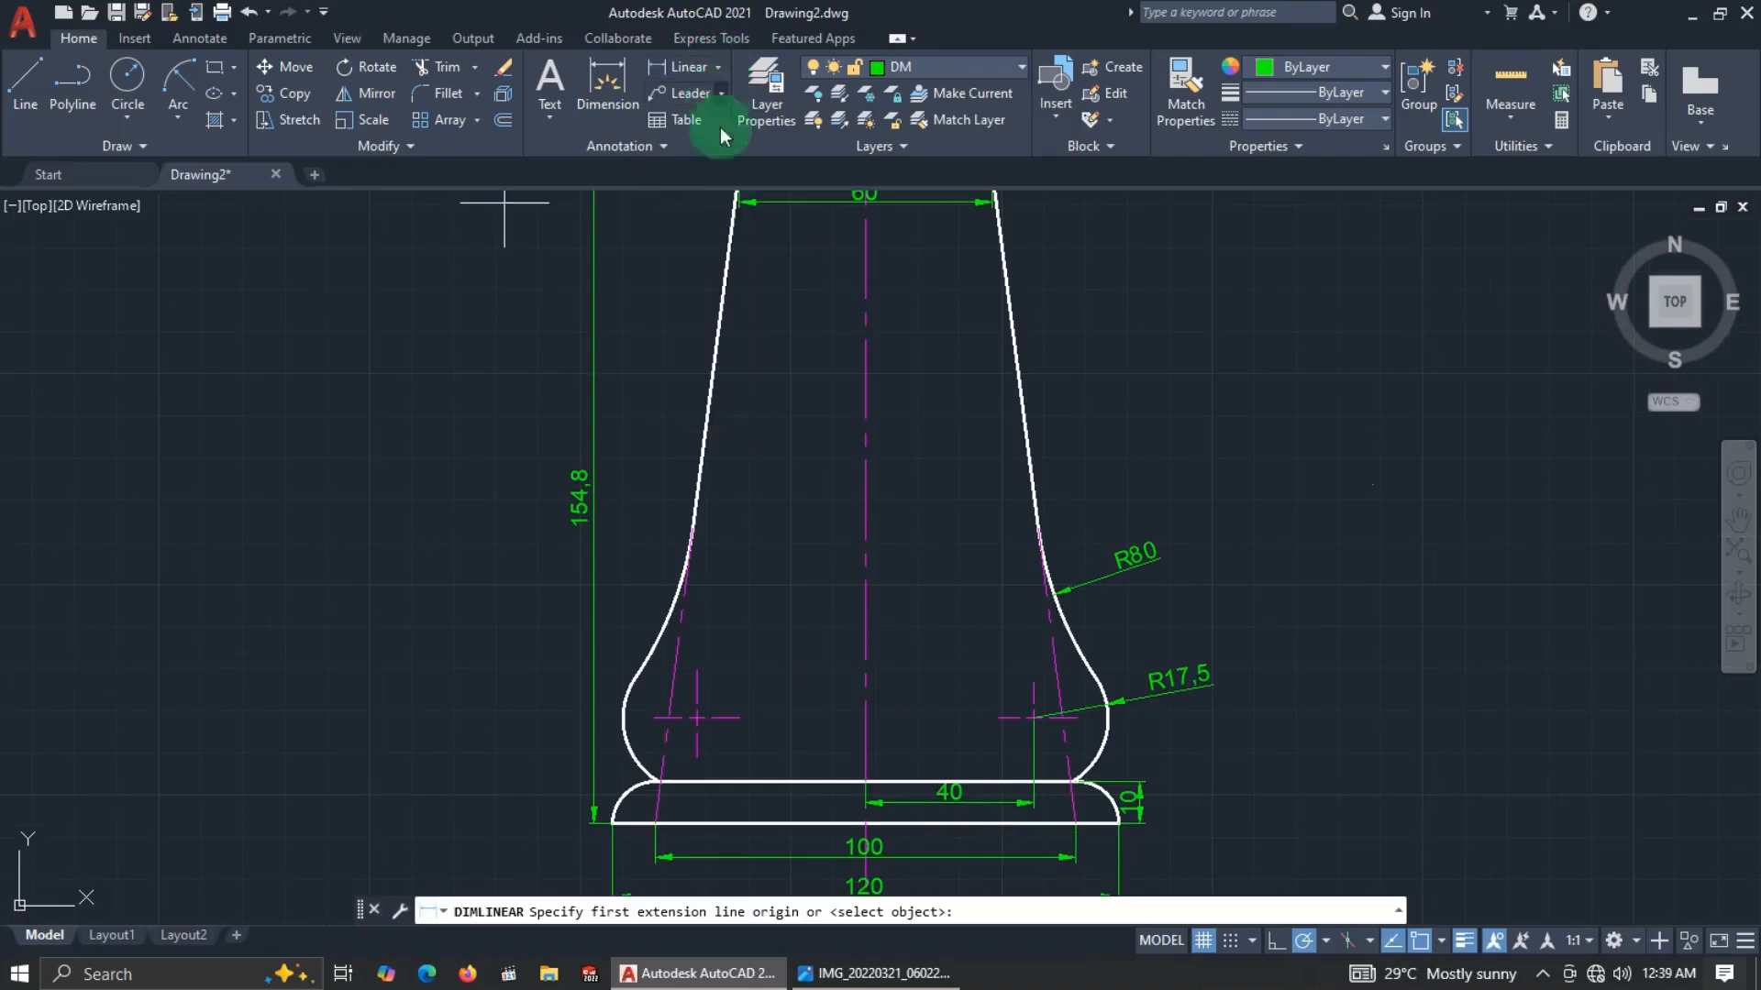
pyautogui.click(1033, 718)
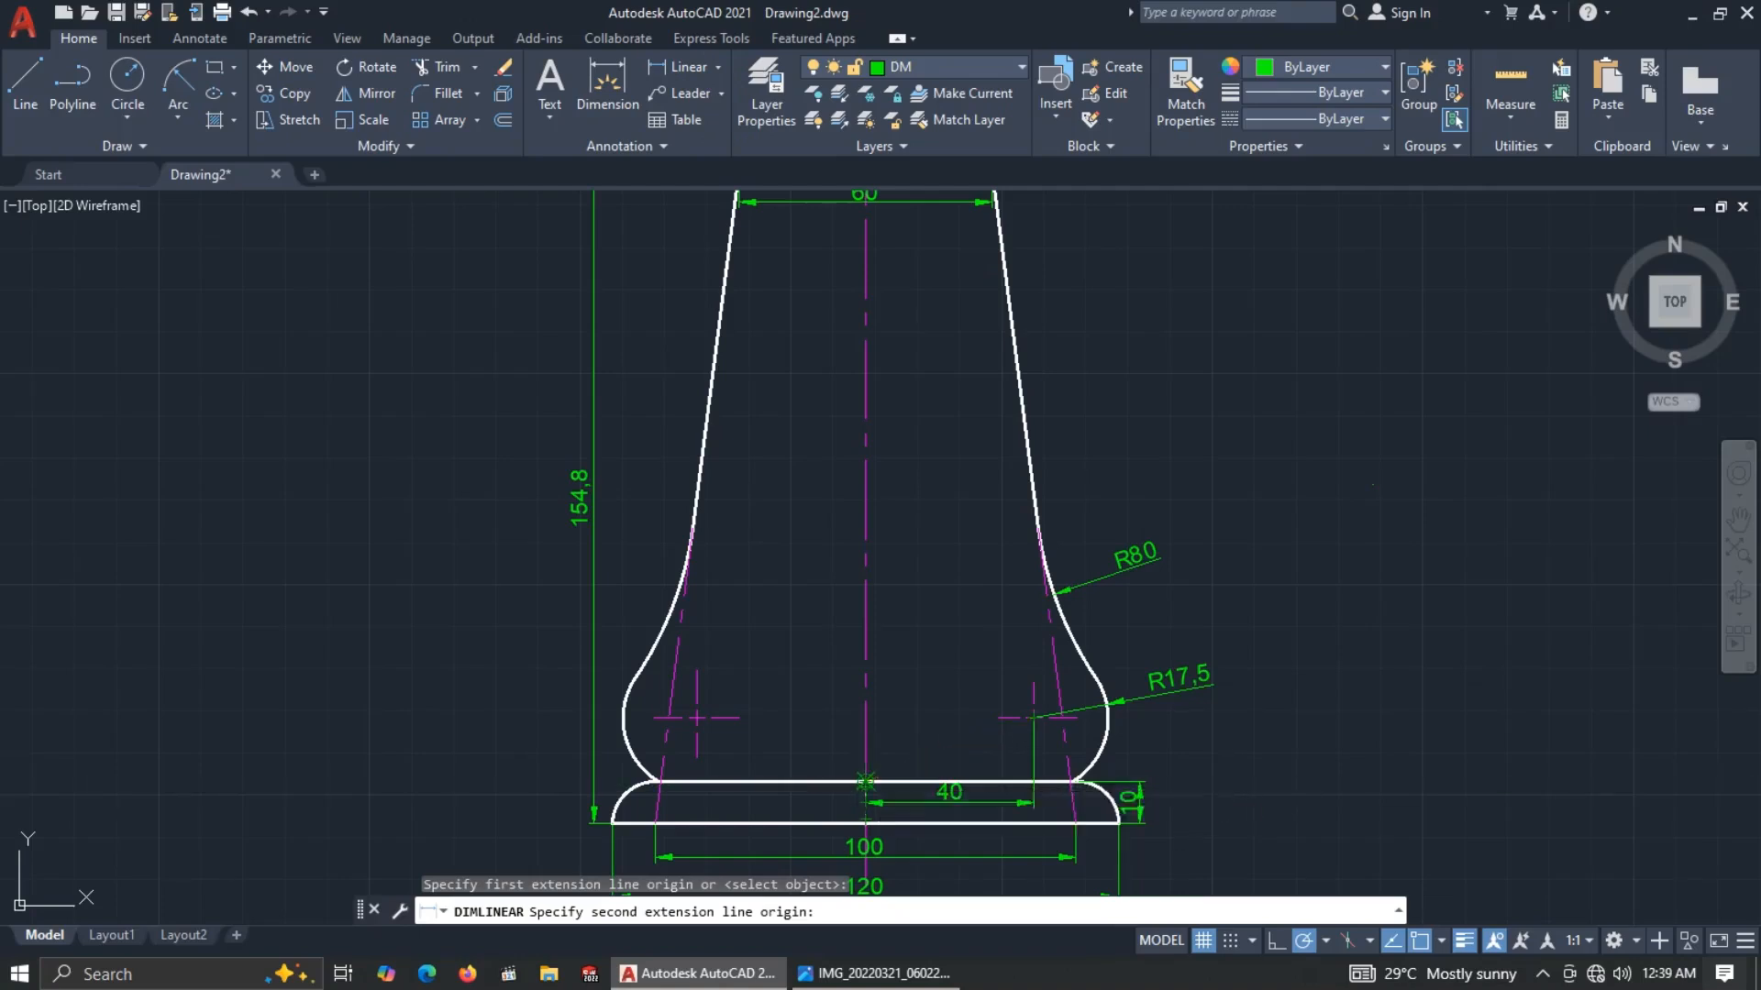
pyautogui.click(1033, 718)
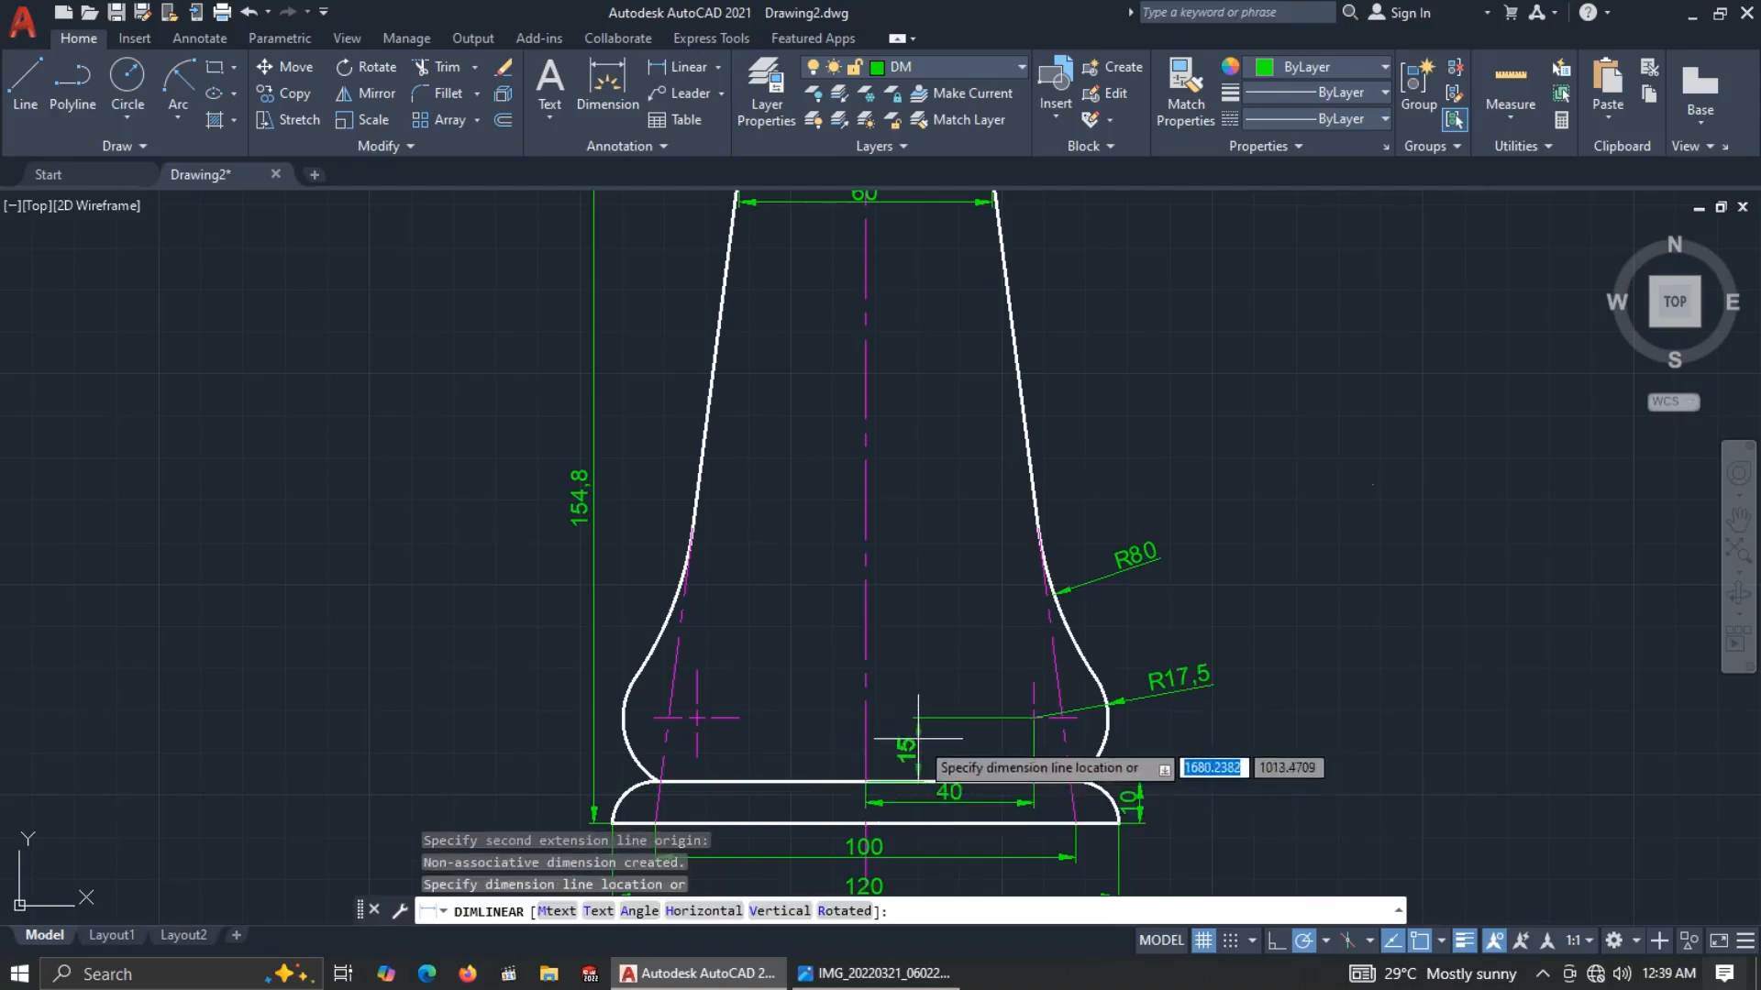
pyautogui.click(924, 741)
pyautogui.scroll(-2, 1074, 637)
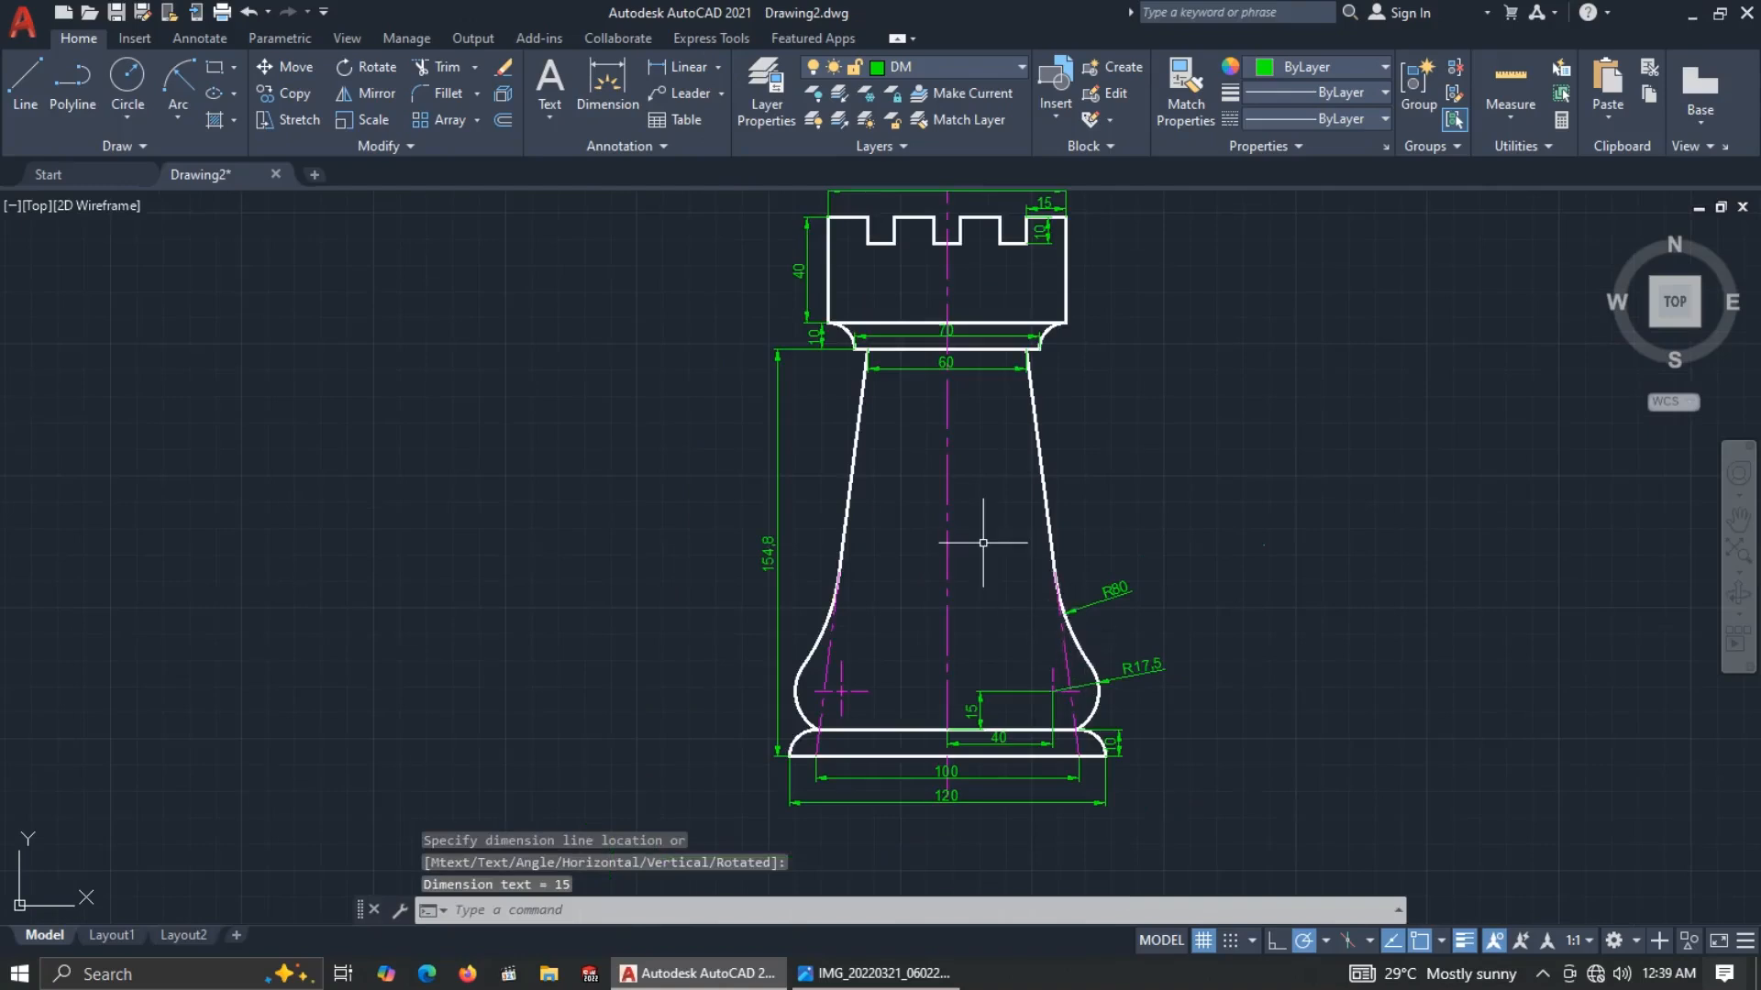